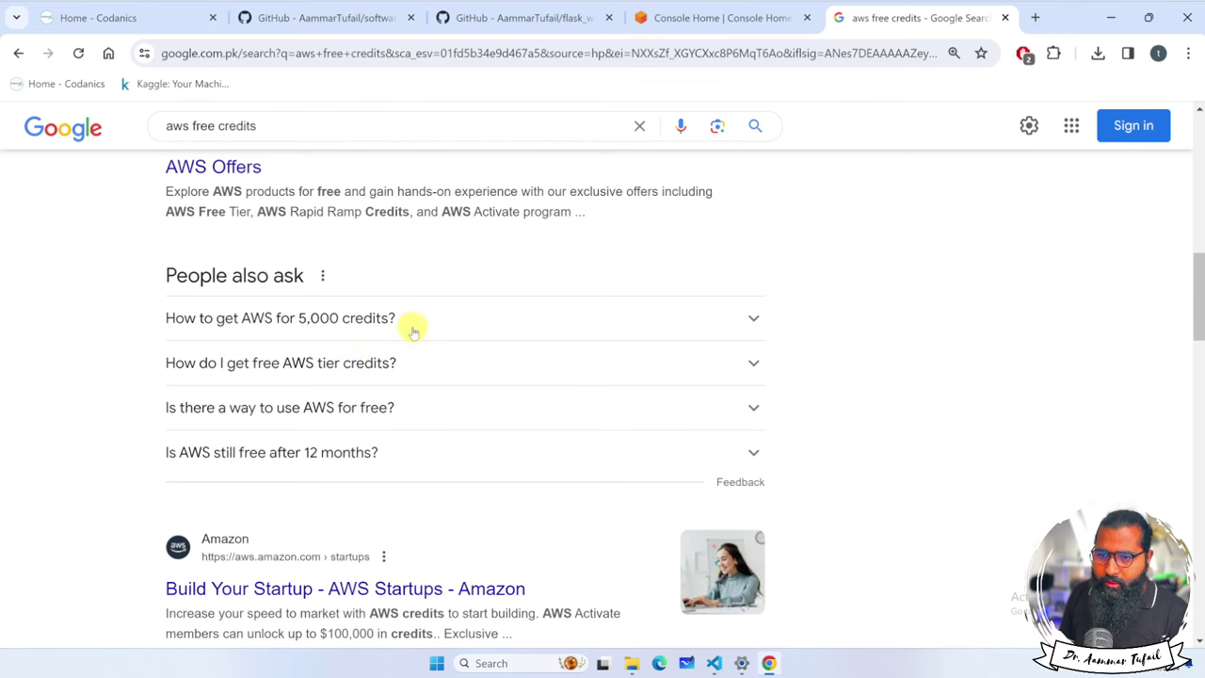
Step: Read the suggested answer to "How to get AWS for 5,000 credits?" in the search results
{"action": "left_click", "coordinate": [411, 326]}
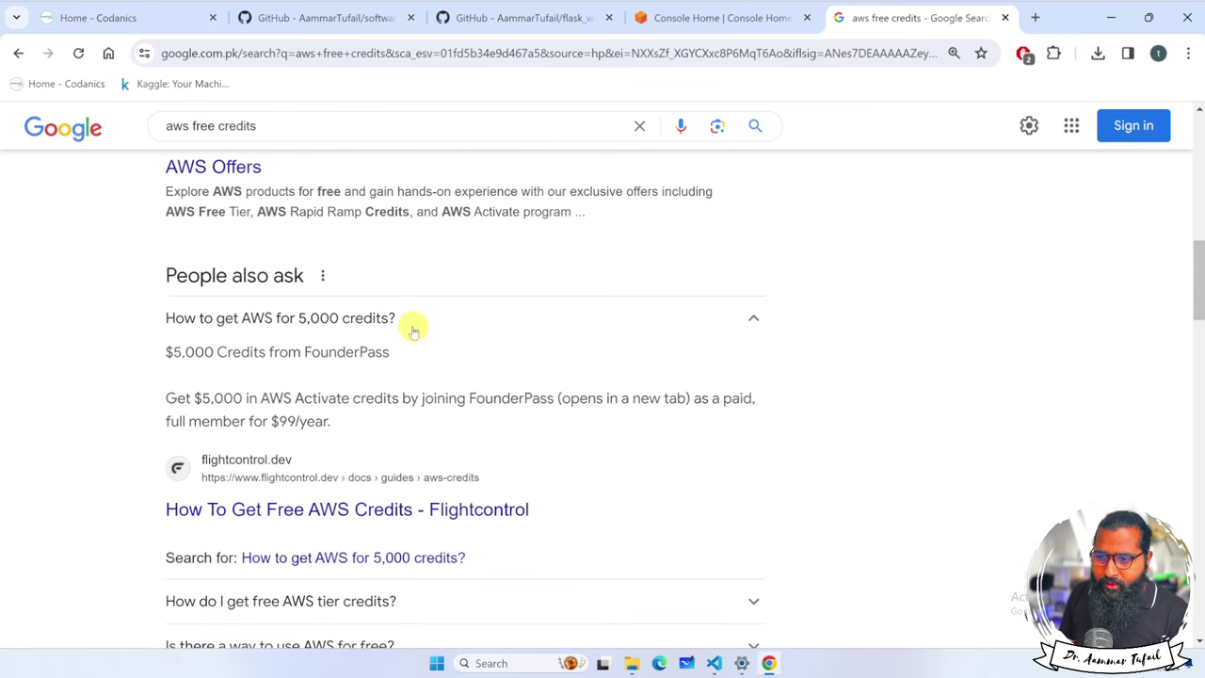
{"action": "left_click", "coordinate": [411, 325]}
{"action": "scroll", "coordinate": [411, 325], "scroll_direction": "up", "scroll_amount": 10}
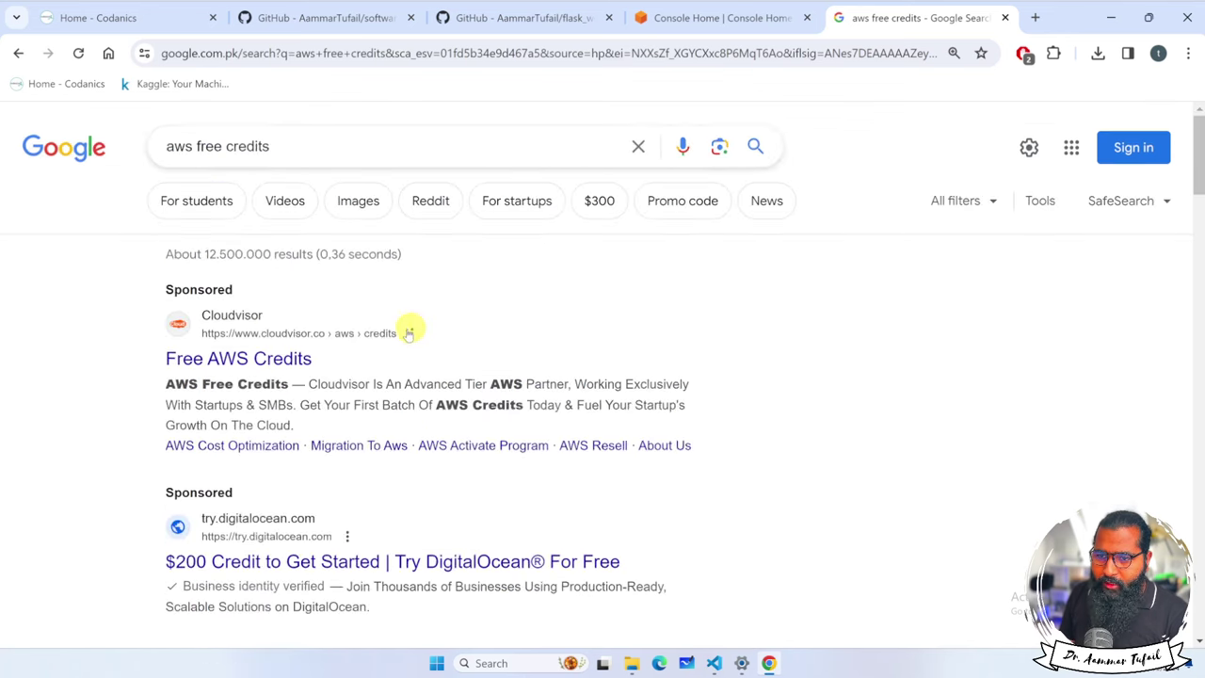
Step: Return to the Google home page and search for "aws free credits for students"
{"action": "key", "text": "alt+Left"}
{"action": "left_click", "coordinate": [482, 277]}
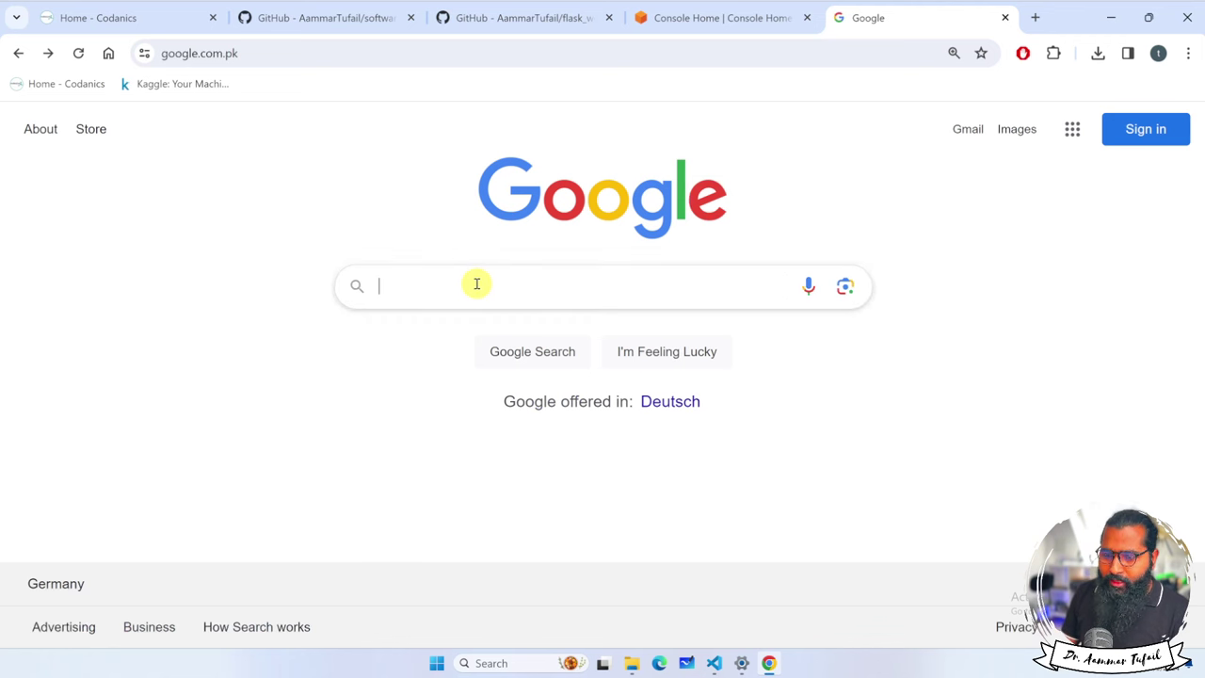
{"action": "type", "text": "aws free tier"}
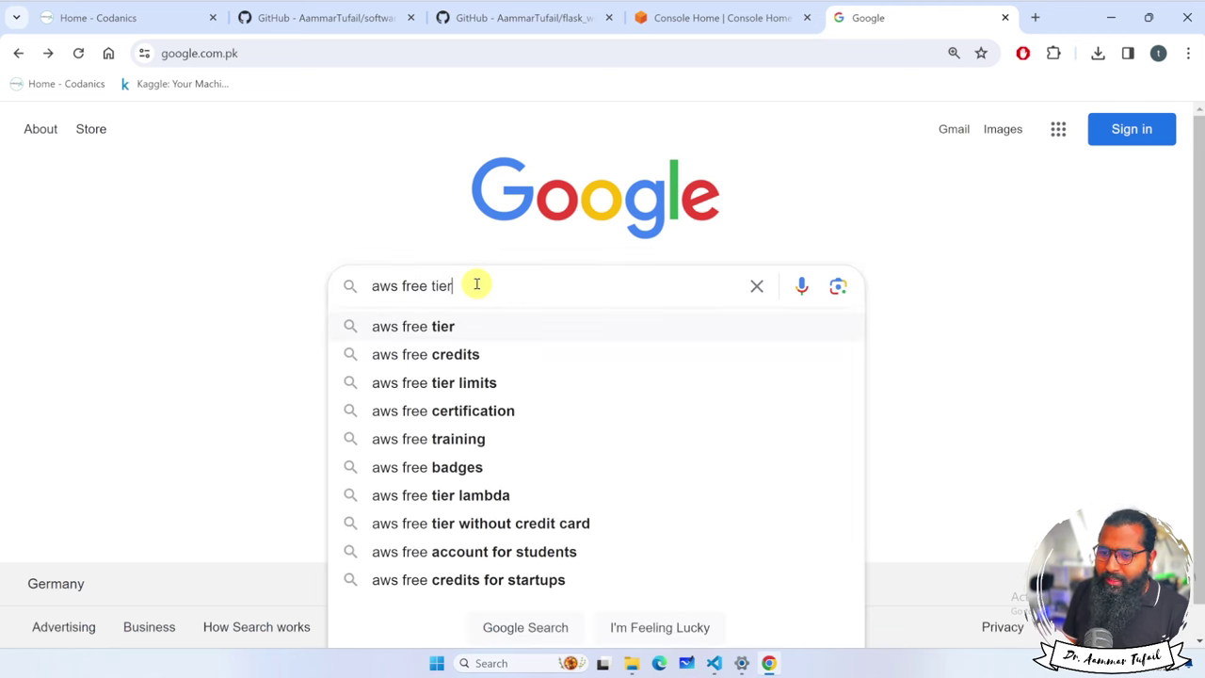
{"action": "key", "text": "Down"}
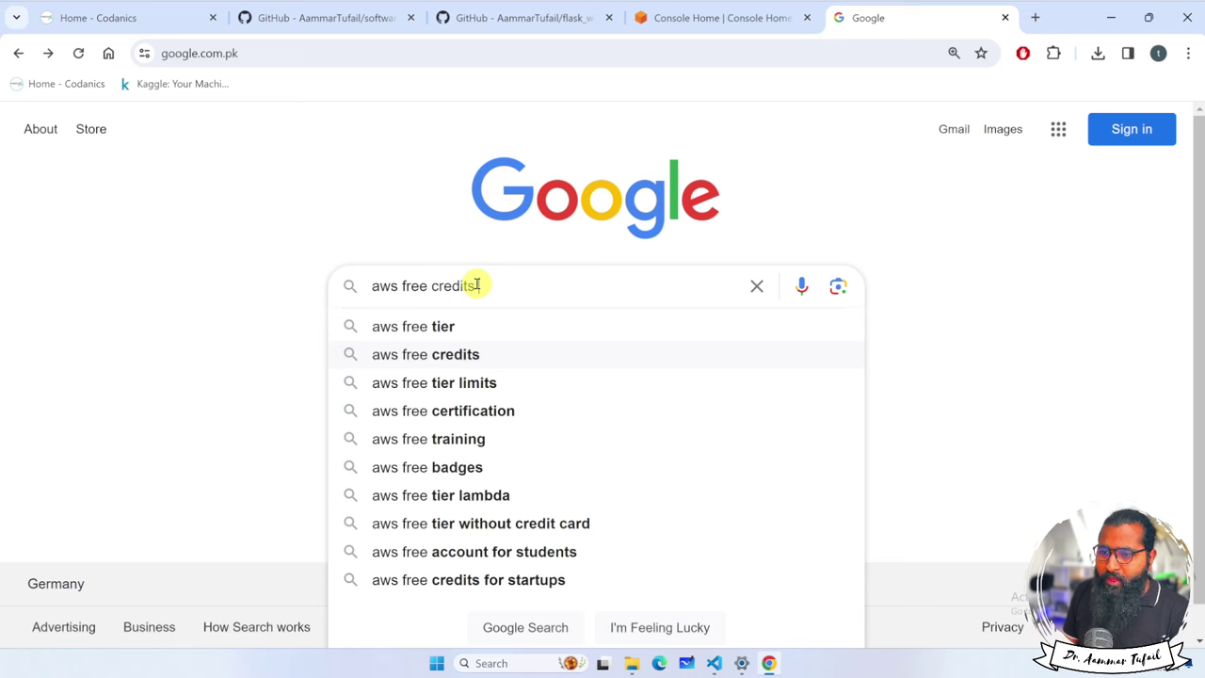
{"action": "left_click", "coordinate": [477, 284]}
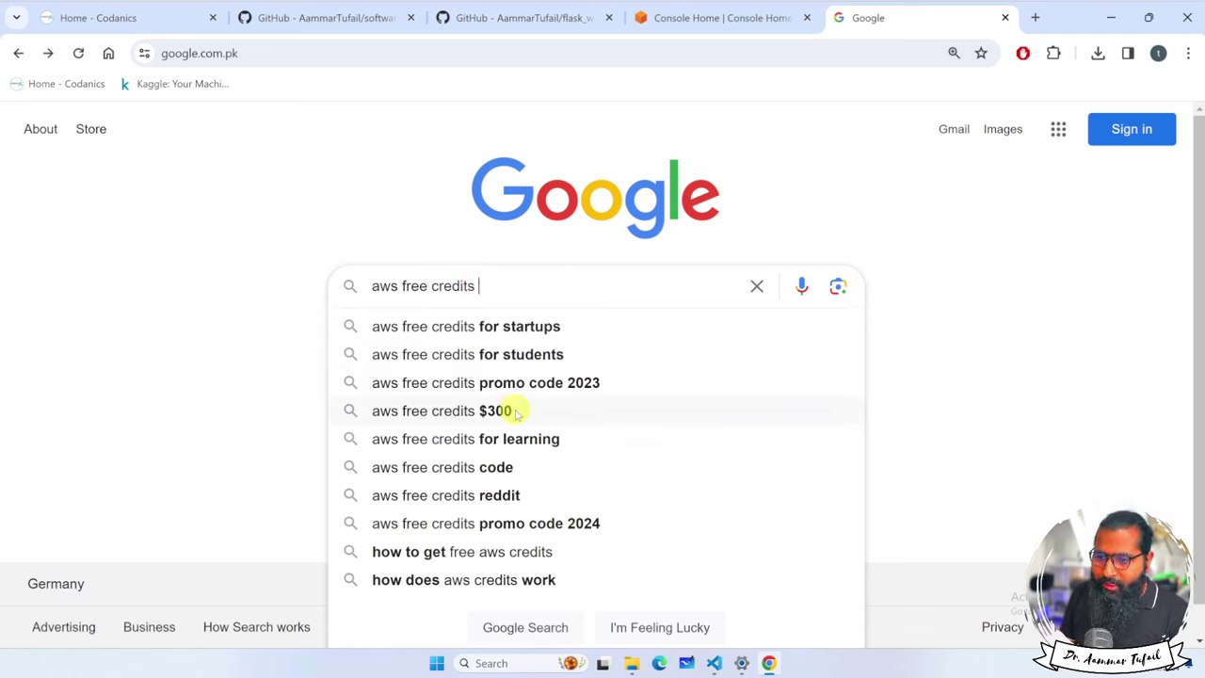
{"action": "left_click", "coordinate": [526, 355]}
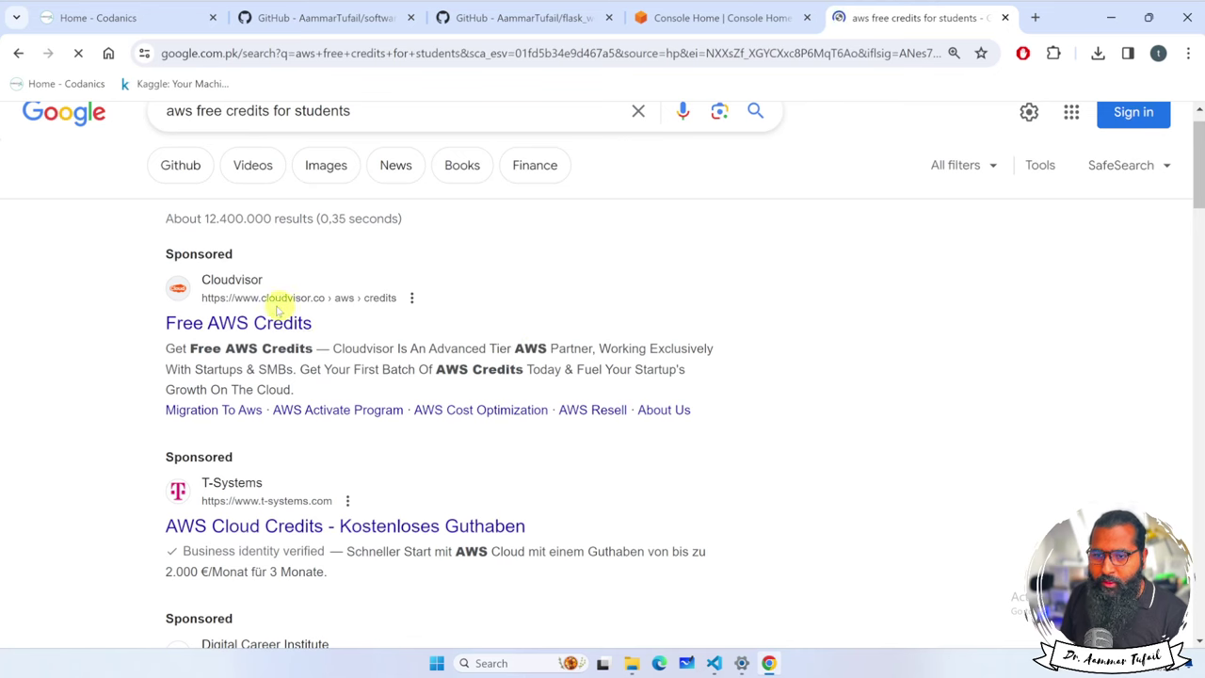
Step: Decline the precise location request and open the Amazon Web Services result on credits, training, content and collaboration for students
{"action": "scroll", "coordinate": [395, 273], "scroll_direction": "down", "scroll_amount": 4}
{"action": "scroll", "coordinate": [403, 276], "scroll_direction": "down", "scroll_amount": 3}
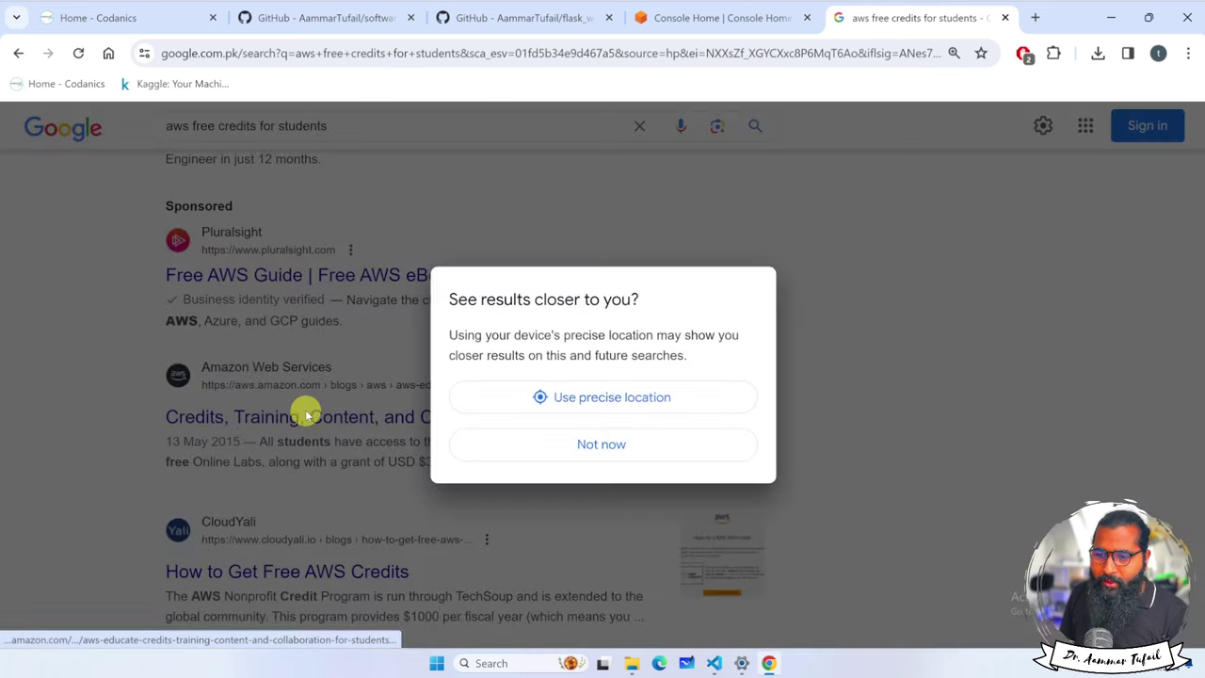
{"action": "left_click", "coordinate": [538, 441]}
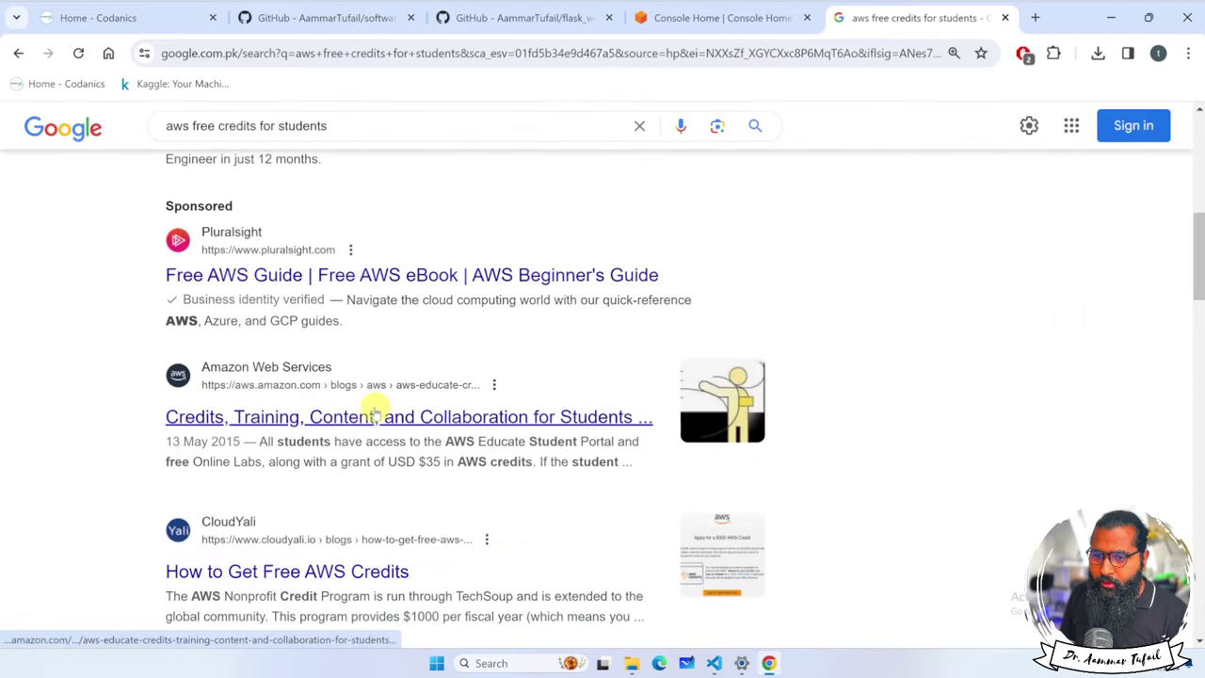
{"action": "left_click", "coordinate": [489, 414]}
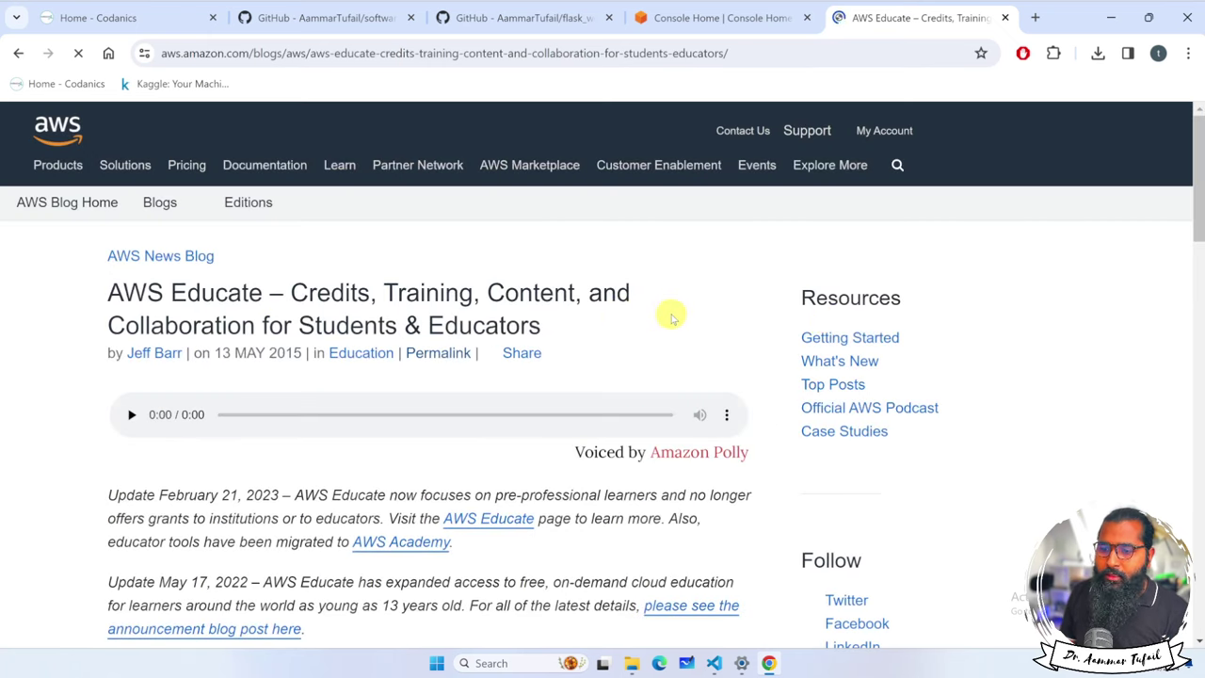
Step: Read the AWS Educate article, including the benefits for educators and students and how to apply
{"action": "scroll", "coordinate": [669, 314], "scroll_direction": "down", "scroll_amount": 3}
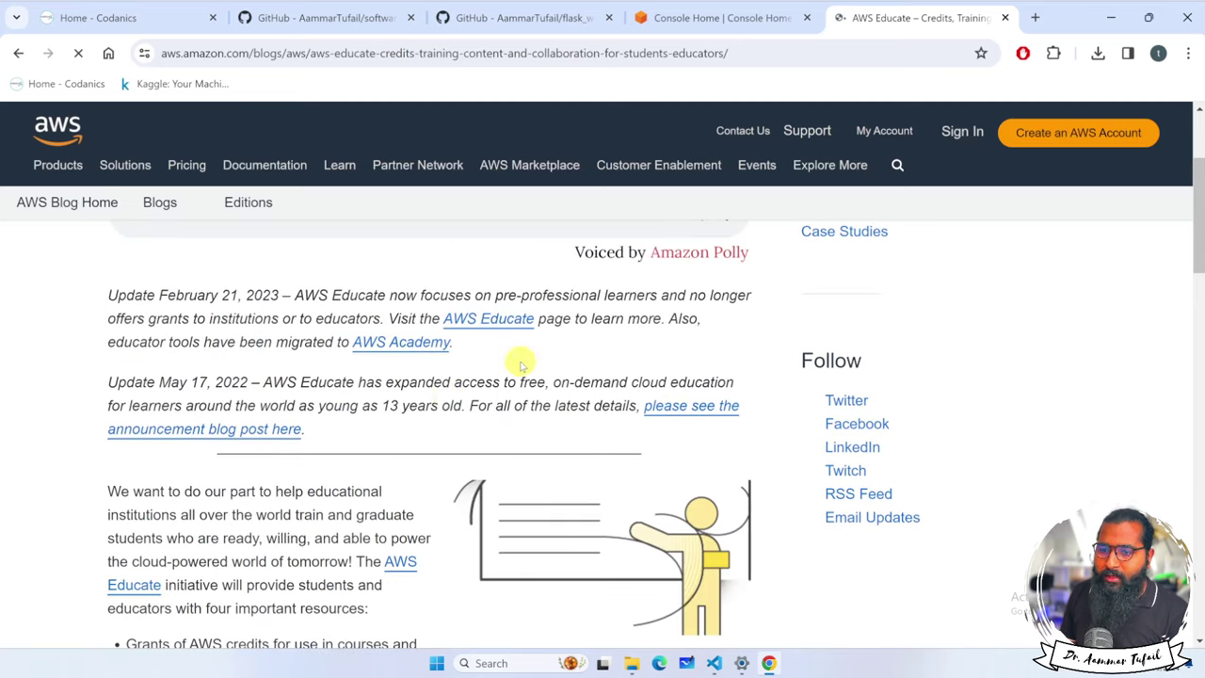
{"action": "scroll", "coordinate": [384, 460], "scroll_direction": "down", "scroll_amount": 3}
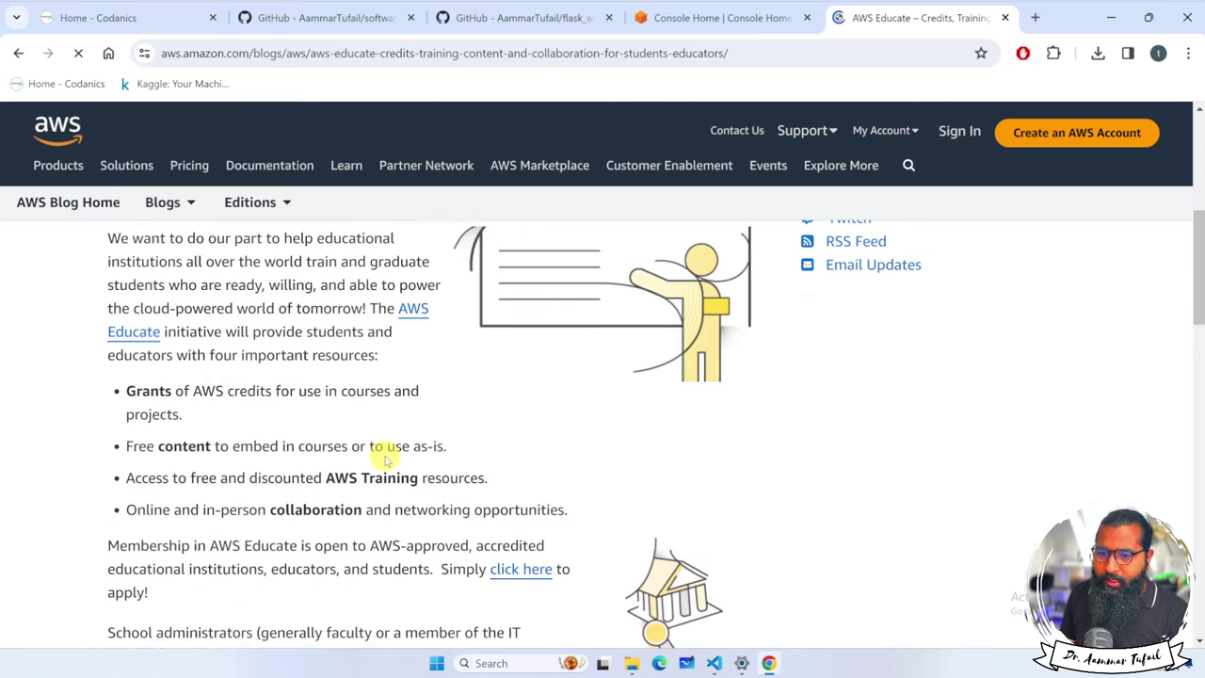
{"action": "scroll", "coordinate": [384, 459], "scroll_direction": "down", "scroll_amount": 5}
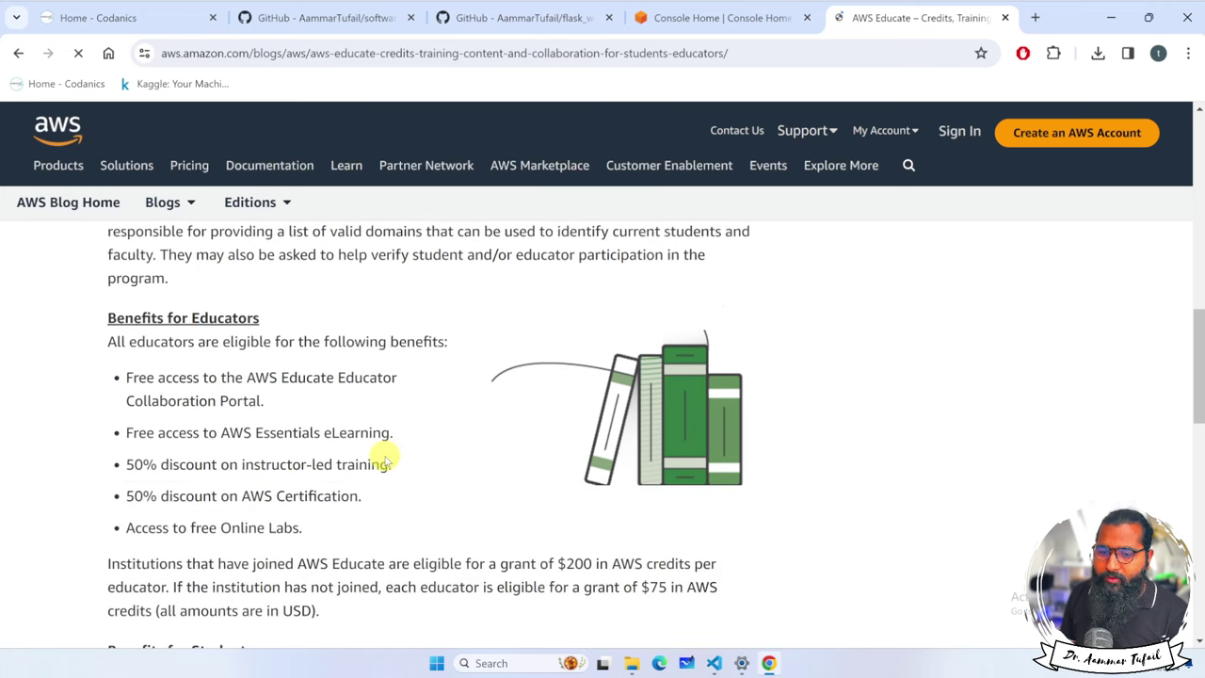
{"action": "scroll", "coordinate": [384, 457], "scroll_direction": "down", "scroll_amount": 5}
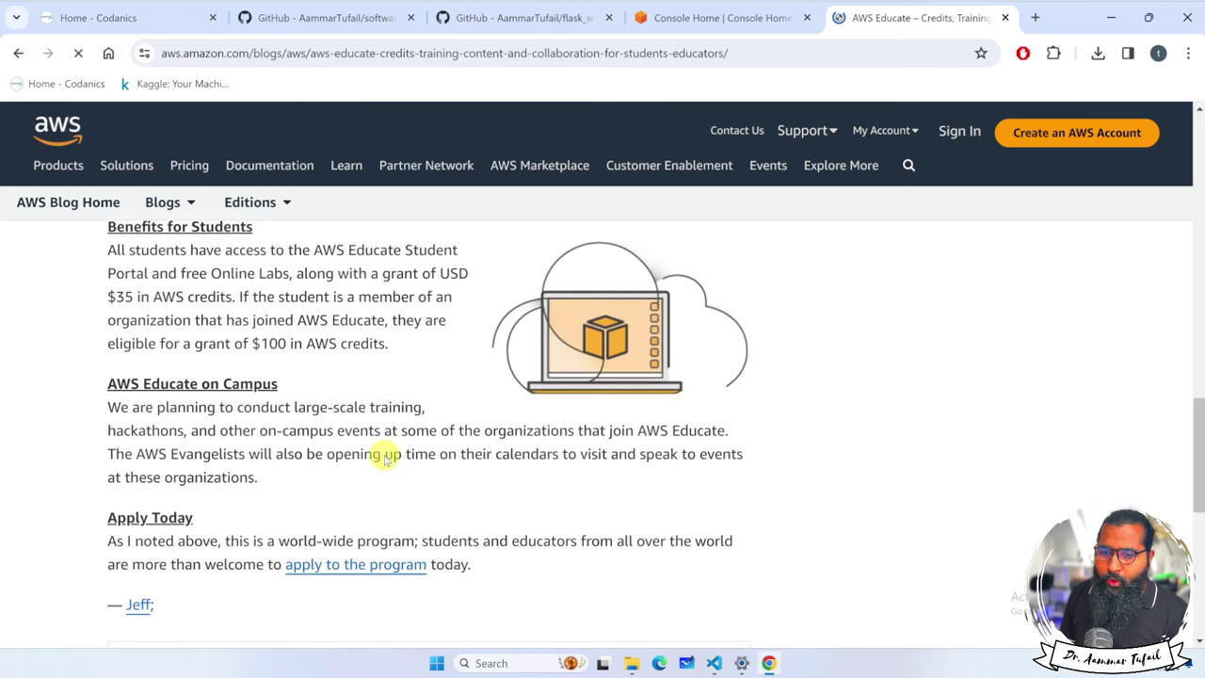
{"action": "scroll", "coordinate": [384, 456], "scroll_direction": "up", "scroll_amount": 1}
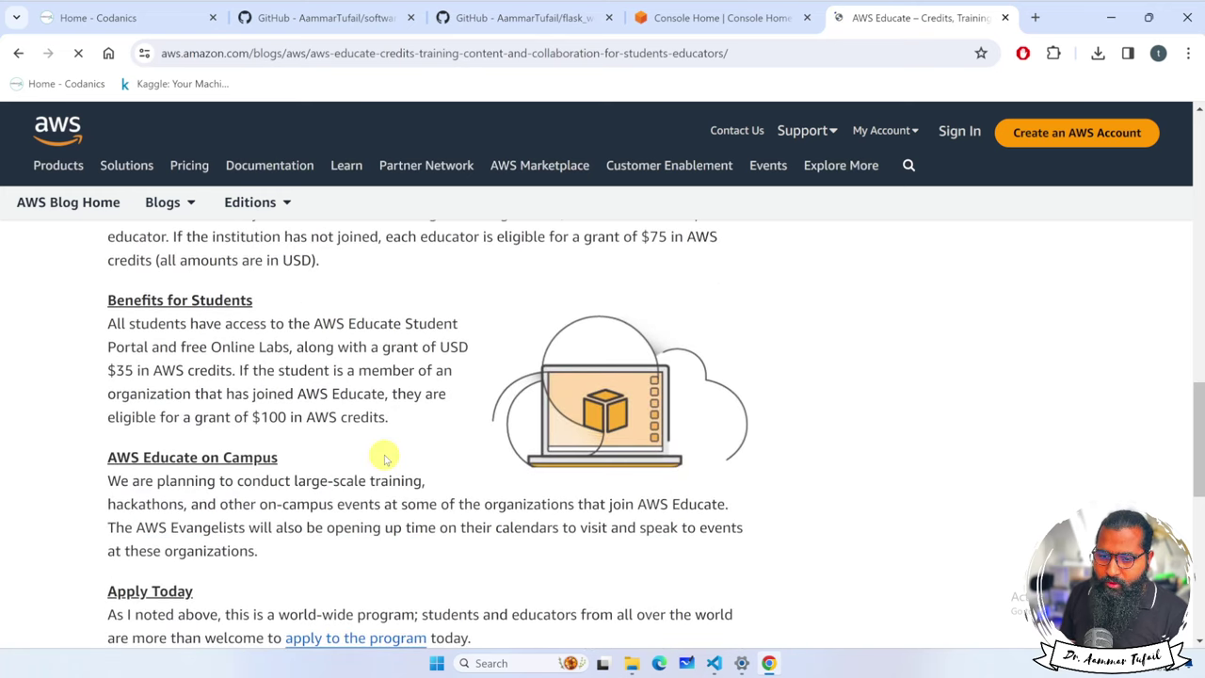
{"action": "scroll", "coordinate": [384, 459], "scroll_direction": "down", "scroll_amount": 3}
Step: Go back to the student credits search results and open Cloudvisor's "Free AWS Credits" result
{"action": "key", "text": "alt+Left"}
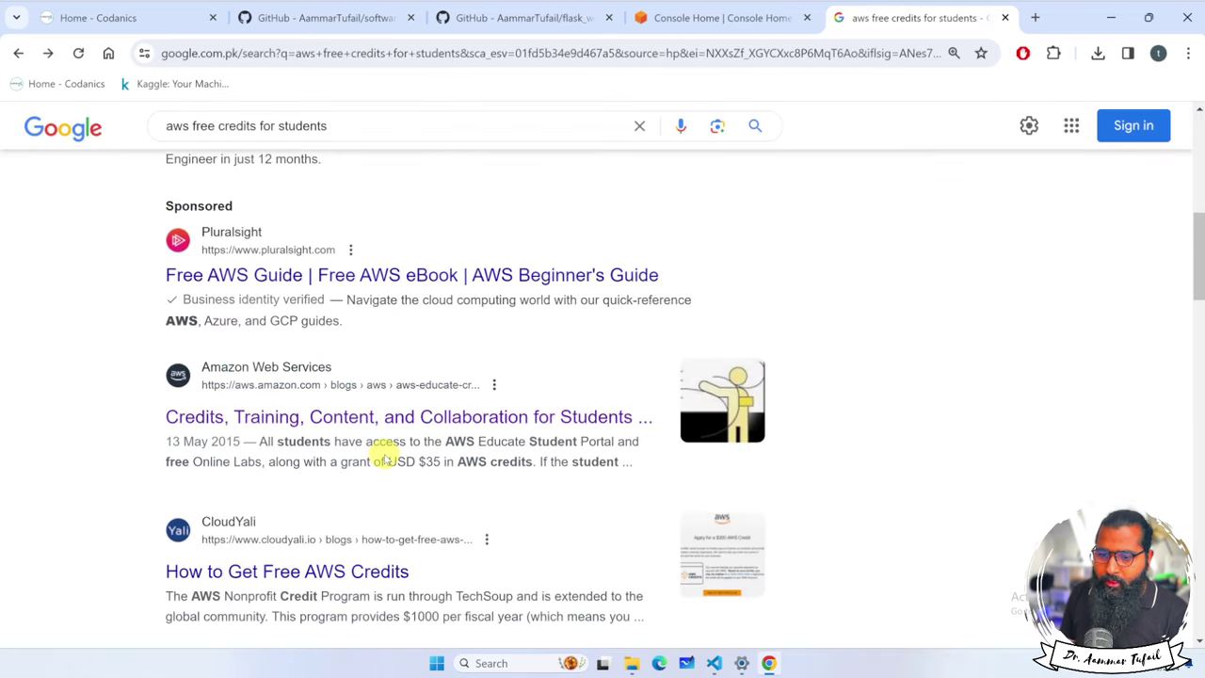
{"action": "scroll", "coordinate": [384, 460], "scroll_direction": "up", "scroll_amount": 5}
{"action": "left_click", "coordinate": [242, 360]}
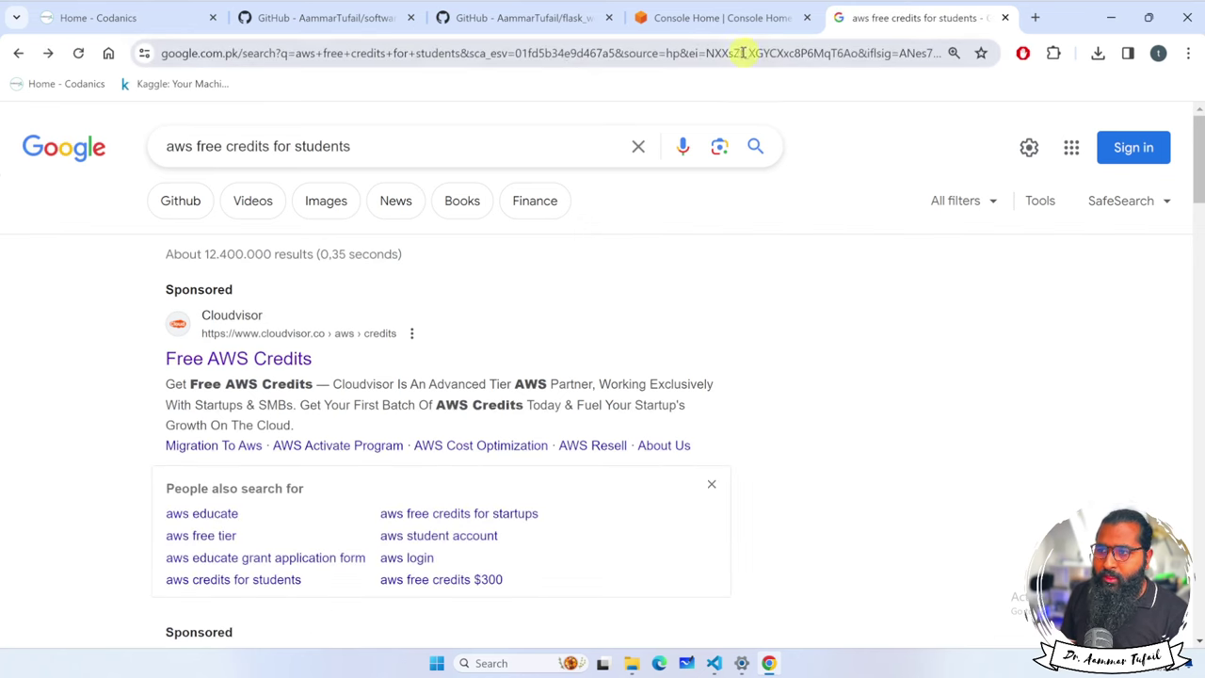
Step: Search Google for "aws free tier" and open the Amazon Web Services free tier account result
{"action": "left_click", "coordinate": [726, 18]}
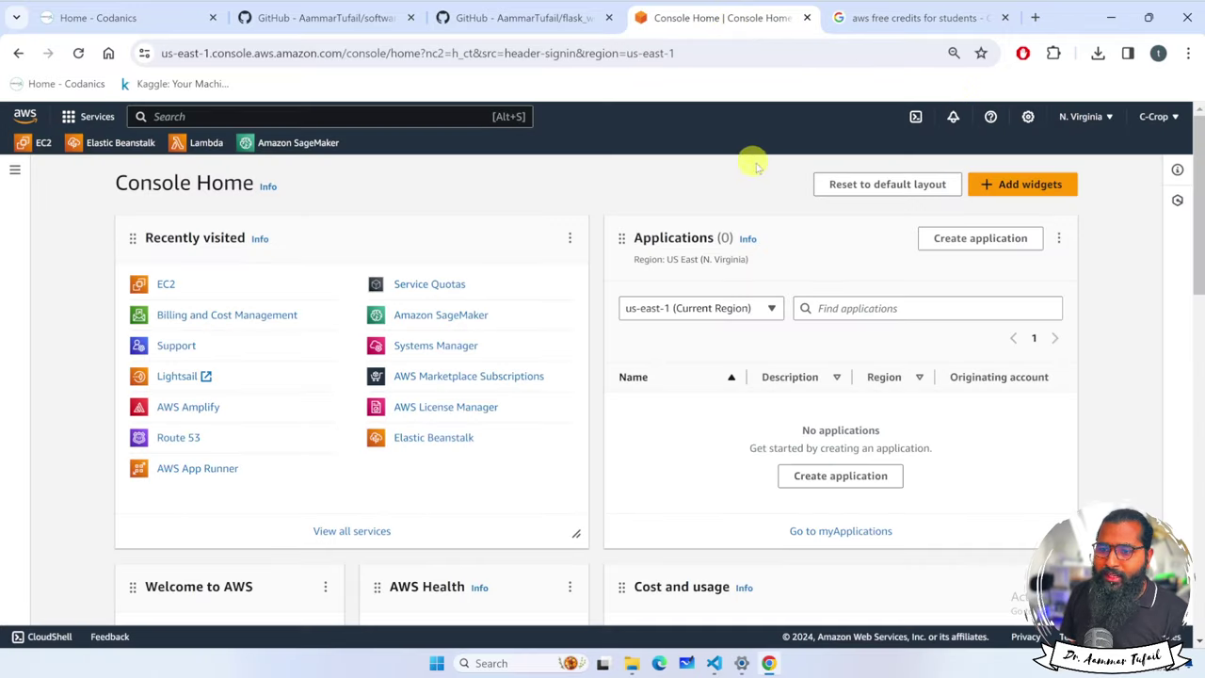
{"action": "left_click", "coordinate": [870, 18]}
{"action": "left_click", "coordinate": [409, 146]}
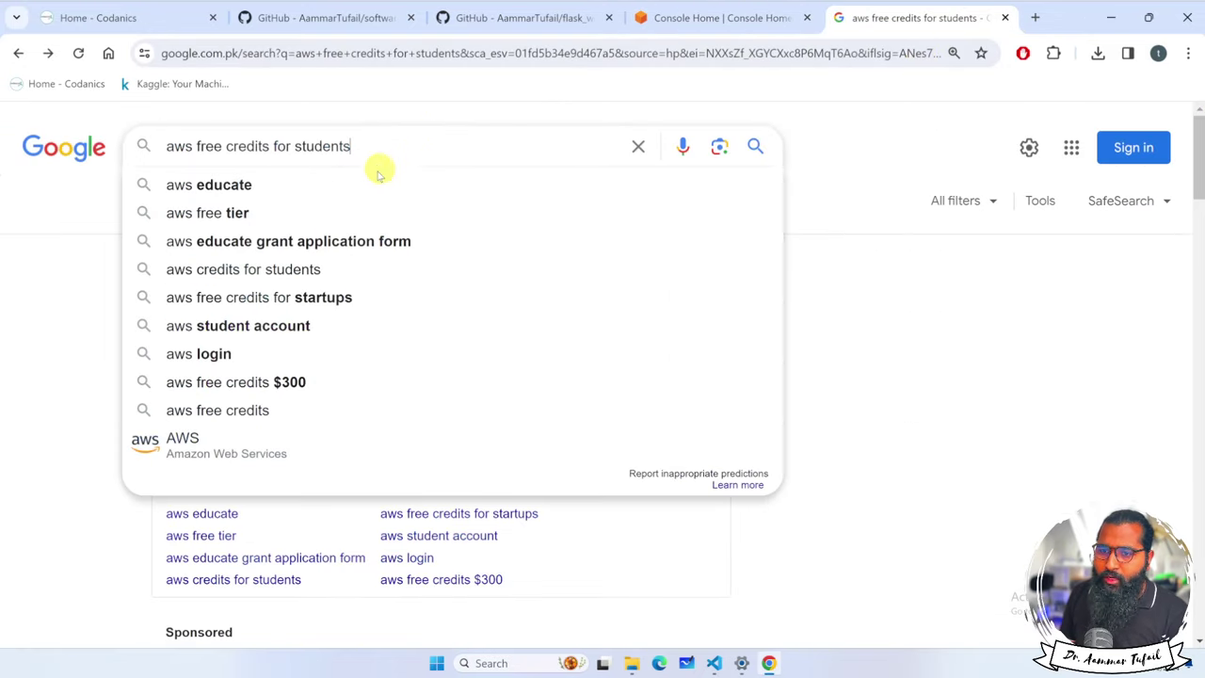
{"action": "left_click", "coordinate": [269, 212]}
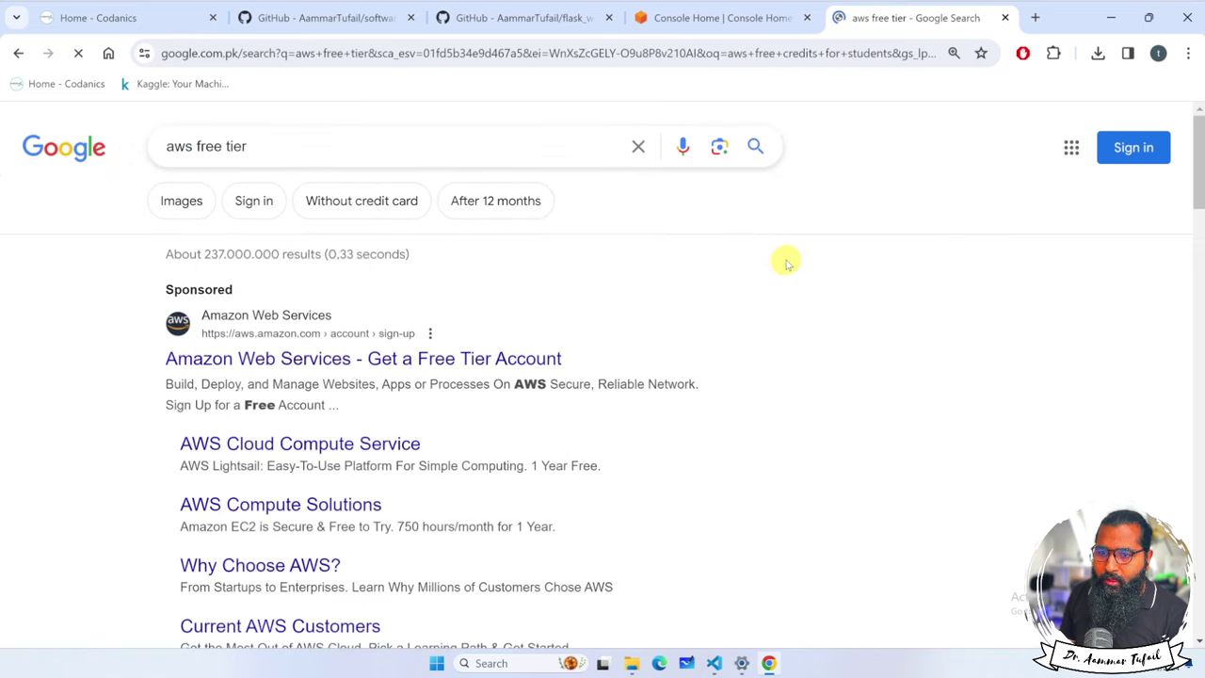
{"action": "scroll", "coordinate": [500, 279], "scroll_direction": "down", "scroll_amount": 1}
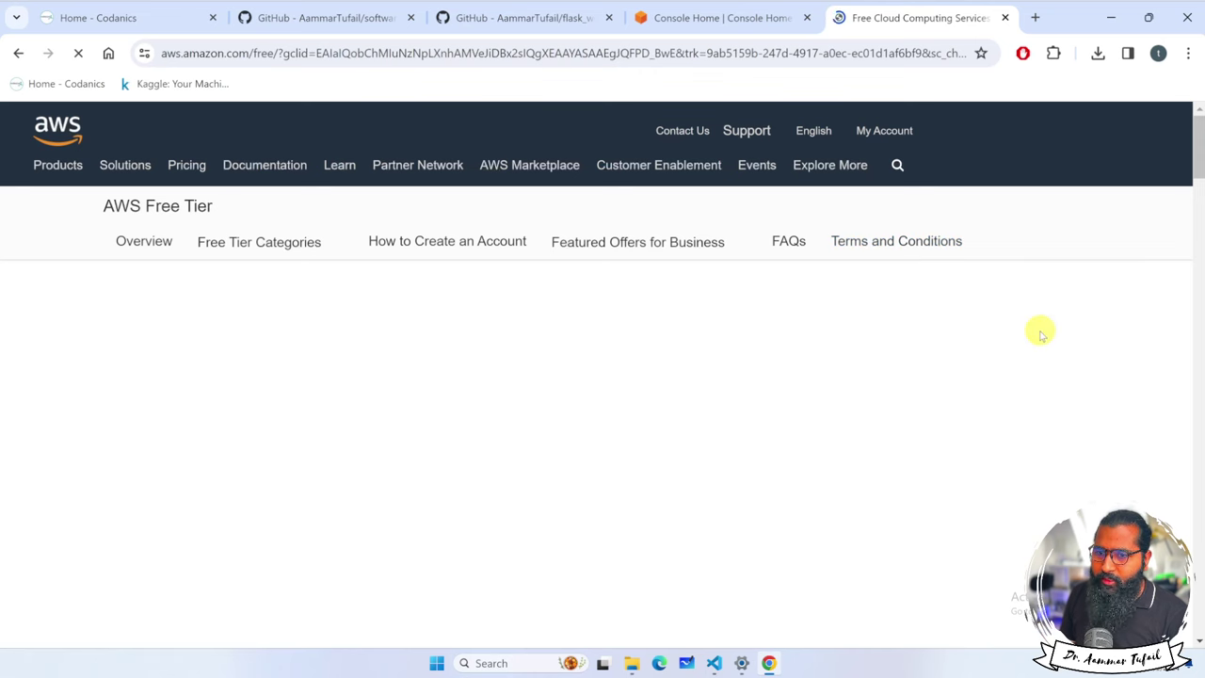
Step: Review the offer types and product categories on the AWS Free Tier page and close the page
{"action": "scroll", "coordinate": [1039, 330], "scroll_direction": "down", "scroll_amount": 5}
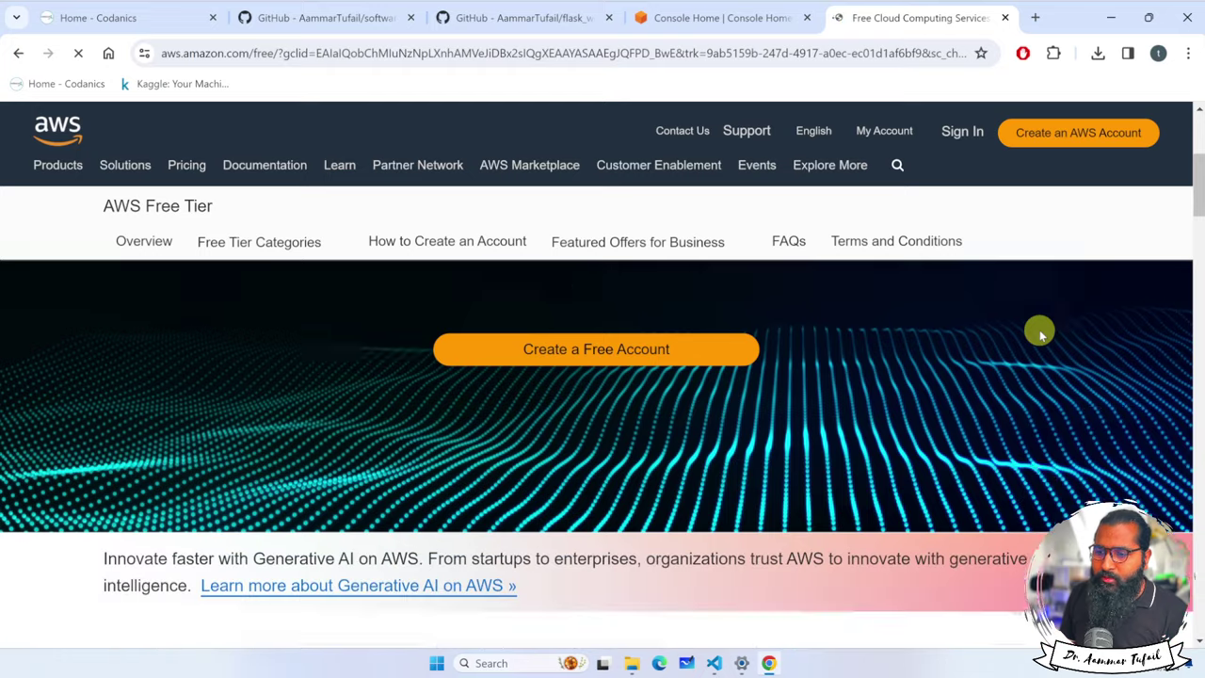
{"action": "scroll", "coordinate": [1039, 329], "scroll_direction": "down", "scroll_amount": 2}
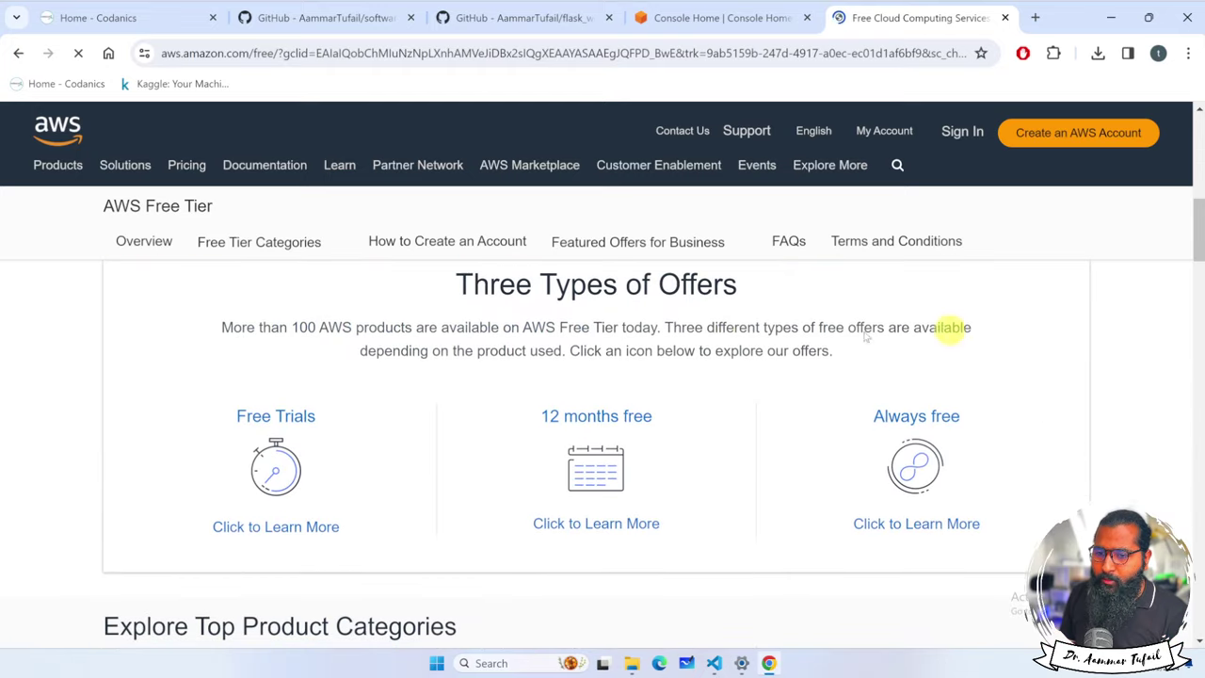
{"action": "scroll", "coordinate": [288, 505], "scroll_direction": "down", "scroll_amount": 1}
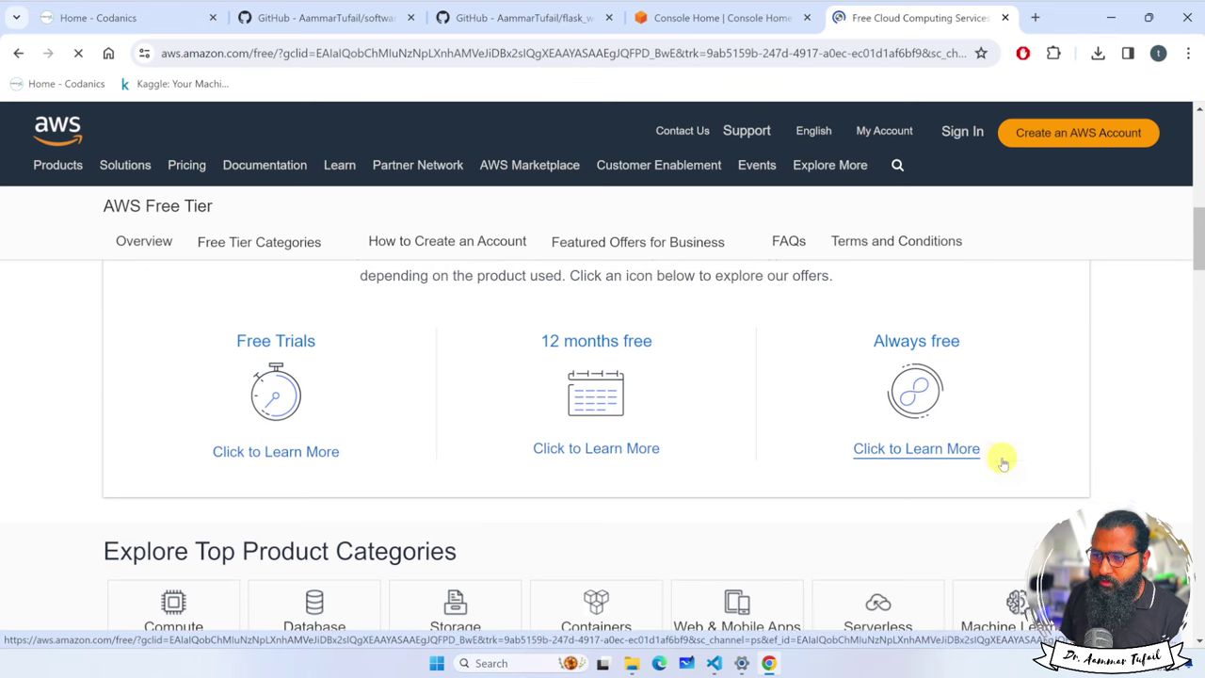
{"action": "scroll", "coordinate": [990, 455], "scroll_direction": "down", "scroll_amount": 10}
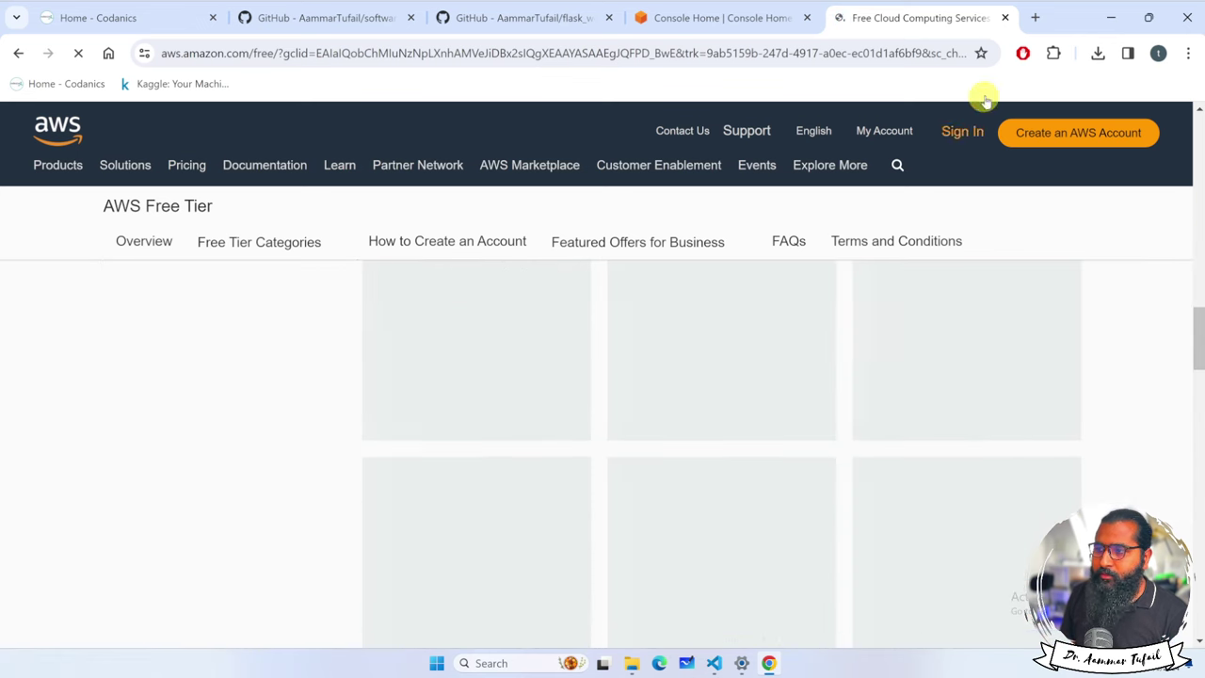
{"action": "left_click", "coordinate": [1004, 17]}
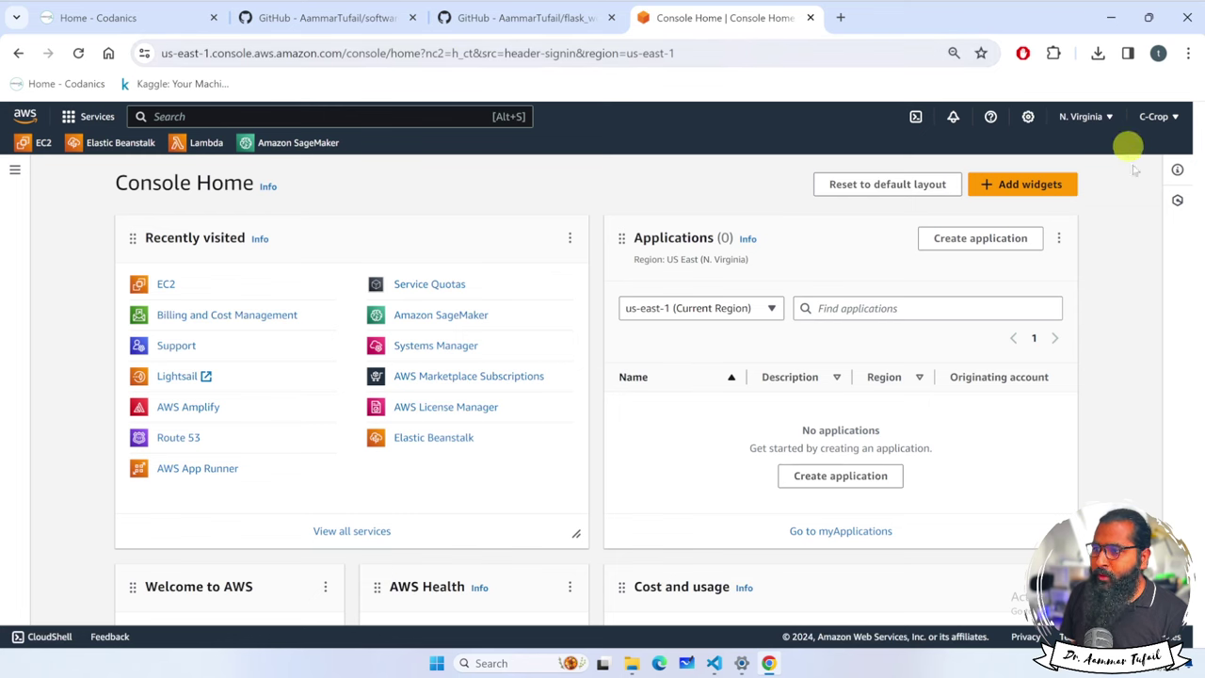
Step: Search the AWS console for "ec2" and open the EC2 service
{"action": "key", "text": "ctrl+plus"}
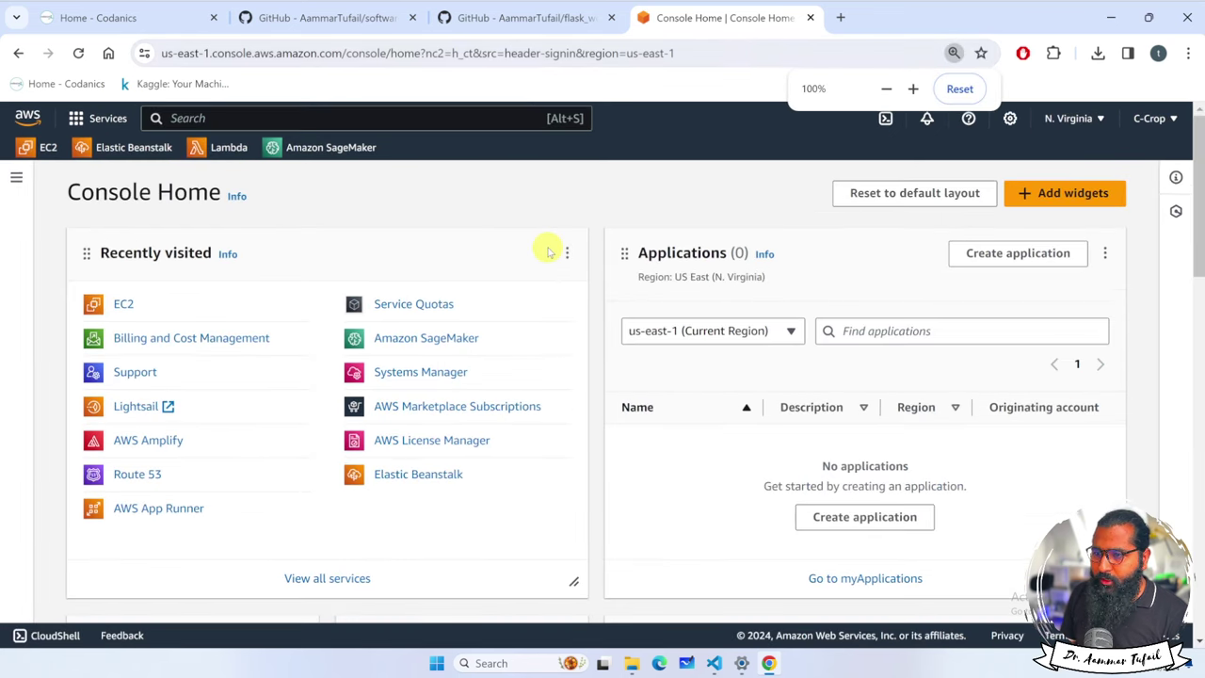
{"action": "left_click", "coordinate": [223, 119]}
{"action": "type", "text": "ec2"}
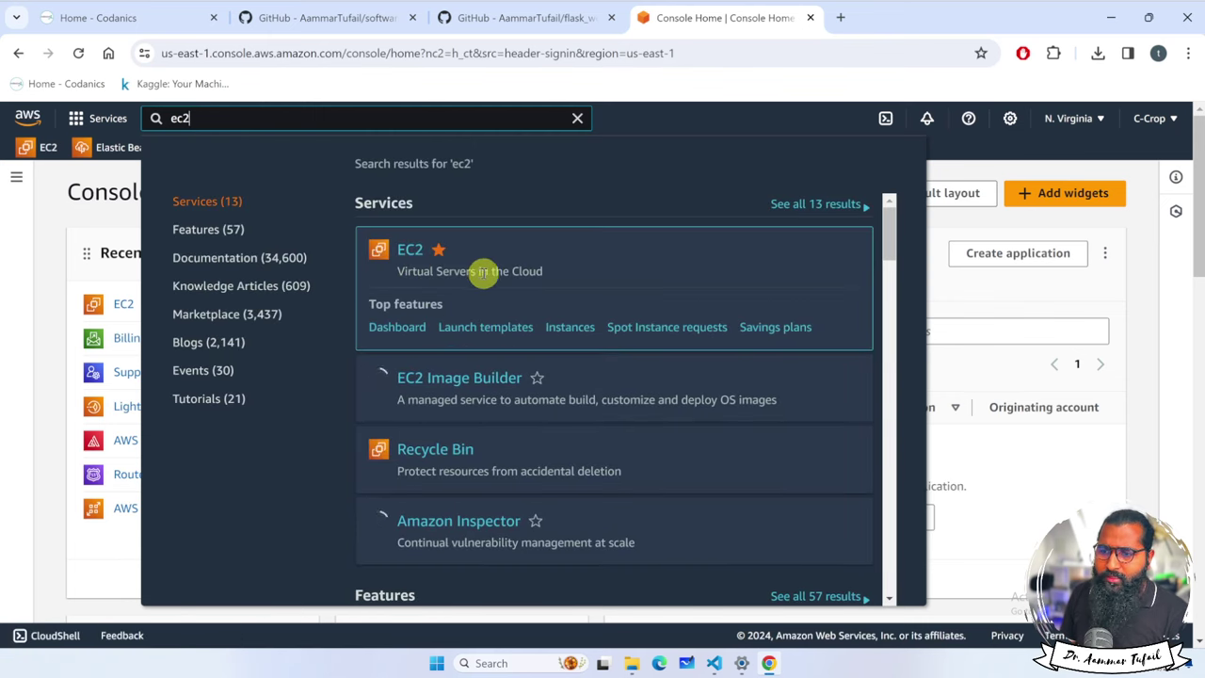
{"action": "left_click", "coordinate": [412, 251]}
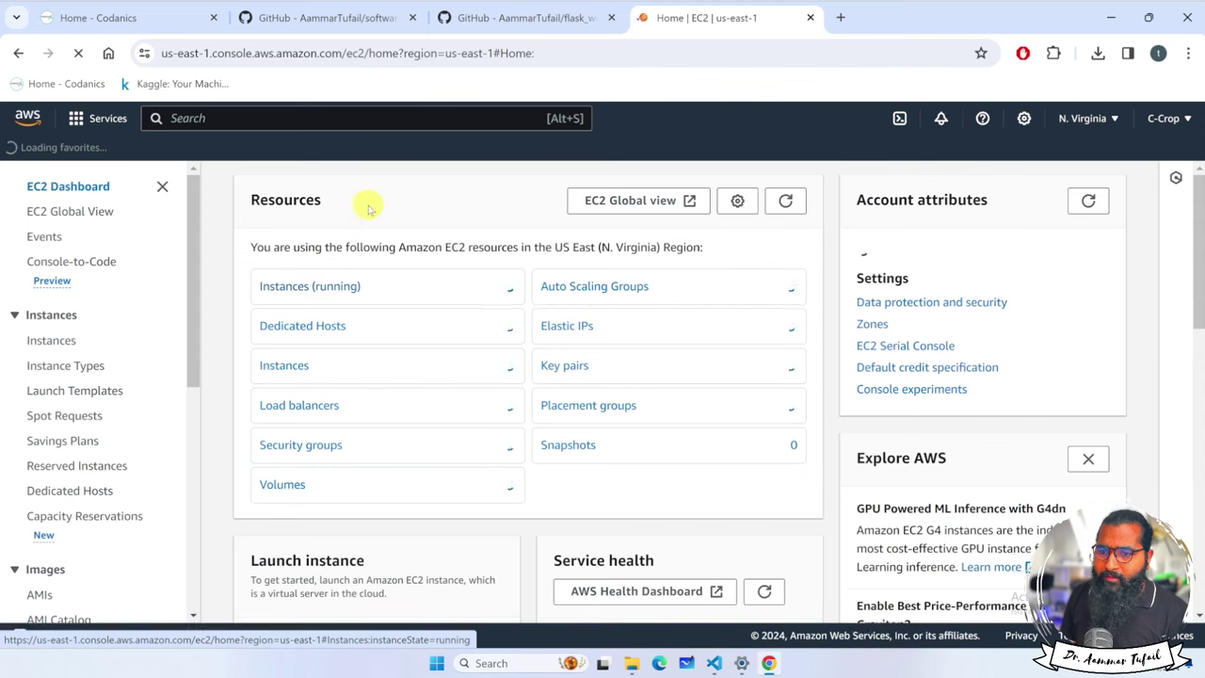
Step: Check the list of running EC2 instances in the N. Virginia region
{"action": "key", "text": "ctrl+minus"}
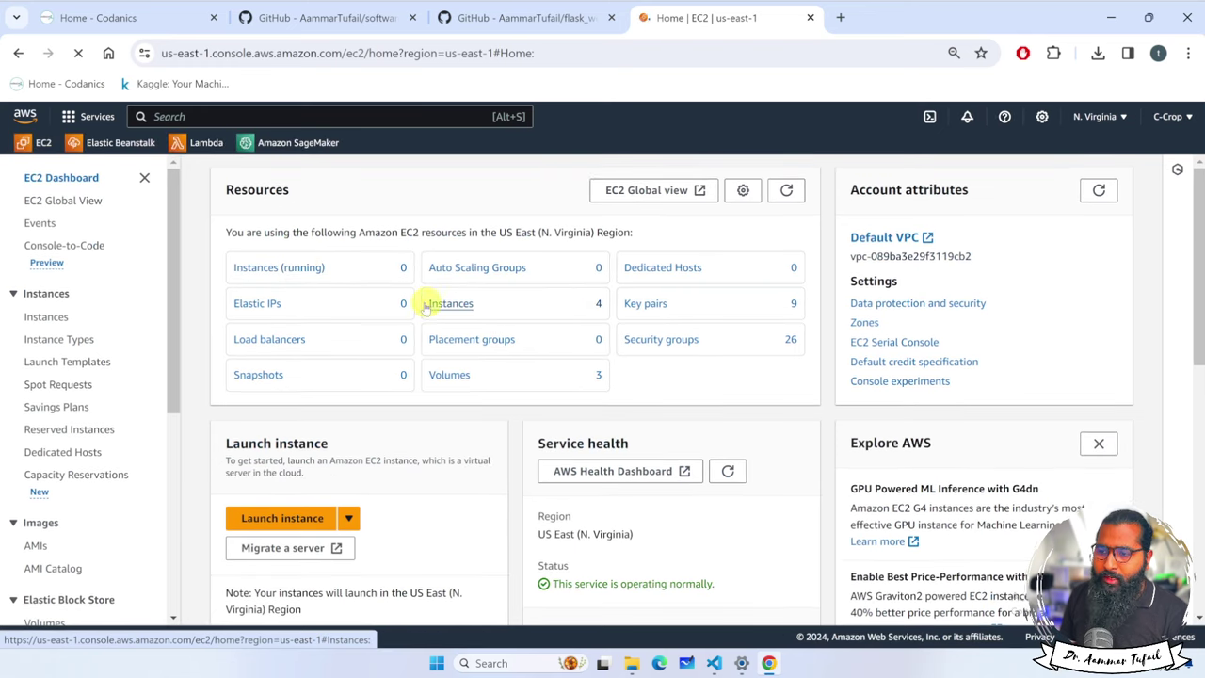
{"action": "left_click", "coordinate": [294, 271]}
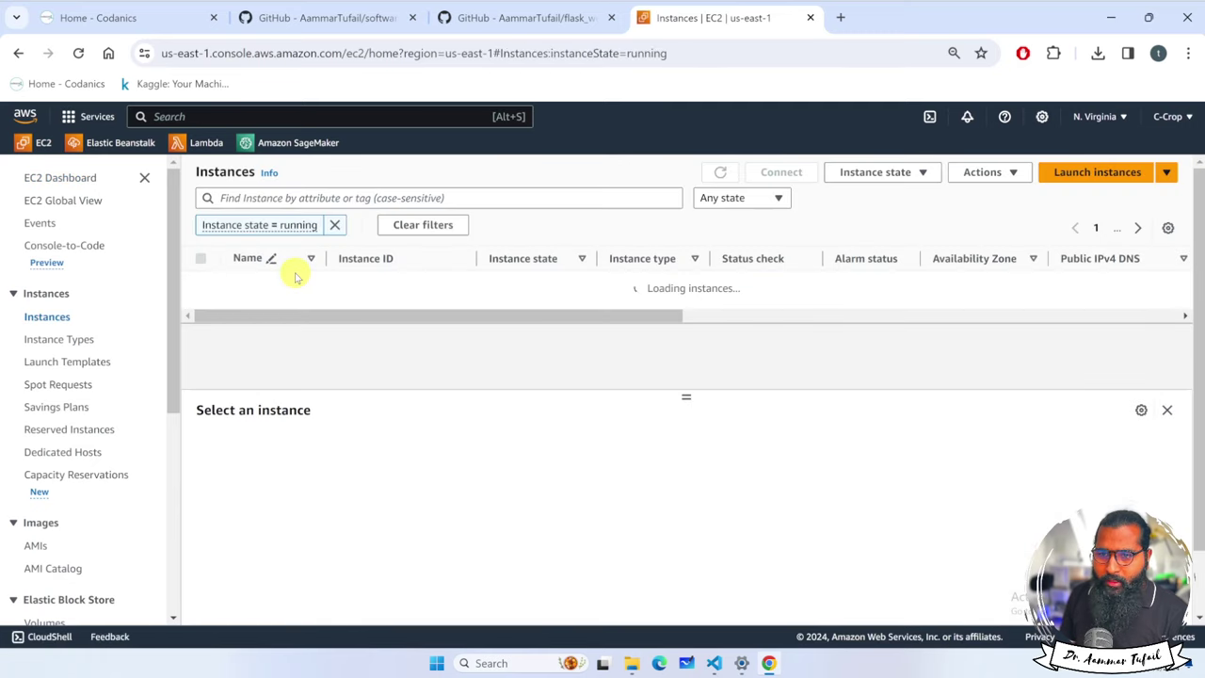
{"action": "key", "text": "ctrl+plus"}
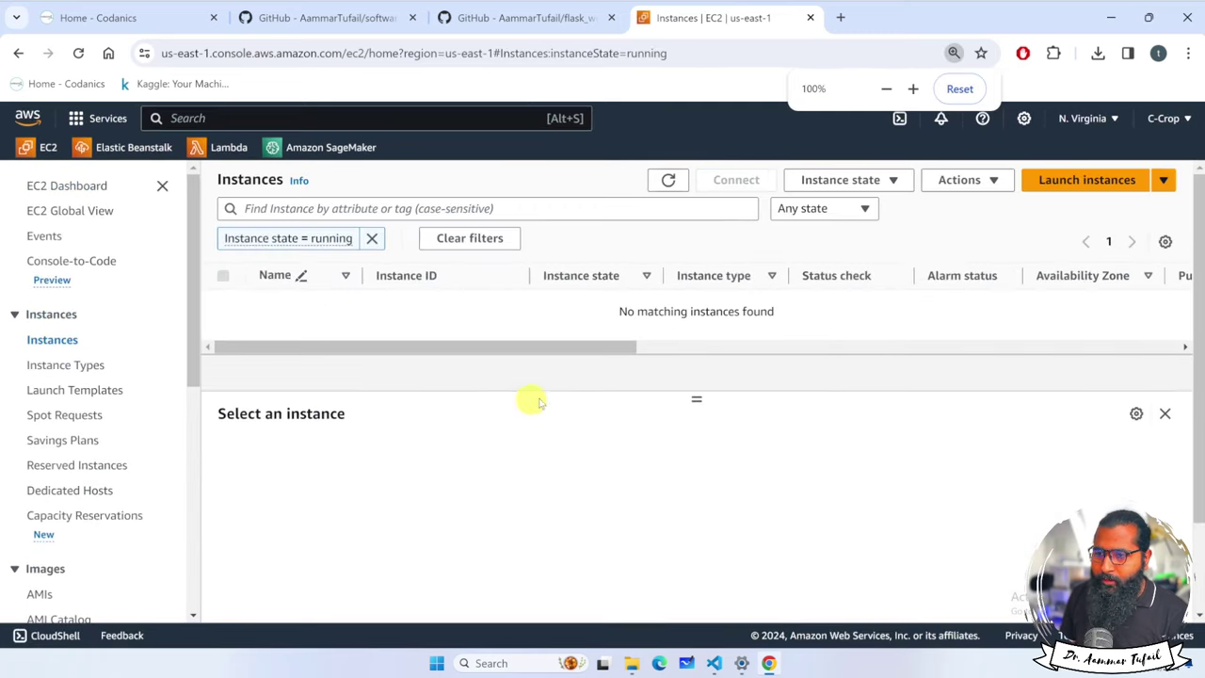
Step: Start launching a new EC2 instance and name it Web_app_deployment_codanics
{"action": "left_click", "coordinate": [1083, 184]}
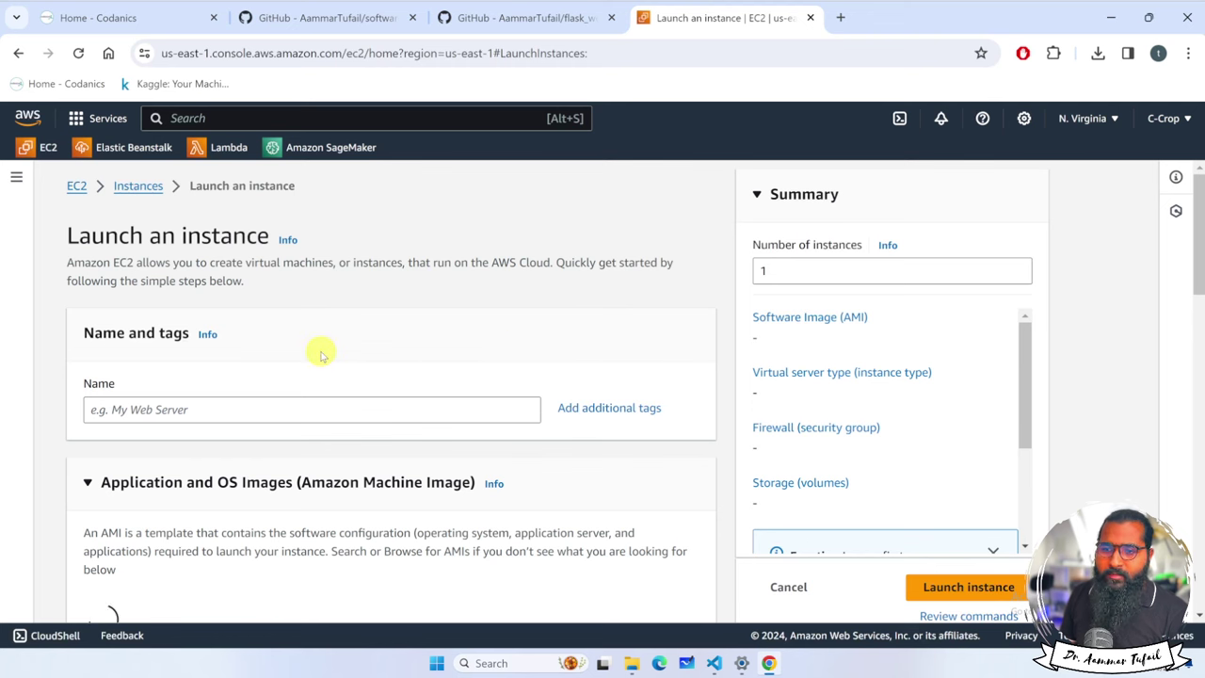
{"action": "scroll", "coordinate": [322, 352], "scroll_direction": "down", "scroll_amount": 1}
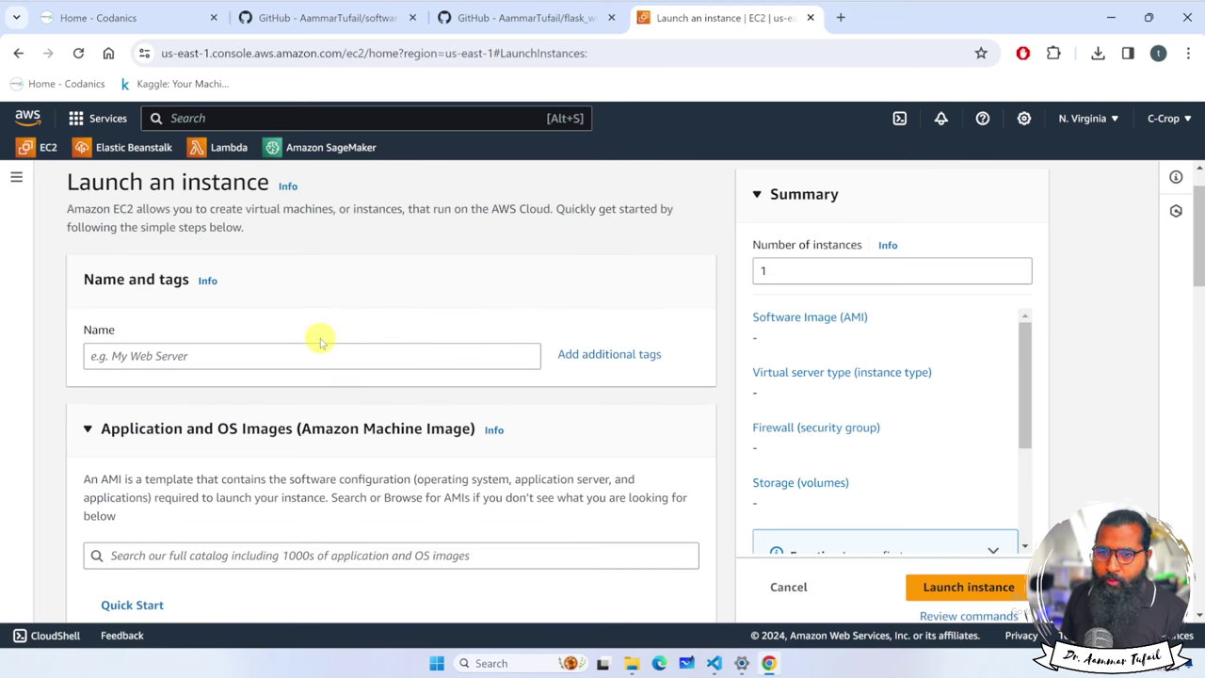
{"action": "left_click", "coordinate": [213, 352]}
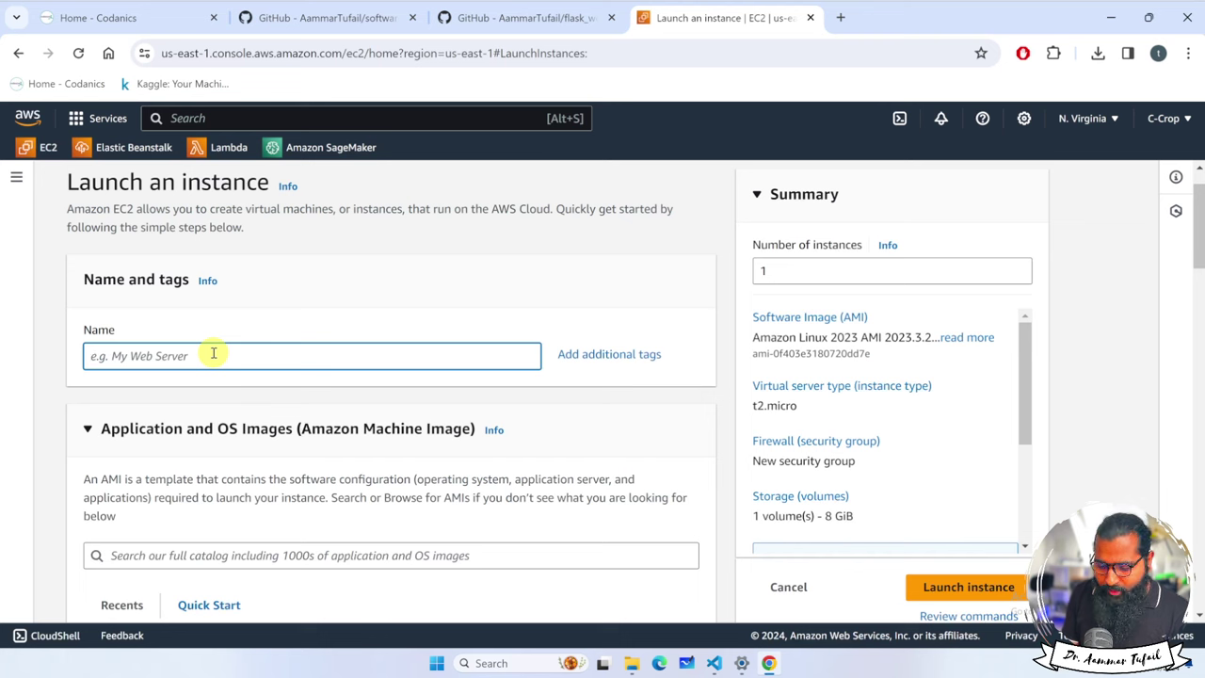
{"action": "type", "text": "Web_app_deployment_codanics"}
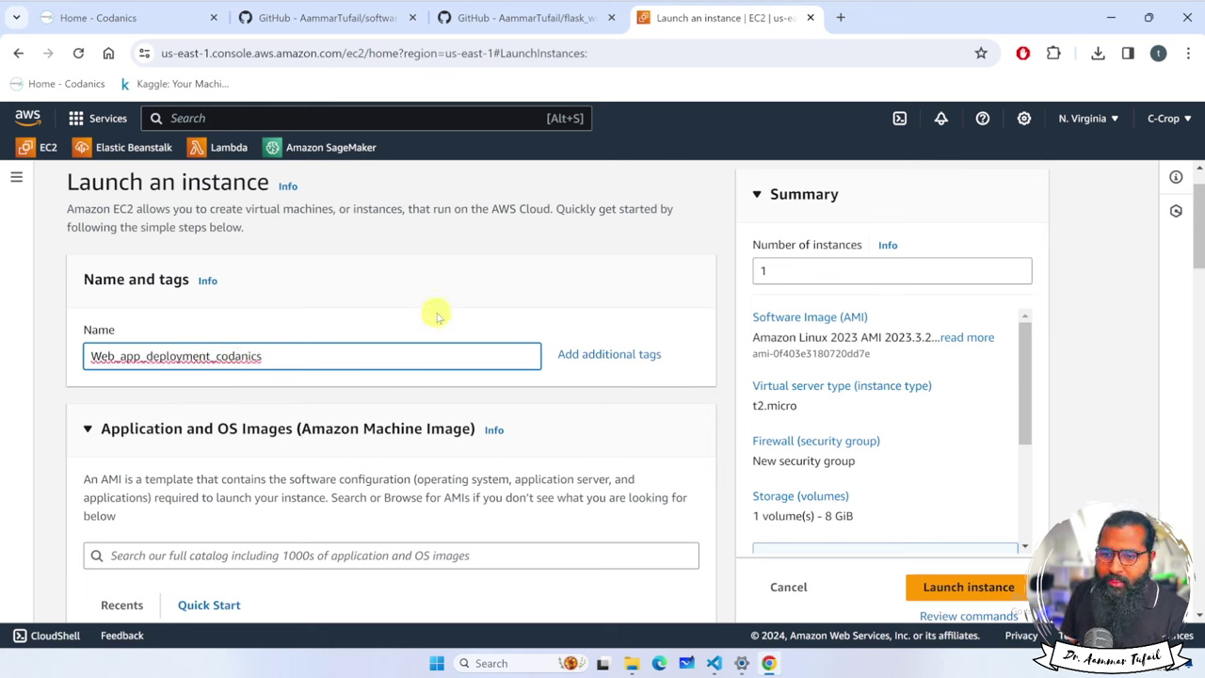
Step: Choose Ubuntu as the operating system image for the instance
{"action": "scroll", "coordinate": [417, 309], "scroll_direction": "down", "scroll_amount": 5}
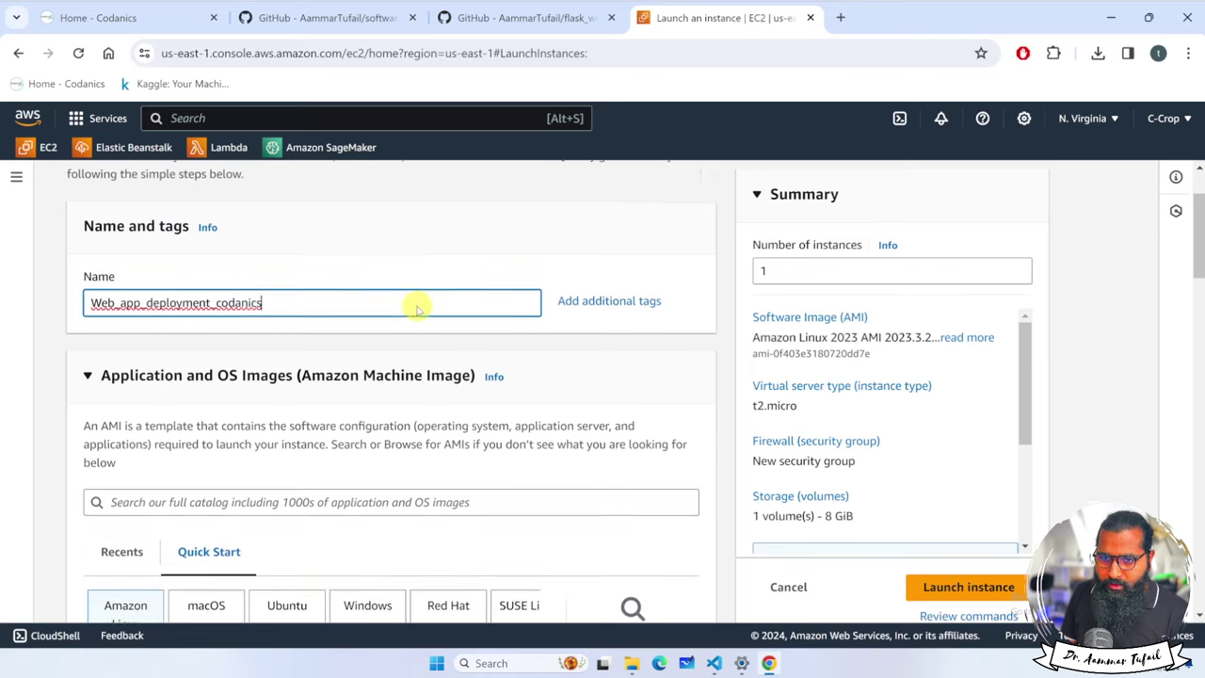
{"action": "scroll", "coordinate": [317, 298], "scroll_direction": "up", "scroll_amount": 2}
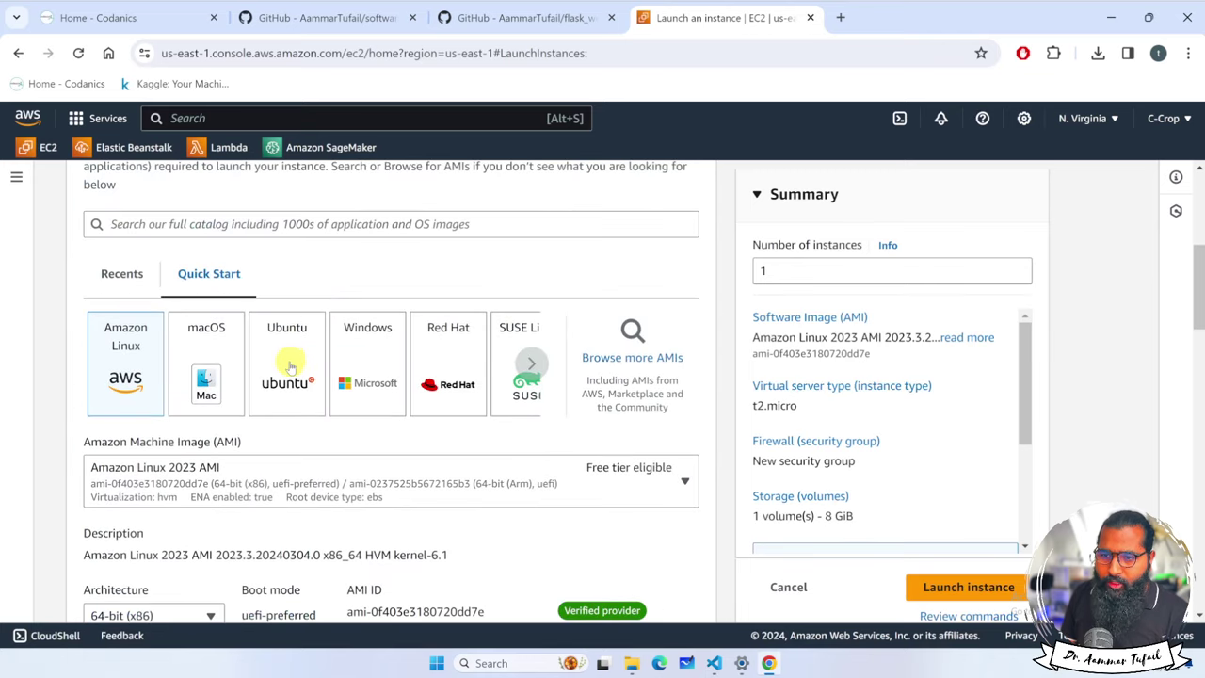
{"action": "left_click", "coordinate": [291, 364]}
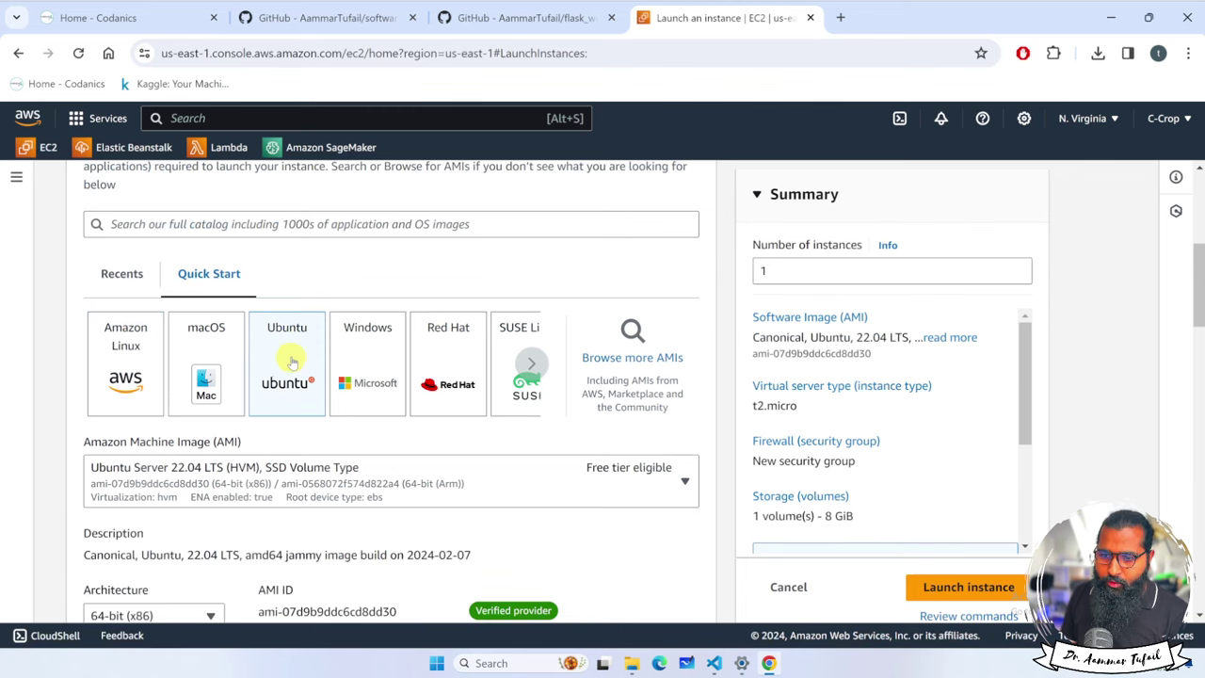
Step: Compare the available t2 instance types and set the instance type to t2.large
{"action": "scroll", "coordinate": [290, 363], "scroll_direction": "down", "scroll_amount": 1}
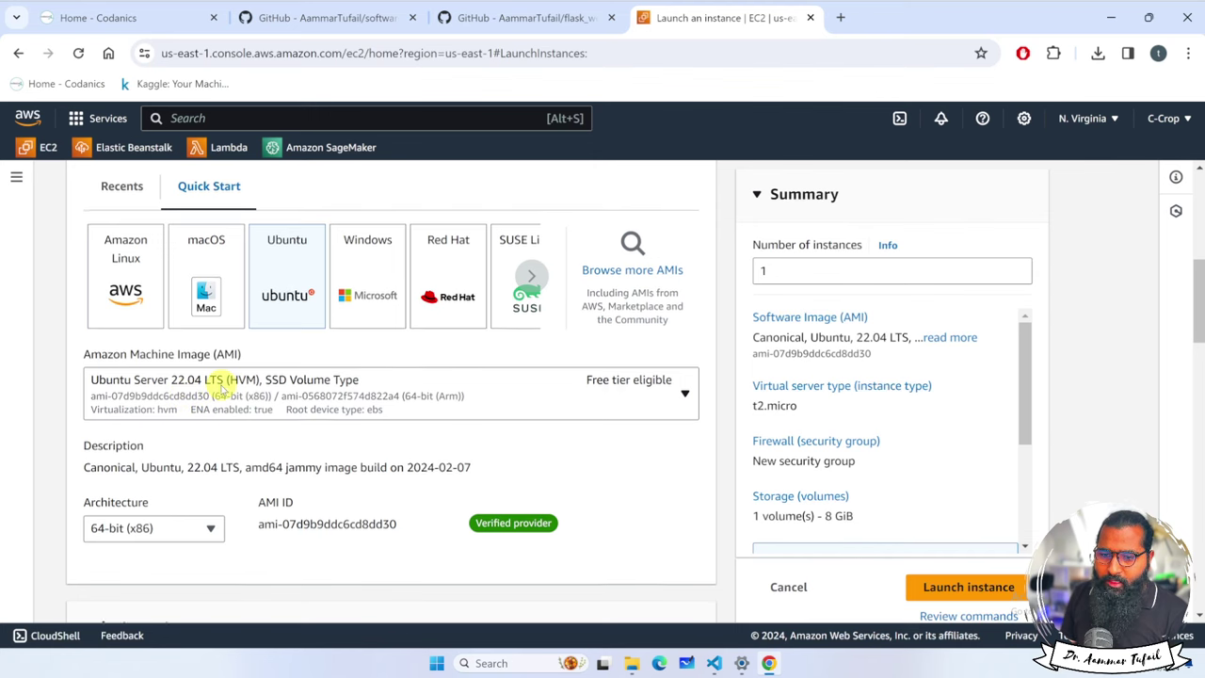
{"action": "scroll", "coordinate": [198, 377], "scroll_direction": "down", "scroll_amount": 3}
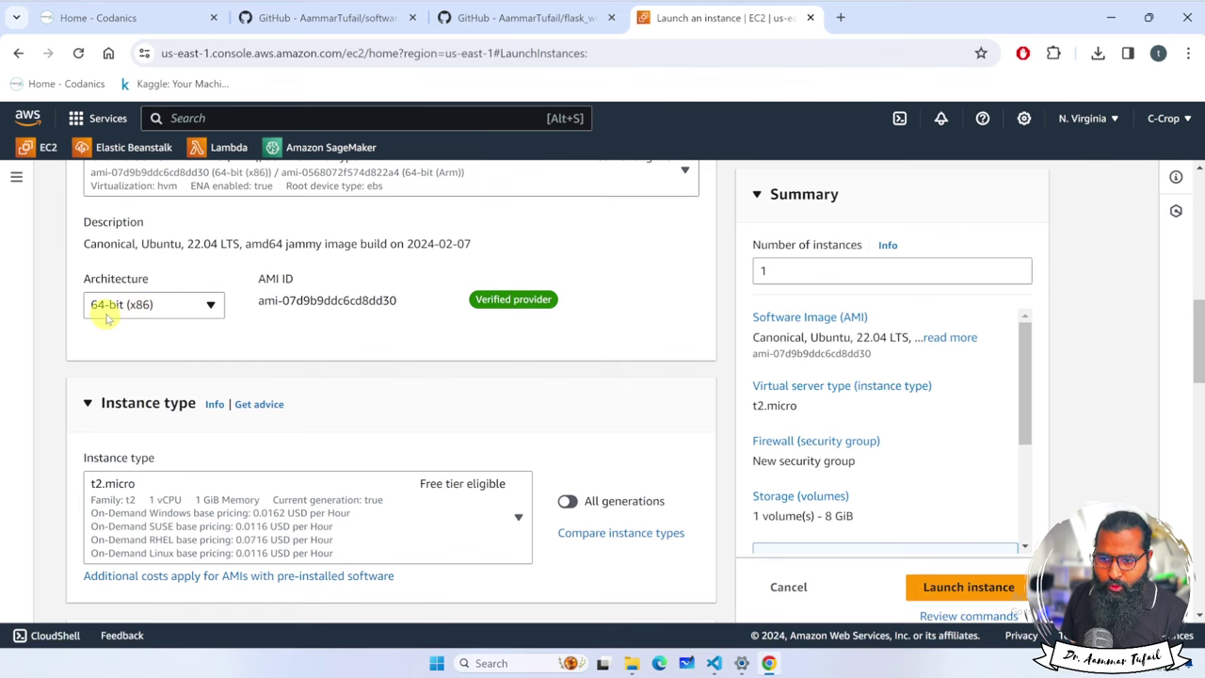
{"action": "scroll", "coordinate": [112, 316], "scroll_direction": "down", "scroll_amount": 2}
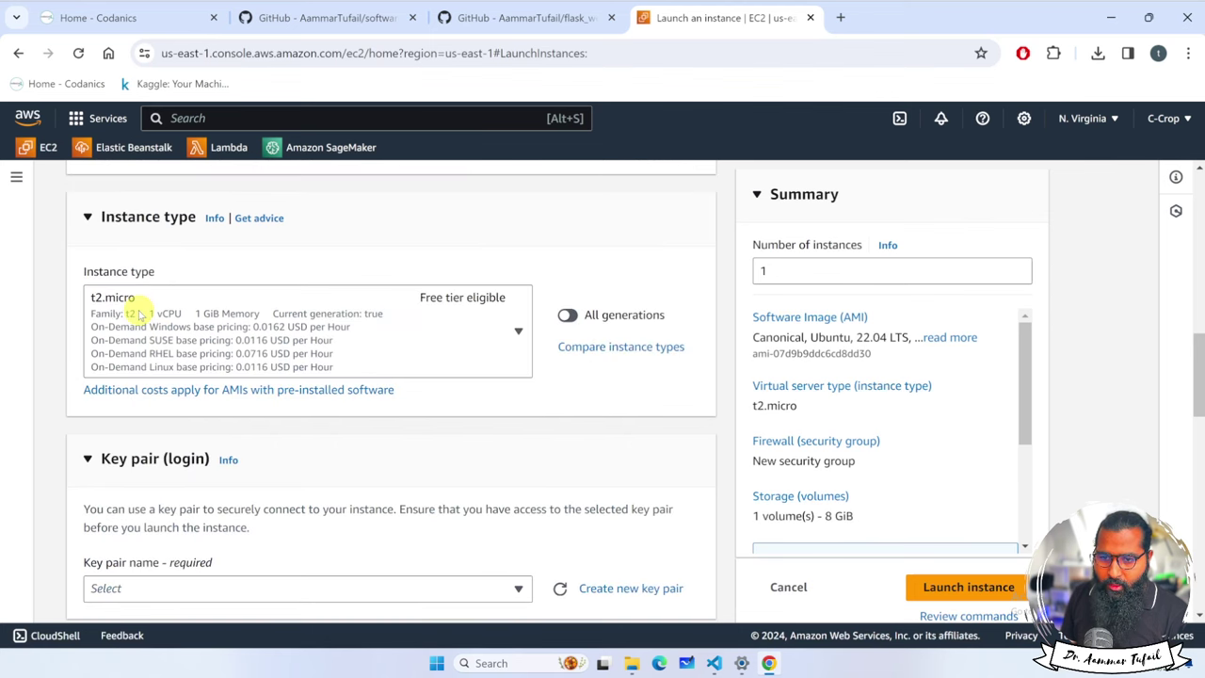
{"action": "left_click", "coordinate": [519, 332]}
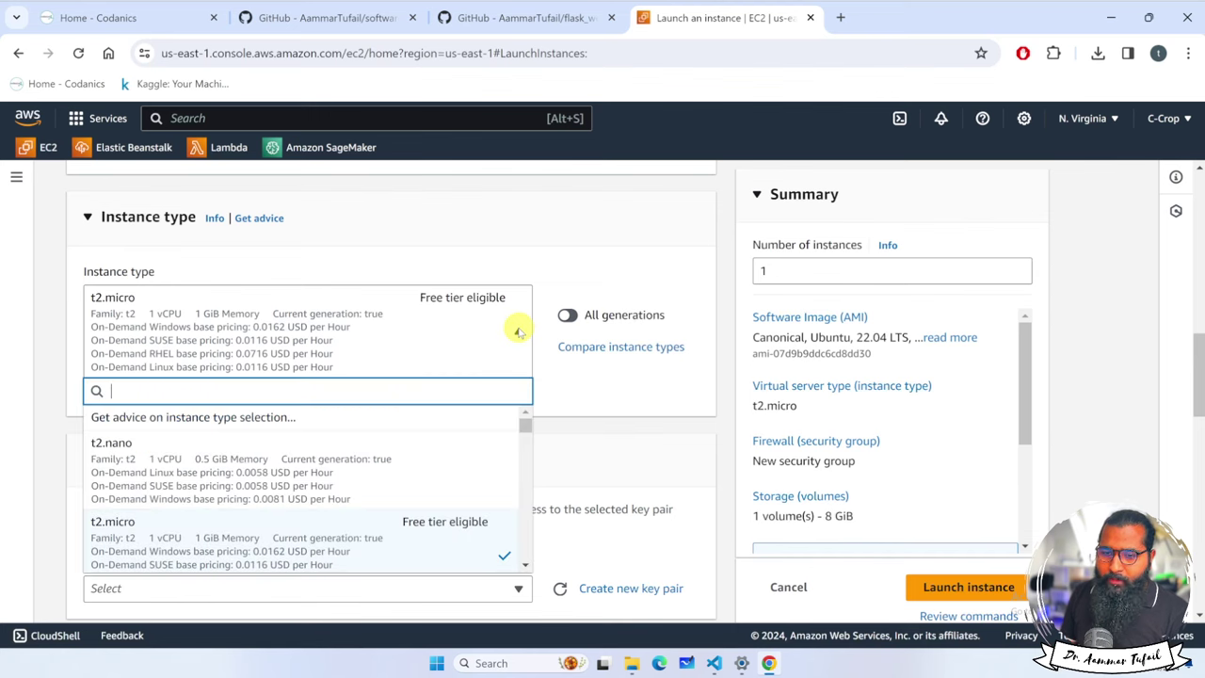
{"action": "scroll", "coordinate": [584, 471], "scroll_direction": "down", "scroll_amount": 1}
{"action": "scroll", "coordinate": [405, 443], "scroll_direction": "down", "scroll_amount": 1}
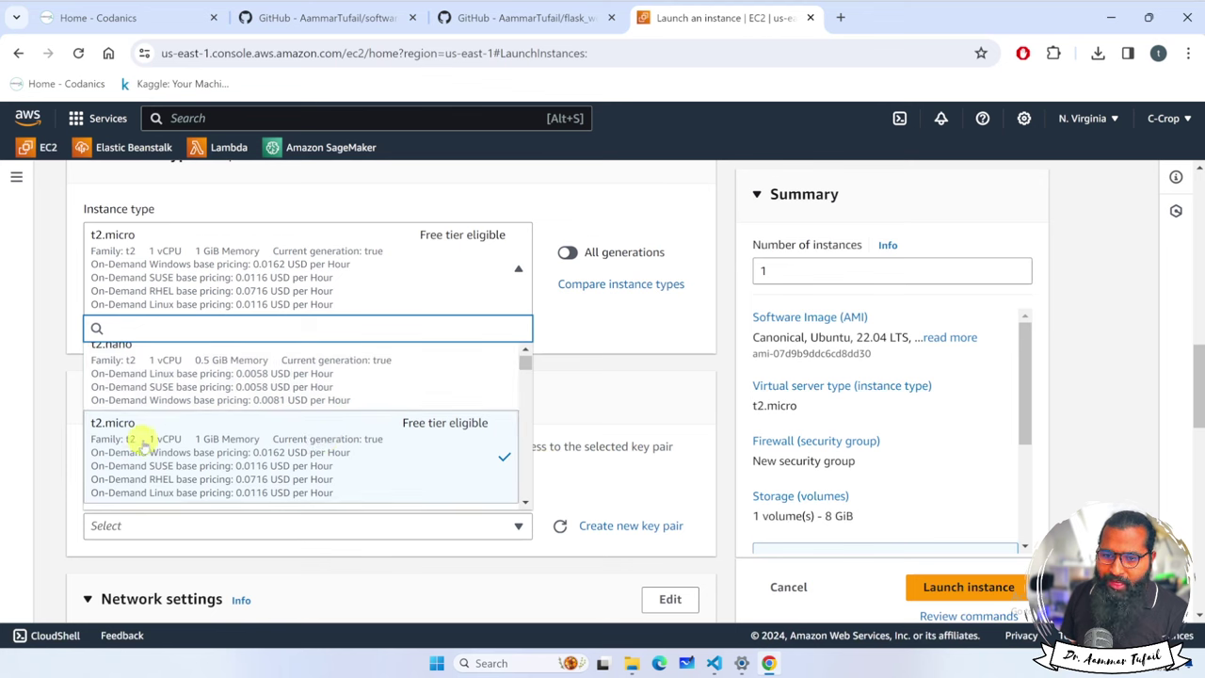
{"action": "scroll", "coordinate": [146, 447], "scroll_direction": "down", "scroll_amount": 1}
{"action": "scroll", "coordinate": [145, 447], "scroll_direction": "down", "scroll_amount": 4}
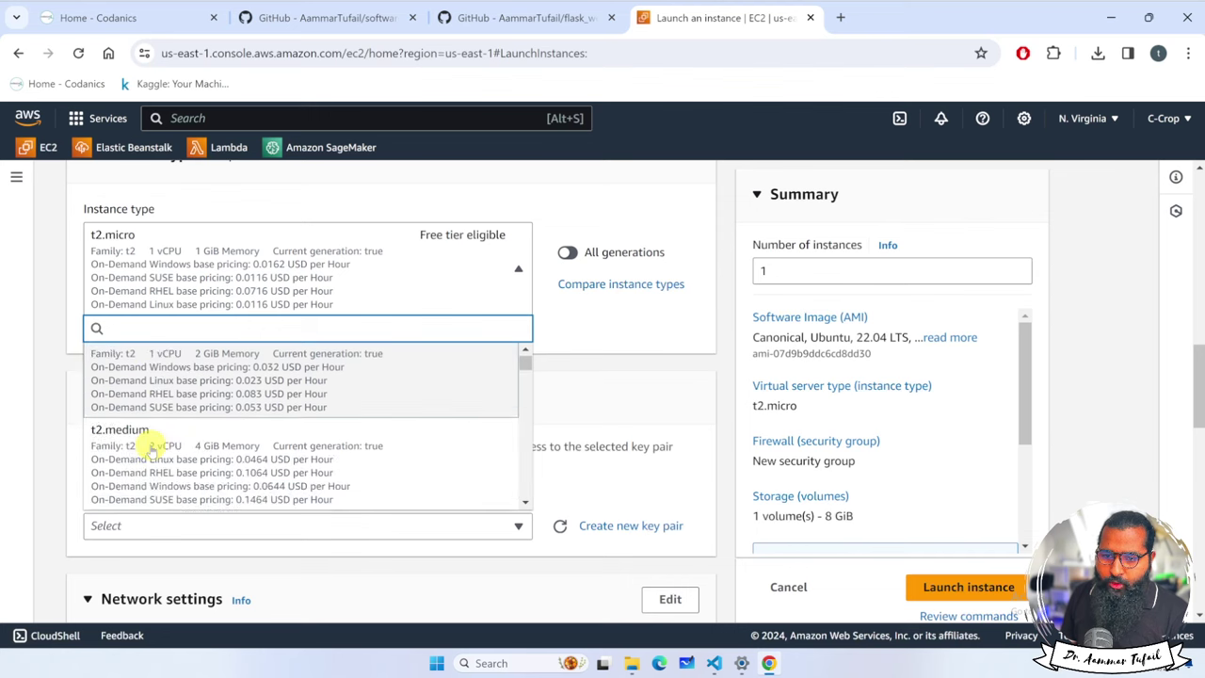
{"action": "scroll", "coordinate": [209, 465], "scroll_direction": "down", "scroll_amount": 6}
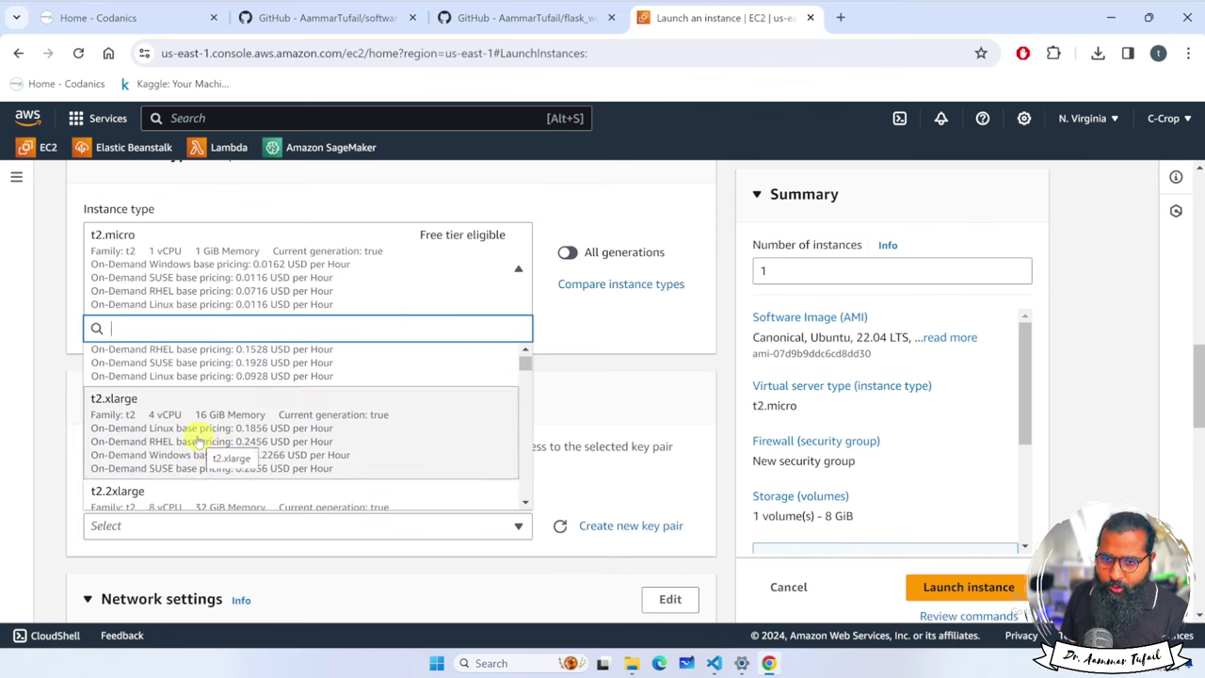
{"action": "scroll", "coordinate": [209, 442], "scroll_direction": "up", "scroll_amount": 10}
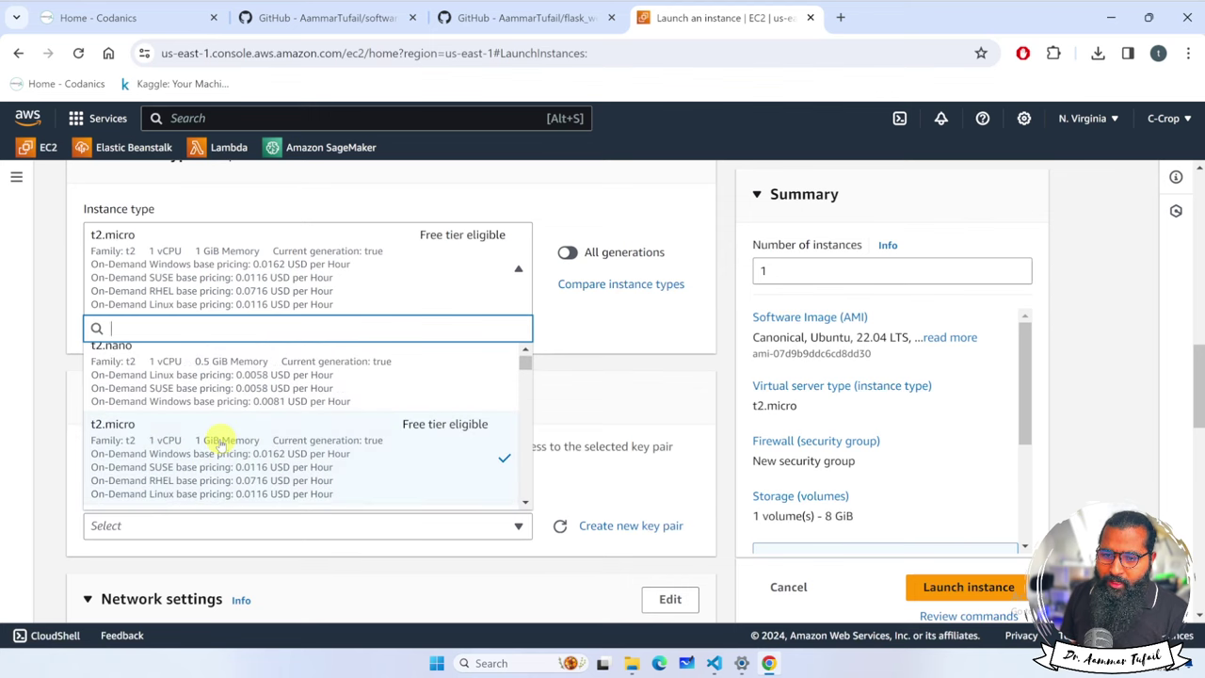
{"action": "scroll", "coordinate": [220, 442], "scroll_direction": "down", "scroll_amount": 3}
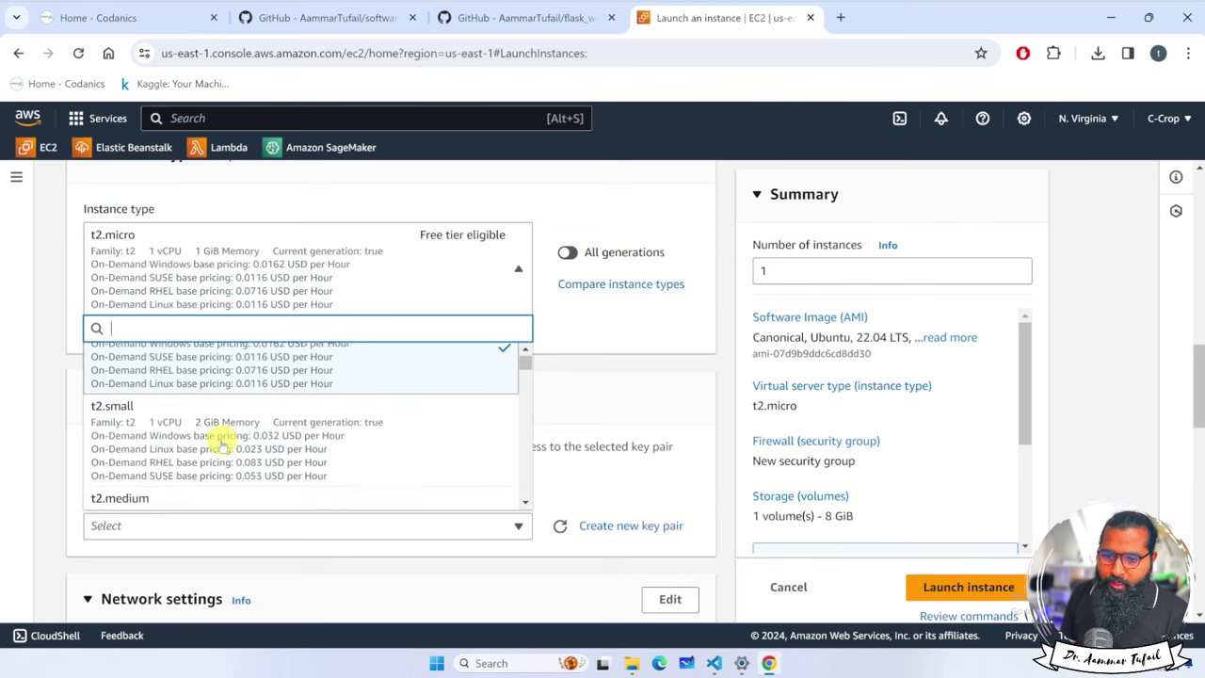
{"action": "scroll", "coordinate": [297, 461], "scroll_direction": "down", "scroll_amount": 2}
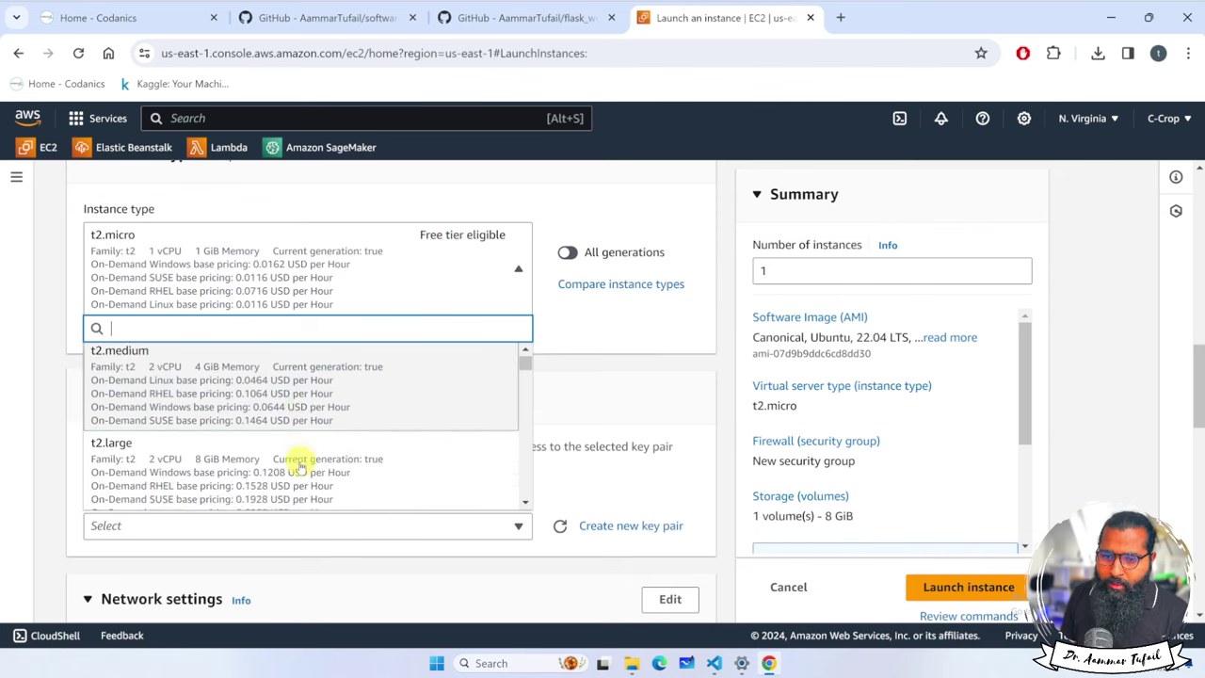
{"action": "left_click", "coordinate": [191, 465]}
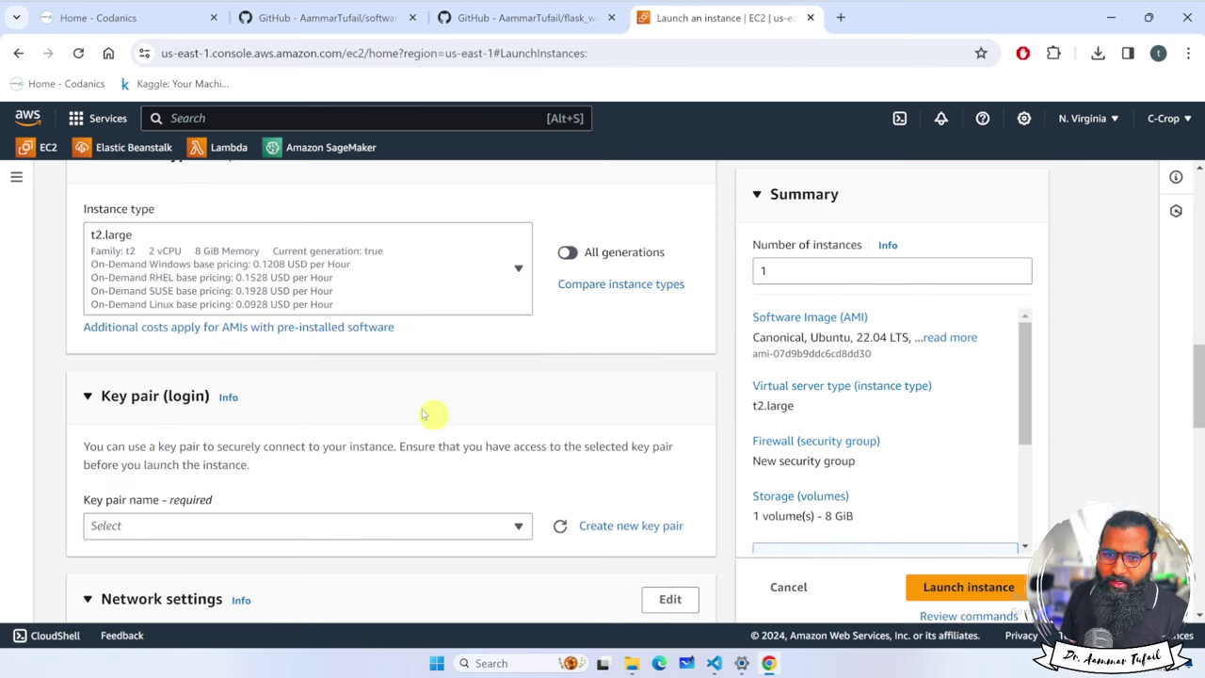
Step: Compare the t2.large specifications and pricing with the larger t2 types, keeping t2.large selected
{"action": "left_click", "coordinate": [515, 268]}
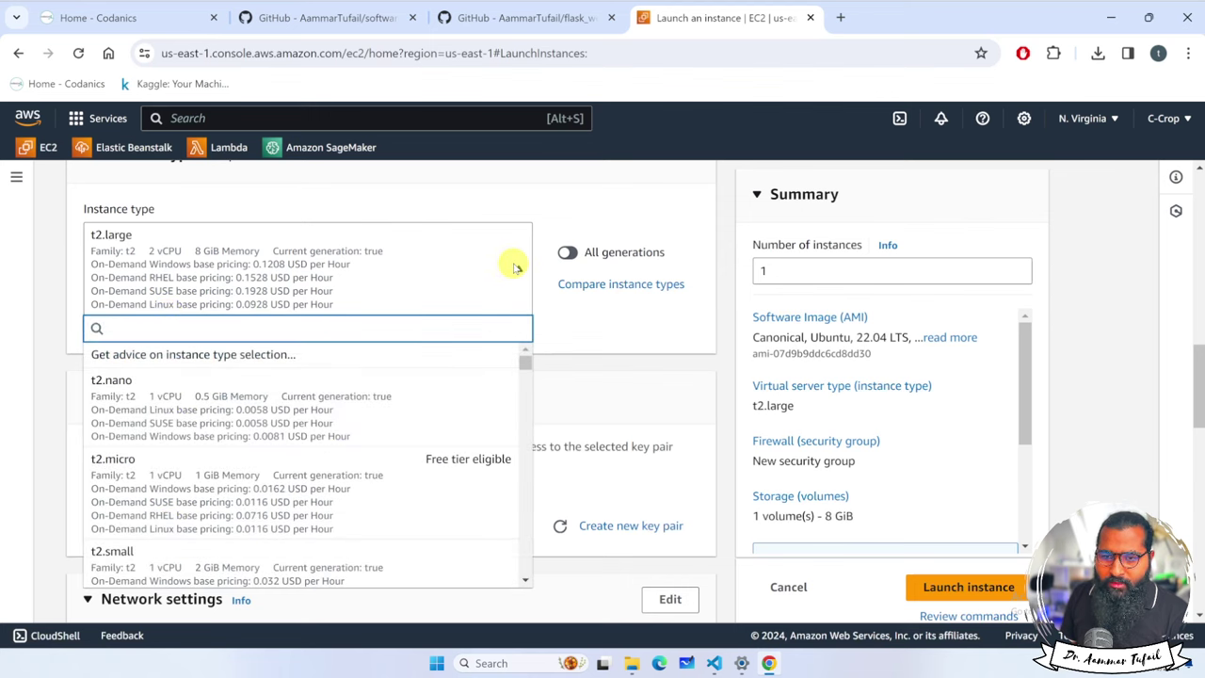
{"action": "scroll", "coordinate": [303, 480], "scroll_direction": "down", "scroll_amount": 5}
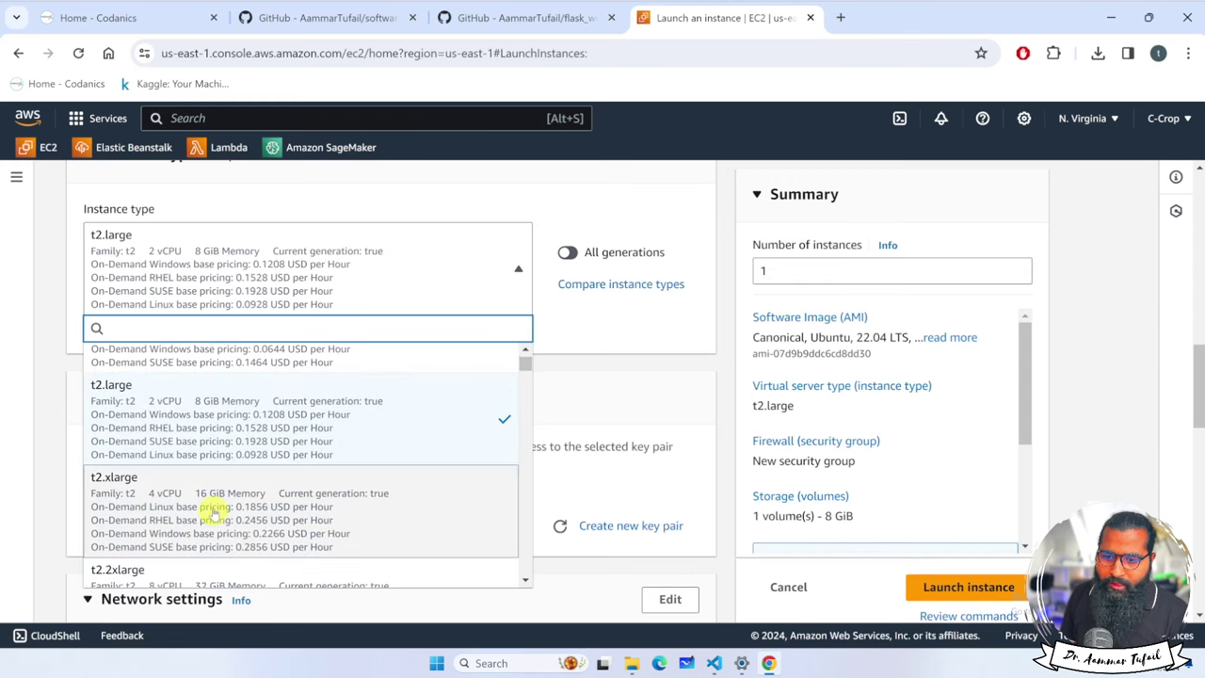
{"action": "left_click", "coordinate": [229, 408]}
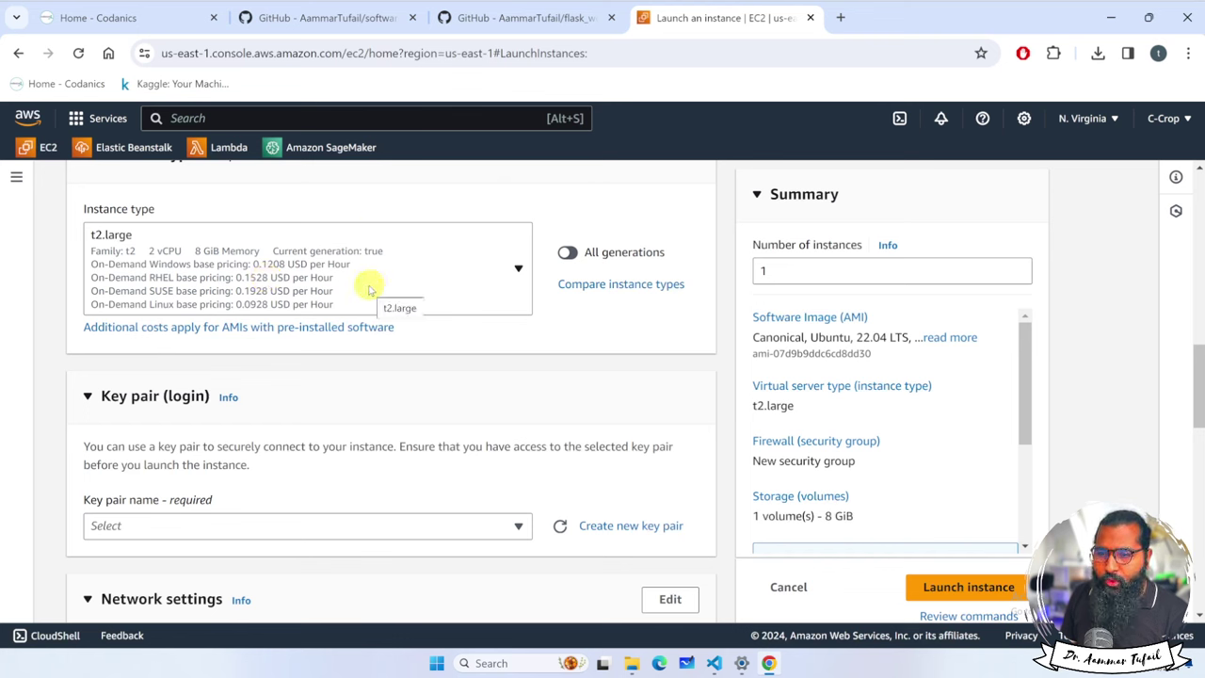
Step: Search Google in a new tab for "0.12 usd to pkr" to check the hourly cost, and close the tab
{"action": "left_click", "coordinate": [842, 18]}
{"action": "left_click", "coordinate": [109, 53]}
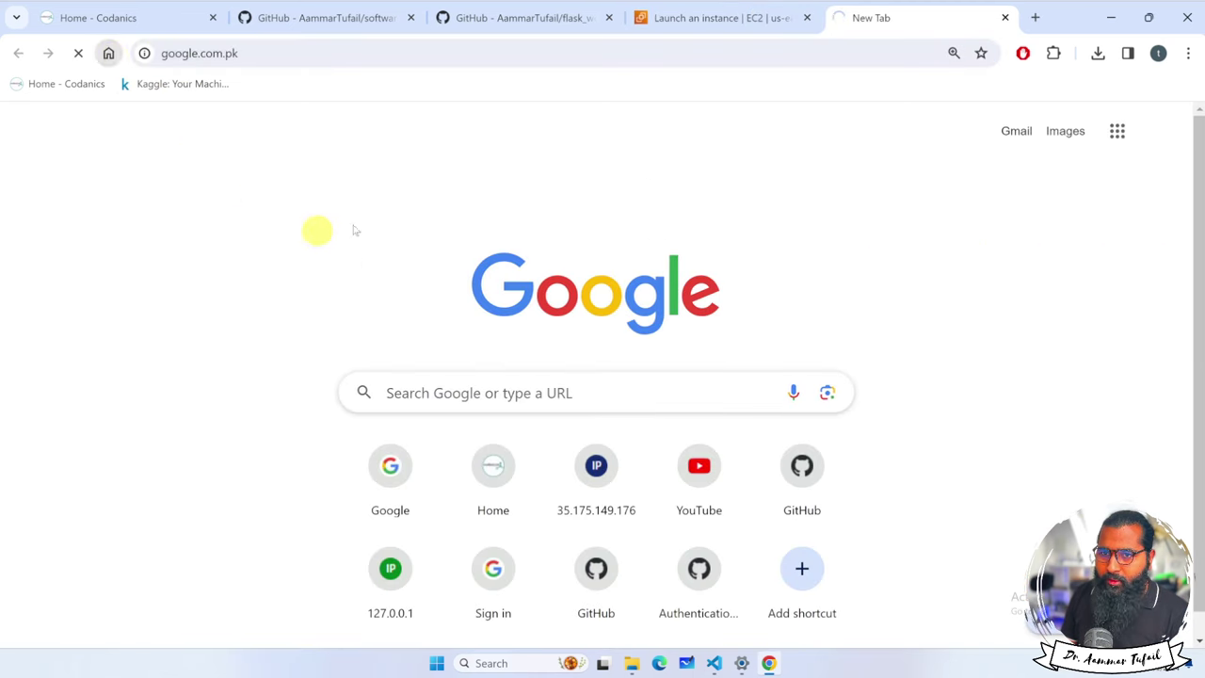
{"action": "type", "text": "0"}
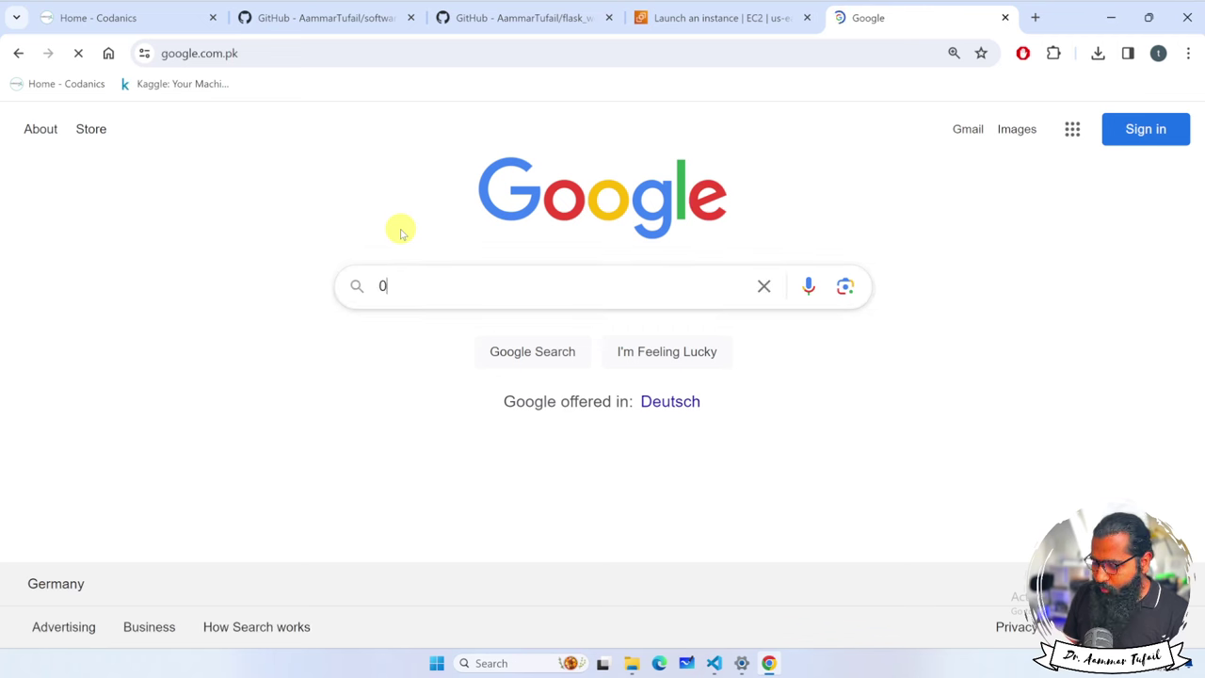
{"action": "type", "text": ".12 usd to plr"}
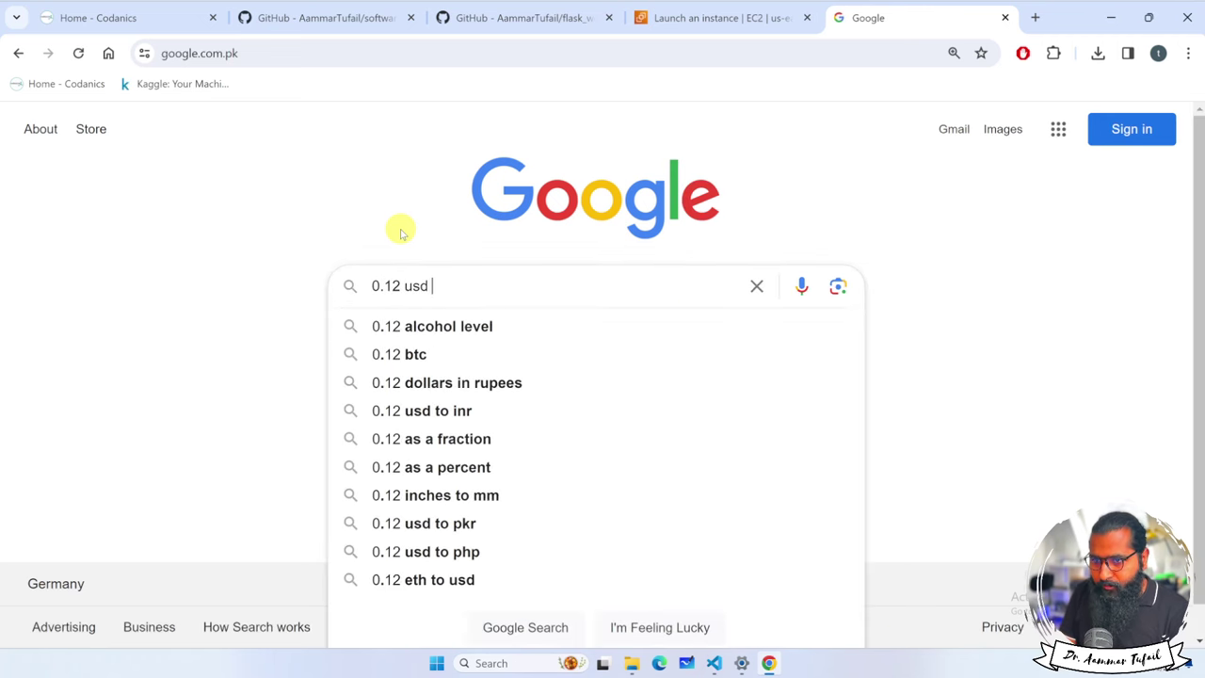
{"action": "key", "text": "BackSpace"}
{"action": "key", "text": "BackSpace"}
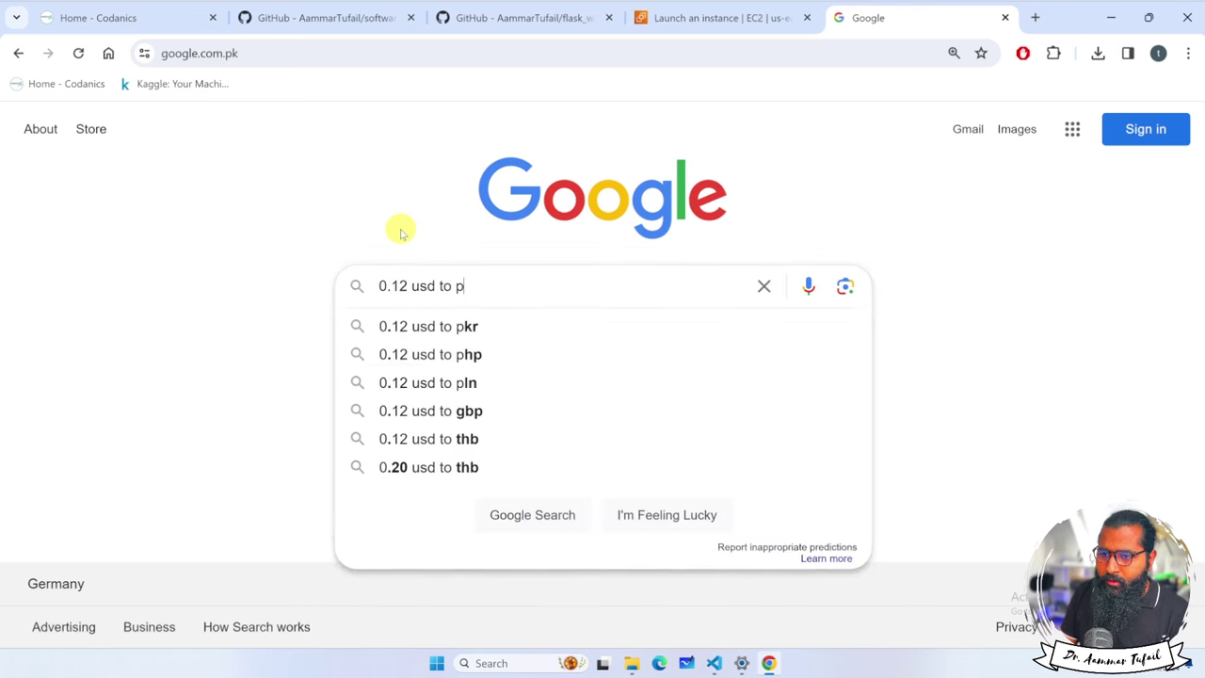
{"action": "type", "text": "kr"}
{"action": "key", "text": "Return"}
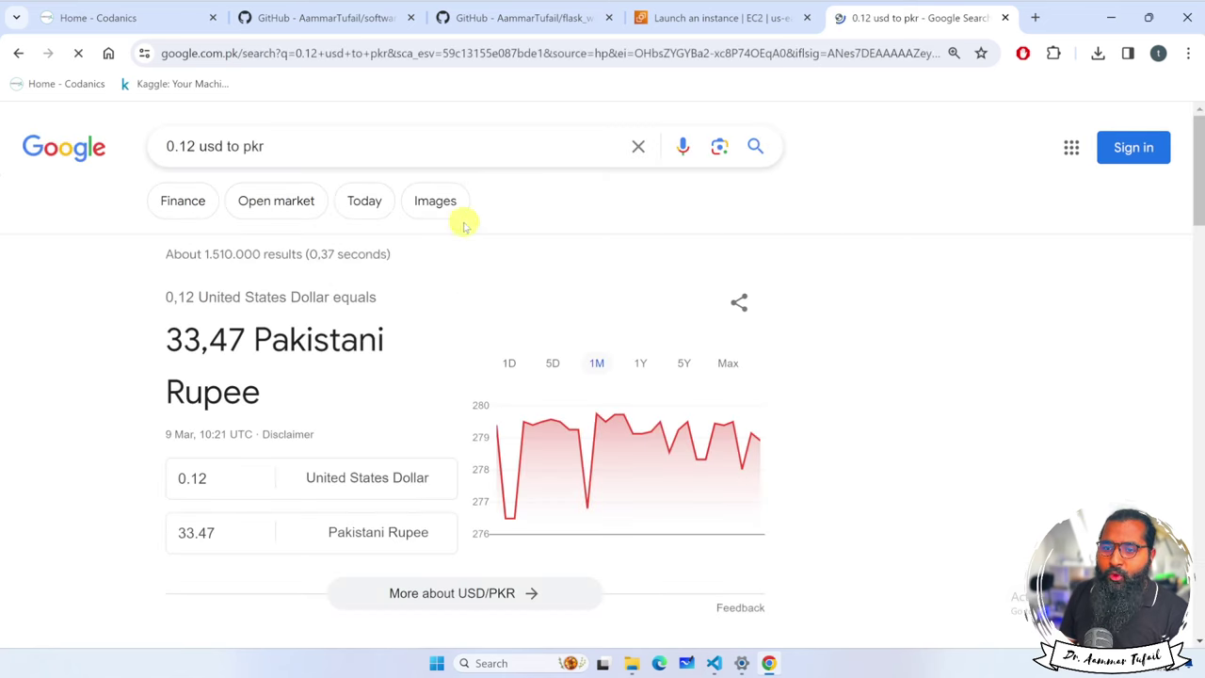
{"action": "left_click", "coordinate": [1006, 18]}
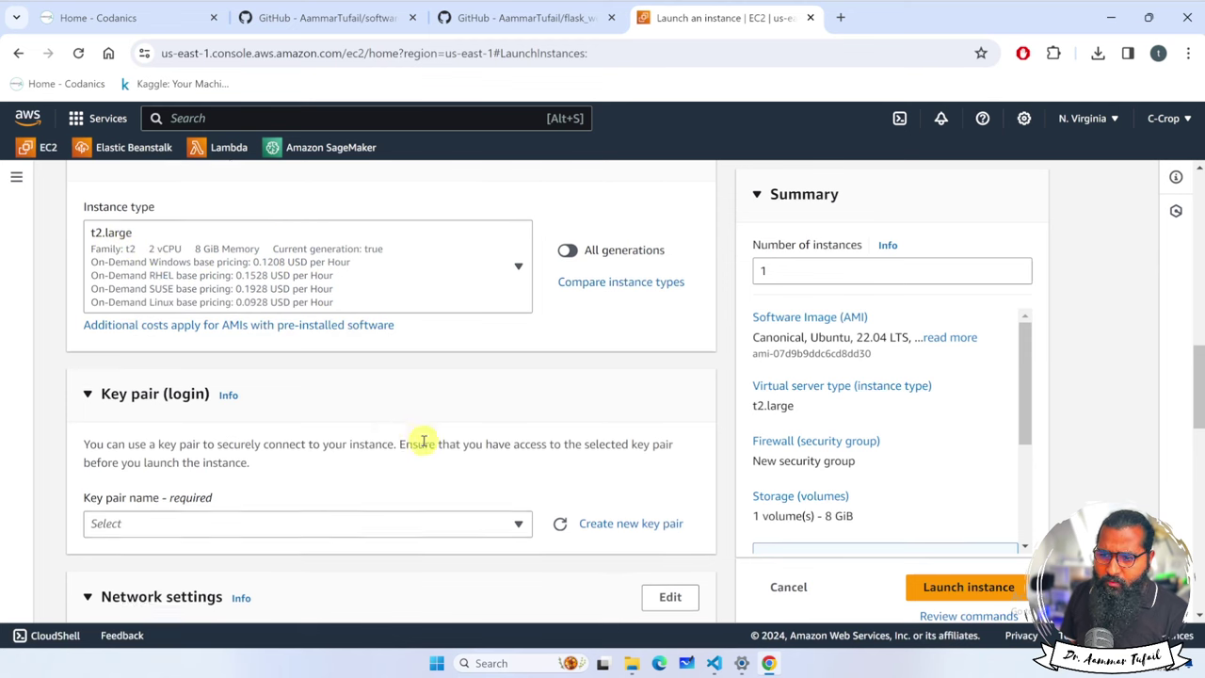
Step: Create an RSA key pair named web_apps_codanics in .pem format for the instance and check the downloaded key file
{"action": "scroll", "coordinate": [424, 443], "scroll_direction": "down", "scroll_amount": 2}
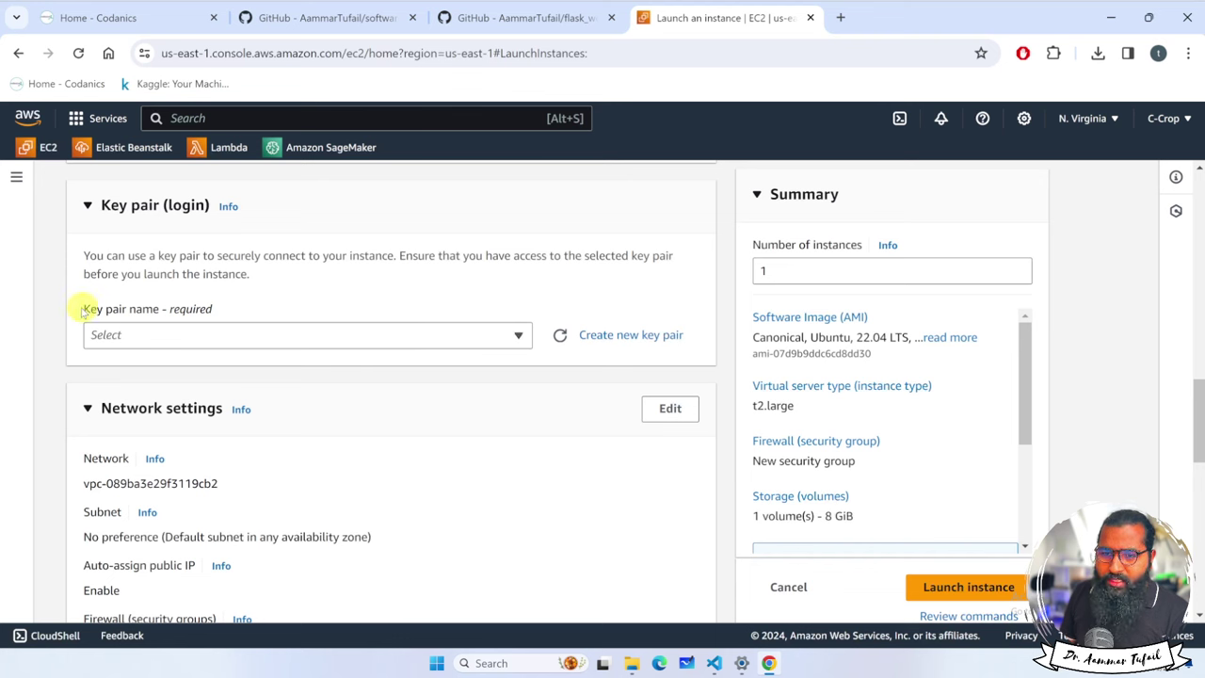
{"action": "left_click_drag", "start_coordinate": [82, 310], "coordinate": [214, 310]}
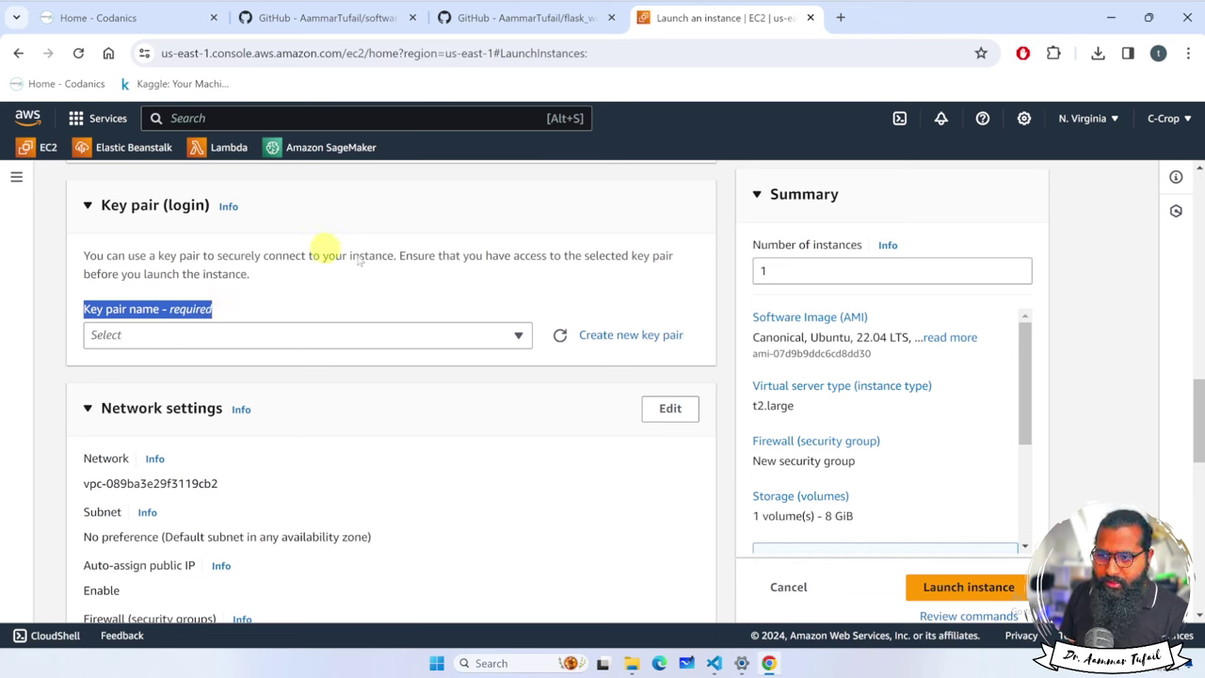
{"action": "left_click", "coordinate": [639, 342]}
{"action": "left_click", "coordinate": [630, 339]}
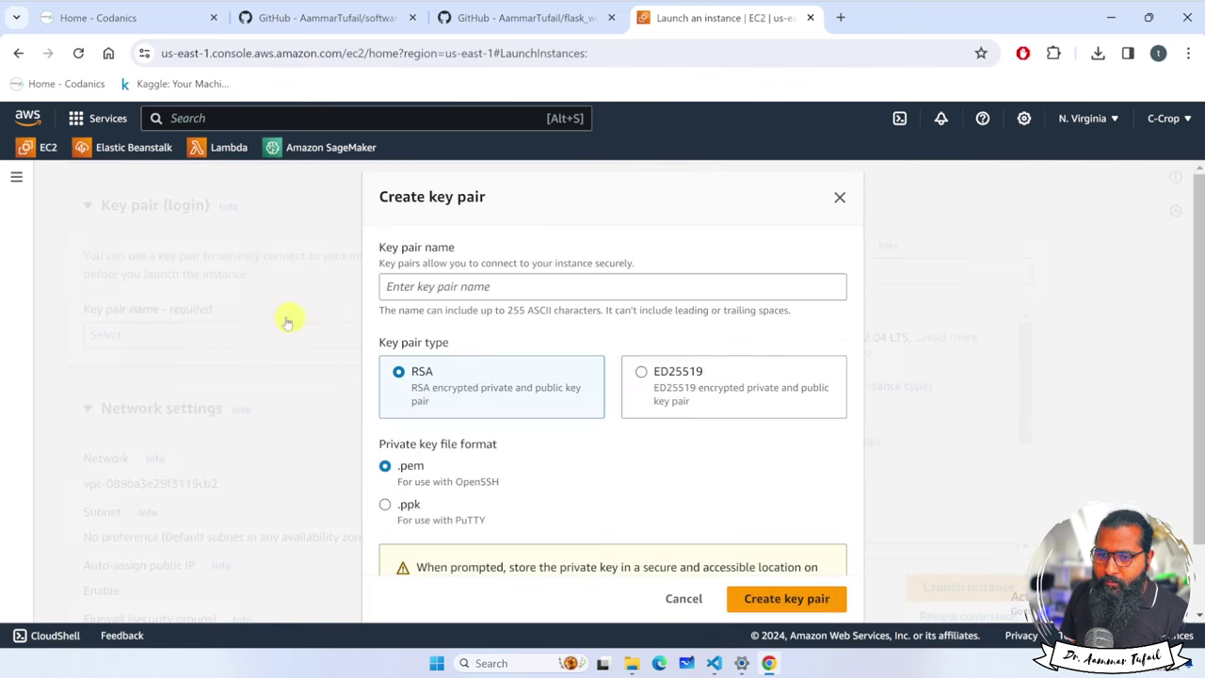
{"action": "left_click", "coordinate": [479, 283]}
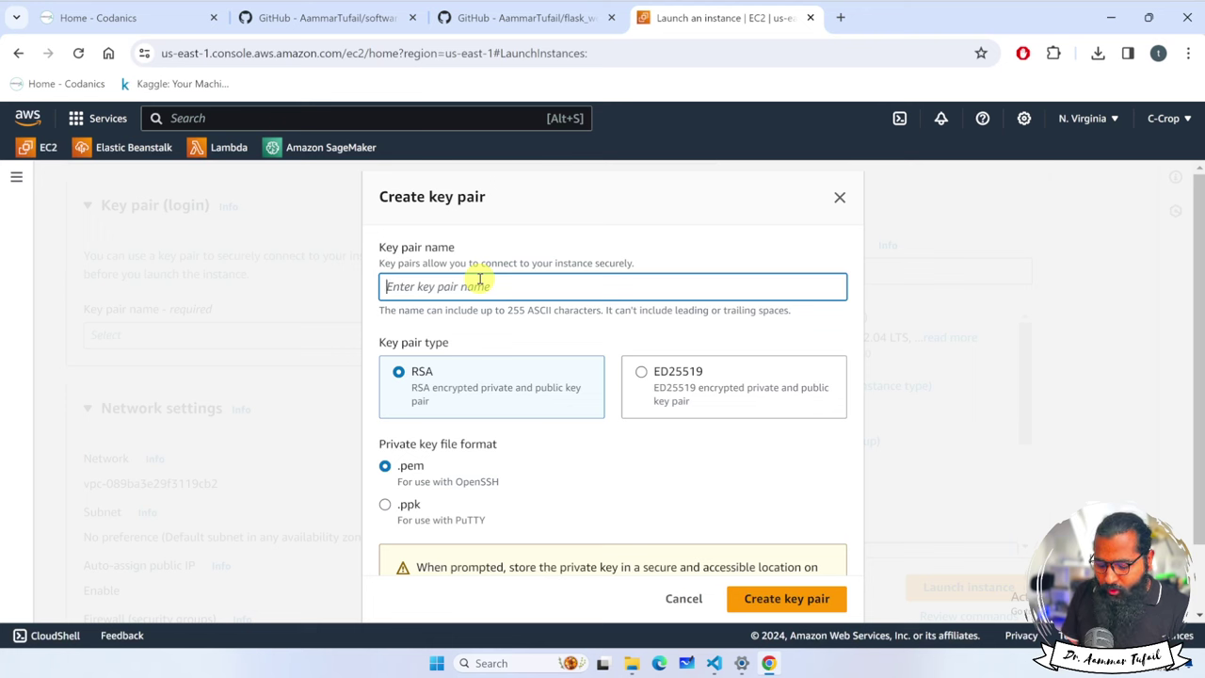
{"action": "type", "text": "web_a"}
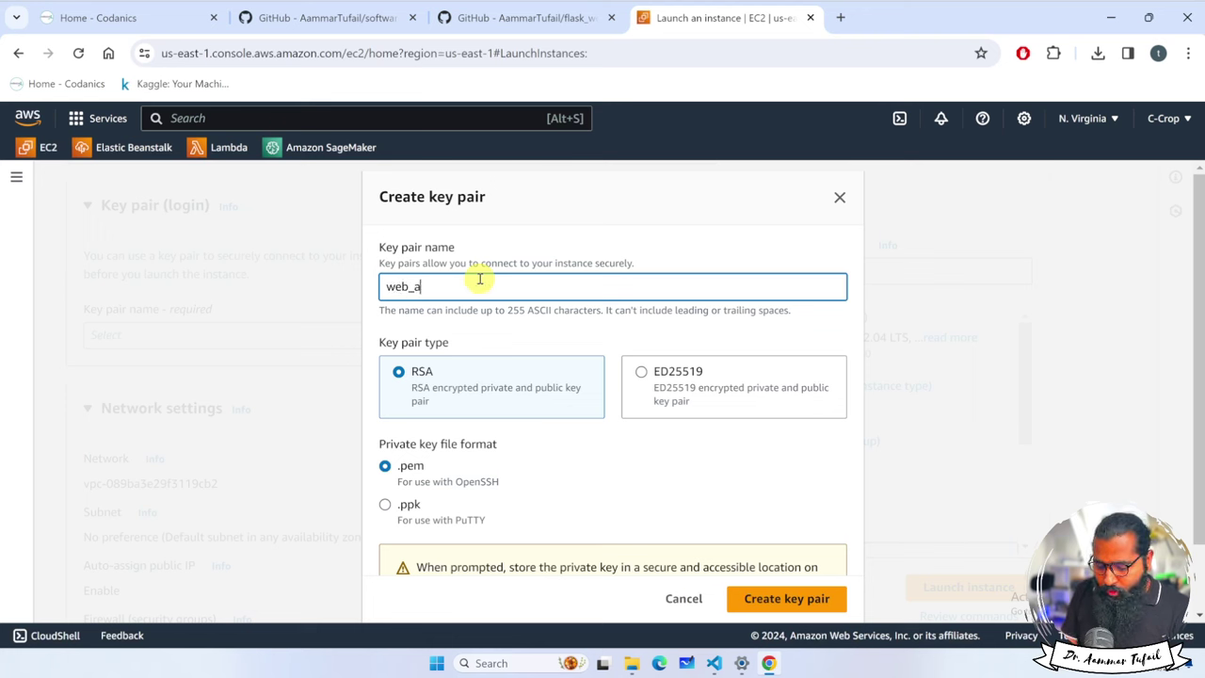
{"action": "type", "text": "pps_codanics"}
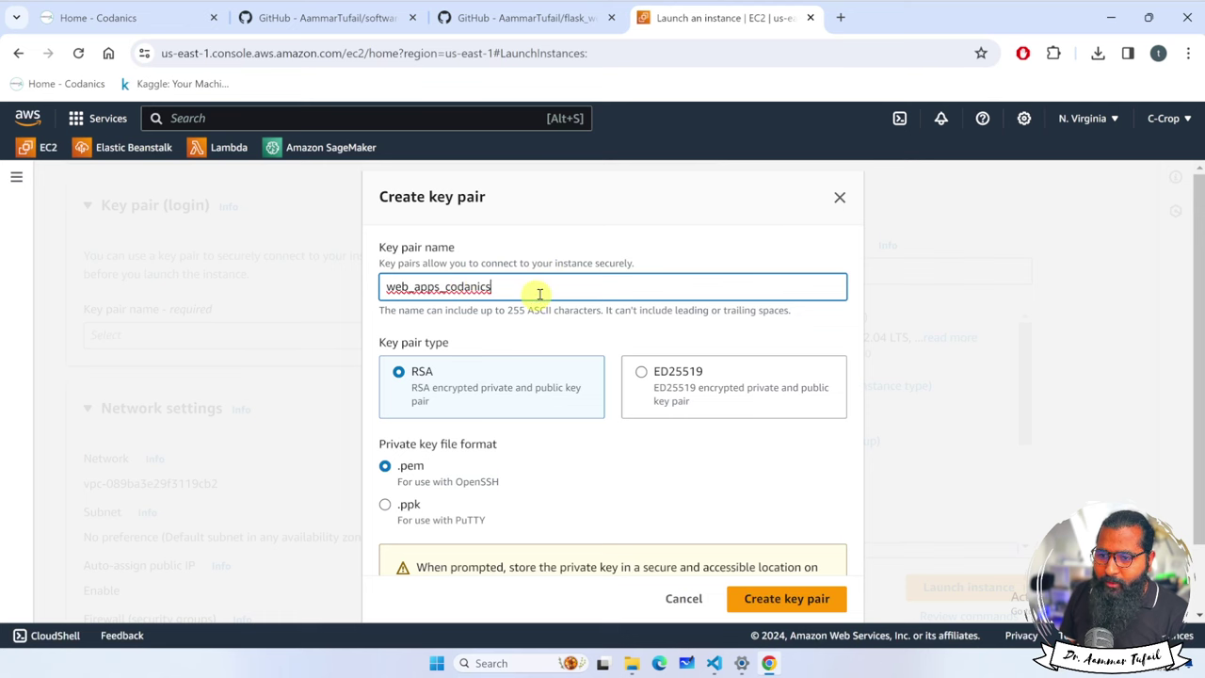
{"action": "scroll", "coordinate": [538, 290], "scroll_direction": "down", "scroll_amount": 1}
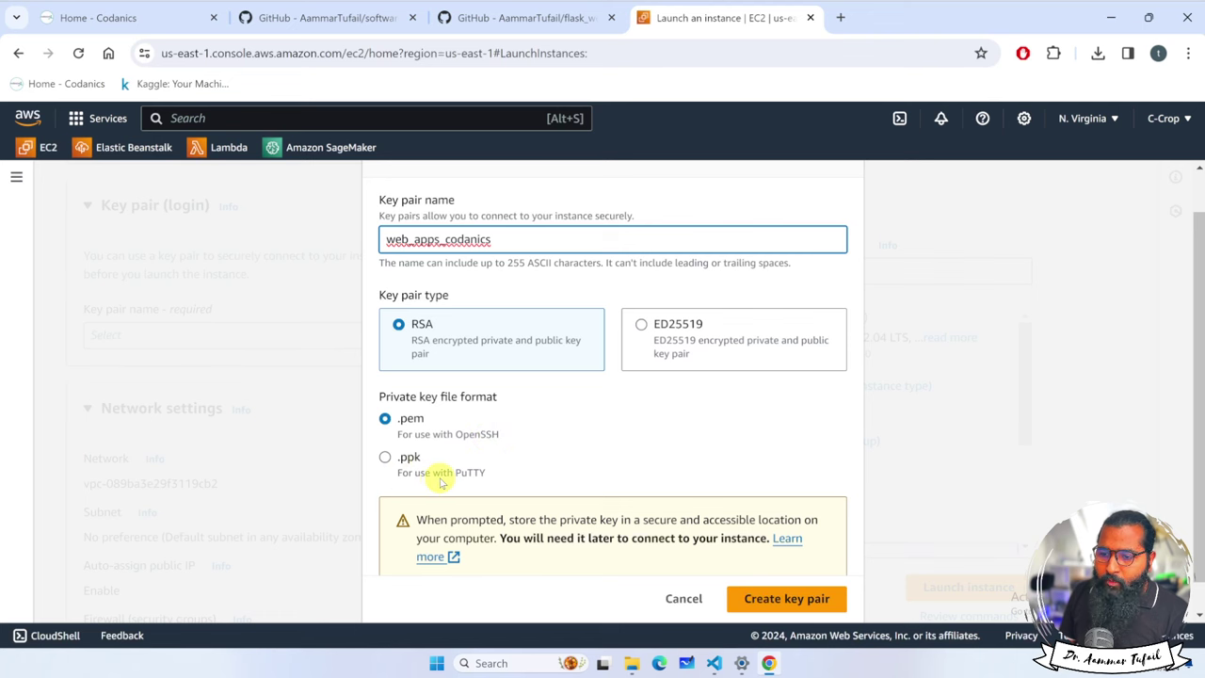
{"action": "scroll", "coordinate": [490, 476], "scroll_direction": "down", "scroll_amount": 1}
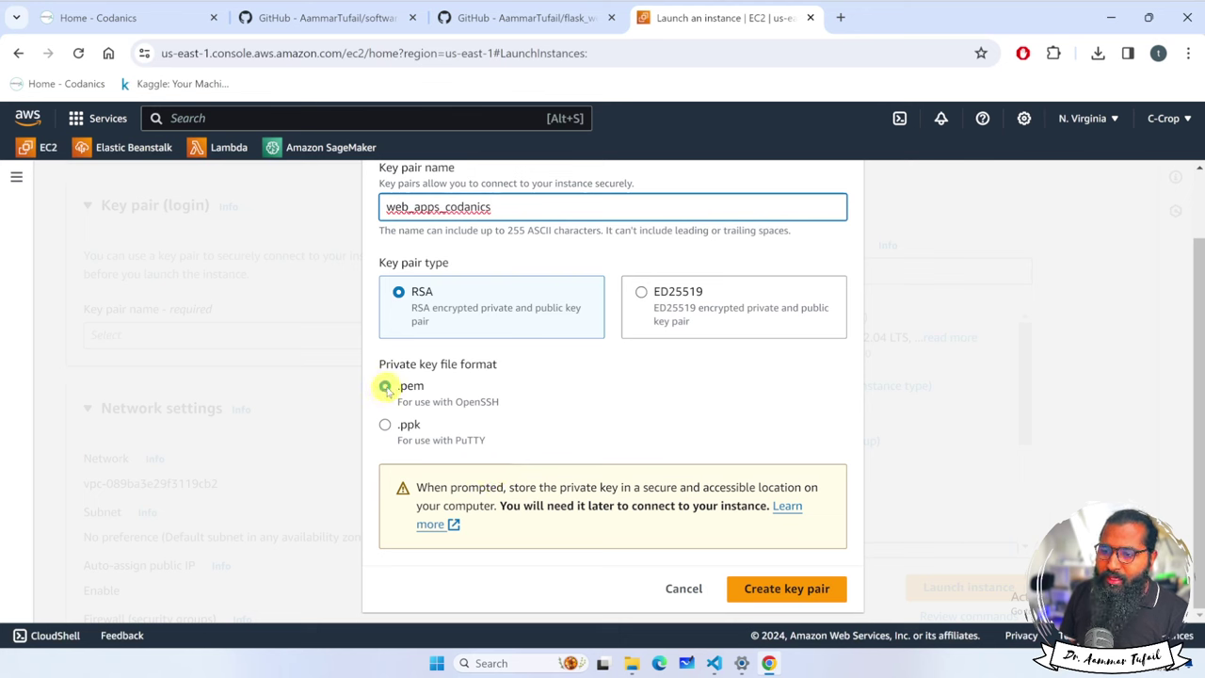
{"action": "left_click", "coordinate": [781, 591]}
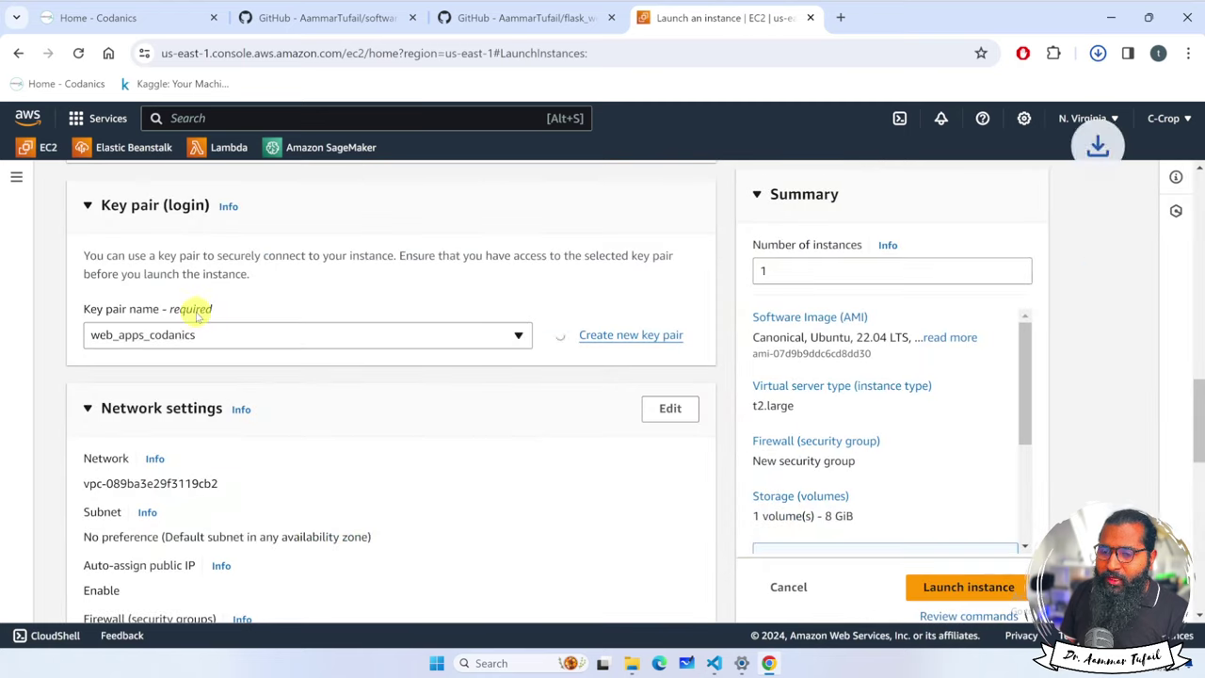
{"action": "left_click", "coordinate": [1098, 54]}
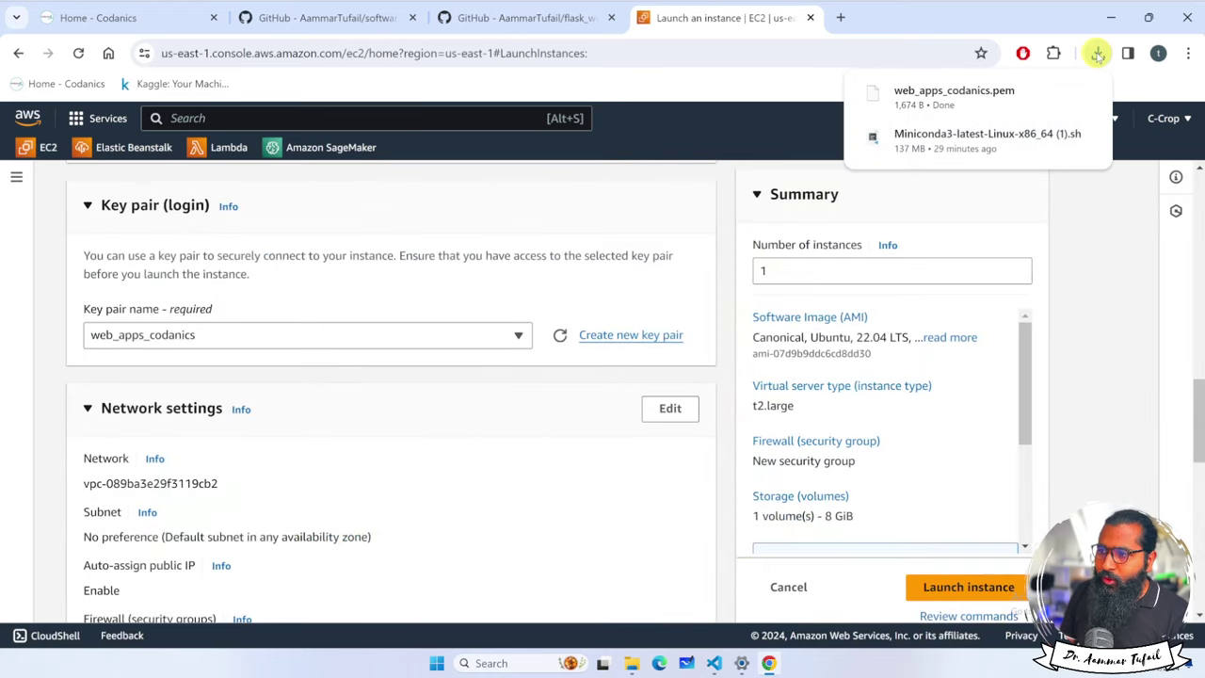
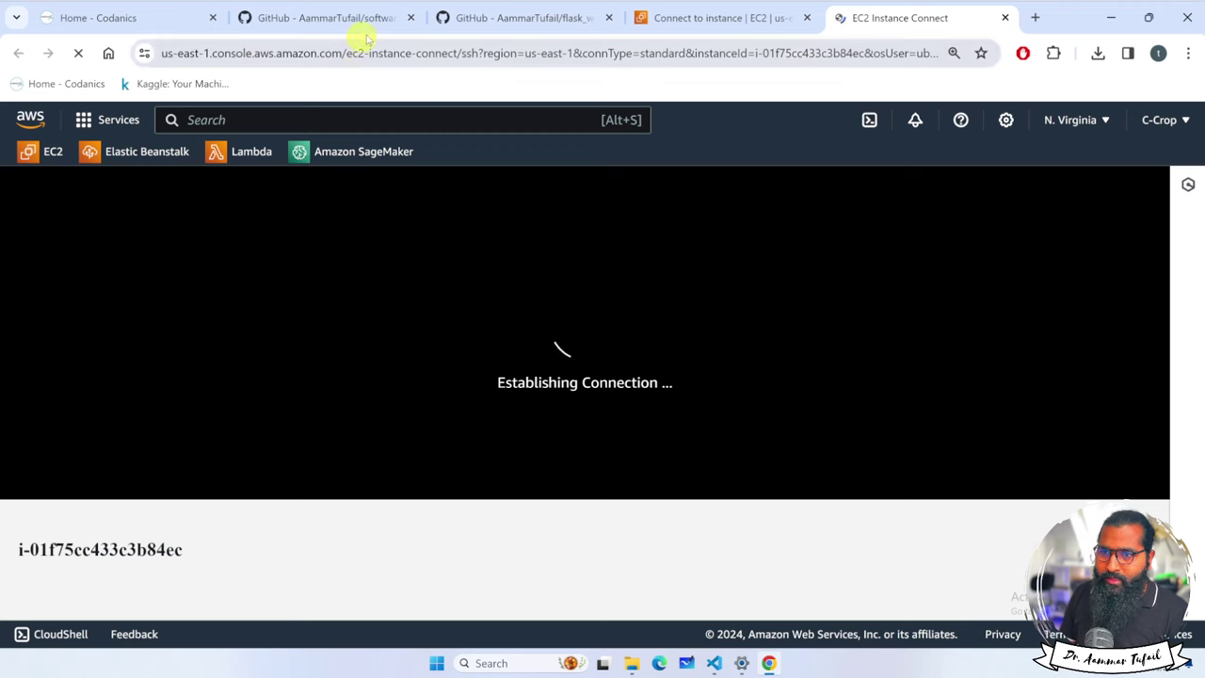
Step: Review the package update and installation commands under "Install the required software" in the flask_webapp_development_series README on GitHub
{"action": "left_click", "coordinate": [499, 17]}
{"action": "scroll", "coordinate": [591, 487], "scroll_direction": "down", "scroll_amount": 4}
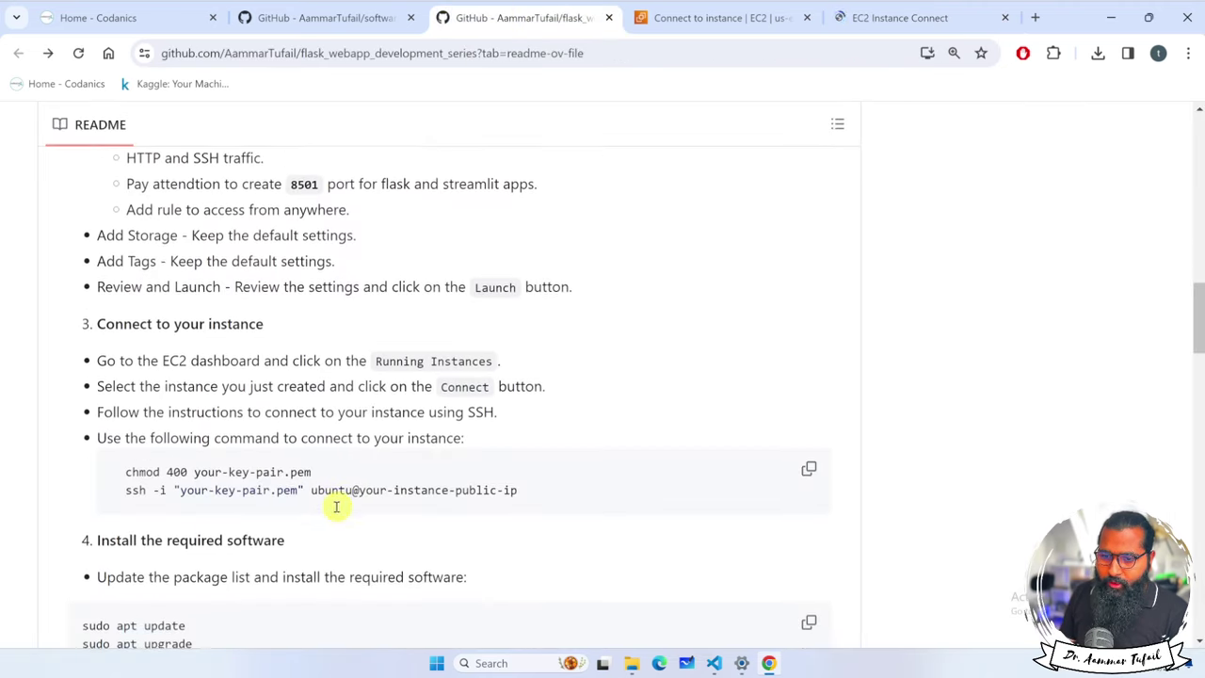
{"action": "scroll", "coordinate": [216, 495], "scroll_direction": "down", "scroll_amount": 2}
{"action": "scroll", "coordinate": [215, 502], "scroll_direction": "down", "scroll_amount": 1}
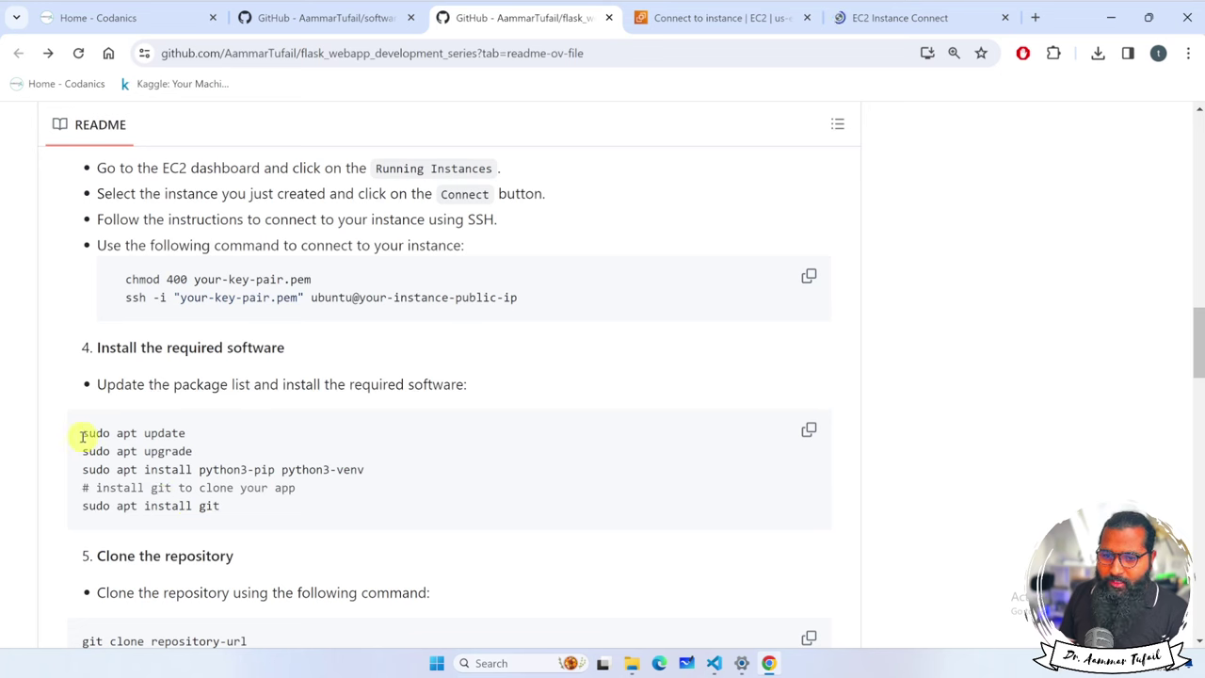
{"action": "left_click_drag", "start_coordinate": [92, 436], "coordinate": [224, 506]}
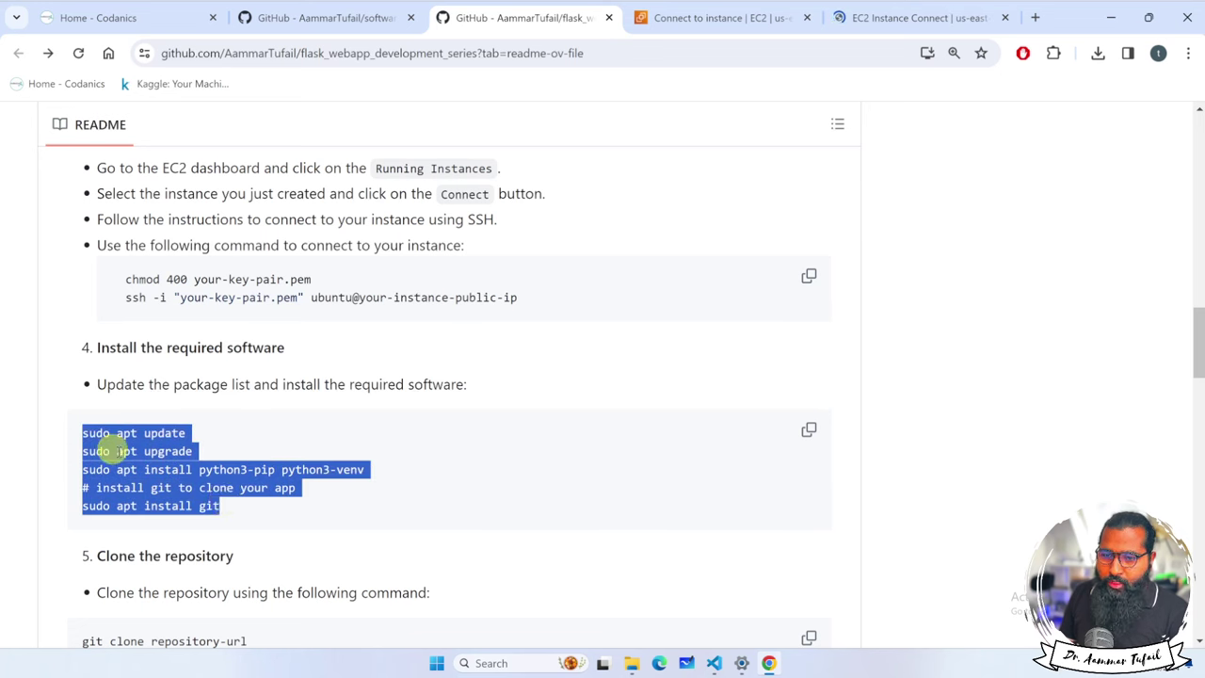
{"action": "left_click", "coordinate": [165, 443]}
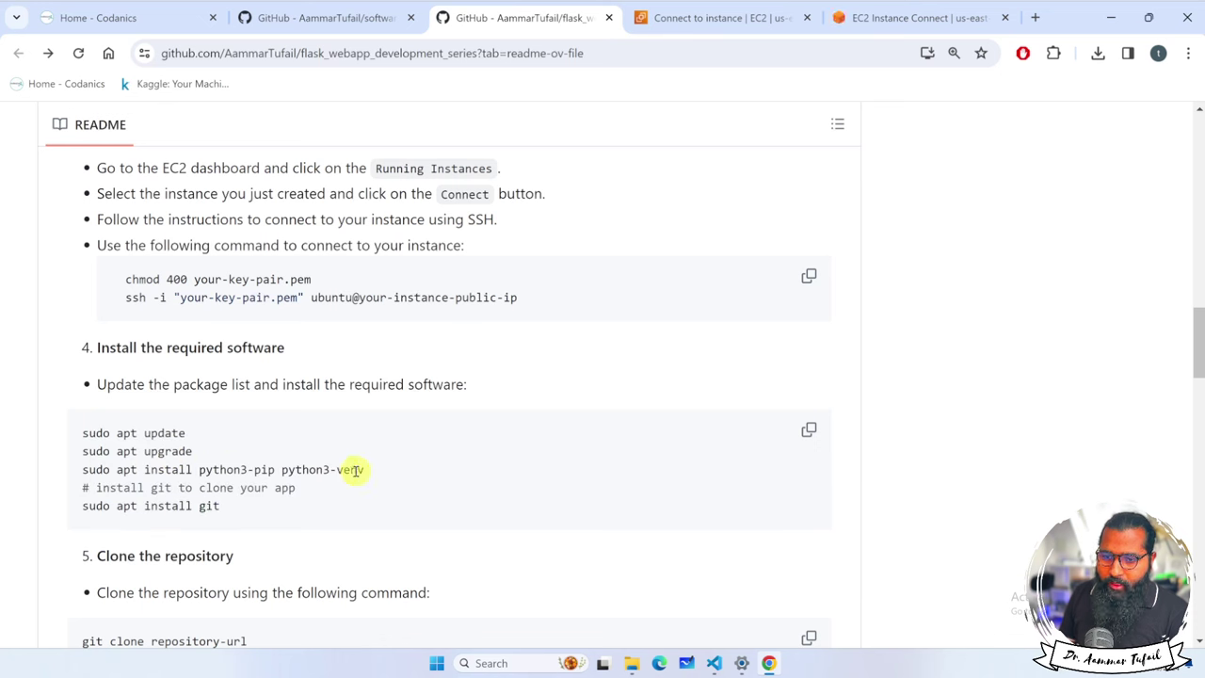
{"action": "left_click_drag", "start_coordinate": [360, 470], "coordinate": [201, 471]}
Step: Return to the EC2 Instance Connect terminal, enlarge the page to 150% and examine the username and host in the prompt
{"action": "left_click", "coordinate": [882, 19]}
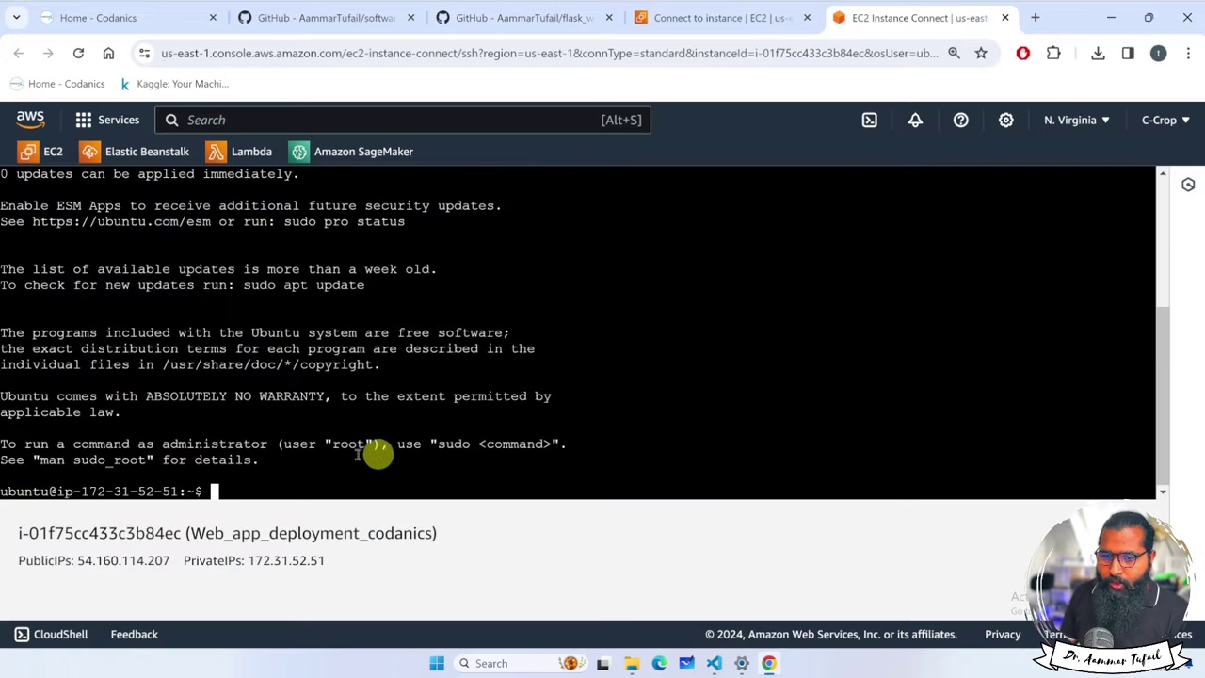
{"action": "scroll", "coordinate": [259, 461], "scroll_direction": "up", "scroll_amount": 5}
{"action": "scroll", "coordinate": [258, 461], "scroll_direction": "up", "scroll_amount": 1, "text": "ctrl"}
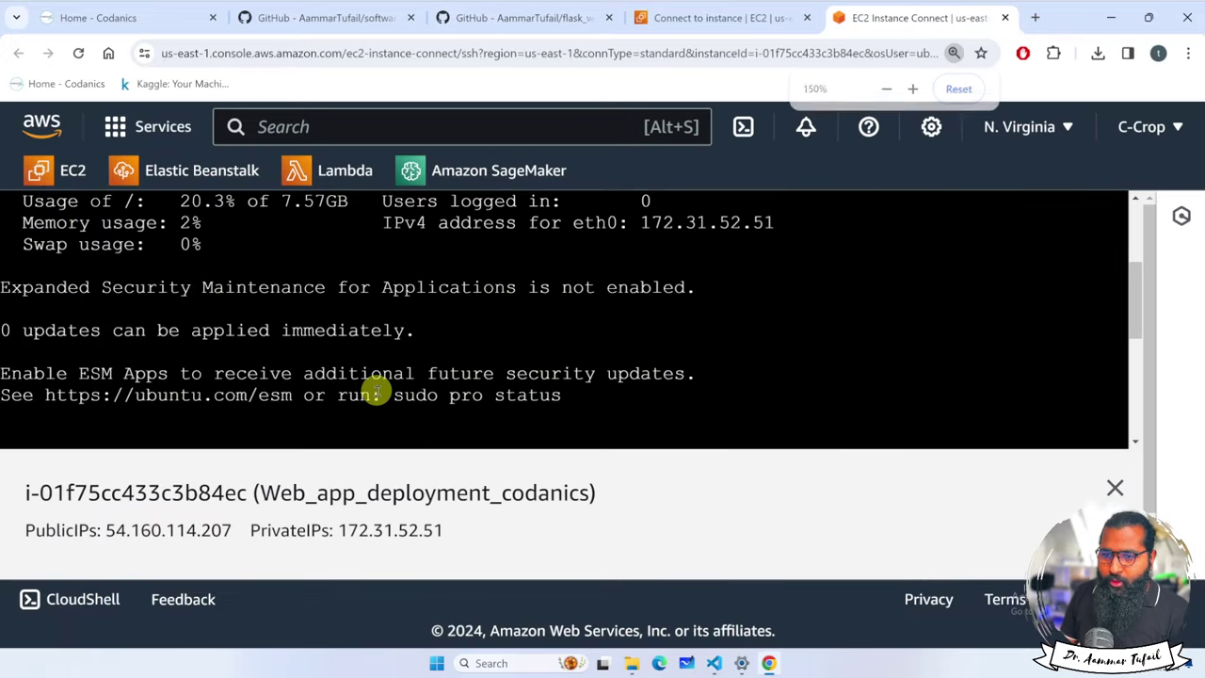
{"action": "scroll", "coordinate": [376, 394], "scroll_direction": "down", "scroll_amount": 5}
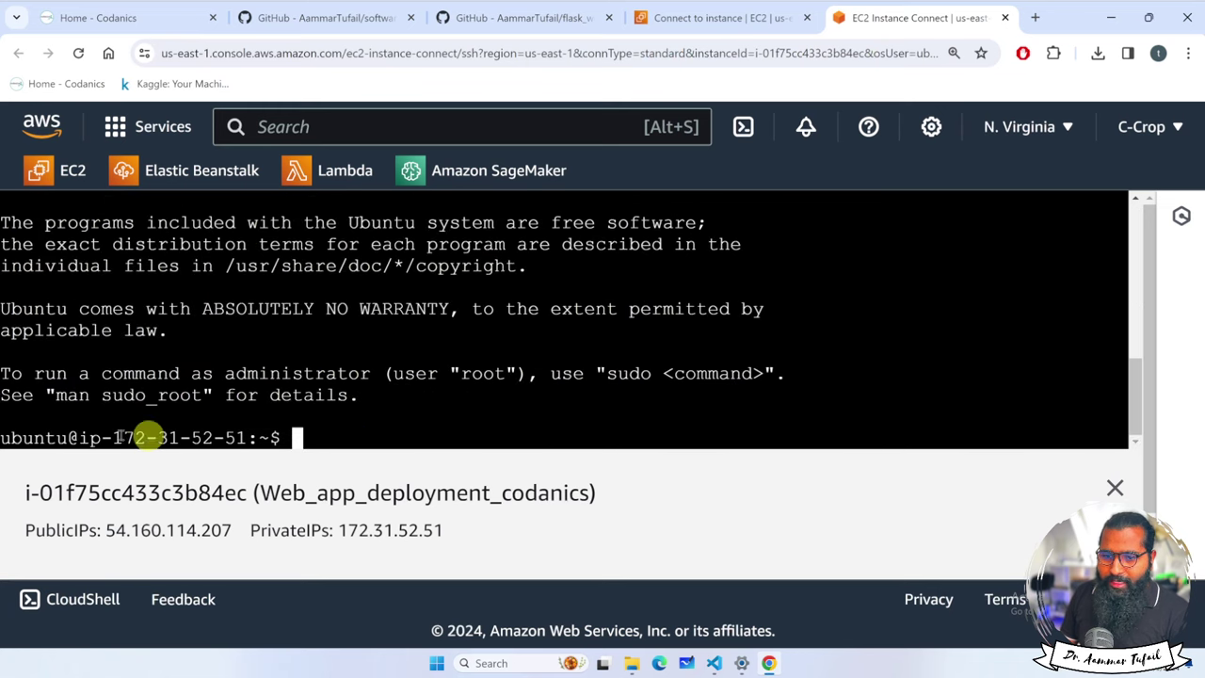
{"action": "left_click_drag", "start_coordinate": [3, 437], "coordinate": [246, 437]}
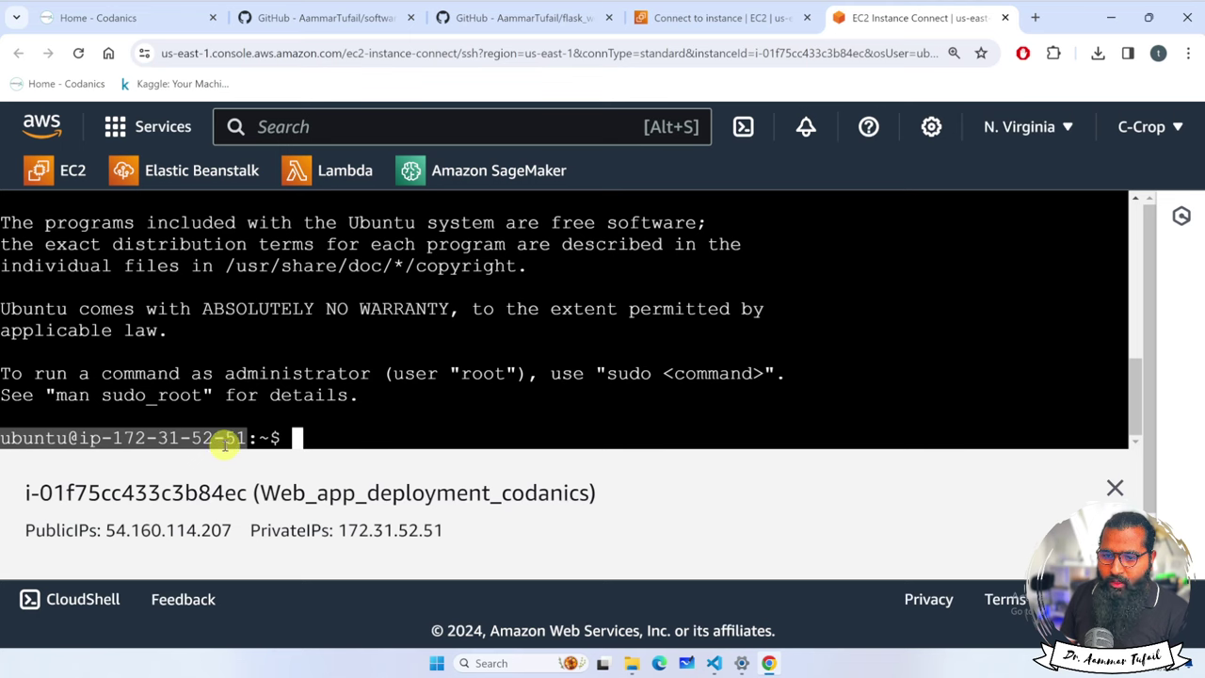
Step: Check the username and connection options on the Connect to instance page
{"action": "left_click", "coordinate": [720, 17]}
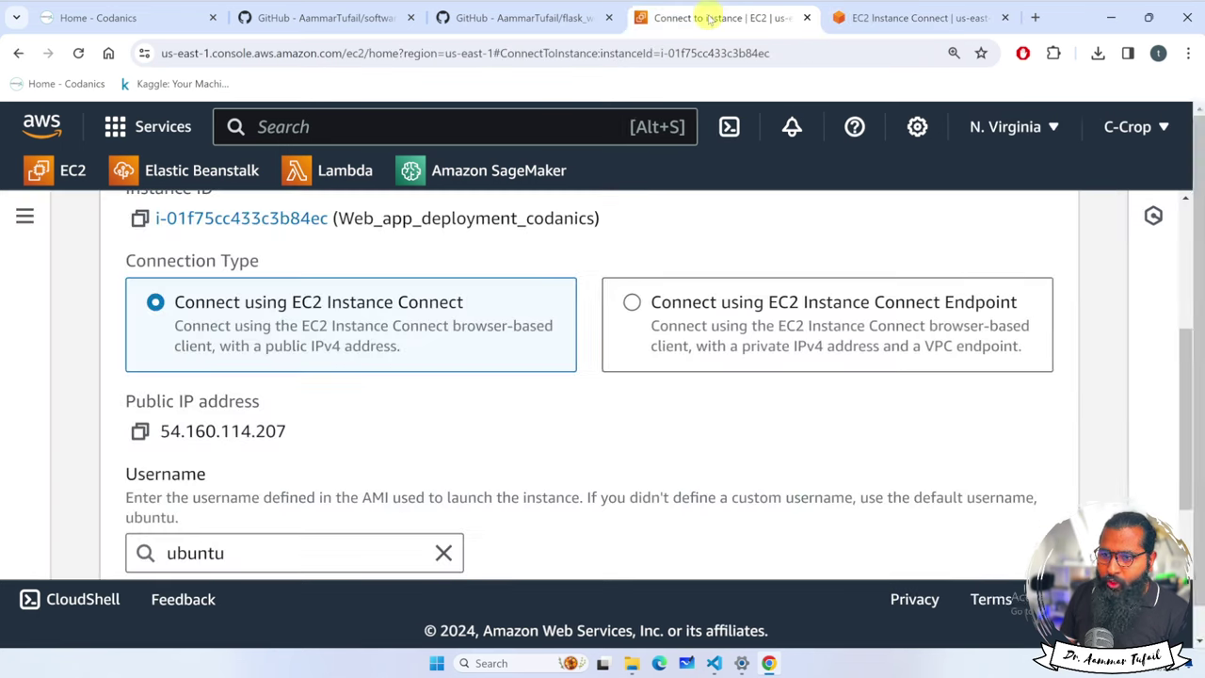
{"action": "scroll", "coordinate": [296, 454], "scroll_direction": "down", "scroll_amount": 3}
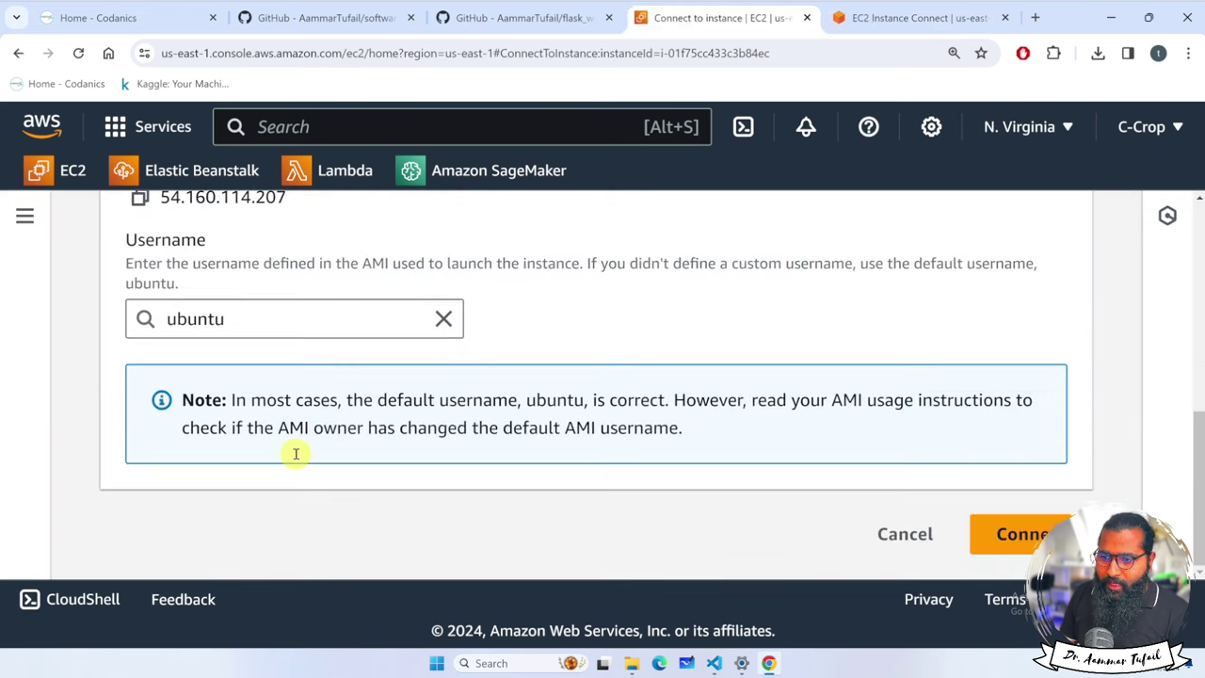
{"action": "scroll", "coordinate": [296, 453], "scroll_direction": "up", "scroll_amount": 2}
{"action": "scroll", "coordinate": [296, 454], "scroll_direction": "up", "scroll_amount": 3}
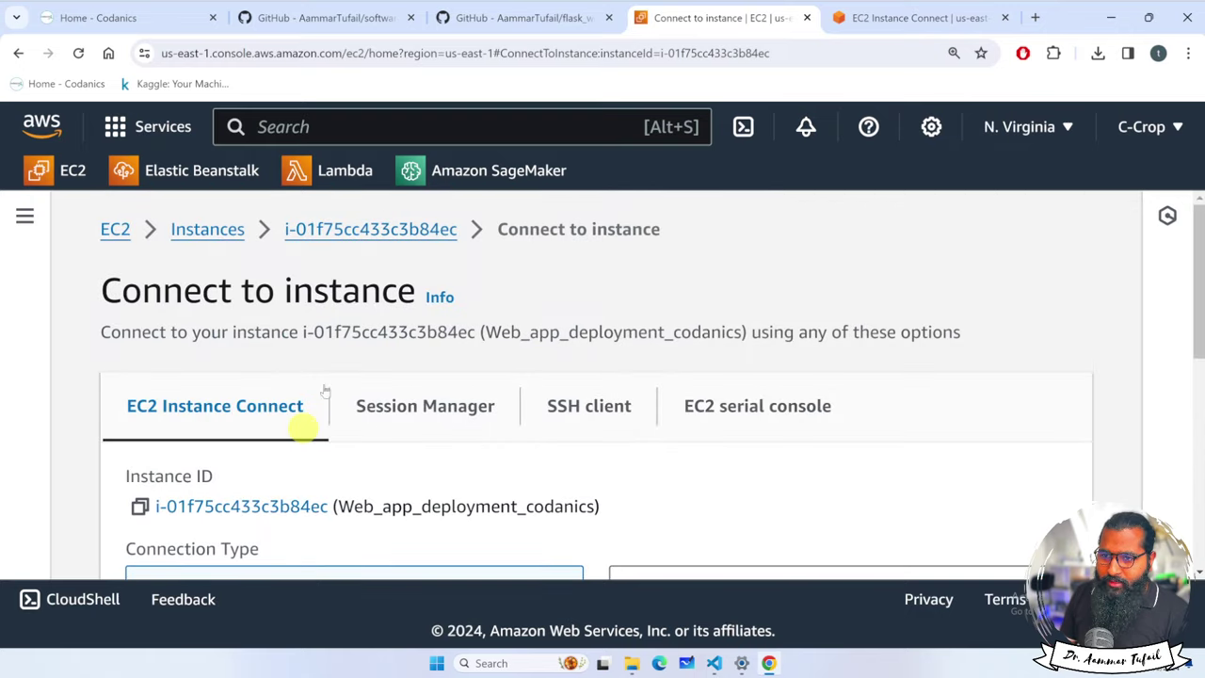
Step: Enter the command "sudo apt update" at the instance's terminal prompt without running it
{"action": "left_click", "coordinate": [899, 23]}
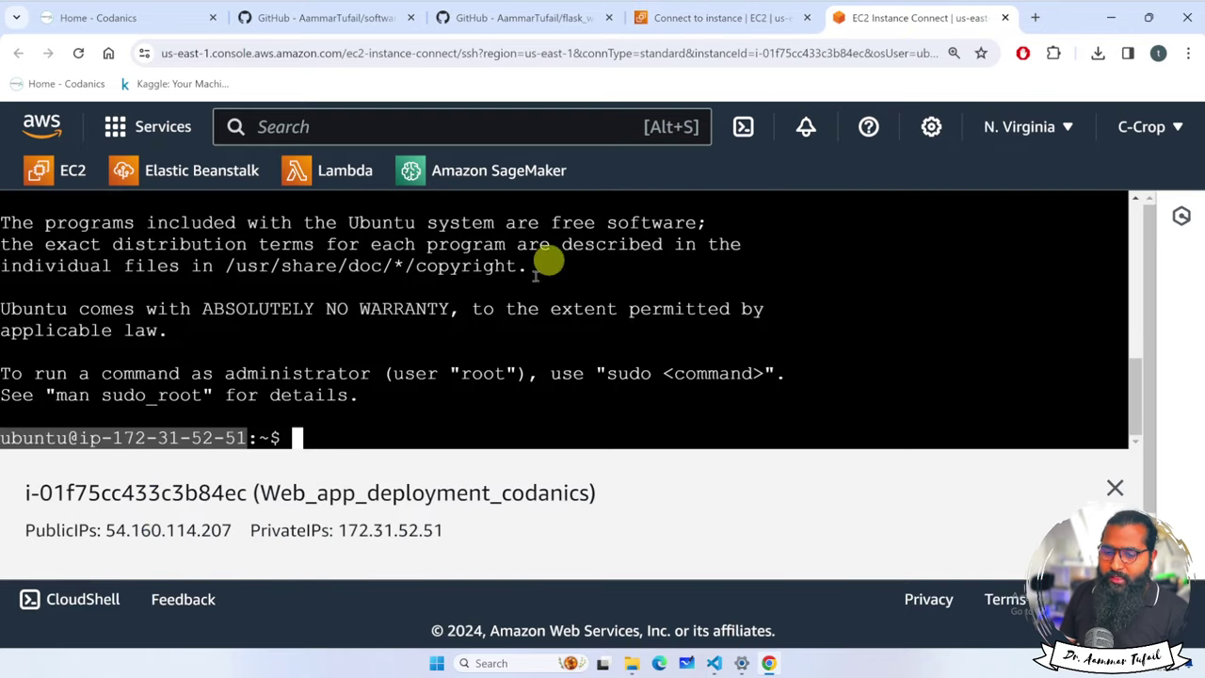
{"action": "left_click", "coordinate": [391, 420]}
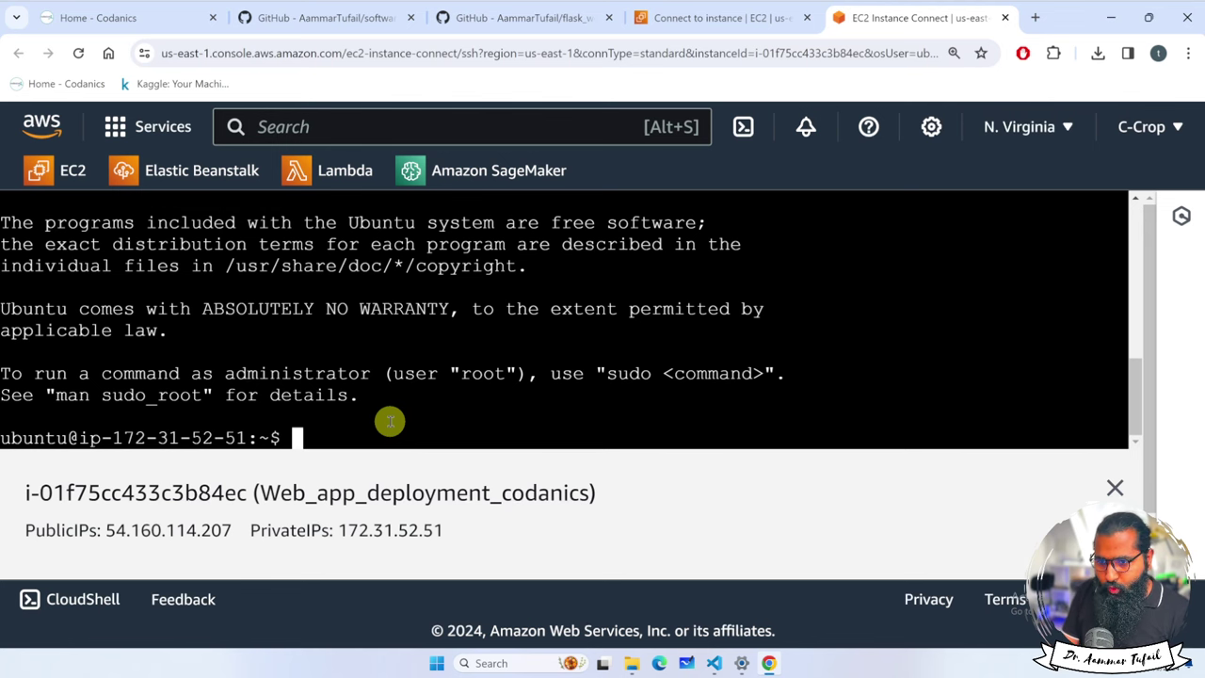
{"action": "type", "text": "sudo "}
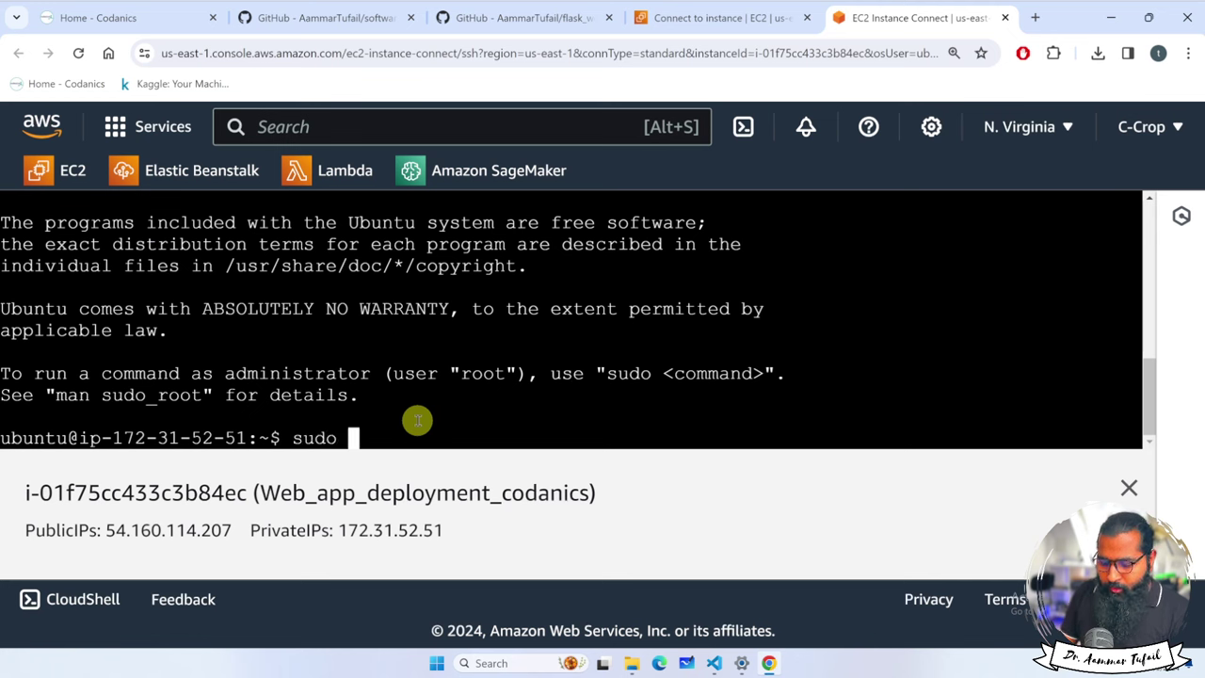
{"action": "type", "text": "a"}
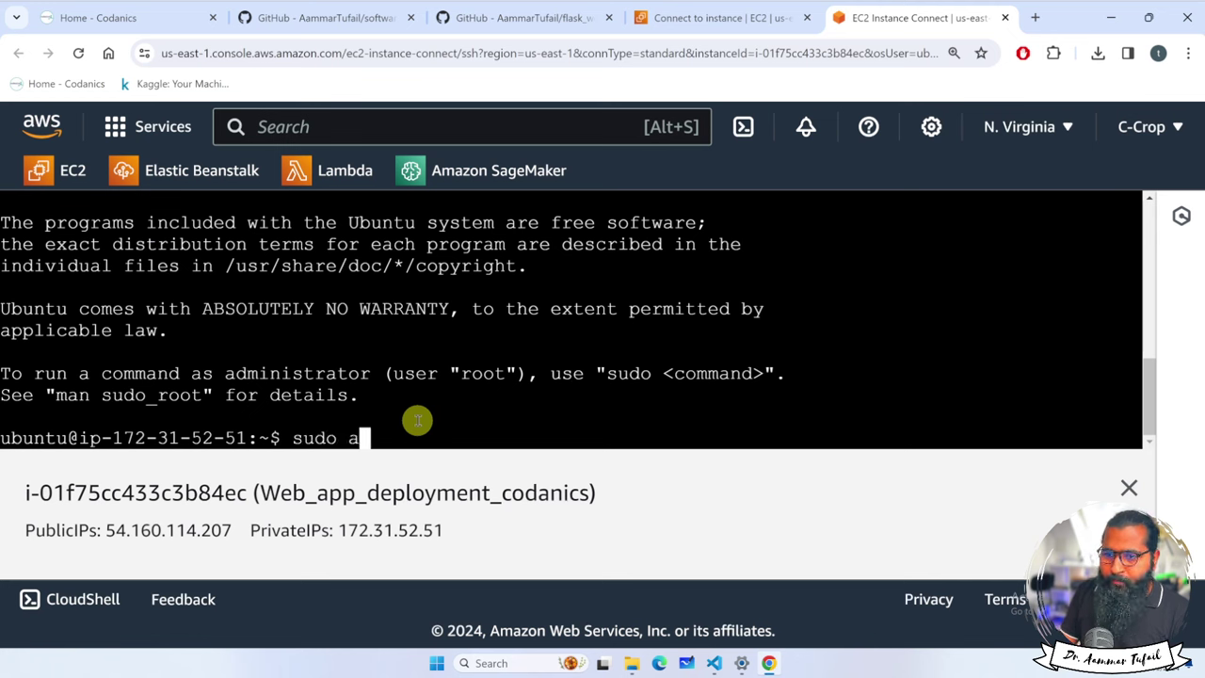
{"action": "type", "text": "pt update"}
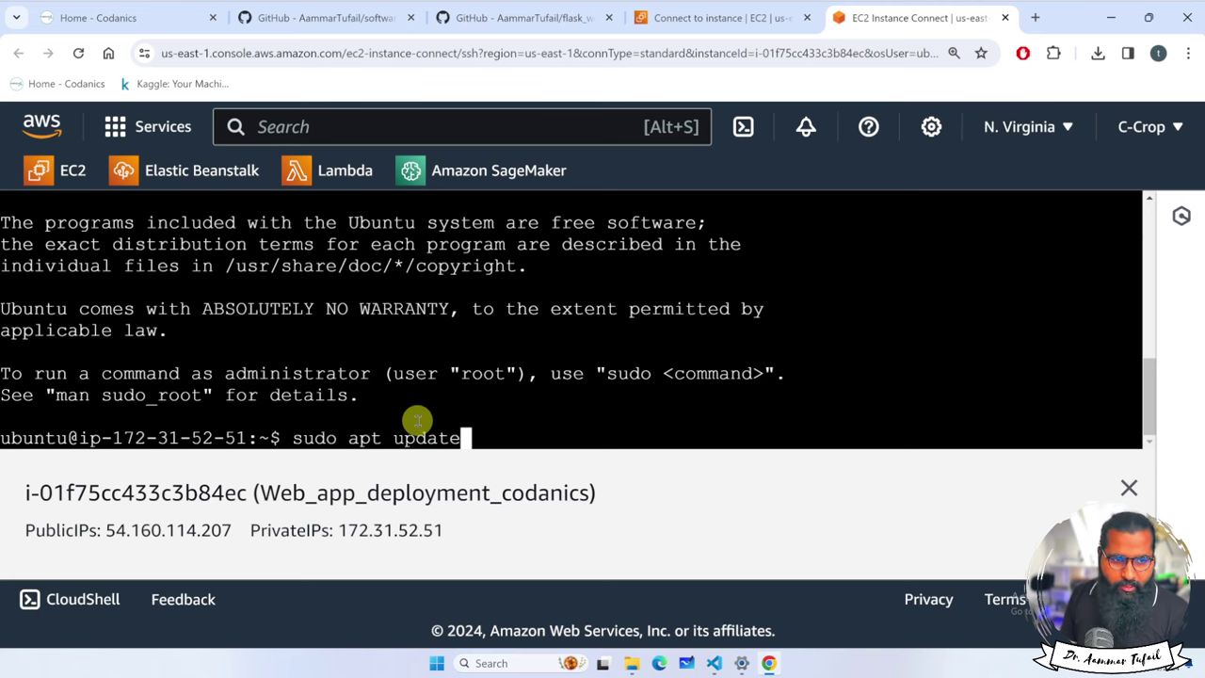
Step: Search Google in a new tab for "linux cheatsheet" and narrow the search to PDF image results
{"action": "left_click", "coordinate": [1036, 18]}
{"action": "type", "text": "lin"}
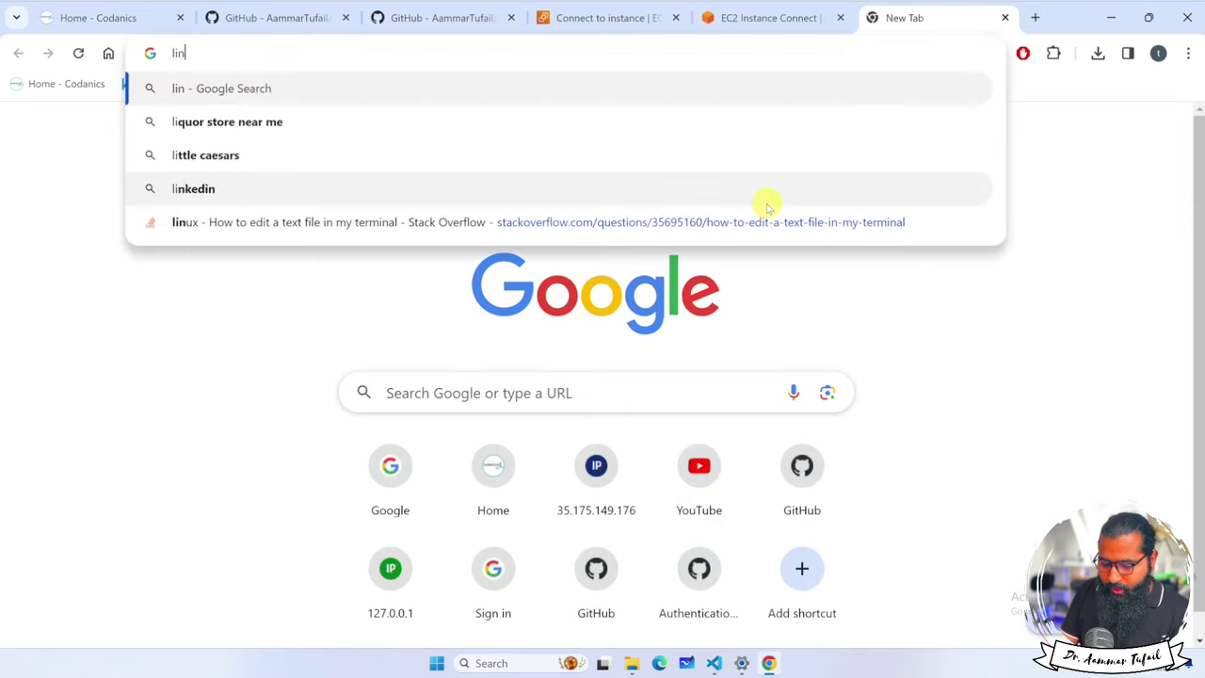
{"action": "type", "text": "ux cheatsheet"}
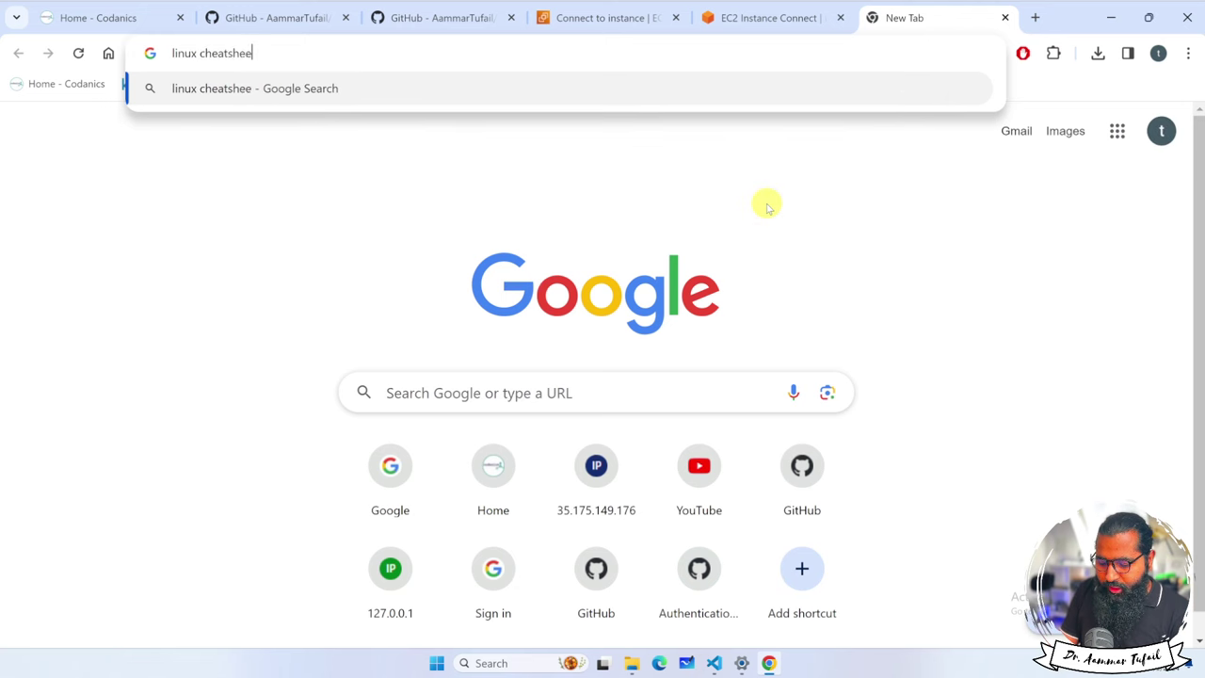
{"action": "key", "text": "Return"}
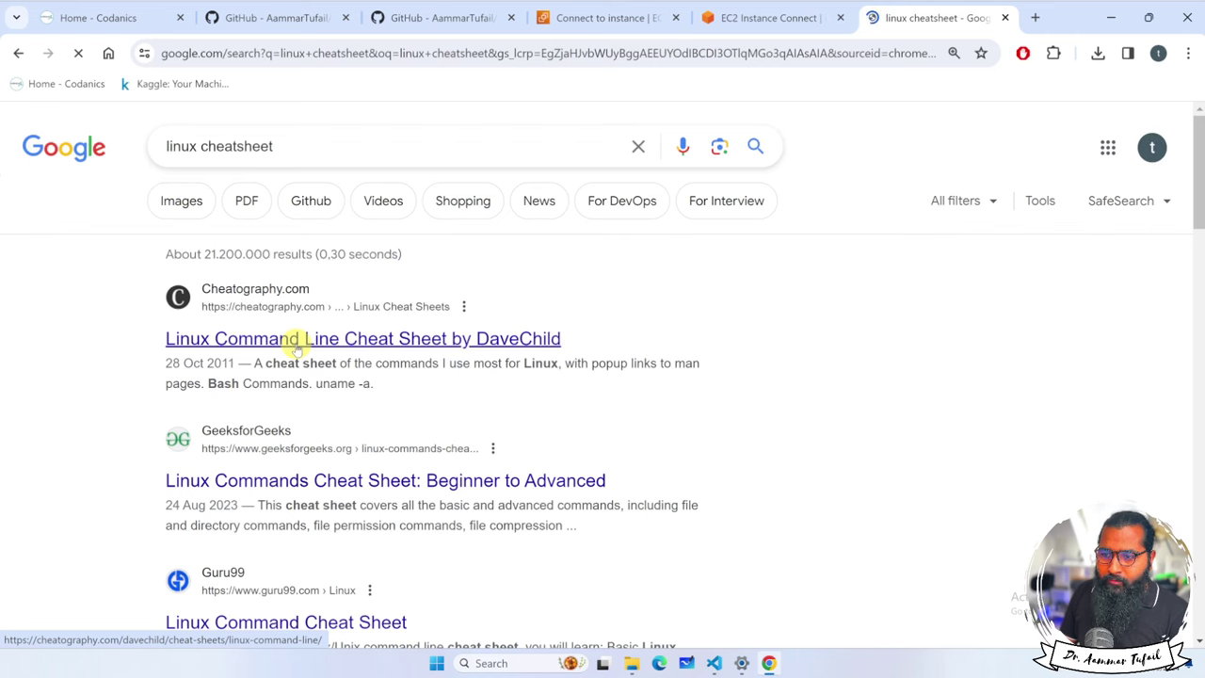
{"action": "left_click", "coordinate": [245, 200]}
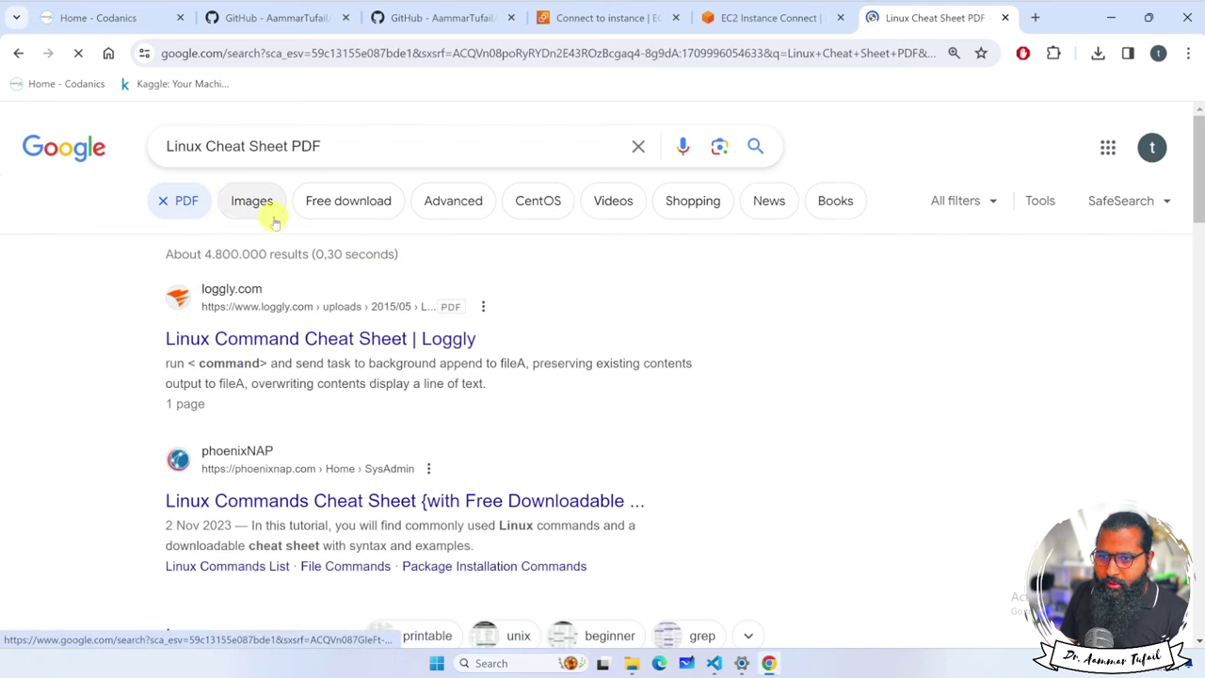
{"action": "left_click", "coordinate": [268, 211]}
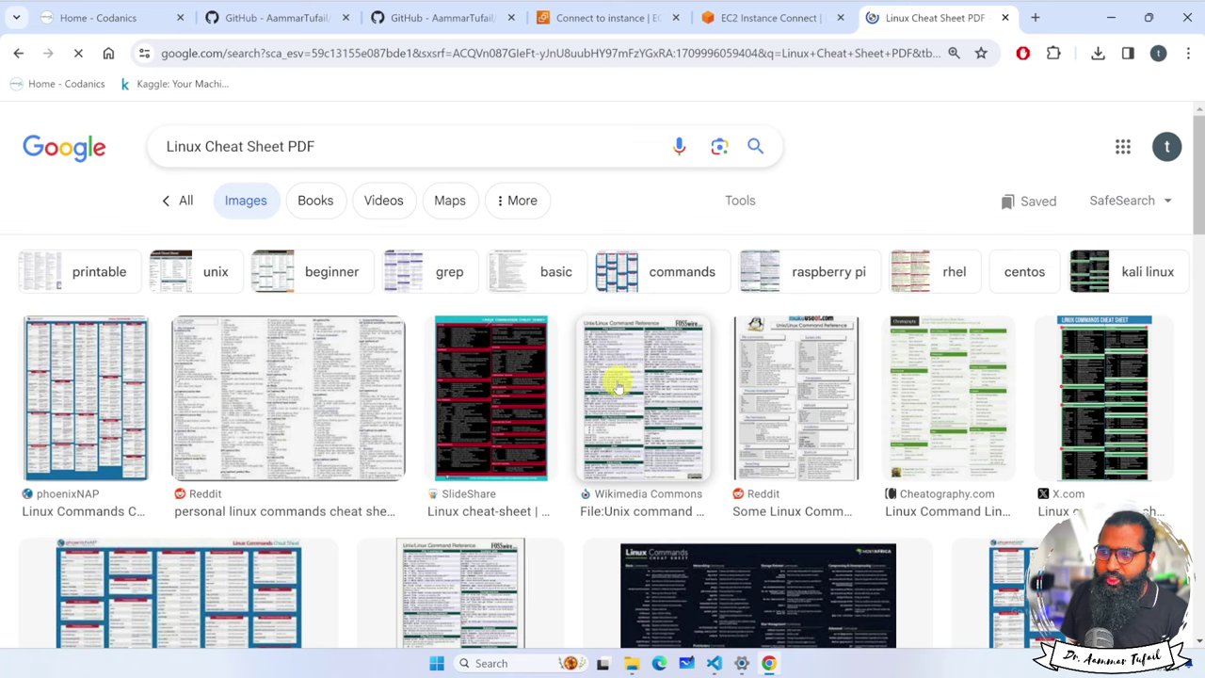
Step: Open the Wikimedia Commons page of the Unix command cheatsheet from the image results and close the search results tab
{"action": "left_click", "coordinate": [617, 386]}
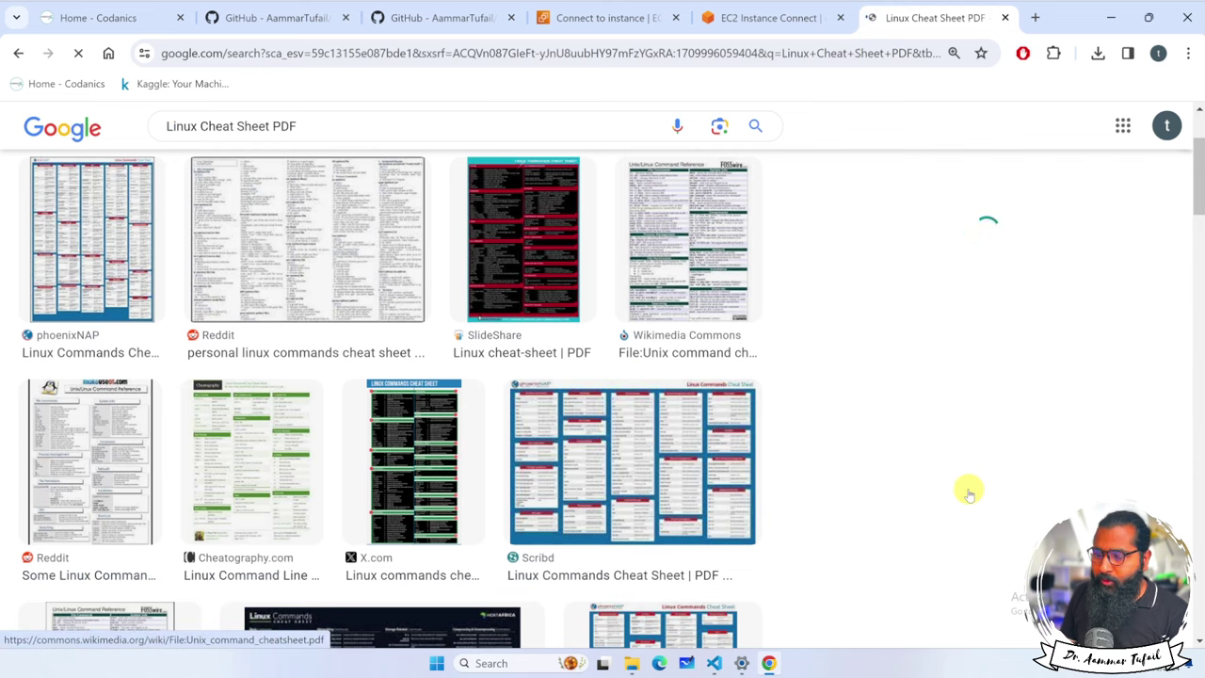
{"action": "left_click", "coordinate": [879, 491]}
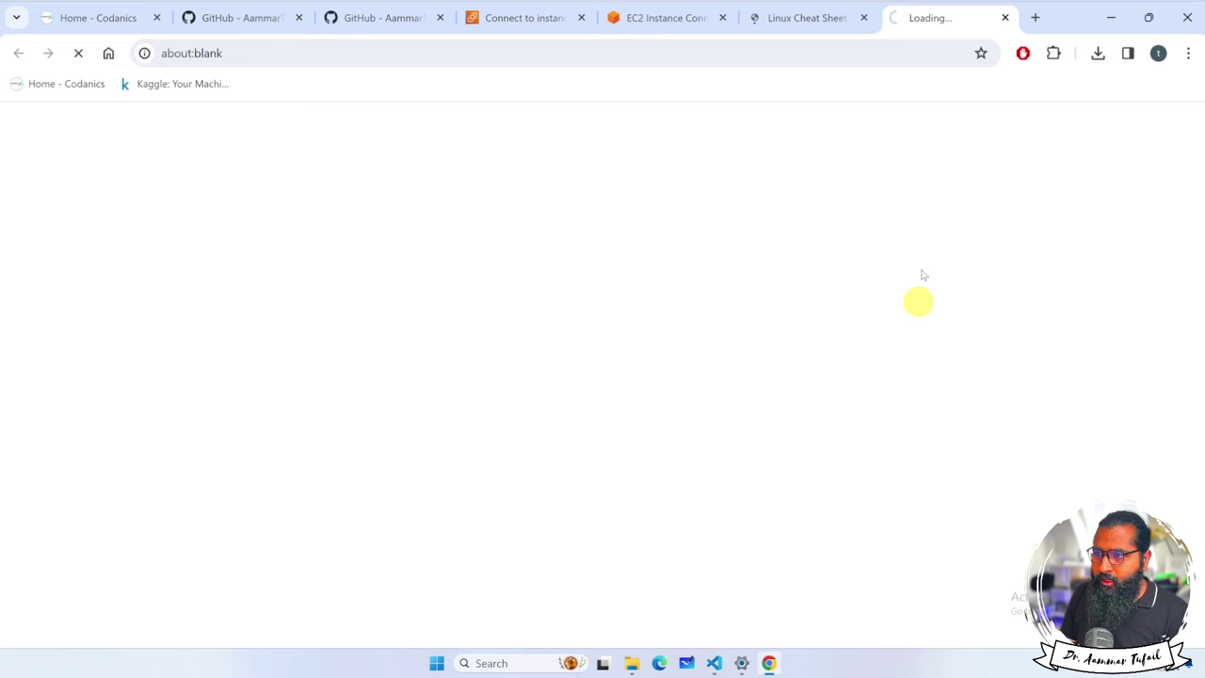
{"action": "left_click", "coordinate": [863, 18]}
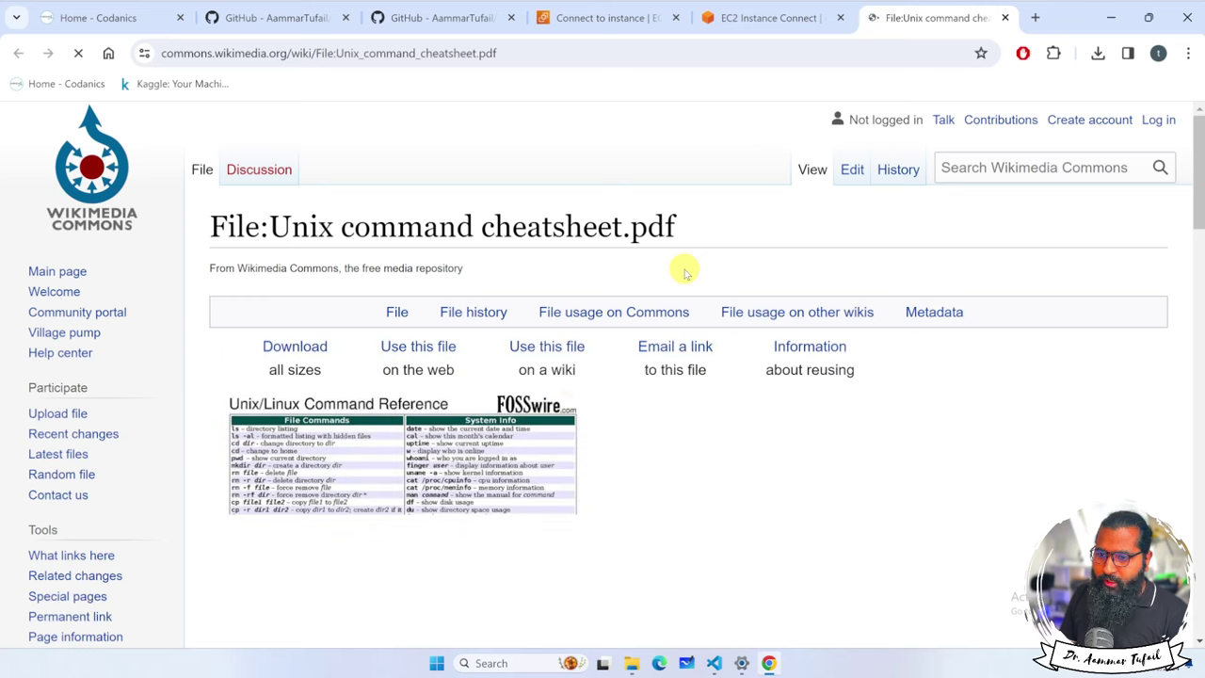
Step: Read the Unix/Linux command reference, and search Google in a separate tab for "linux codanics" to look over the video results
{"action": "scroll", "coordinate": [310, 468], "scroll_direction": "down", "scroll_amount": 1}
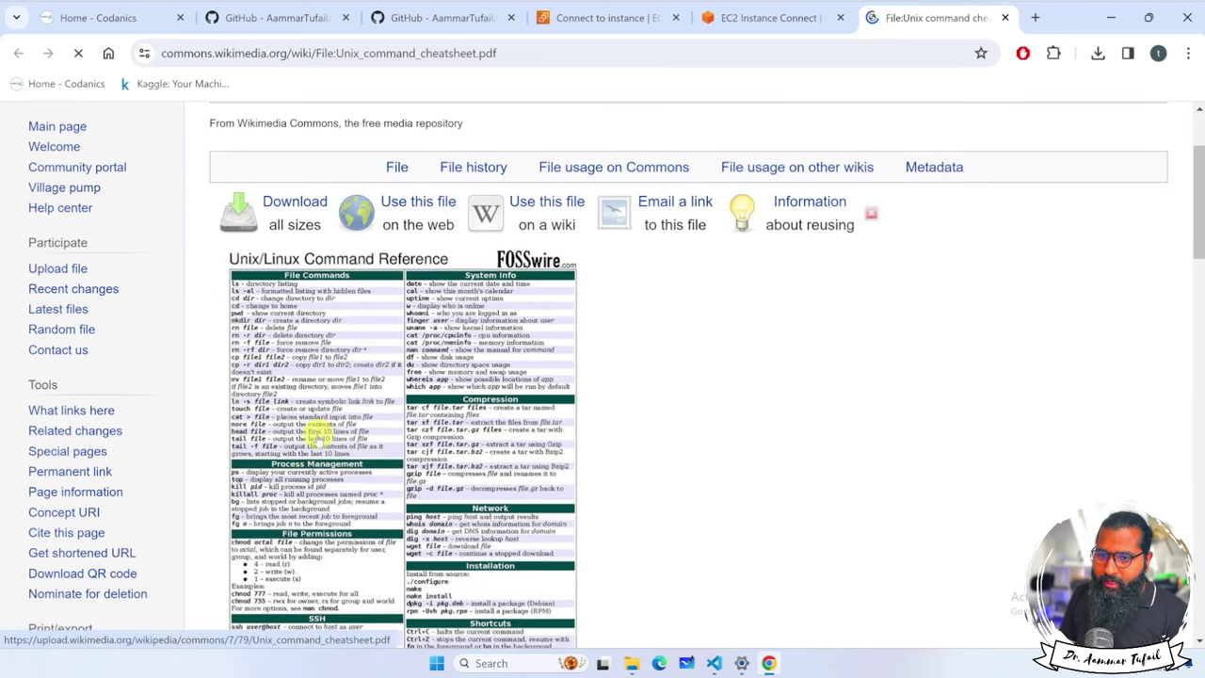
{"action": "scroll", "coordinate": [309, 419], "scroll_direction": "down", "scroll_amount": 1}
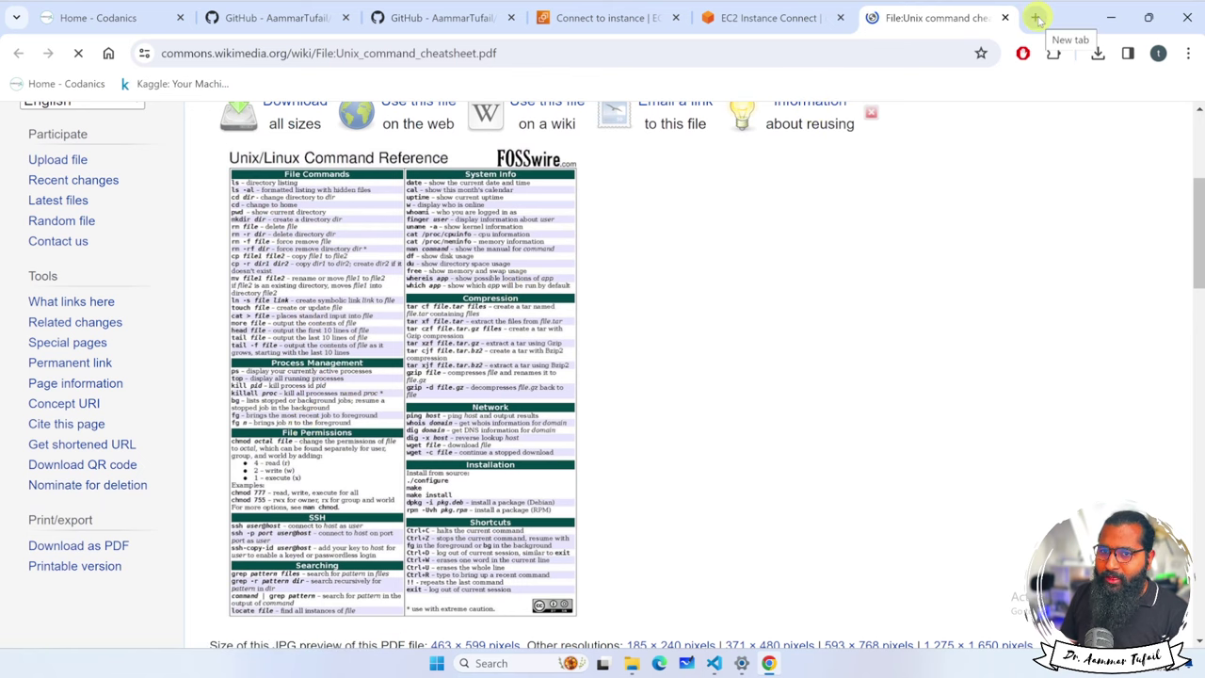
{"action": "left_click", "coordinate": [1036, 18]}
{"action": "type", "text": "linu"}
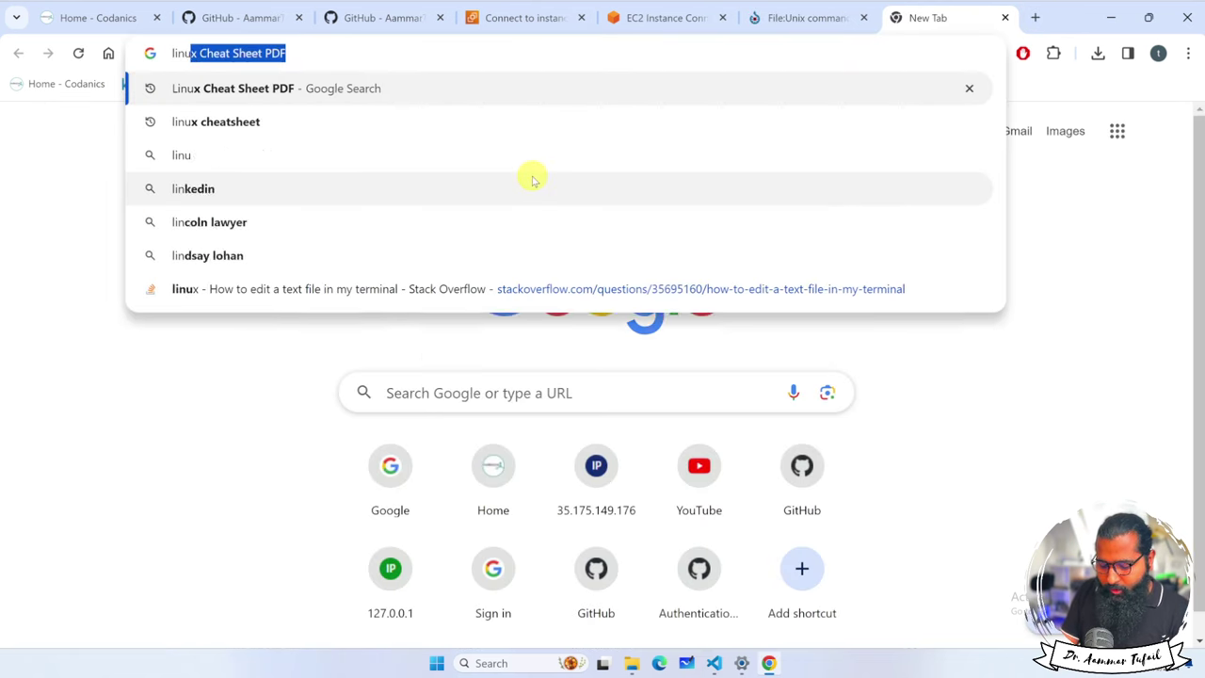
{"action": "type", "text": "x codanics"}
{"action": "key", "text": "Return"}
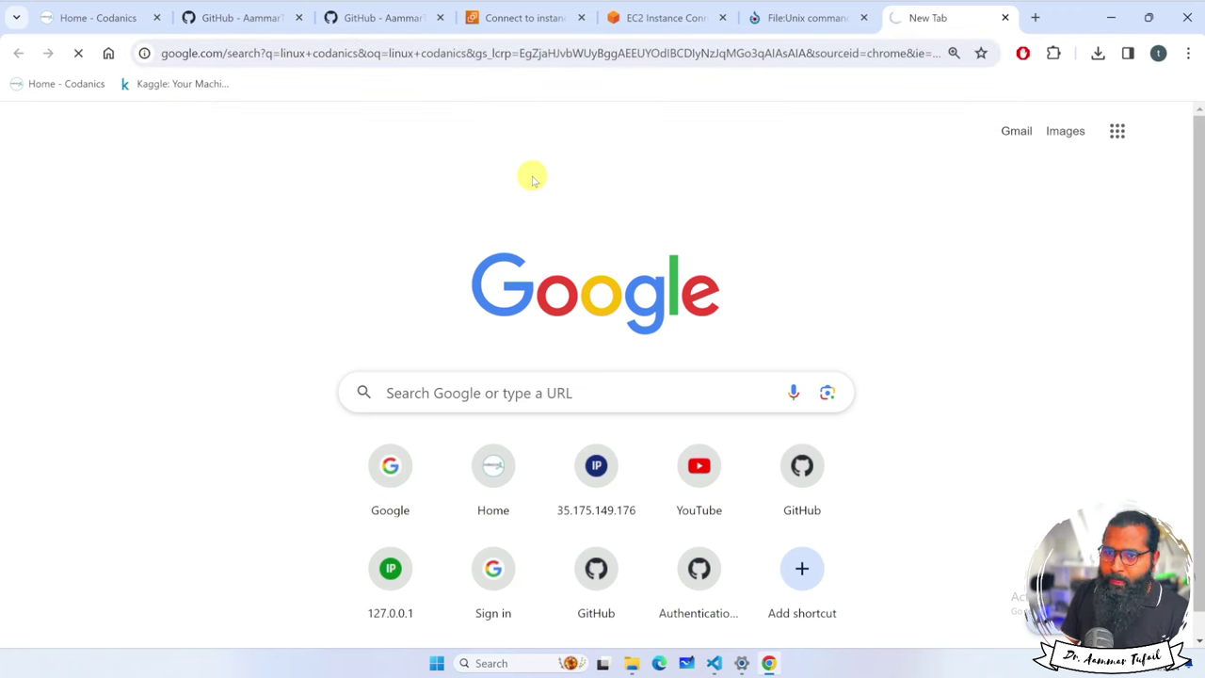
{"action": "scroll", "coordinate": [612, 382], "scroll_direction": "down", "scroll_amount": 2}
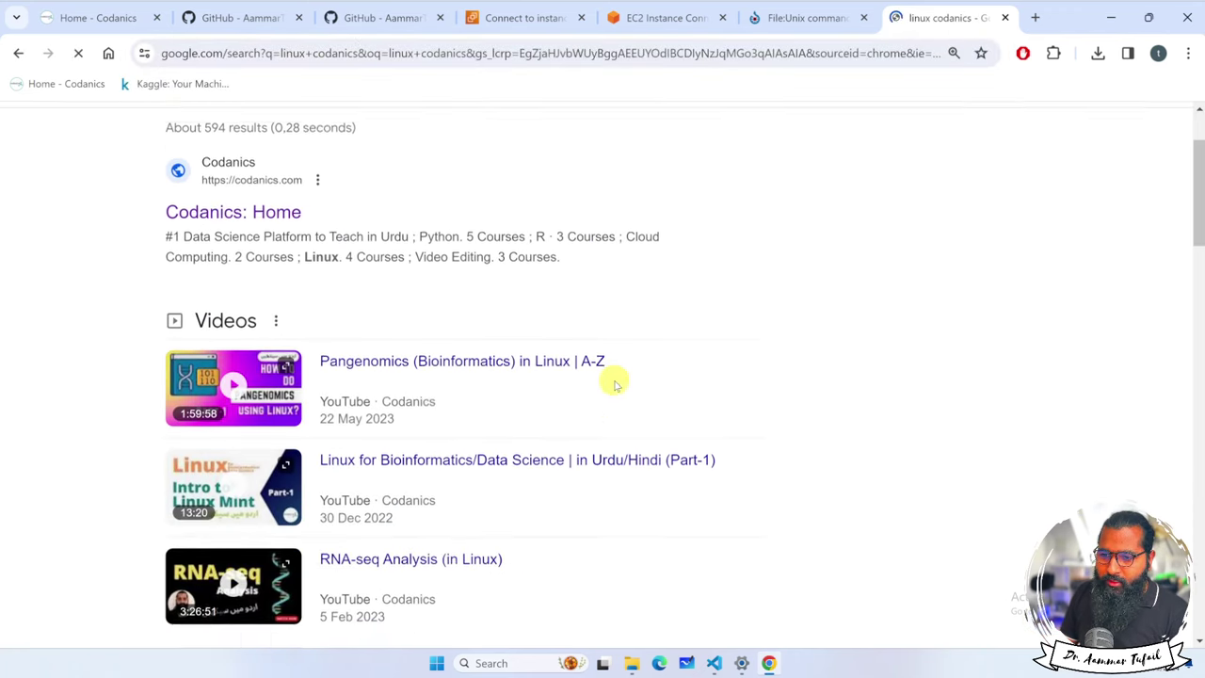
{"action": "scroll", "coordinate": [613, 382], "scroll_direction": "down", "scroll_amount": 1}
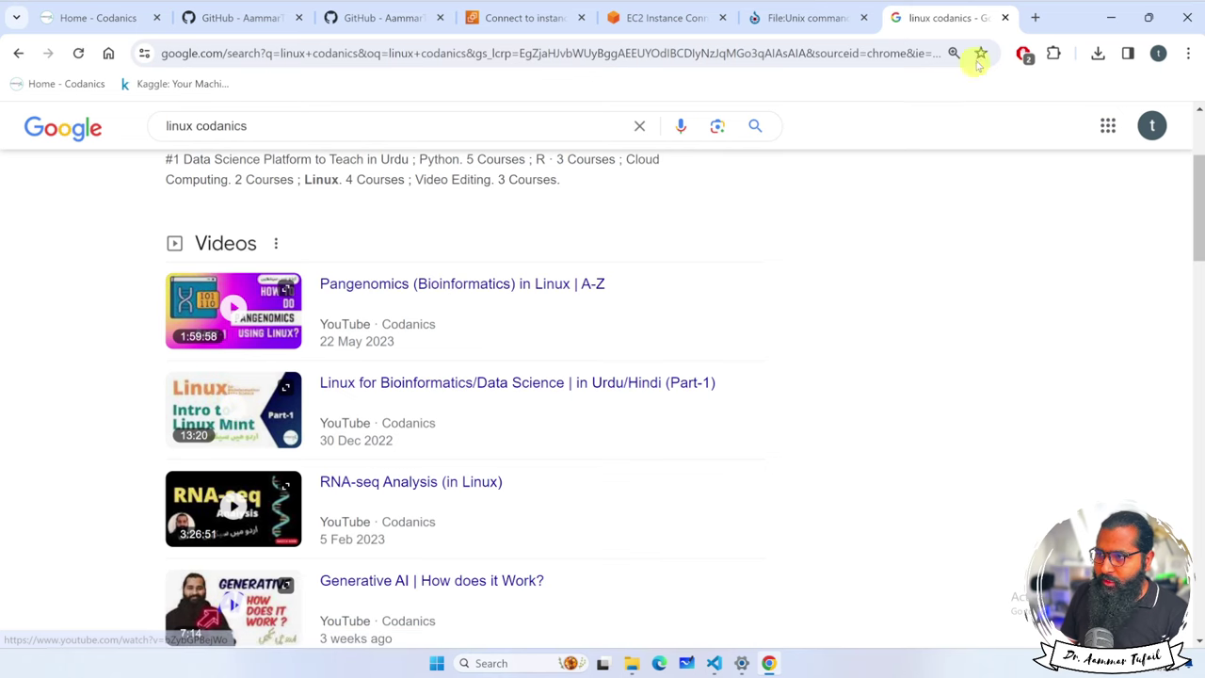
{"action": "left_click", "coordinate": [1006, 17]}
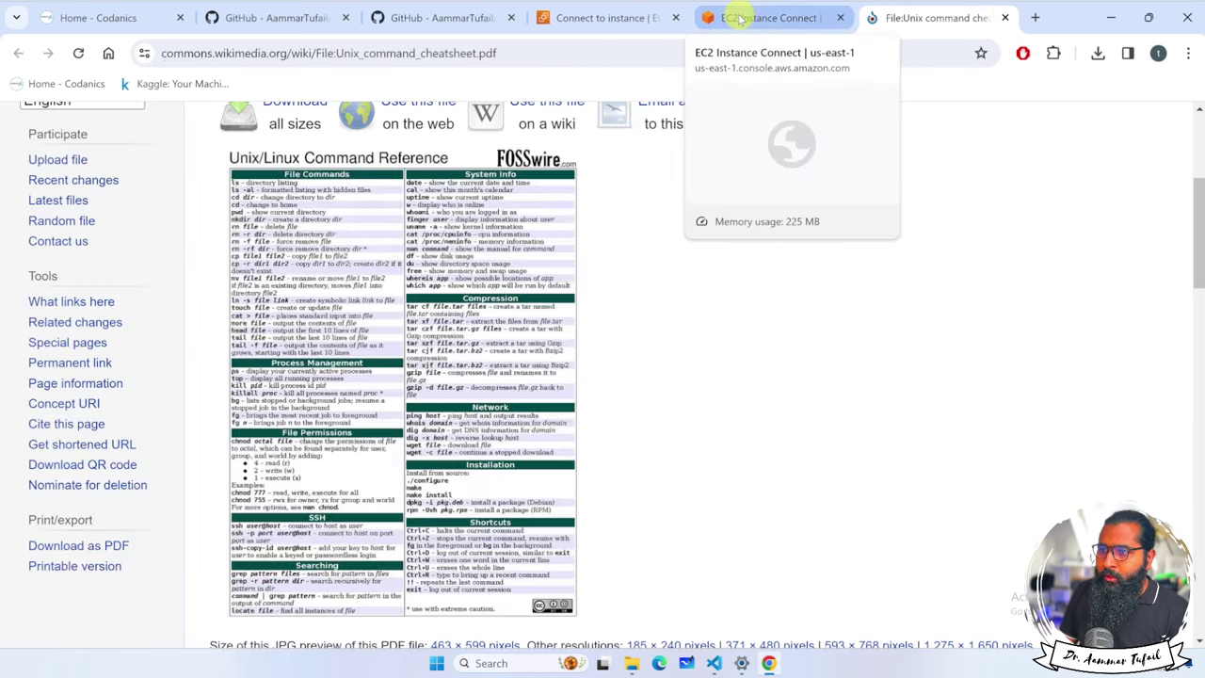
Step: Run the already entered "sudo apt update" command in the EC2 instance's terminal
{"action": "left_click", "coordinate": [767, 17]}
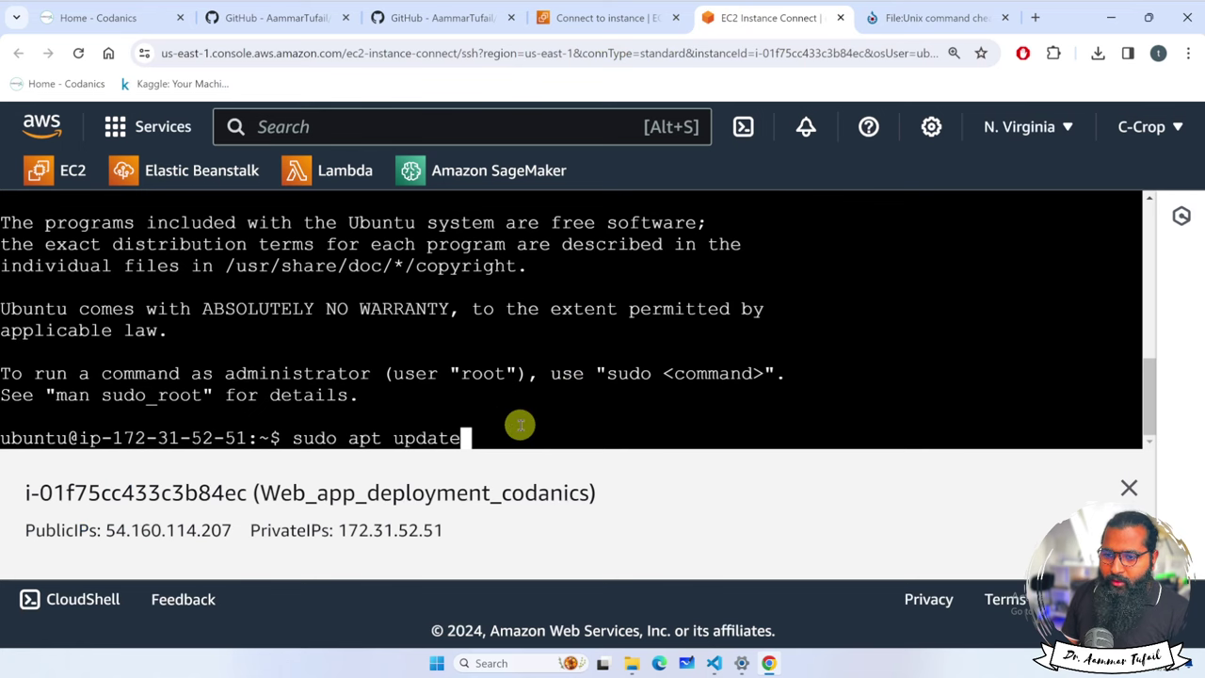
{"action": "key", "text": "Return"}
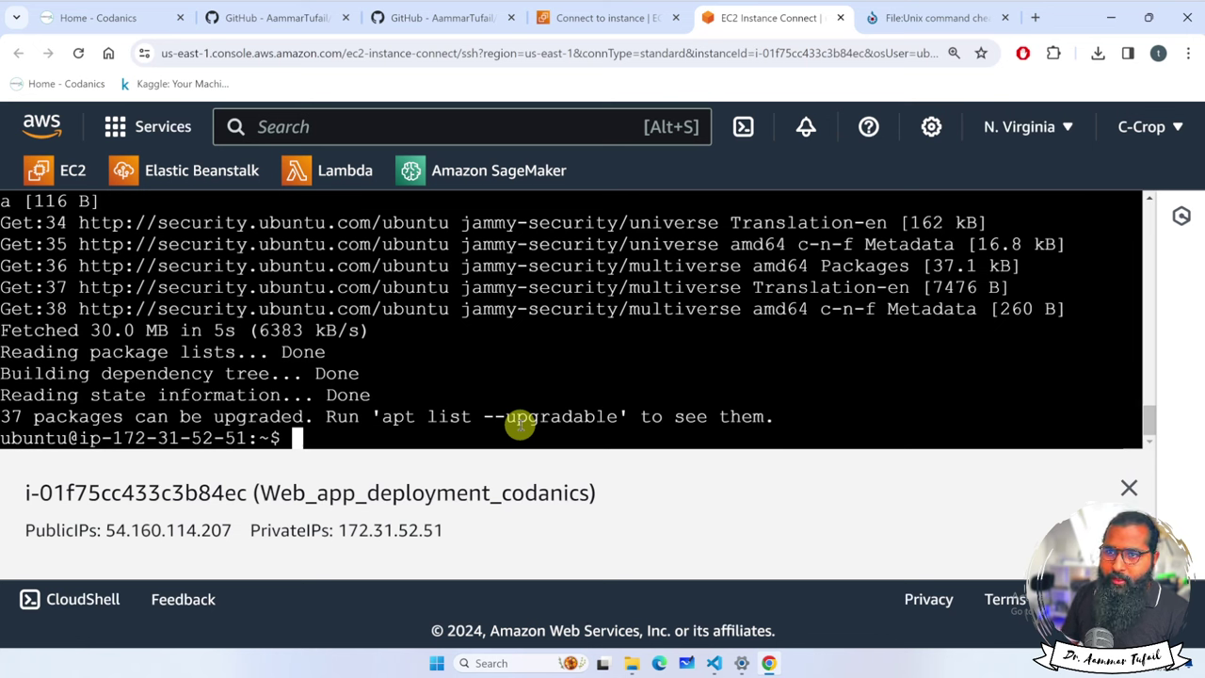
Step: Copy the "sudo apt upgrade" command from the required software section of the flask_webapp_development_series README on GitHub
{"action": "left_click", "coordinate": [435, 17]}
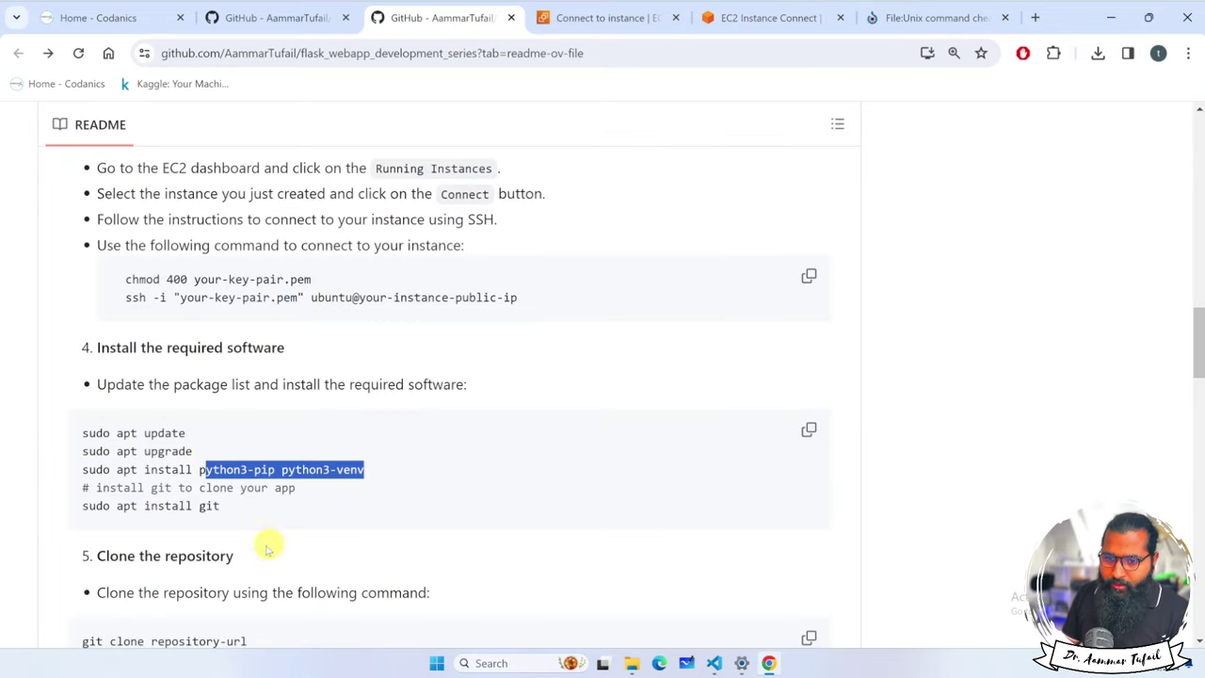
{"action": "left_click", "coordinate": [224, 482]}
{"action": "left_click_drag", "start_coordinate": [184, 433], "coordinate": [81, 433]}
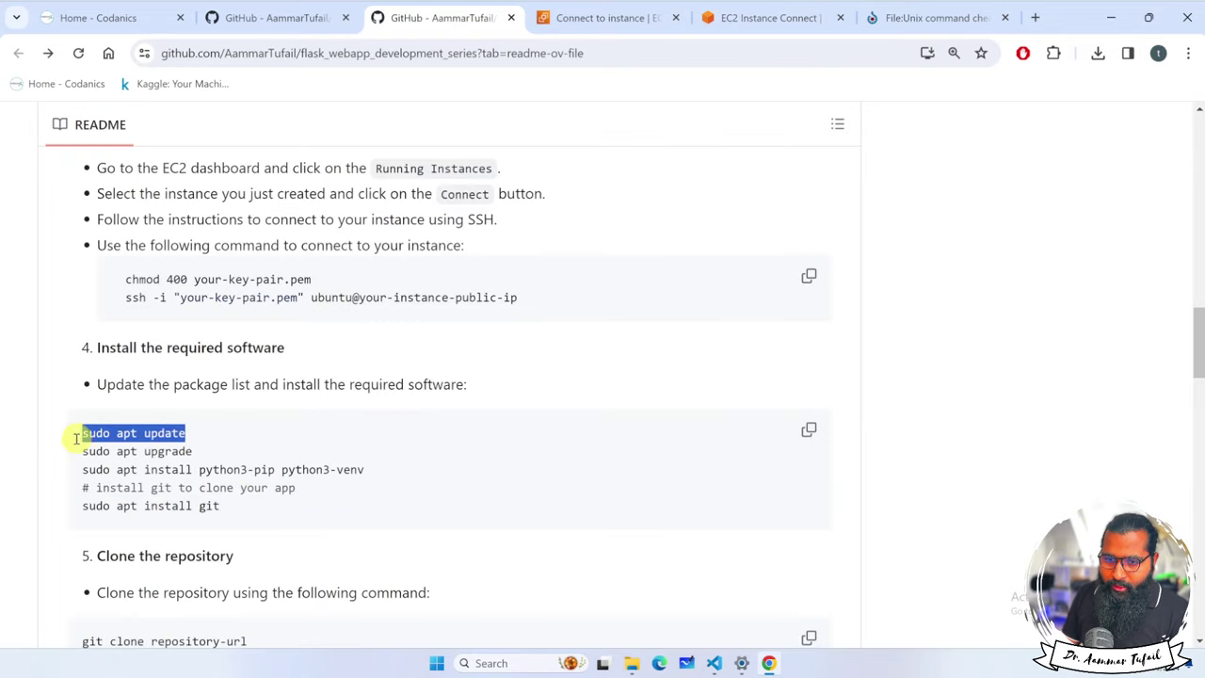
{"action": "left_click_drag", "start_coordinate": [192, 452], "coordinate": [86, 453]}
{"action": "key", "text": "ctrl+c"}
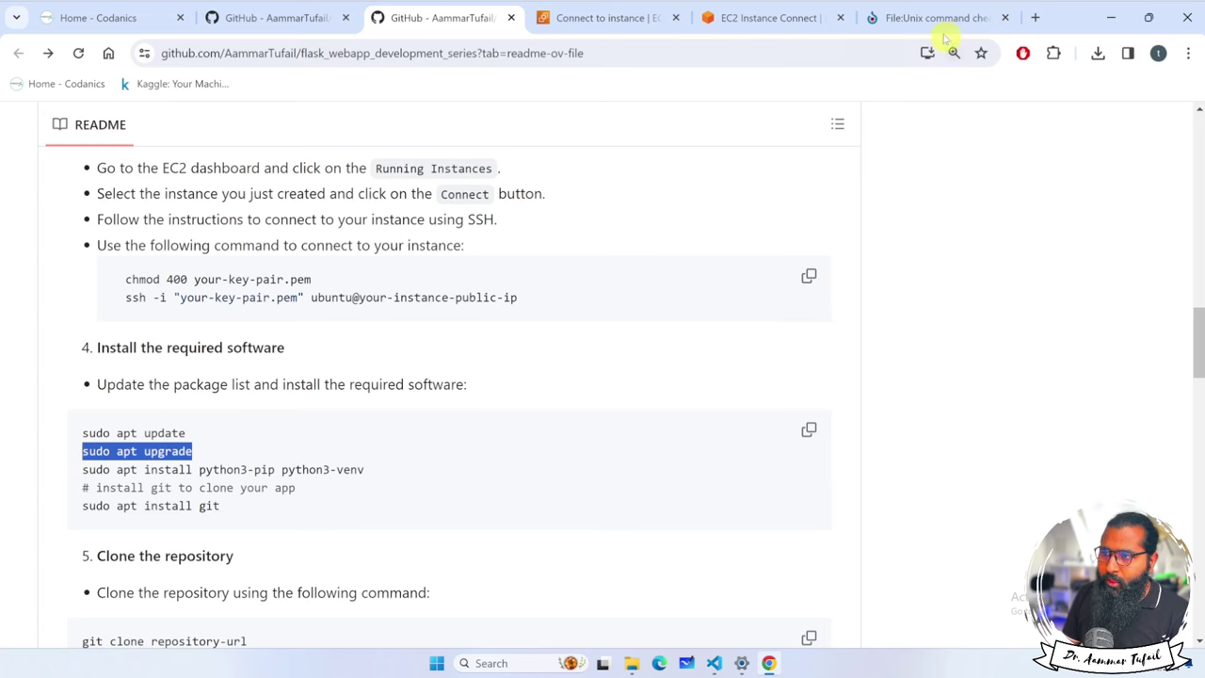
Step: Run "sudo apt upgrade" in the EC2 instance's terminal and agree to continue with the package upgrade
{"action": "left_click", "coordinate": [767, 17]}
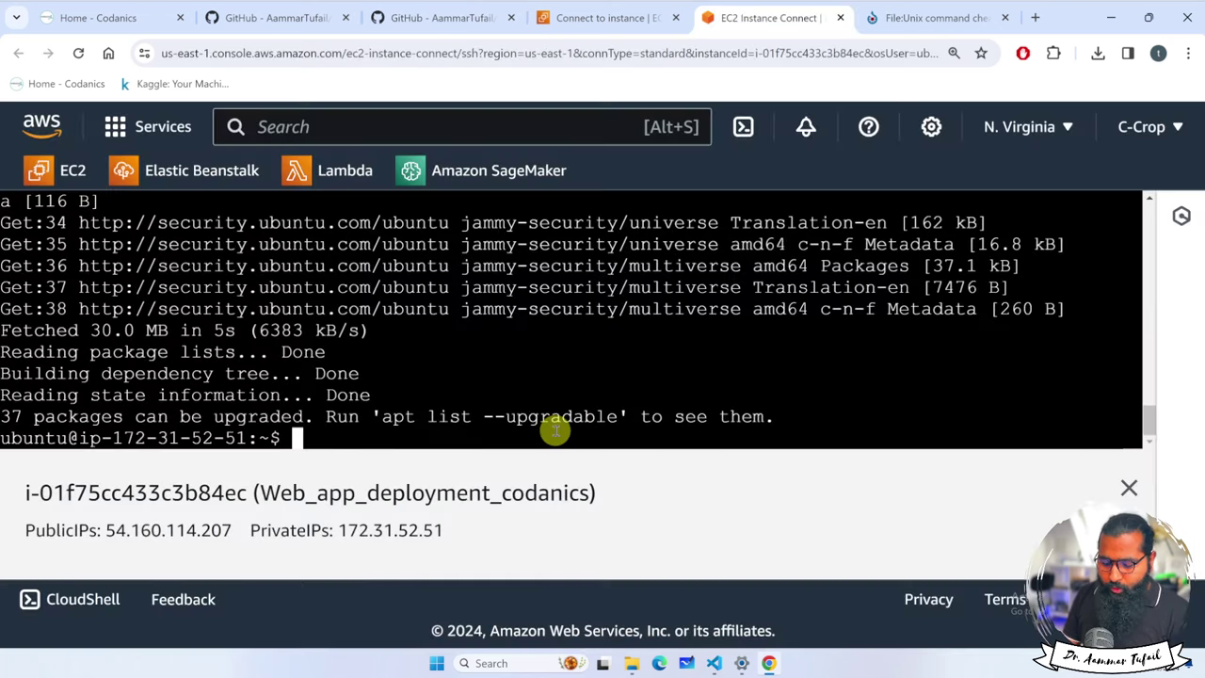
{"action": "key", "text": "ctrl+v"}
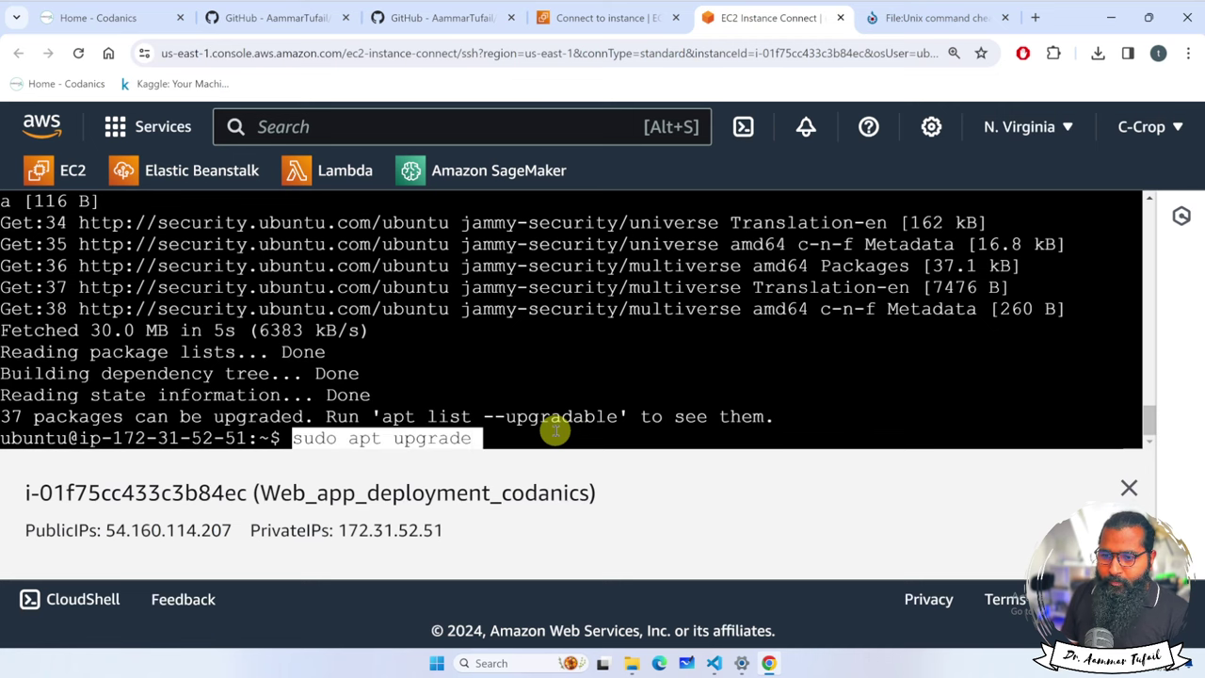
{"action": "key", "text": "Return"}
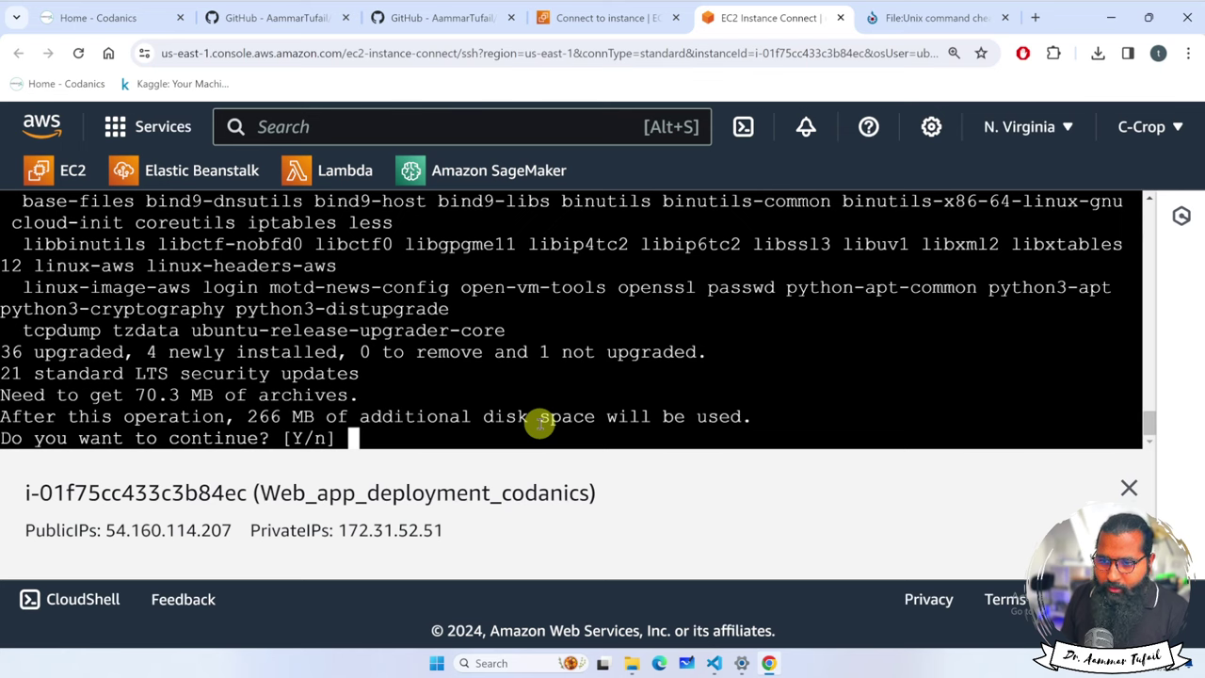
{"action": "type", "text": "y"}
{"action": "key", "text": "Return"}
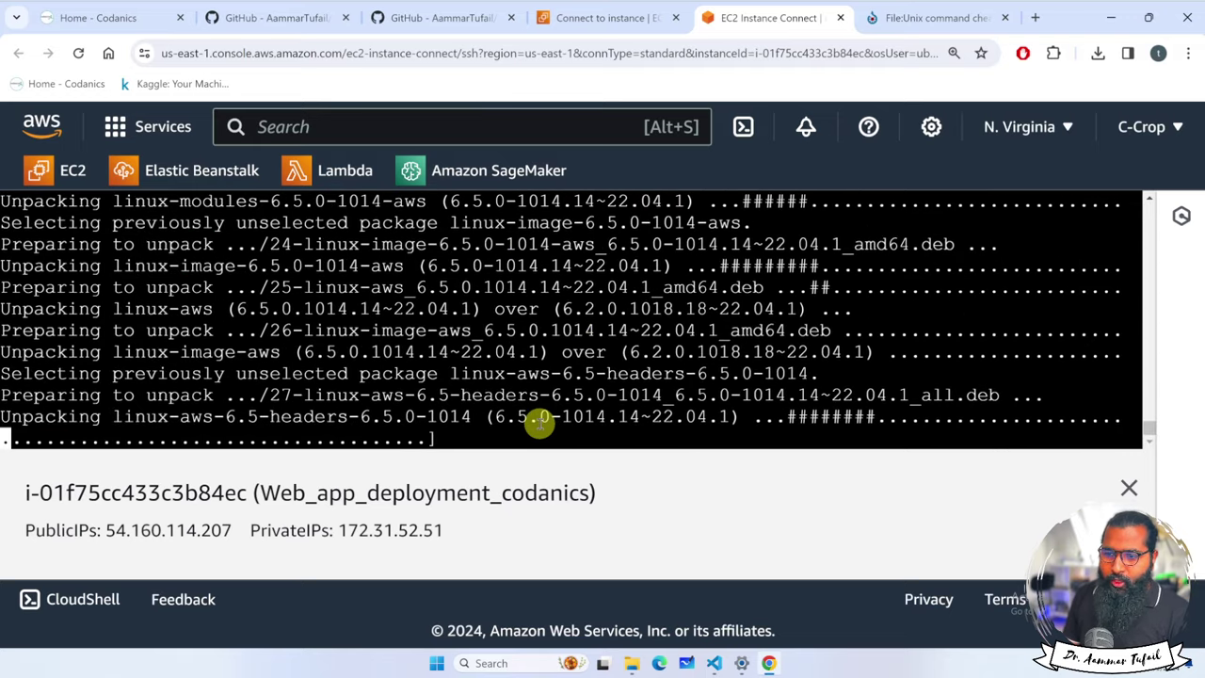
{"action": "key", "text": "ctrl+minus"}
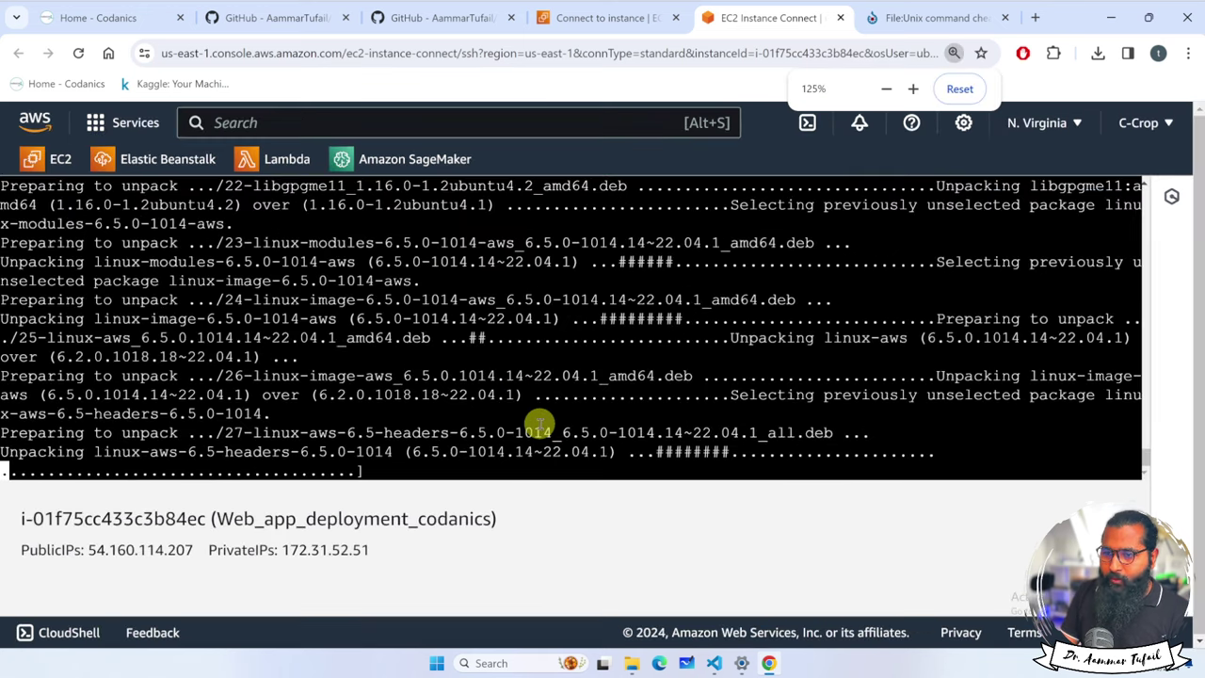
{"action": "key", "text": "ctrl+plus"}
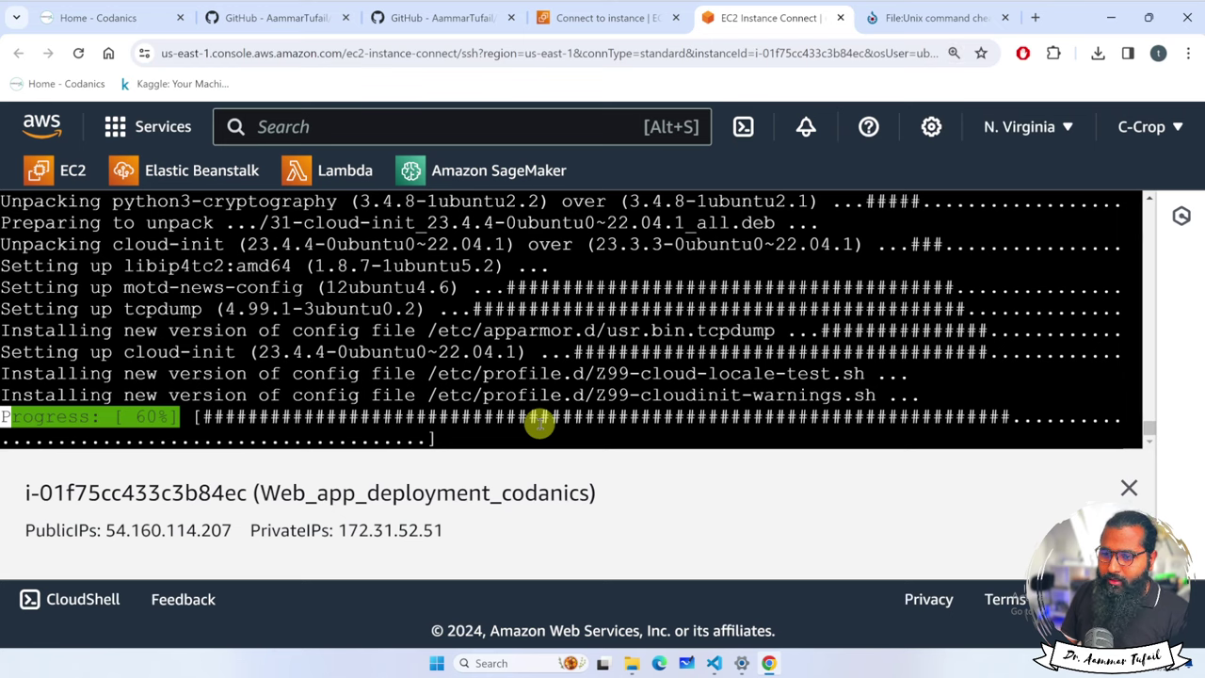
Step: Copy the command "sudo apt install python3-pip python3-venv" from the README's required software section
{"action": "left_click", "coordinate": [471, 19]}
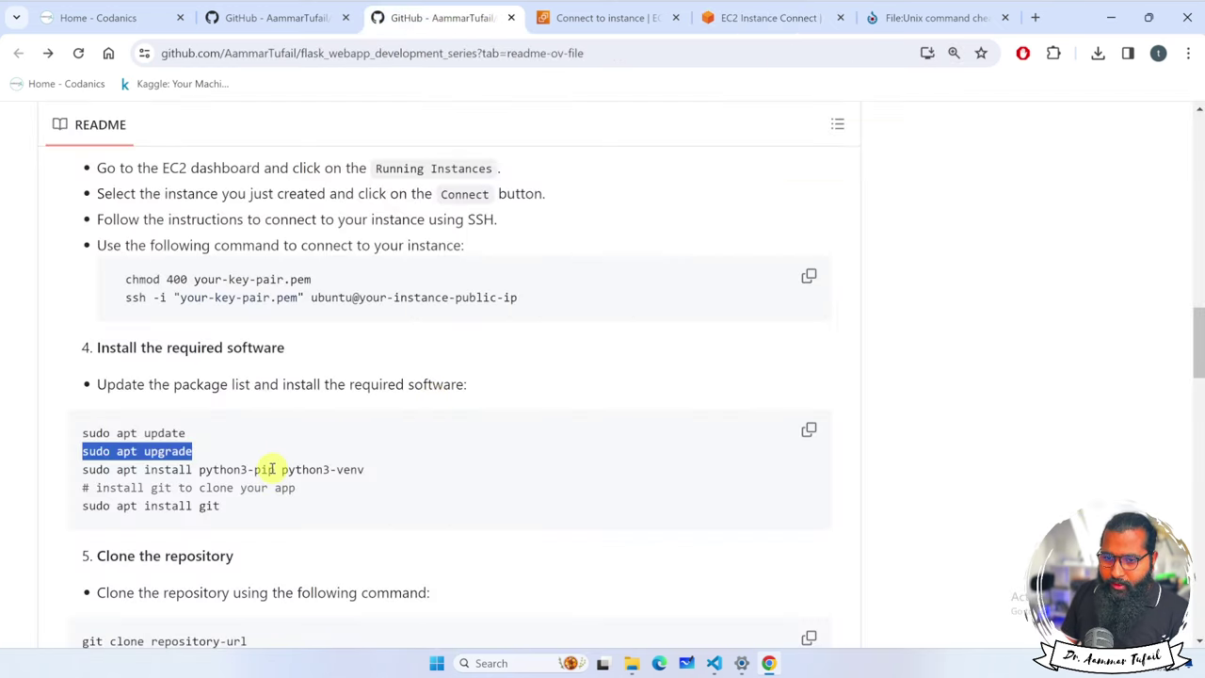
{"action": "left_click_drag", "start_coordinate": [84, 471], "coordinate": [356, 469]}
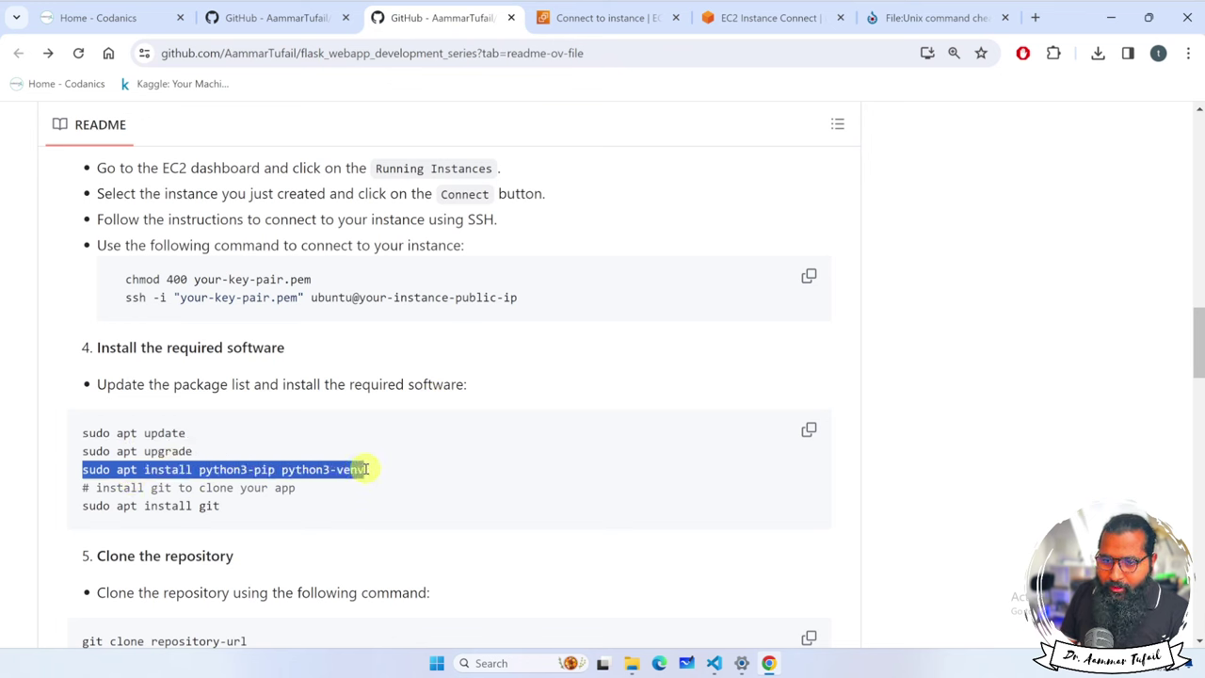
{"action": "left_click", "coordinate": [308, 471]}
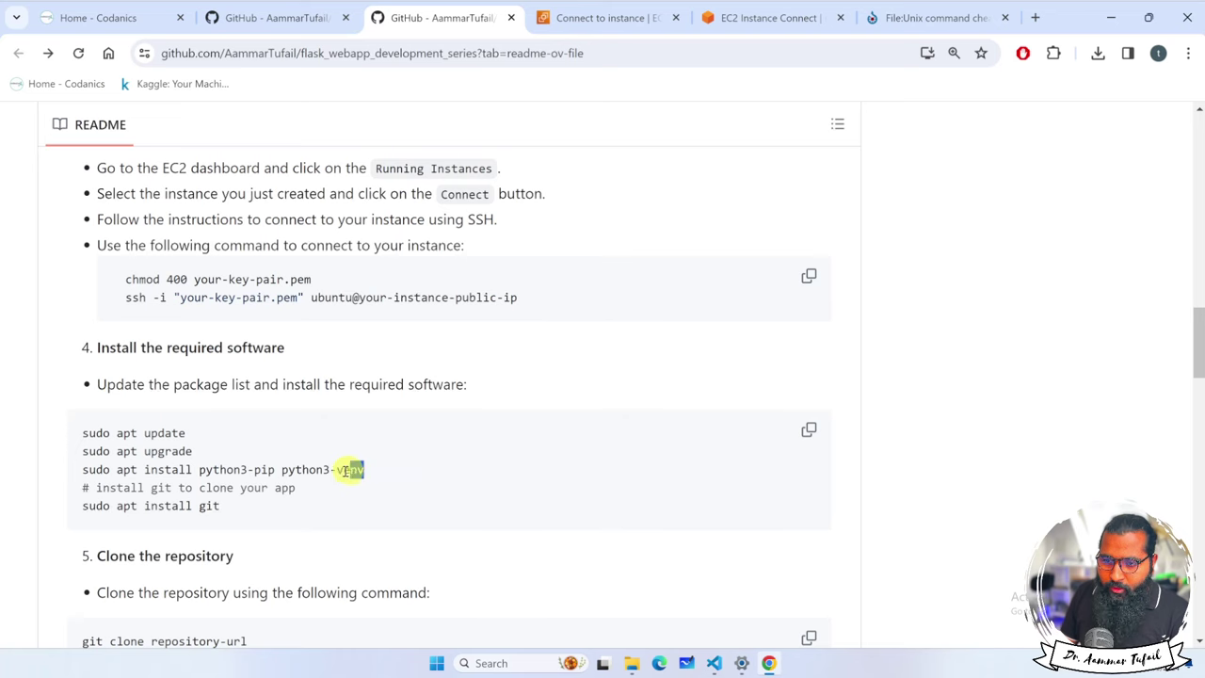
{"action": "left_click_drag", "start_coordinate": [345, 471], "coordinate": [80, 471]}
{"action": "key", "text": "ctrl+c"}
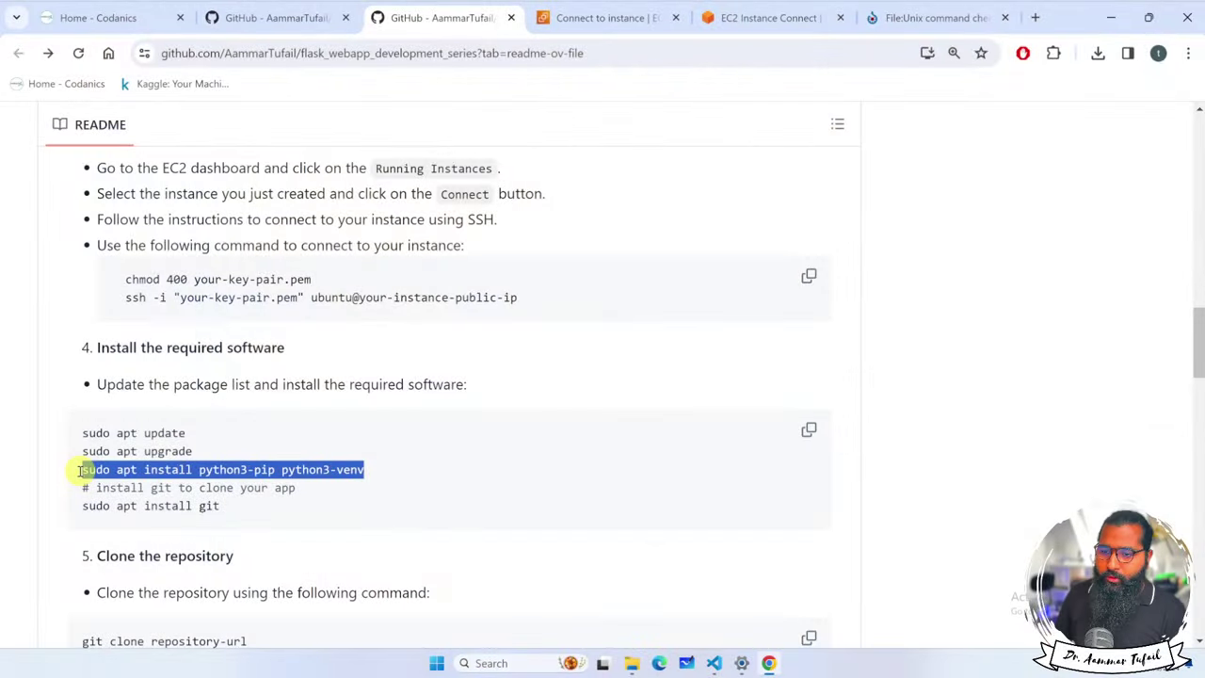
{"action": "right_click", "coordinate": [156, 466]}
{"action": "left_click", "coordinate": [207, 222]}
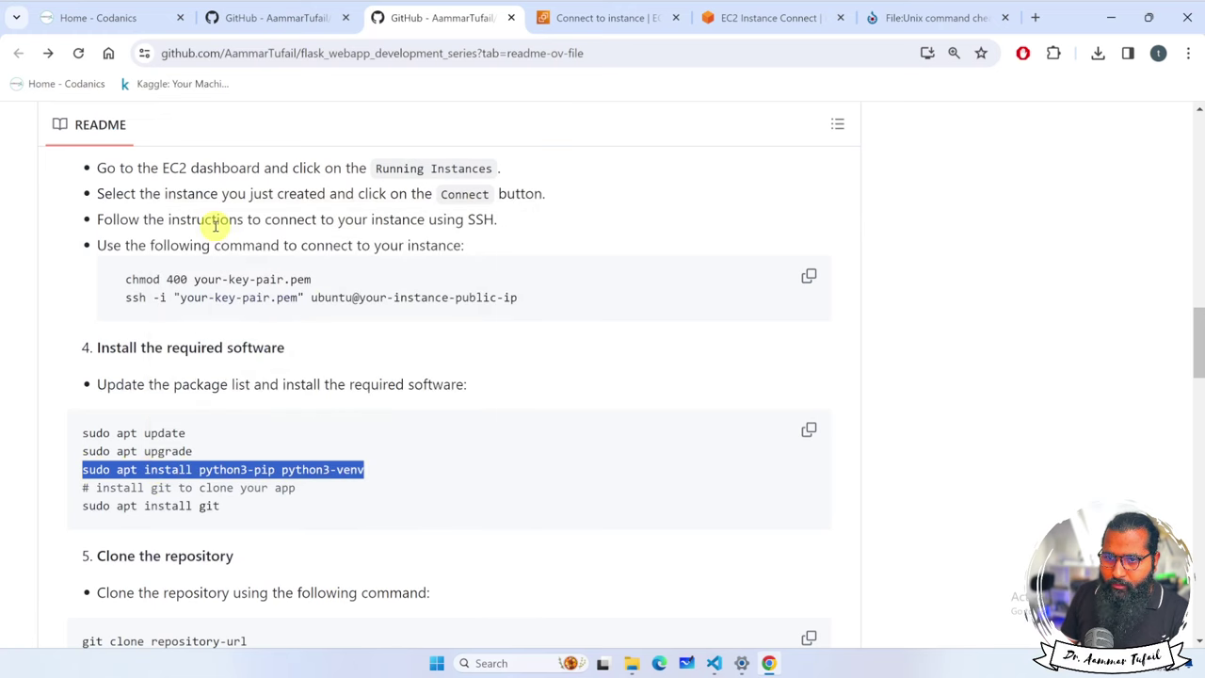
Step: Acknowledge the newer kernel notice of the upgrade in the instance's terminal and accept the preselected services for restarting
{"action": "left_click", "coordinate": [768, 18]}
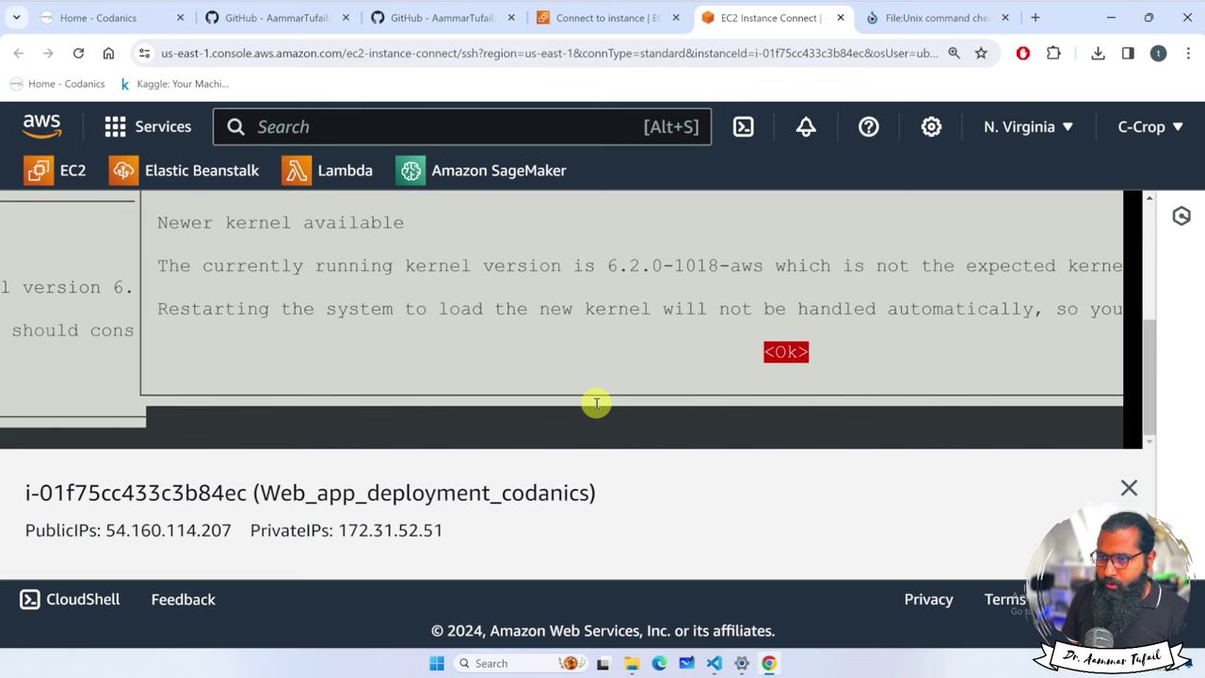
{"action": "key", "text": "Return"}
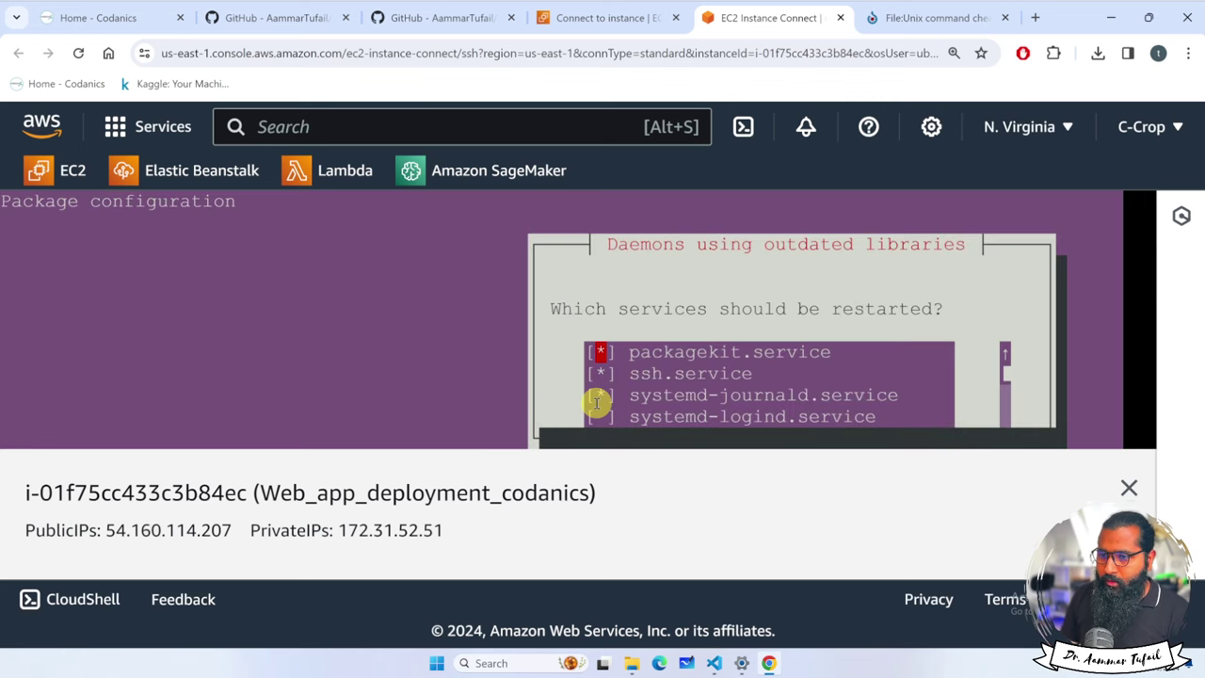
{"action": "key", "text": "Return"}
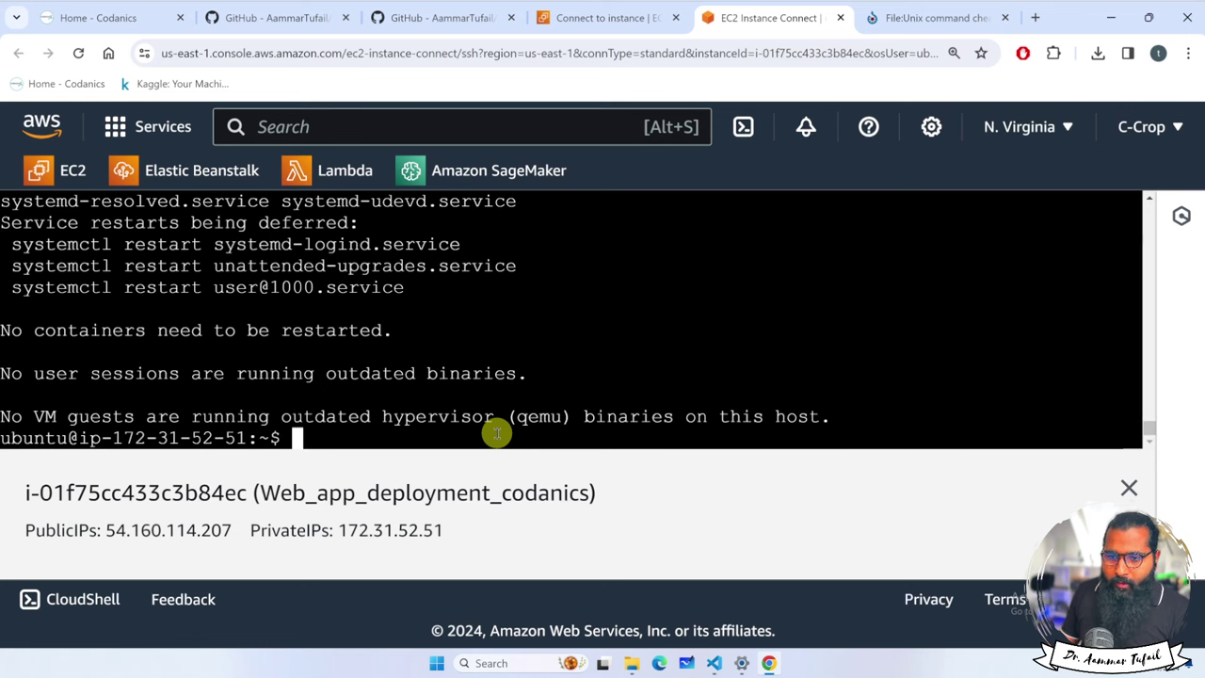
Step: Run "sudo apt install python3-pip python3-venv" at the terminal prompt and agree to continue with the installation
{"action": "key", "text": "ctrl+v"}
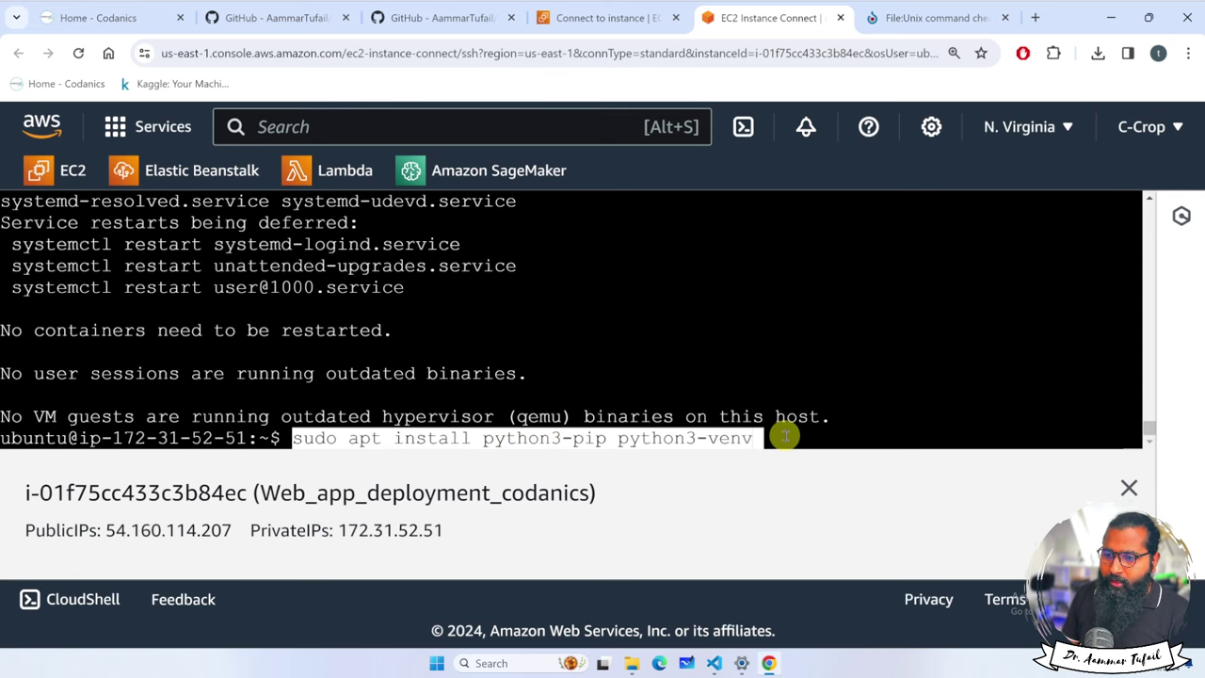
{"action": "key", "text": "Return"}
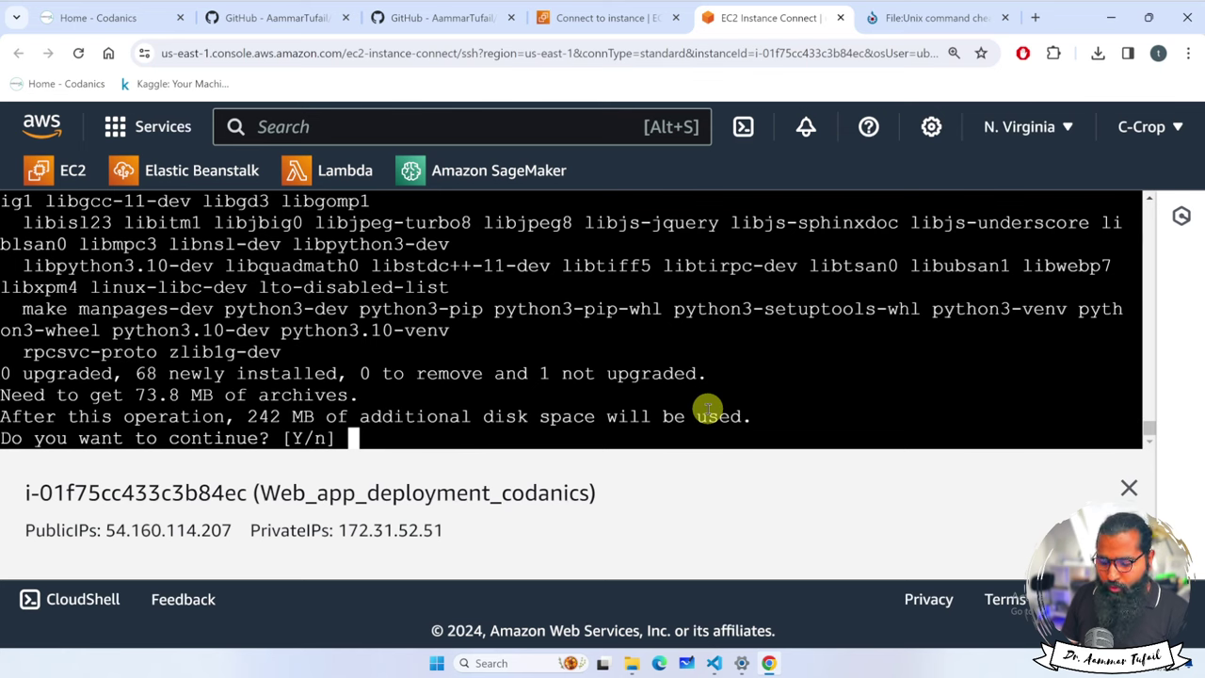
{"action": "type", "text": "y"}
{"action": "key", "text": "Return"}
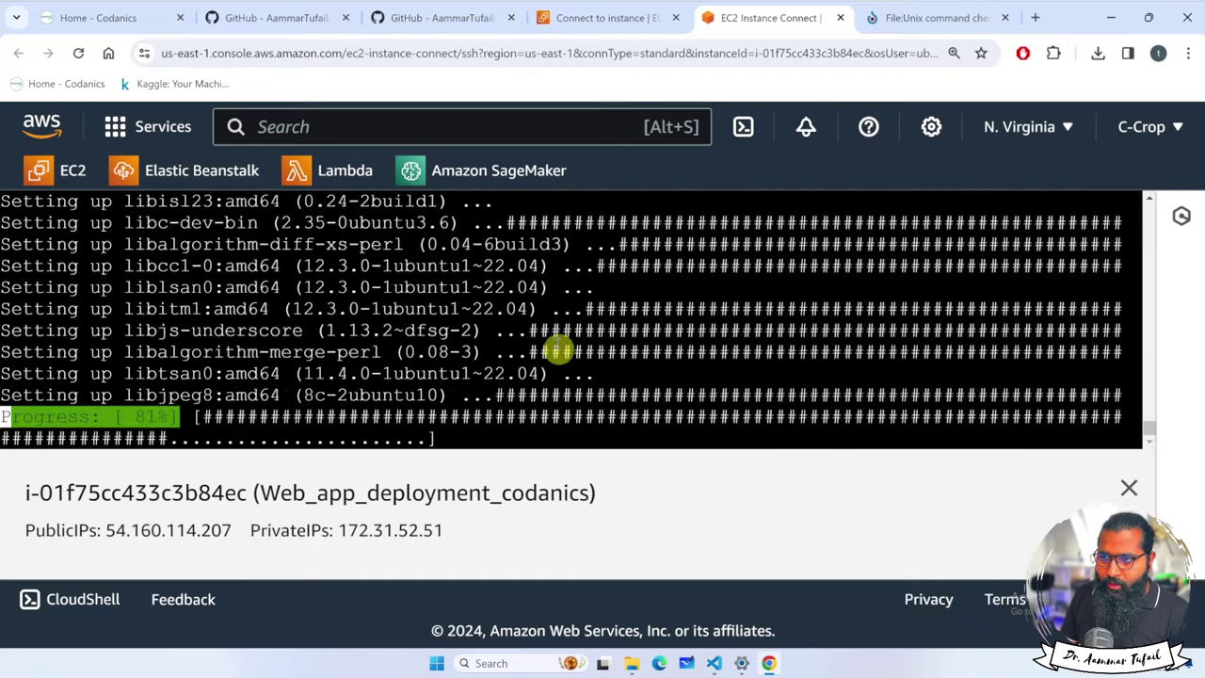
Step: Check the instance's connection details and username on the Connect to instance page
{"action": "left_click", "coordinate": [593, 17]}
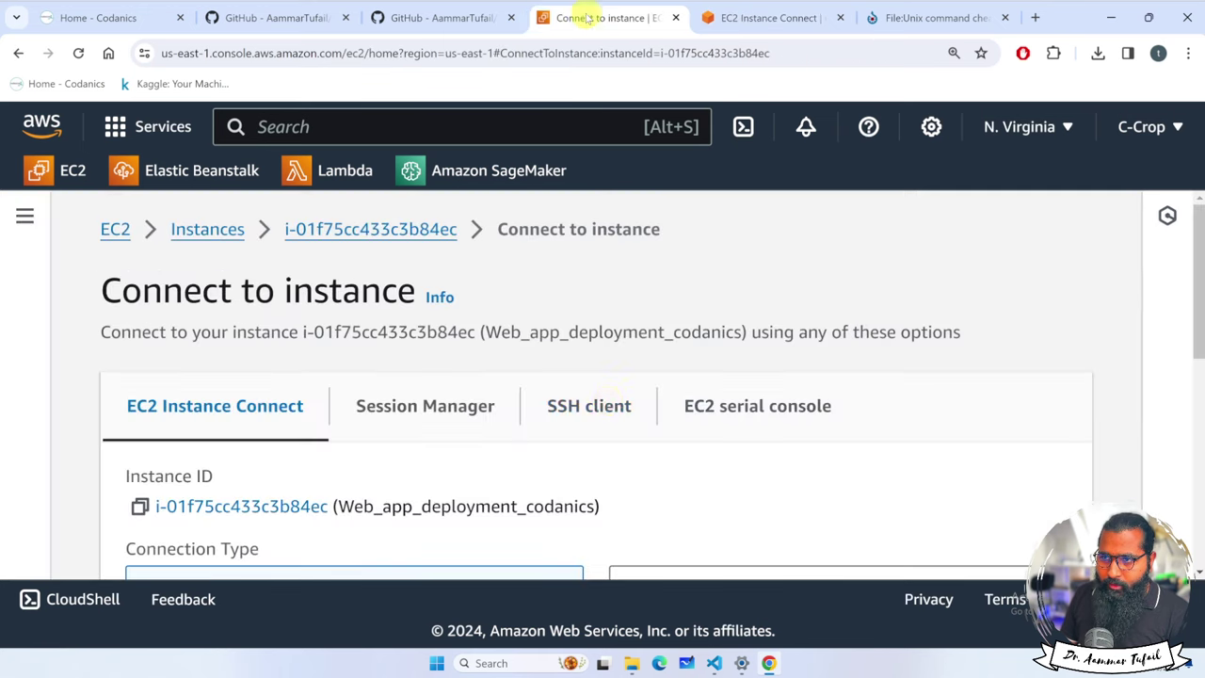
{"action": "scroll", "coordinate": [621, 460], "scroll_direction": "down", "scroll_amount": 3}
{"action": "scroll", "coordinate": [659, 470], "scroll_direction": "down", "scroll_amount": 2}
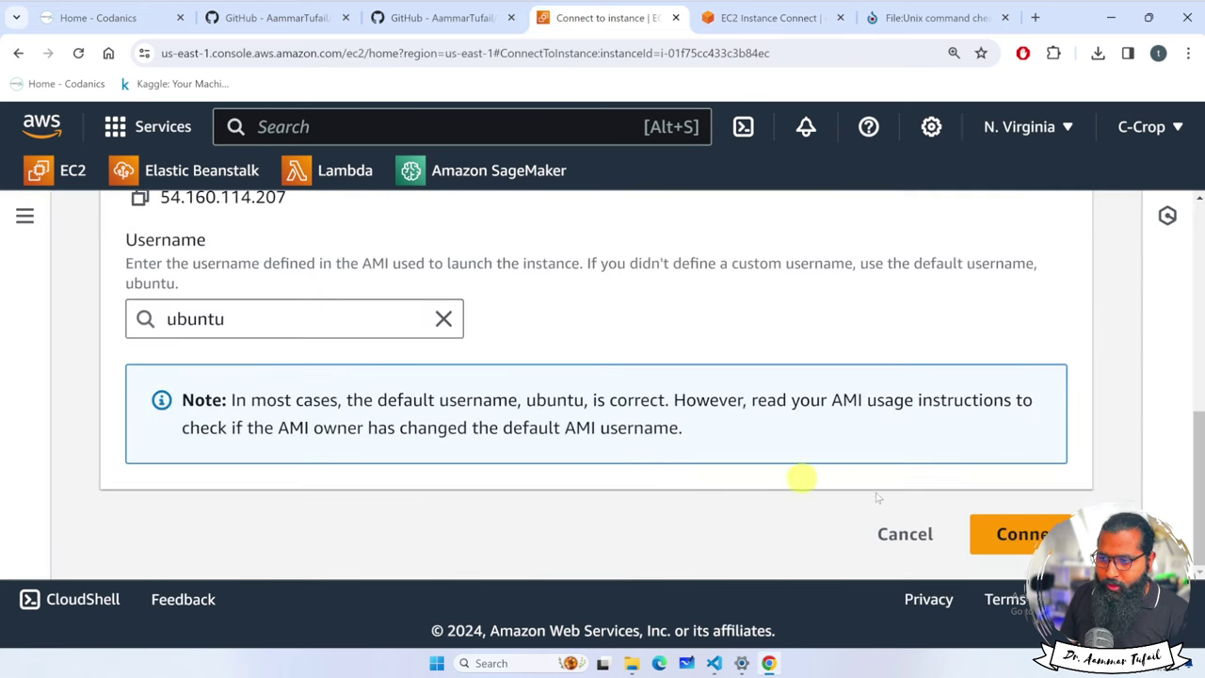
Step: Finish the Python package installation in the terminal by acknowledging the kernel notice and accepting the default service restart selection
{"action": "left_click", "coordinate": [772, 20]}
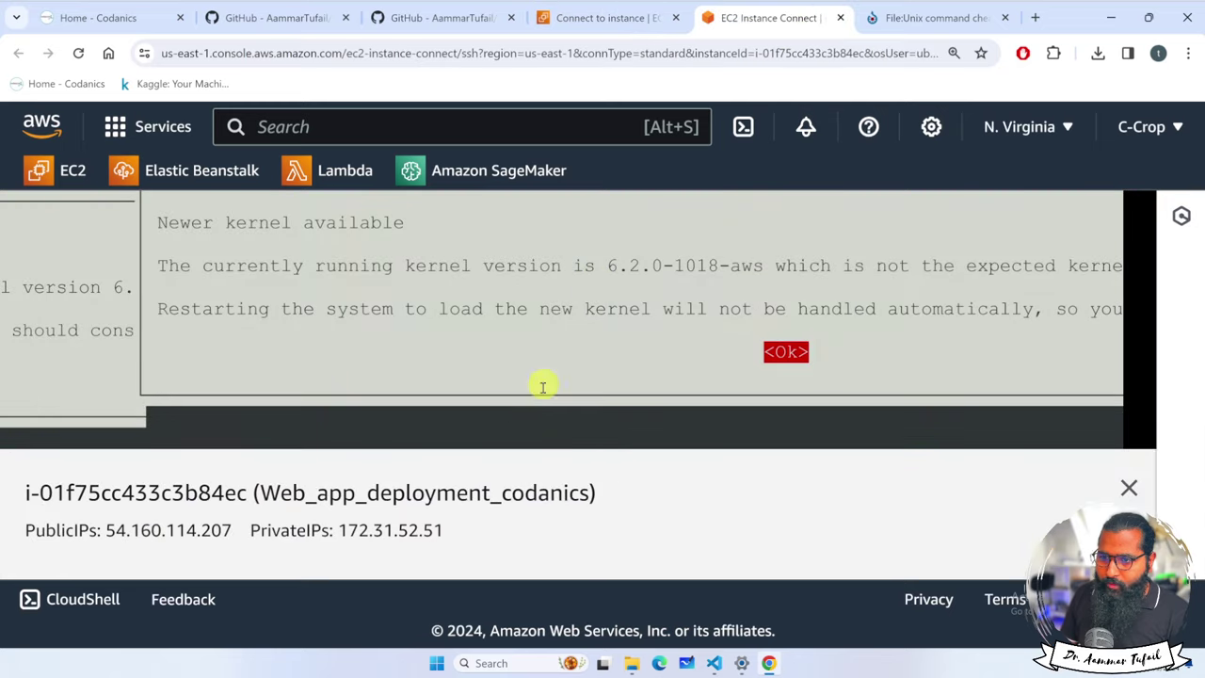
{"action": "key", "text": "Return"}
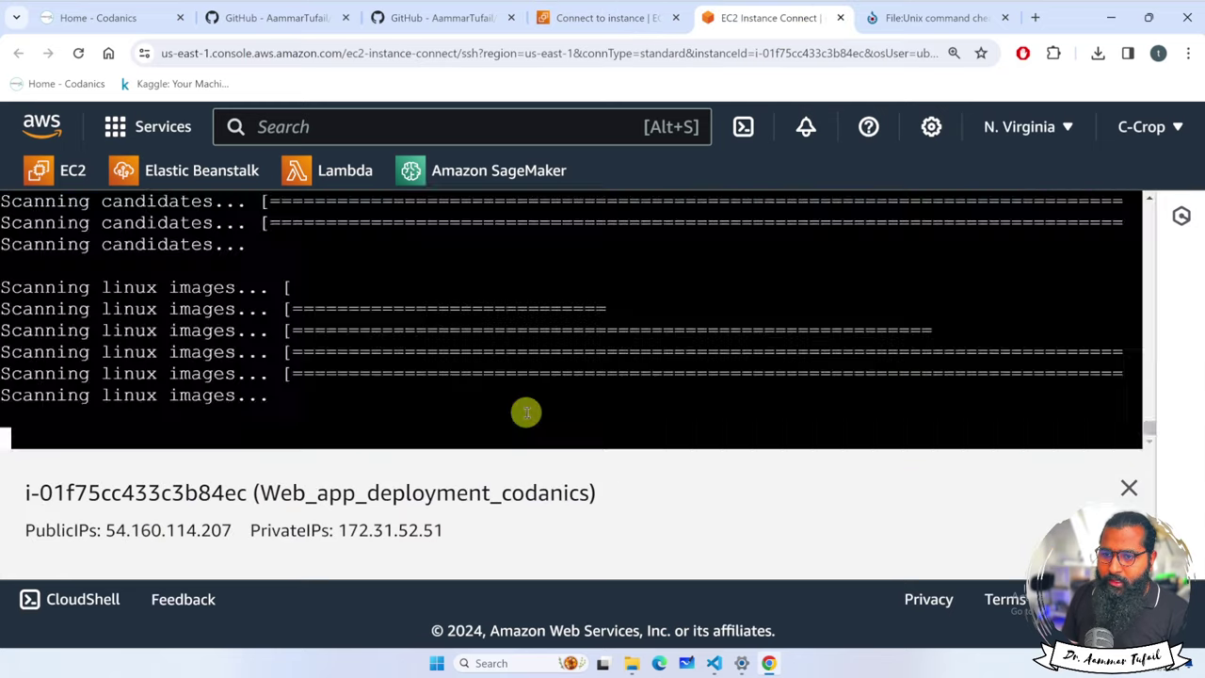
{"action": "key", "text": "Return"}
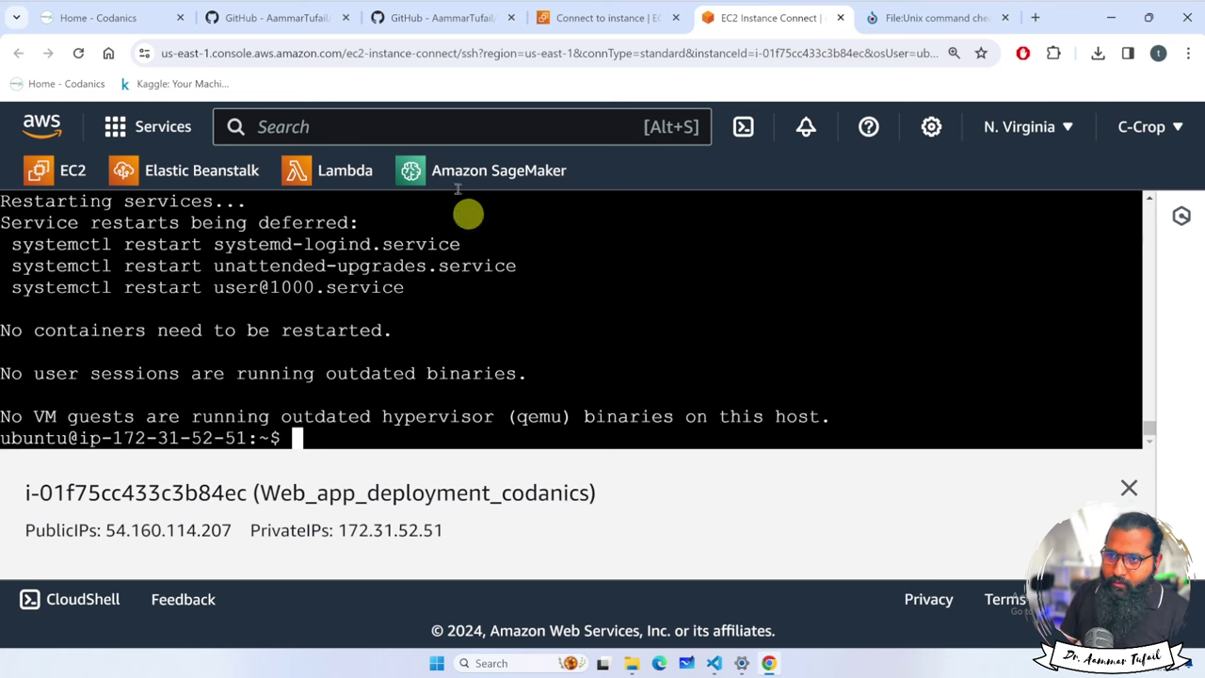
Step: Copy the command "sudo apt install git" from the README and run it in the instance's terminal
{"action": "left_click", "coordinate": [418, 19]}
{"action": "scroll", "coordinate": [275, 510], "scroll_direction": "down", "scroll_amount": 1}
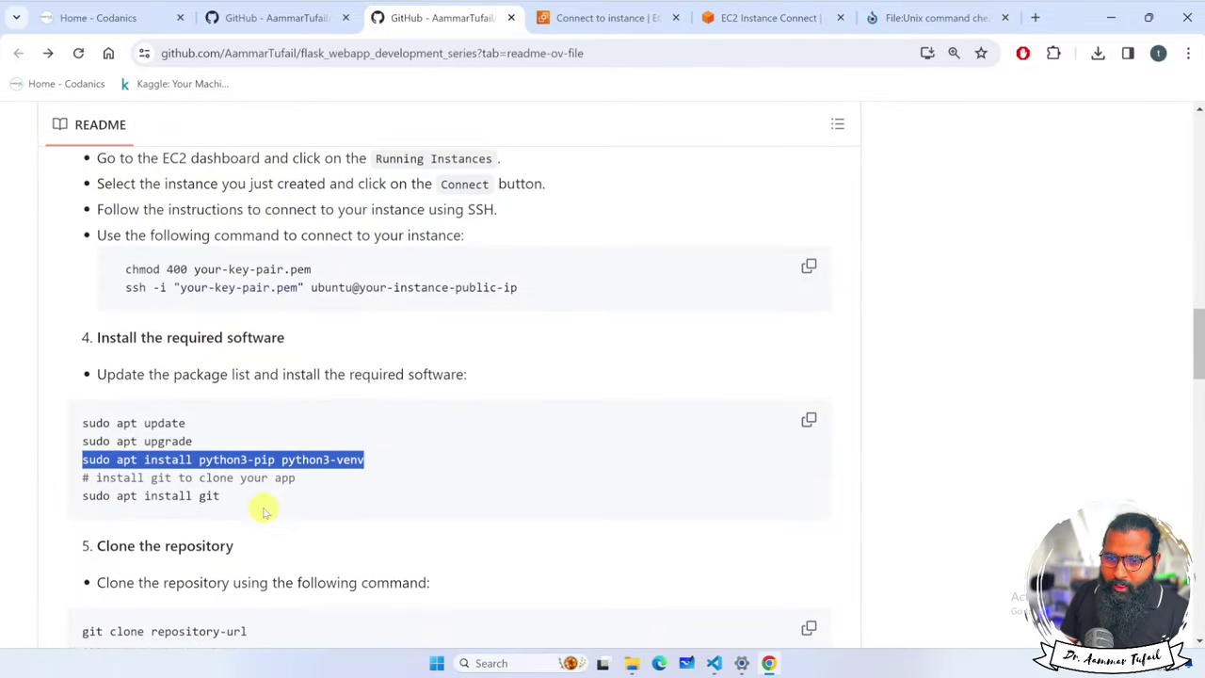
{"action": "left_click_drag", "start_coordinate": [222, 459], "coordinate": [77, 457]}
{"action": "key", "text": "ctrl+c"}
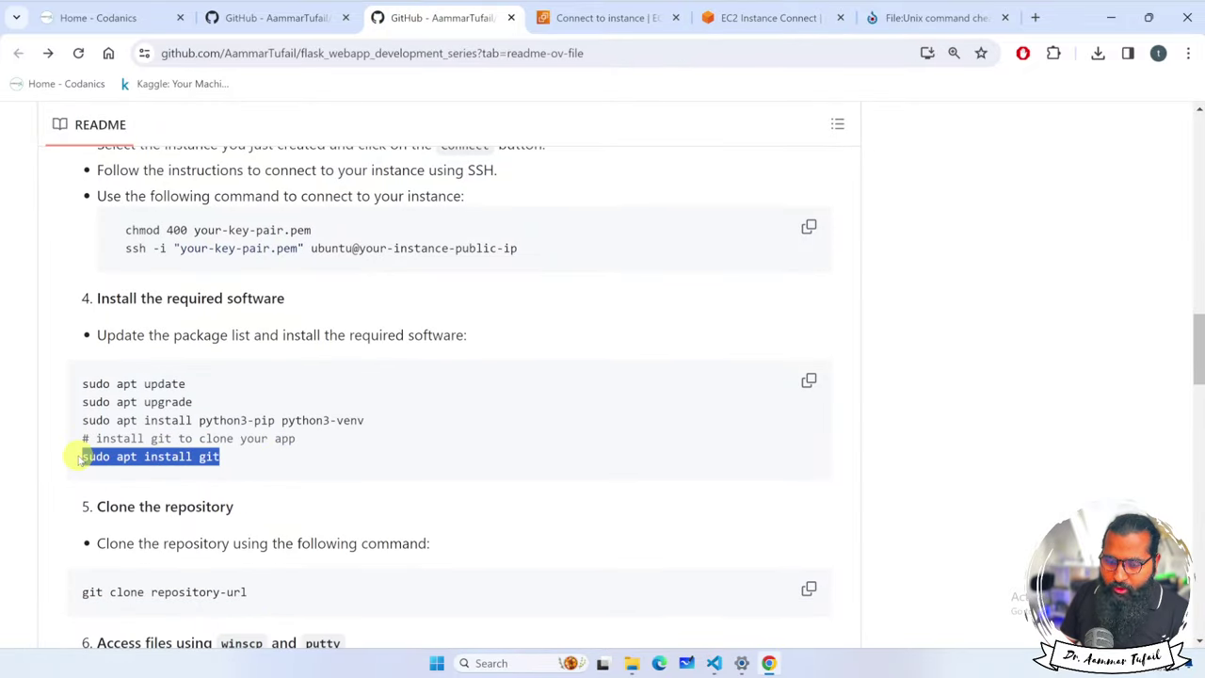
{"action": "left_click", "coordinate": [795, 18]}
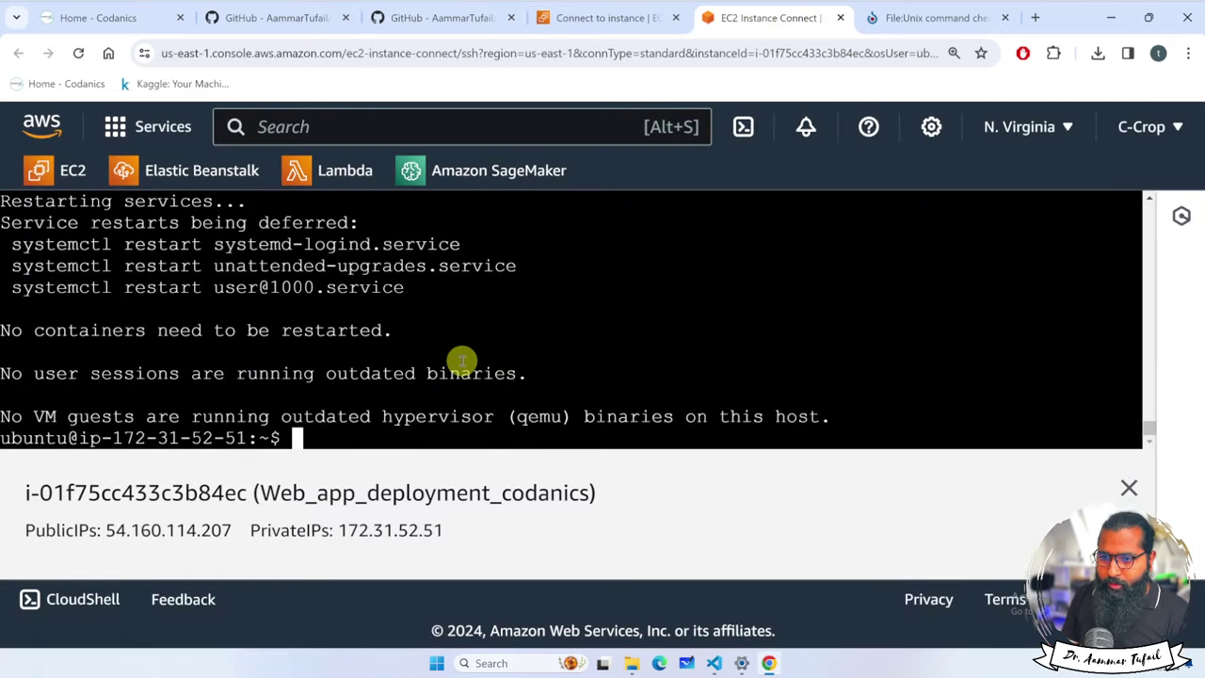
{"action": "key", "text": "ctrl+v"}
{"action": "key", "text": "Return"}
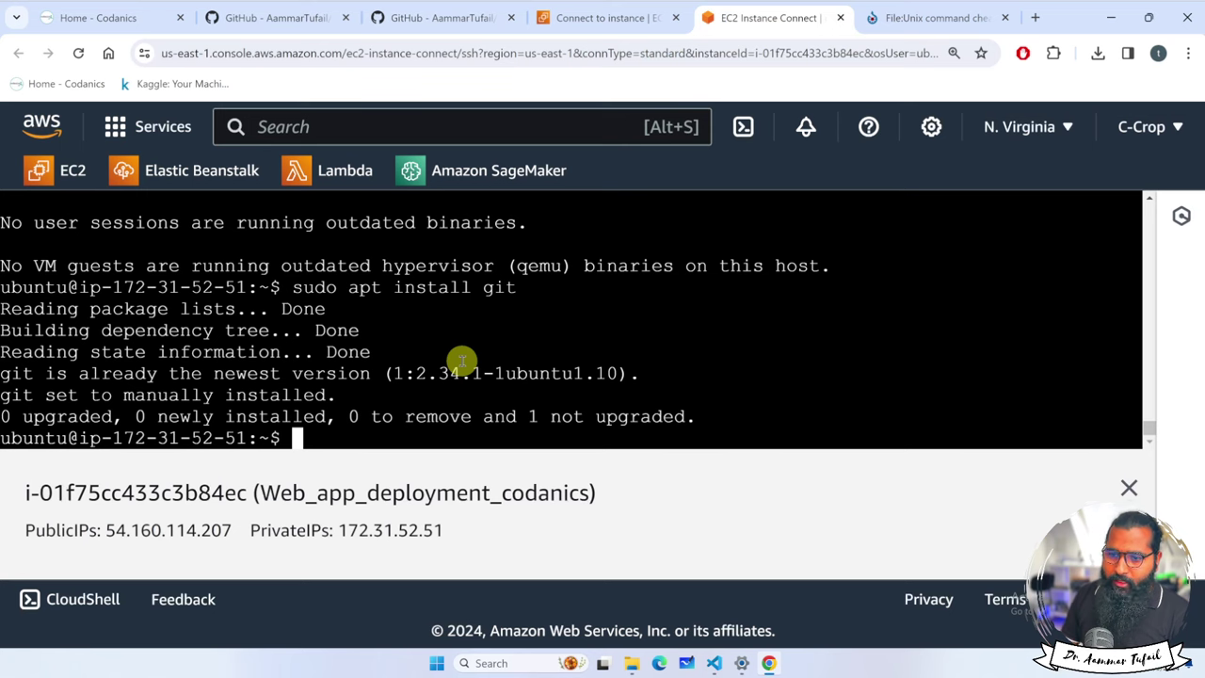
Step: Copy the HTTPS clone URL of the flask_webapp_development_series repository on GitHub
{"action": "left_click", "coordinate": [423, 18]}
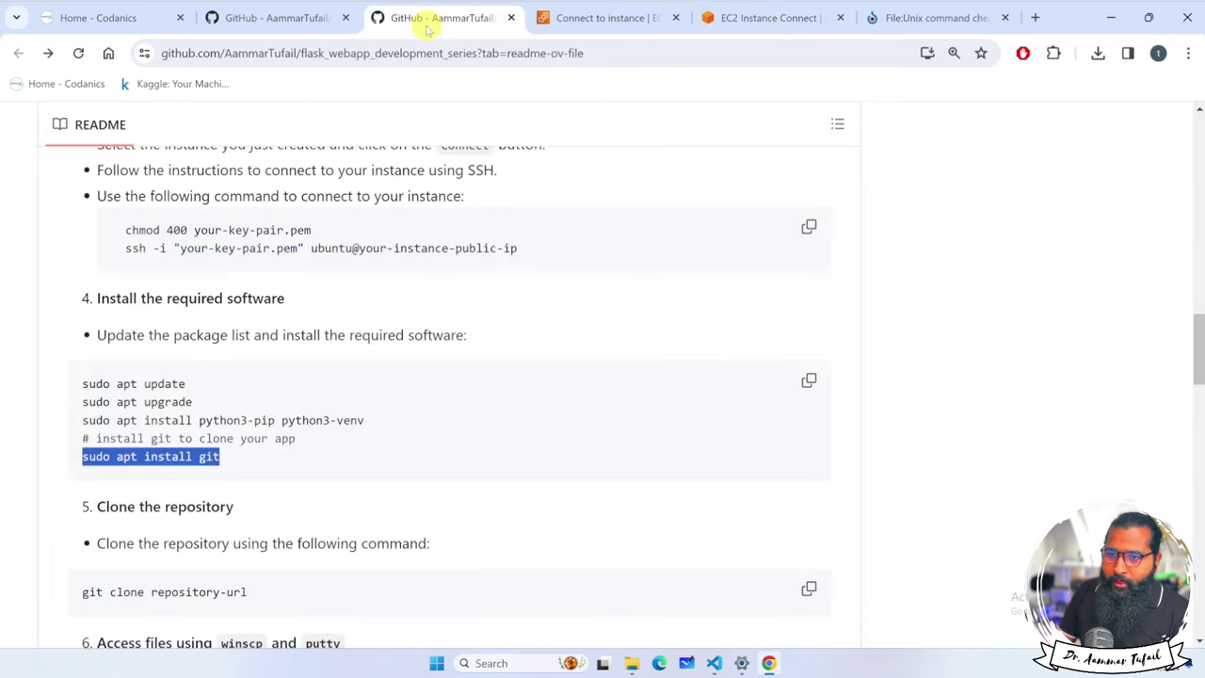
{"action": "scroll", "coordinate": [608, 435], "scroll_direction": "up", "scroll_amount": 15}
{"action": "scroll", "coordinate": [570, 438], "scroll_direction": "down", "scroll_amount": 4}
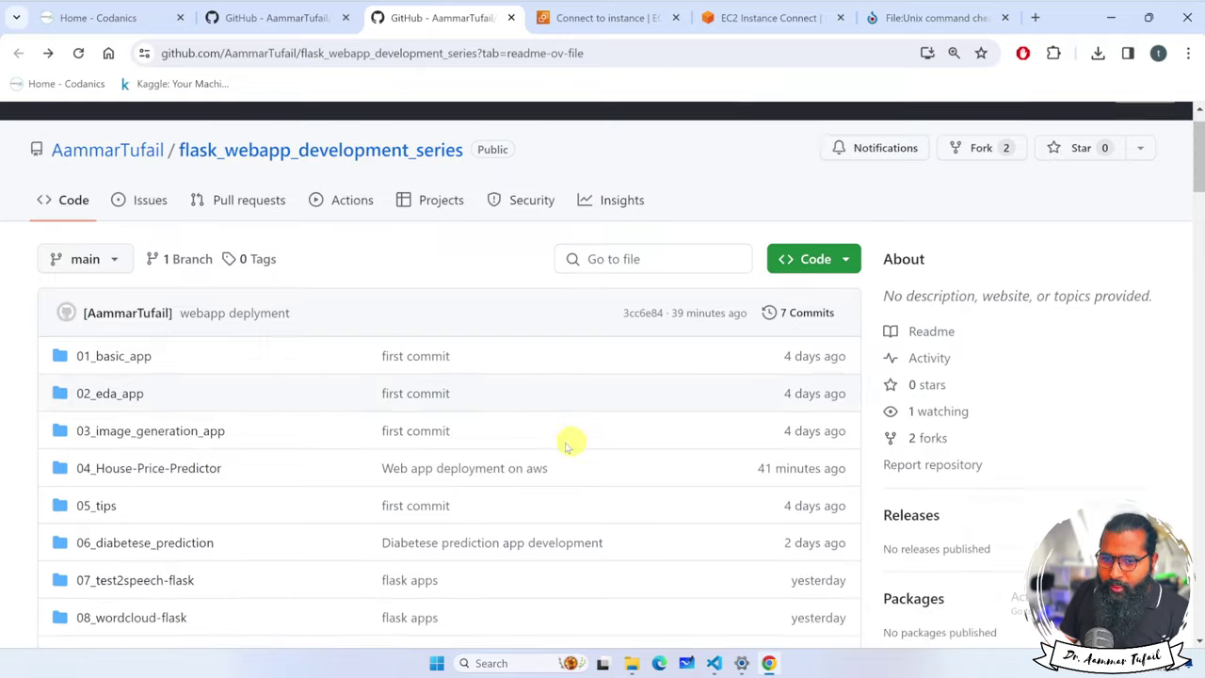
{"action": "scroll", "coordinate": [311, 311], "scroll_direction": "up", "scroll_amount": 1}
{"action": "scroll", "coordinate": [188, 221], "scroll_direction": "up", "scroll_amount": 2}
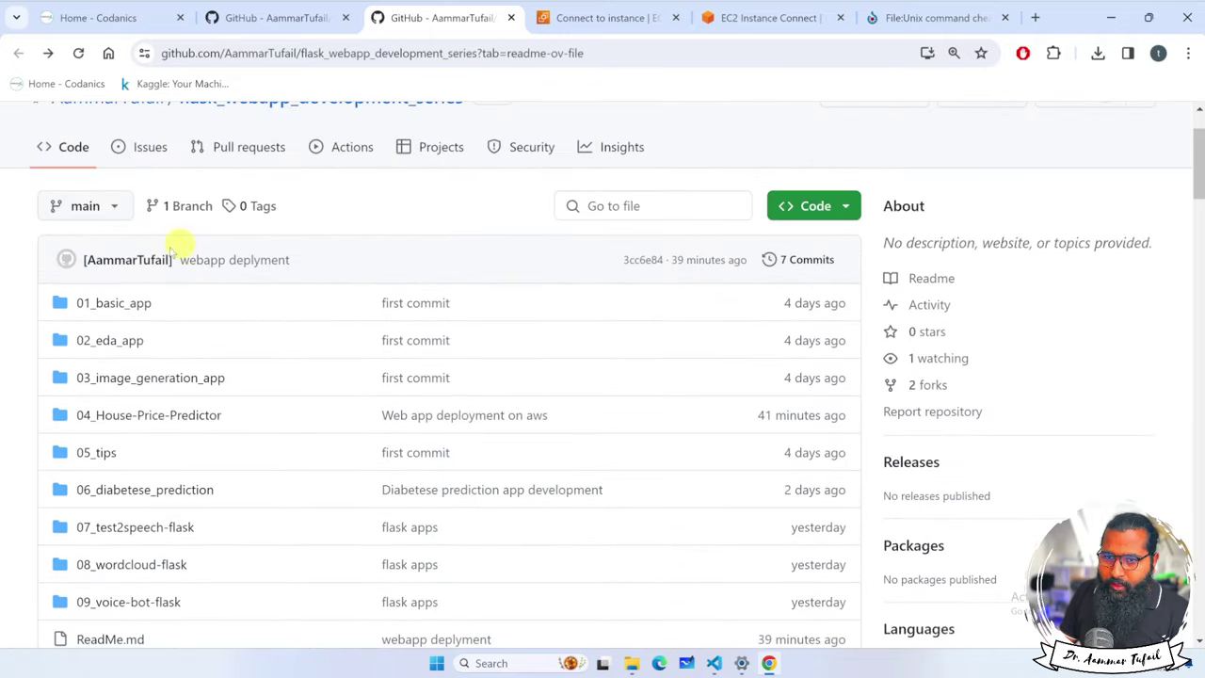
{"action": "scroll", "coordinate": [150, 296], "scroll_direction": "down", "scroll_amount": 1}
{"action": "left_click", "coordinate": [845, 179]}
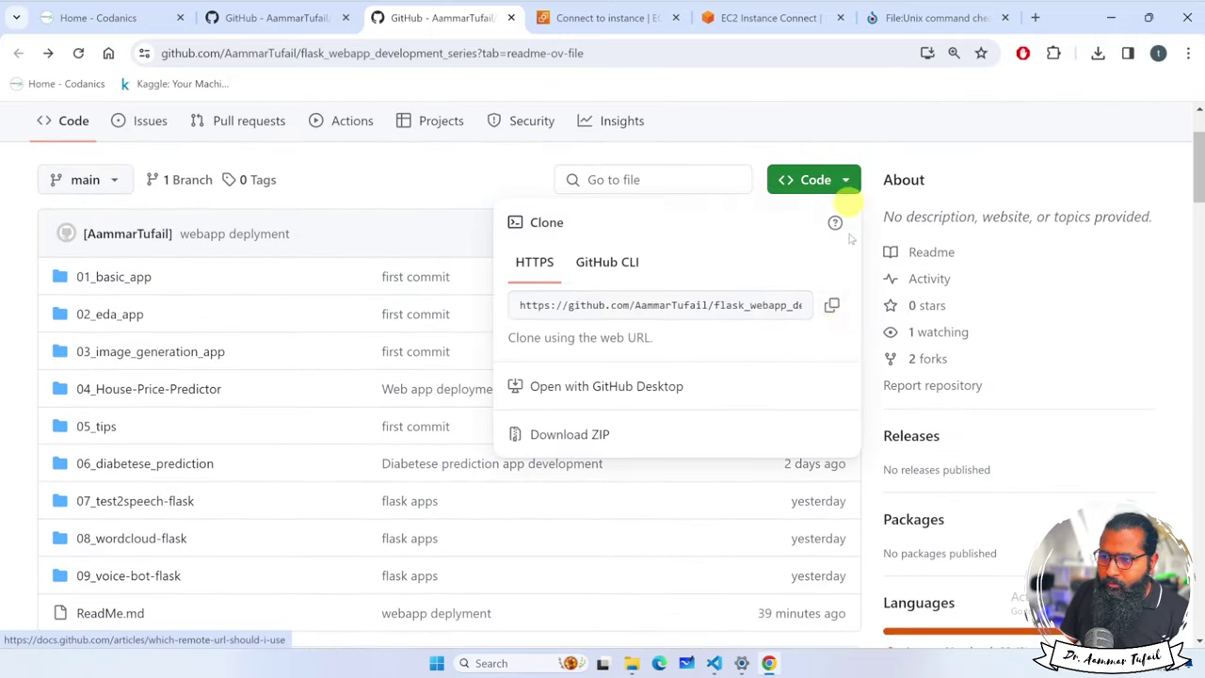
{"action": "left_click", "coordinate": [833, 307]}
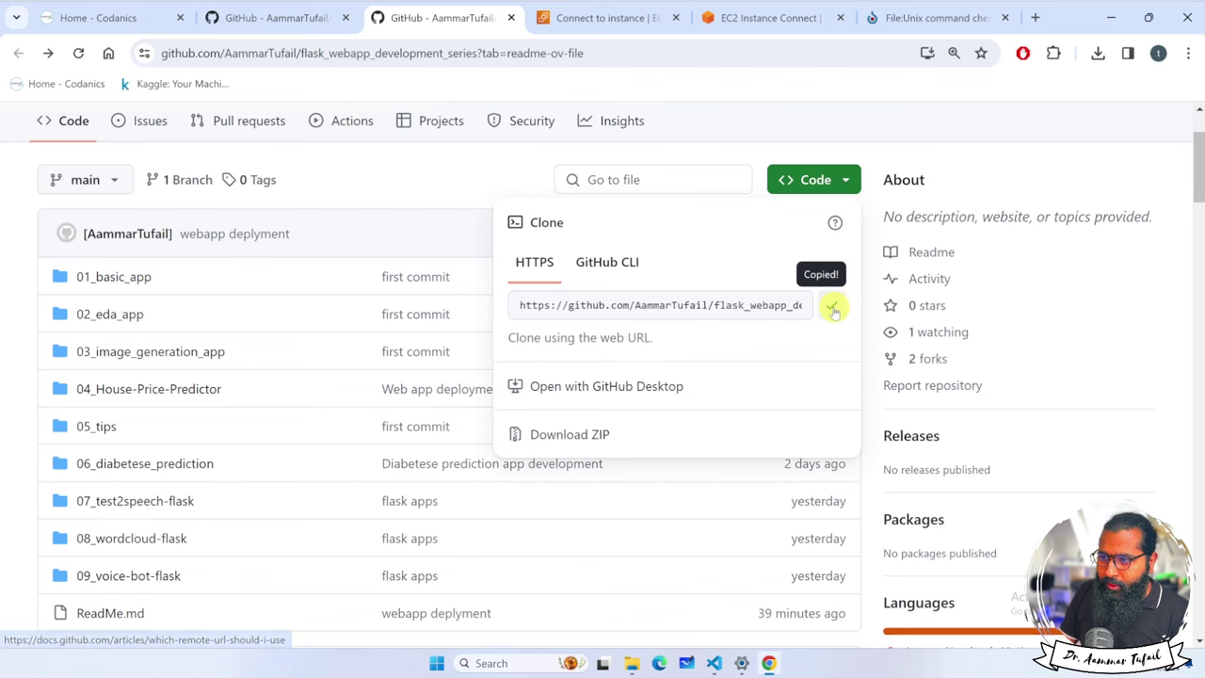
Step: Return to the instance's terminal and list the contents of the home directory with "ls"
{"action": "left_click", "coordinate": [768, 21]}
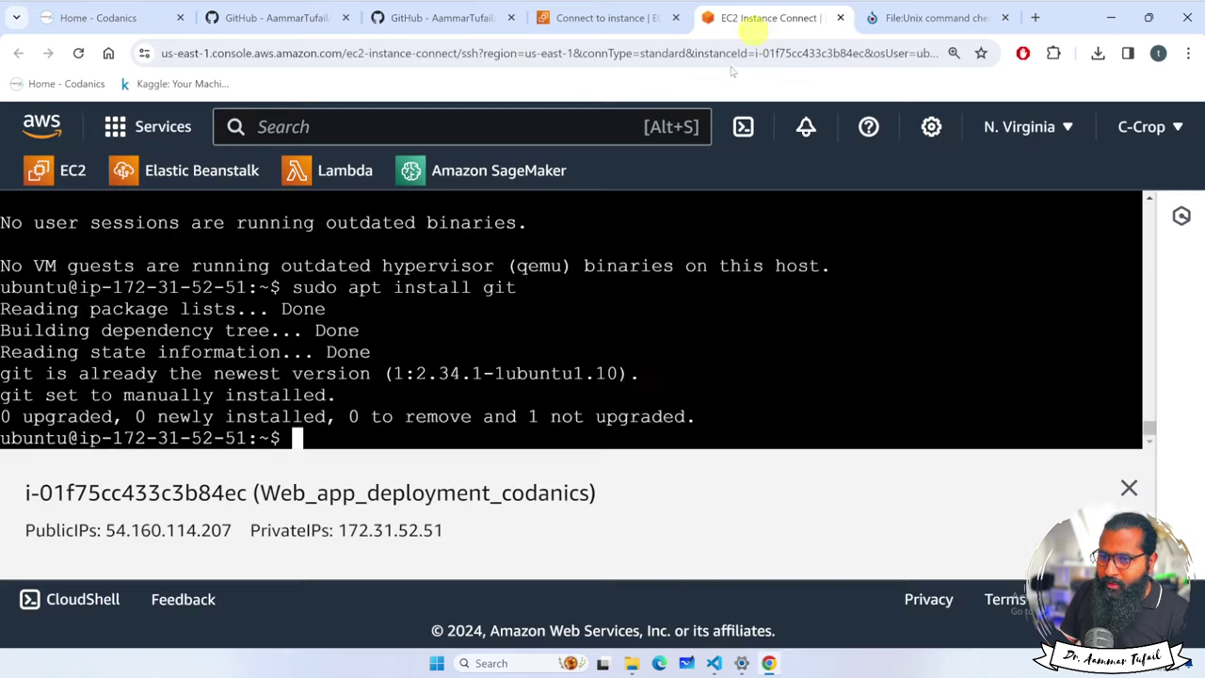
{"action": "type", "text": "ls"}
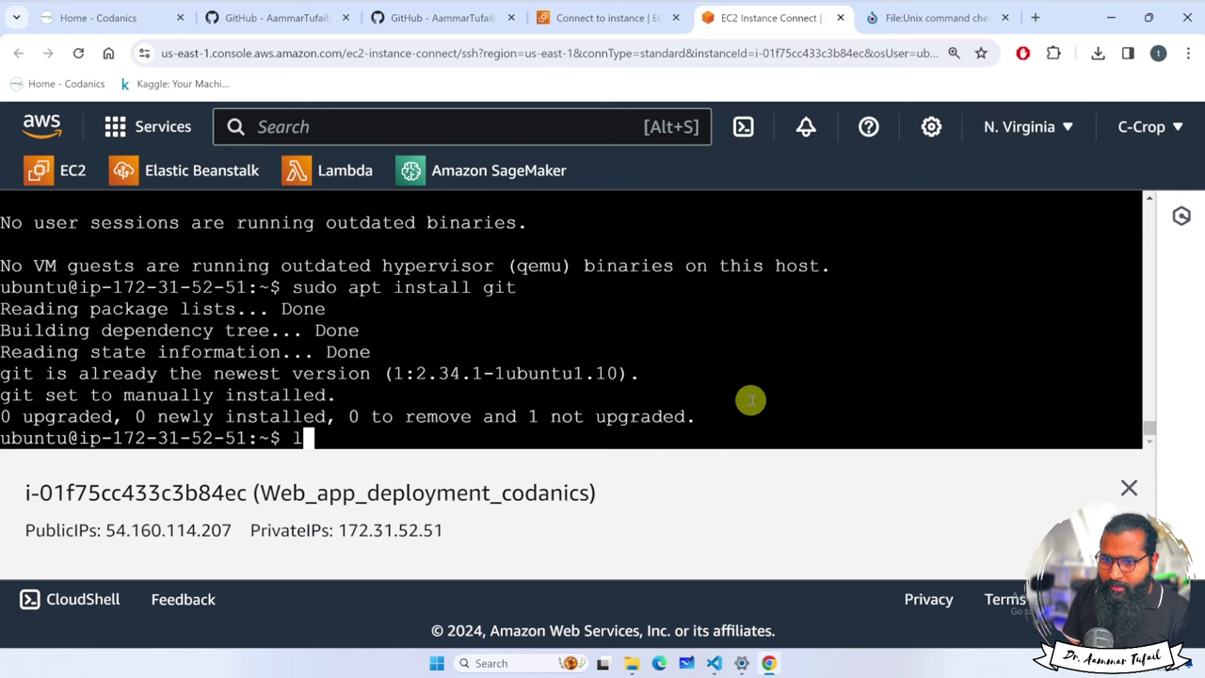
{"action": "key", "text": "Return"}
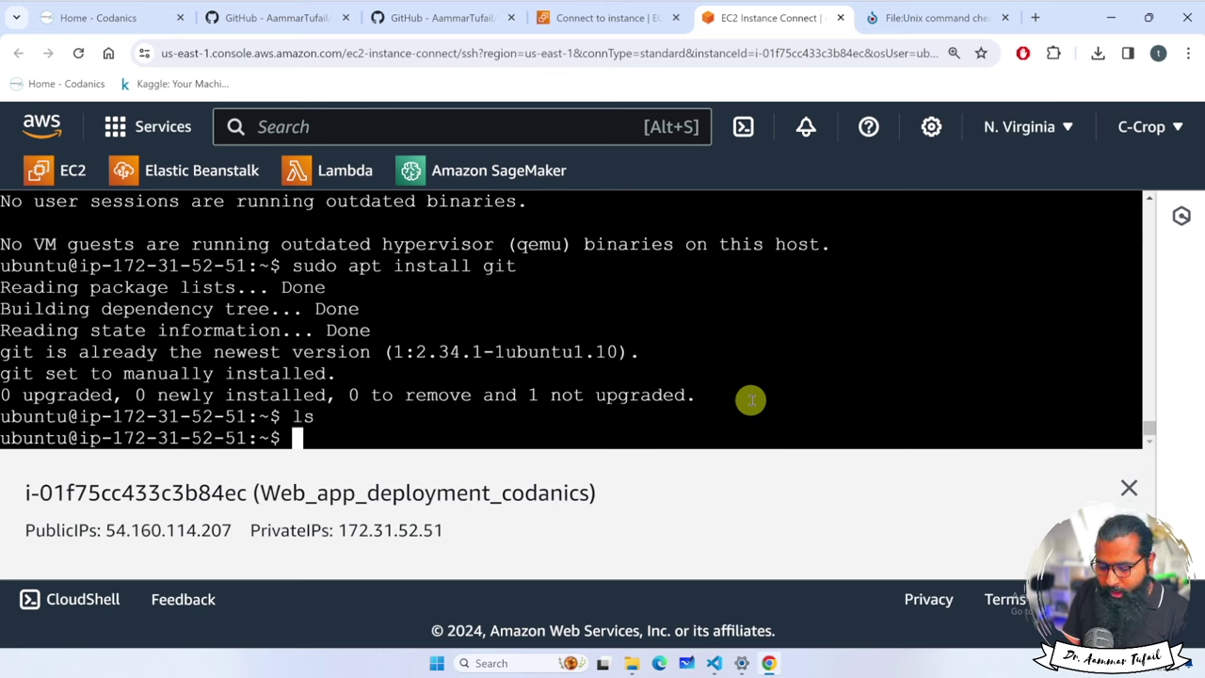
{"action": "type", "text": "mkdir"}
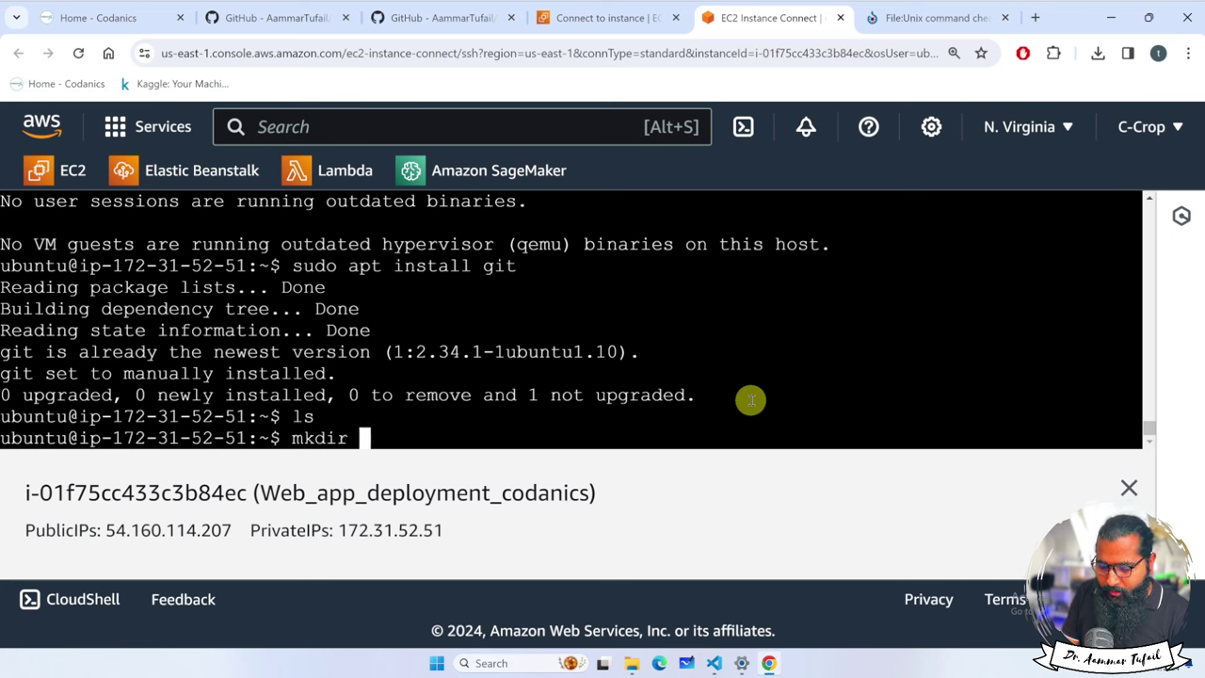
{"action": "type", "text": " flask_apps"}
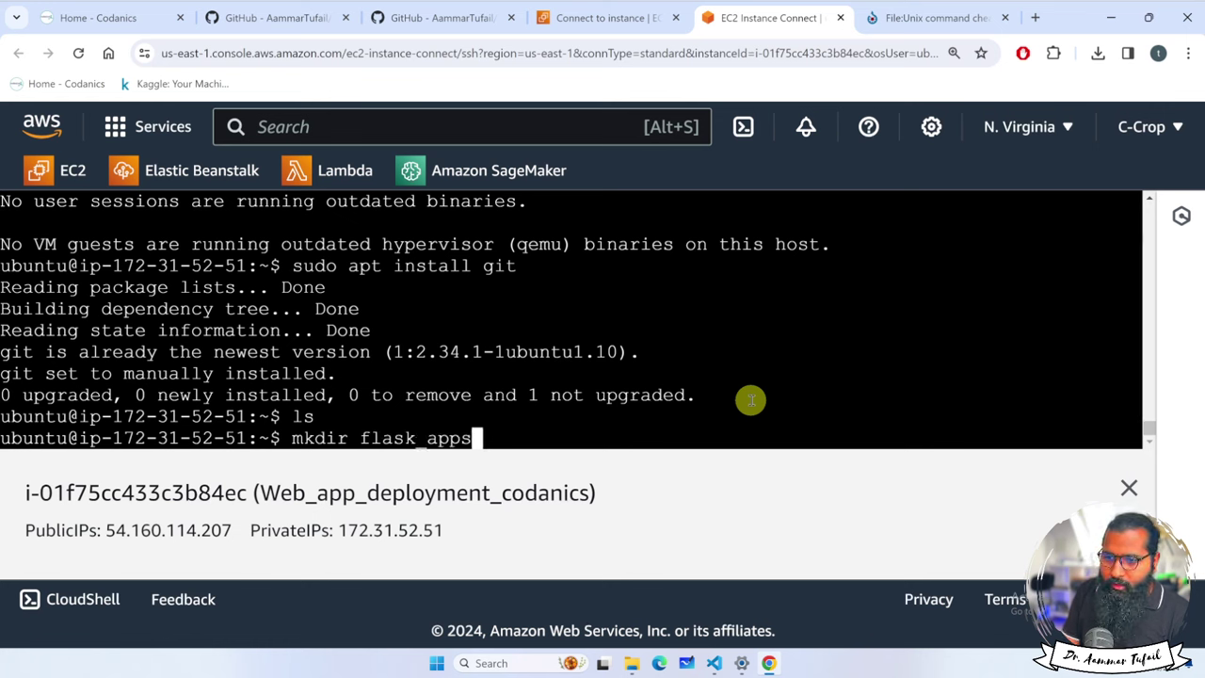
{"action": "key", "text": "BackSpace"}
{"action": "key", "text": "BackSpace"}
{"action": "key", "text": "BackSpace"}
{"action": "key", "text": "BackSpace"}
{"action": "key", "text": "BackSpace"}
{"action": "key", "text": "BackSpace"}
{"action": "key", "text": "BackSpace"}
{"action": "key", "text": "BackSpace"}
{"action": "key", "text": "BackSpace"}
{"action": "key", "text": "BackSpace"}
{"action": "key", "text": "BackSpace"}
{"action": "key", "text": "BackSpace"}
{"action": "key", "text": "BackSpace"}
{"action": "key", "text": "BackSpace"}
{"action": "key", "text": "BackSpace"}
{"action": "key", "text": "BackSpace"}
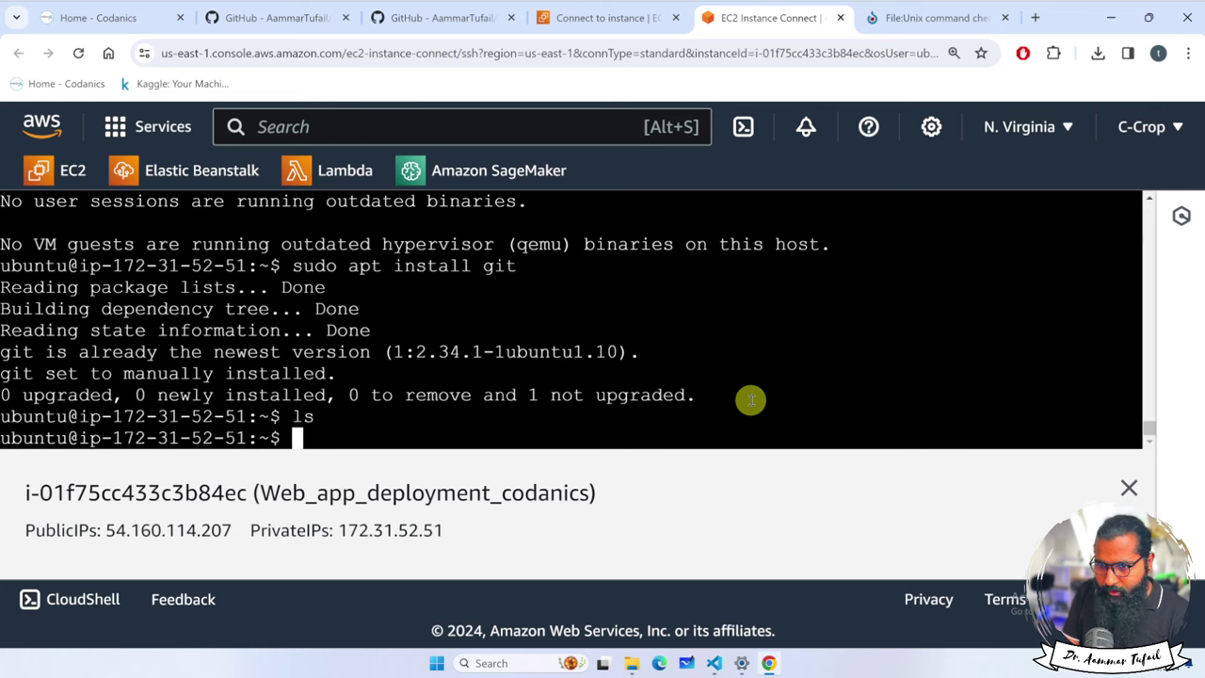
Step: Clone the flask_webapp_development_series repository into the home directory with "git clone" and the copied URL
{"action": "type", "text": "git "}
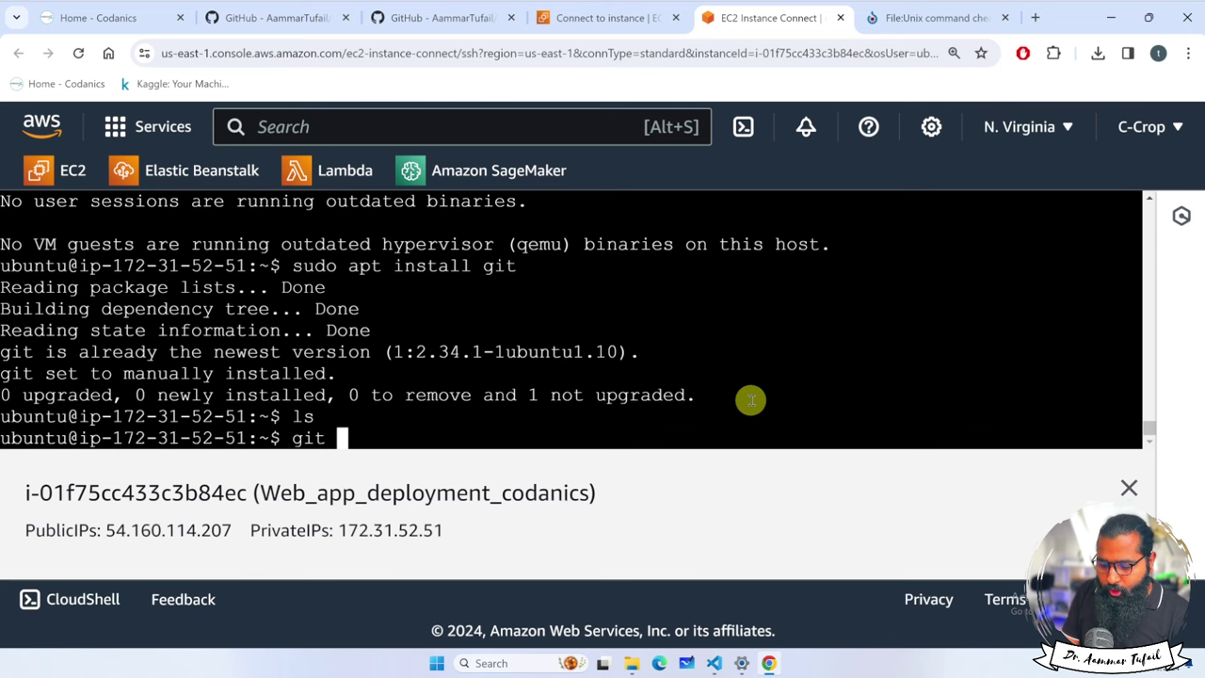
{"action": "type", "text": "co"}
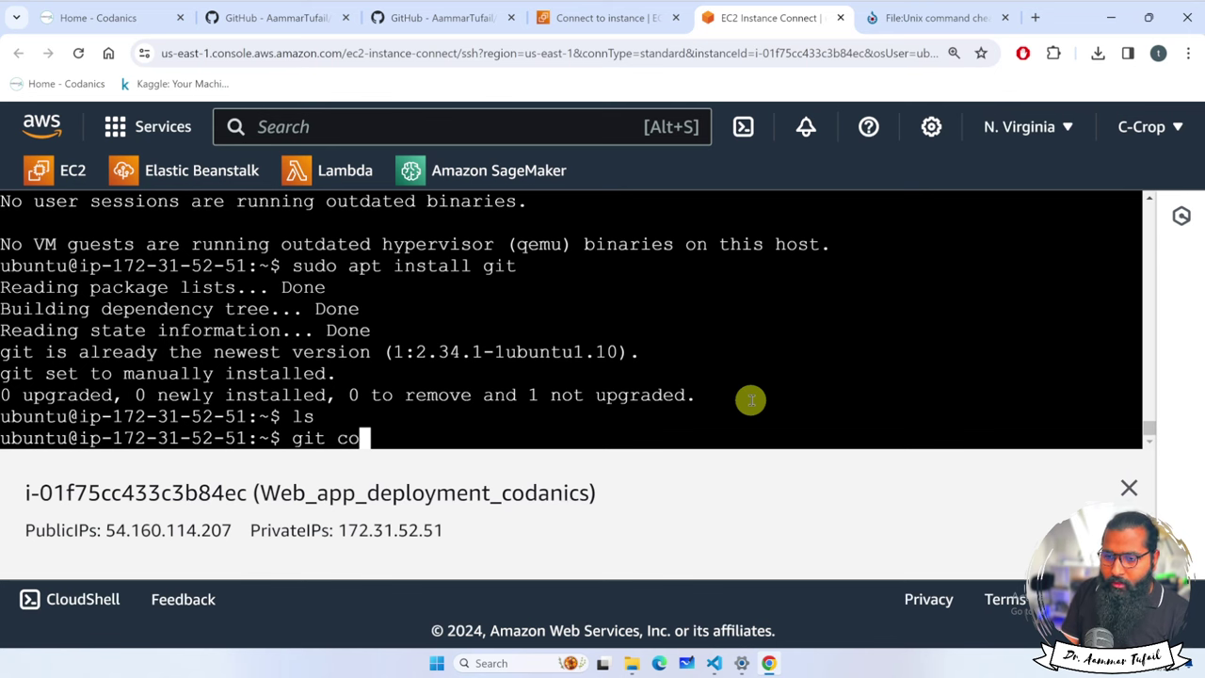
{"action": "key", "text": "BackSpace"}
{"action": "type", "text": "lone"}
{"action": "key", "text": "ctrl+v"}
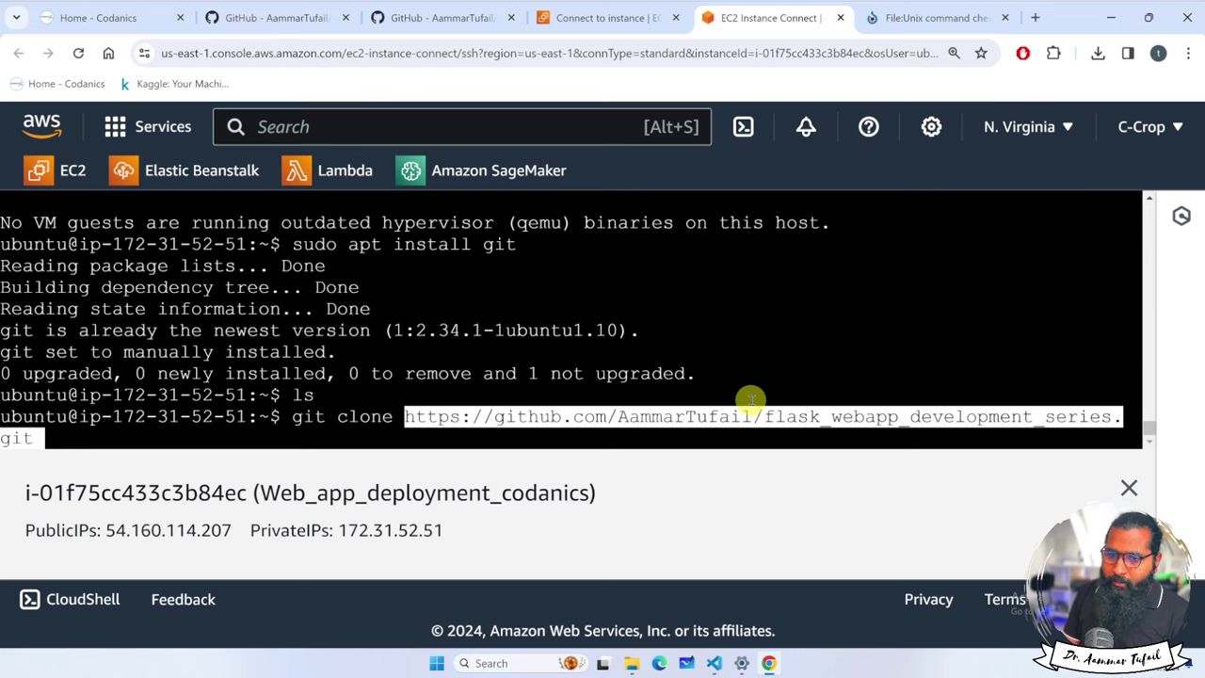
{"action": "key", "text": "Return"}
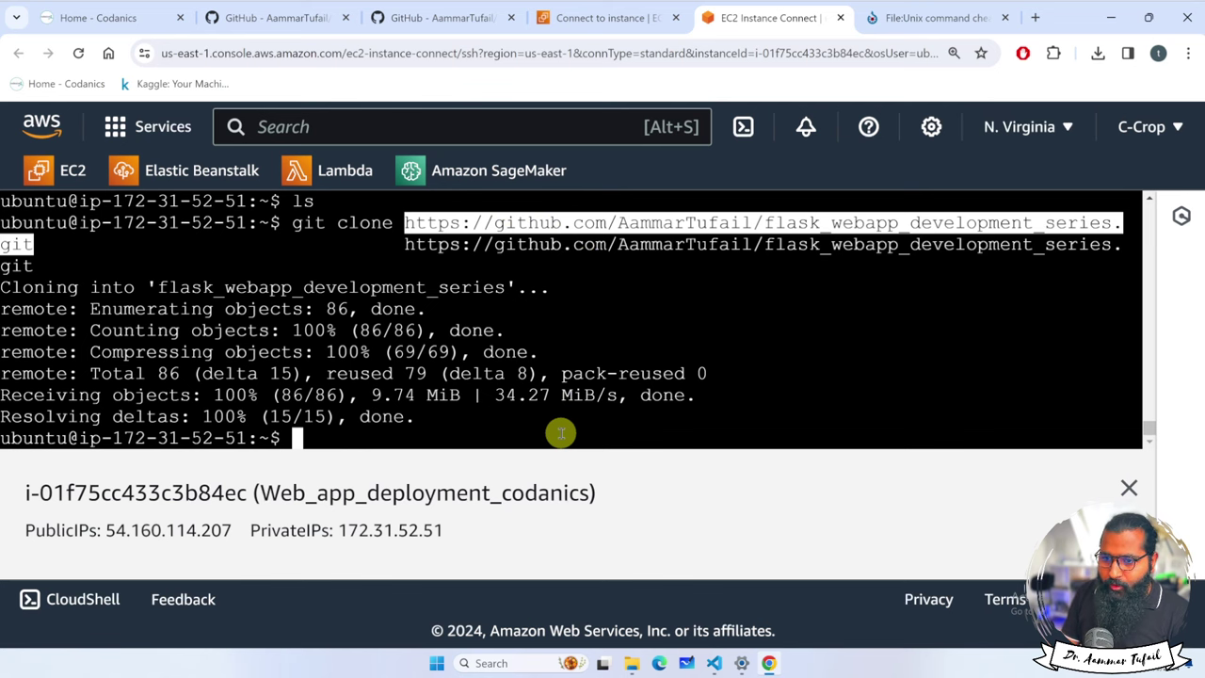
Step: List the home directory and change into the cloned flask_webapp_development_series folder
{"action": "type", "text": "ls"}
{"action": "key", "text": "Return"}
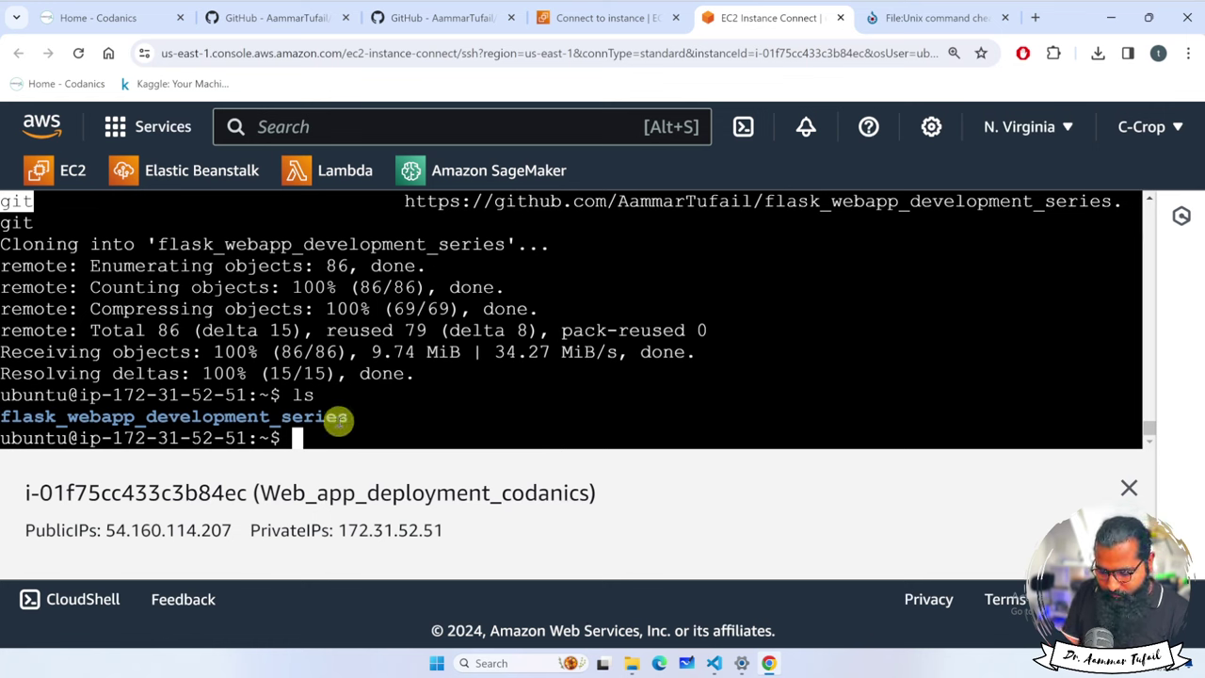
{"action": "type", "text": "cd flask"}
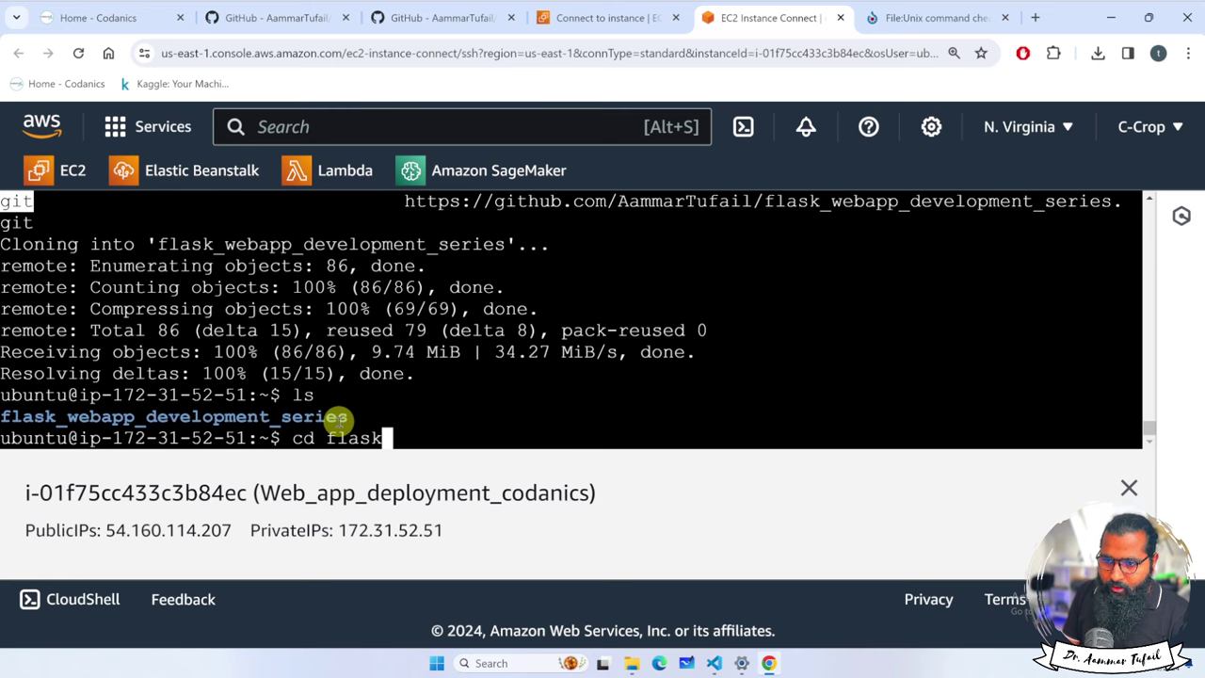
{"action": "key", "text": "Tab"}
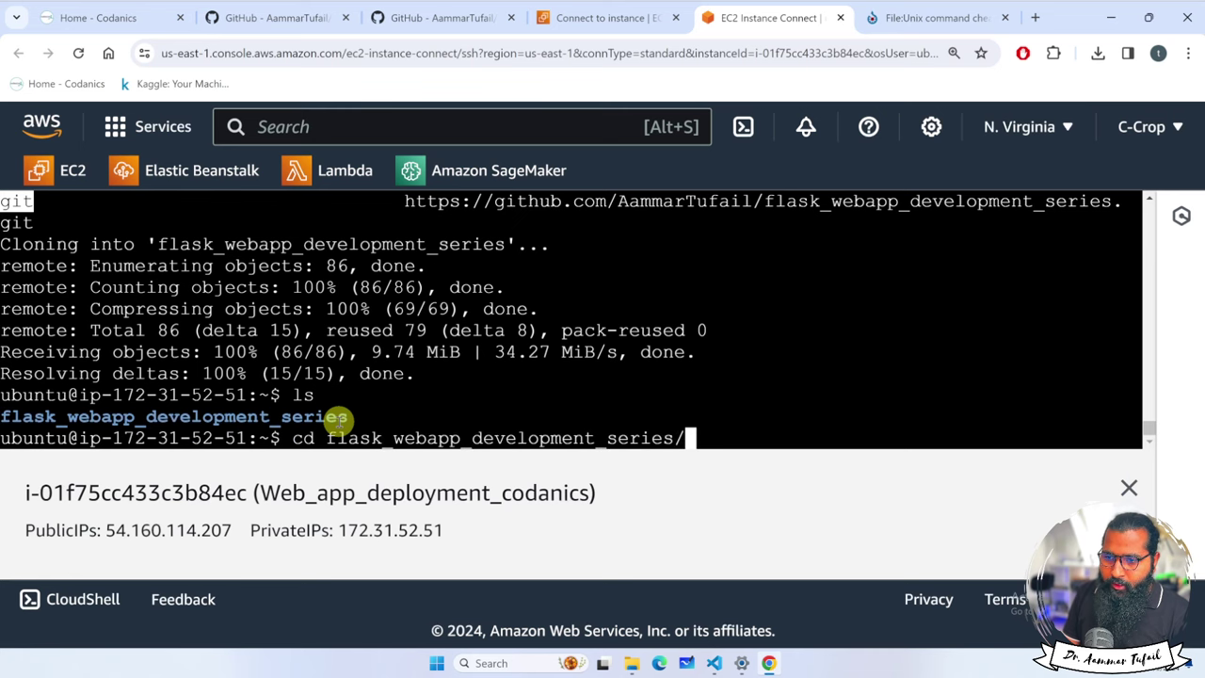
{"action": "key", "text": "Return"}
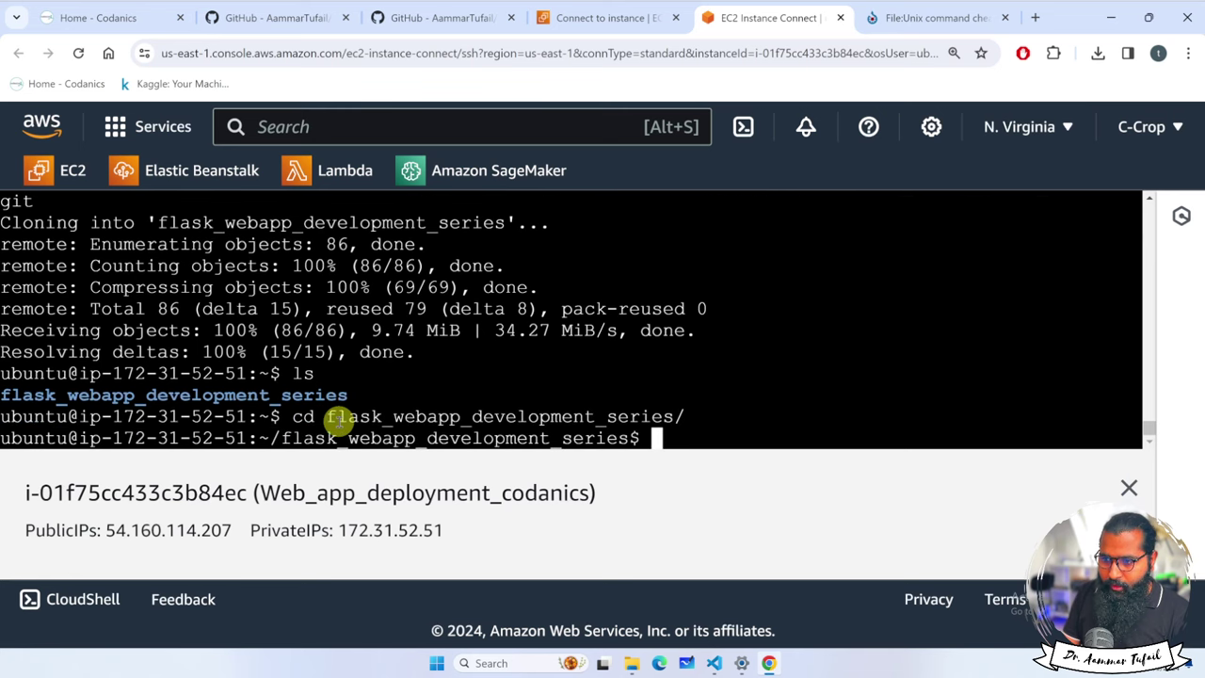
Step: List the cloned repository's contents with "ls" and "ls -l" and review its app folders
{"action": "type", "text": "l"}
{"action": "type", "text": "s"}
{"action": "key", "text": "Return"}
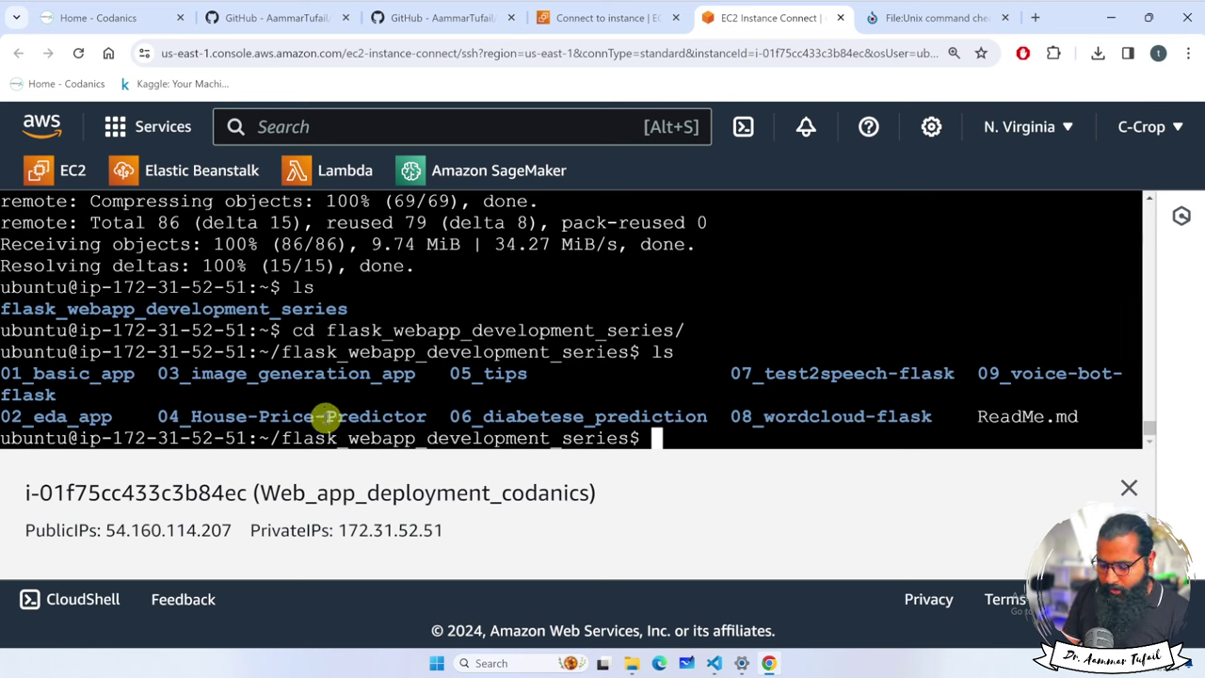
{"action": "type", "text": "ls -"}
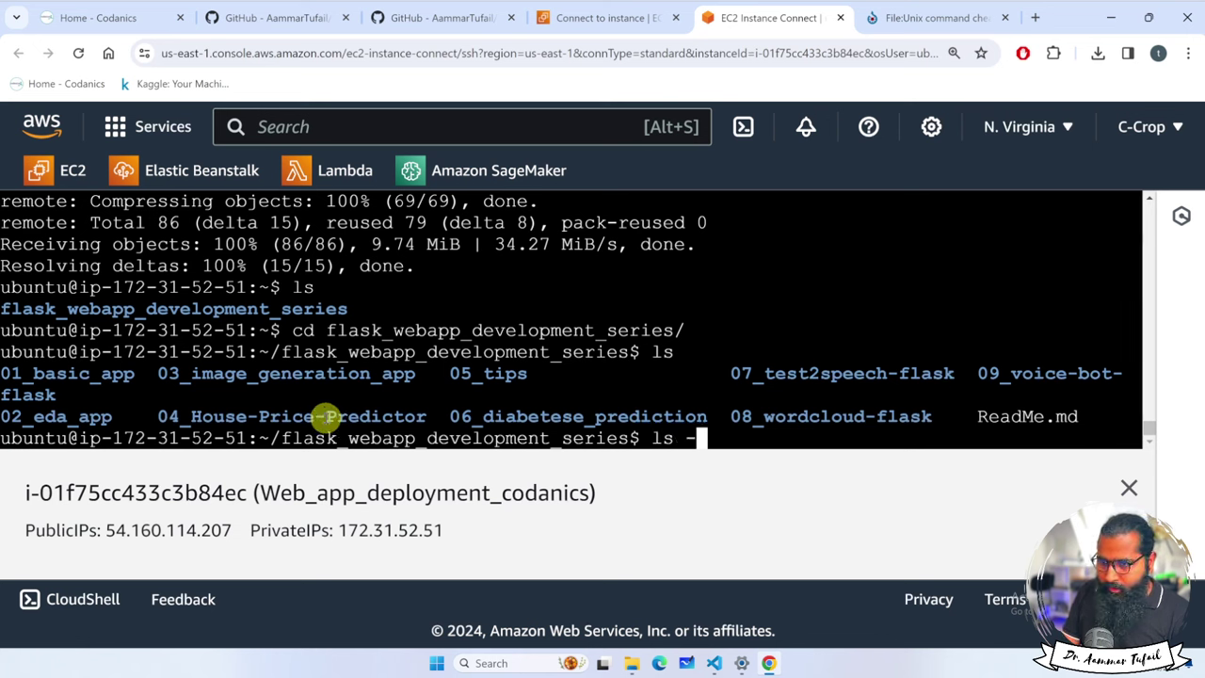
{"action": "type", "text": "l"}
{"action": "key", "text": "Return"}
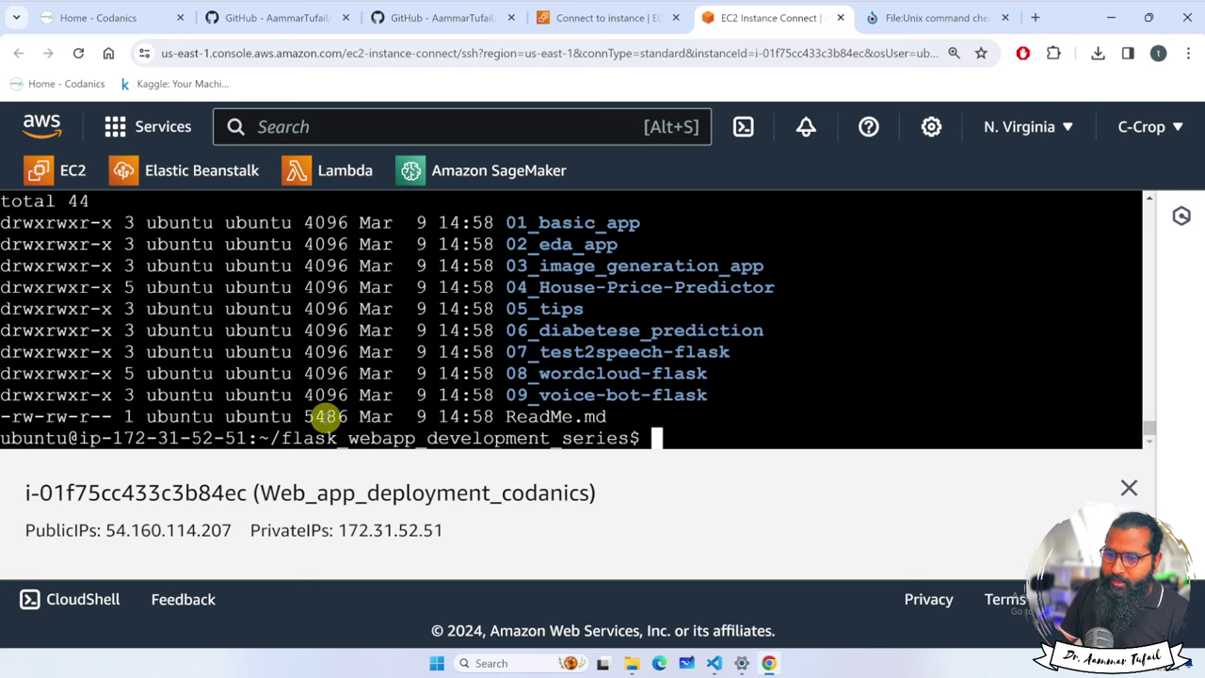
{"action": "scroll", "coordinate": [478, 344], "scroll_direction": "up", "scroll_amount": 2}
{"action": "scroll", "coordinate": [479, 344], "scroll_direction": "down", "scroll_amount": 1}
{"action": "scroll", "coordinate": [574, 334], "scroll_direction": "down", "scroll_amount": 1}
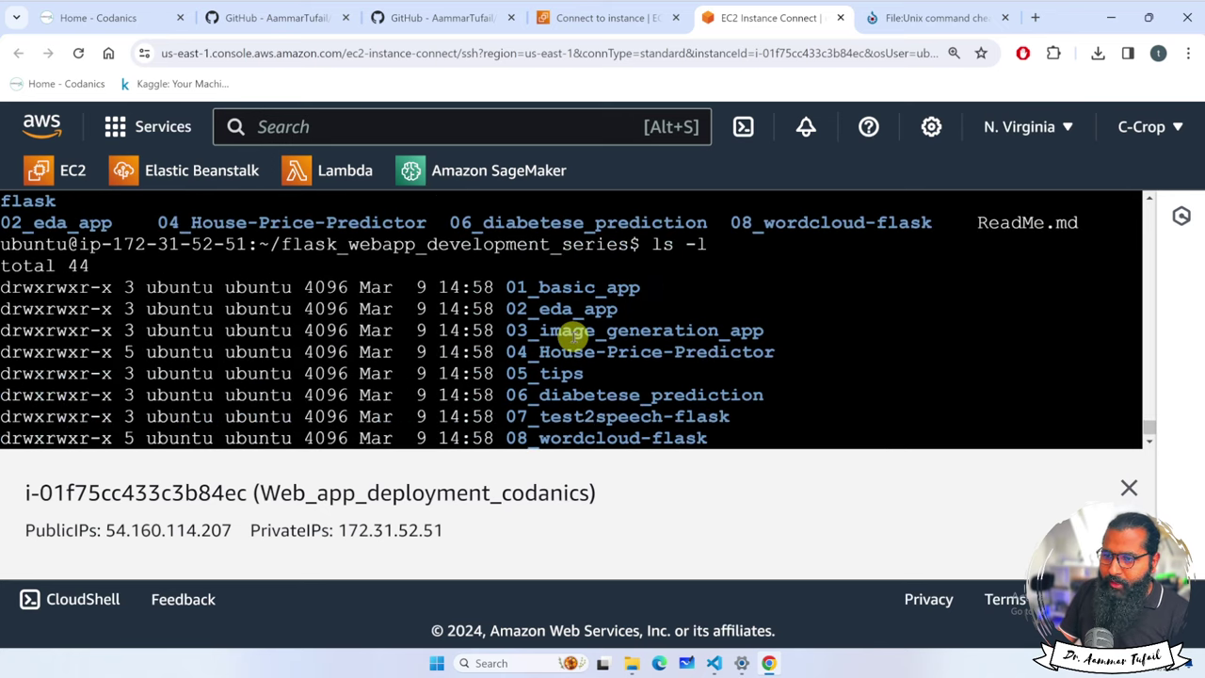
{"action": "scroll", "coordinate": [677, 329], "scroll_direction": "down", "scroll_amount": 1}
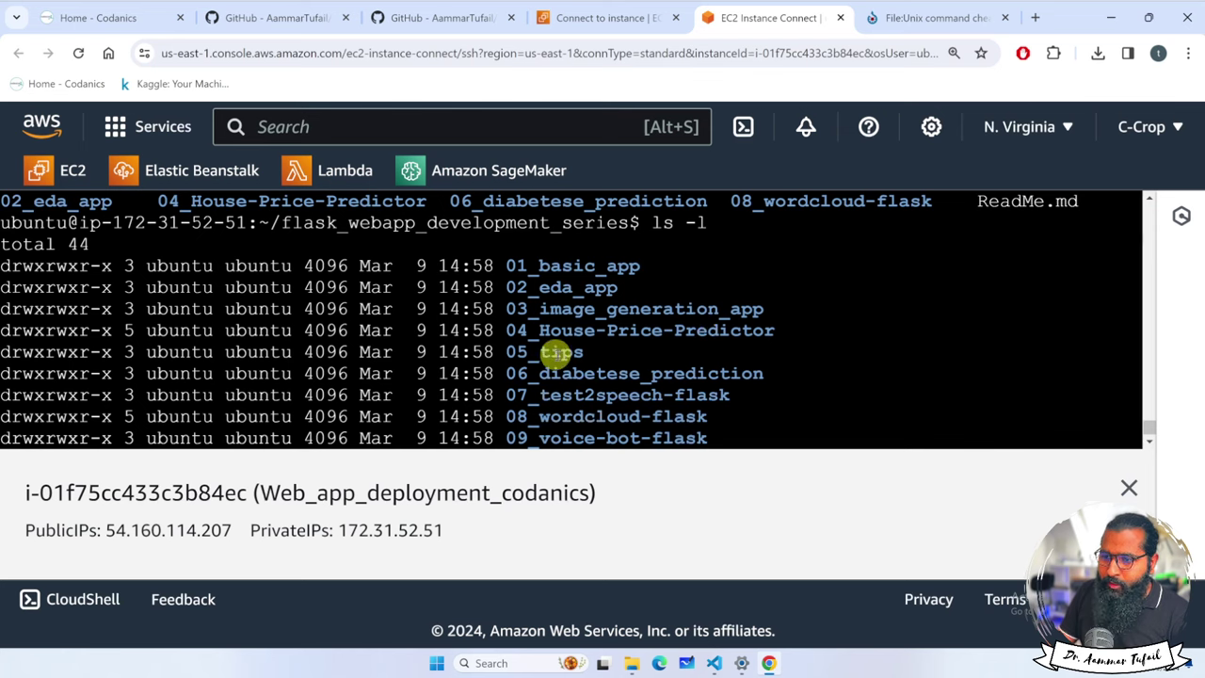
{"action": "scroll", "coordinate": [672, 374], "scroll_direction": "down", "scroll_amount": 1}
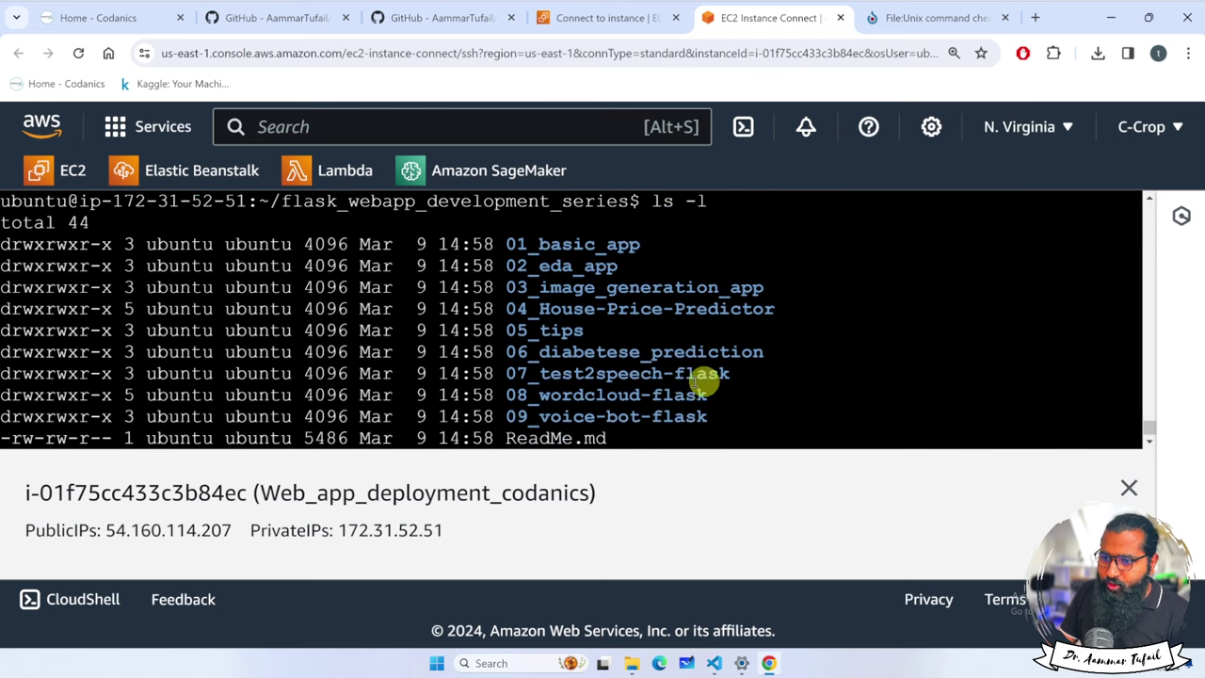
{"action": "scroll", "coordinate": [707, 417], "scroll_direction": "down", "scroll_amount": 1}
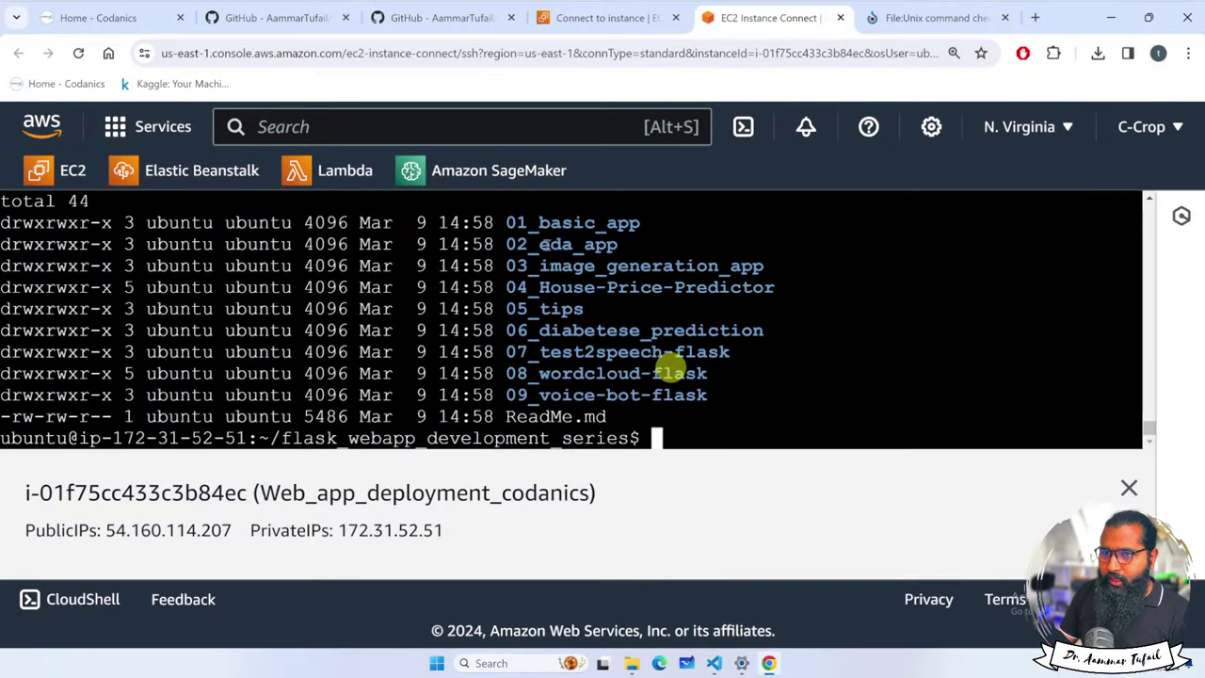
Step: Copy the virtual environment command "python3 -m venv env_name" from README section 7, Install the required packages
{"action": "left_click", "coordinate": [443, 17]}
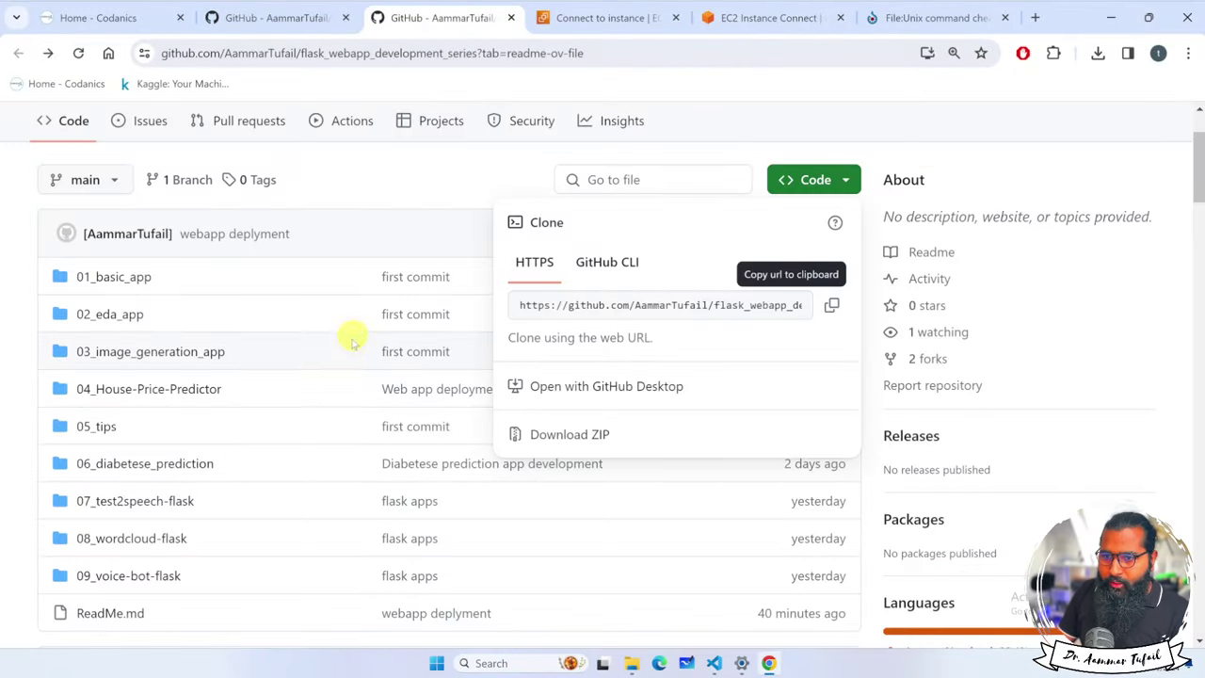
{"action": "scroll", "coordinate": [353, 341], "scroll_direction": "down", "scroll_amount": 20}
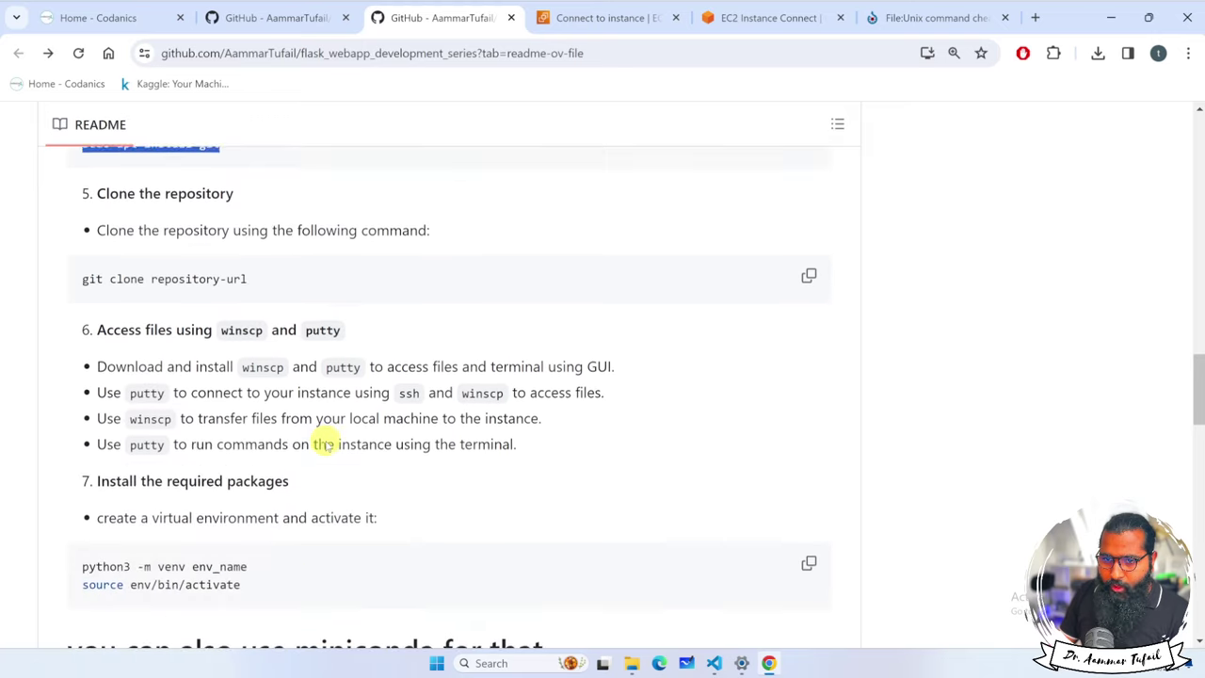
{"action": "scroll", "coordinate": [188, 282], "scroll_direction": "up", "scroll_amount": 20}
{"action": "scroll", "coordinate": [253, 433], "scroll_direction": "down", "scroll_amount": 15}
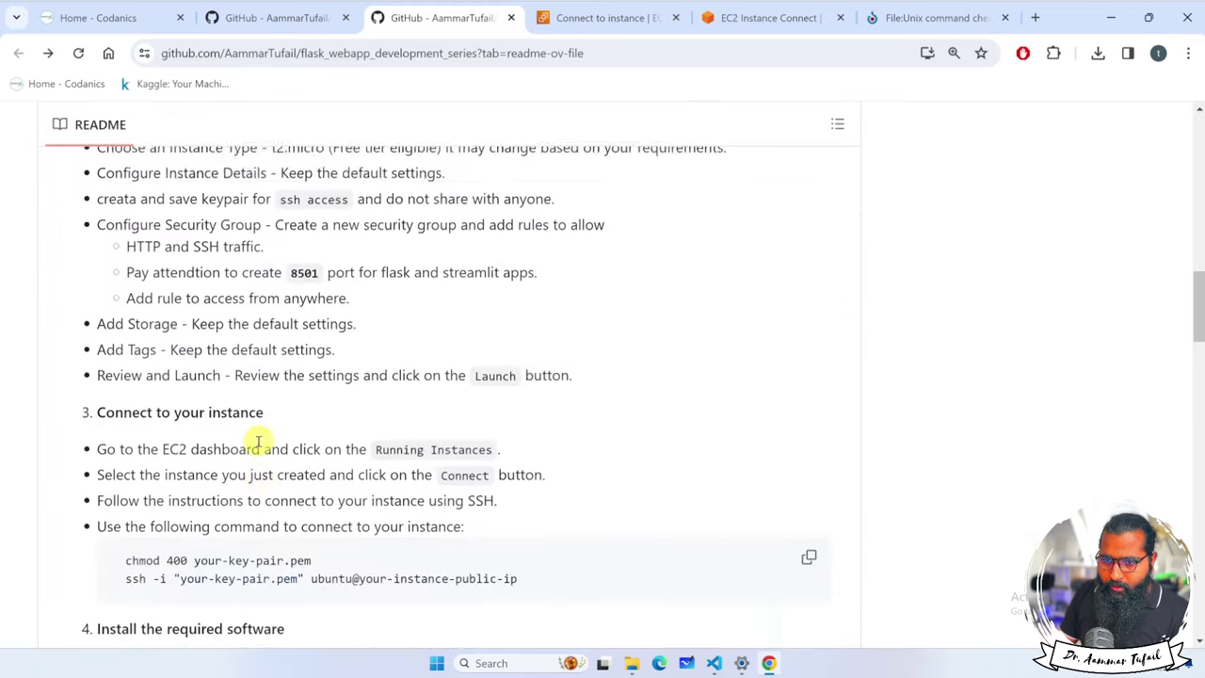
{"action": "scroll", "coordinate": [258, 442], "scroll_direction": "down", "scroll_amount": 5}
{"action": "scroll", "coordinate": [319, 444], "scroll_direction": "down", "scroll_amount": 3}
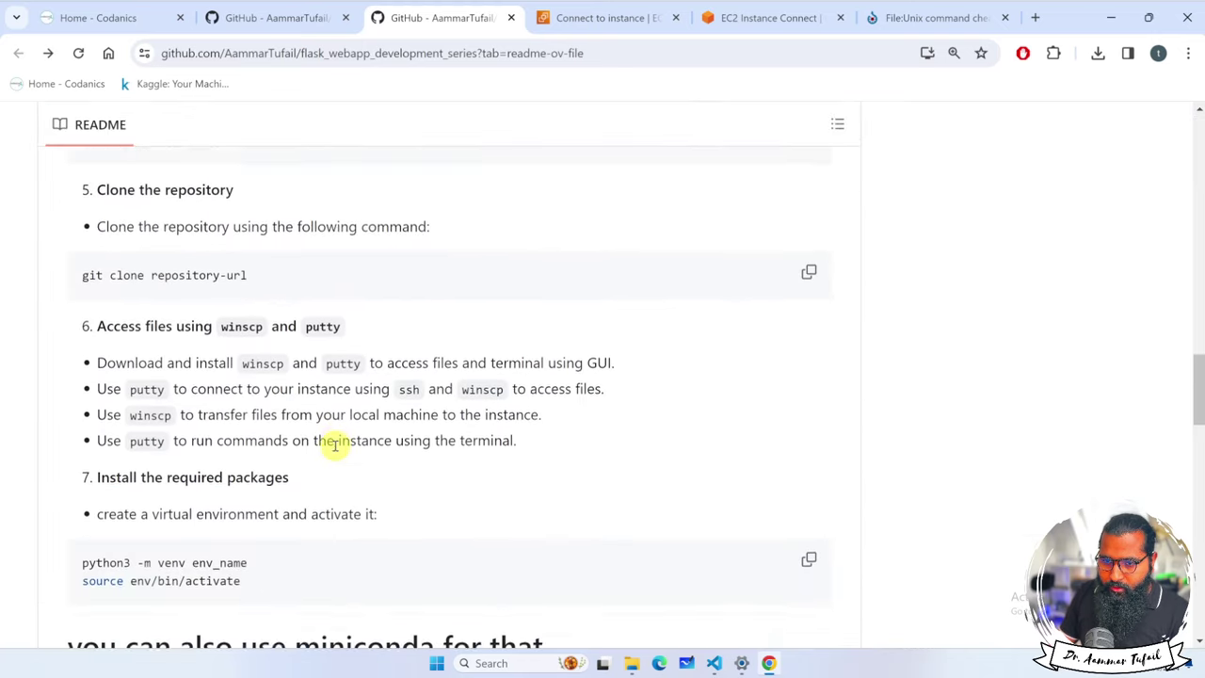
{"action": "left_click_drag", "start_coordinate": [249, 528], "coordinate": [83, 525]}
{"action": "key", "text": "ctrl+c"}
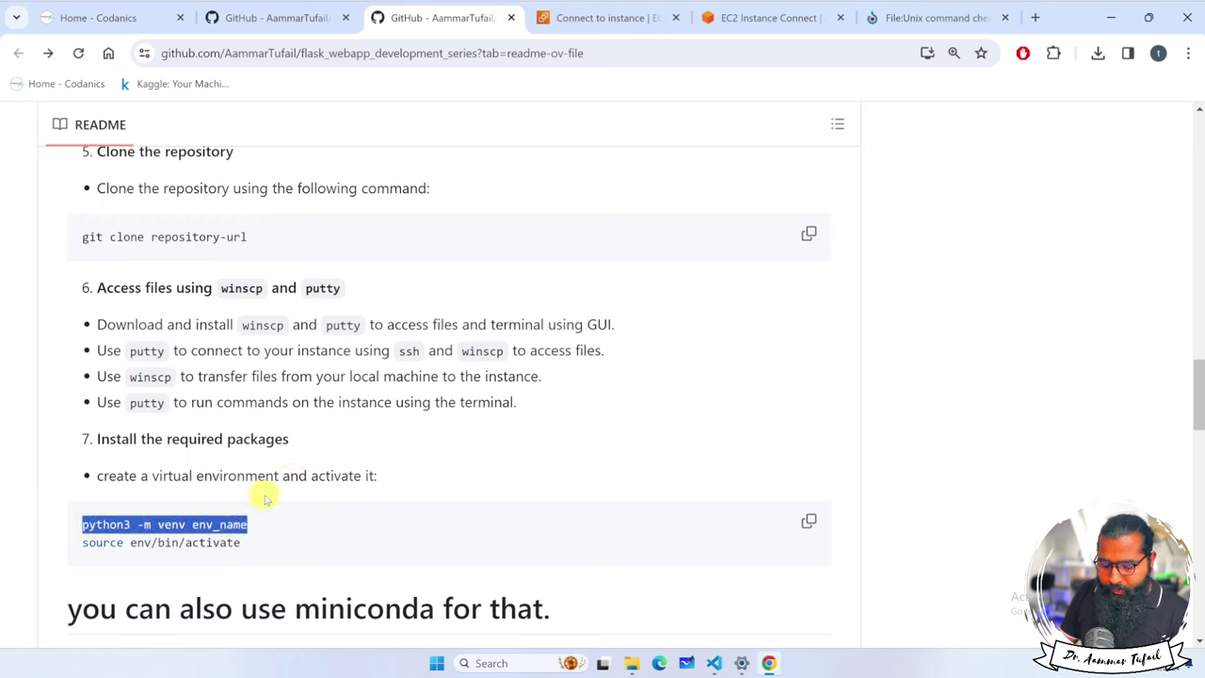
Step: Create a virtual environment named flask_env in the repository folder with "python3 -m venv flask_env" in the EC2 terminal
{"action": "left_click", "coordinate": [772, 18]}
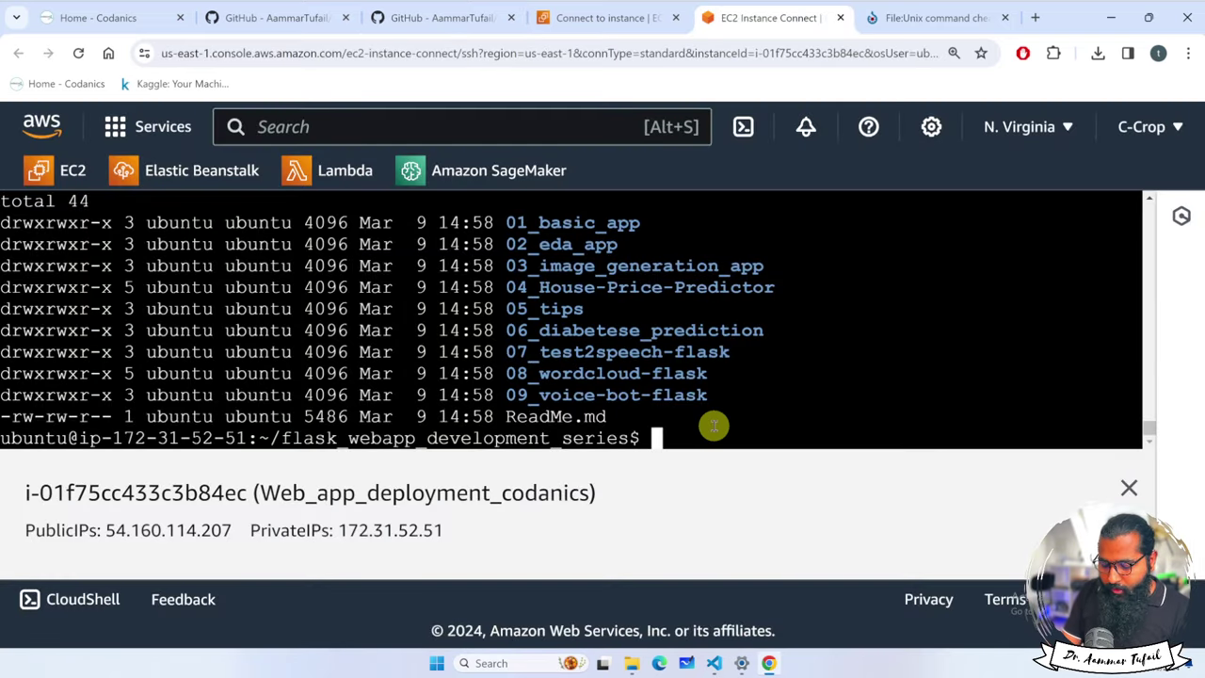
{"action": "key", "text": "ctrl+v"}
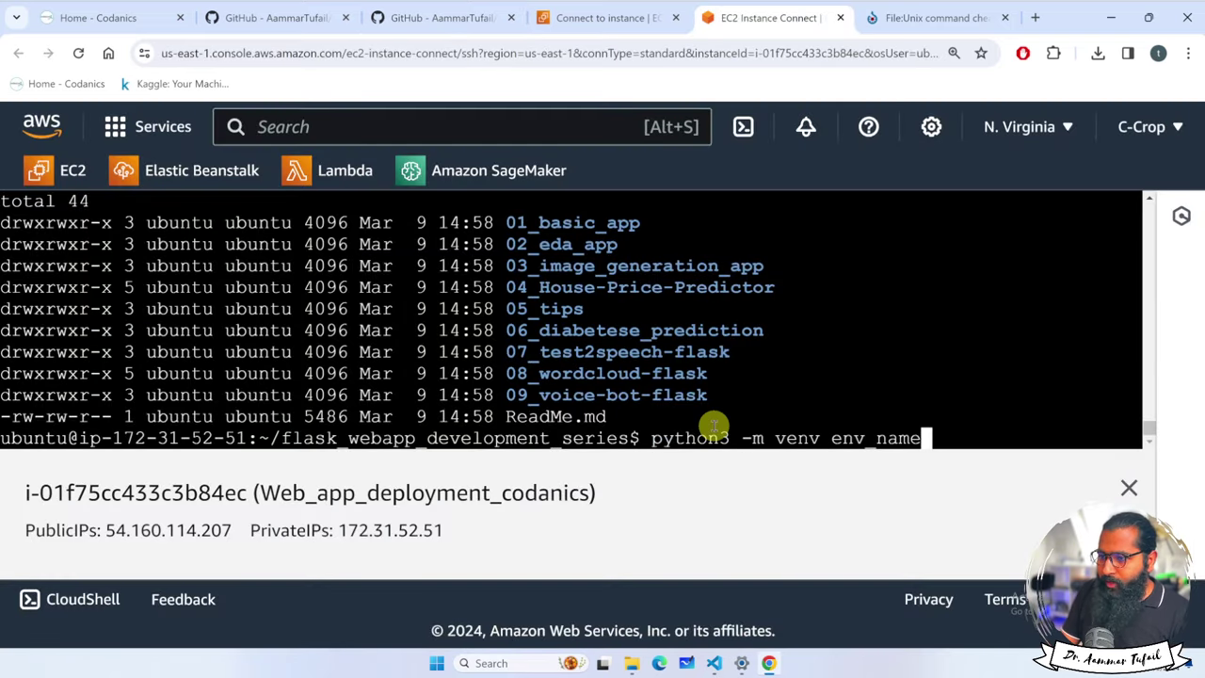
{"action": "key", "text": "BackSpace"}
{"action": "key", "text": "BackSpace"}
{"action": "key", "text": "BackSpace"}
{"action": "key", "text": "BackSpace"}
{"action": "key", "text": "BackSpace"}
{"action": "key", "text": "BackSpace"}
{"action": "key", "text": "BackSpace"}
{"action": "key", "text": "BackSpace"}
{"action": "key", "text": "BackSpace"}
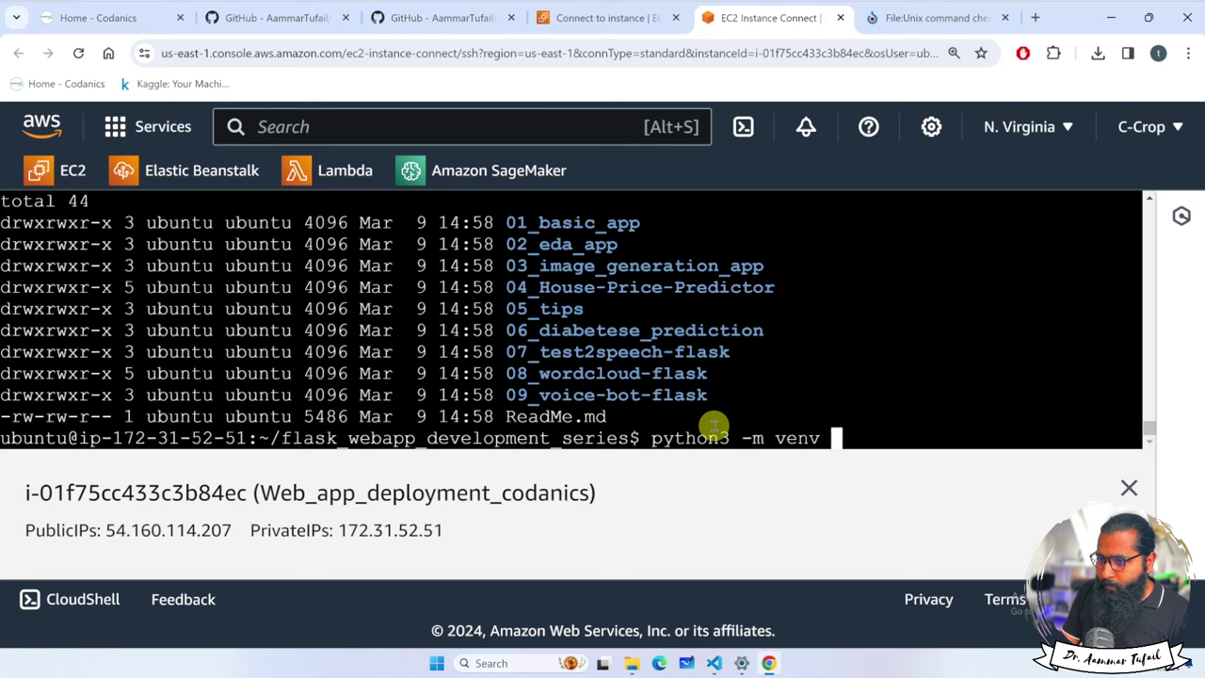
{"action": "key", "text": "BackSpace"}
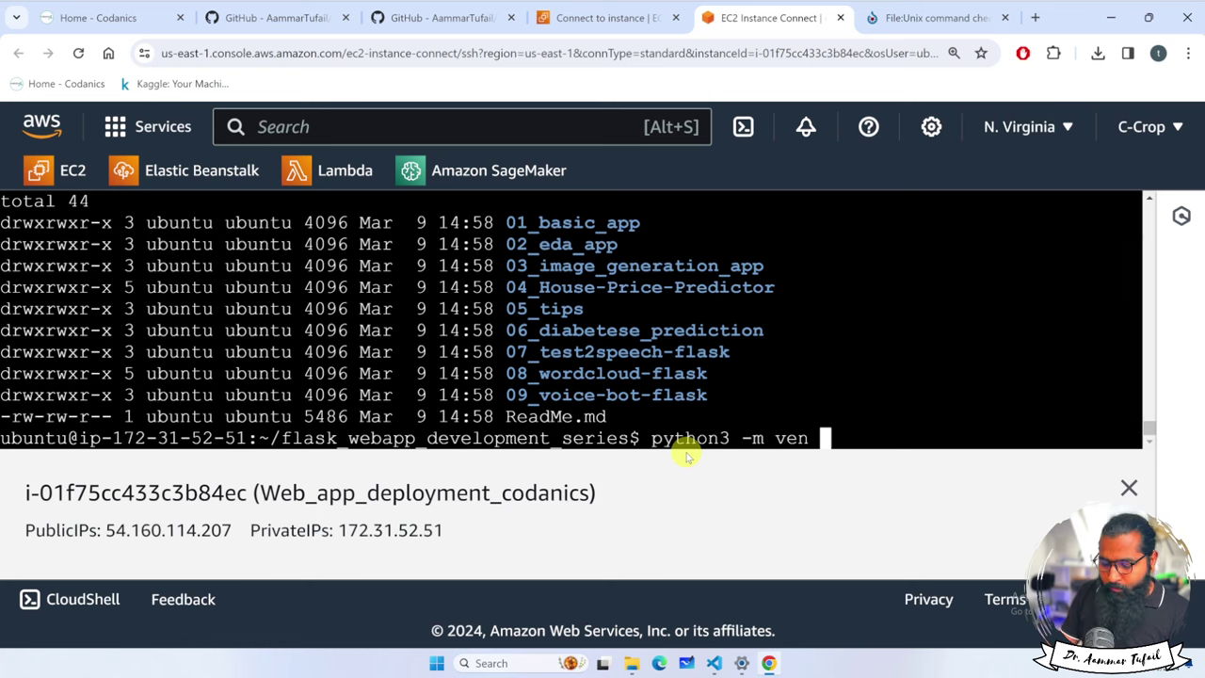
{"action": "key", "text": "BackSpace"}
{"action": "type", "text": "v"}
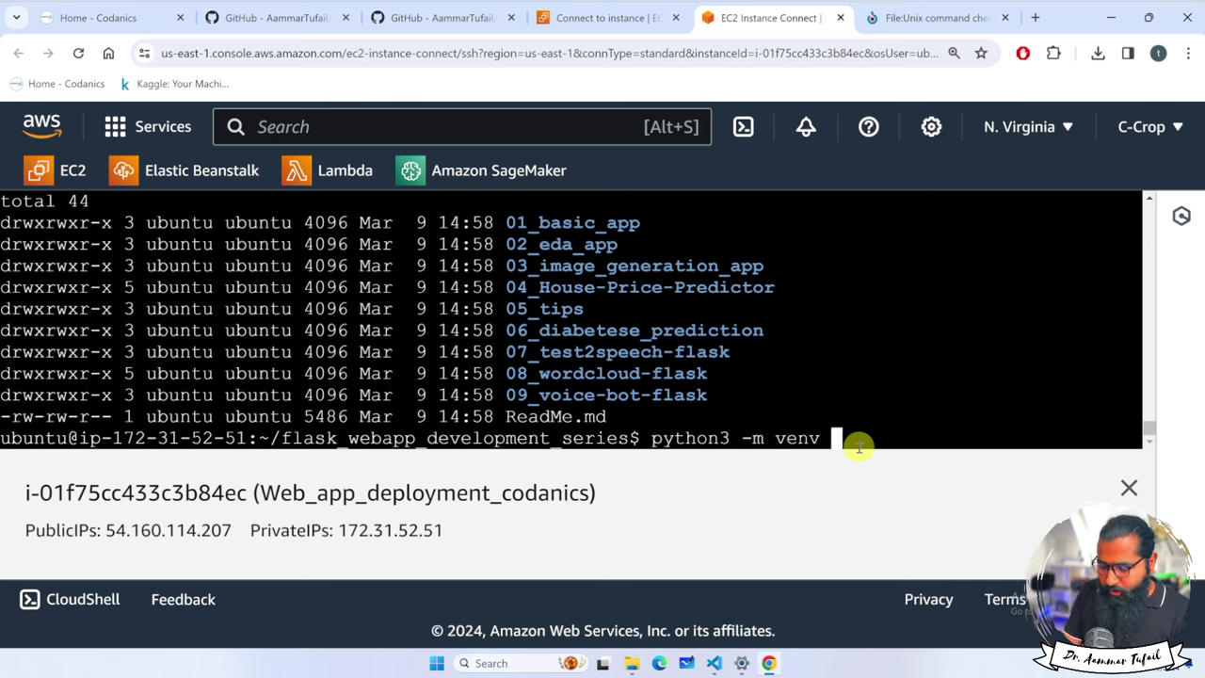
{"action": "type", "text": " flask_env"}
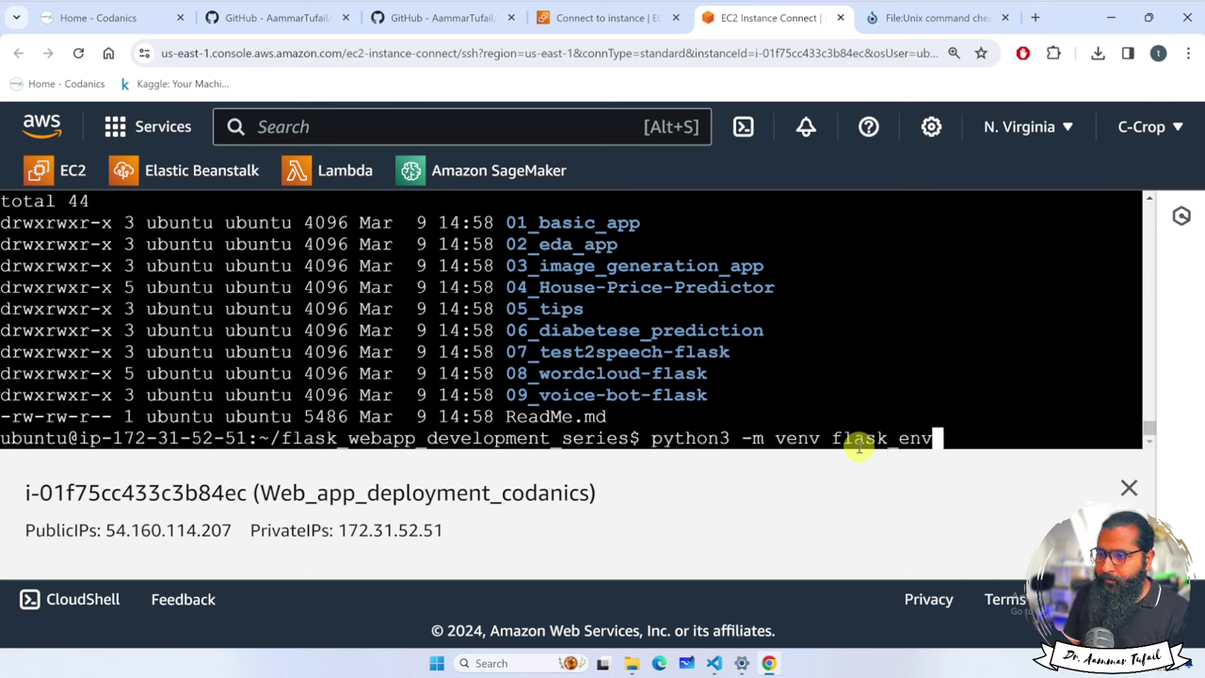
{"action": "key", "text": "Return"}
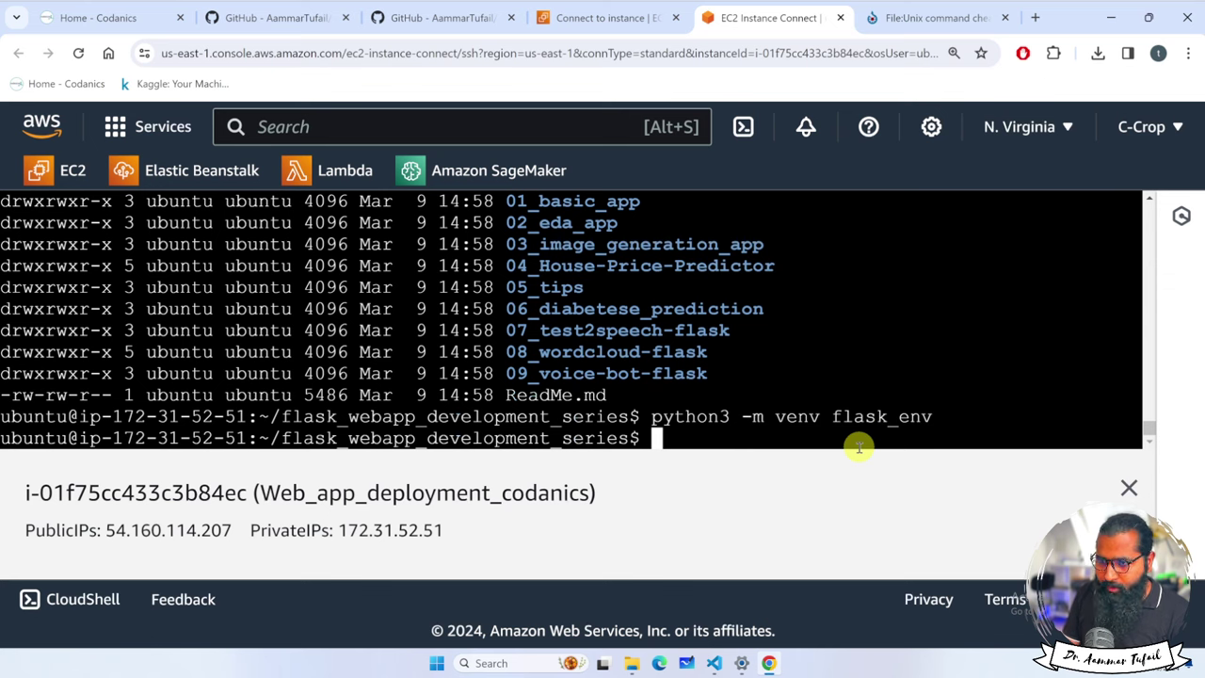
Step: List the repository folder with "ls" and check for the flask_env directory
{"action": "type", "text": "ls"}
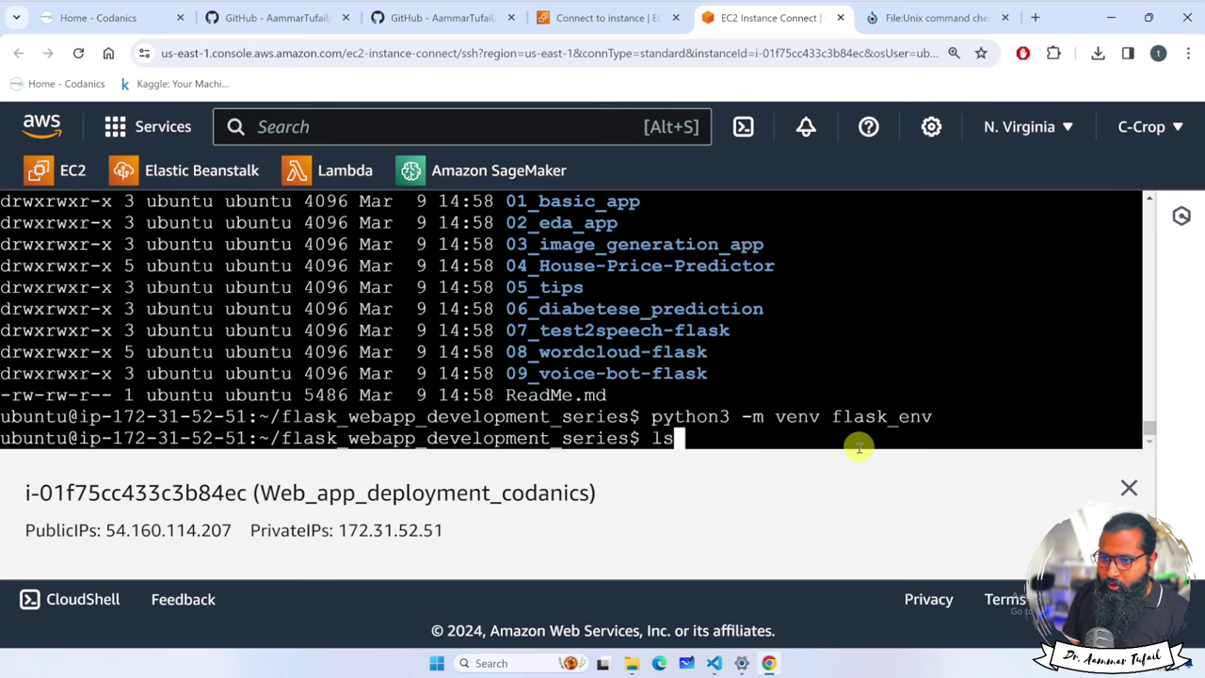
{"action": "key", "text": "Return"}
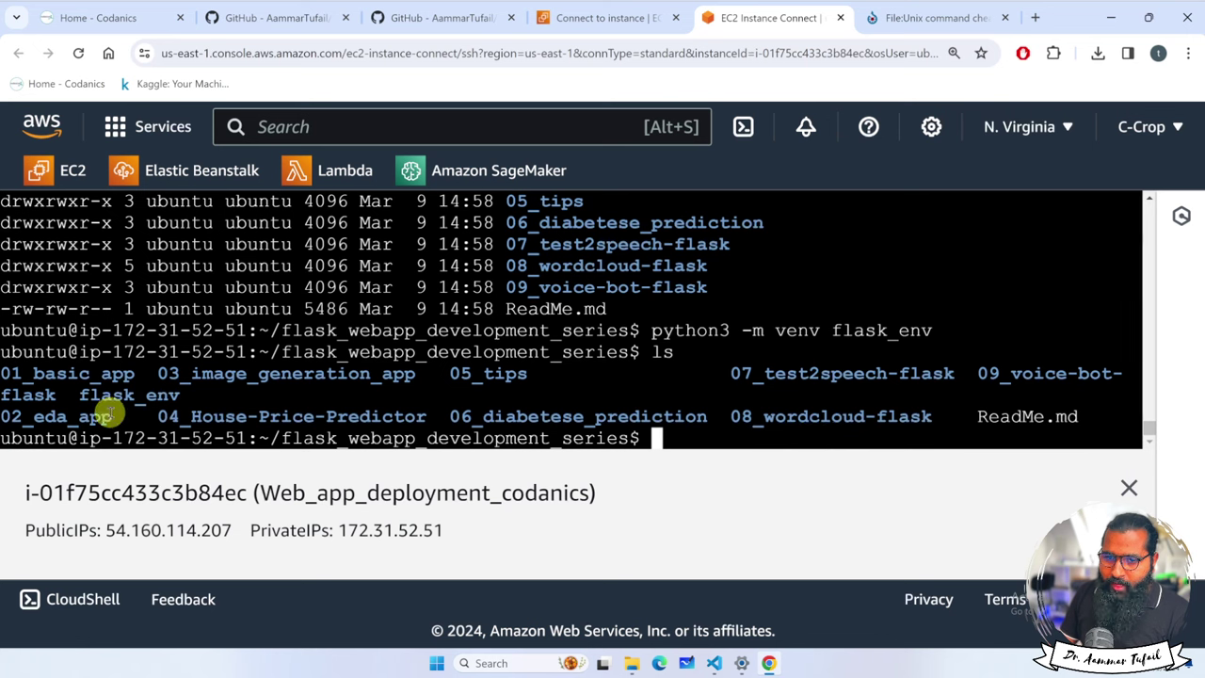
{"action": "left_click_drag", "start_coordinate": [79, 395], "coordinate": [164, 395]}
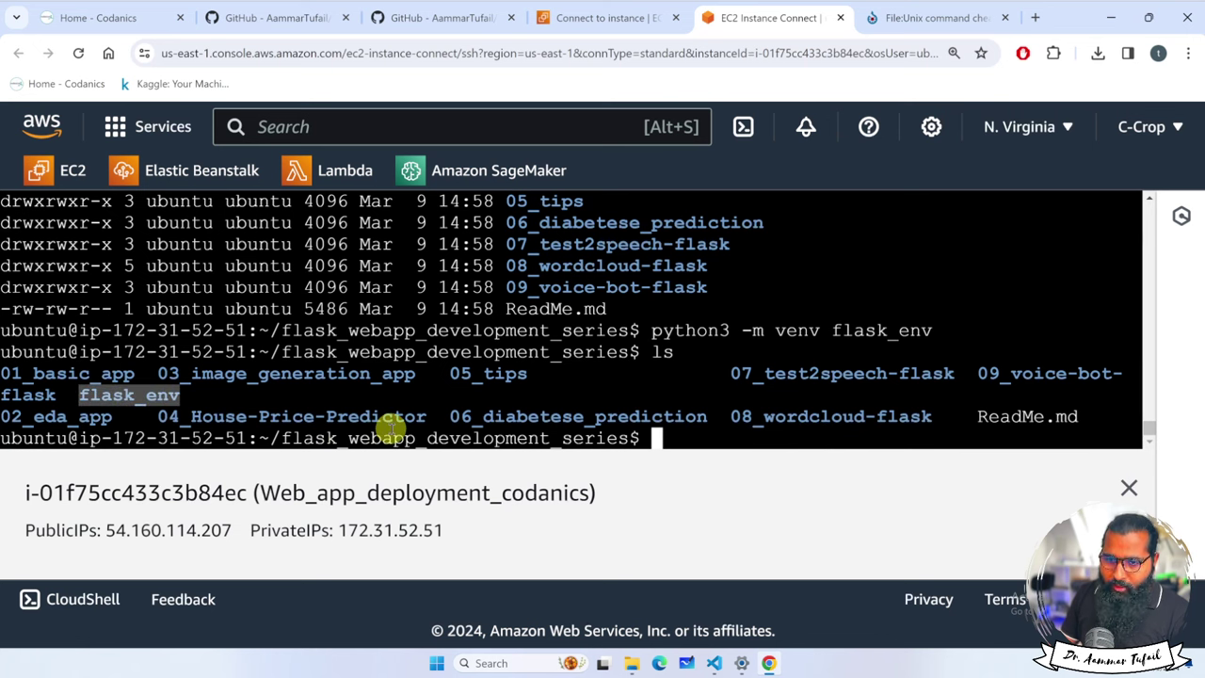
{"action": "left_click", "coordinate": [707, 400]}
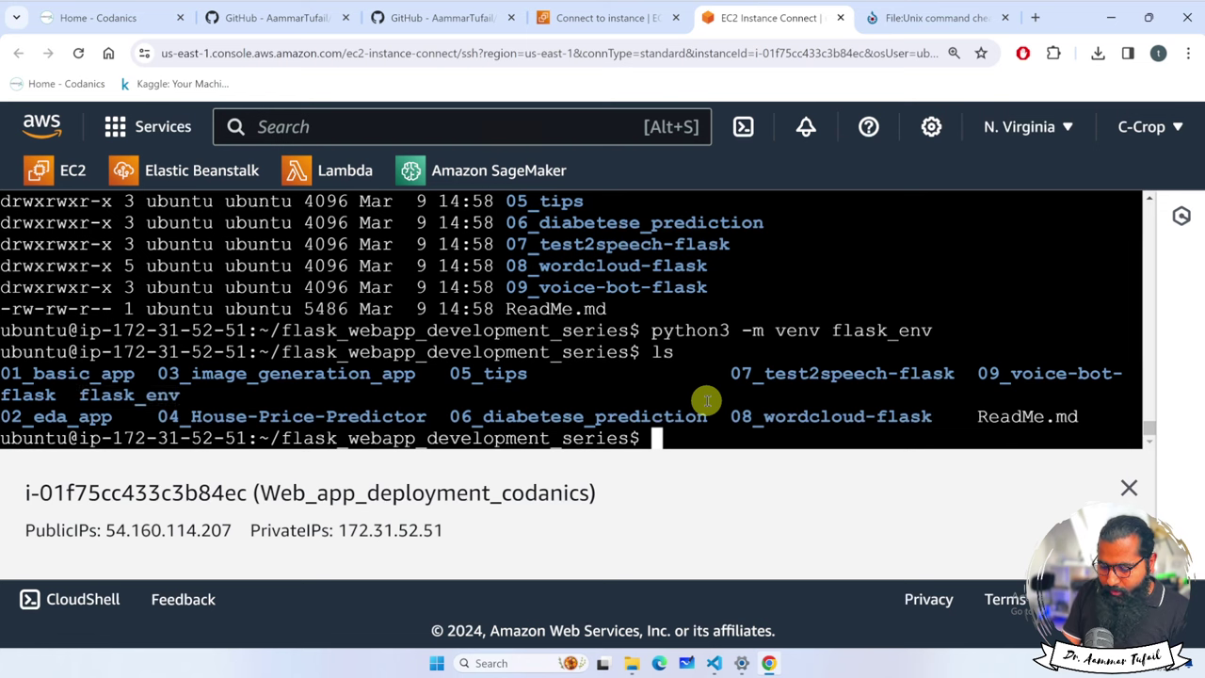
Step: Try to remove the flask_env environment with "rm -f flask_env"
{"action": "type", "text": "rm -"}
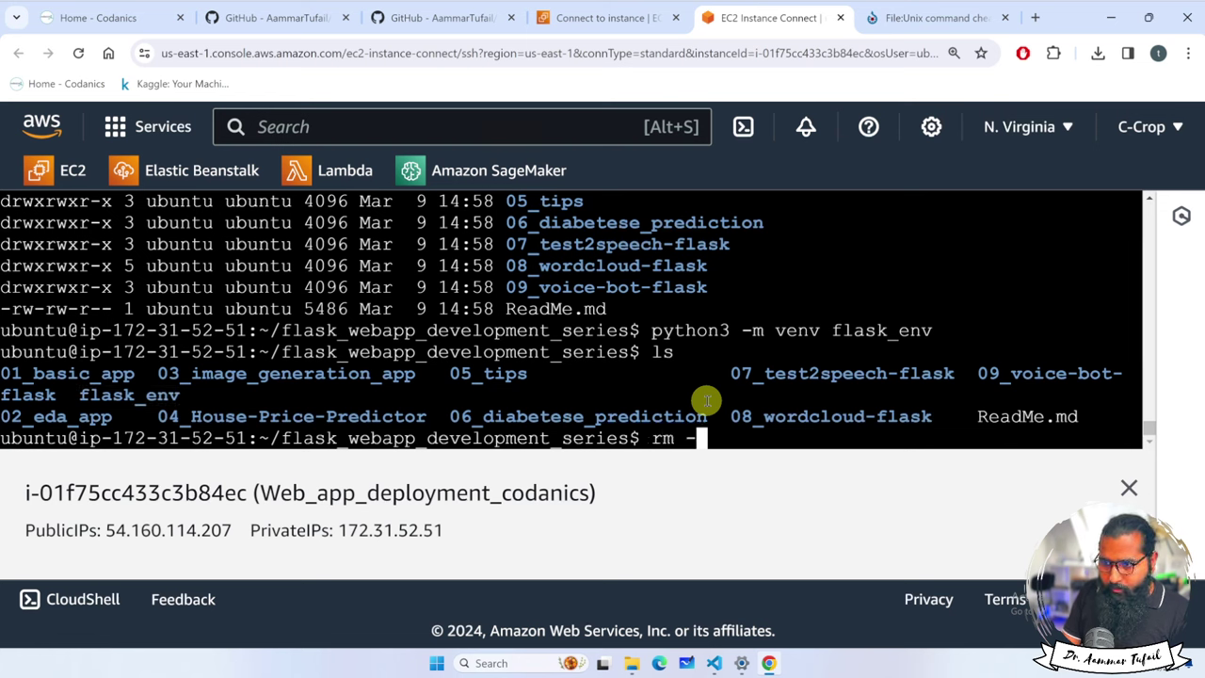
{"action": "type", "text": "rm"}
{"action": "key", "text": "BackSpace"}
{"action": "key", "text": "BackSpace"}
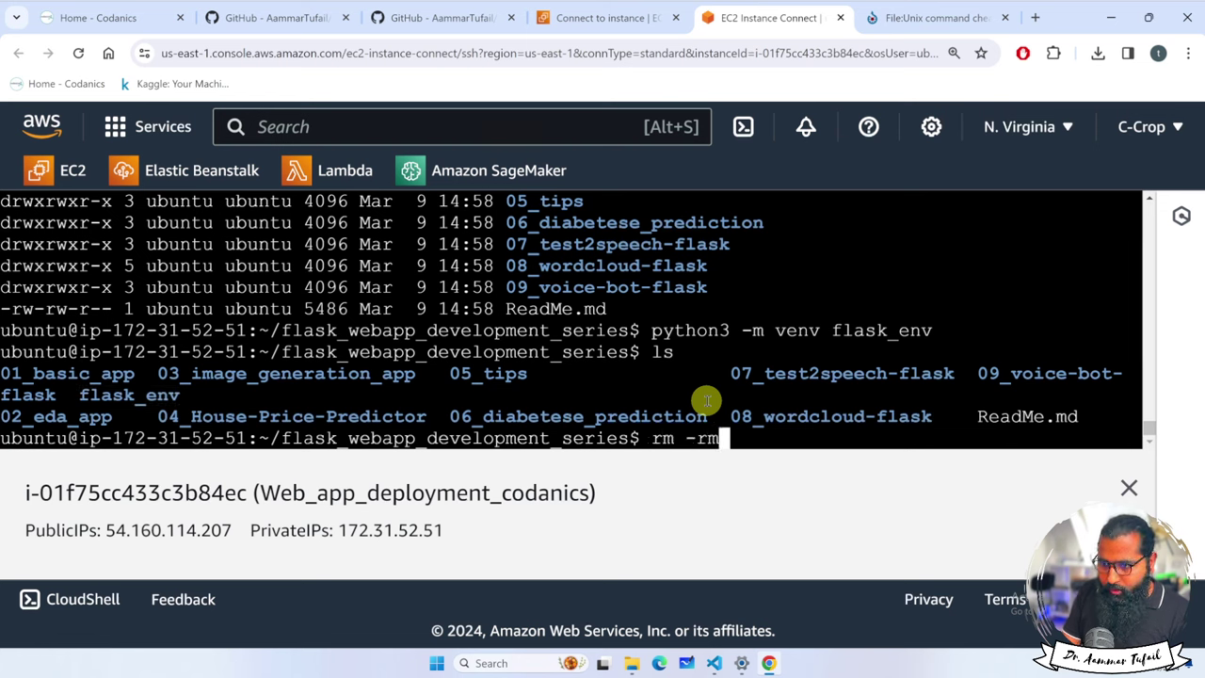
{"action": "key", "text": "BackSpace"}
{"action": "type", "text": "f "}
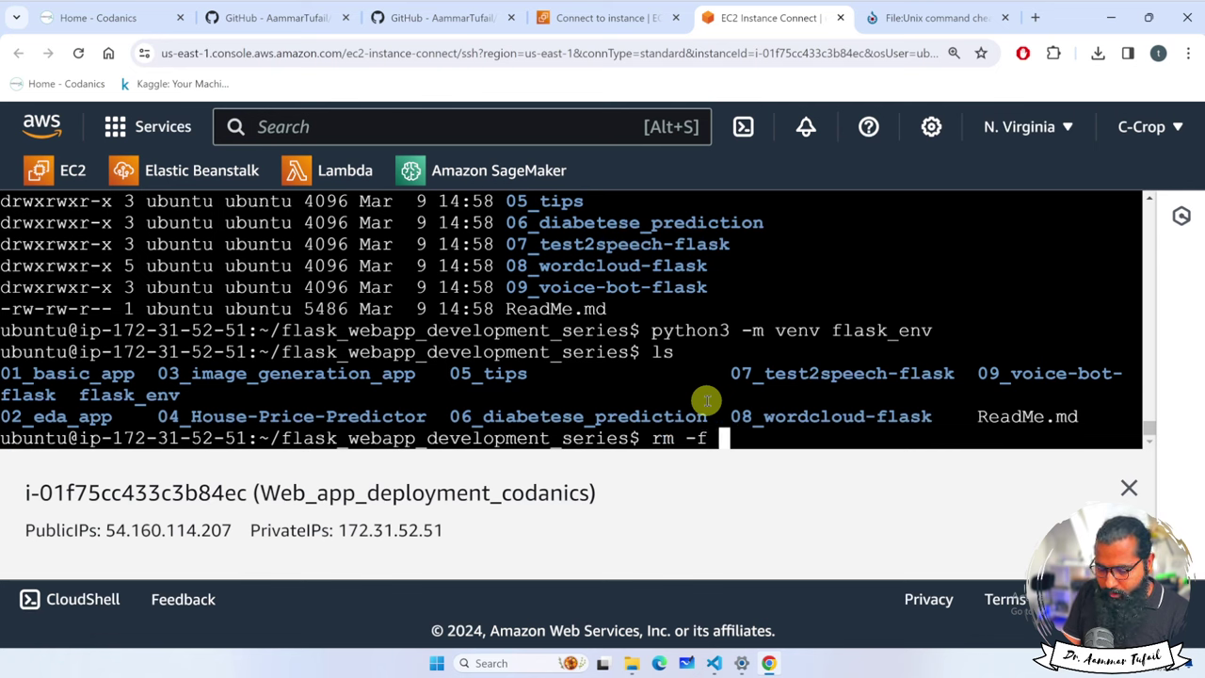
{"action": "type", "text": "flask_en"}
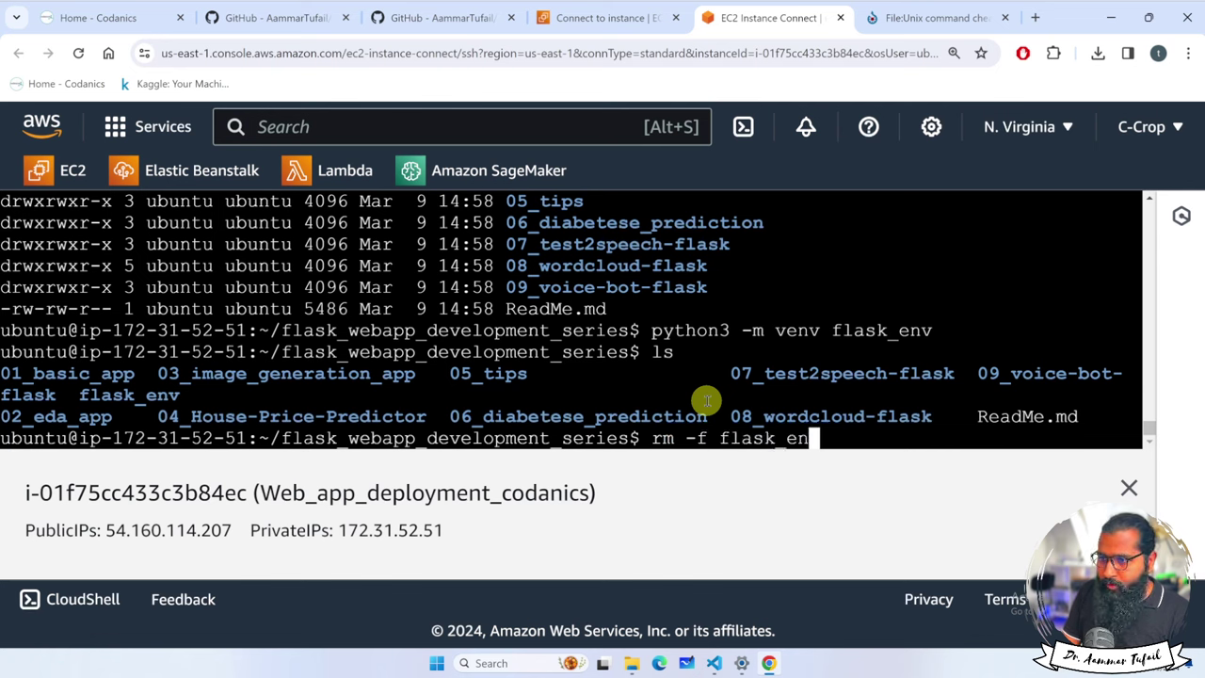
{"action": "type", "text": "v"}
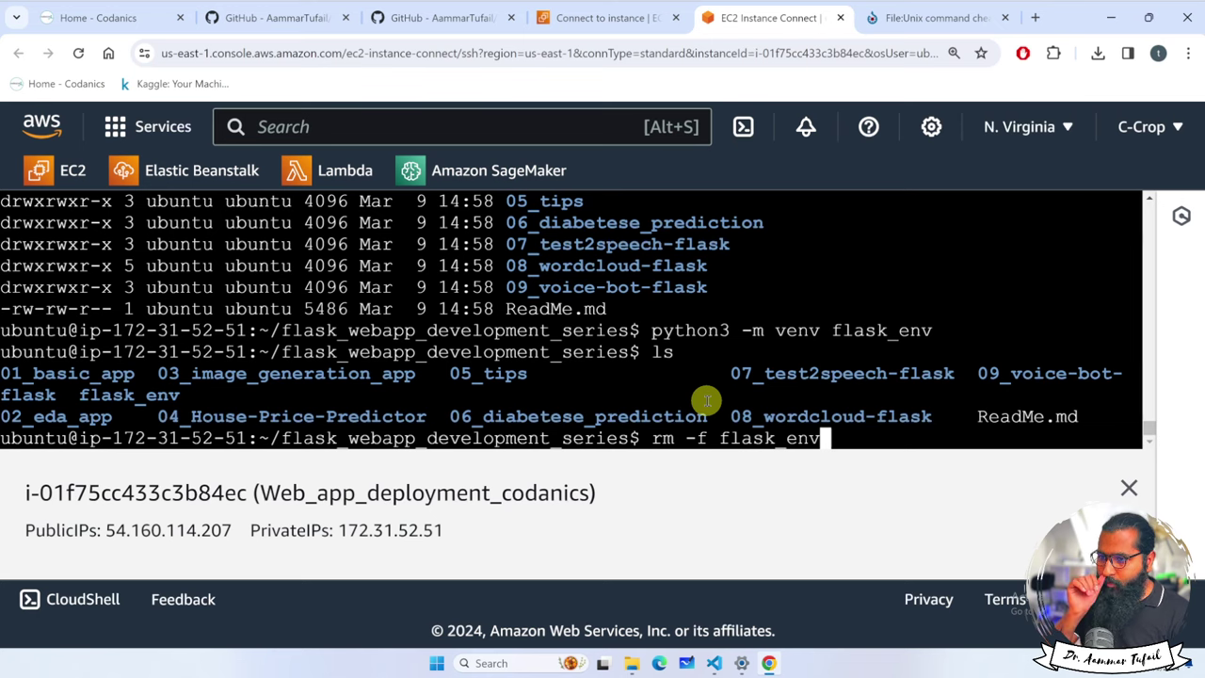
{"action": "key", "text": "Return"}
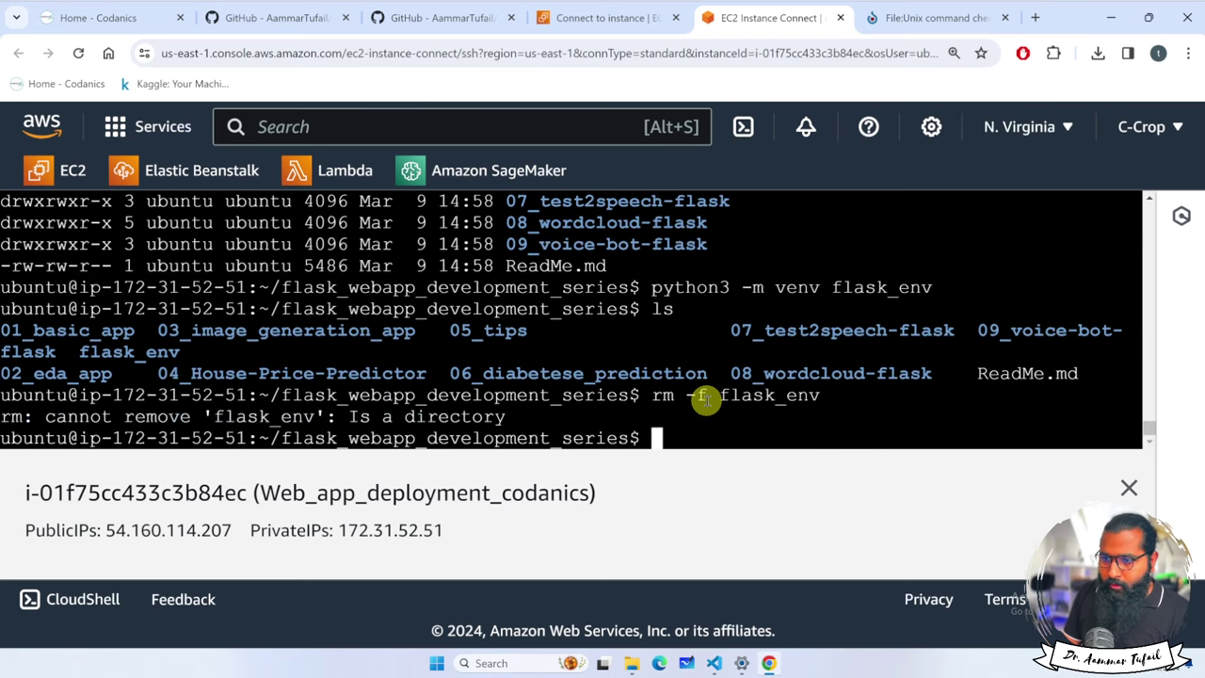
Step: Delete the flask_env directory recursively with "rm -rf flask_env"
{"action": "key", "text": "Up"}
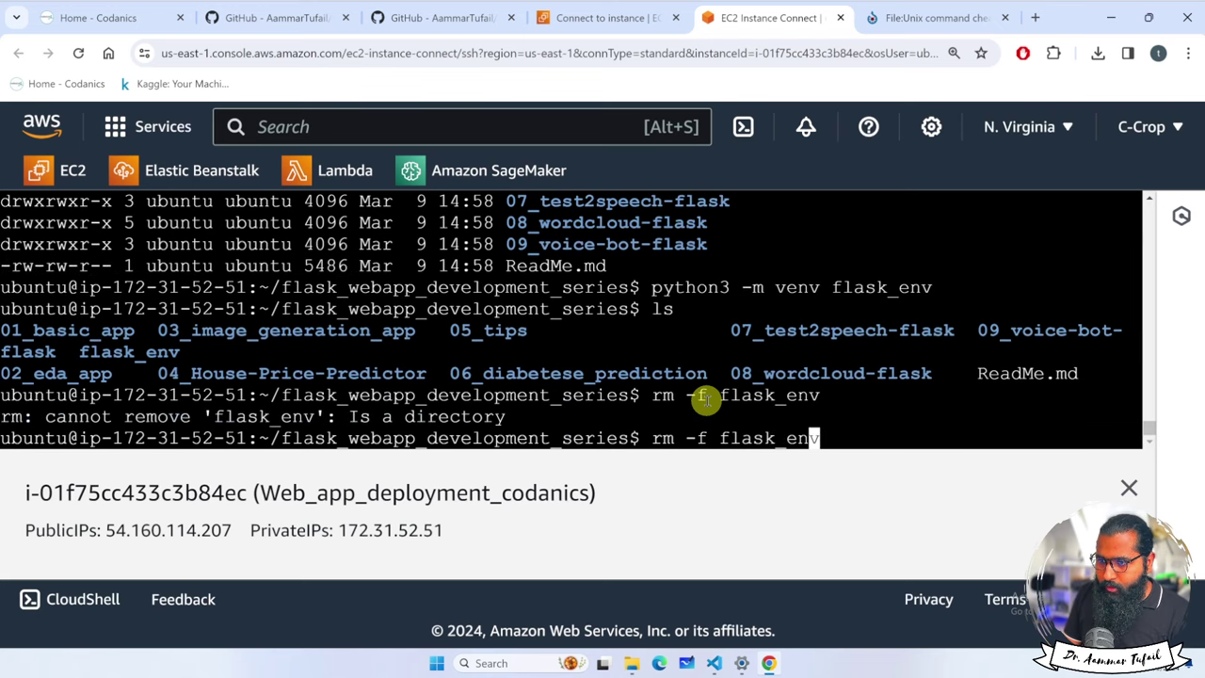
{"action": "key", "text": "Home"}
{"action": "key", "text": "Right"}
{"action": "key", "text": "Right"}
{"action": "key", "text": "Right"}
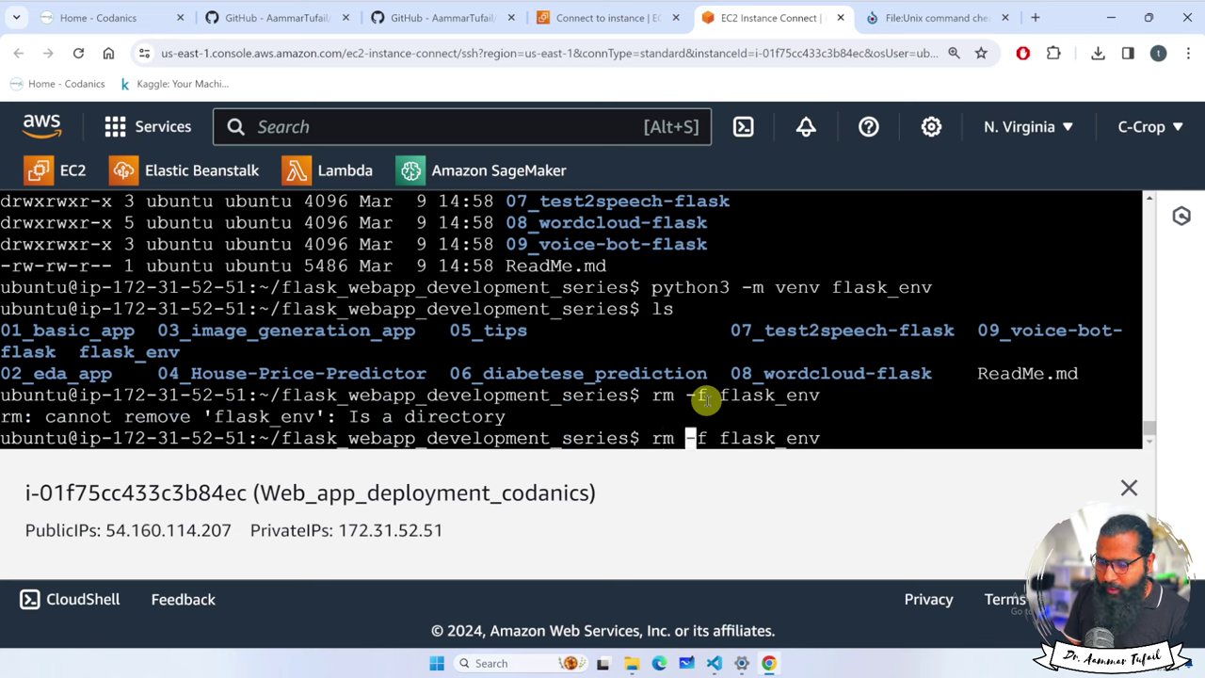
{"action": "key", "text": "Right"}
{"action": "type", "text": "r"}
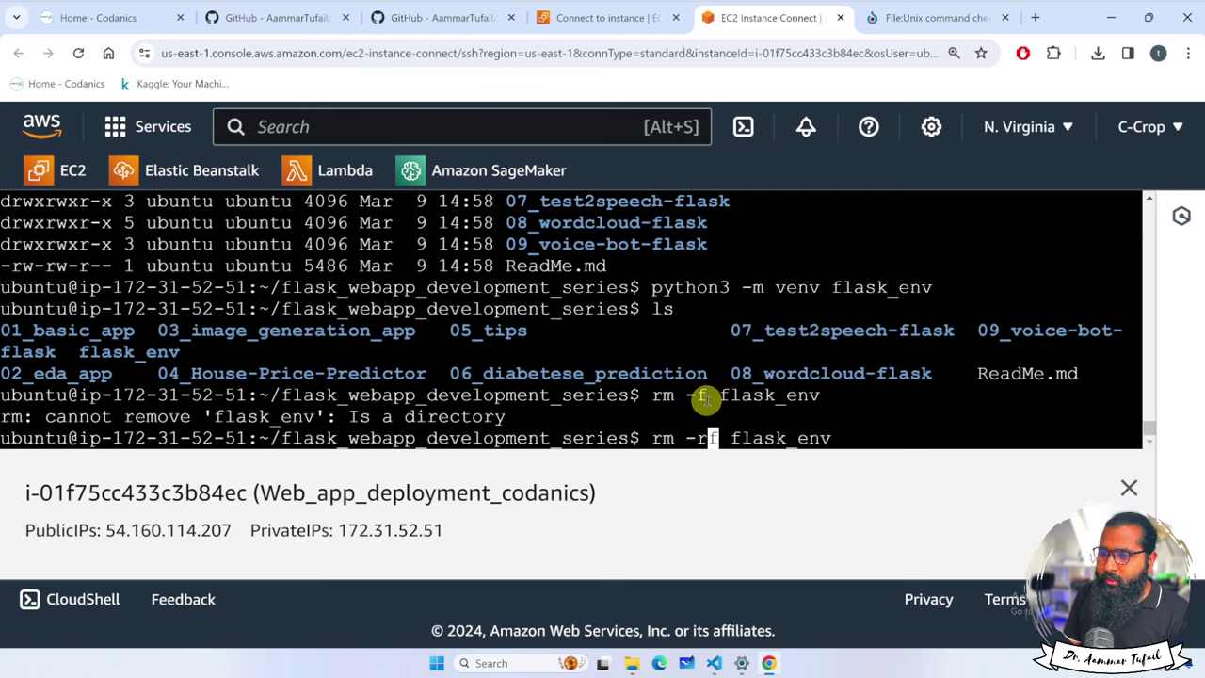
{"action": "key", "text": "Return"}
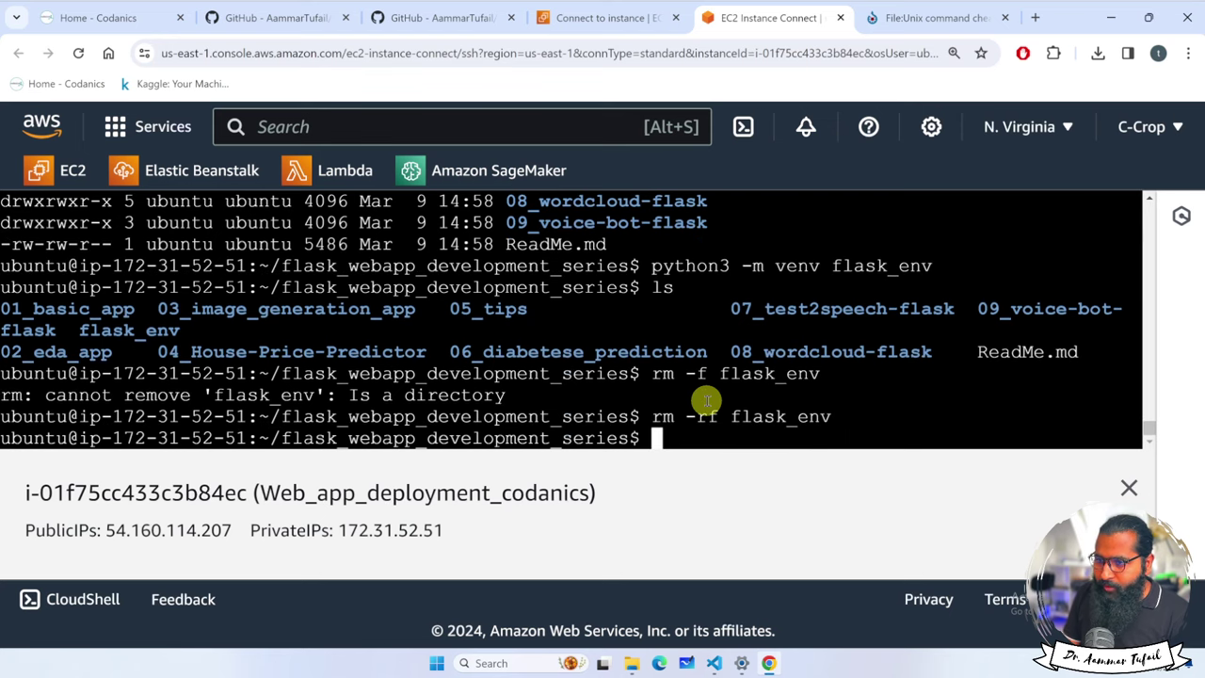
Step: Create a hidden virtual environment by running the earlier venv command with the name .flask_env
{"action": "key", "text": "Up"}
{"action": "key", "text": "Up"}
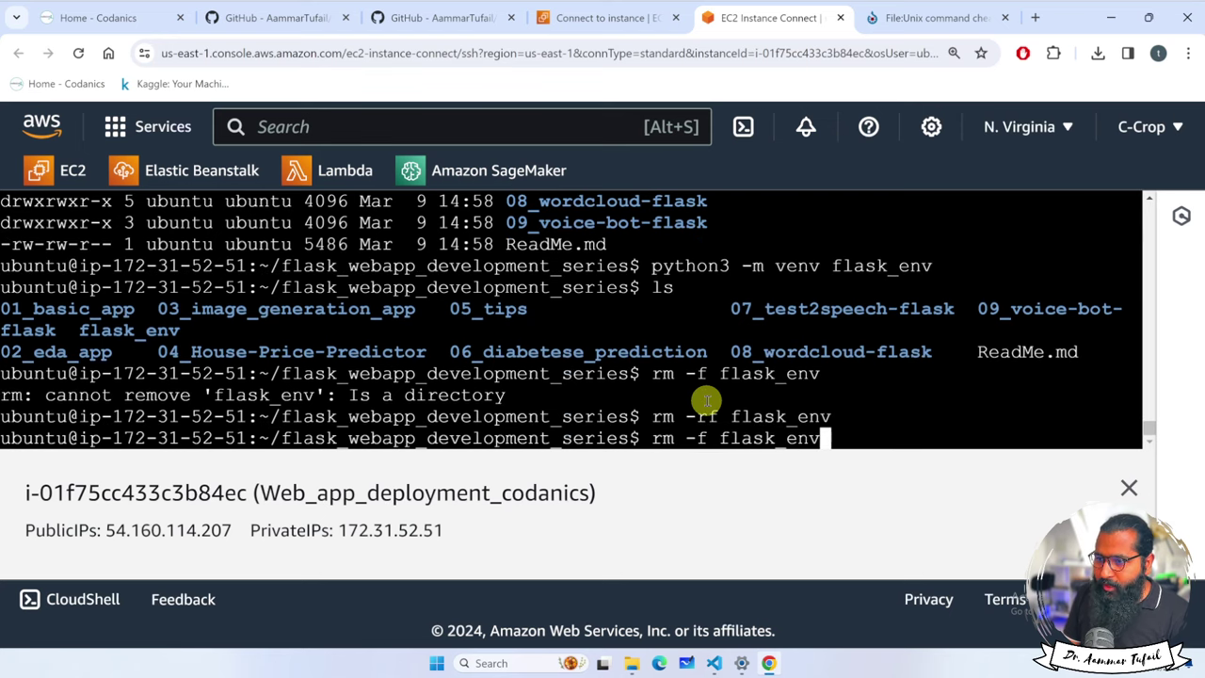
{"action": "key", "text": "Up"}
{"action": "key", "text": "Up"}
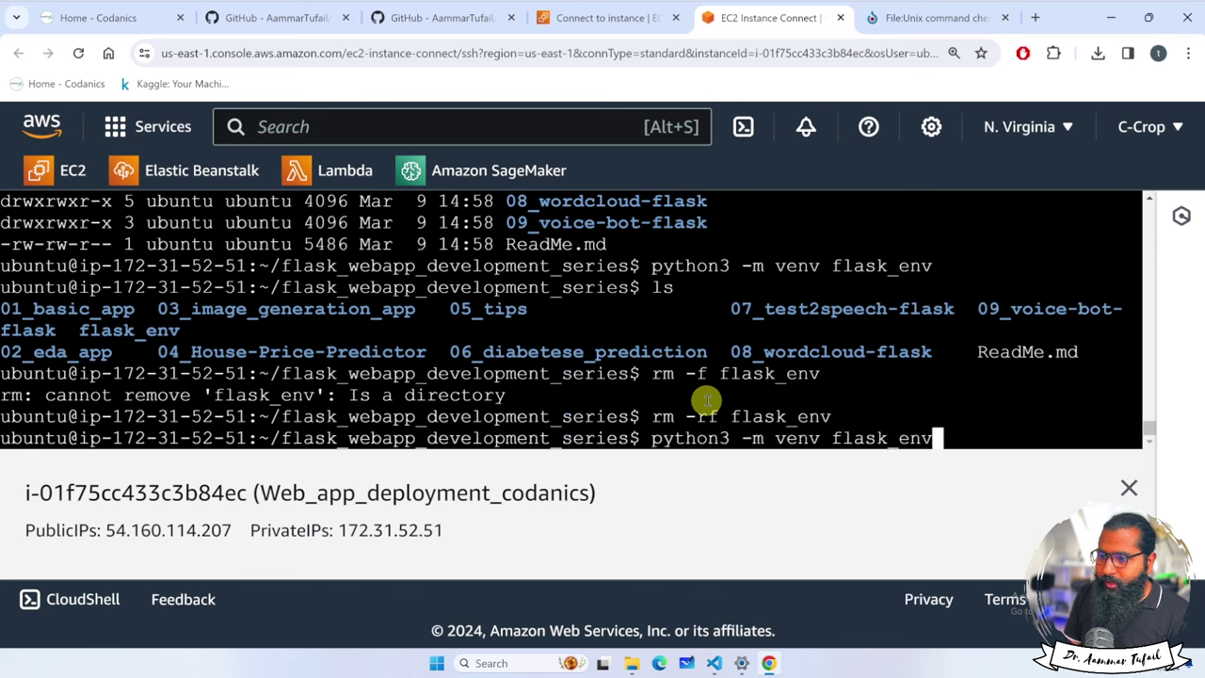
{"action": "key", "text": "Left"}
{"action": "key", "text": "Left"}
{"action": "key", "text": "Left"}
{"action": "key", "text": "Left"}
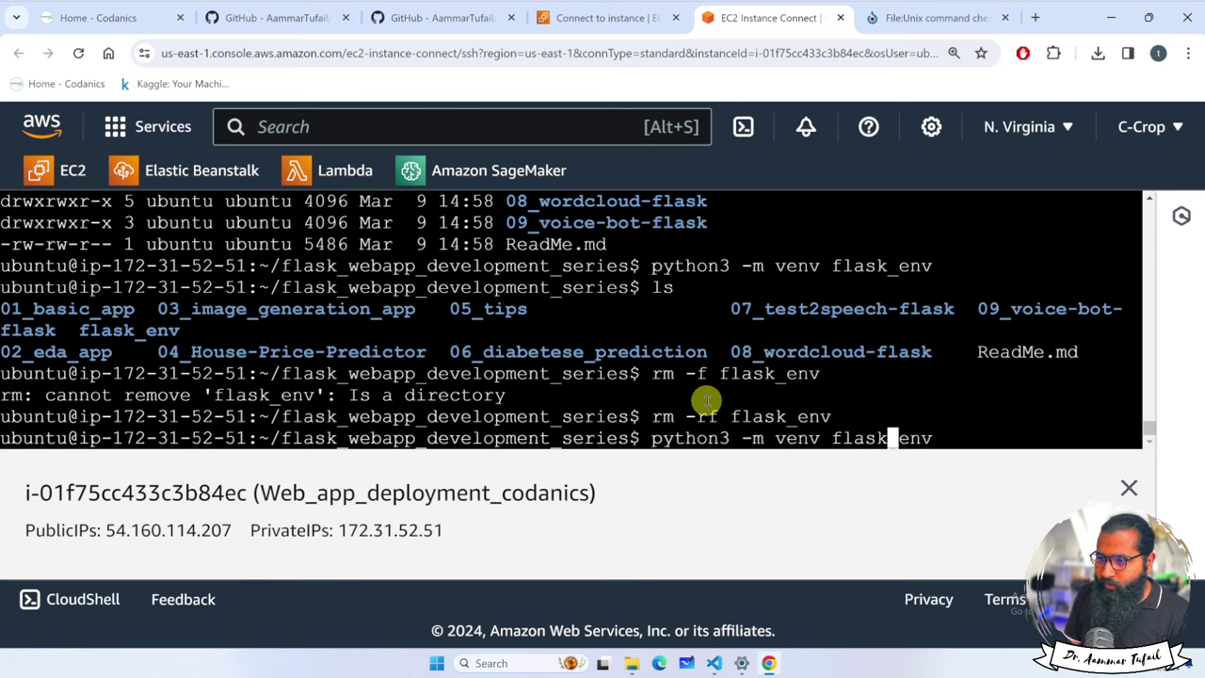
{"action": "key", "text": "Left"}
{"action": "key", "text": "Left"}
{"action": "key", "text": "Left"}
{"action": "key", "text": "Left"}
{"action": "key", "text": "Left"}
{"action": "key", "text": "Left"}
{"action": "key", "text": "Left"}
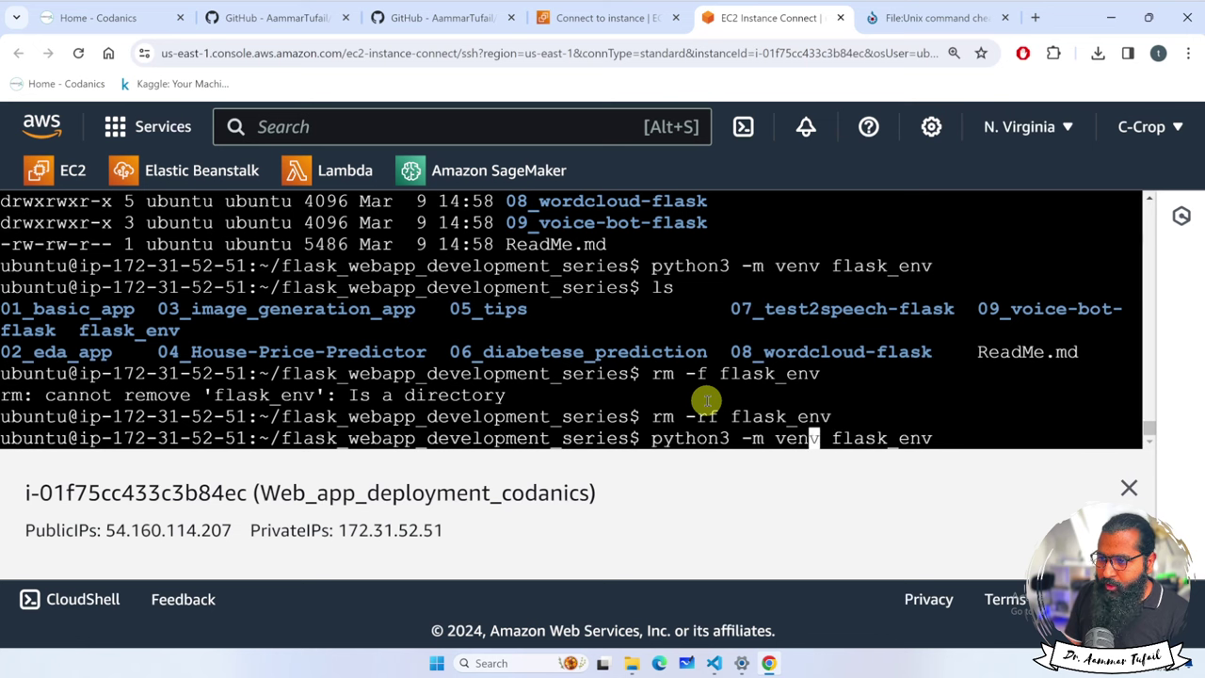
{"action": "key", "text": "Right"}
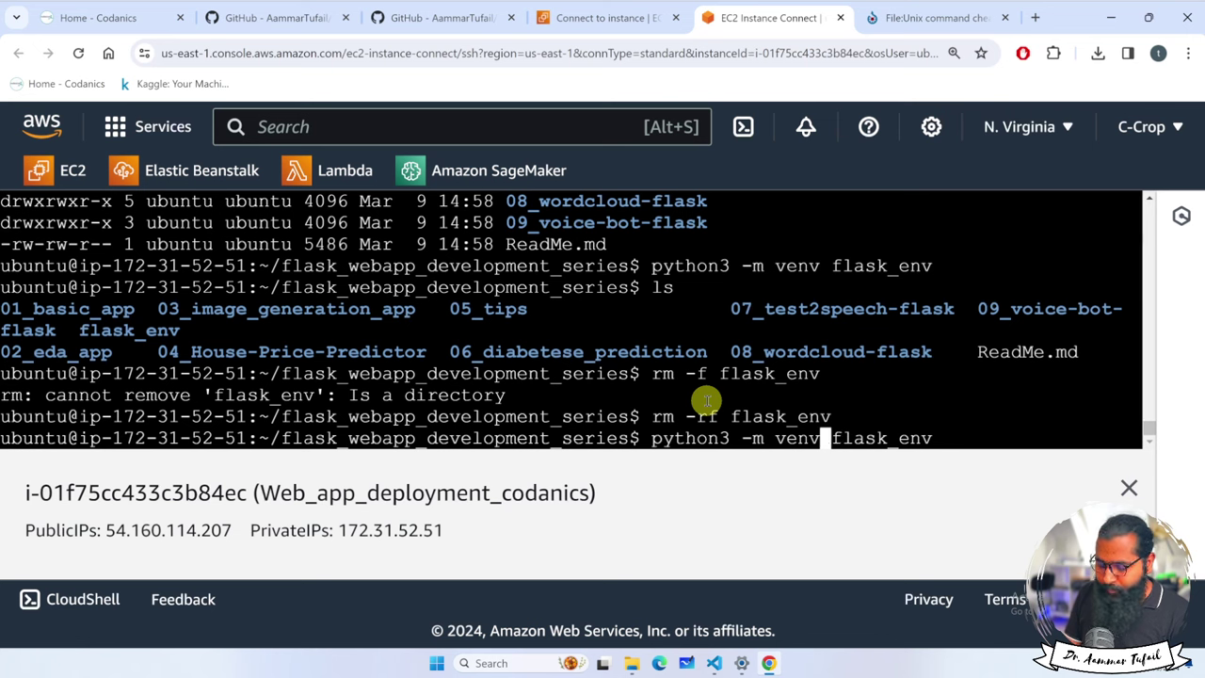
{"action": "key", "text": "Right"}
{"action": "type", "text": "."}
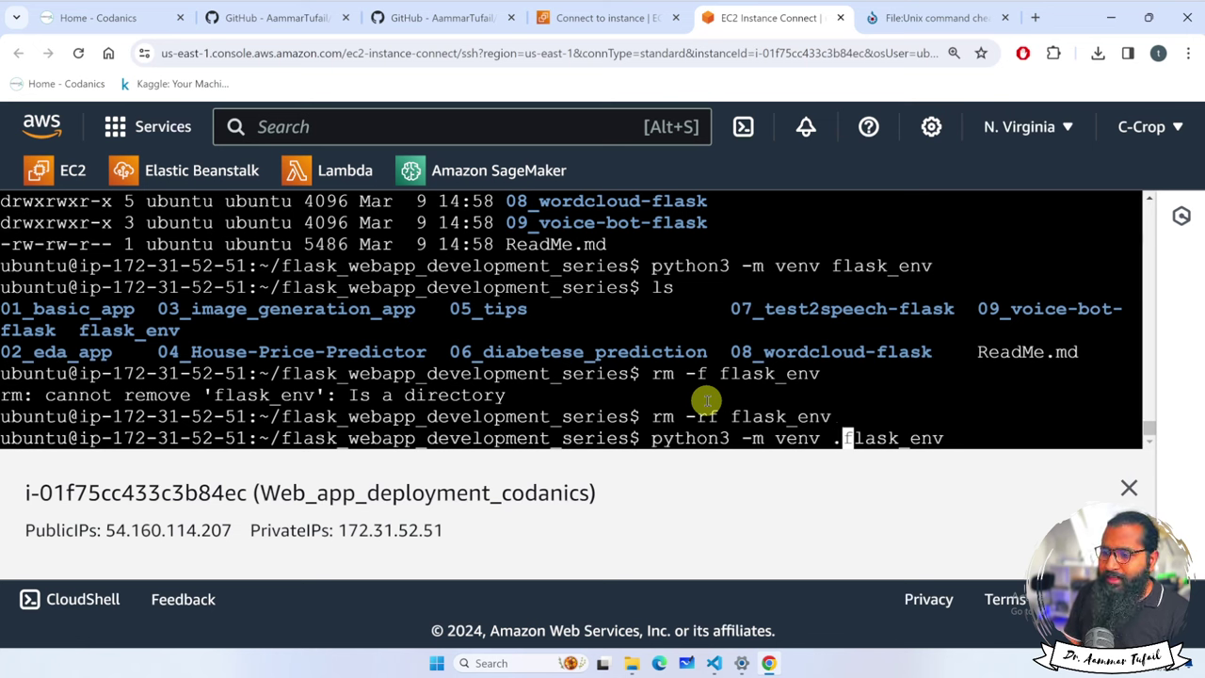
{"action": "key", "text": "Return"}
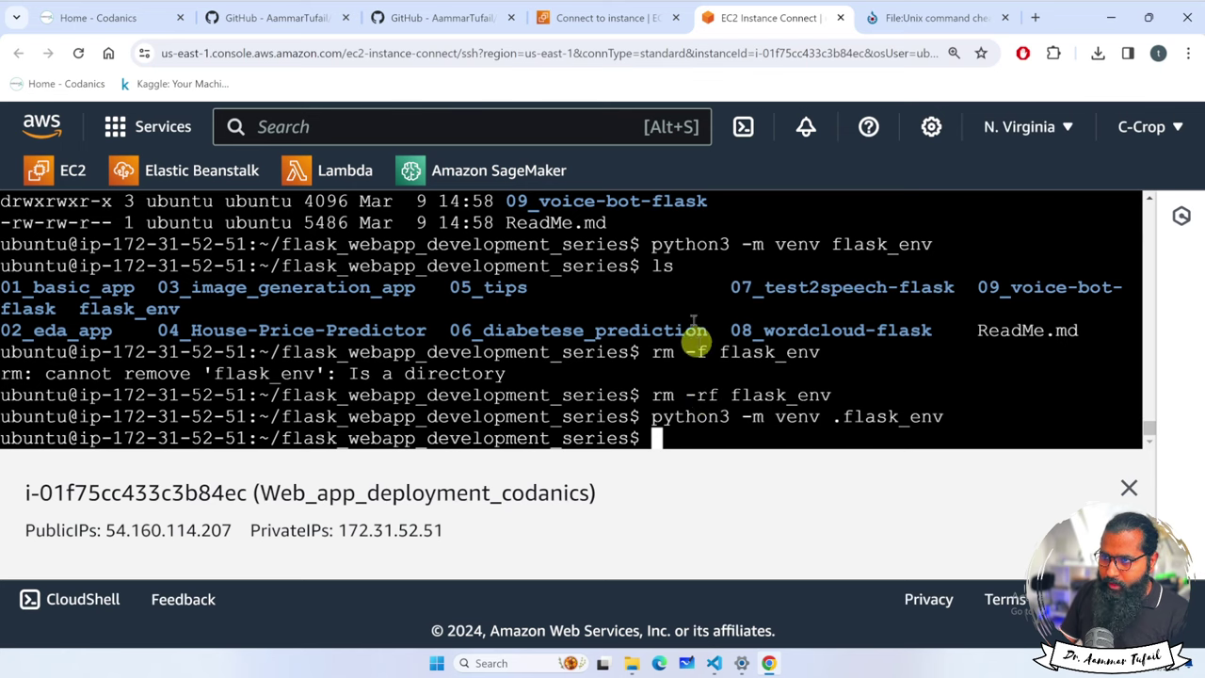
Step: Activate the hidden virtual environment with "source .flask_env/bin/activate", following the activation command in the repository's README
{"action": "left_click", "coordinate": [414, 19]}
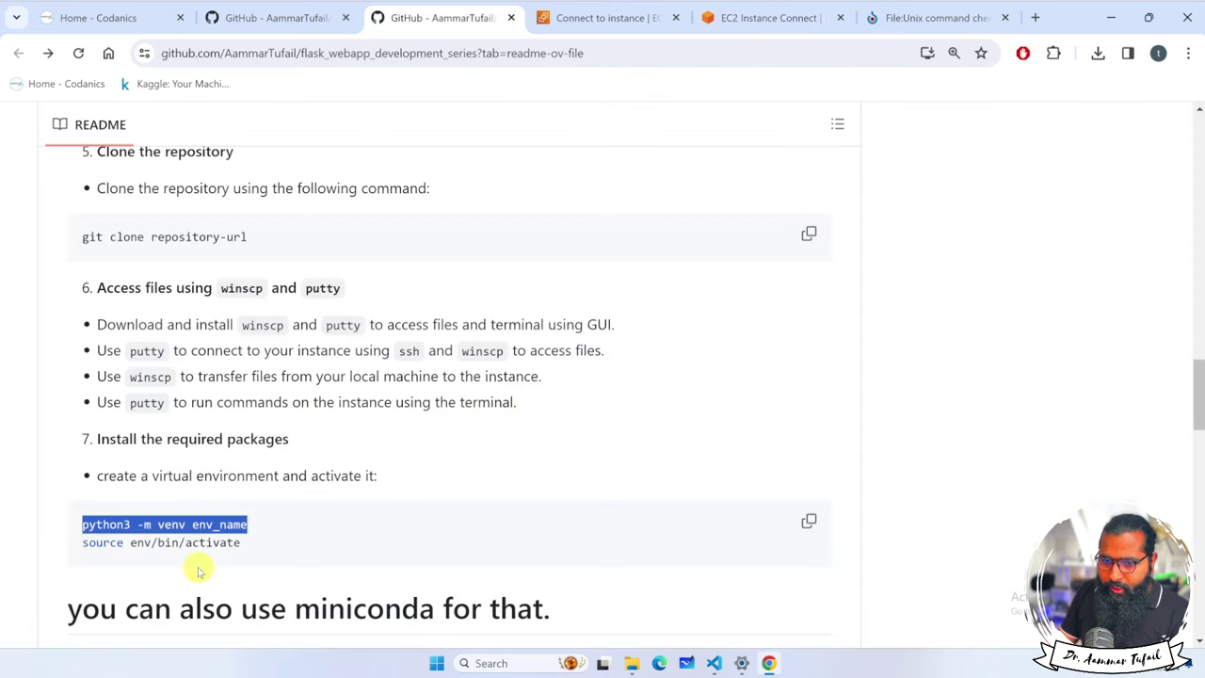
{"action": "left_click_drag", "start_coordinate": [83, 542], "coordinate": [241, 542]}
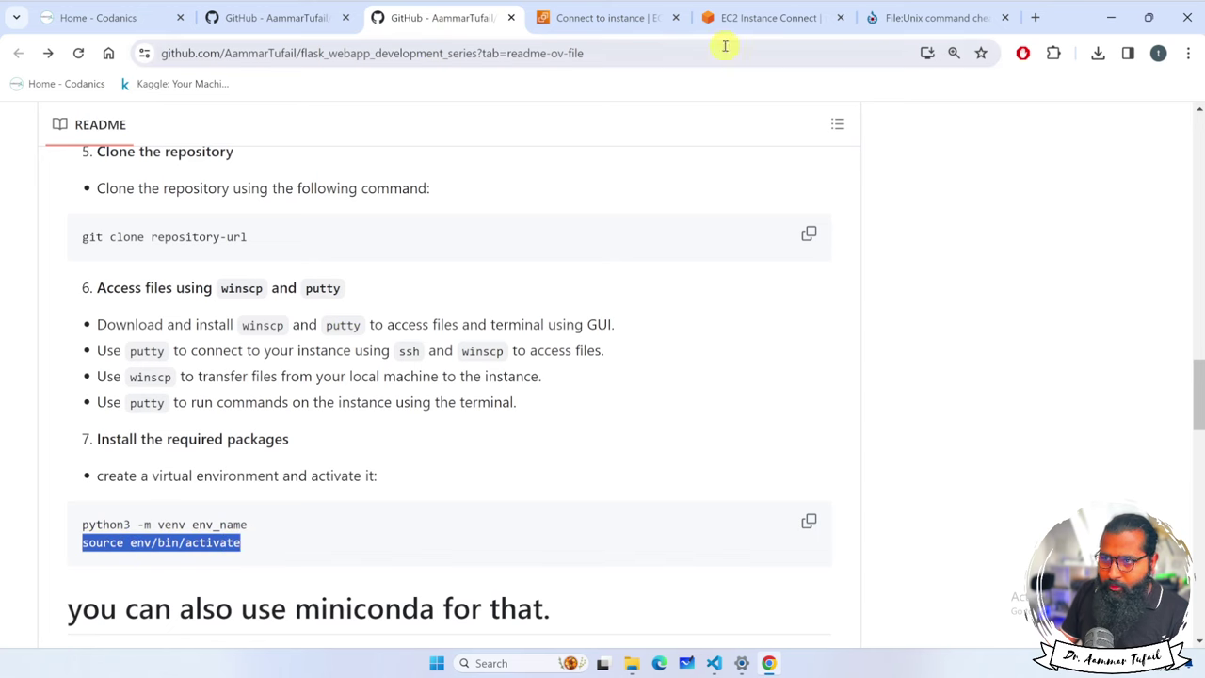
{"action": "left_click", "coordinate": [767, 16]}
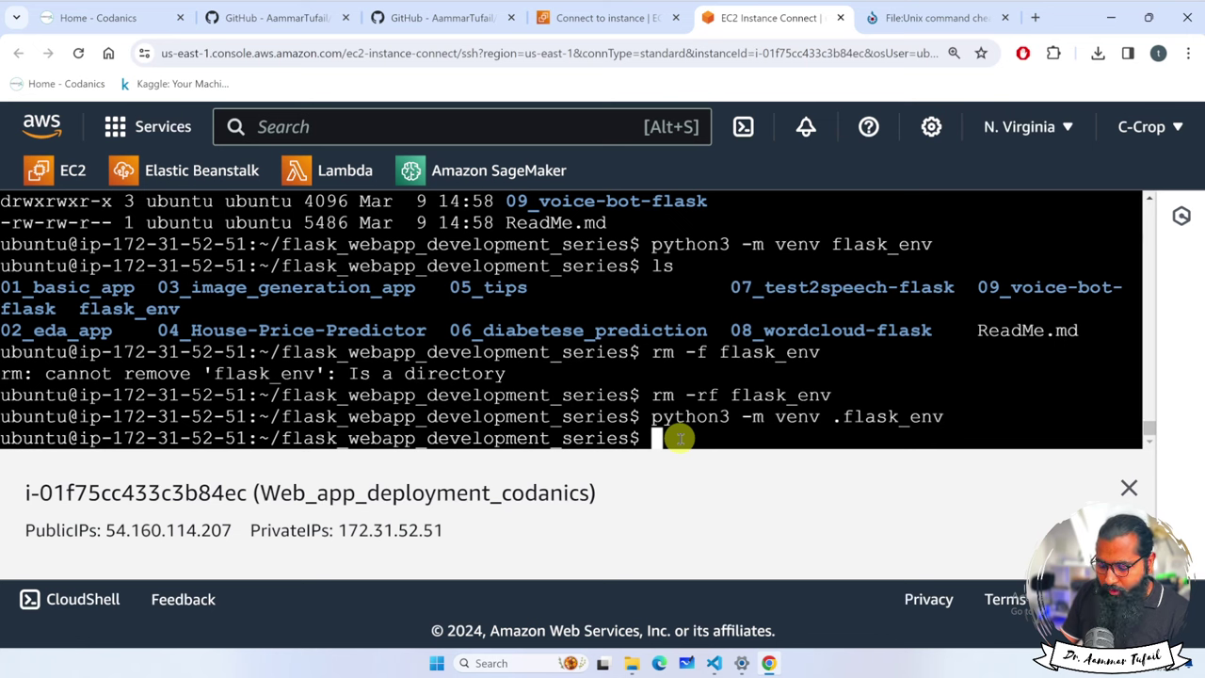
{"action": "type", "text": "source "}
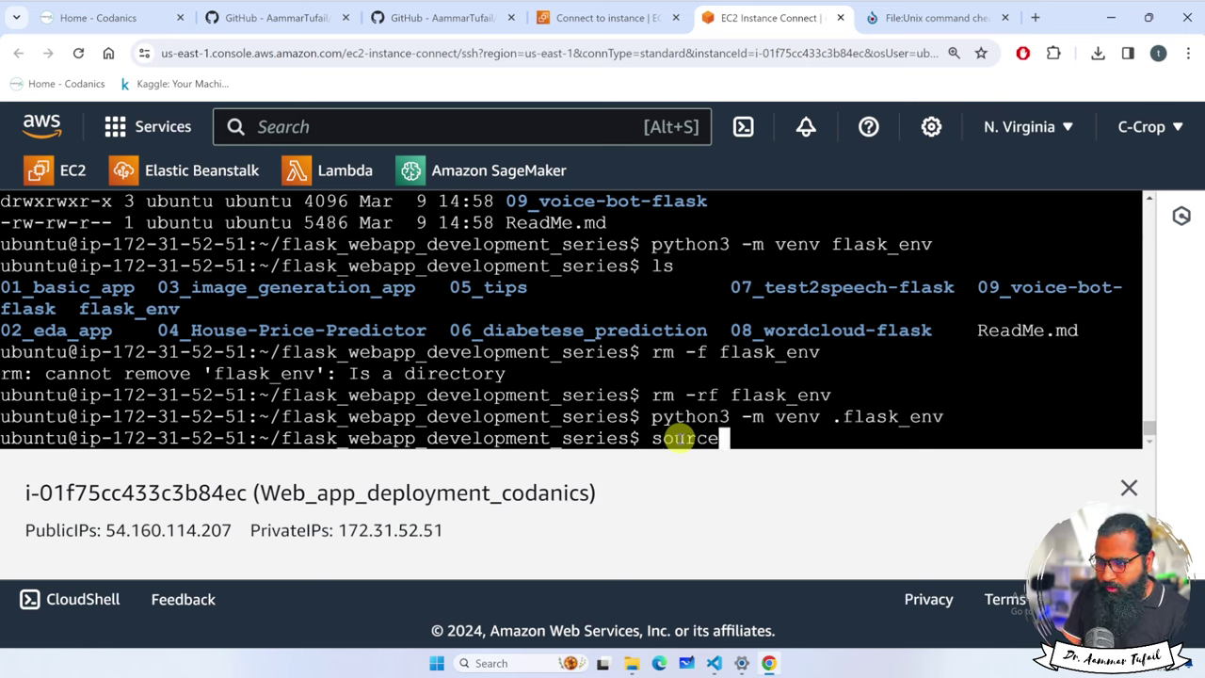
{"action": "type", "text": "."}
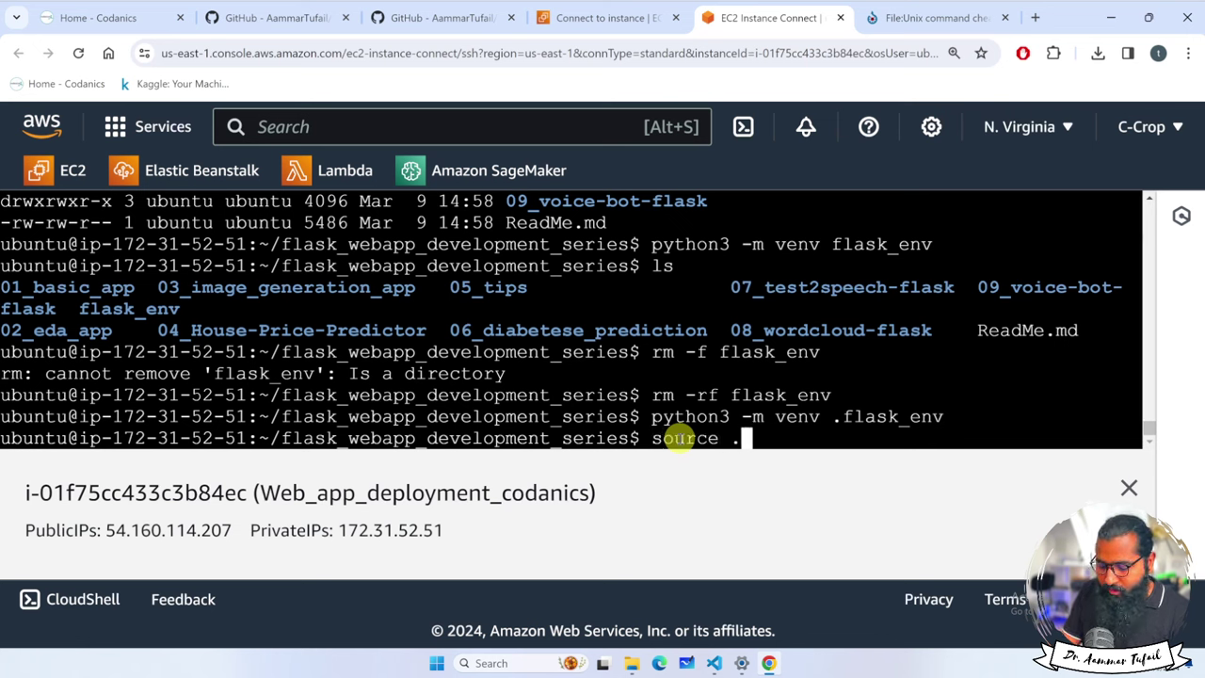
{"action": "type", "text": "flask_env"}
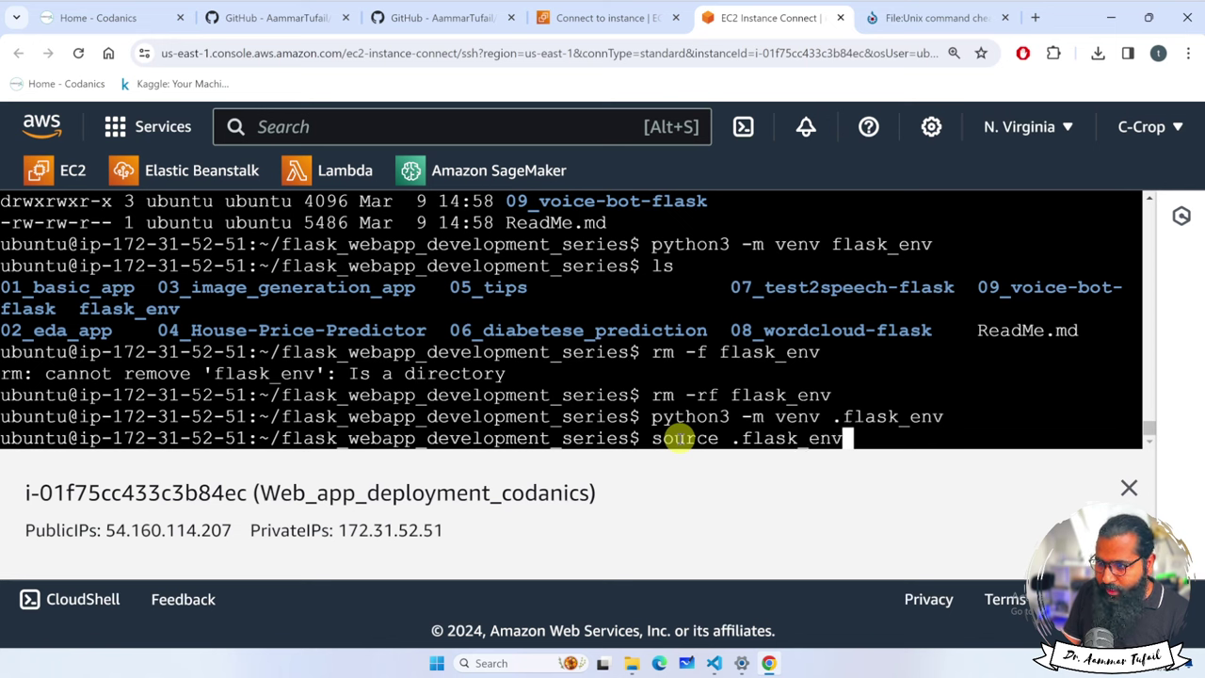
{"action": "type", "text": "/b"}
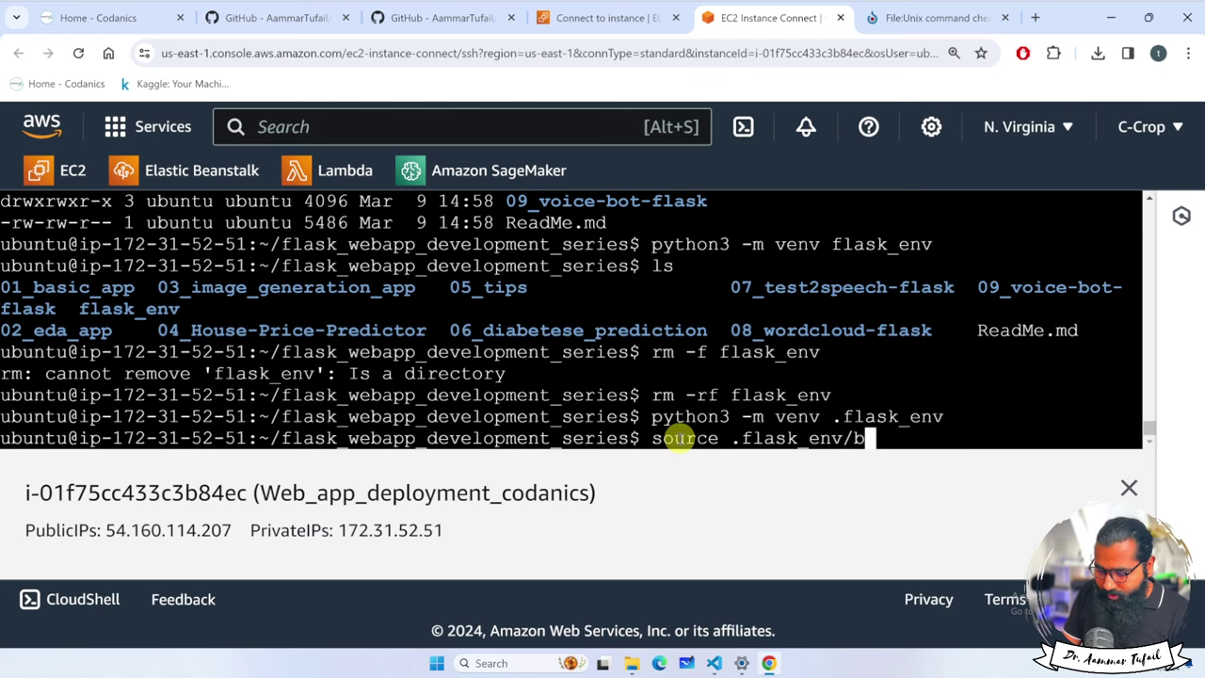
{"action": "type", "text": "in/activate"}
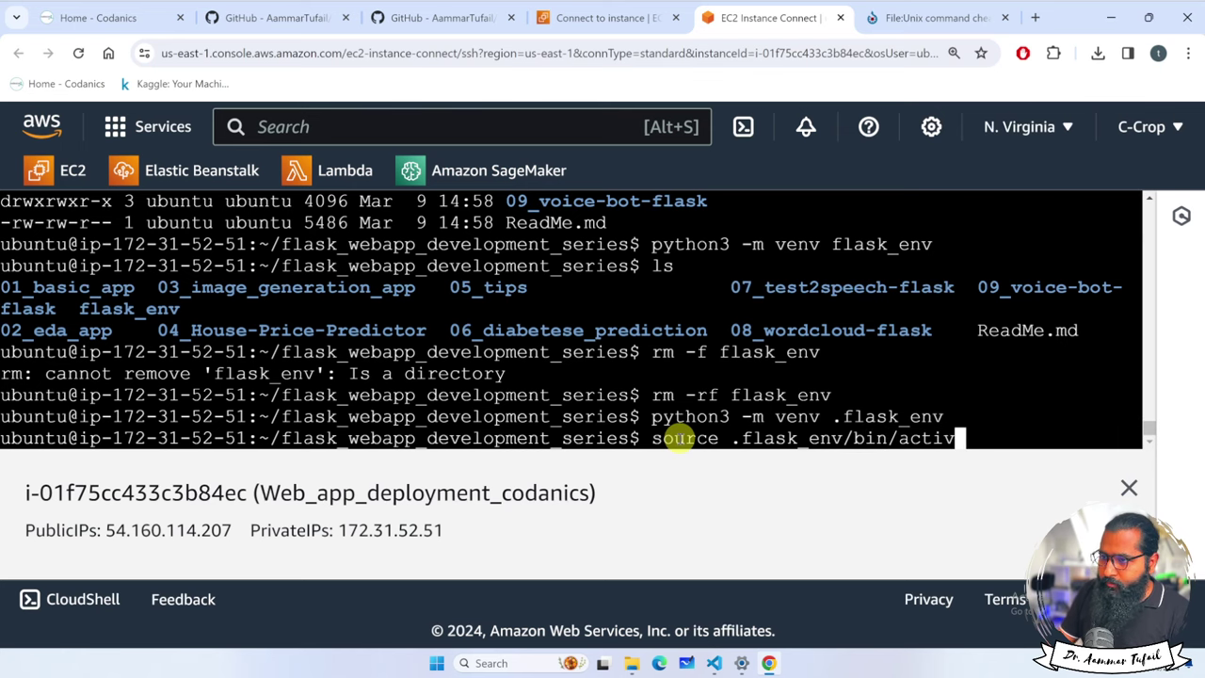
{"action": "left_click", "coordinate": [438, 17]}
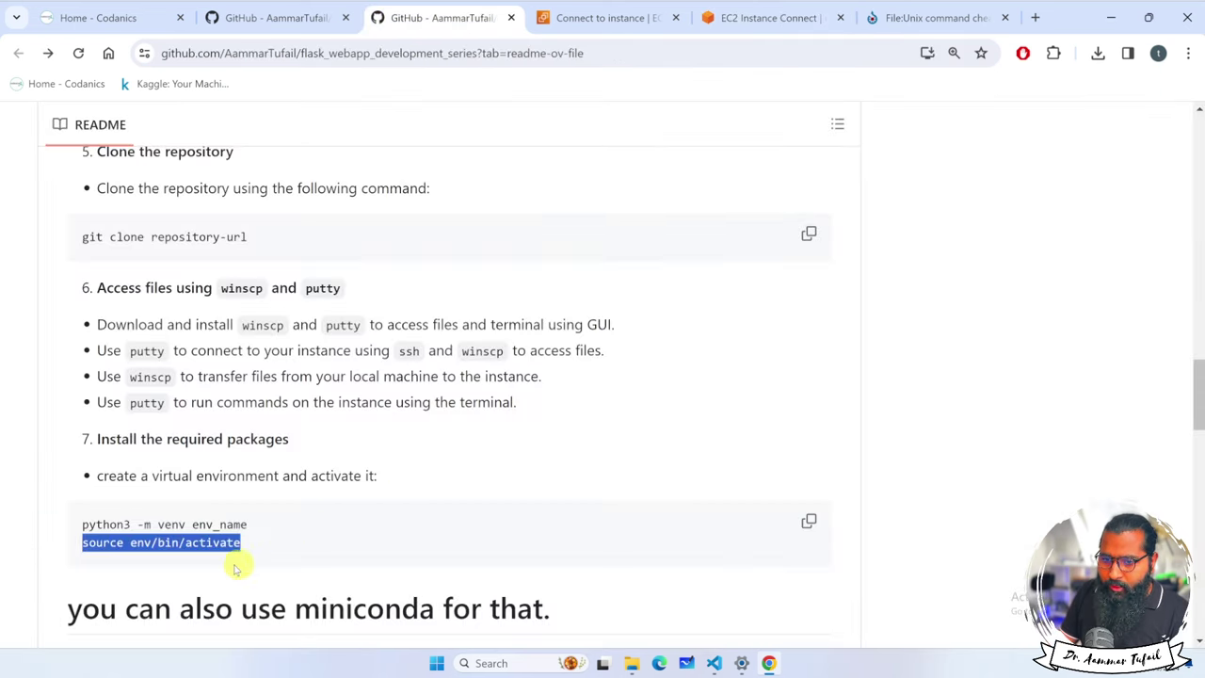
{"action": "scroll", "coordinate": [210, 565], "scroll_direction": "up", "scroll_amount": 2}
{"action": "scroll", "coordinate": [226, 563], "scroll_direction": "down", "scroll_amount": 3}
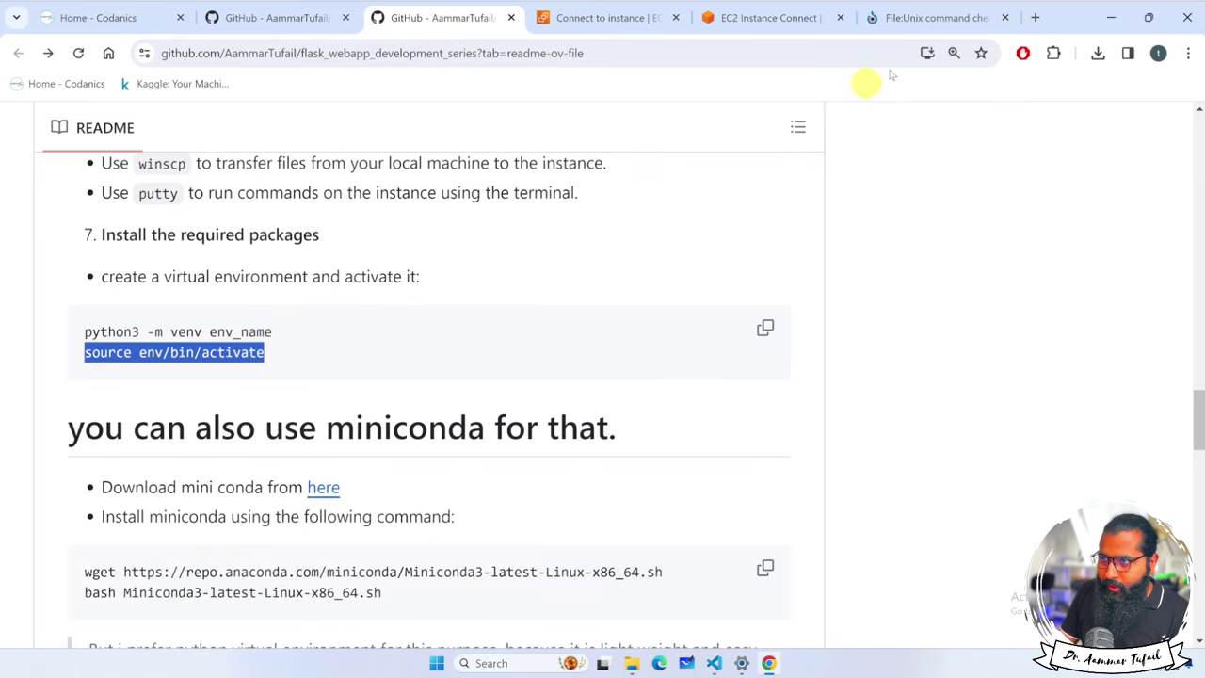
{"action": "left_click", "coordinate": [767, 18]}
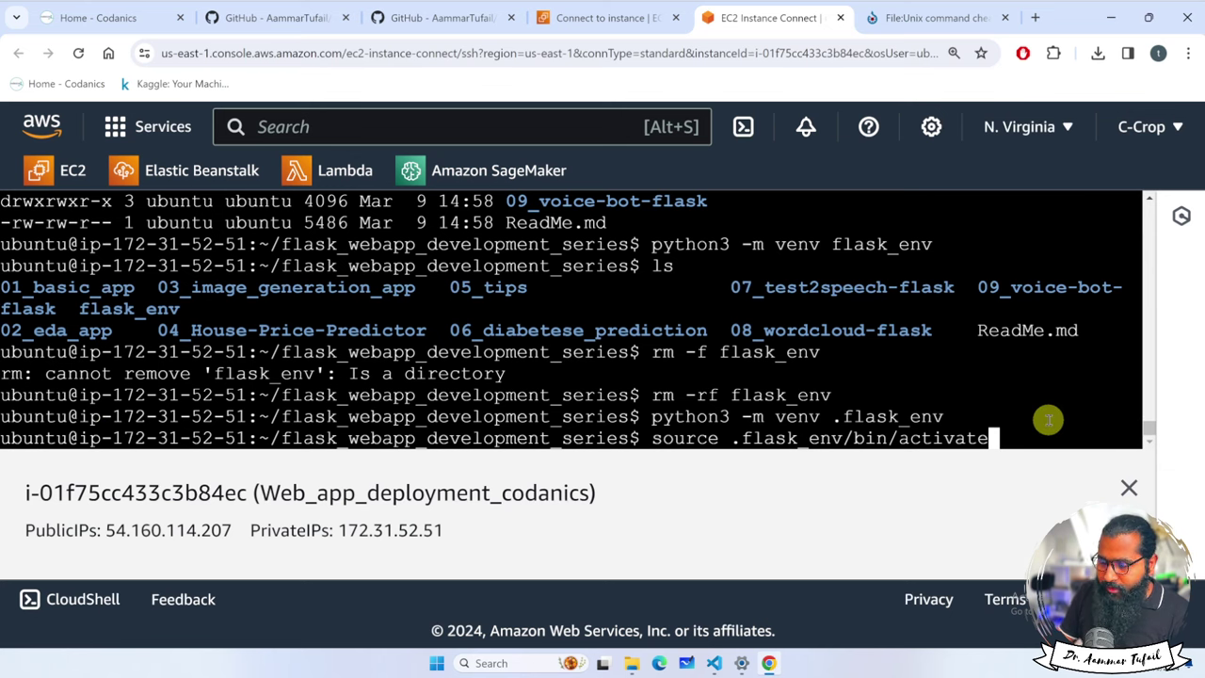
{"action": "key", "text": "Return"}
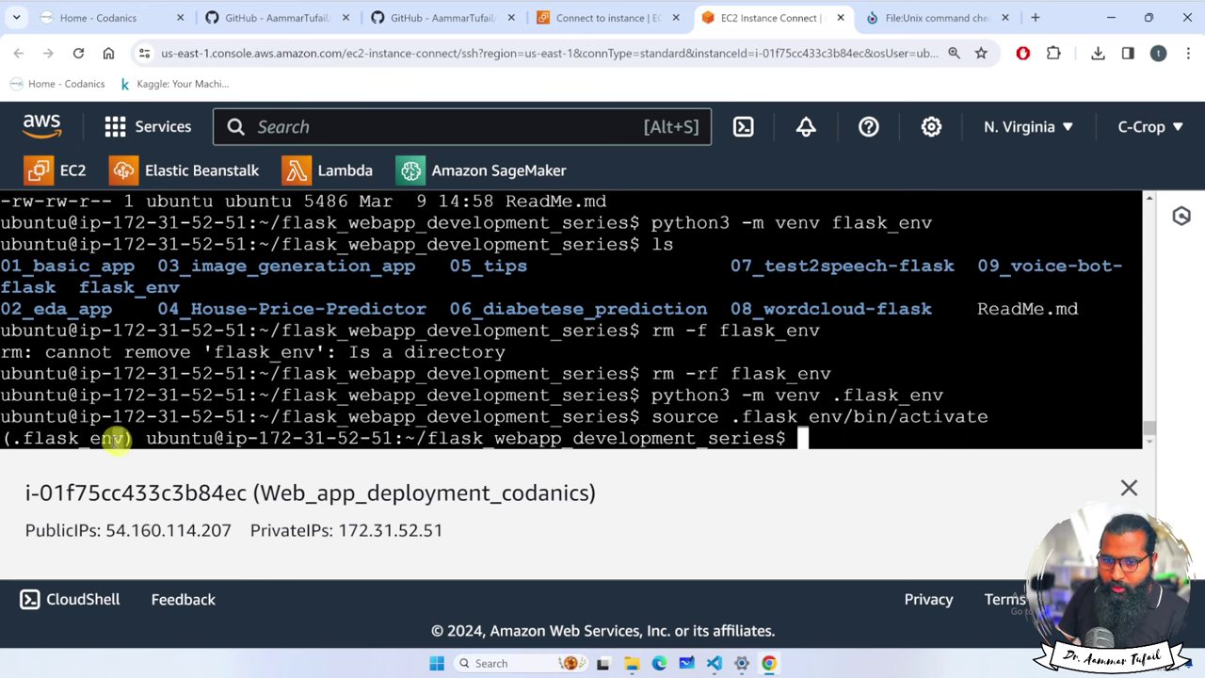
Step: Try to deactivate the virtual environment with "source deactivate"
{"action": "left_click_drag", "start_coordinate": [127, 438], "coordinate": [13, 437]}
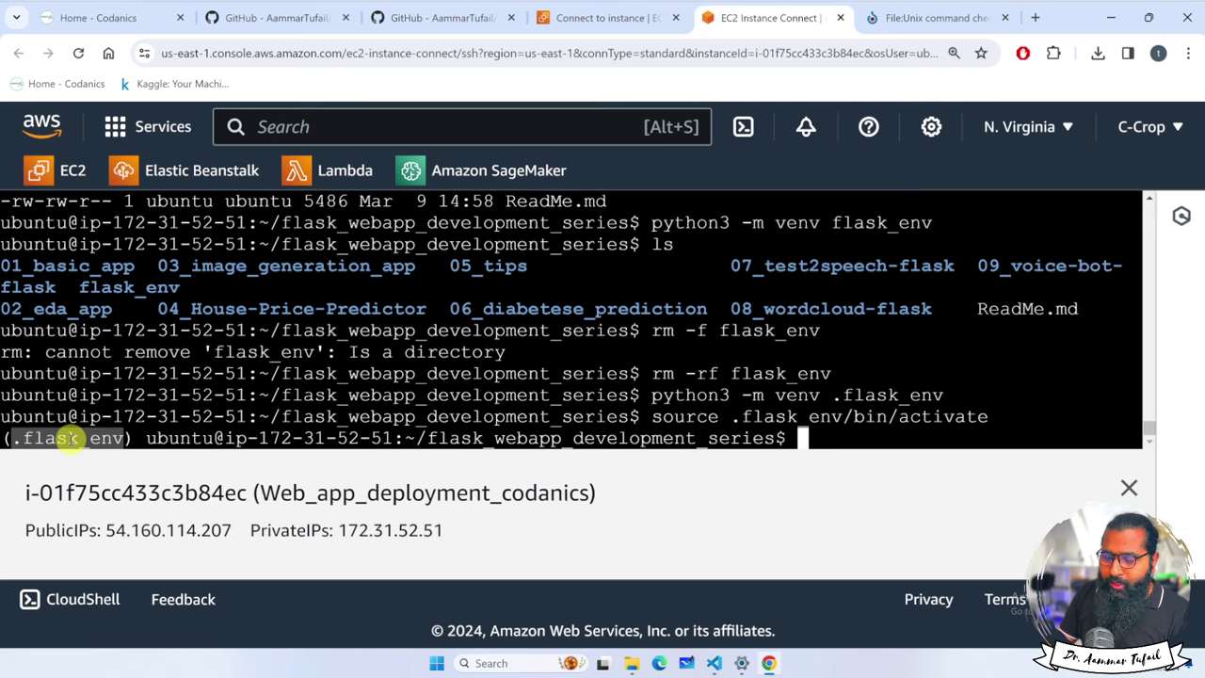
{"action": "left_click", "coordinate": [856, 442]}
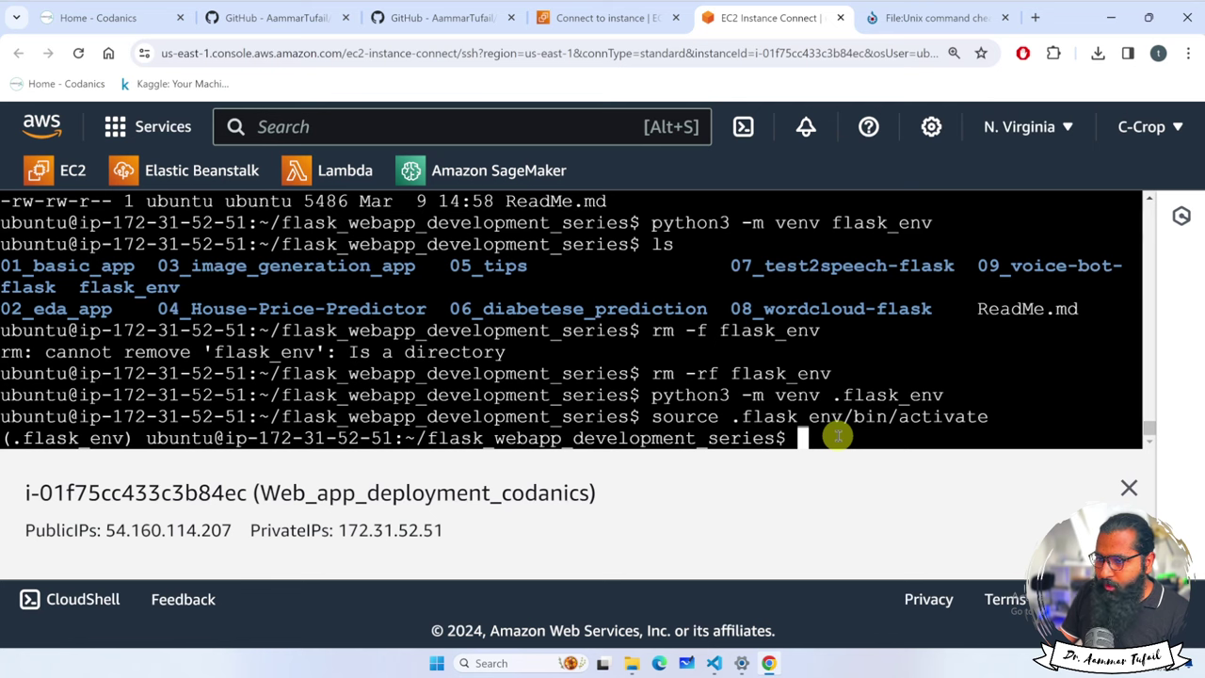
{"action": "type", "text": "s"}
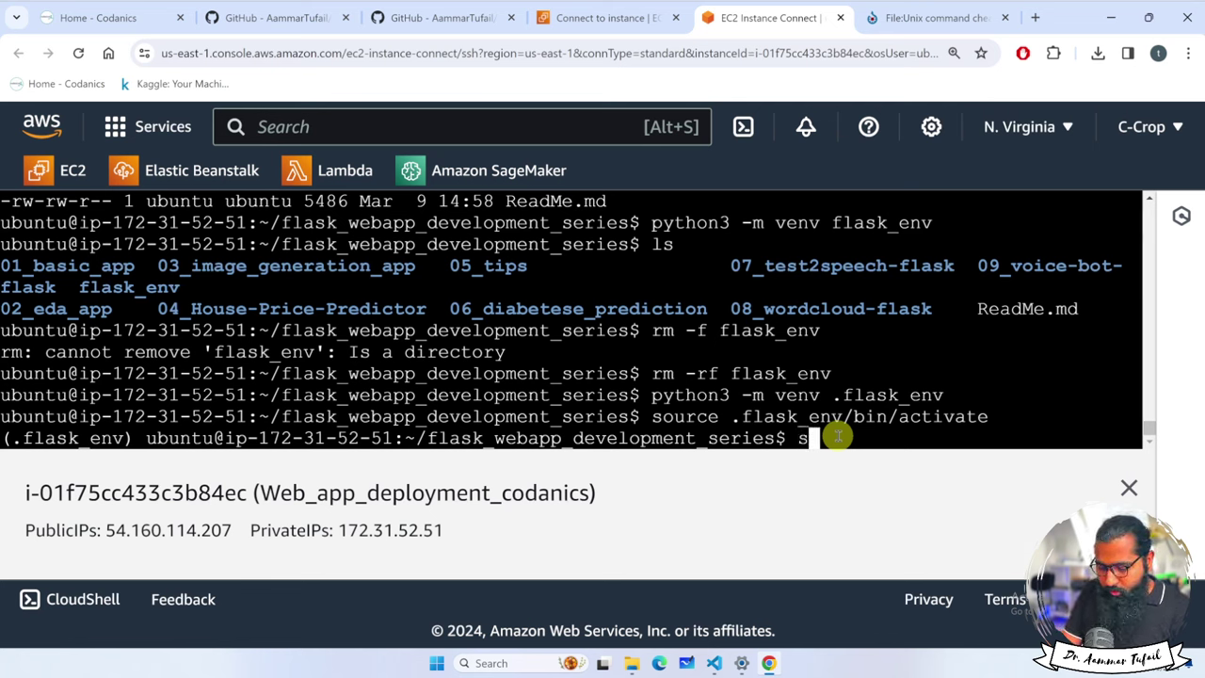
{"action": "type", "text": "ource deact"}
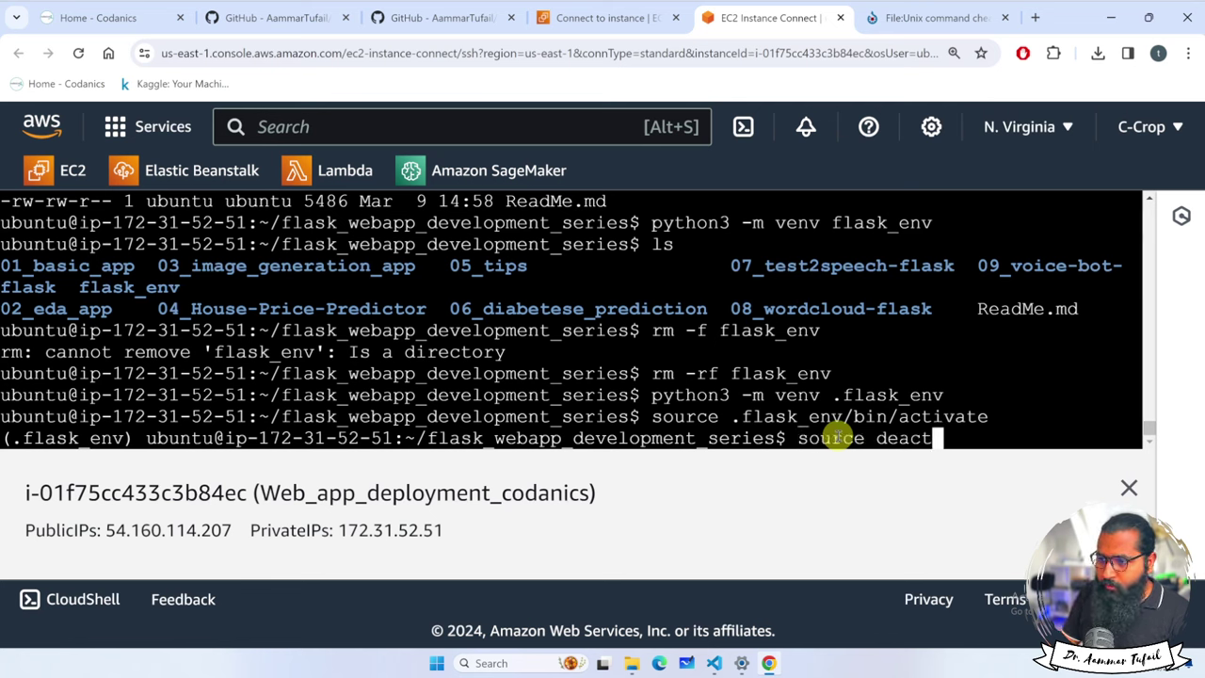
{"action": "type", "text": "ivate"}
{"action": "key", "text": "Return"}
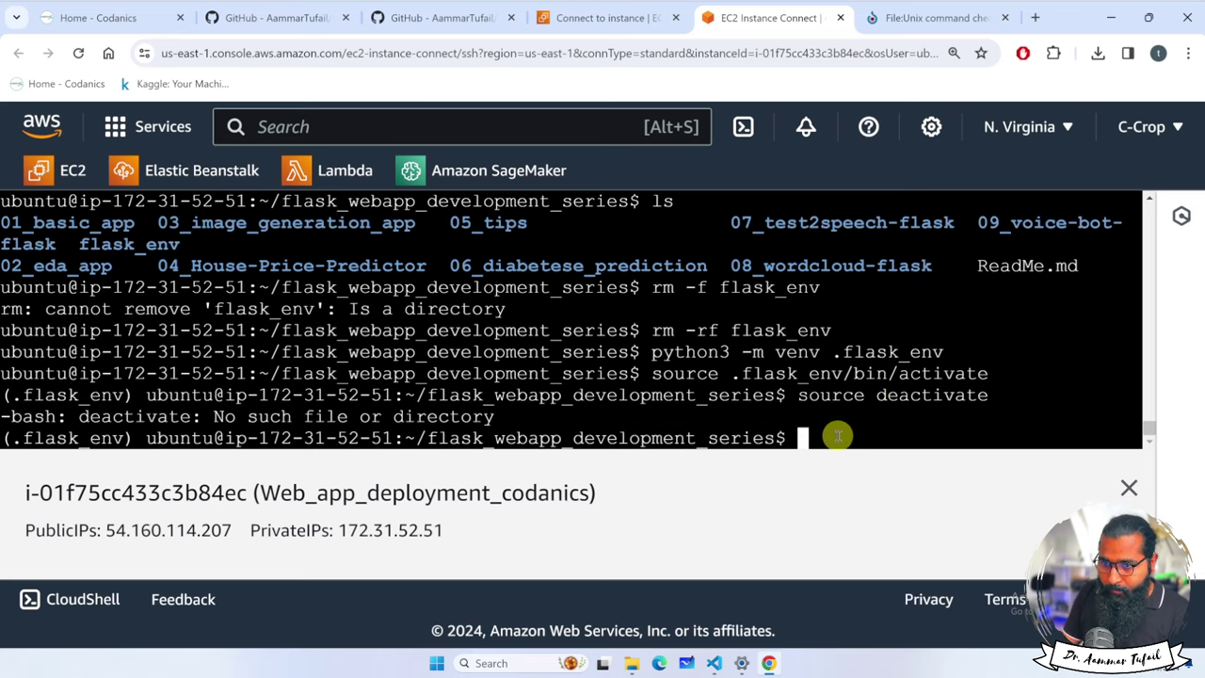
Step: Try to deactivate the environment by reusing the earlier activation command, changing its ending to ".flask_env/bin/deactivate"
{"action": "key", "text": "Up"}
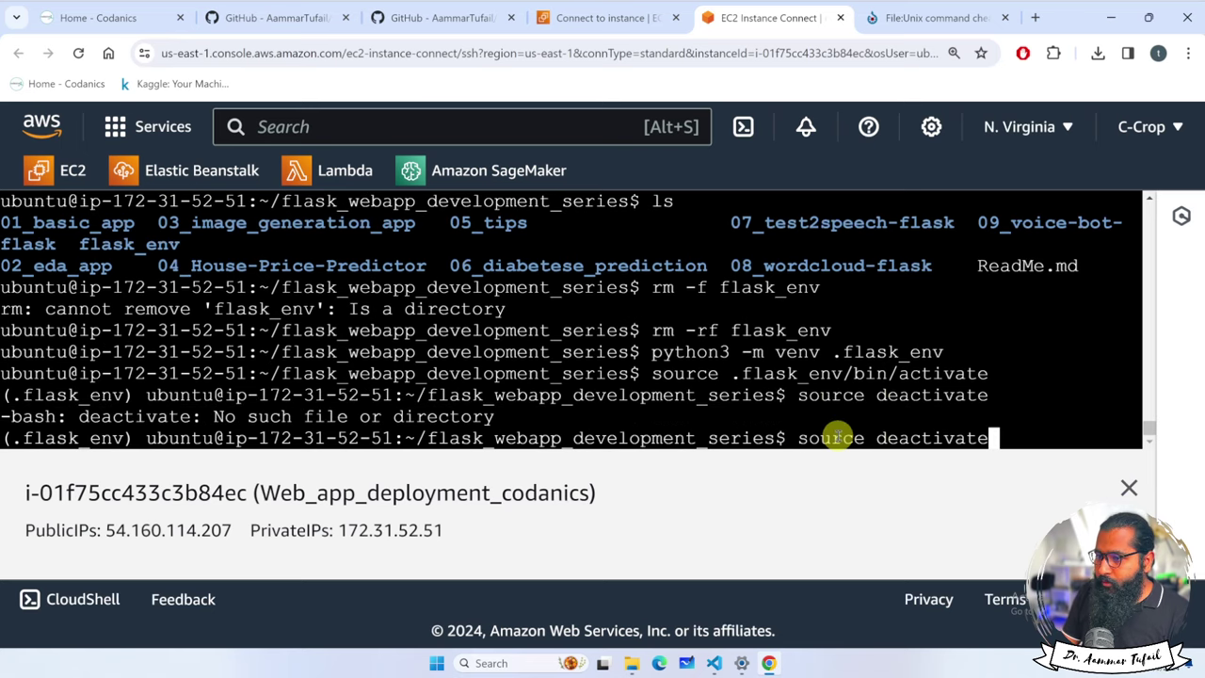
{"action": "key", "text": "Up"}
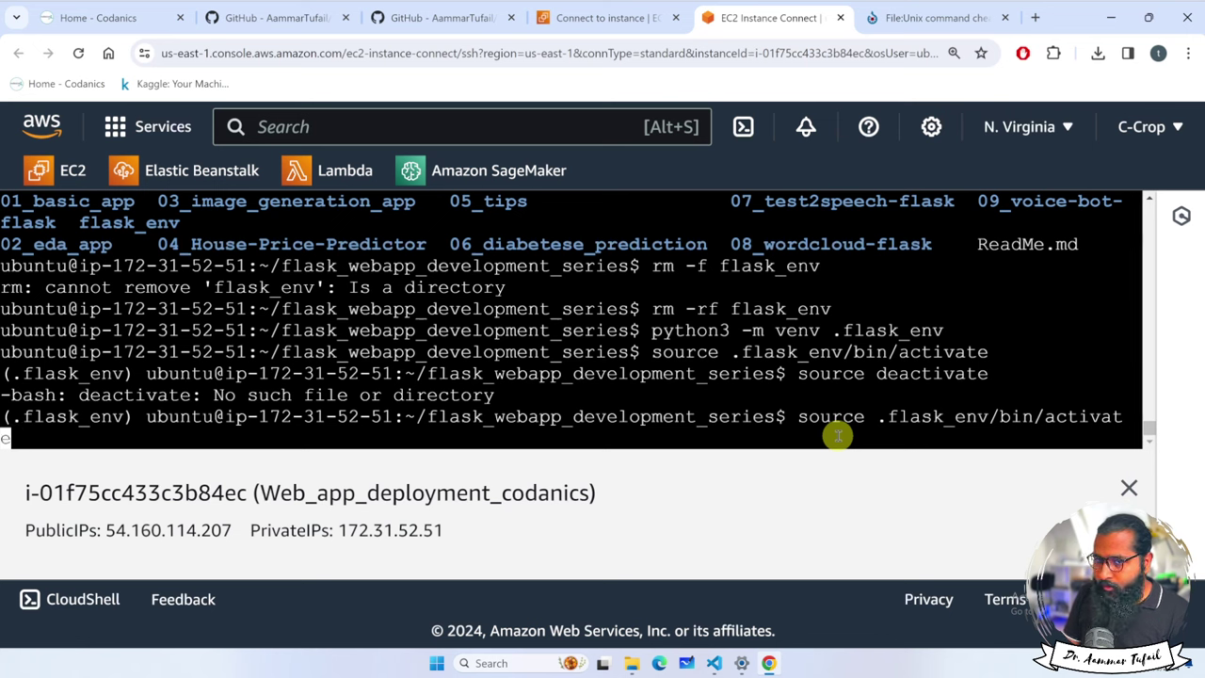
{"action": "key", "text": "Up"}
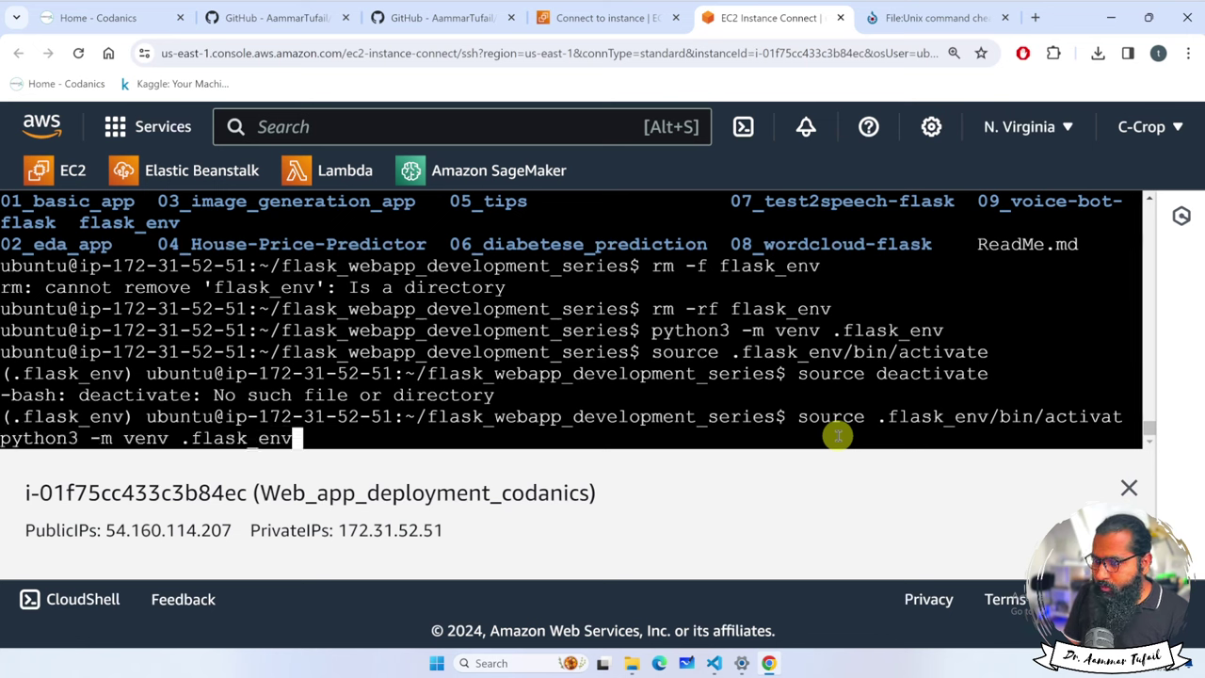
{"action": "key", "text": "Down"}
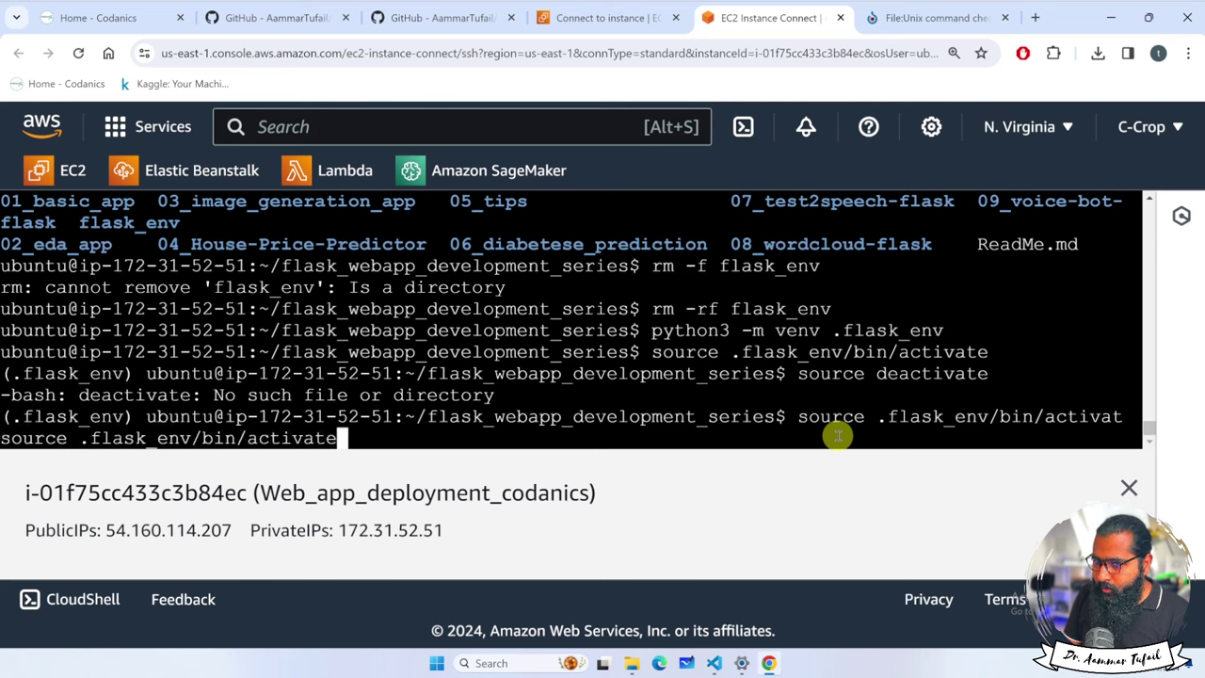
{"action": "key", "text": "Left"}
{"action": "key", "text": "Left"}
{"action": "key", "text": "Left"}
{"action": "key", "text": "Left"}
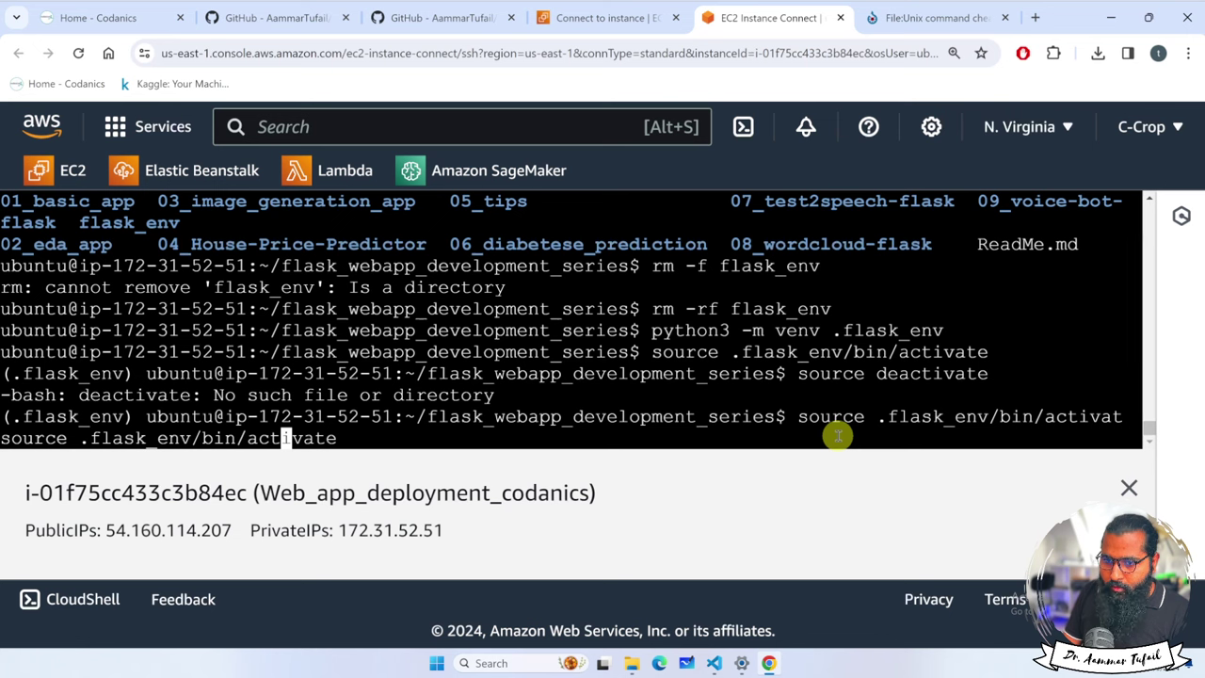
{"action": "key", "text": "Left"}
{"action": "key", "text": "Left"}
{"action": "key", "text": "Left"}
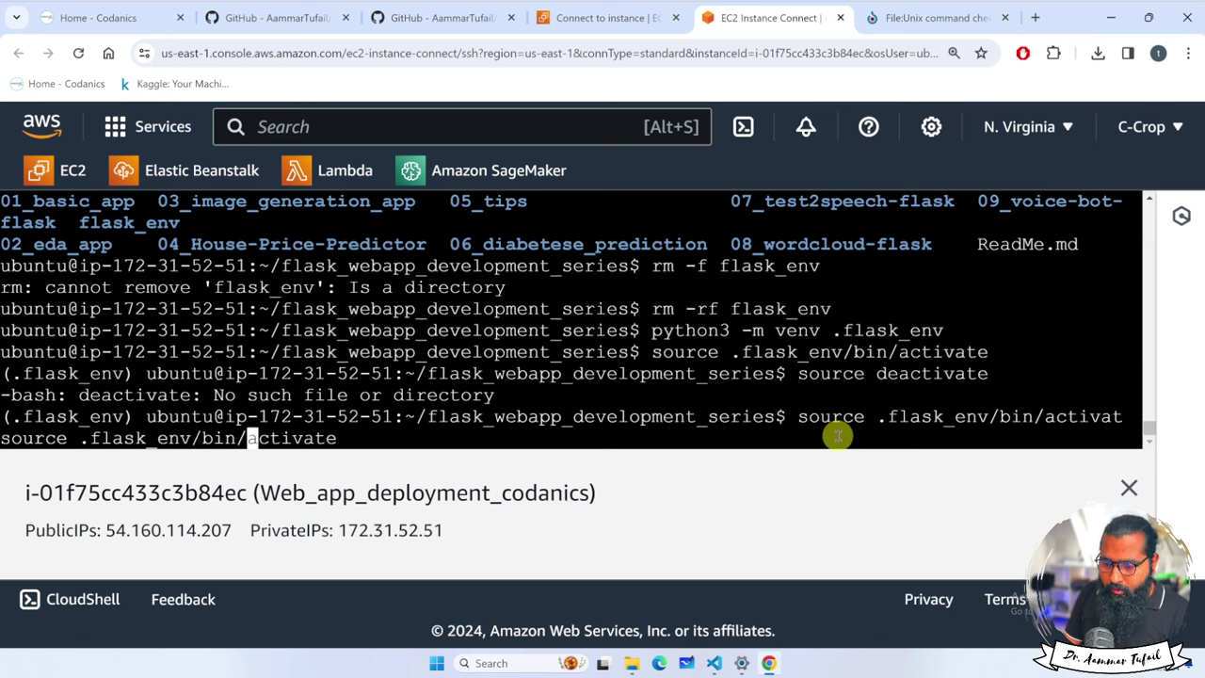
{"action": "key", "text": "Left"}
{"action": "key", "text": "Right"}
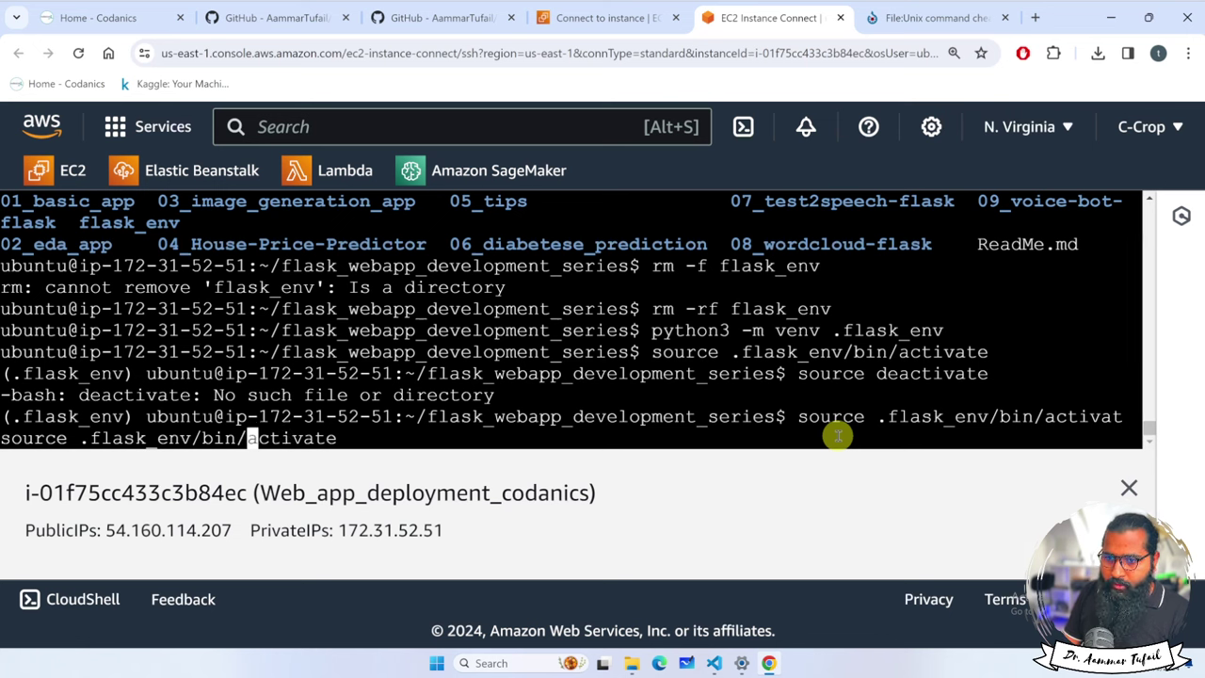
{"action": "type", "text": "de"}
{"action": "key", "text": "Return"}
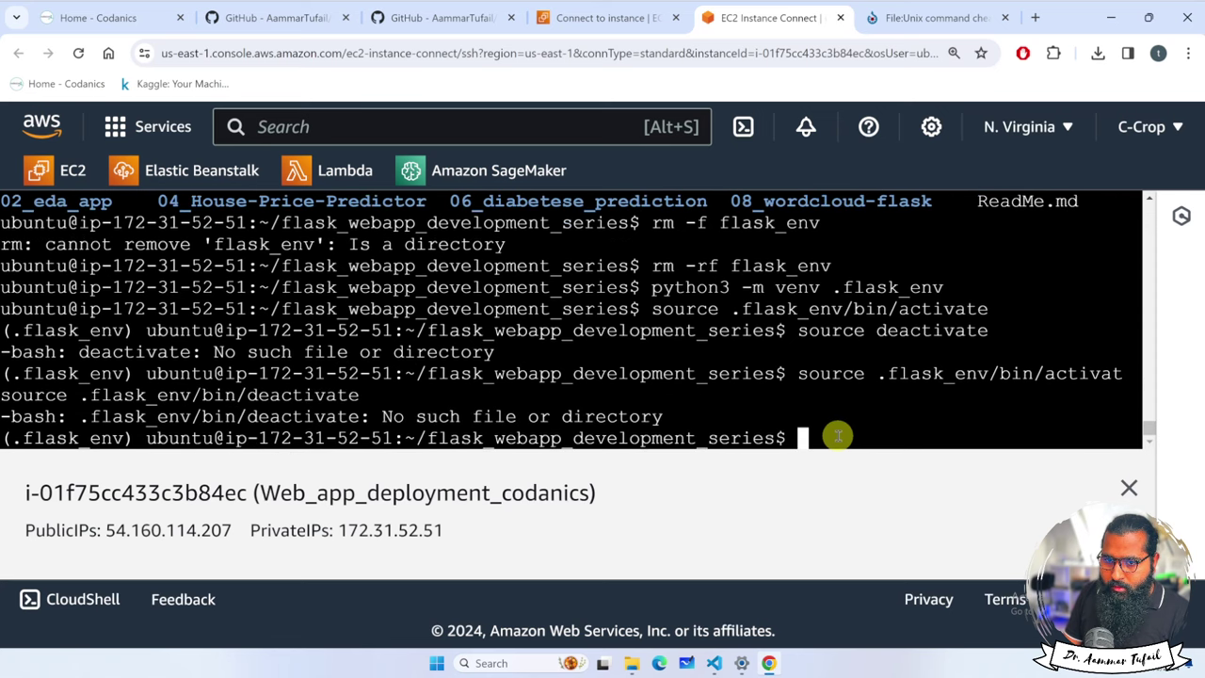
{"action": "key", "text": "Up"}
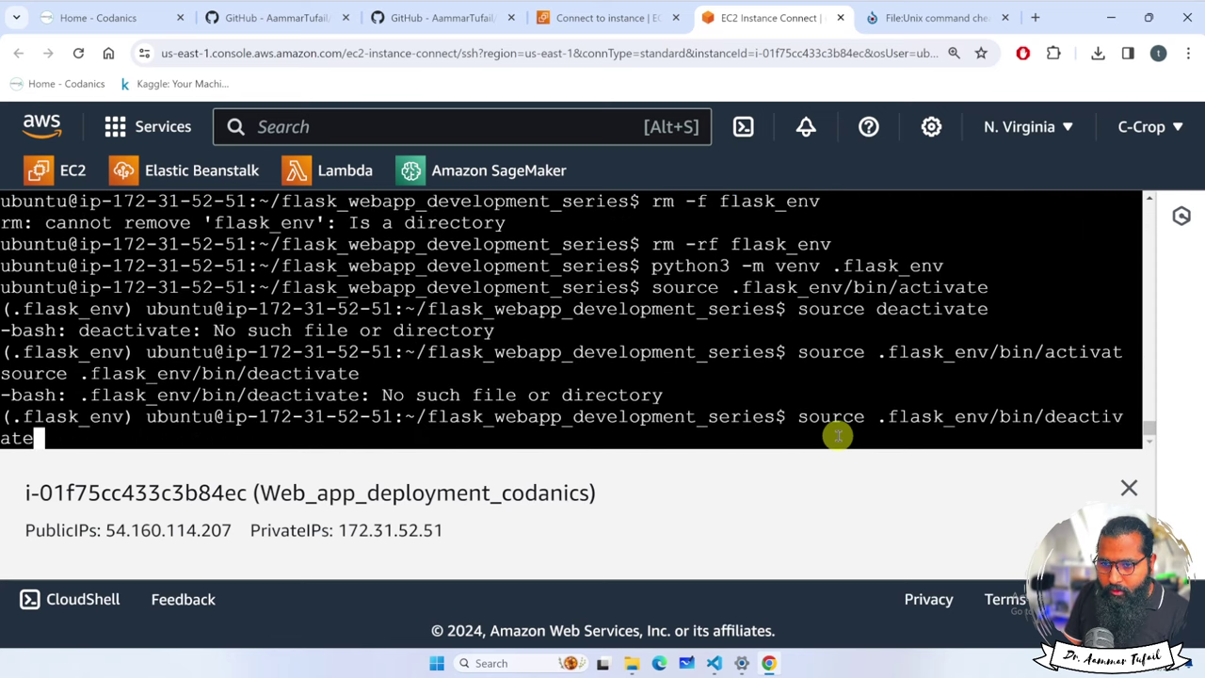
{"action": "key", "text": "Left"}
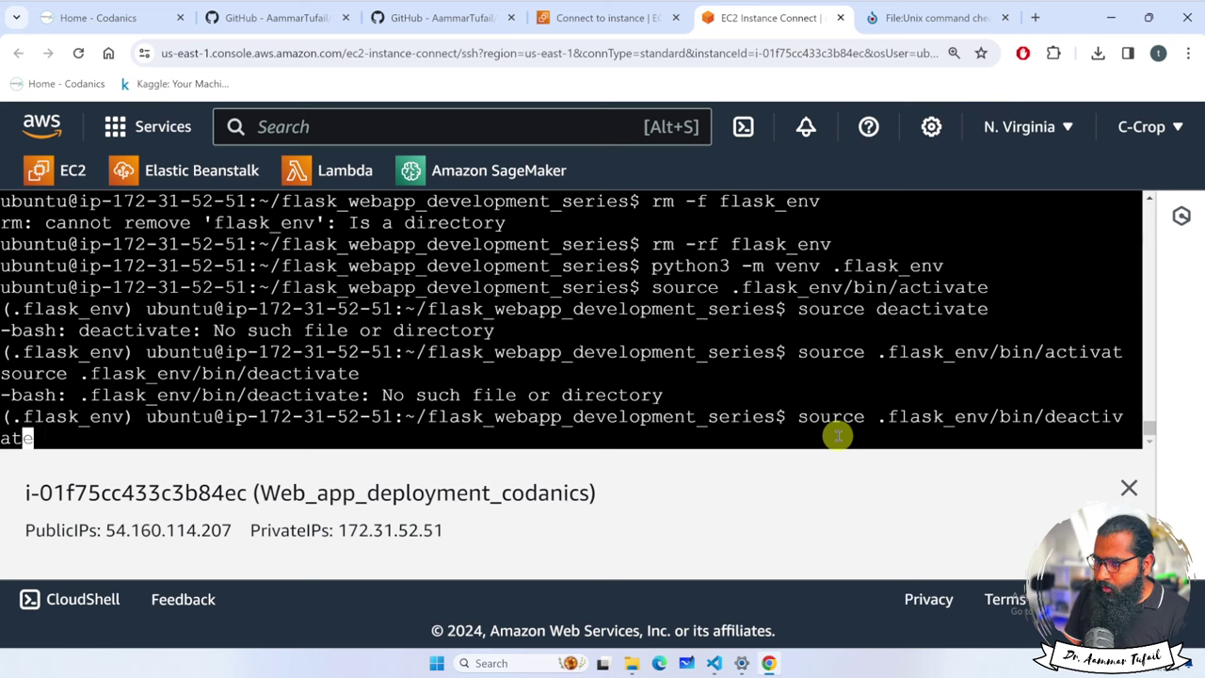
{"action": "key", "text": "Left"}
{"action": "key", "text": "Left"}
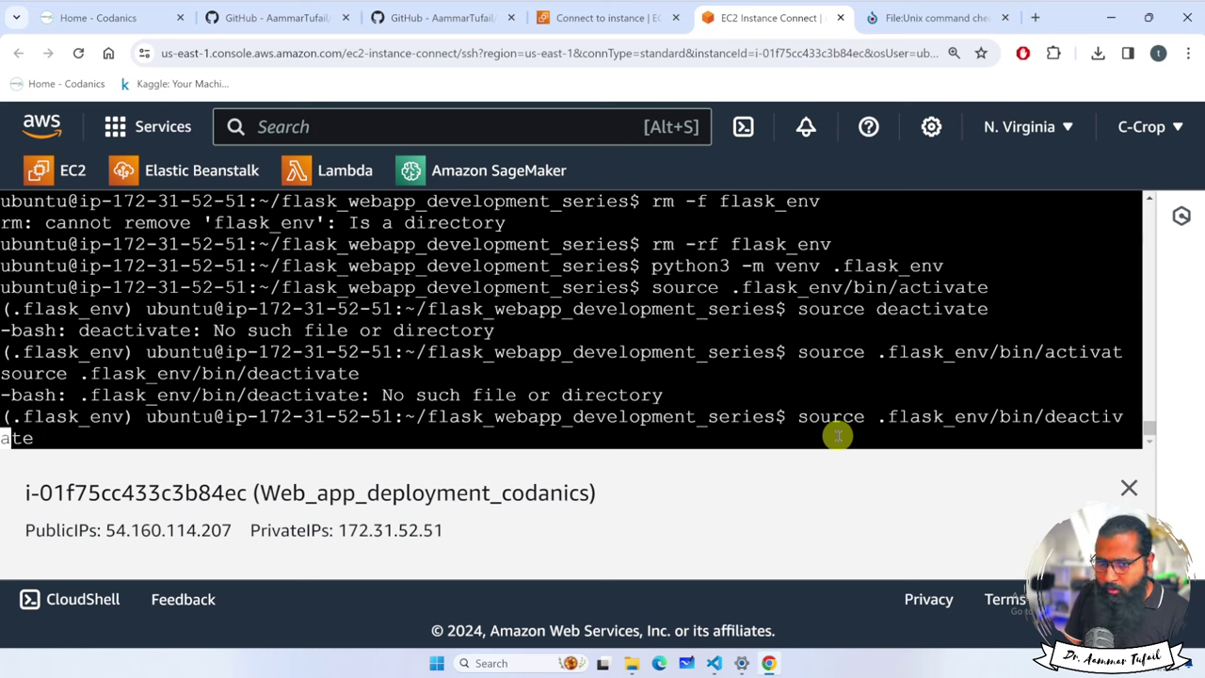
{"action": "key", "text": "Tab"}
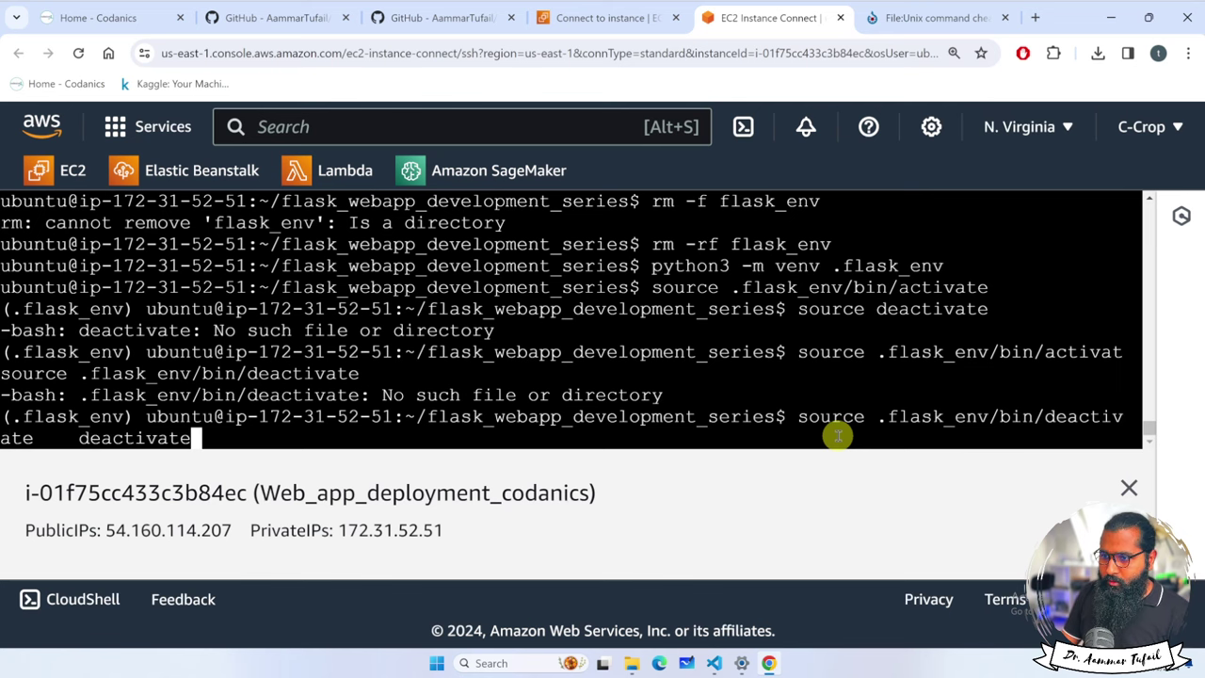
{"action": "key", "text": "BackSpace"}
{"action": "key", "text": "BackSpace"}
{"action": "key", "text": "BackSpace"}
{"action": "key", "text": "BackSpace"}
{"action": "key", "text": "BackSpace"}
{"action": "key", "text": "BackSpace"}
{"action": "key", "text": "BackSpace"}
{"action": "key", "text": "BackSpace"}
{"action": "key", "text": "BackSpace"}
{"action": "key", "text": "BackSpace"}
{"action": "key", "text": "BackSpace"}
{"action": "key", "text": "BackSpace"}
{"action": "key", "text": "BackSpace"}
{"action": "key", "text": "BackSpace"}
{"action": "key", "text": "BackSpace"}
{"action": "key", "text": "BackSpace"}
{"action": "key", "text": "BackSpace"}
{"action": "key", "text": "BackSpace"}
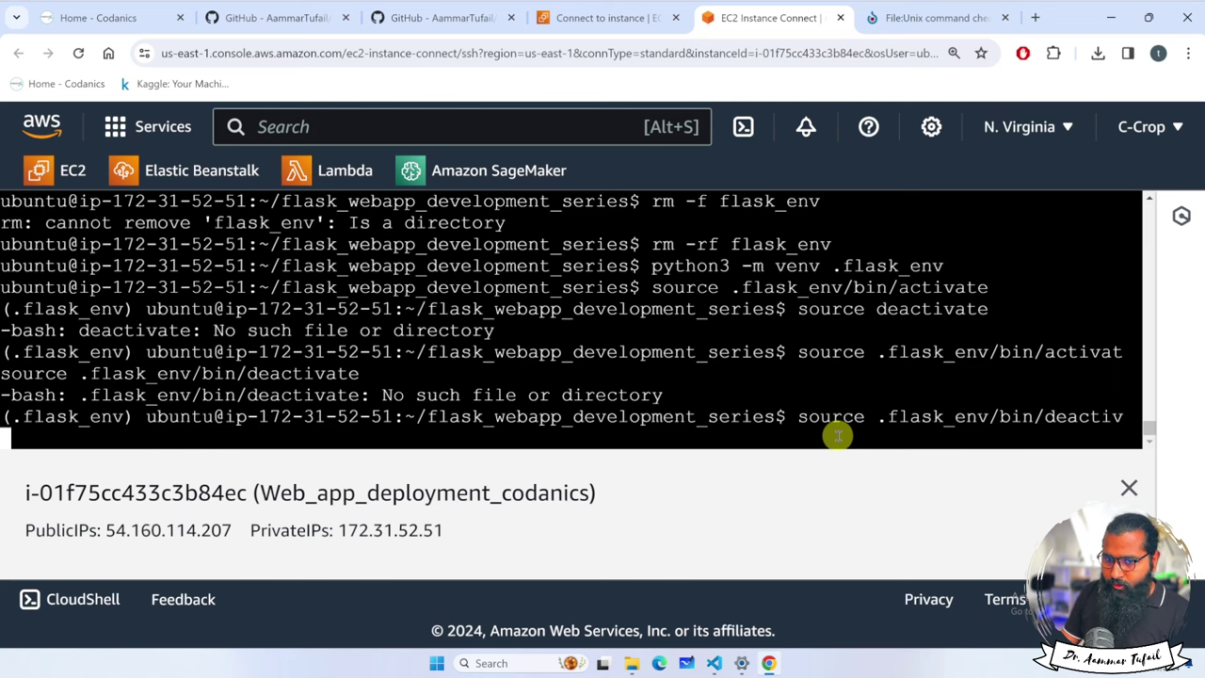
{"action": "key", "text": "Return"}
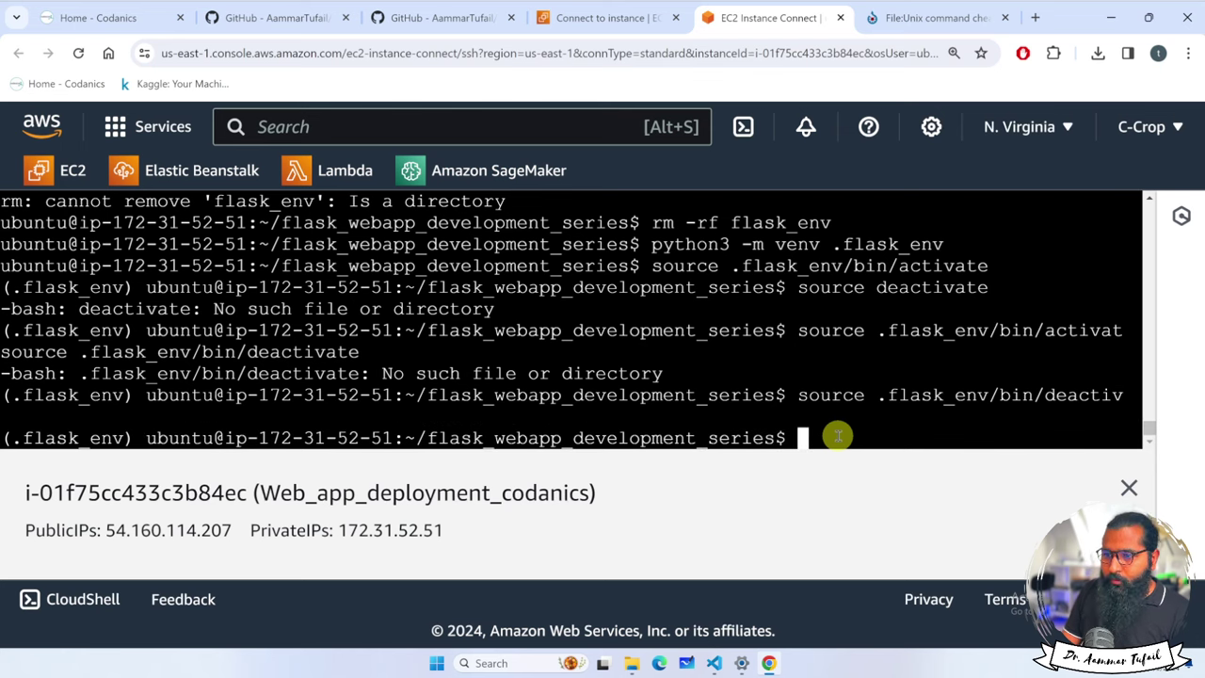
Step: List the repository folder with "ls" and locate the 04_House-Price-Predictor directory
{"action": "key", "text": "ctrl+minus"}
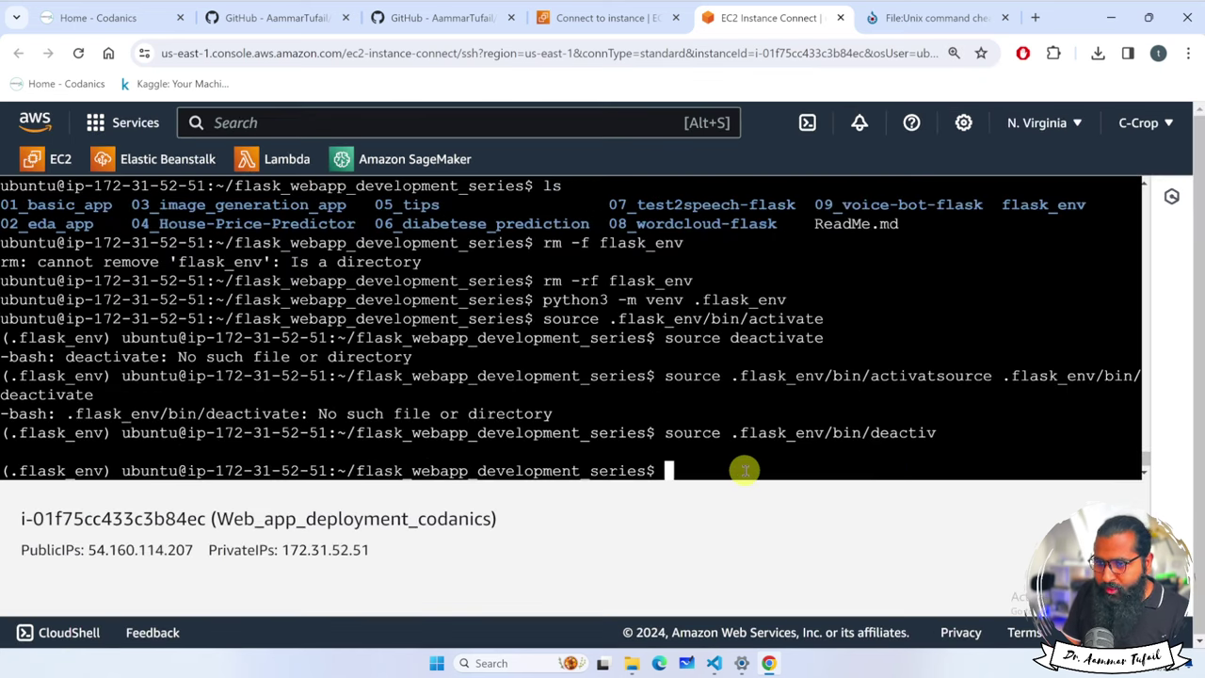
{"action": "type", "text": "l"}
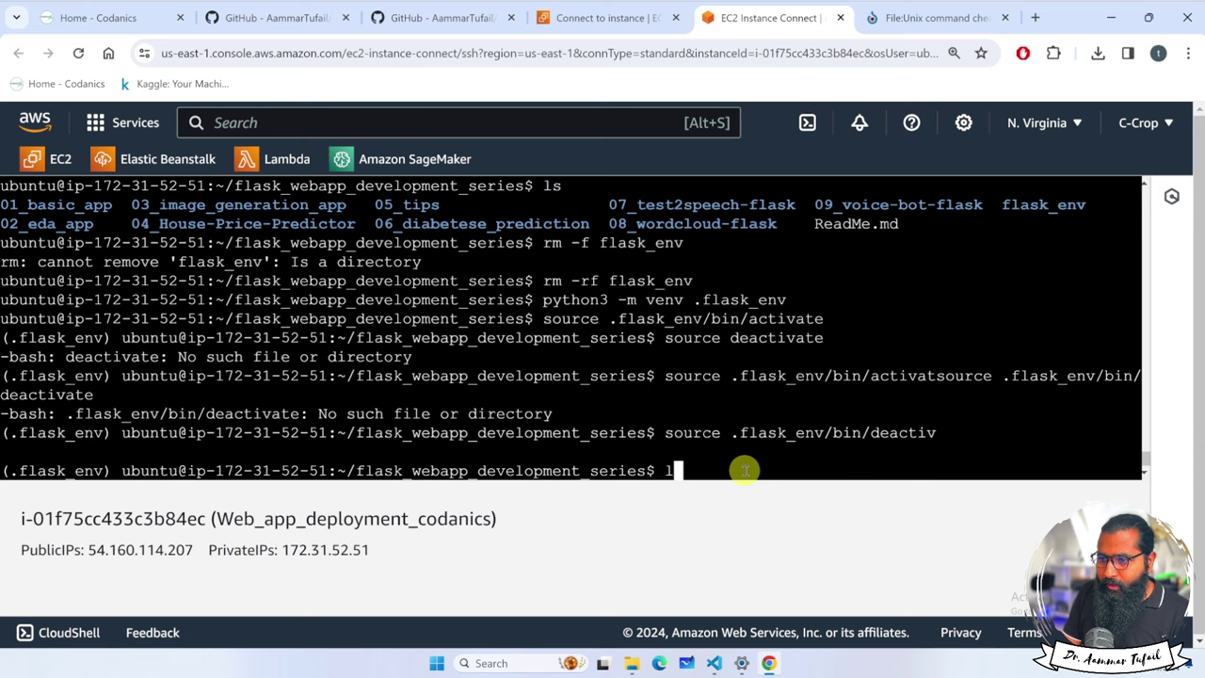
{"action": "type", "text": "s"}
{"action": "key", "text": "Return"}
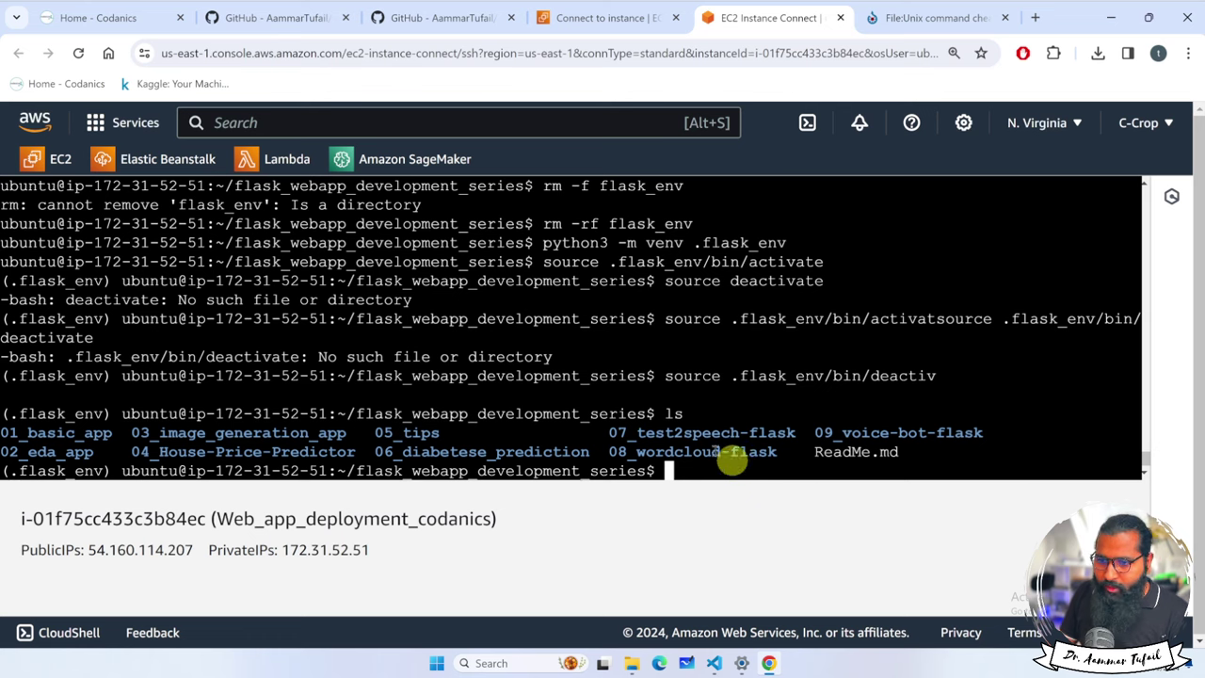
{"action": "left_click_drag", "start_coordinate": [130, 452], "coordinate": [354, 453]}
{"action": "left_click", "coordinate": [696, 468]}
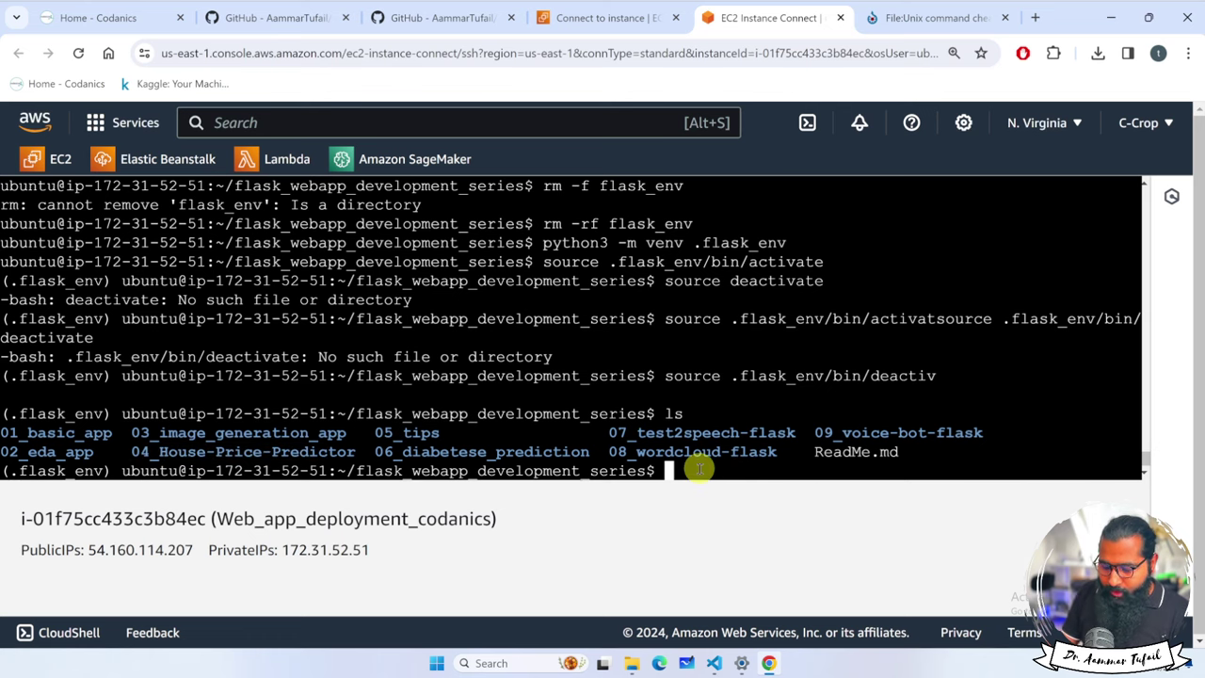
Step: Change into the 04_House-Price-Predictor directory and list its contents with "ls"
{"action": "type", "text": "cd 04"}
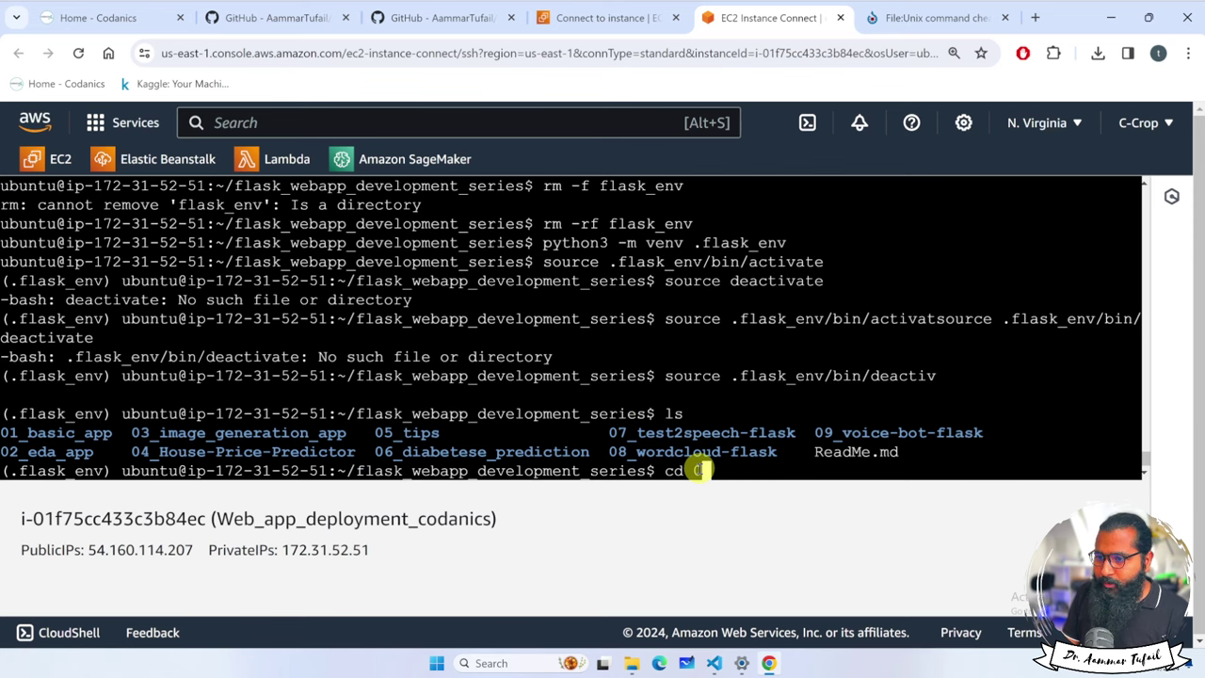
{"action": "key", "text": "Tab"}
{"action": "key", "text": "Return"}
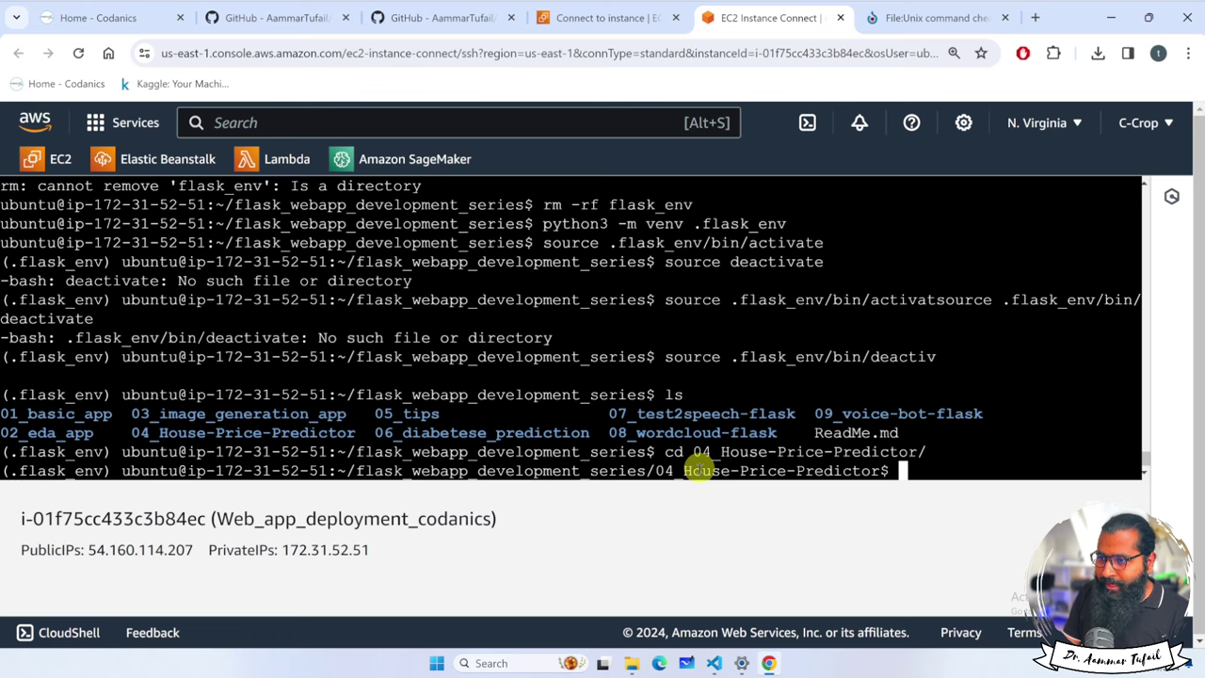
{"action": "type", "text": "l"}
{"action": "type", "text": "s"}
{"action": "key", "text": "Return"}
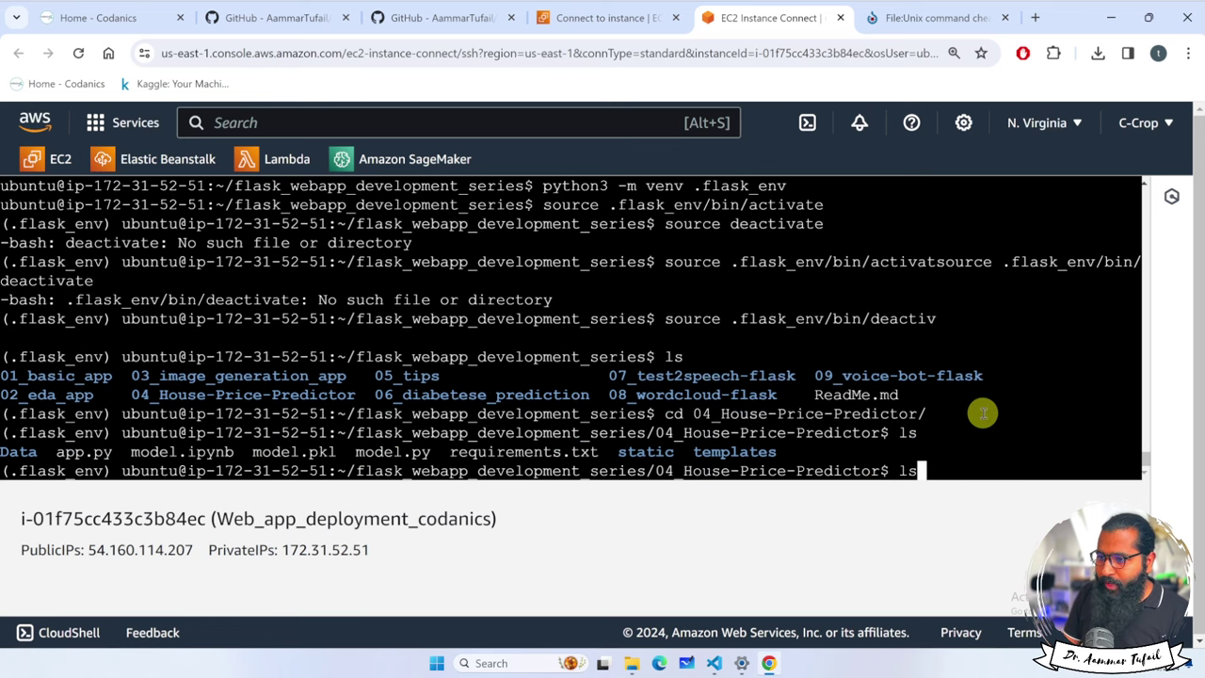
{"action": "type", "text": "cd 04_House-Price-Predictosource .flask_env/bin/deactivate"}
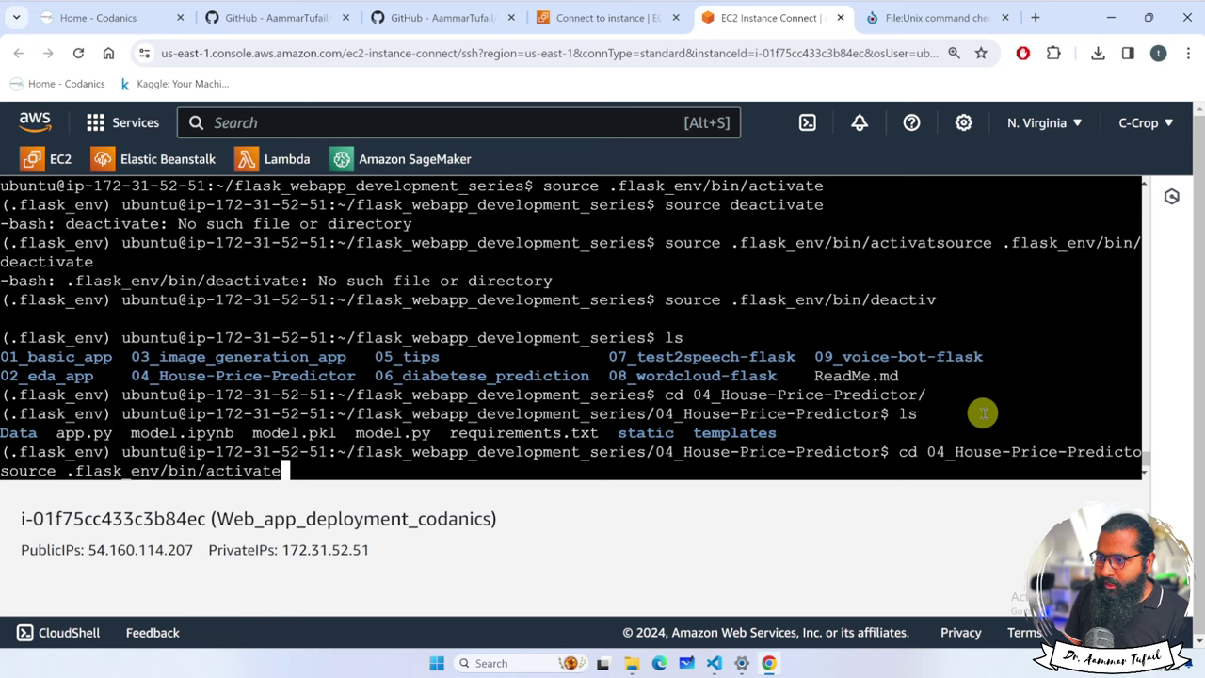
{"action": "key", "text": "Up"}
{"action": "key", "text": "Up"}
{"action": "key", "text": "Up"}
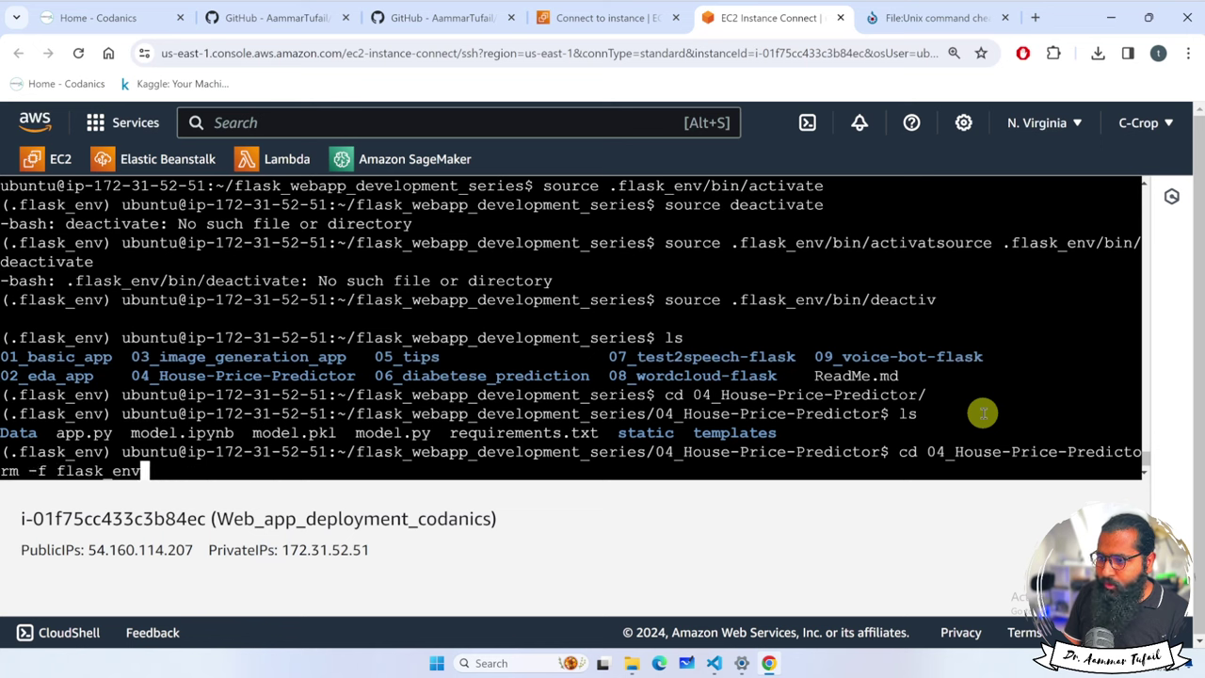
{"action": "key", "text": "Up"}
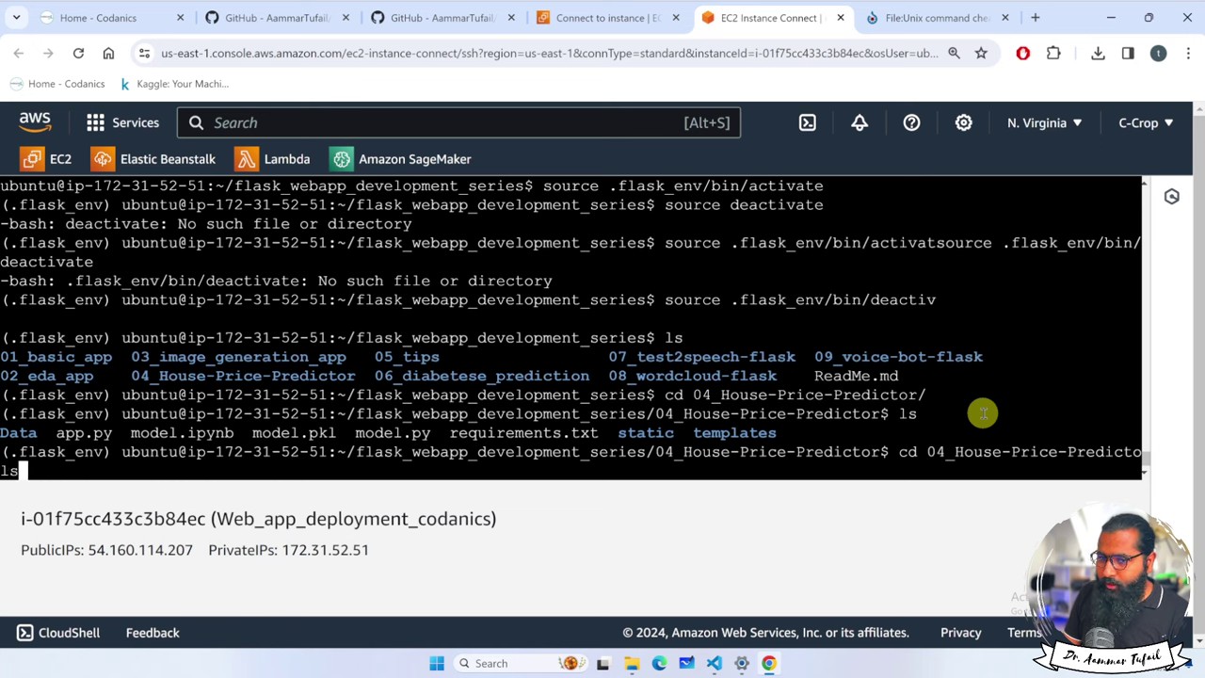
{"action": "key", "text": "Down"}
{"action": "key", "text": "Down"}
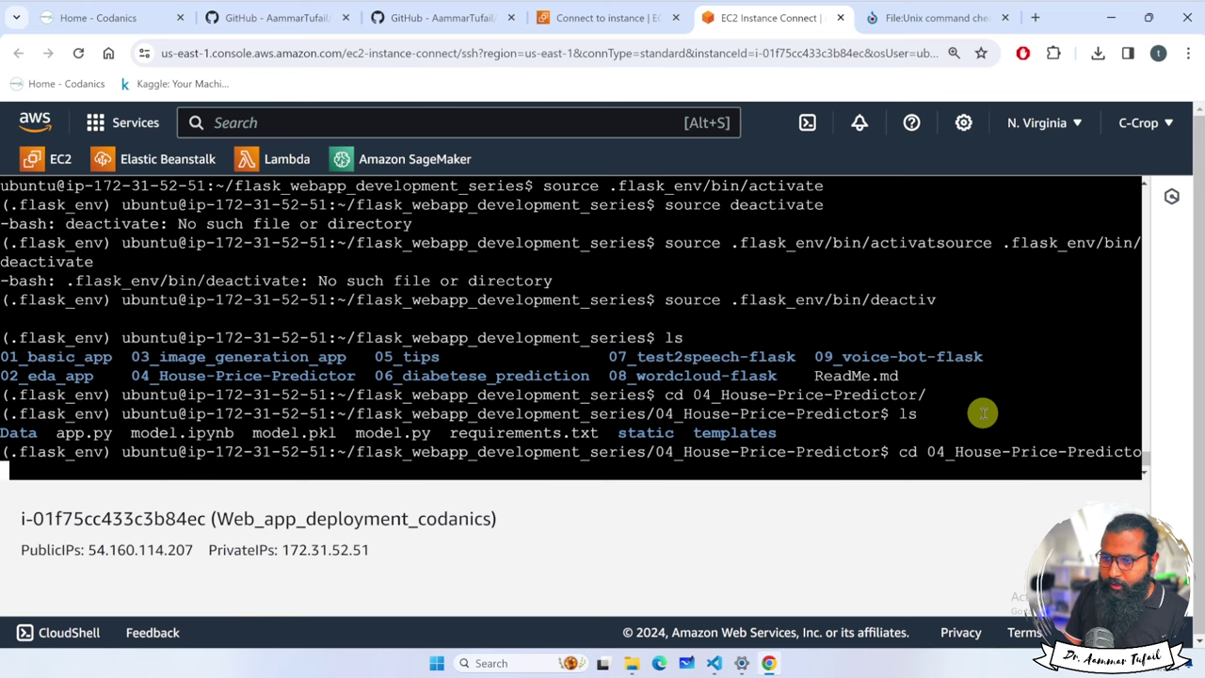
{"action": "key", "text": "Return"}
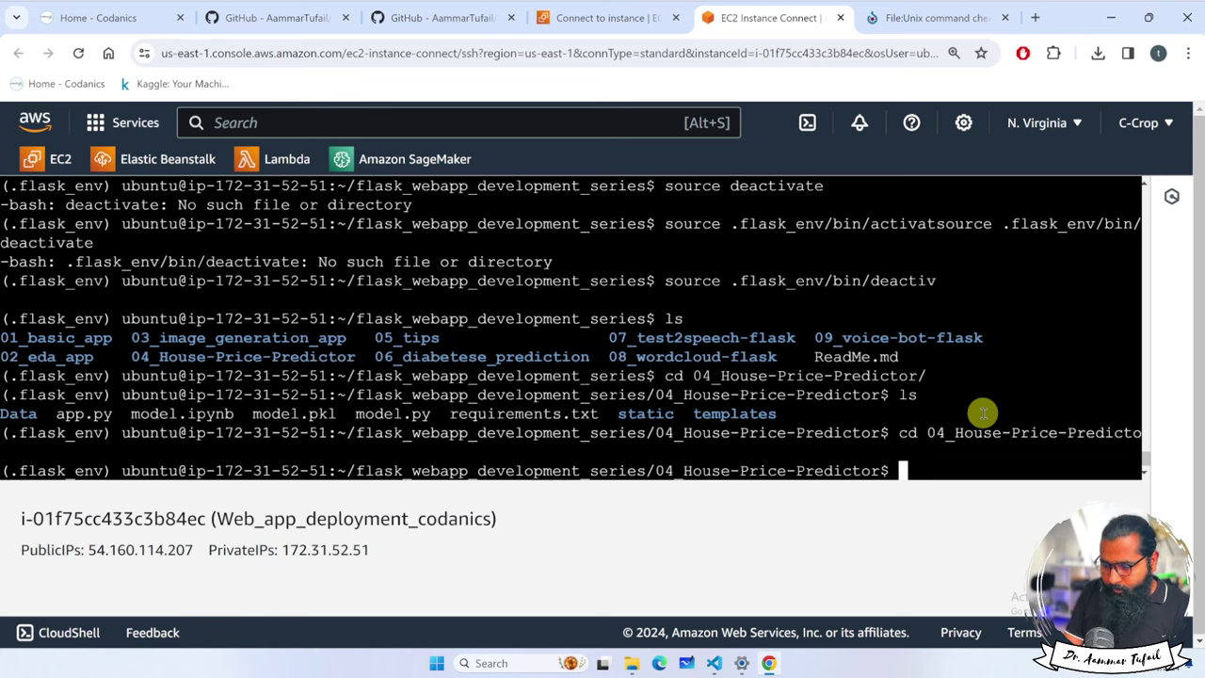
{"action": "type", "text": "s"}
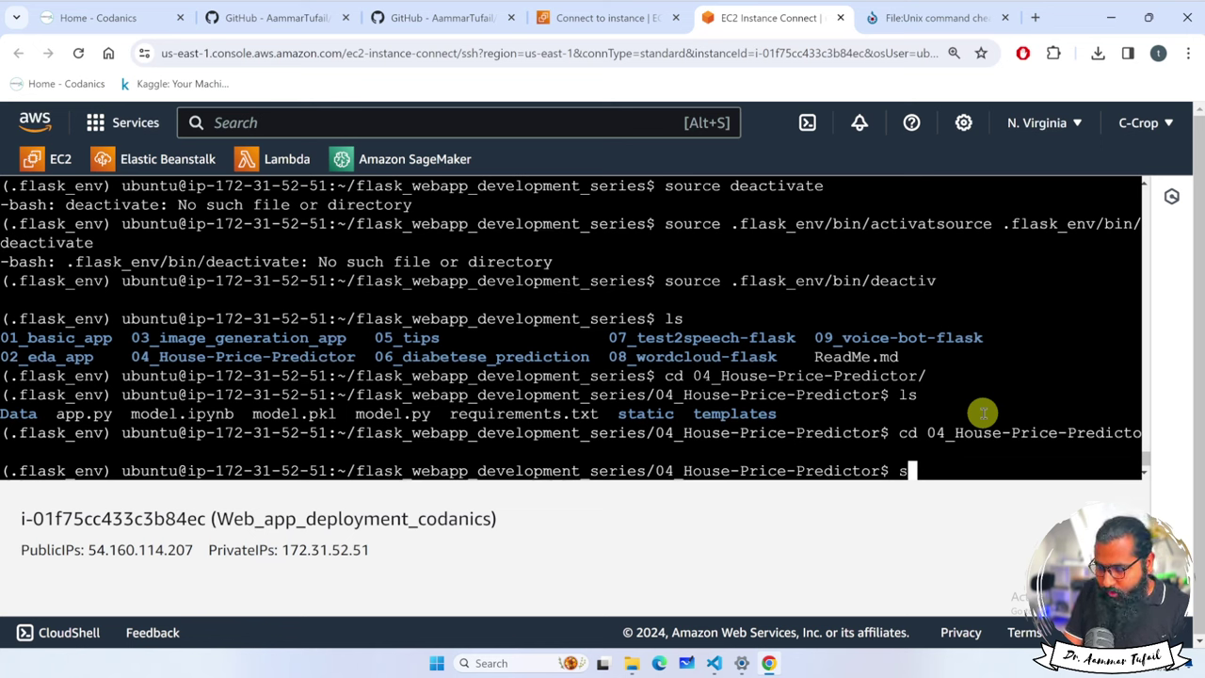
{"action": "type", "text": "ource"}
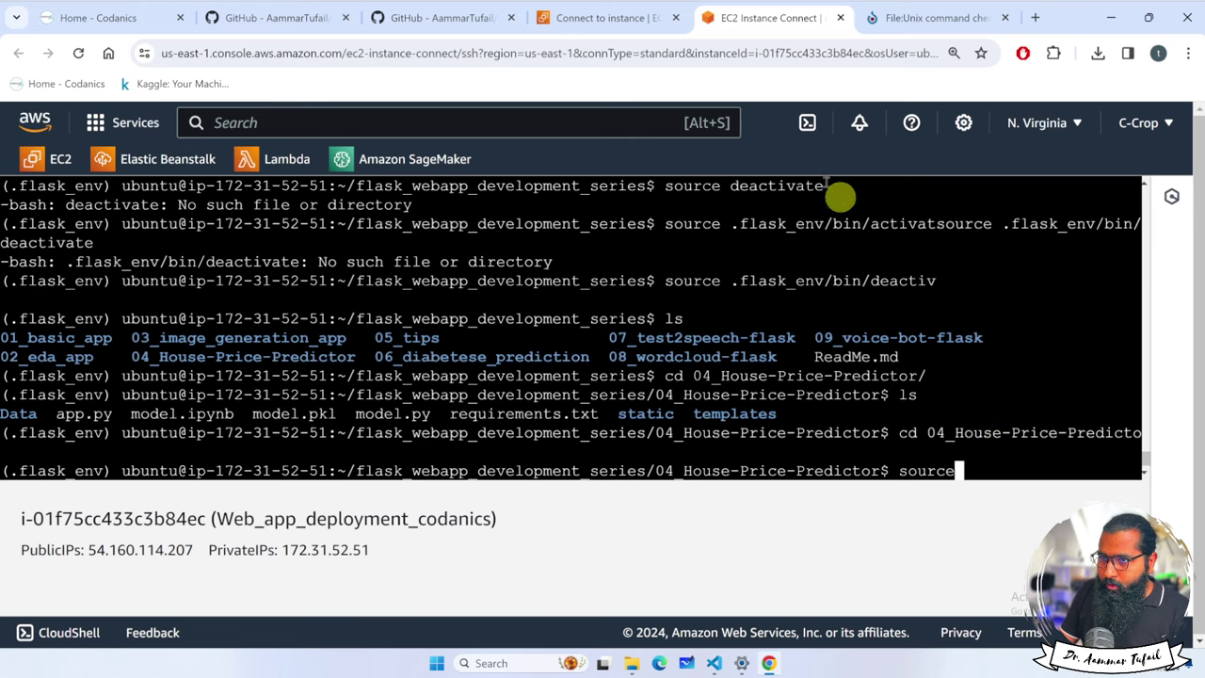
Step: Copy "python3 -m venv" from the virtual environment instructions in the GitHub repository's README
{"action": "left_click", "coordinate": [443, 17]}
{"action": "scroll", "coordinate": [217, 340], "scroll_direction": "up", "scroll_amount": 1}
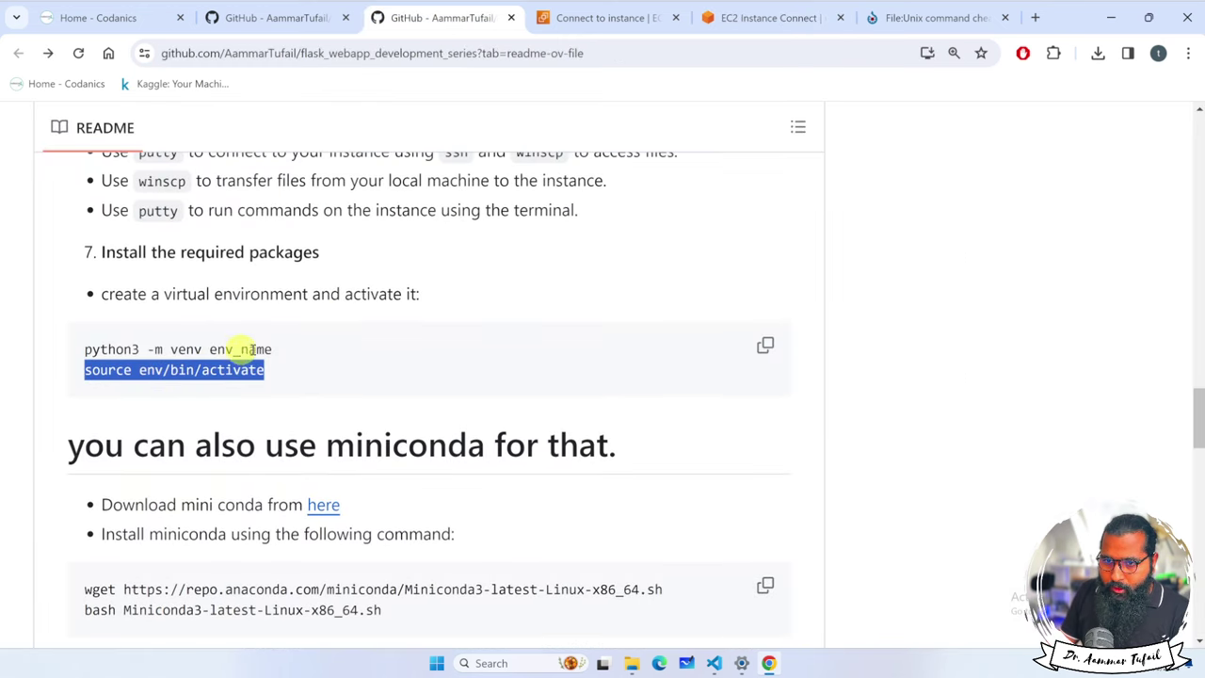
{"action": "left_click_drag", "start_coordinate": [202, 350], "coordinate": [82, 349]}
{"action": "key", "text": "ctrl+c"}
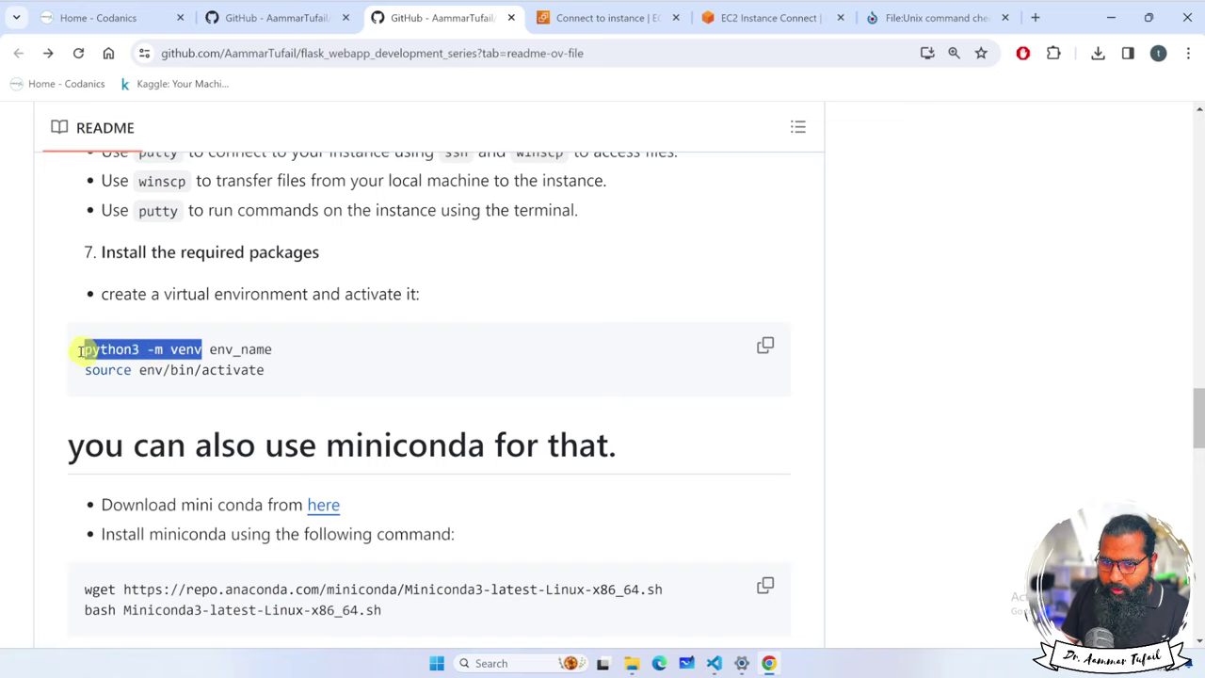
Step: Back in the EC2 terminal, replace the partial command with the copied one and create a virtual environment named .flask_env in 04_House-Price-Predictor
{"action": "left_click", "coordinate": [720, 19]}
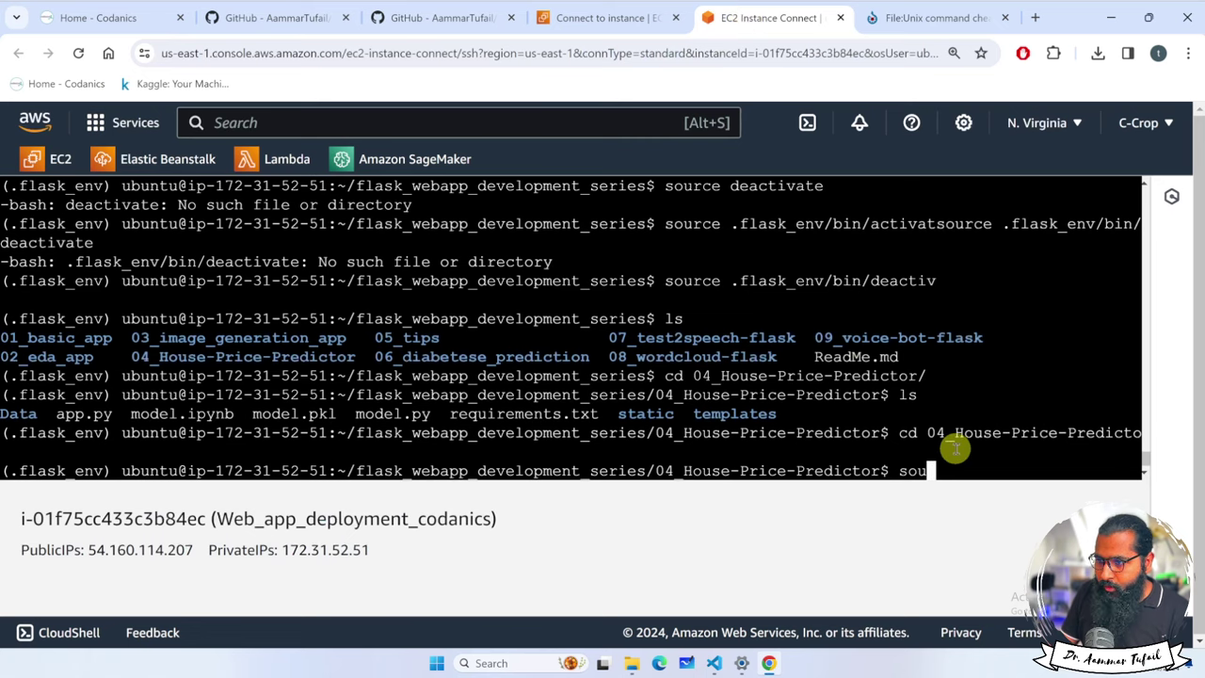
{"action": "key", "text": "BackSpace"}
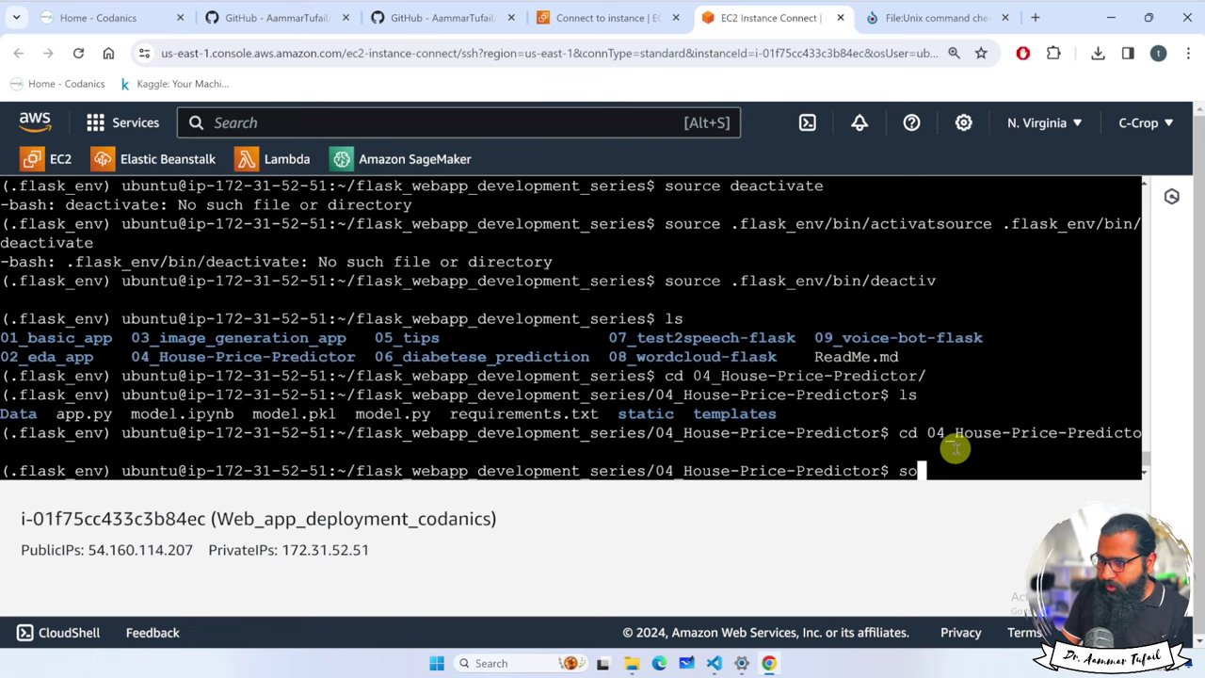
{"action": "key", "text": "BackSpace"}
{"action": "key", "text": "BackSpace"}
{"action": "key", "text": "ctrl+v"}
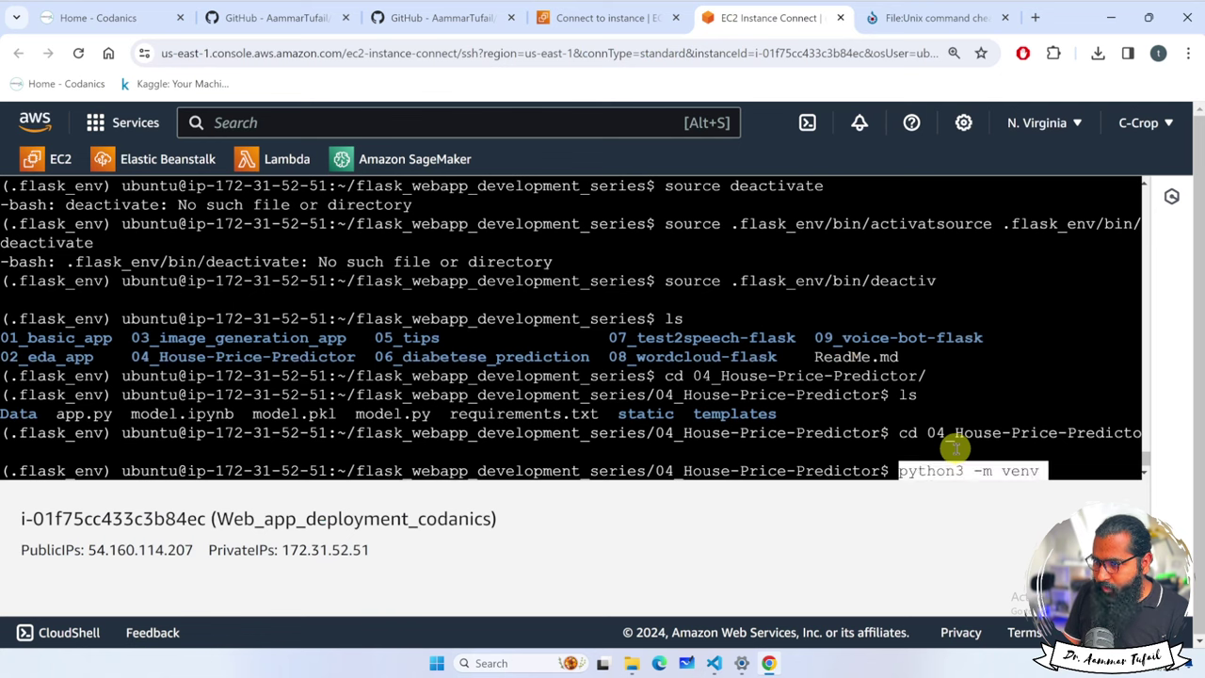
{"action": "key", "text": "BackSpace"}
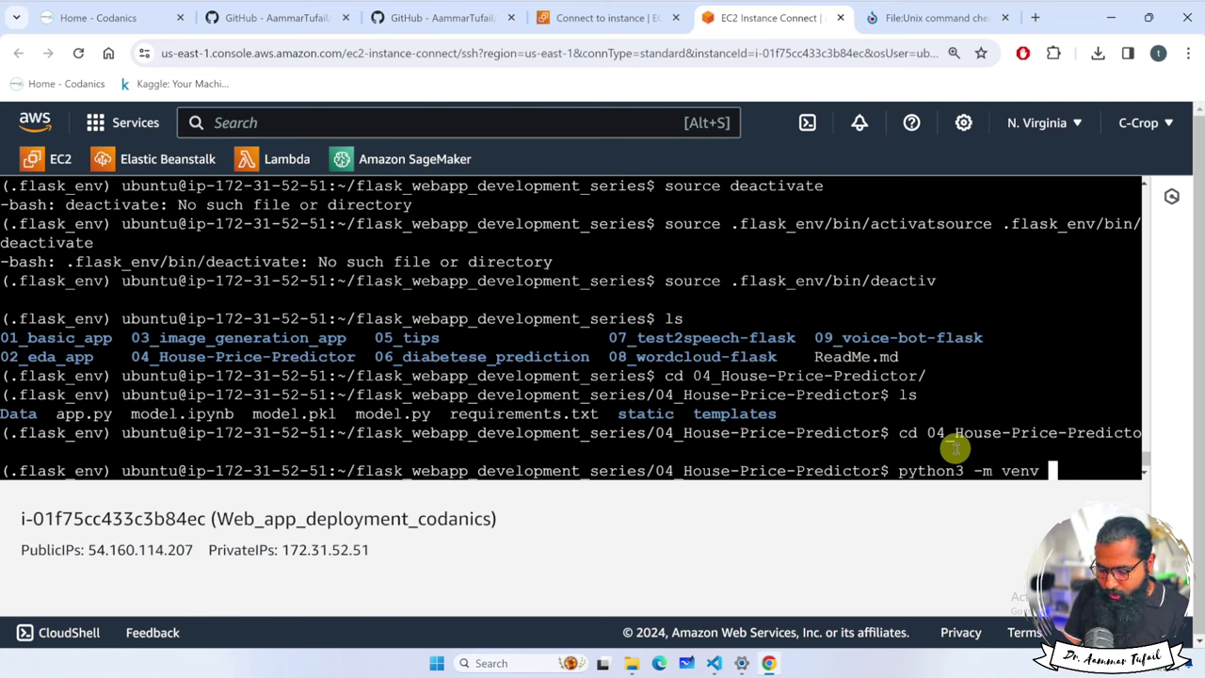
{"action": "type", "text": ".flask"}
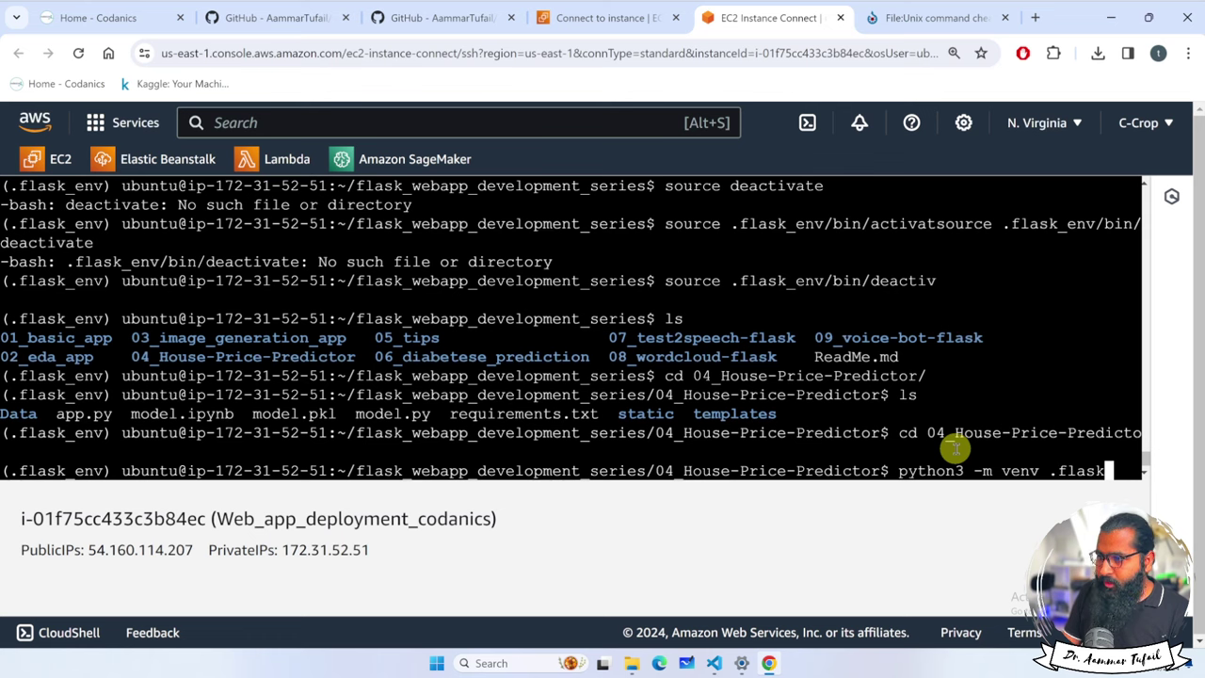
{"action": "type", "text": "_env"}
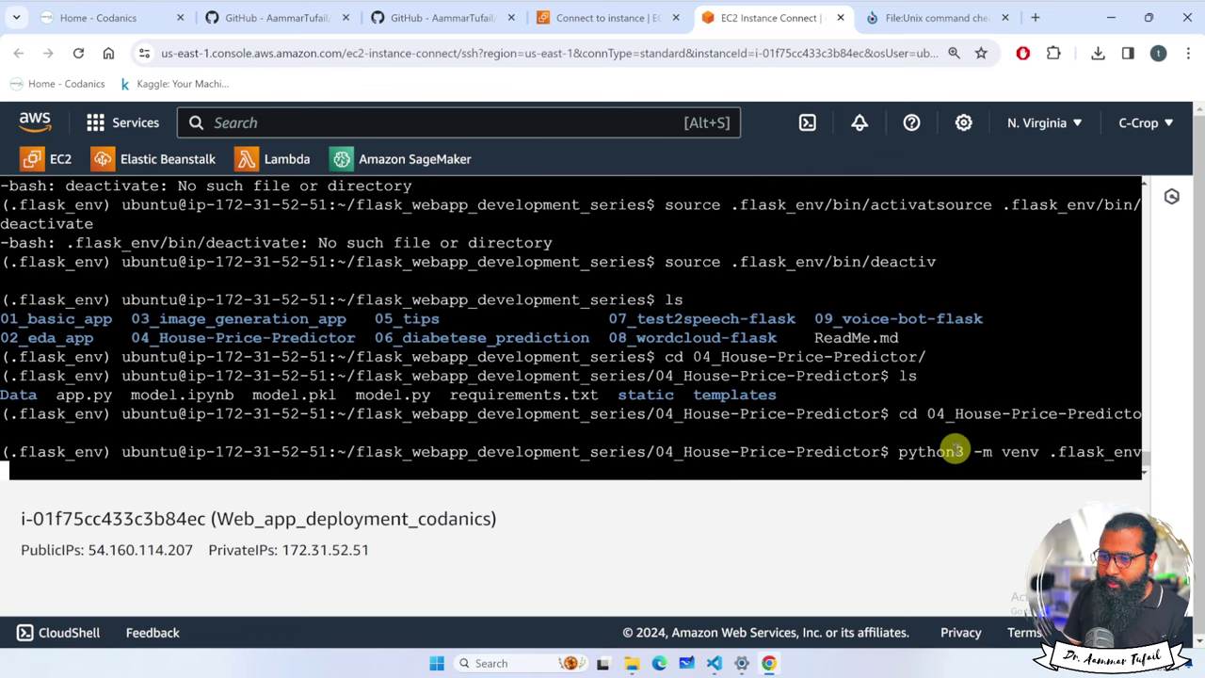
{"action": "key", "text": "Return"}
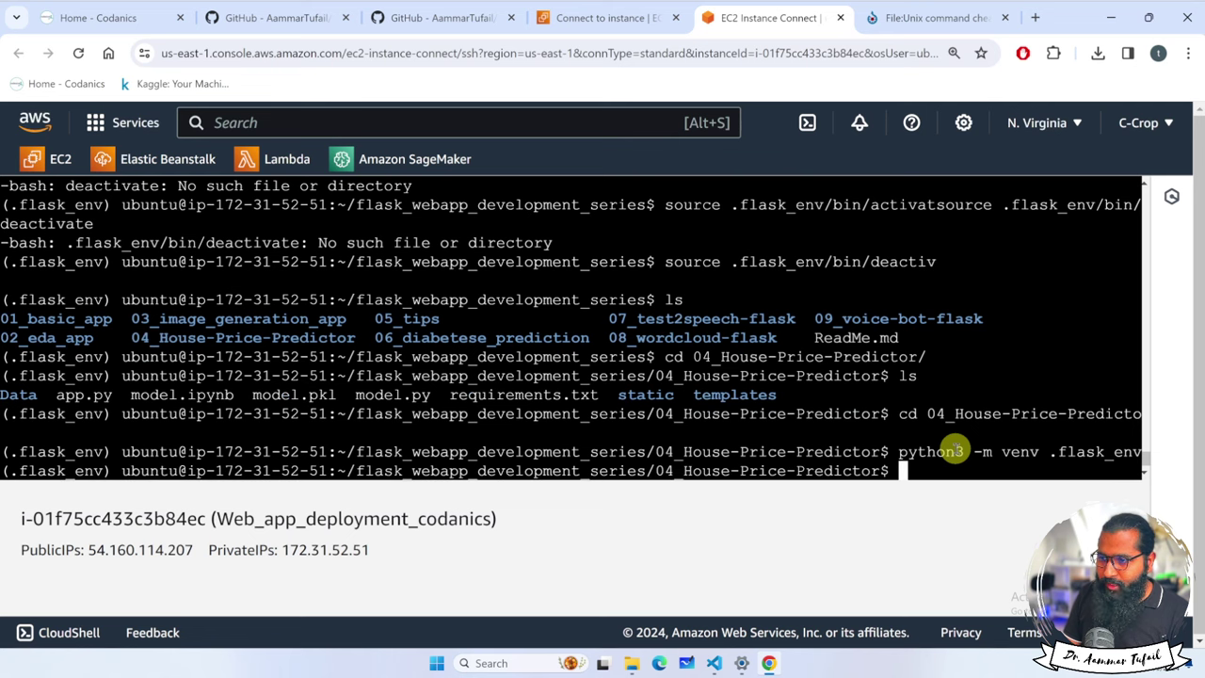
Step: Activate the project folder's virtual environment with "source .flask_env/bin/activate" and check the environment name in the prompt
{"action": "type", "text": "sour"}
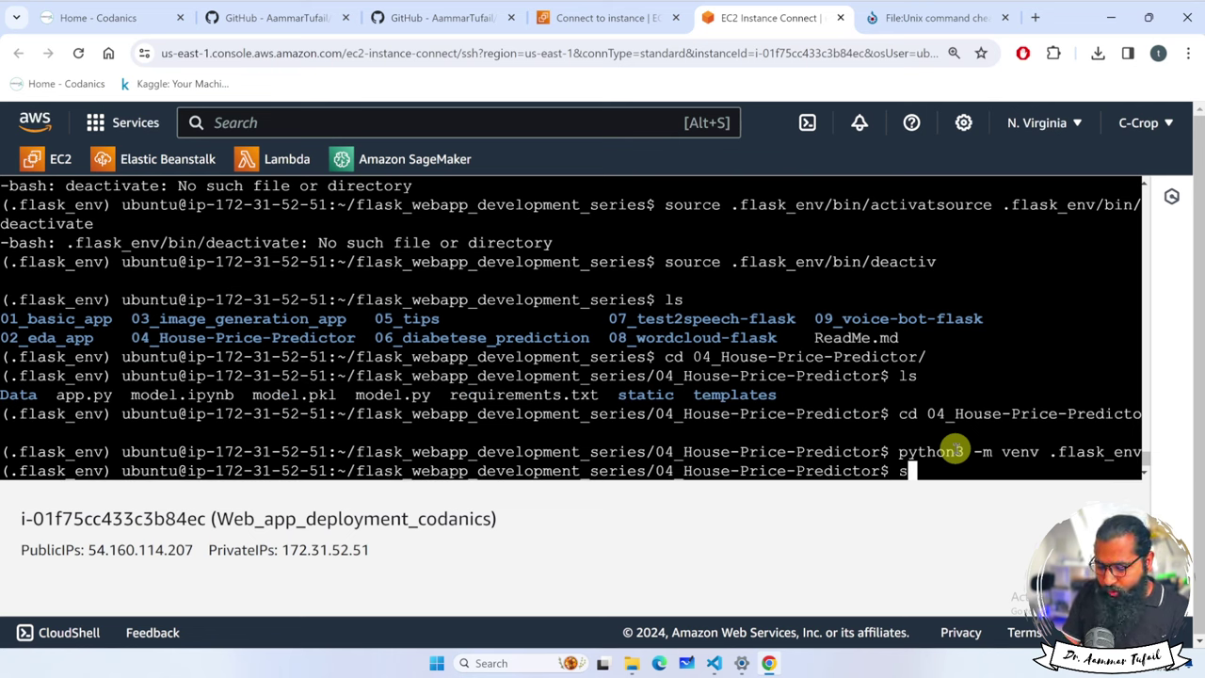
{"action": "type", "text": "ce .f"}
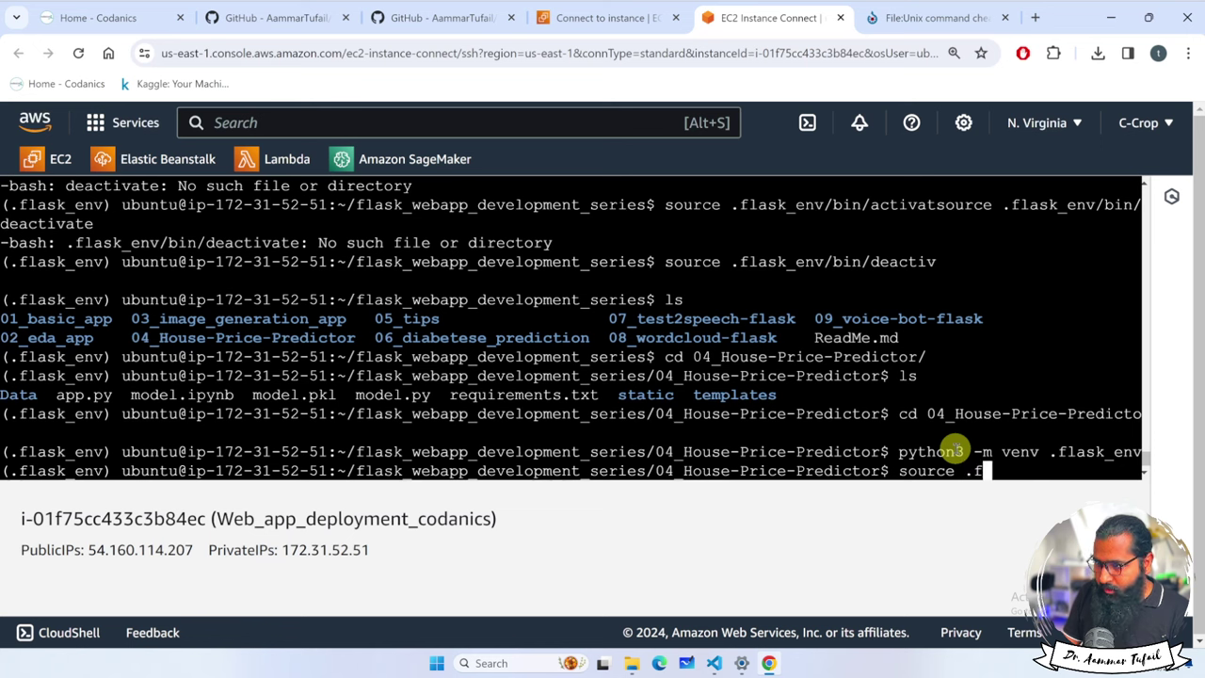
{"action": "key", "text": "Tab"}
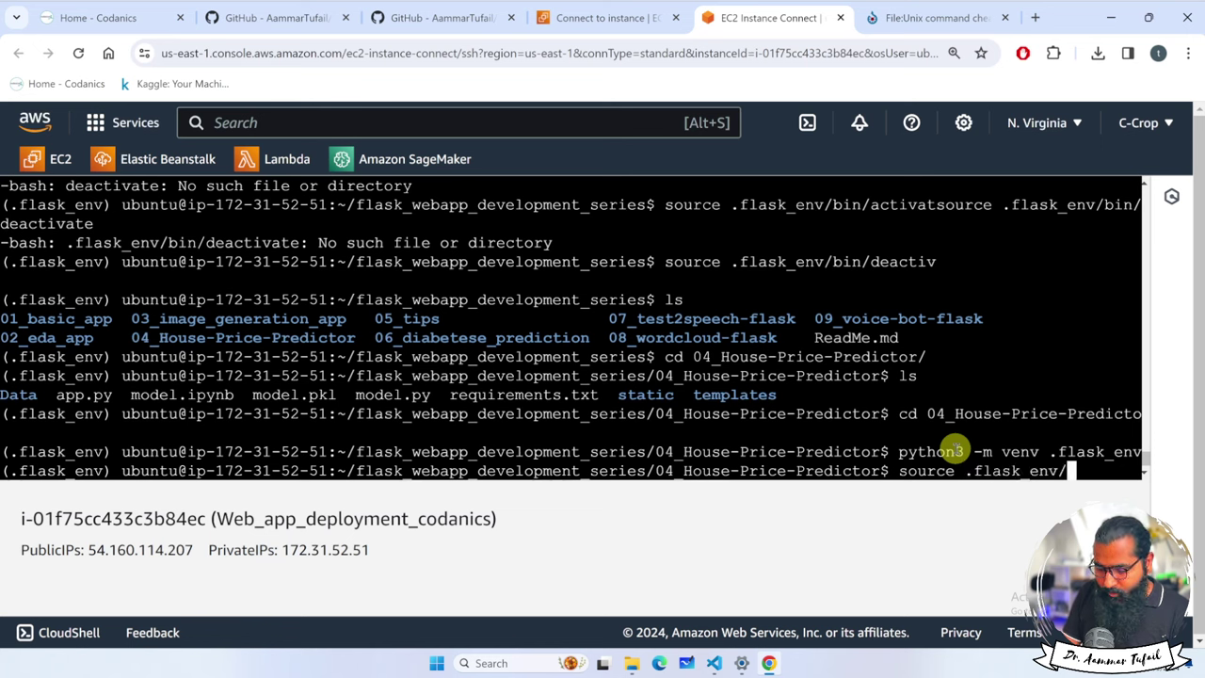
{"action": "type", "text": "b"}
{"action": "key", "text": "Tab"}
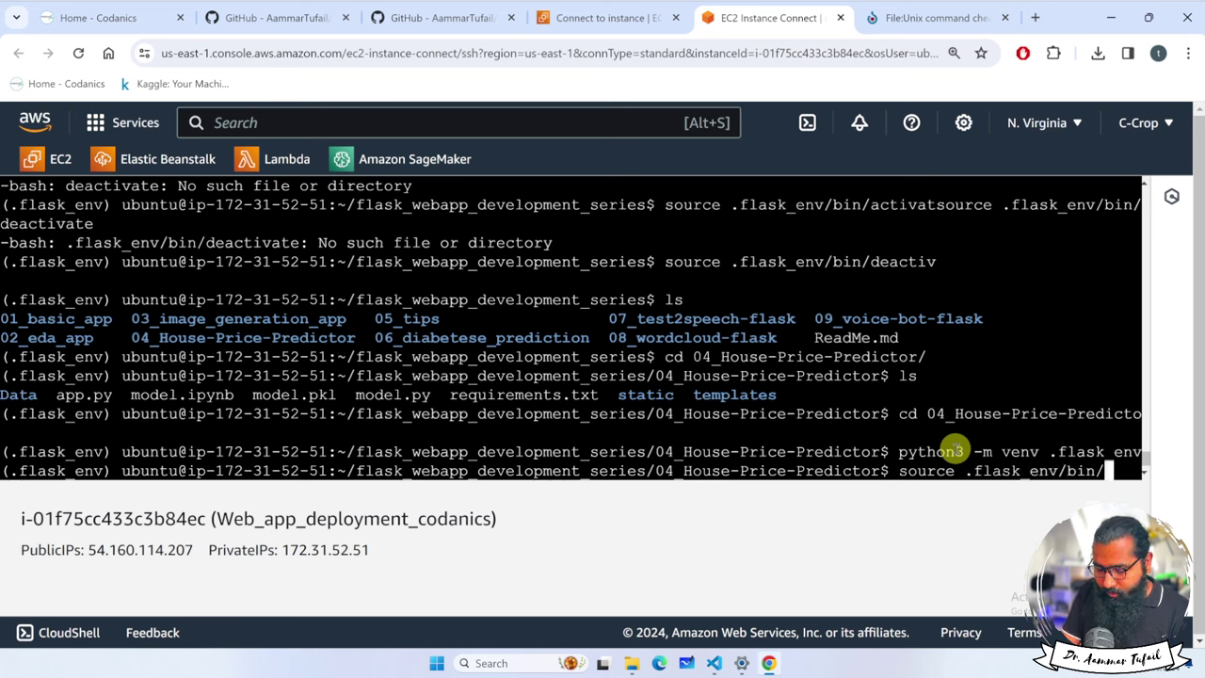
{"action": "type", "text": "a"}
{"action": "key", "text": "Tab"}
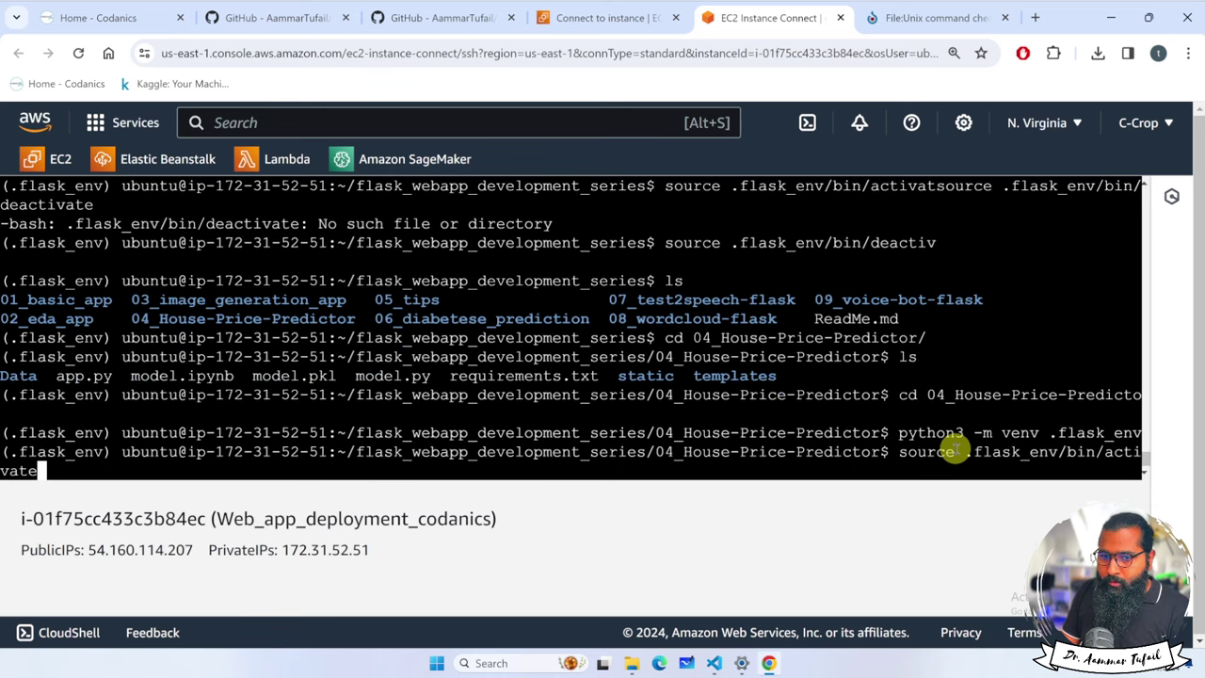
{"action": "key", "text": "Return"}
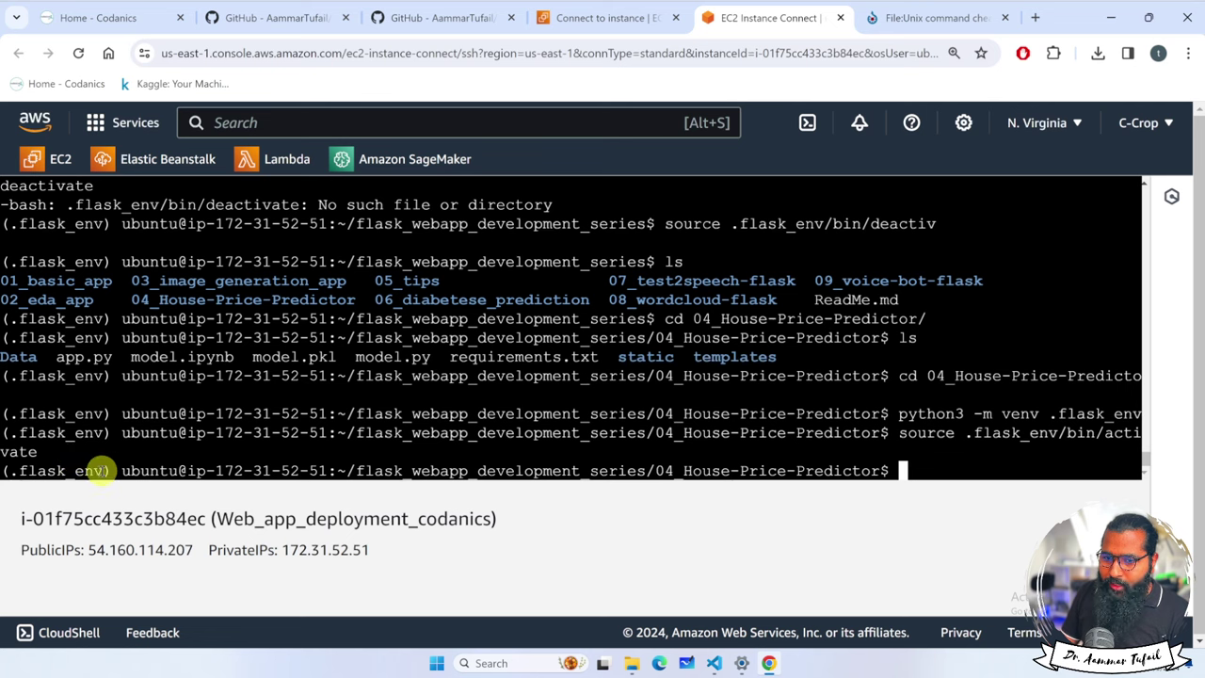
{"action": "left_click_drag", "start_coordinate": [111, 471], "coordinate": [2, 471]}
{"action": "left_click", "coordinate": [986, 456]}
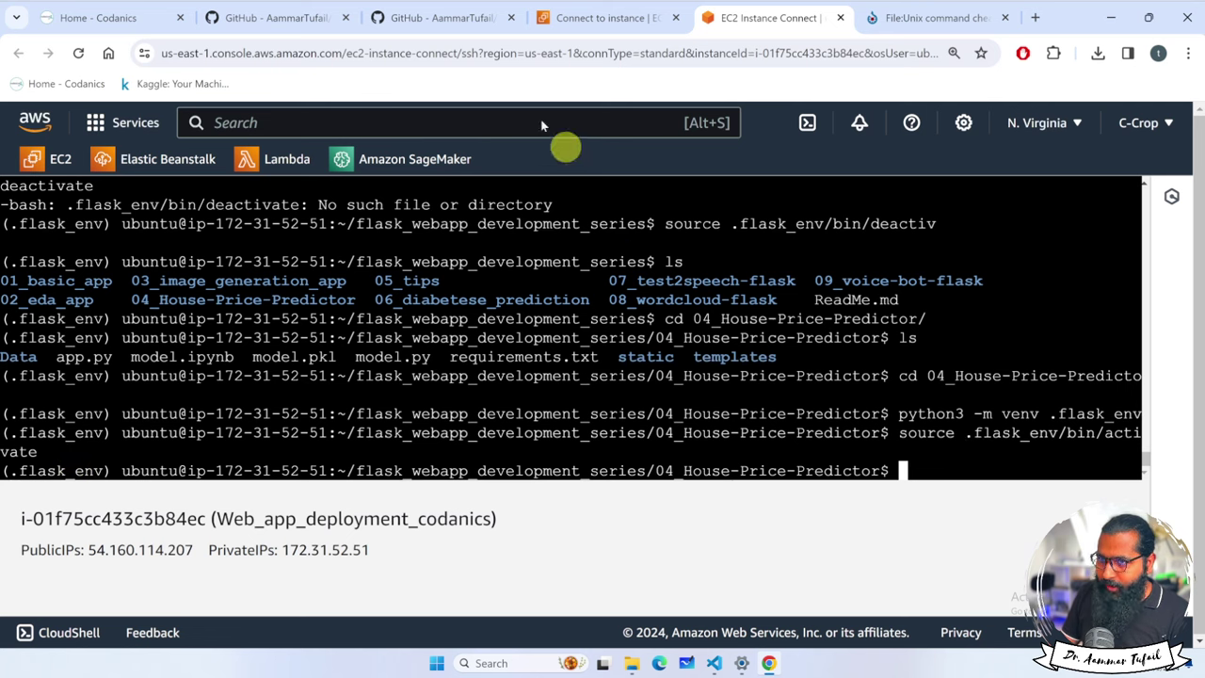
Step: Open the 04_House-Price-Predictor folder in the GitHub repository and examine its file list
{"action": "left_click", "coordinate": [437, 17]}
{"action": "scroll", "coordinate": [250, 282], "scroll_direction": "up", "scroll_amount": 15}
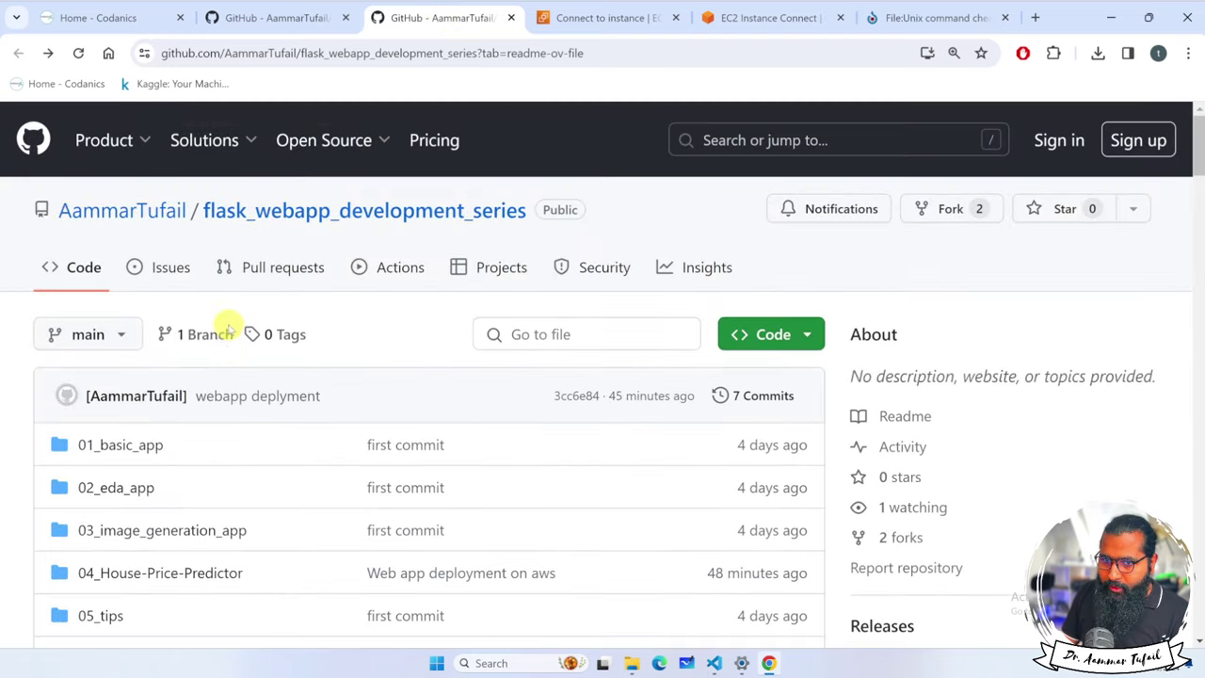
{"action": "left_click", "coordinate": [188, 574]}
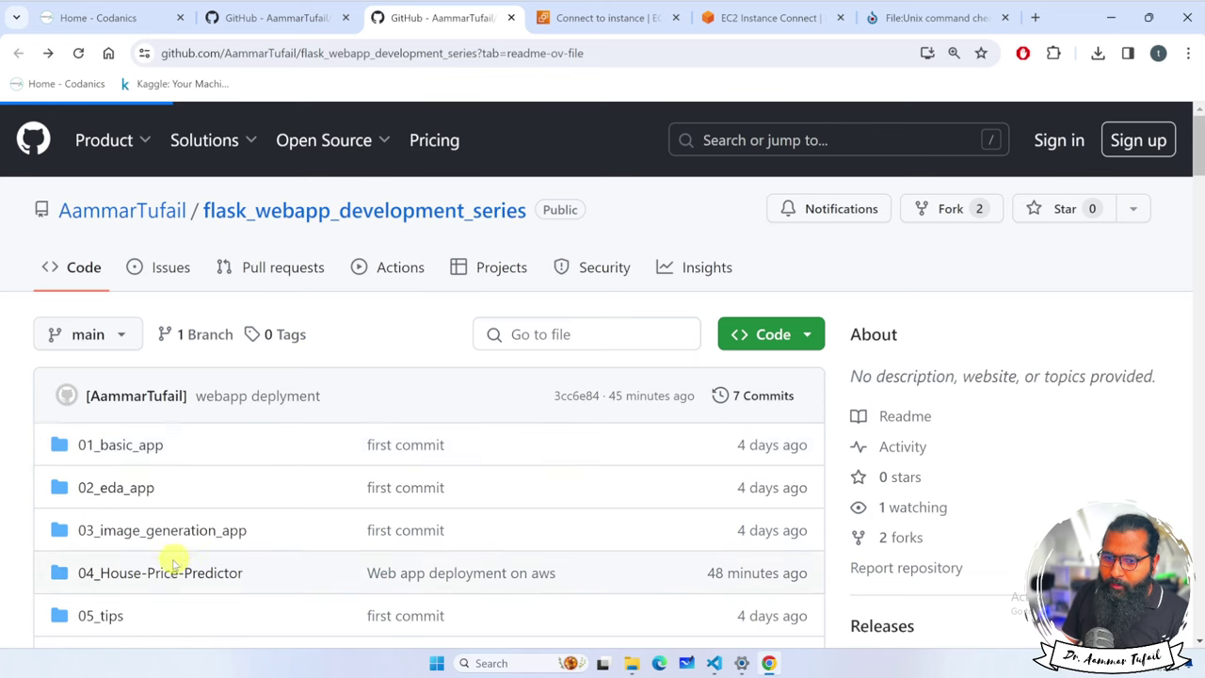
{"action": "left_click", "coordinate": [186, 573]}
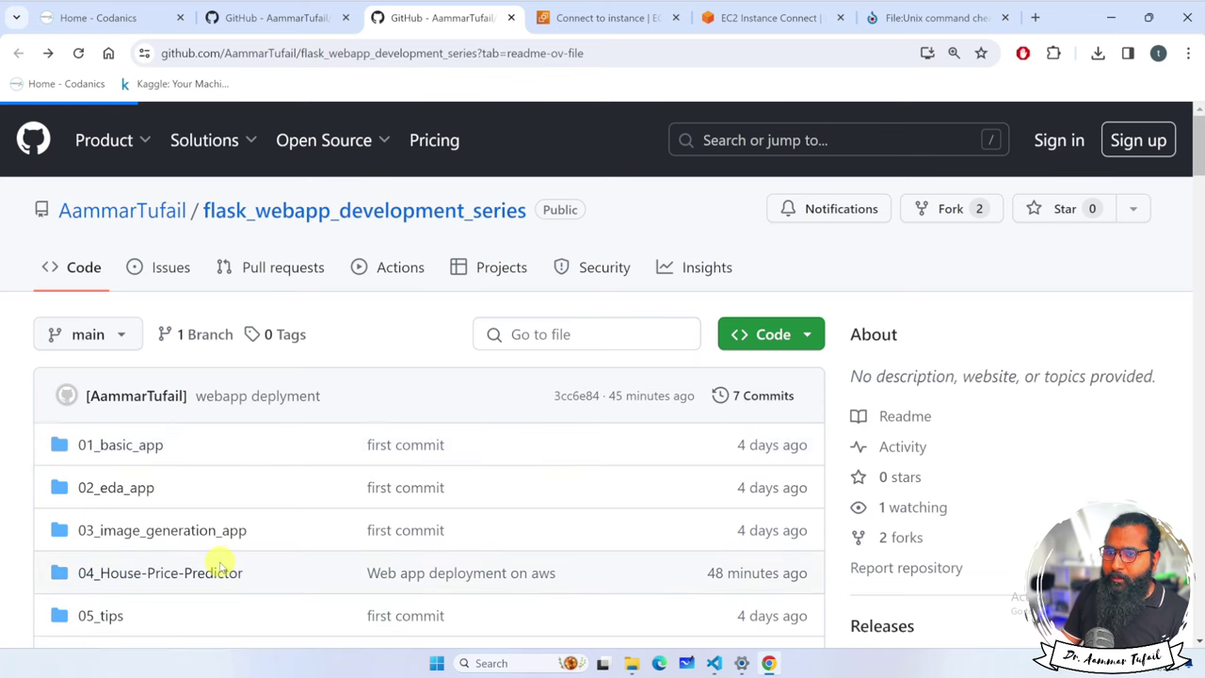
{"action": "left_click", "coordinate": [211, 575]}
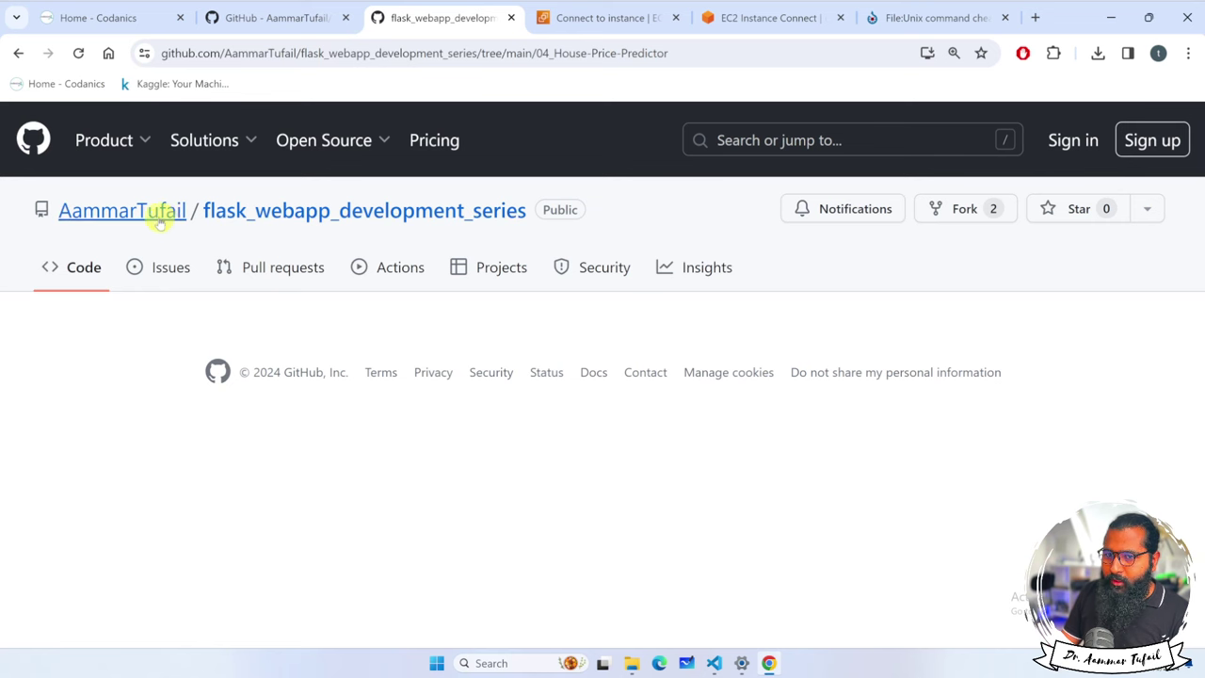
{"action": "scroll", "coordinate": [753, 556], "scroll_direction": "down", "scroll_amount": 3}
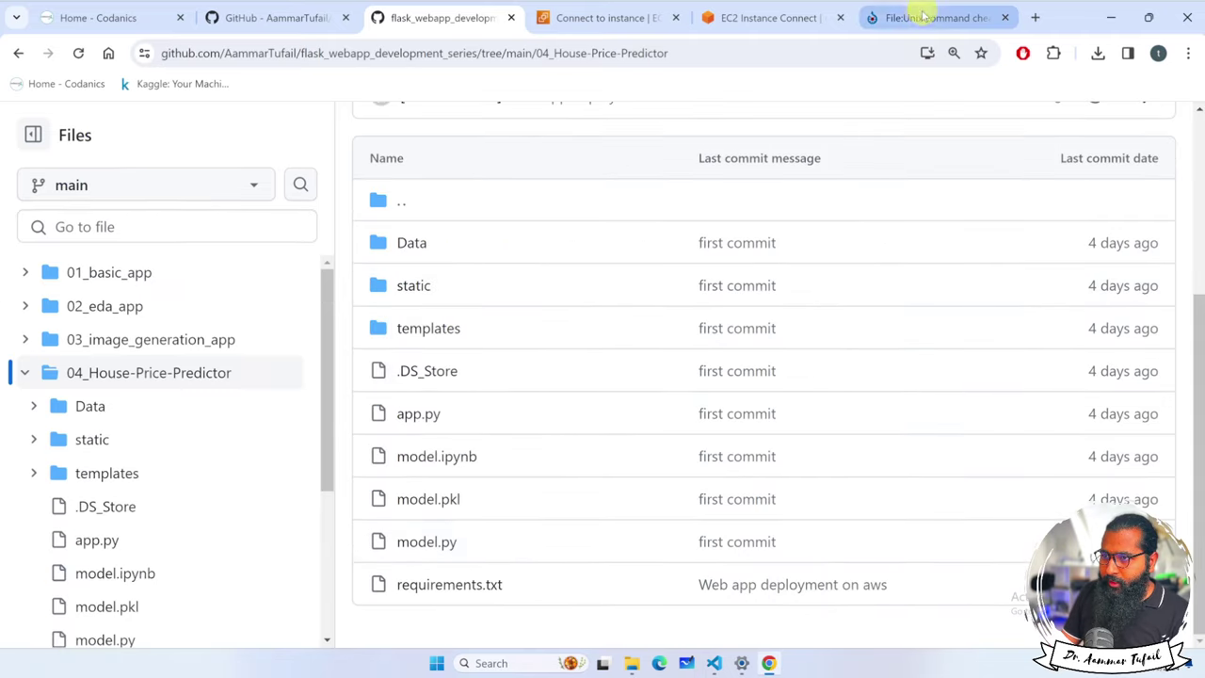
Step: Return to the EC2 terminal and list the project folder in long format with "ls -l"
{"action": "left_click", "coordinate": [800, 17]}
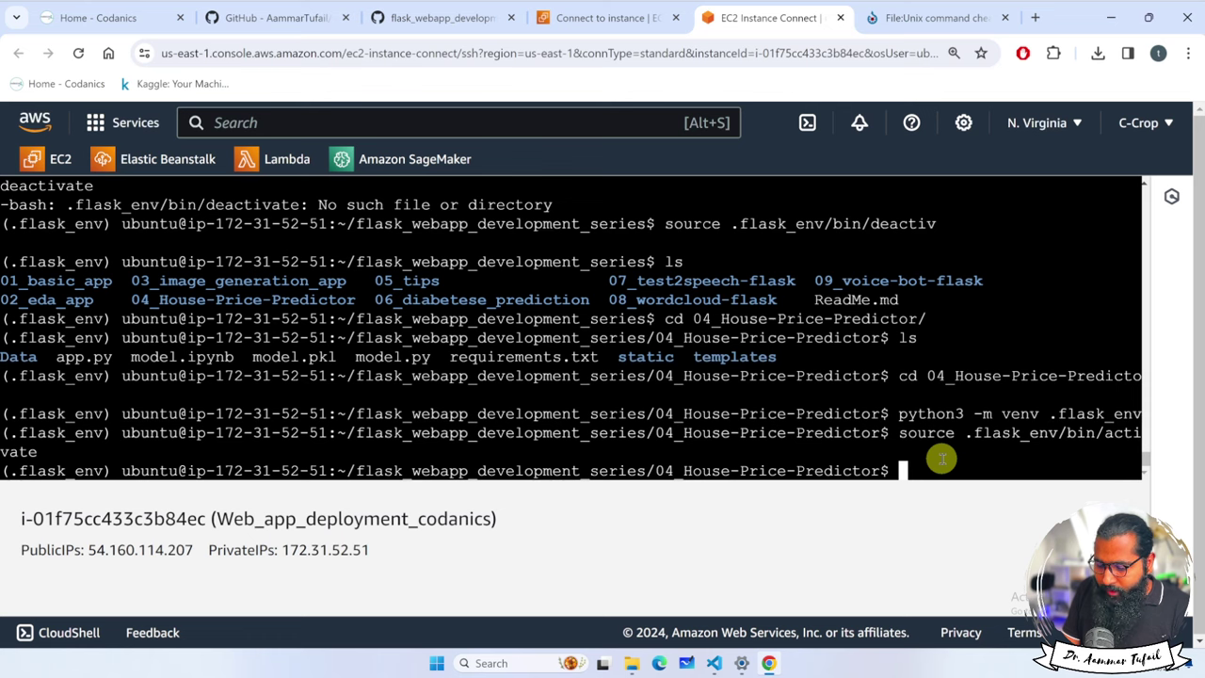
{"action": "type", "text": "ls -l"}
{"action": "key", "text": "Return"}
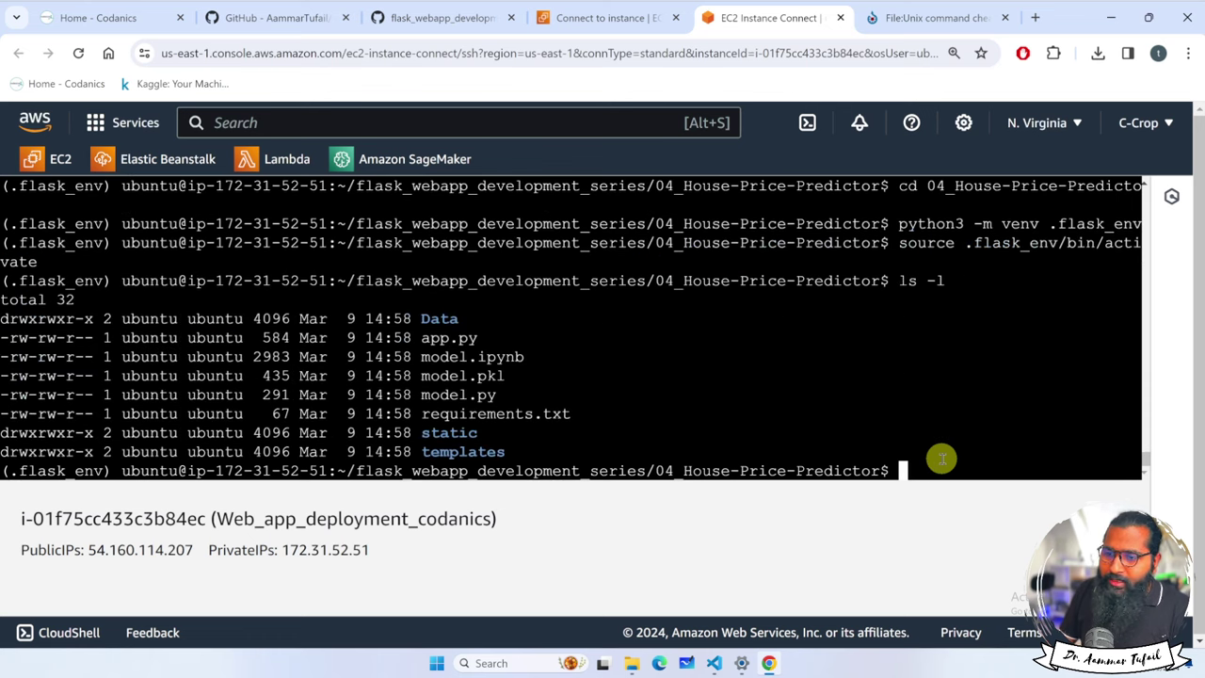
Step: Install the app's dependencies in the active environment with "pip install -r requirements.txt"
{"action": "left_click_drag", "start_coordinate": [568, 411], "coordinate": [423, 414]}
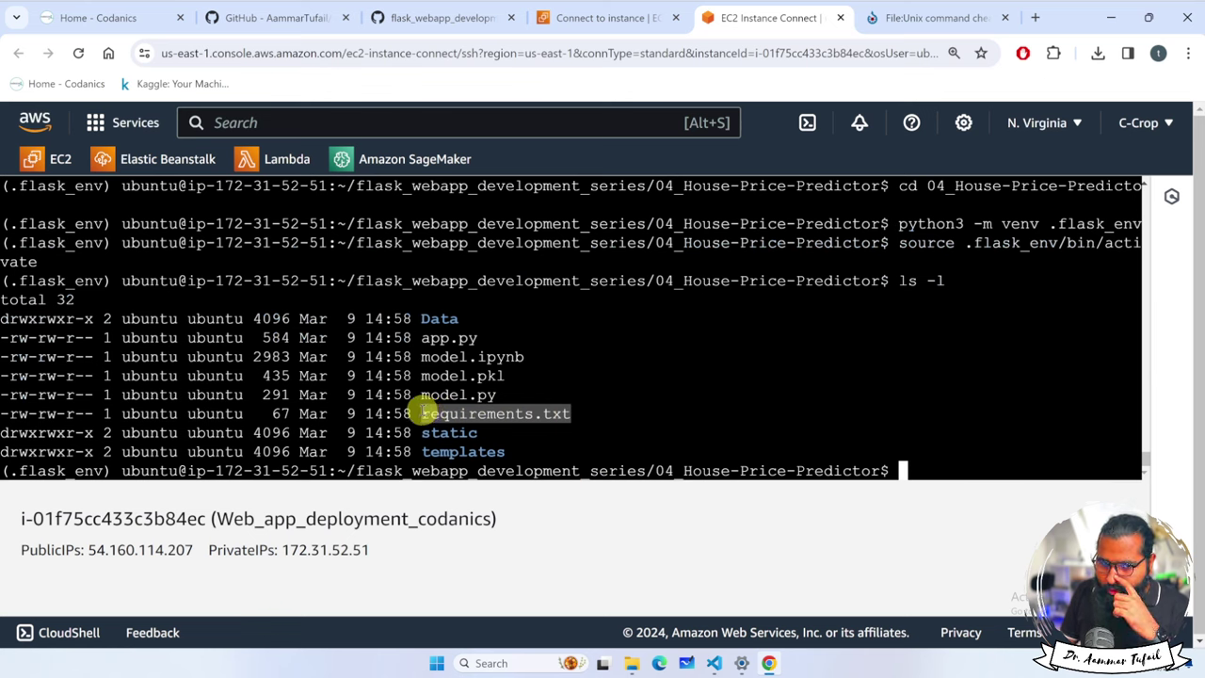
{"action": "left_click", "coordinate": [954, 456]}
{"action": "type", "text": "p"}
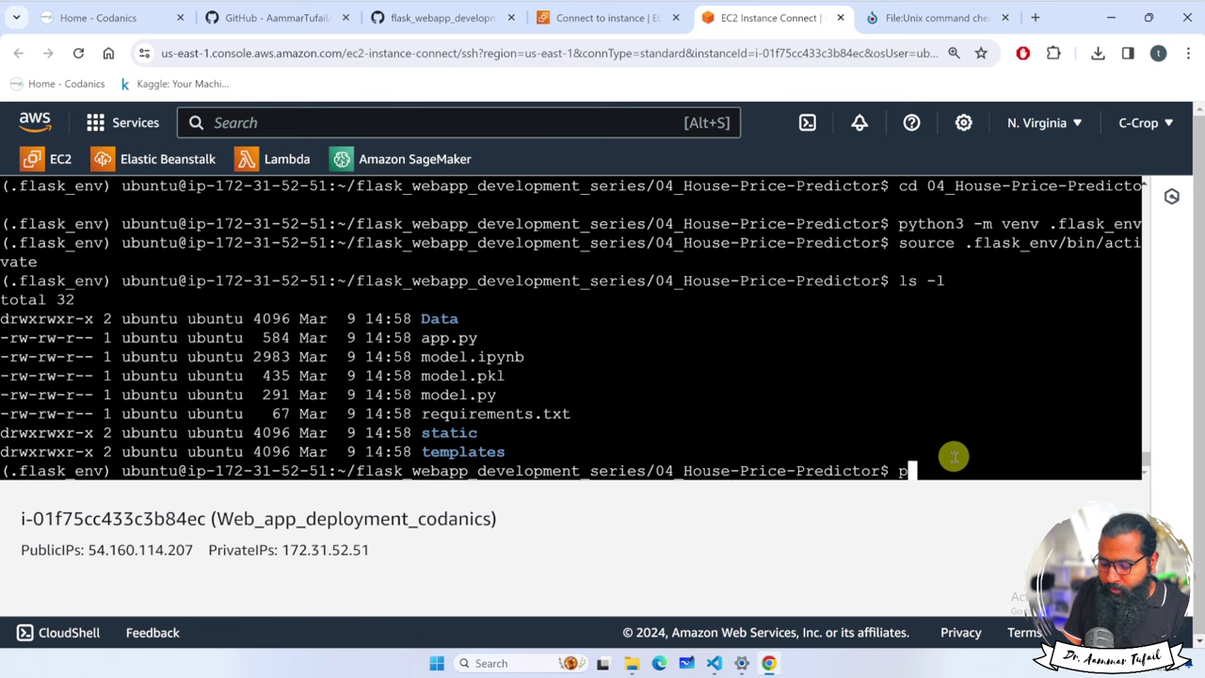
{"action": "type", "text": "ip install "}
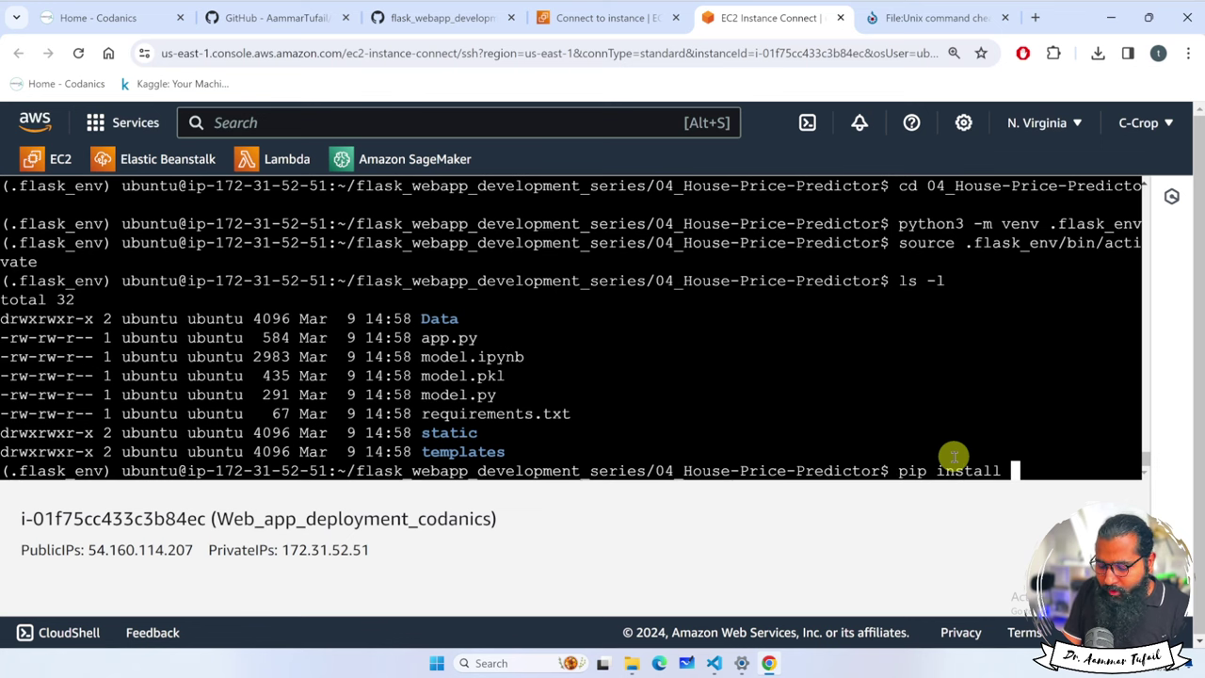
{"action": "type", "text": "-r requirements.txt"}
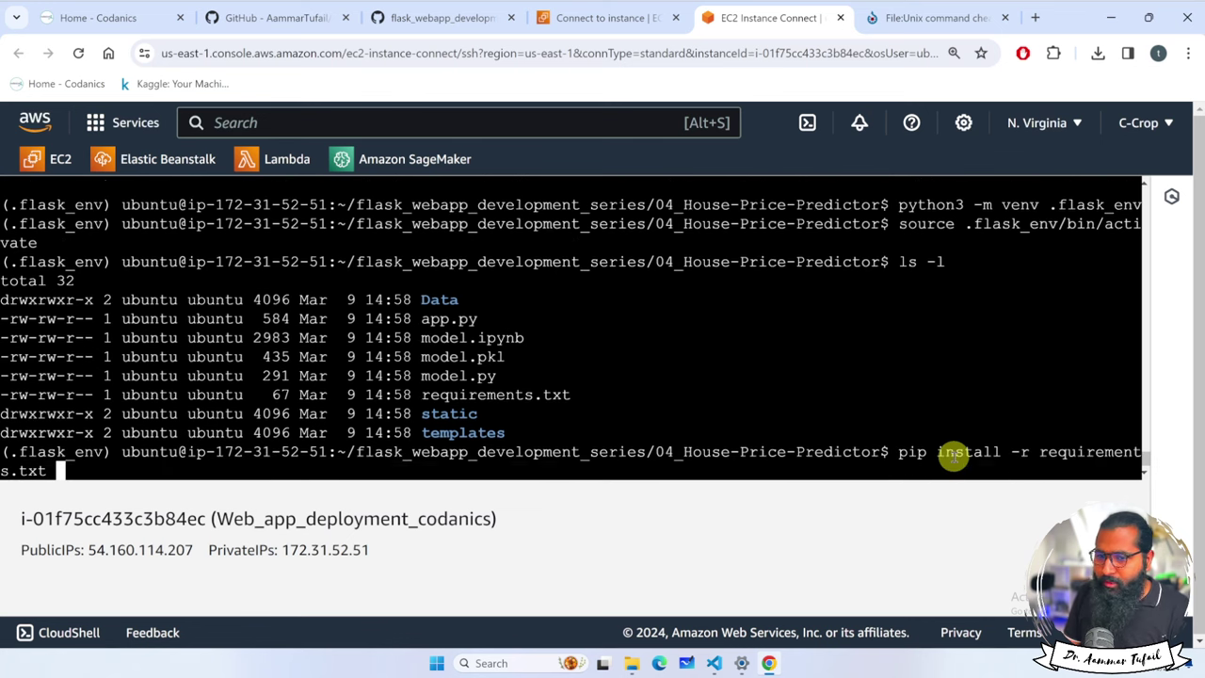
{"action": "key", "text": "Return"}
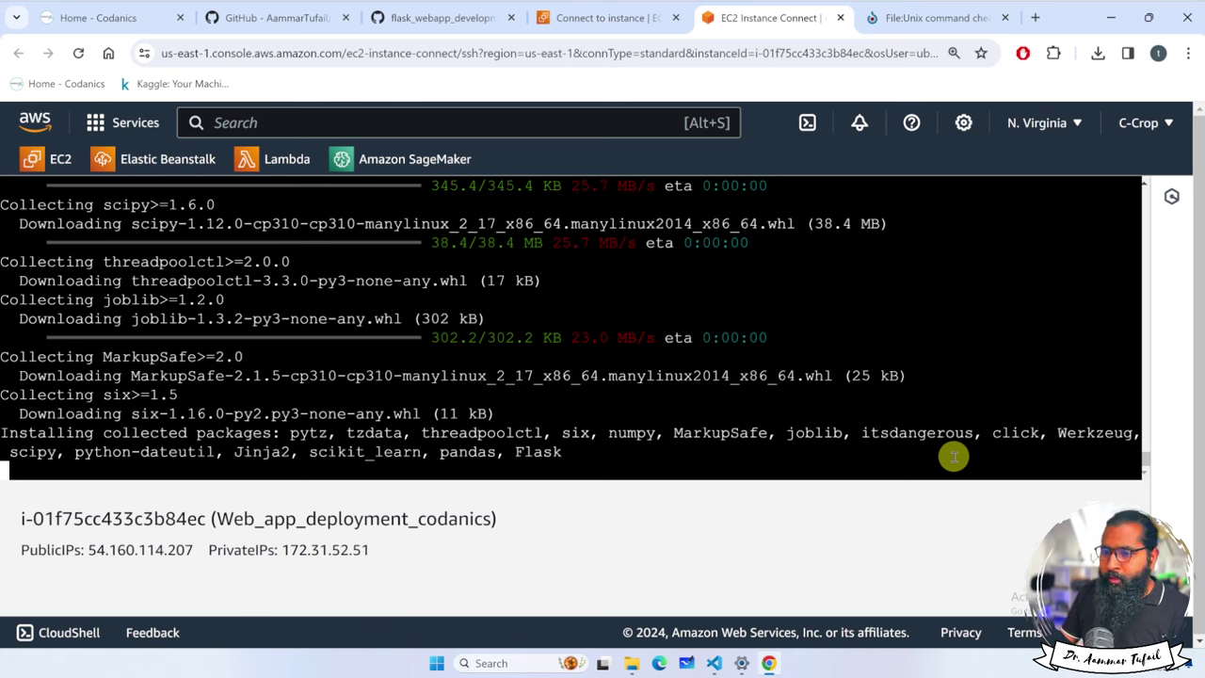
Step: Search the web for "winscp" in a new browser tab and open the official WinSCP download page
{"action": "left_click", "coordinate": [1034, 17]}
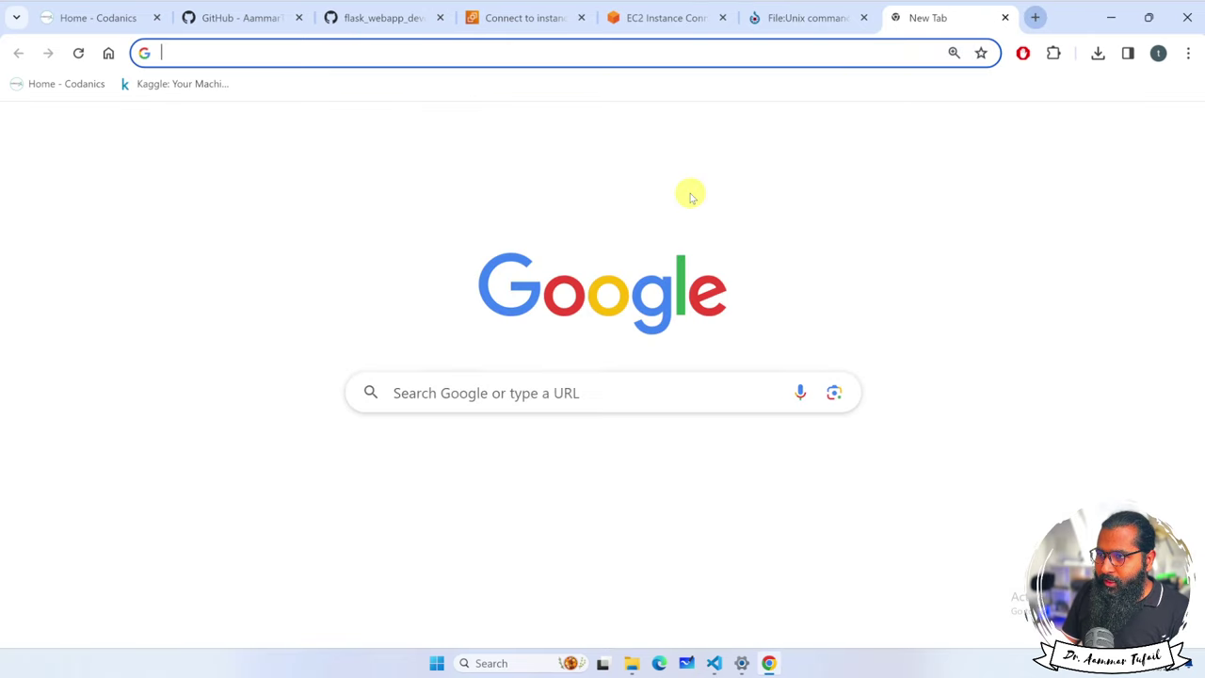
{"action": "type", "text": "winsc"}
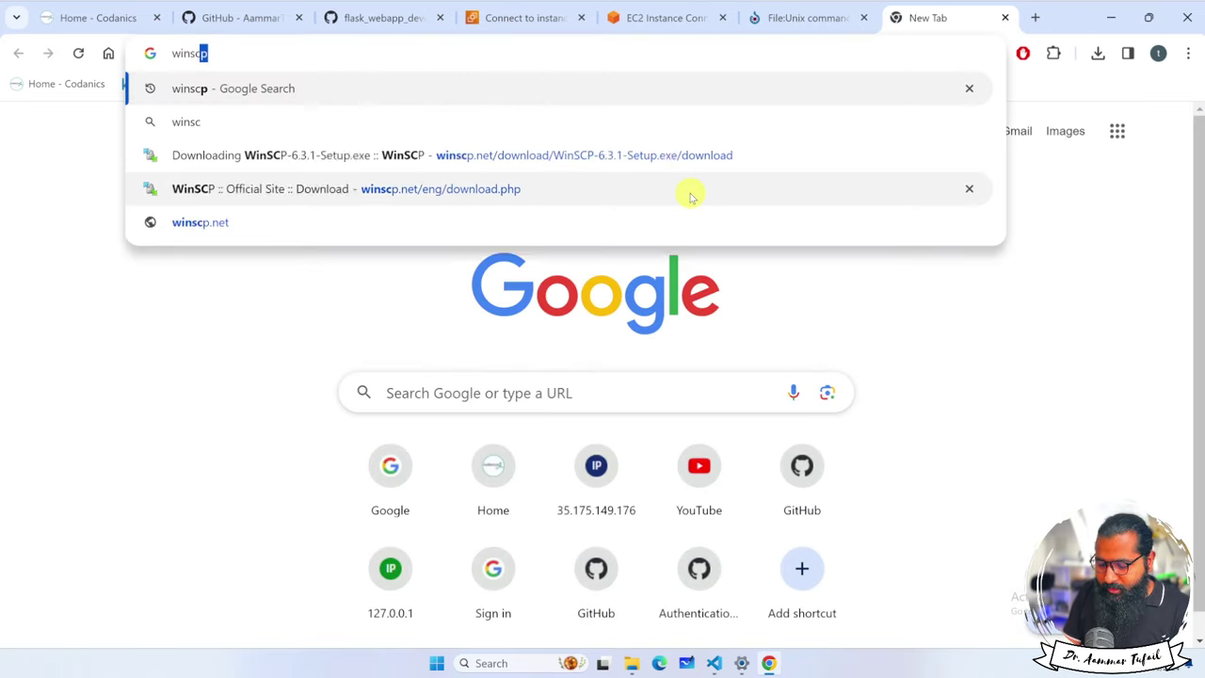
{"action": "type", "text": "p"}
{"action": "key", "text": "Return"}
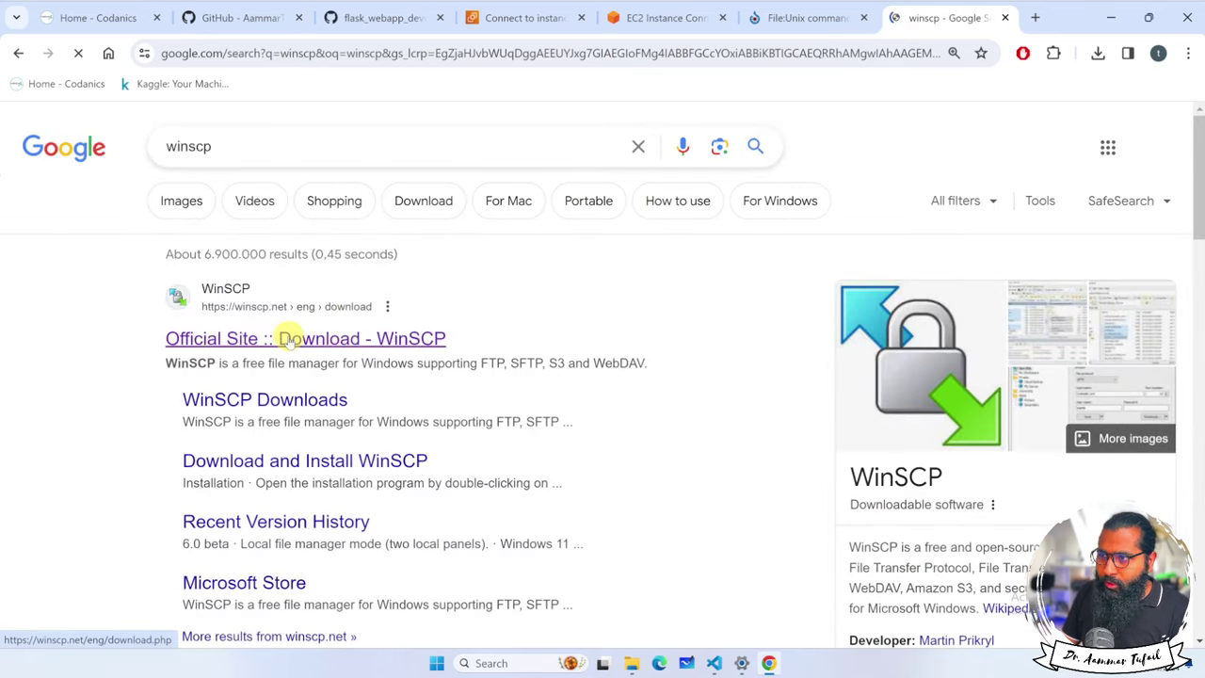
Step: Search for "putty" in another browser tab and download the WinSCP 6.3.1 installer from its official page
{"action": "left_click", "coordinate": [1036, 19]}
{"action": "type", "text": "putty"}
{"action": "key", "text": "Return"}
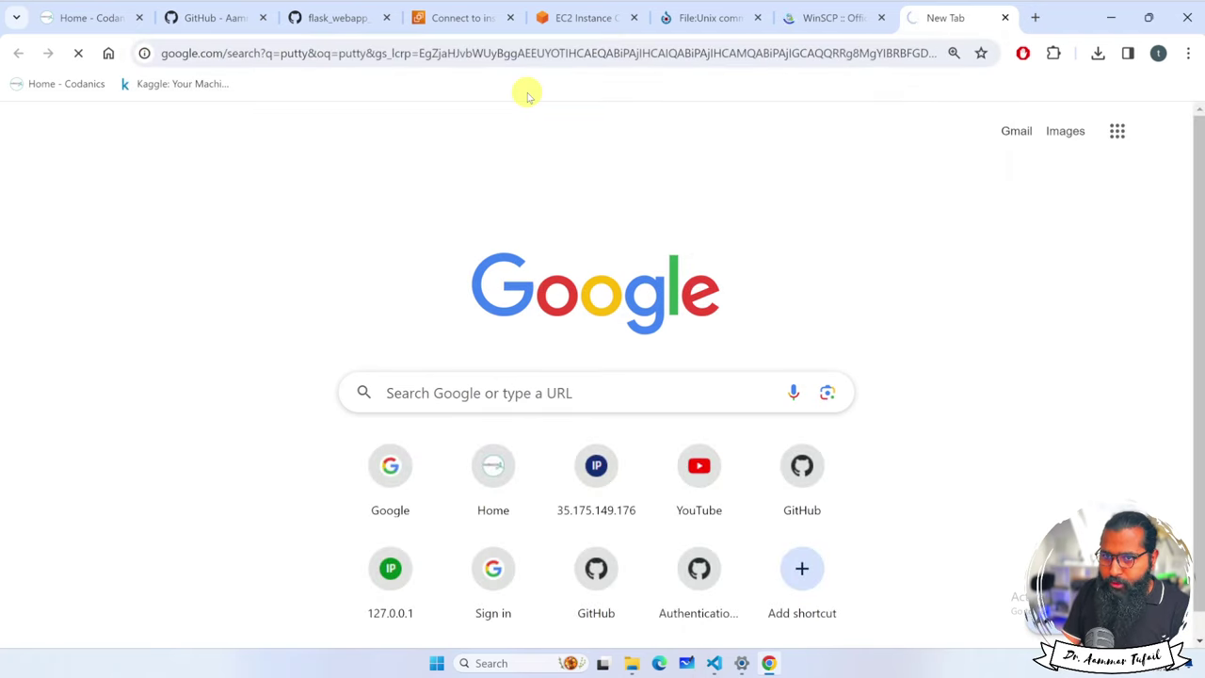
{"action": "left_click", "coordinate": [816, 17]}
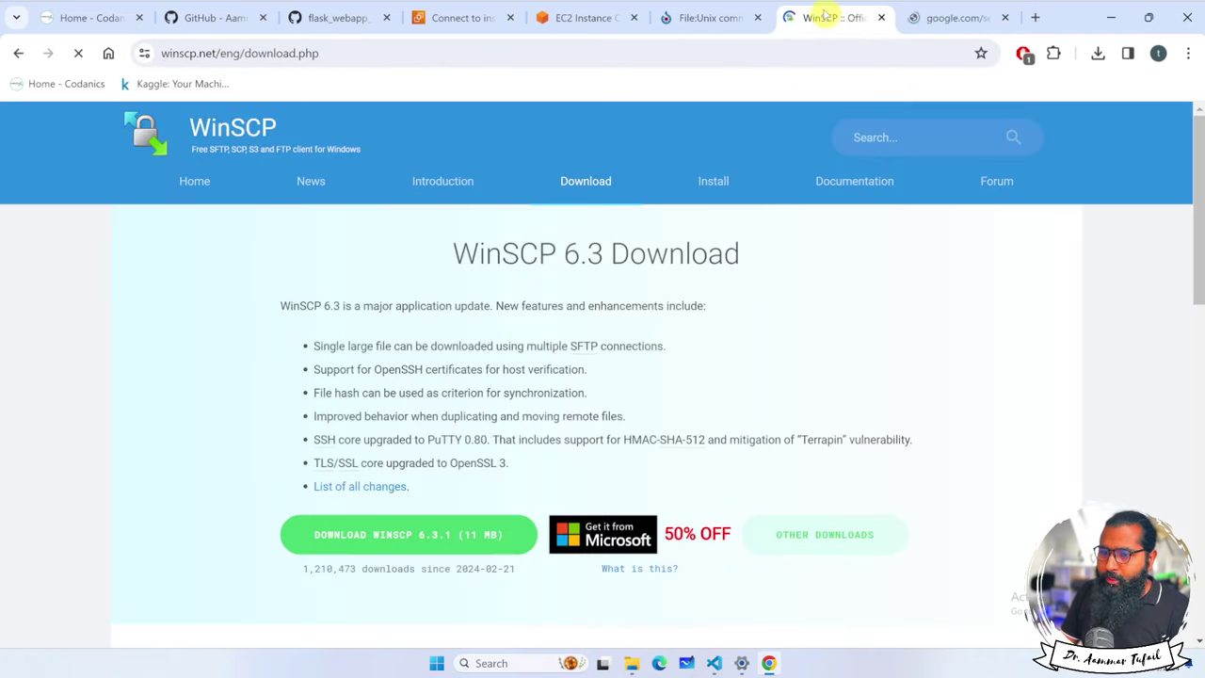
{"action": "left_click", "coordinate": [430, 531]}
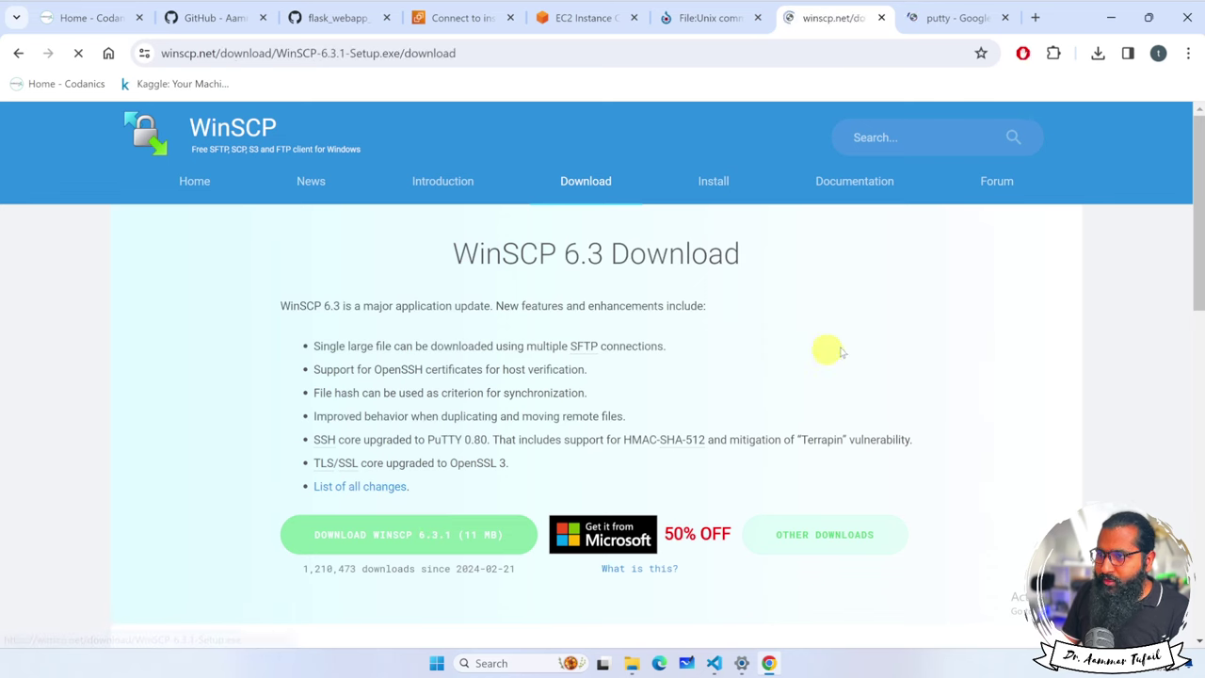
Step: From the PuTTY search results, reach the latest release page and download putty-64bit-0.80-installer.msi for 64-bit x86
{"action": "left_click", "coordinate": [927, 18]}
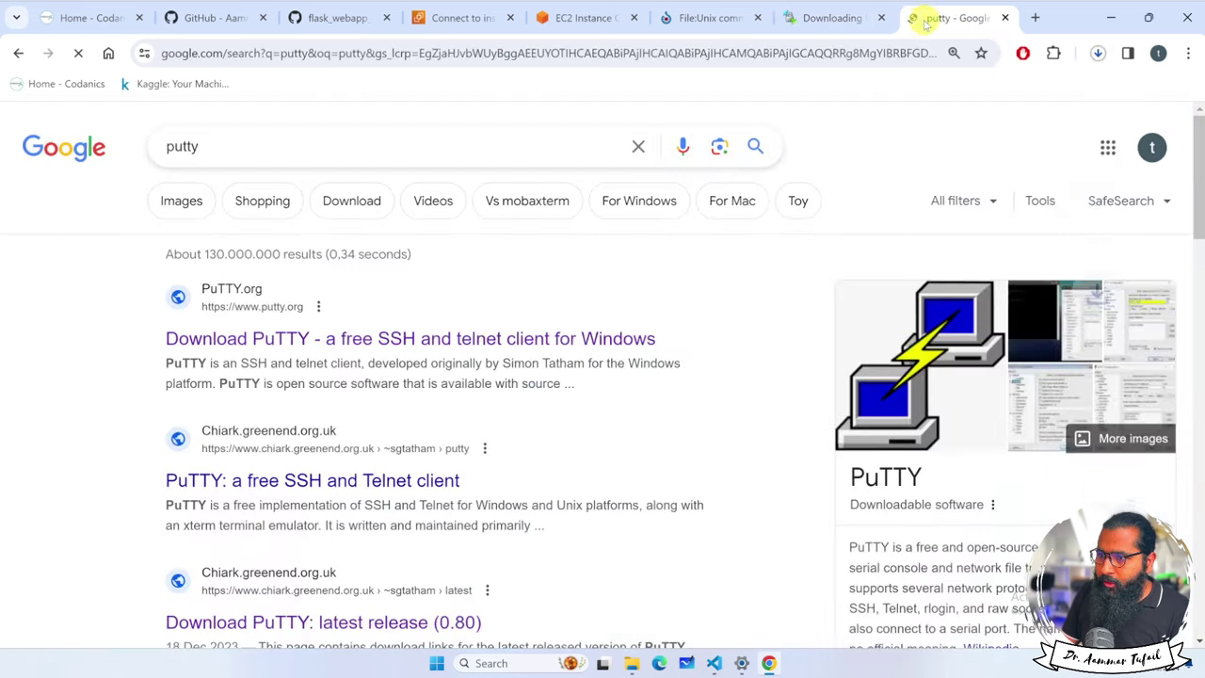
{"action": "left_click", "coordinate": [301, 334]}
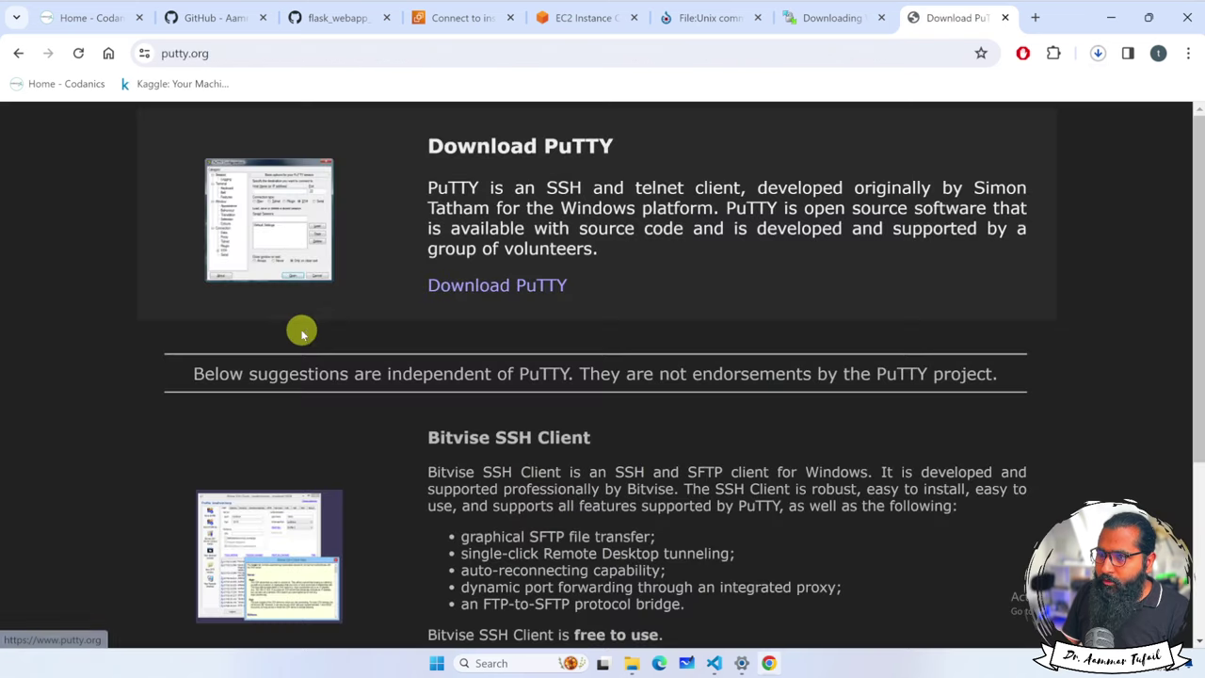
{"action": "left_click", "coordinate": [477, 285]}
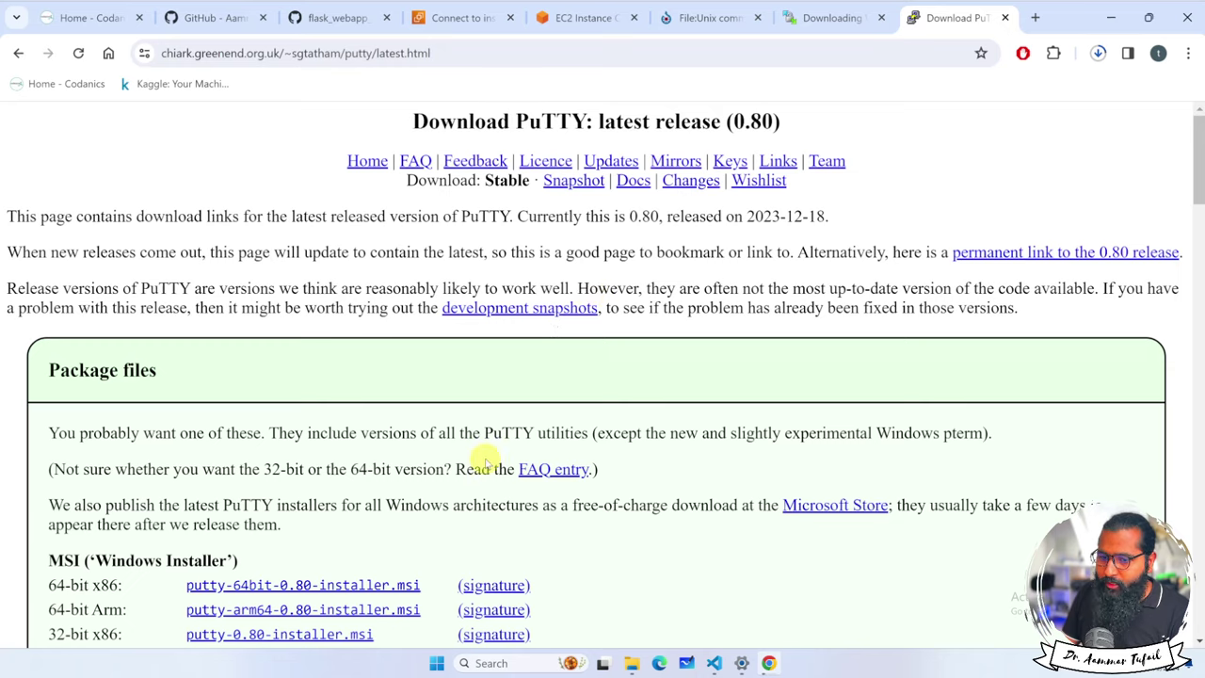
{"action": "scroll", "coordinate": [483, 458], "scroll_direction": "down", "scroll_amount": 1}
{"action": "left_click", "coordinate": [381, 550]}
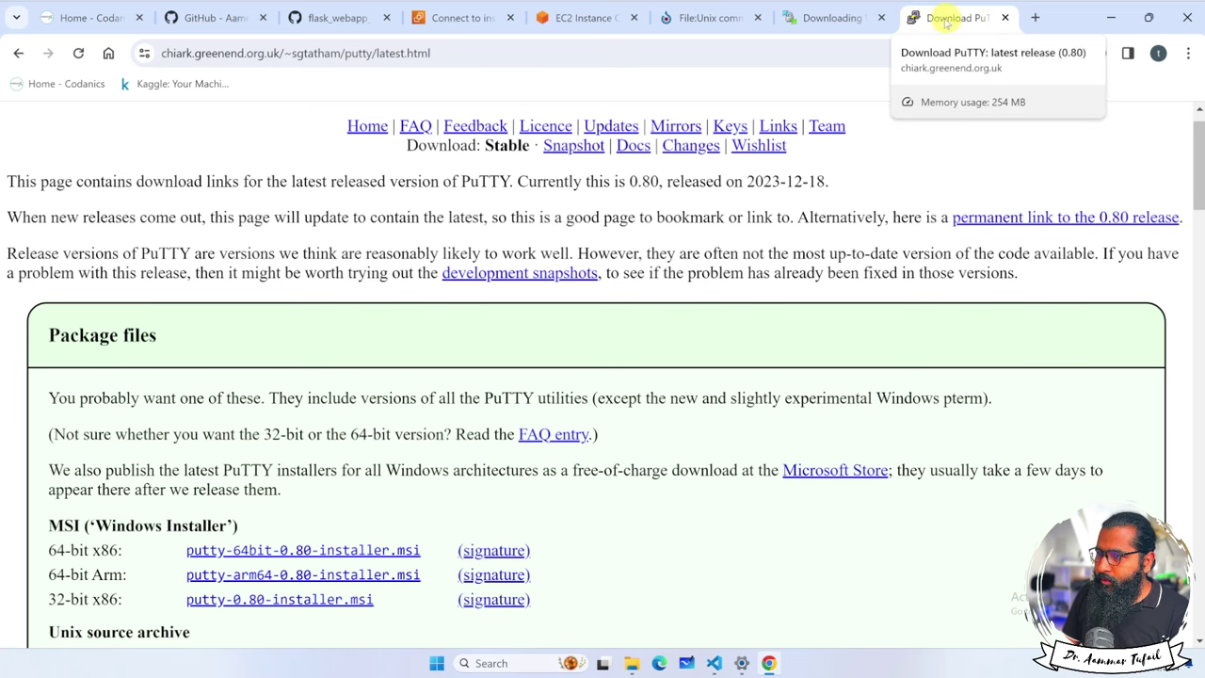
Step: Close the WinSCP download page and check the recent downloads for both installers
{"action": "left_click", "coordinate": [872, 19]}
{"action": "left_click", "coordinate": [880, 18]}
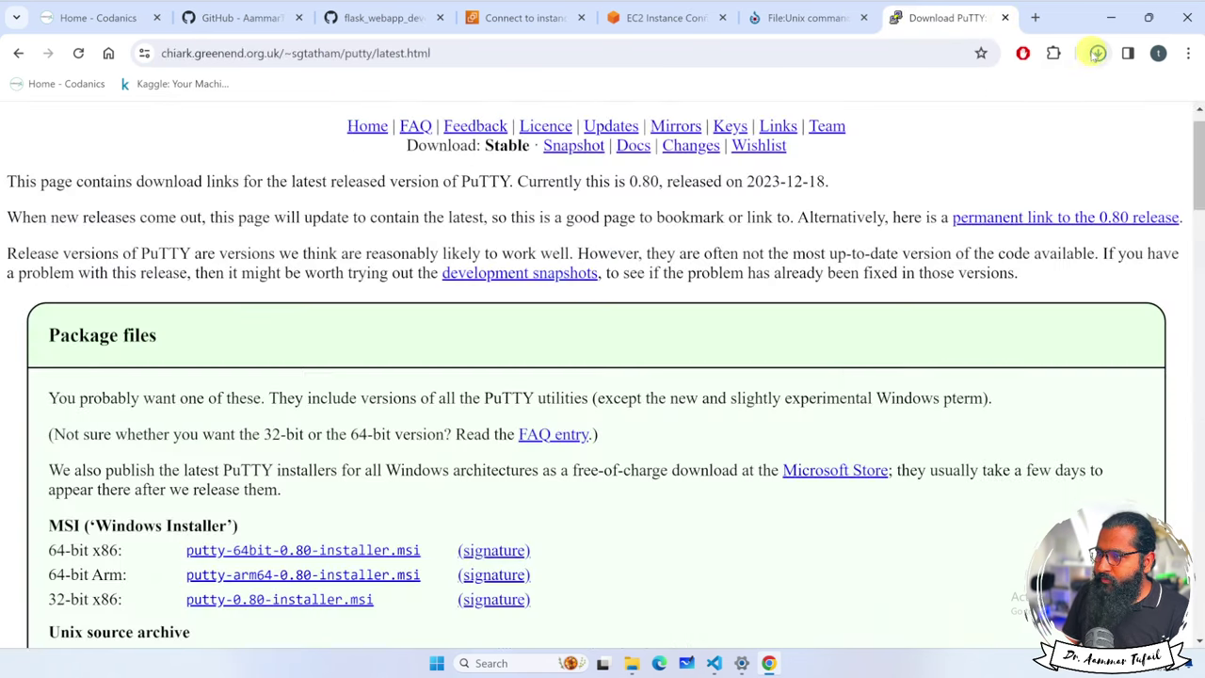
{"action": "left_click", "coordinate": [1095, 54]}
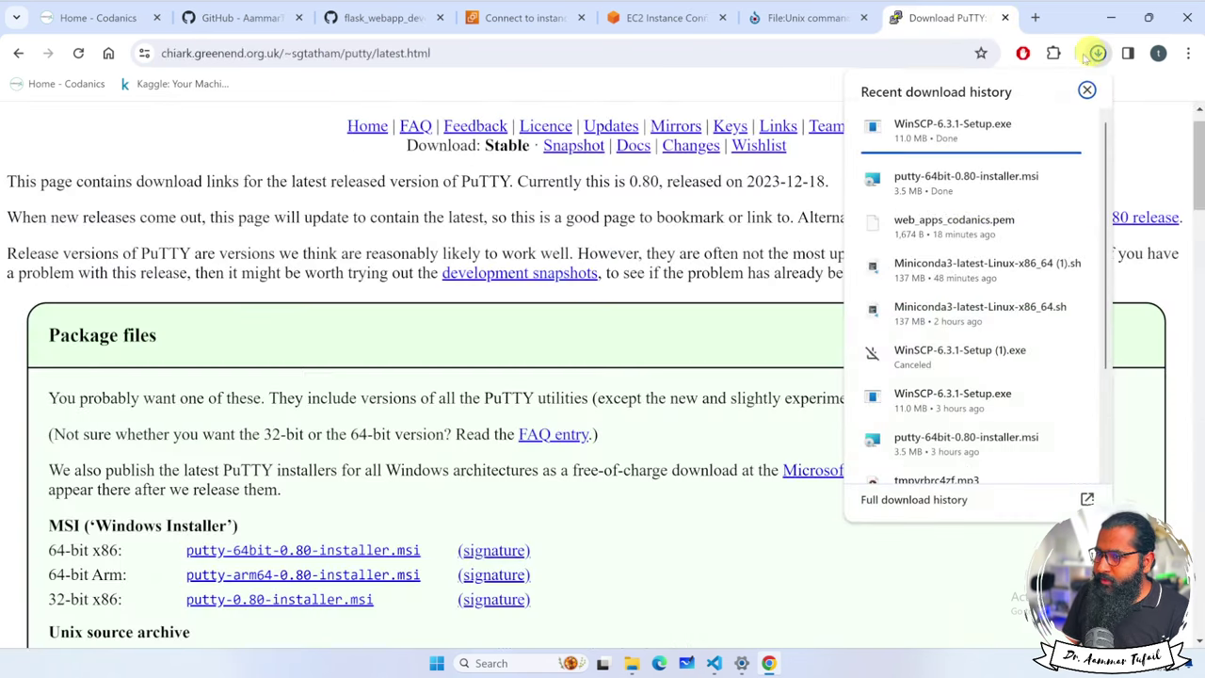
Step: Switch to the Downloads folder in File Explorer and launch putty-64bit-0.80-installer
{"action": "left_click", "coordinate": [632, 664]}
{"action": "left_click", "coordinate": [219, 157]}
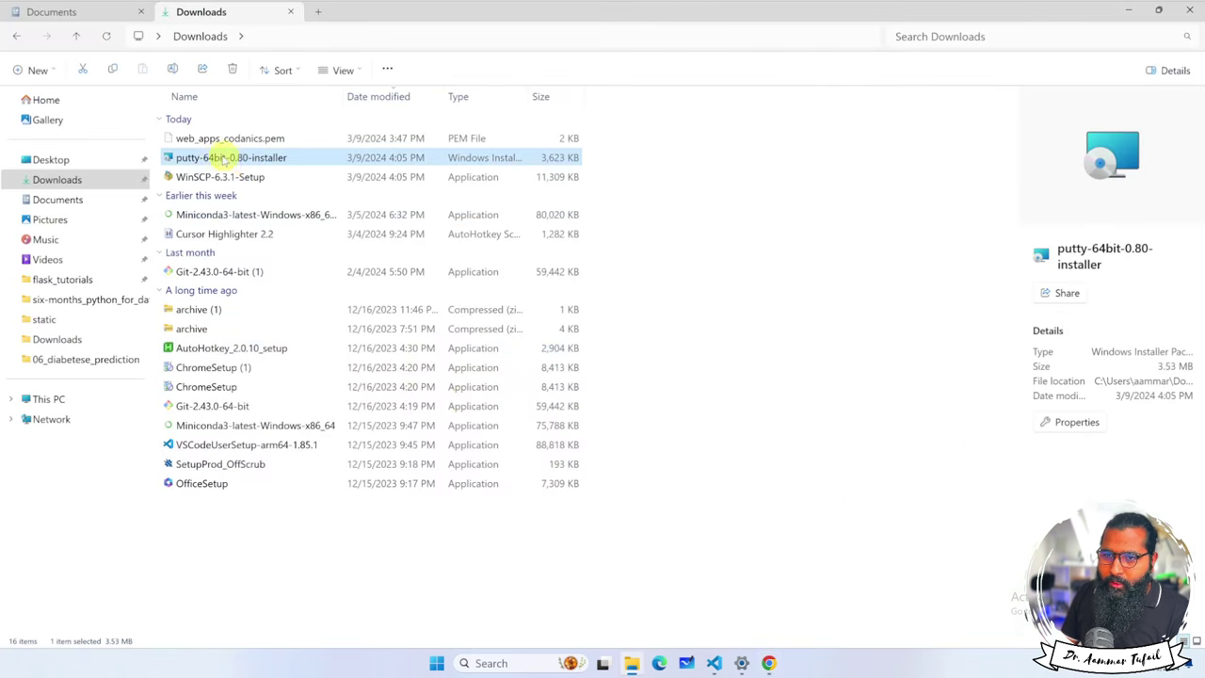
{"action": "right_click", "coordinate": [219, 160]}
{"action": "left_click", "coordinate": [255, 199]}
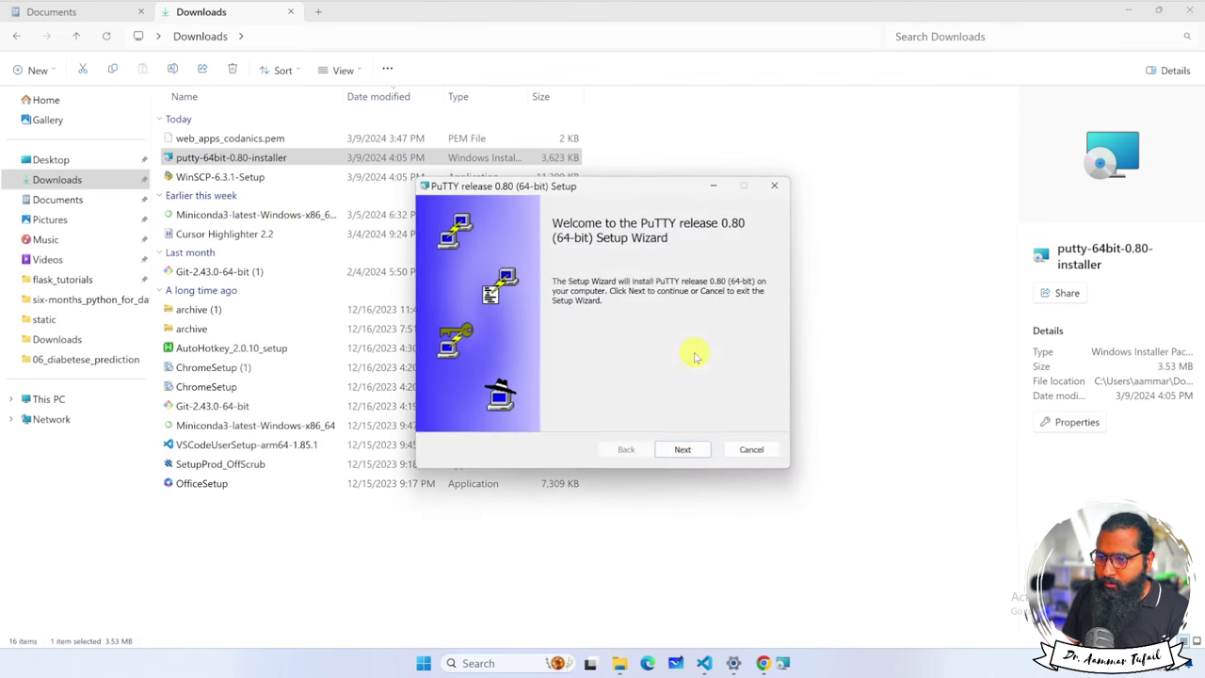
Step: Install PuTTY release 0.80 with the default product features and exit its setup wizard
{"action": "left_click", "coordinate": [679, 449]}
{"action": "left_click", "coordinate": [673, 449]}
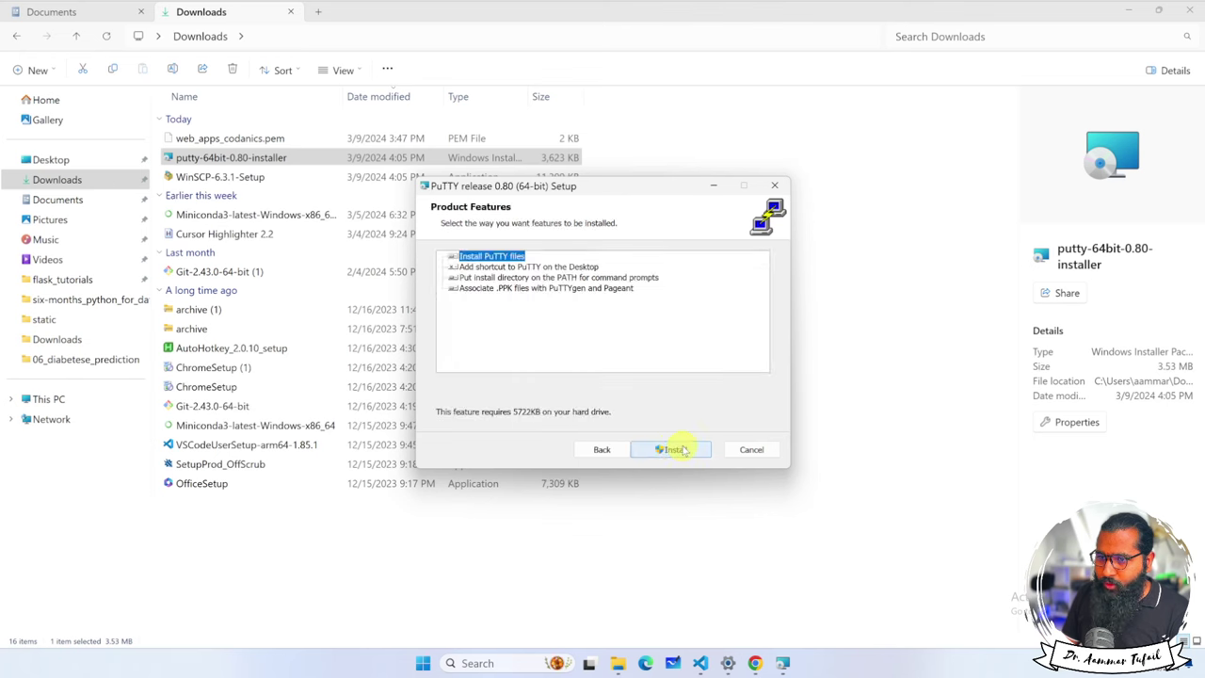
{"action": "left_click", "coordinate": [674, 447]}
{"action": "left_click", "coordinate": [665, 437]}
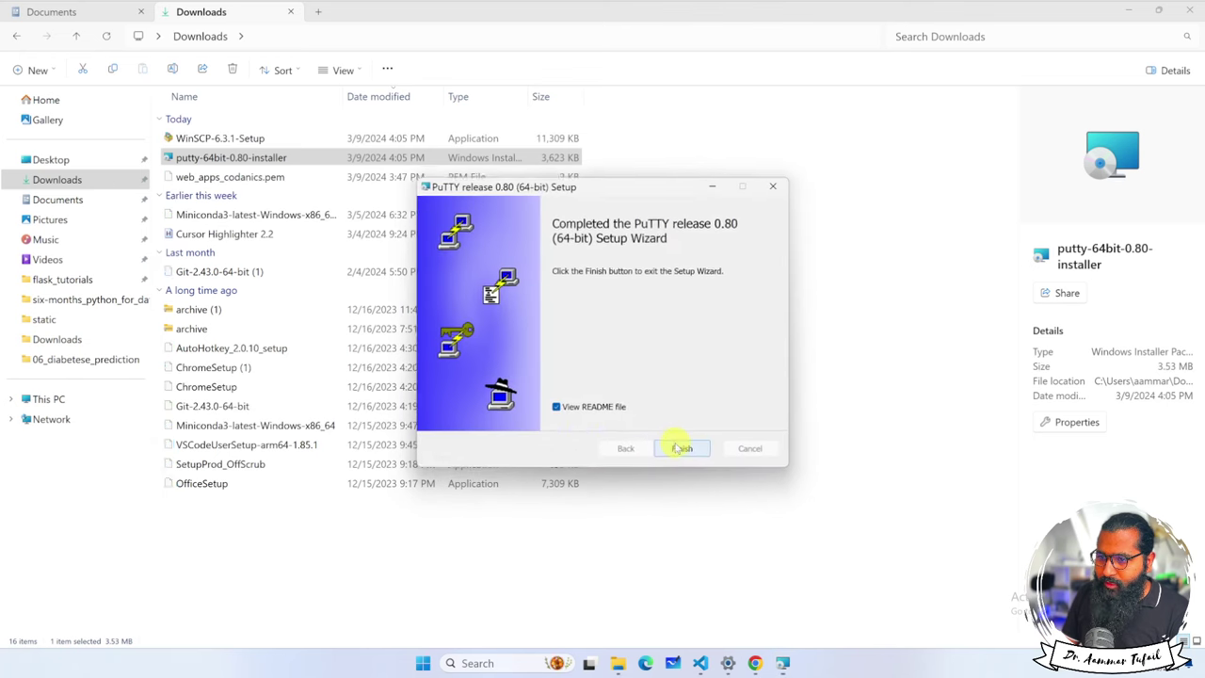
{"action": "left_click", "coordinate": [682, 449]}
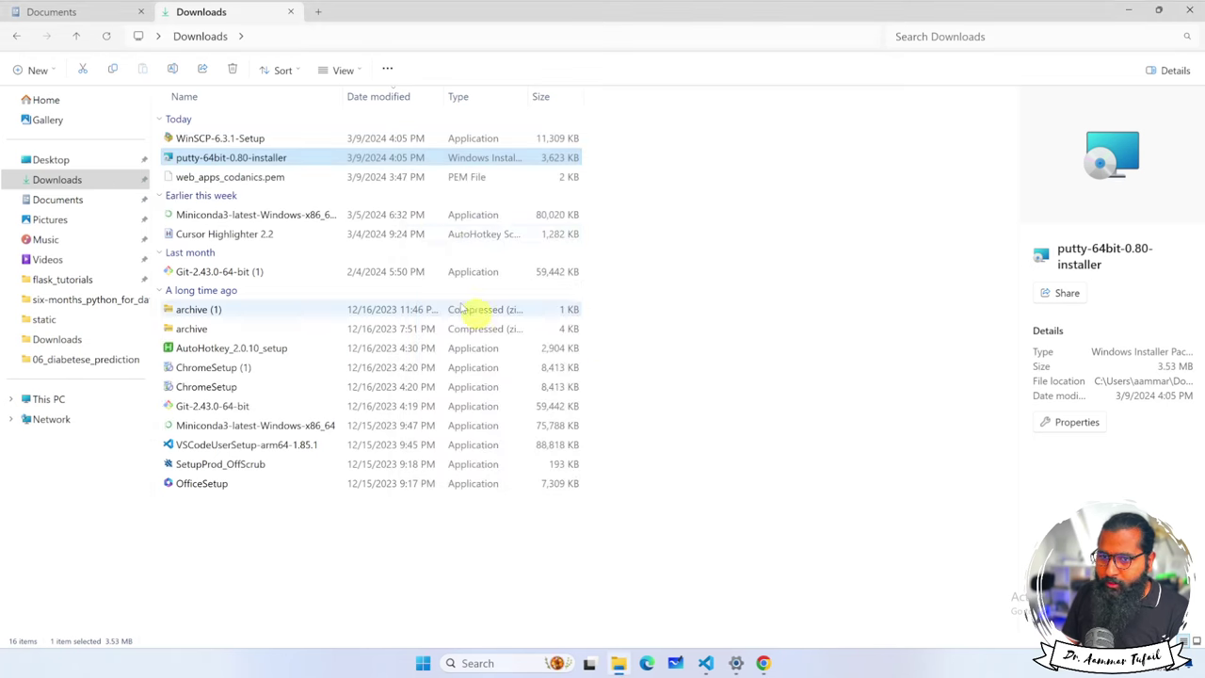
Step: Launch WinSCP-6.3.1-Setup and, while it loads, return to the EC2 terminal in Chrome to check the package installation
{"action": "double_click", "coordinate": [254, 139]}
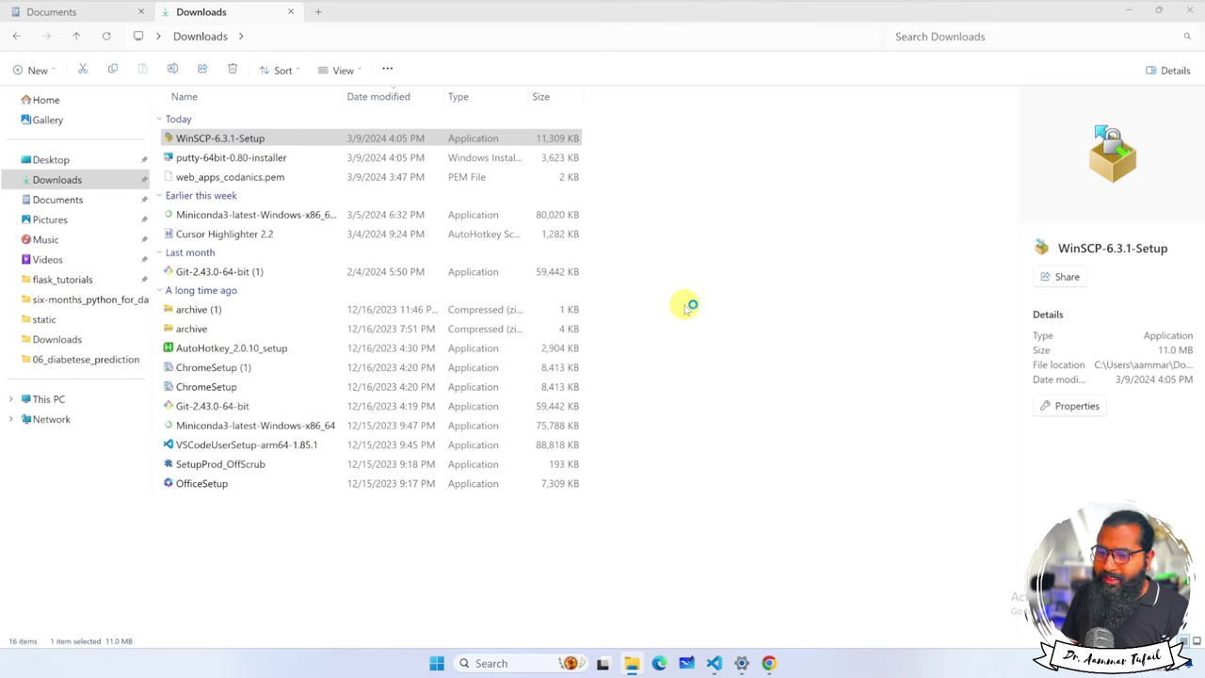
{"action": "left_click", "coordinate": [769, 663]}
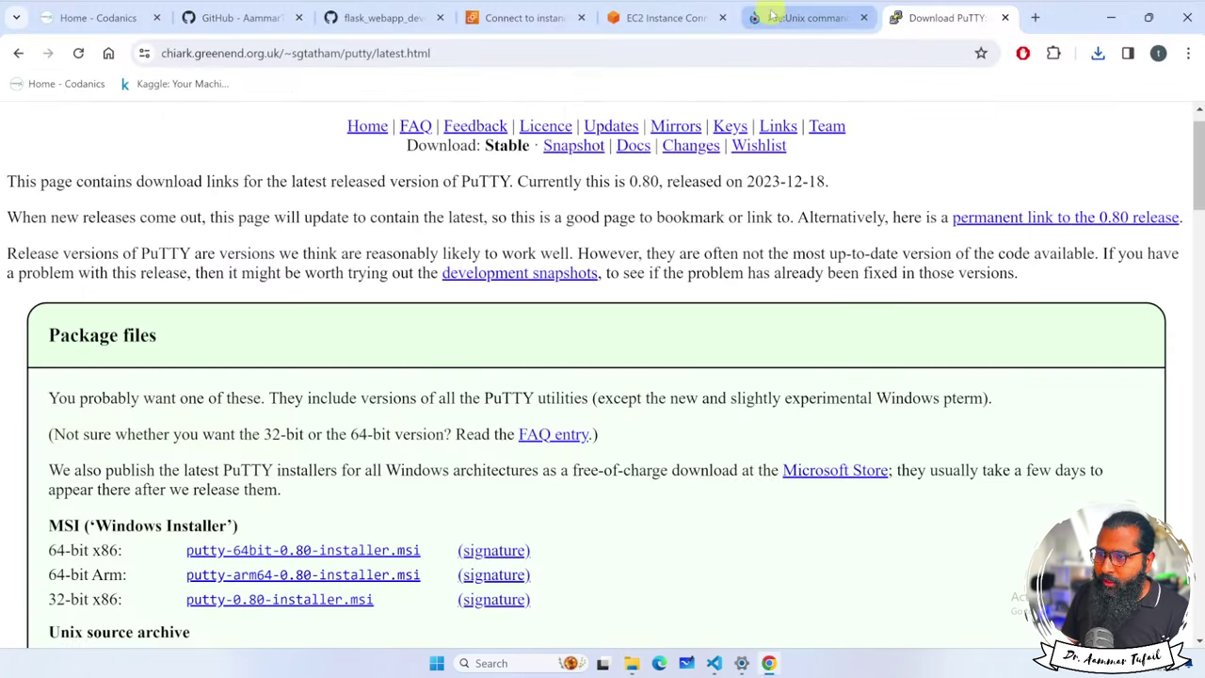
{"action": "left_click", "coordinate": [679, 17]}
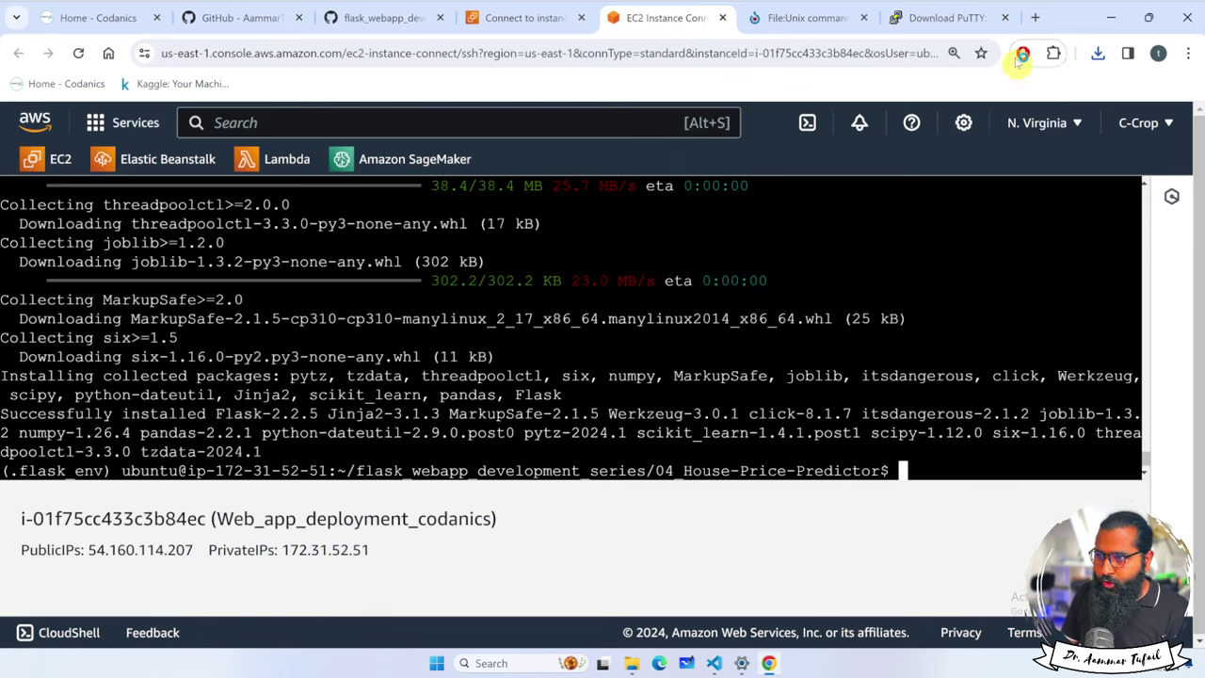
Step: Close the PuTTY download page and the Unix command cheatsheet page in the browser
{"action": "left_click", "coordinate": [965, 19]}
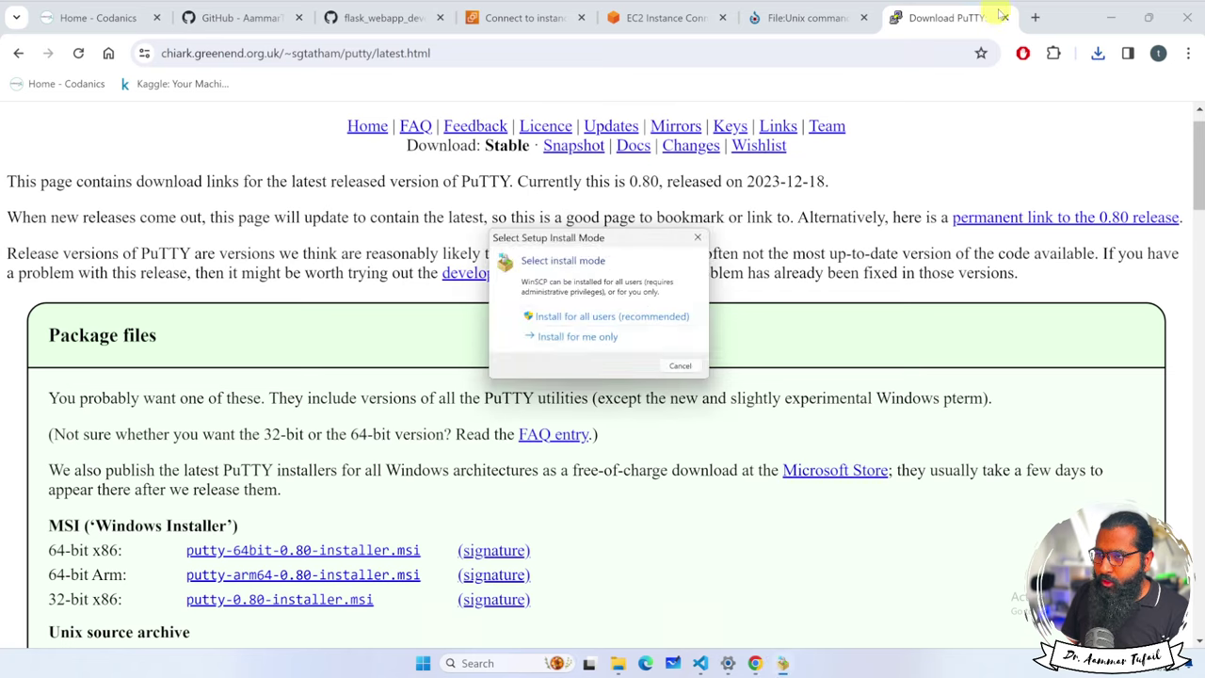
{"action": "left_click", "coordinate": [1003, 17]}
{"action": "left_click", "coordinate": [997, 17]}
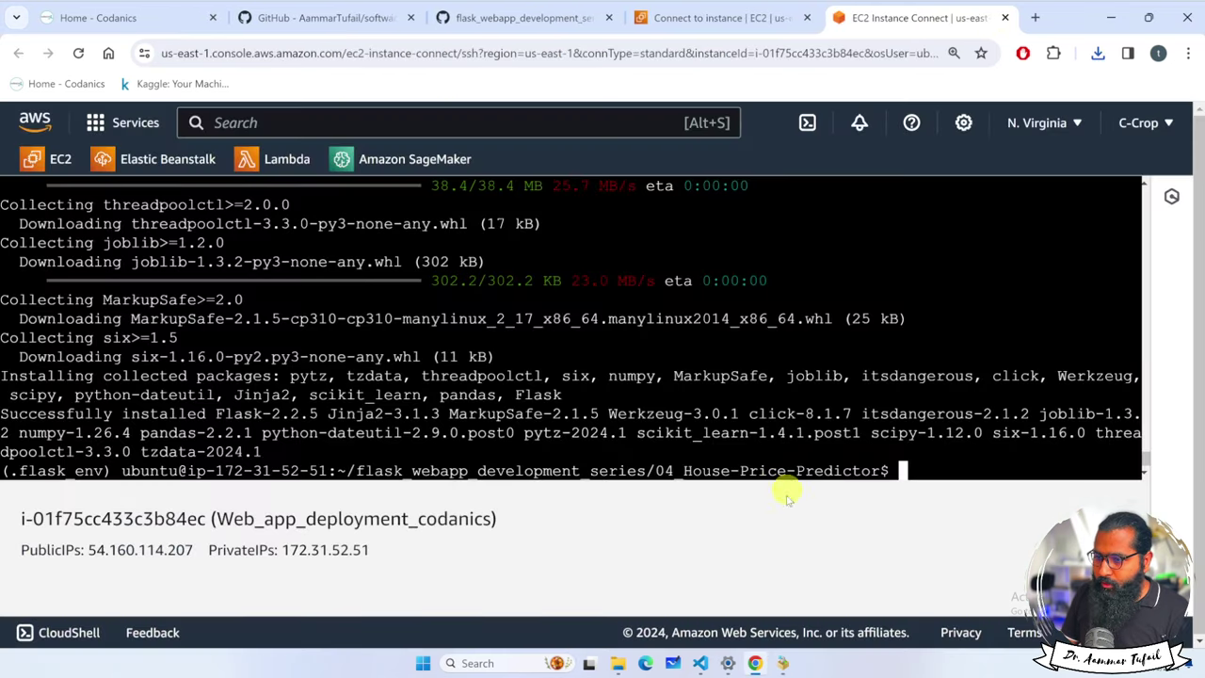
Step: Install WinSCP 6.3.1 for all users, allowing device changes, accepting the licence and keeping the Commander interface style
{"action": "left_click", "coordinate": [782, 662]}
{"action": "left_click", "coordinate": [624, 320]}
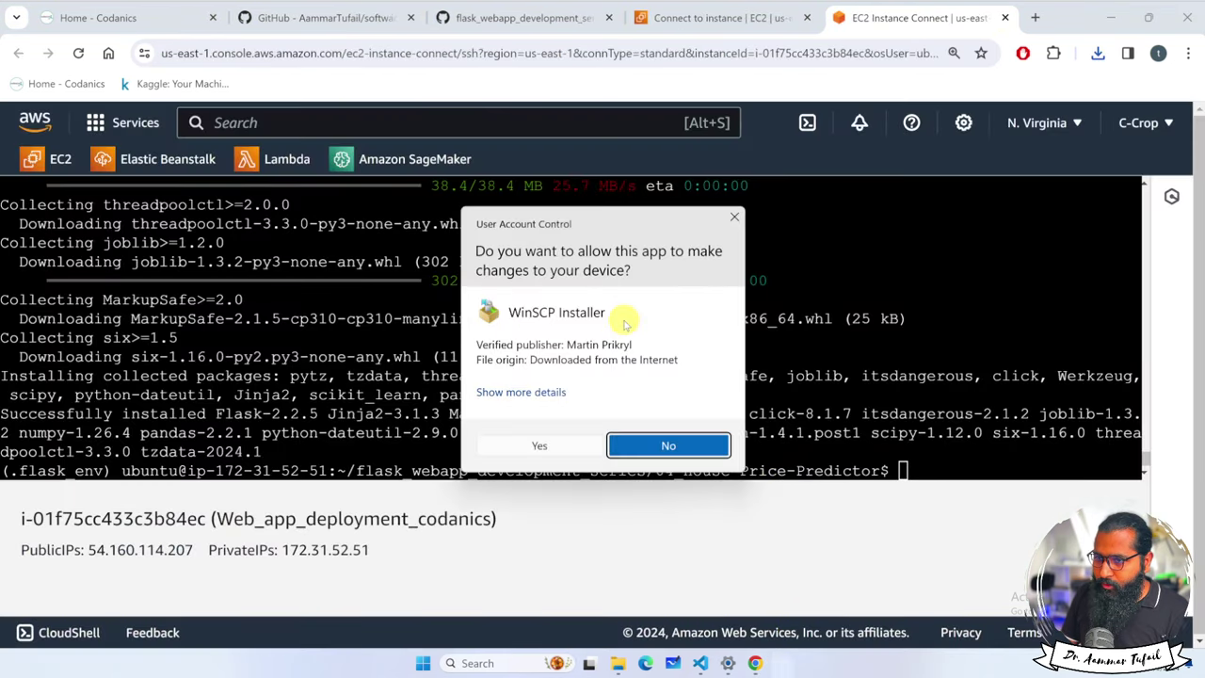
{"action": "left_click", "coordinate": [576, 445]}
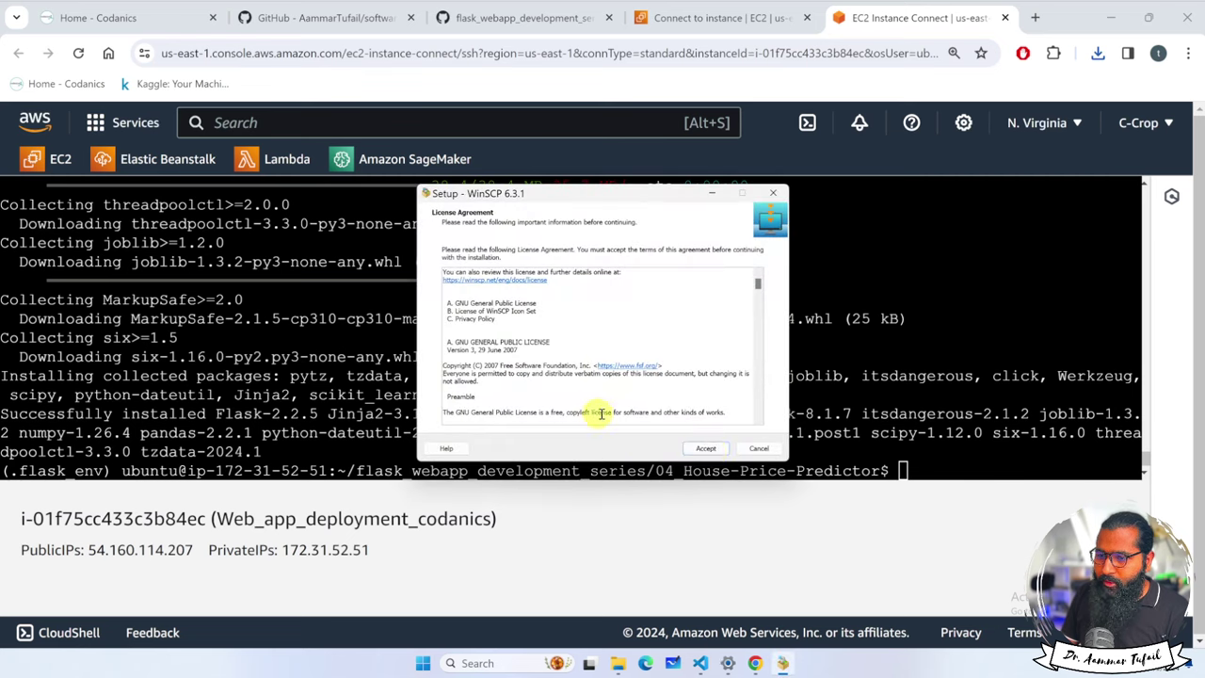
{"action": "left_click", "coordinate": [706, 449]}
{"action": "left_click", "coordinate": [707, 449]}
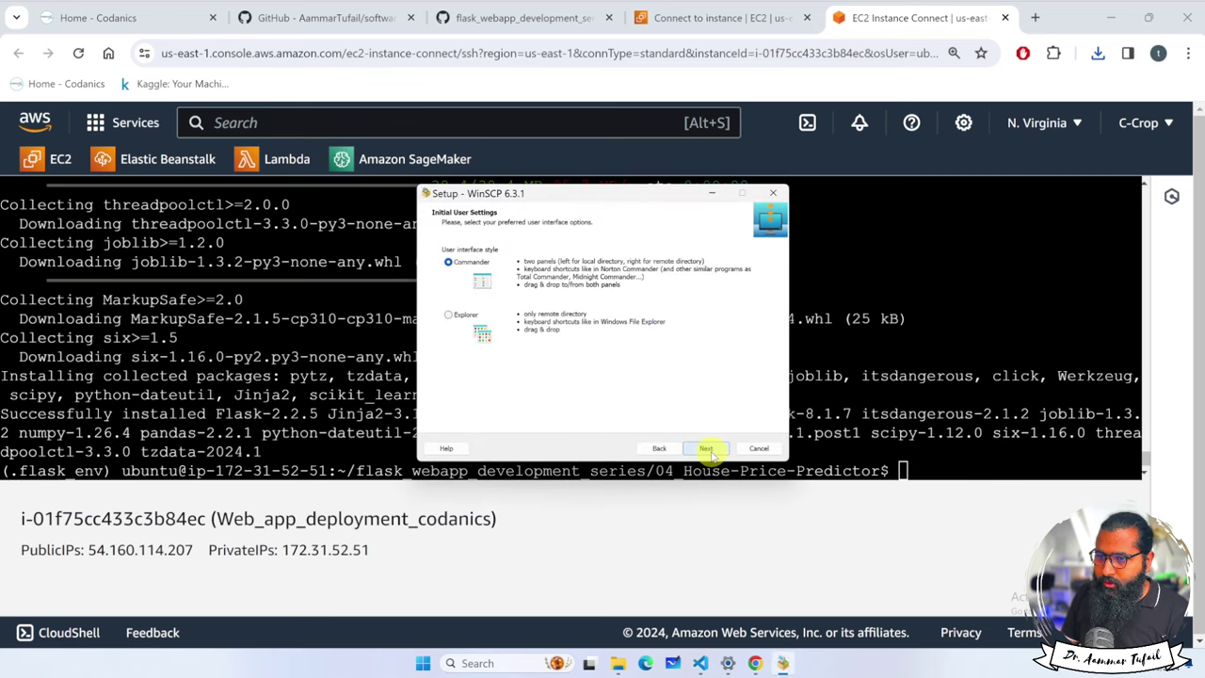
{"action": "left_click", "coordinate": [707, 449]}
{"action": "left_click", "coordinate": [707, 449]}
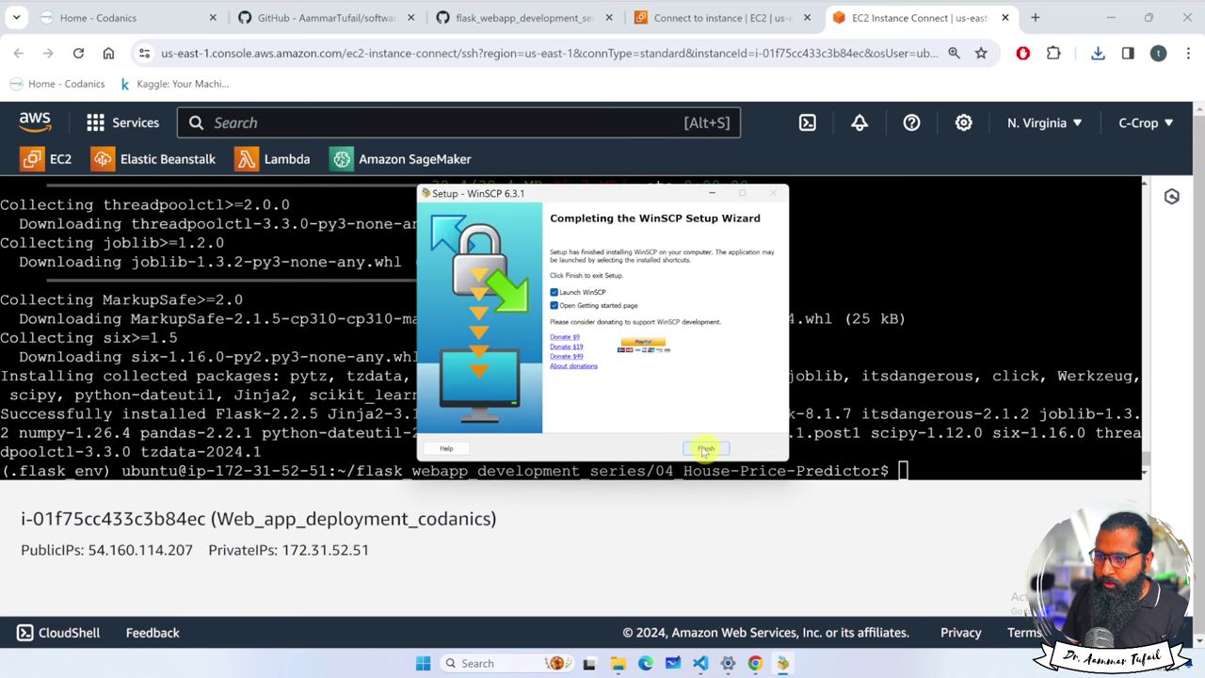
Step: Finish the WinSCP setup with "Launch WinSCP" and "Open Getting started page" disabled
{"action": "left_click", "coordinate": [581, 306]}
{"action": "left_click", "coordinate": [576, 293]}
{"action": "left_click", "coordinate": [706, 448]}
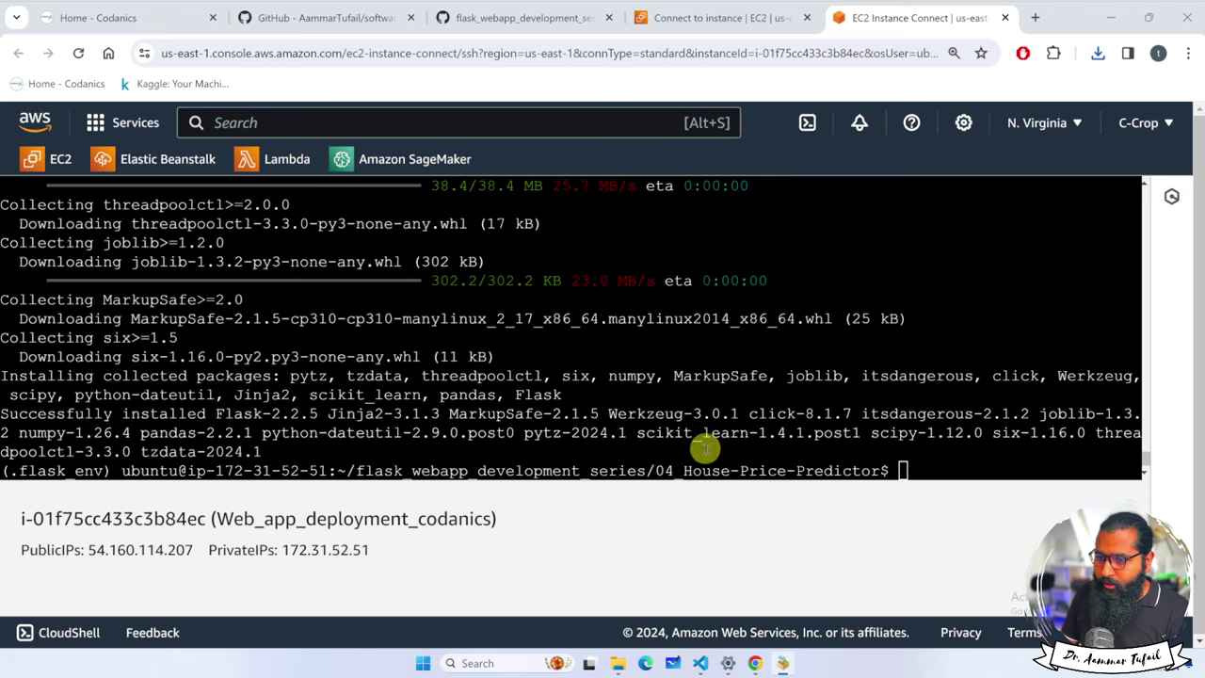
Step: Find "winscp" through the Windows search and launch it
{"action": "left_click", "coordinate": [478, 663]}
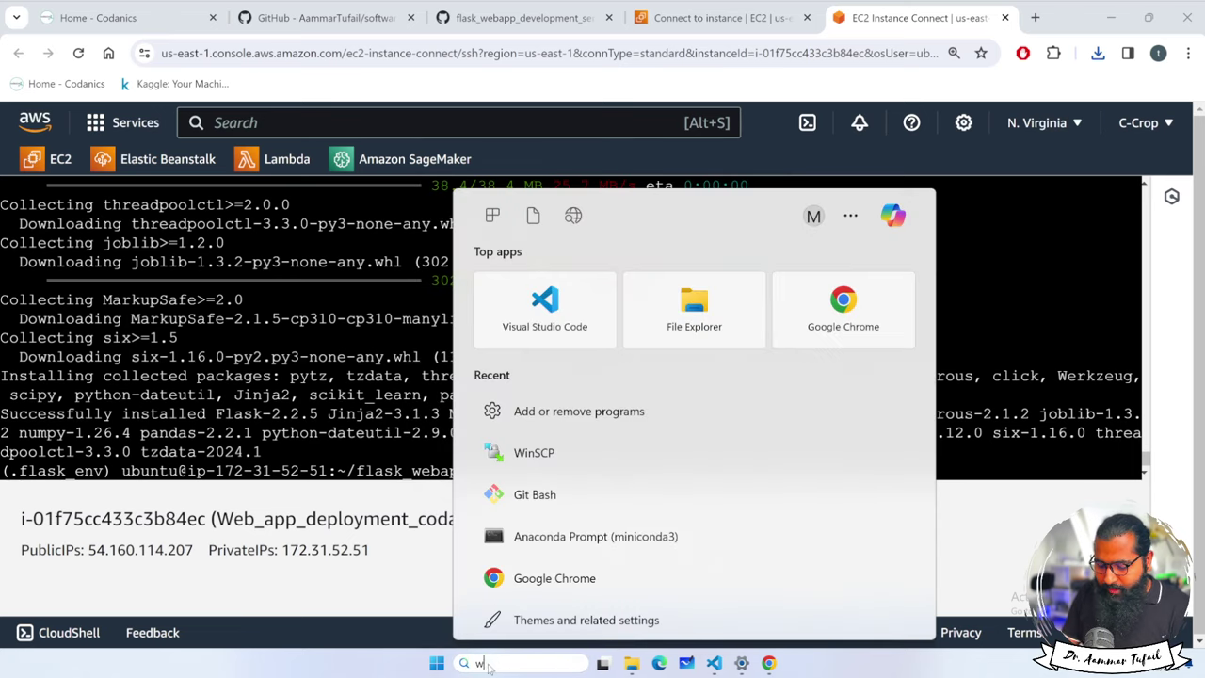
{"action": "type", "text": "winscp"}
{"action": "key", "text": "Return"}
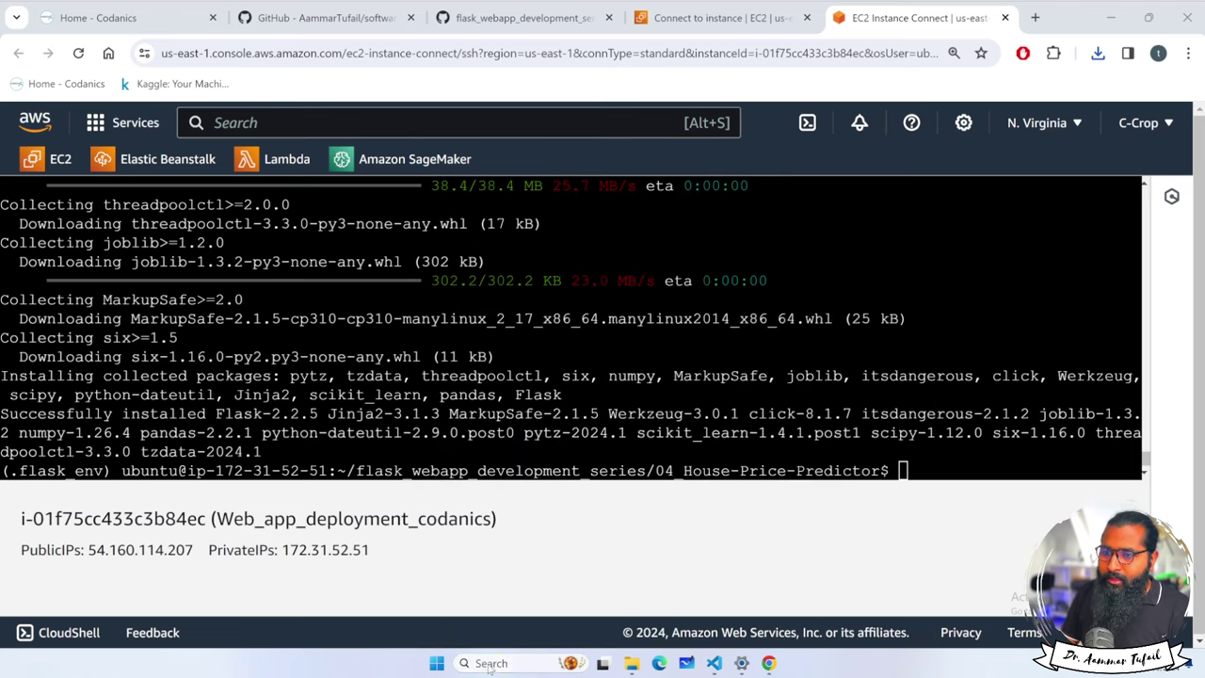
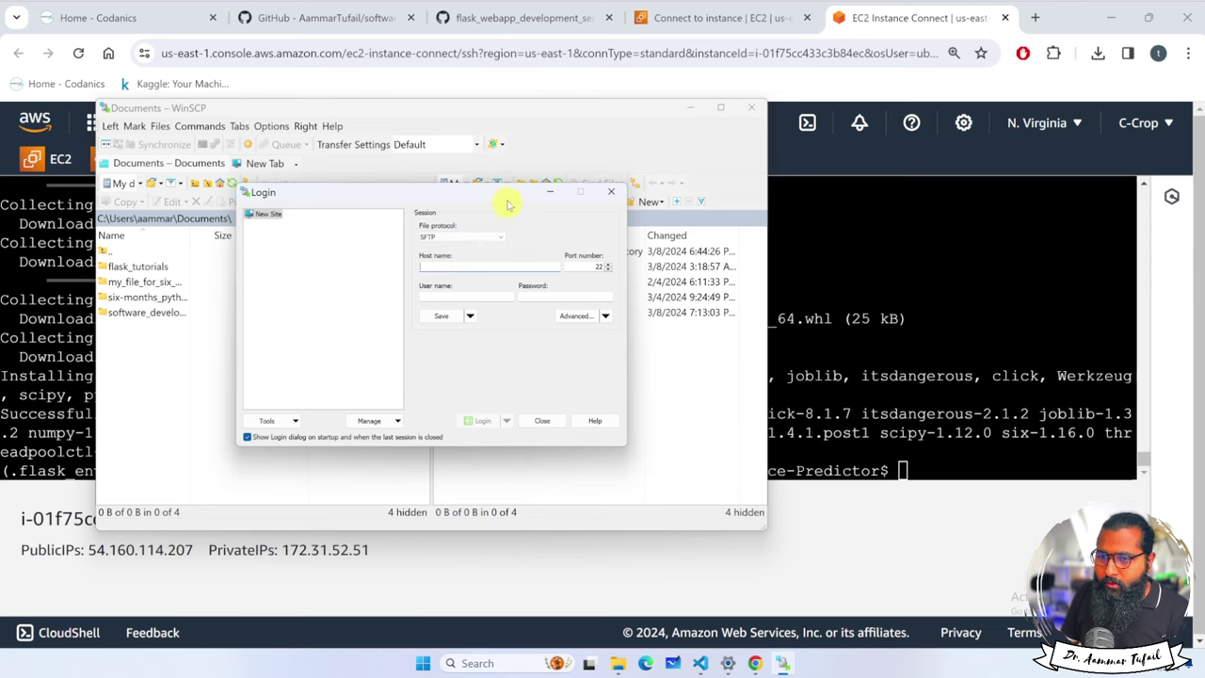
Step: Review the EC2 Instance Connect and Session Manager connection options of the Web_app_deployment_codanics instance in the AWS console
{"action": "left_click", "coordinate": [726, 18]}
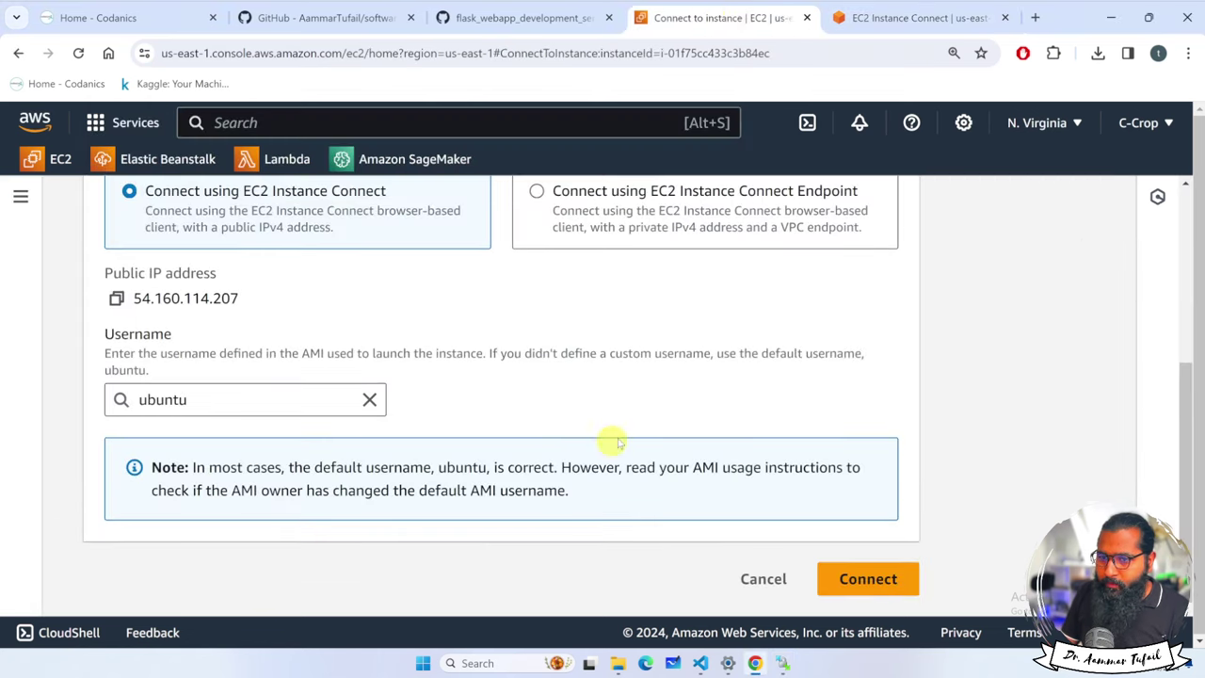
{"action": "scroll", "coordinate": [565, 437], "scroll_direction": "up", "scroll_amount": 2}
{"action": "scroll", "coordinate": [551, 438], "scroll_direction": "up", "scroll_amount": 2}
{"action": "scroll", "coordinate": [551, 437], "scroll_direction": "down", "scroll_amount": 4}
{"action": "scroll", "coordinate": [551, 438], "scroll_direction": "up", "scroll_amount": 3}
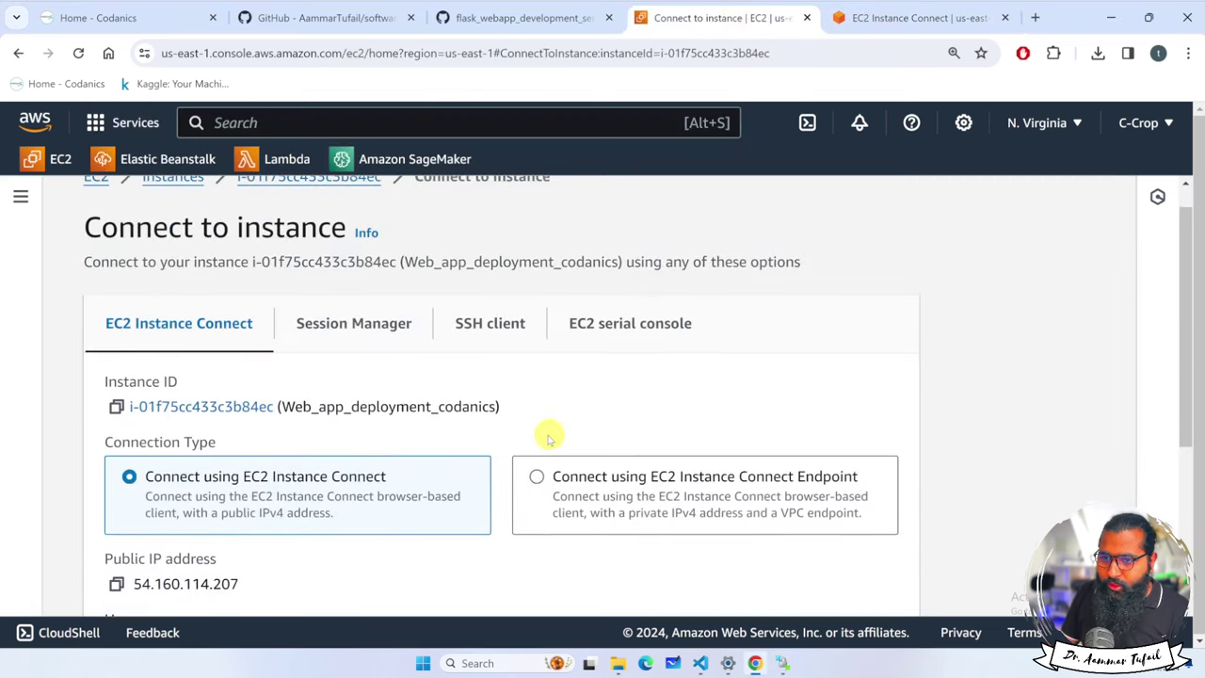
{"action": "left_click", "coordinate": [330, 323]}
{"action": "scroll", "coordinate": [519, 399], "scroll_direction": "down", "scroll_amount": 3}
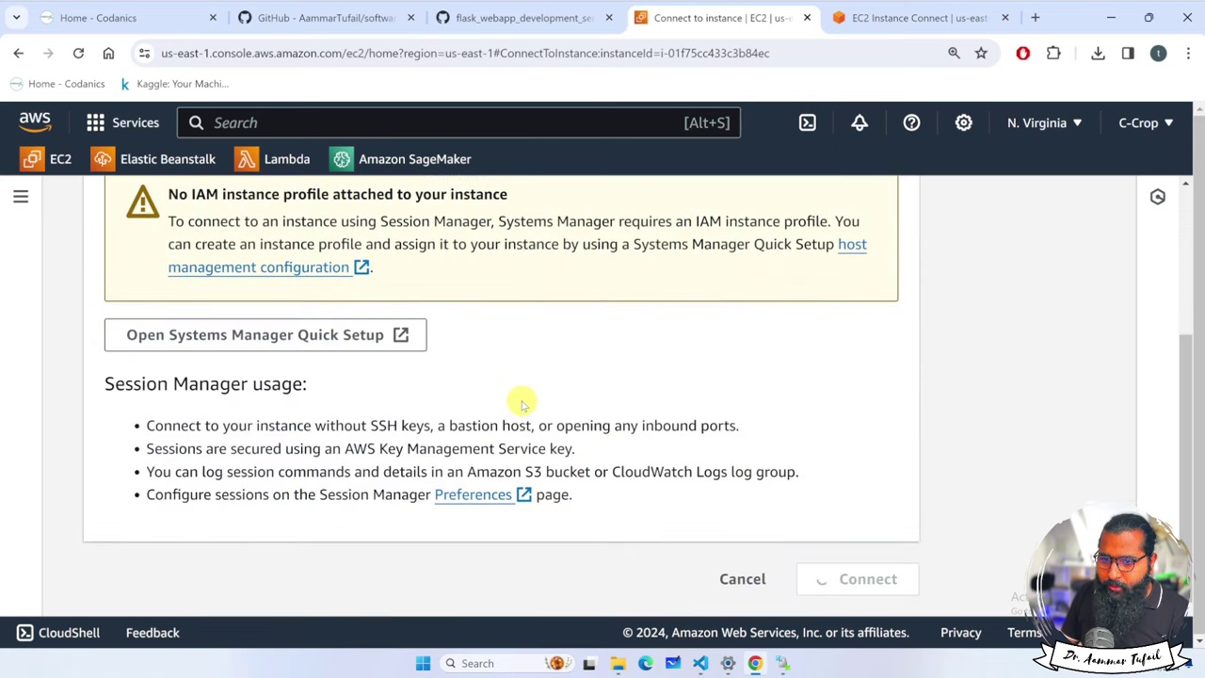
{"action": "scroll", "coordinate": [471, 391], "scroll_direction": "up", "scroll_amount": 2}
{"action": "left_click", "coordinate": [196, 299]}
{"action": "scroll", "coordinate": [549, 423], "scroll_direction": "down", "scroll_amount": 2}
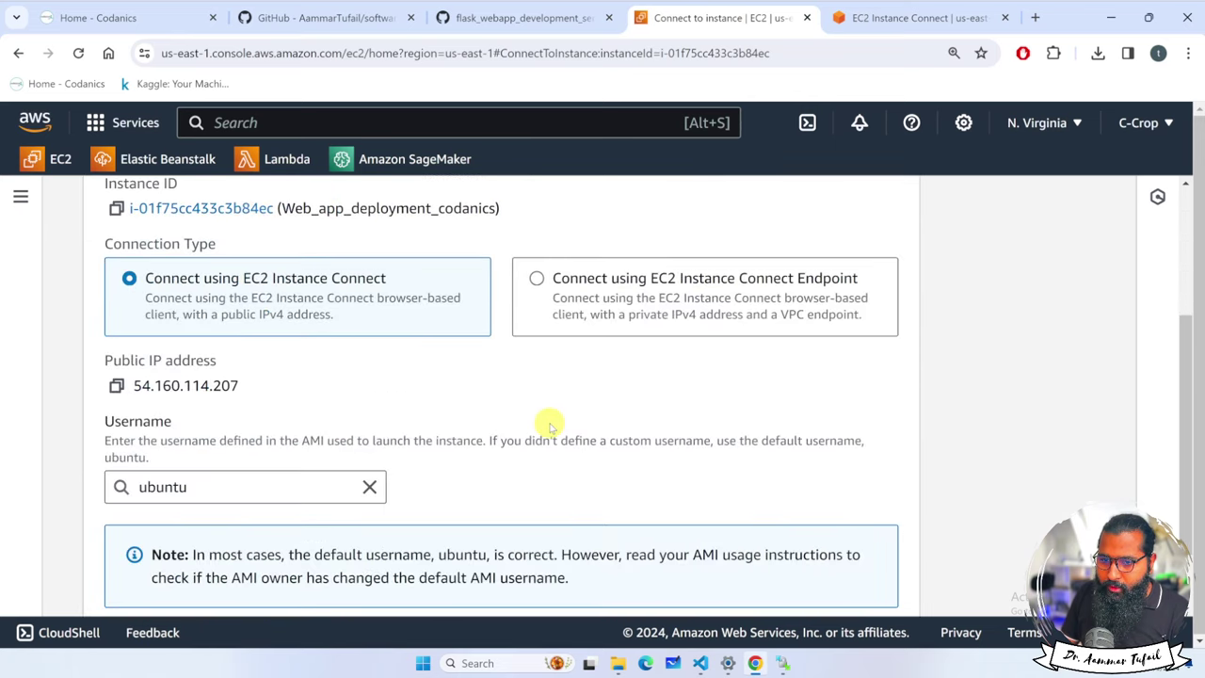
{"action": "scroll", "coordinate": [549, 422], "scroll_direction": "up", "scroll_amount": 1}
{"action": "scroll", "coordinate": [550, 425], "scroll_direction": "up", "scroll_amount": 1}
Step: Copy the instance's public DNS address from the SSH client connection instructions
{"action": "left_click", "coordinate": [504, 304]}
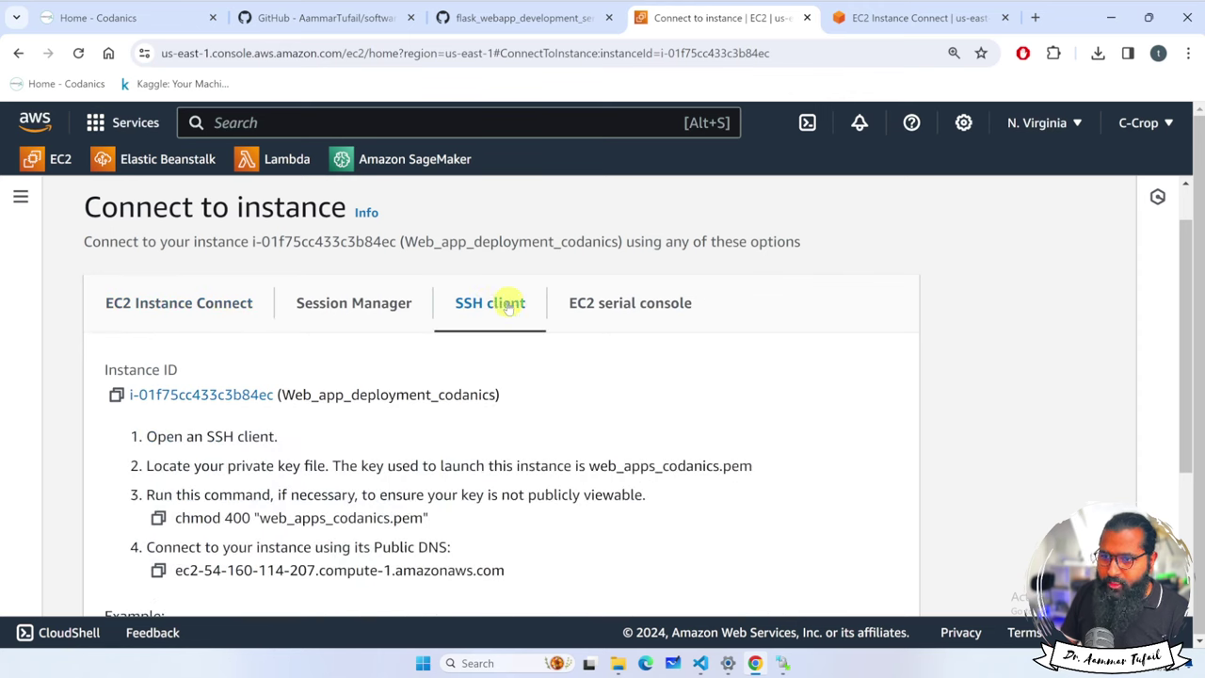
{"action": "key", "text": "ctrl+minus"}
{"action": "scroll", "coordinate": [376, 386], "scroll_direction": "down", "scroll_amount": 2}
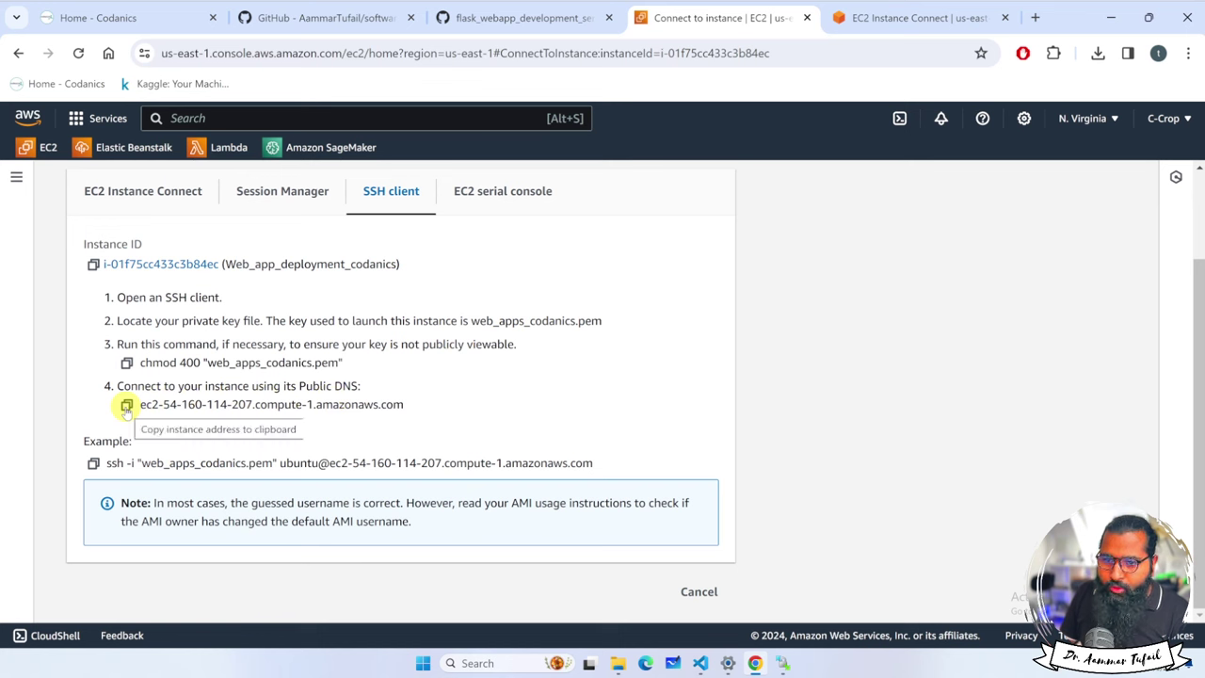
{"action": "left_click", "coordinate": [126, 407]}
{"action": "scroll", "coordinate": [583, 311], "scroll_direction": "up", "scroll_amount": 1}
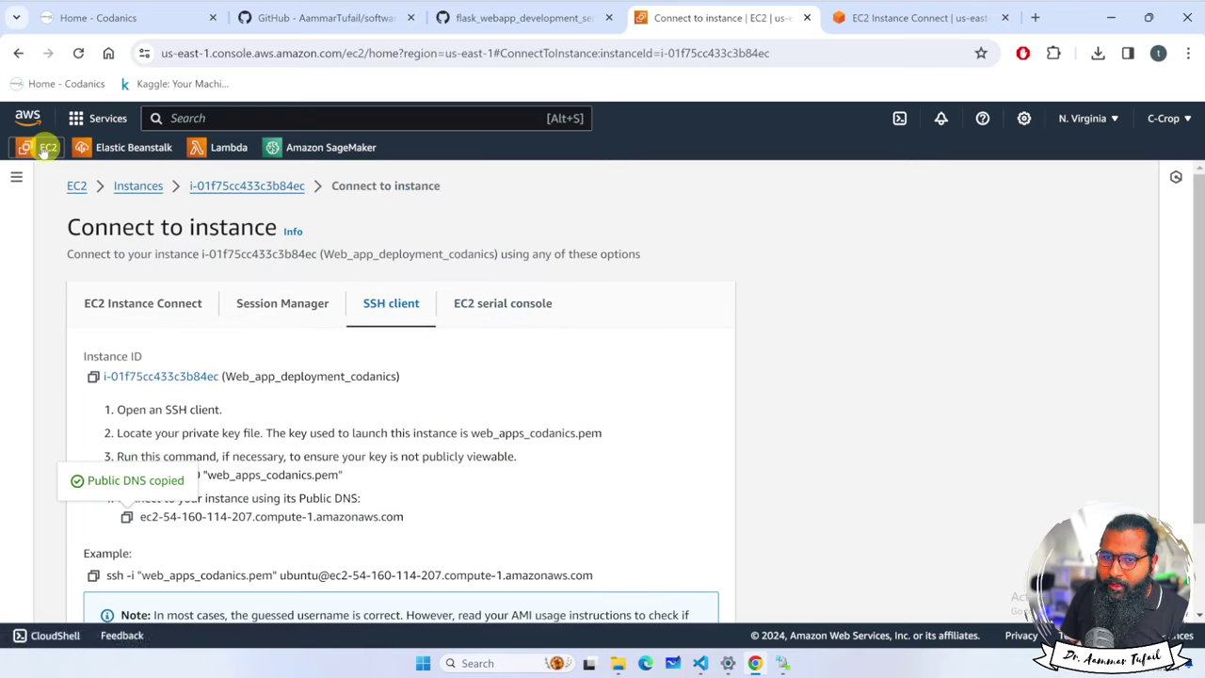
Step: Open the summary of the Web_app_deployment_codanics instance and copy its public IPv4 DNS
{"action": "left_click", "coordinate": [138, 186]}
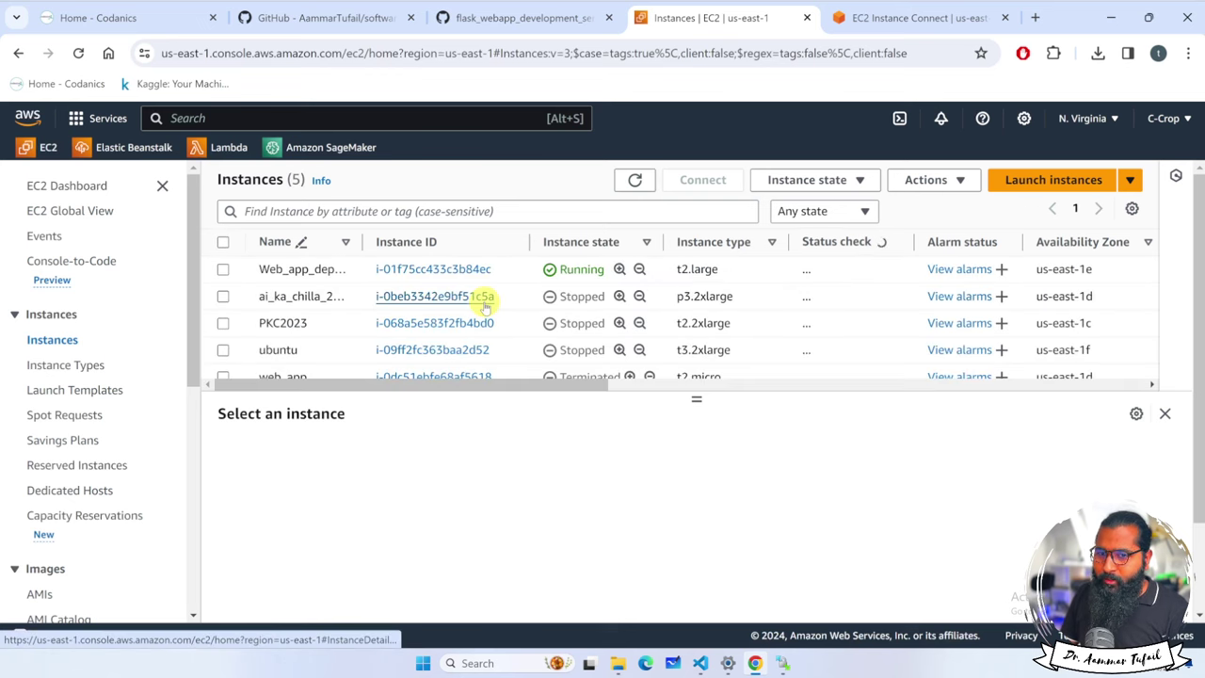
{"action": "left_click", "coordinate": [439, 269]}
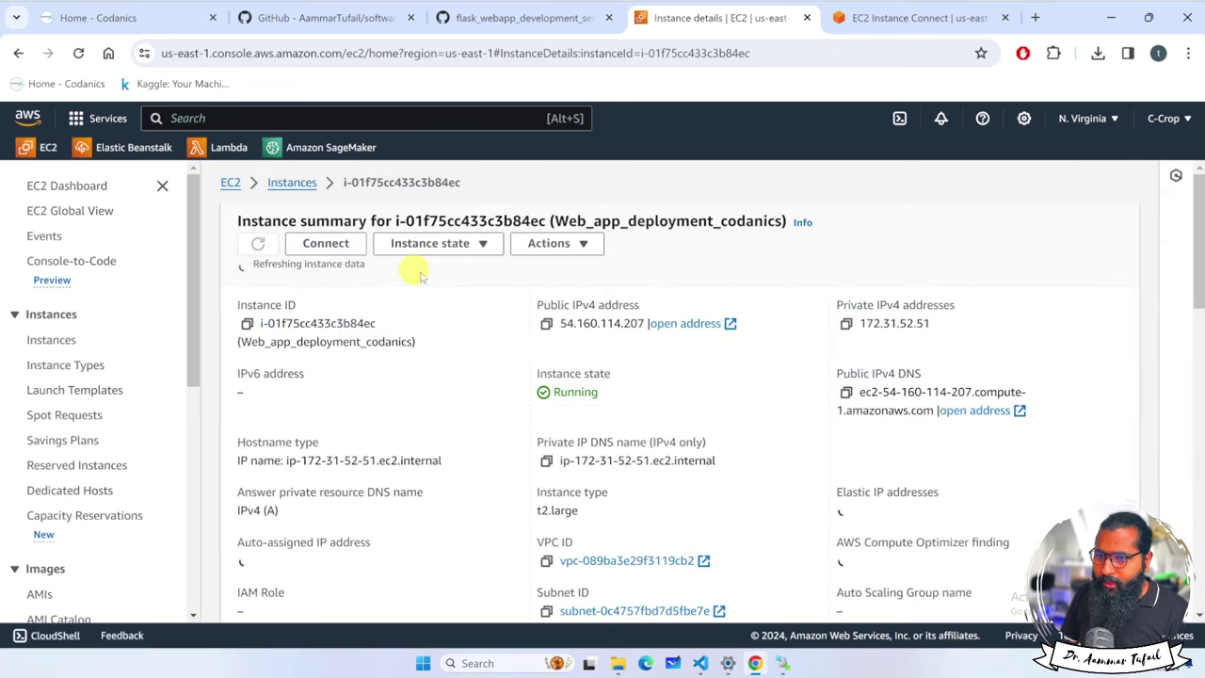
{"action": "left_click", "coordinate": [846, 393]}
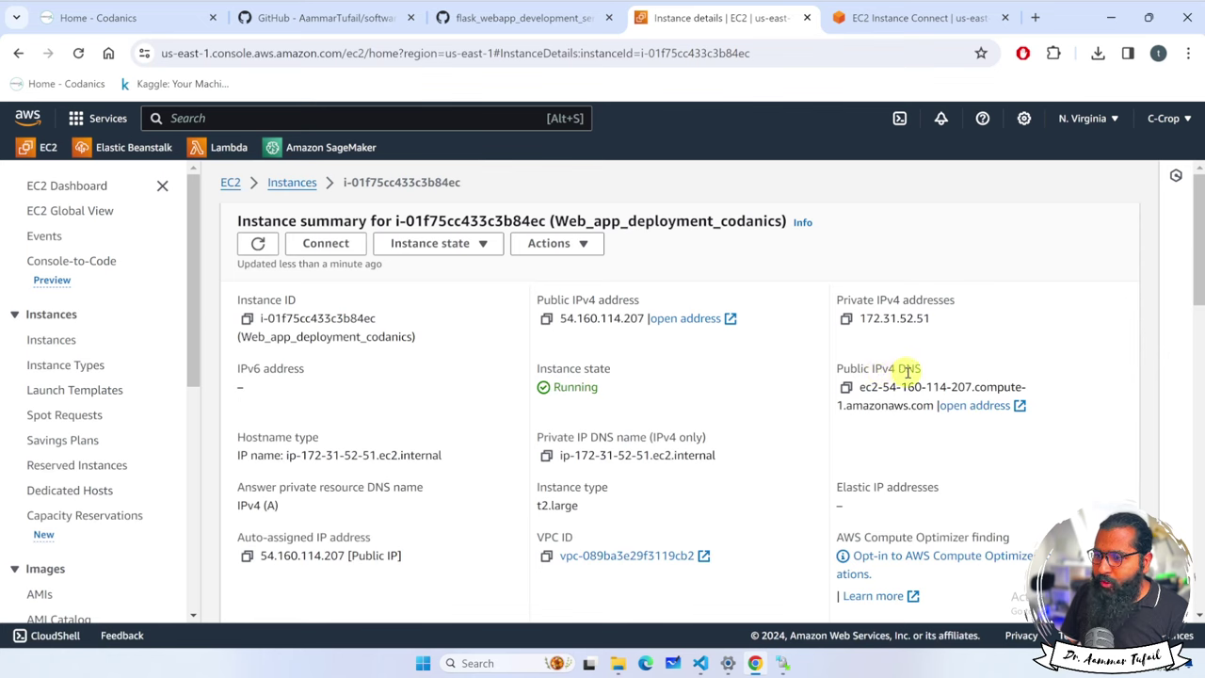
{"action": "left_click", "coordinate": [846, 387]}
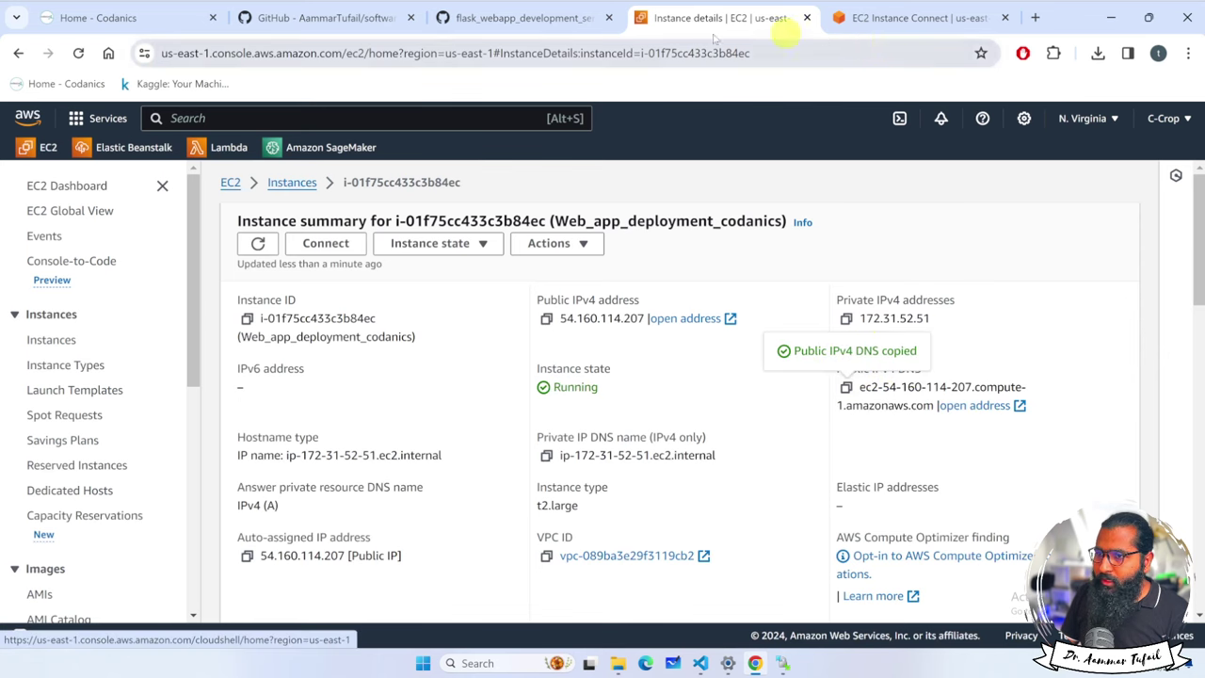
Step: Switch to WinSCP and enter the copied public IPv4 DNS as the host name of the new SFTP site
{"action": "left_click", "coordinate": [782, 663]}
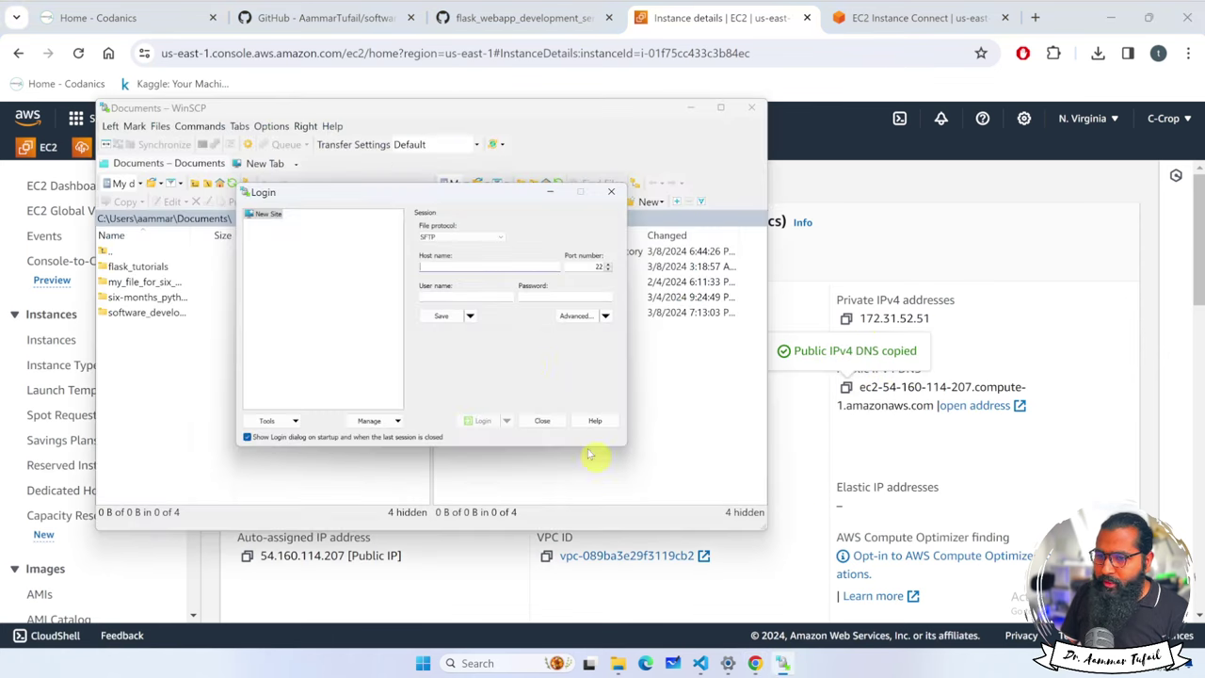
{"action": "left_click", "coordinate": [452, 268]}
{"action": "key", "text": "ctrl+v"}
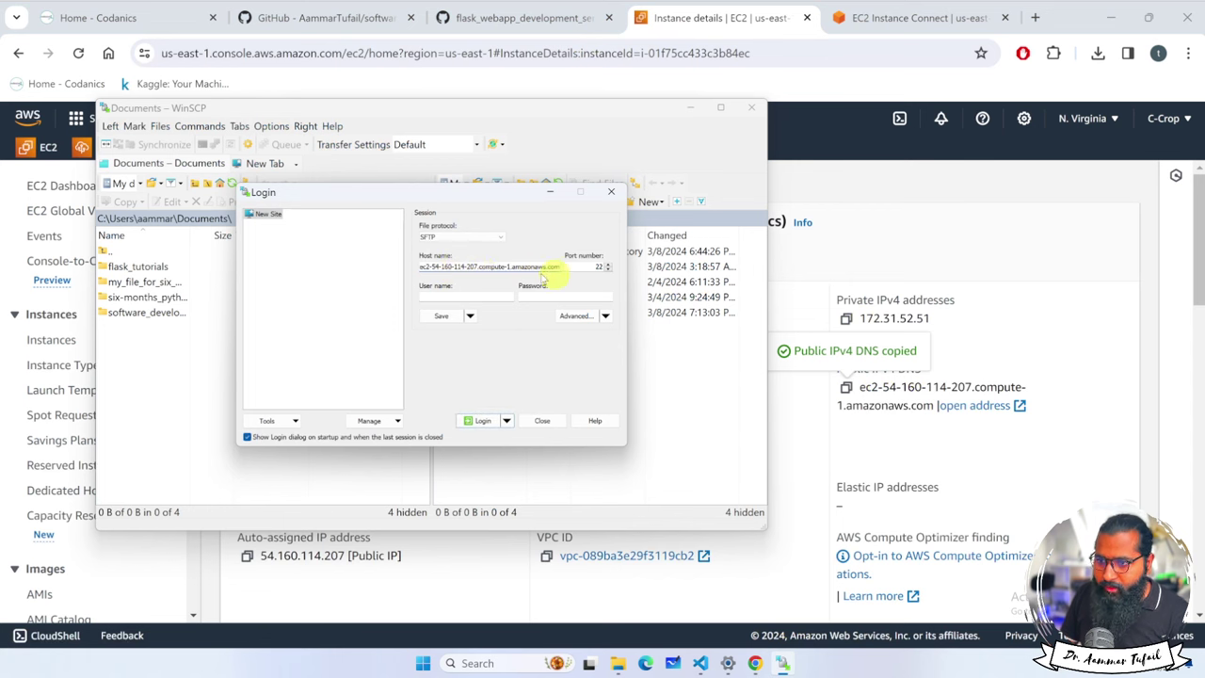
{"action": "left_click", "coordinate": [438, 294]}
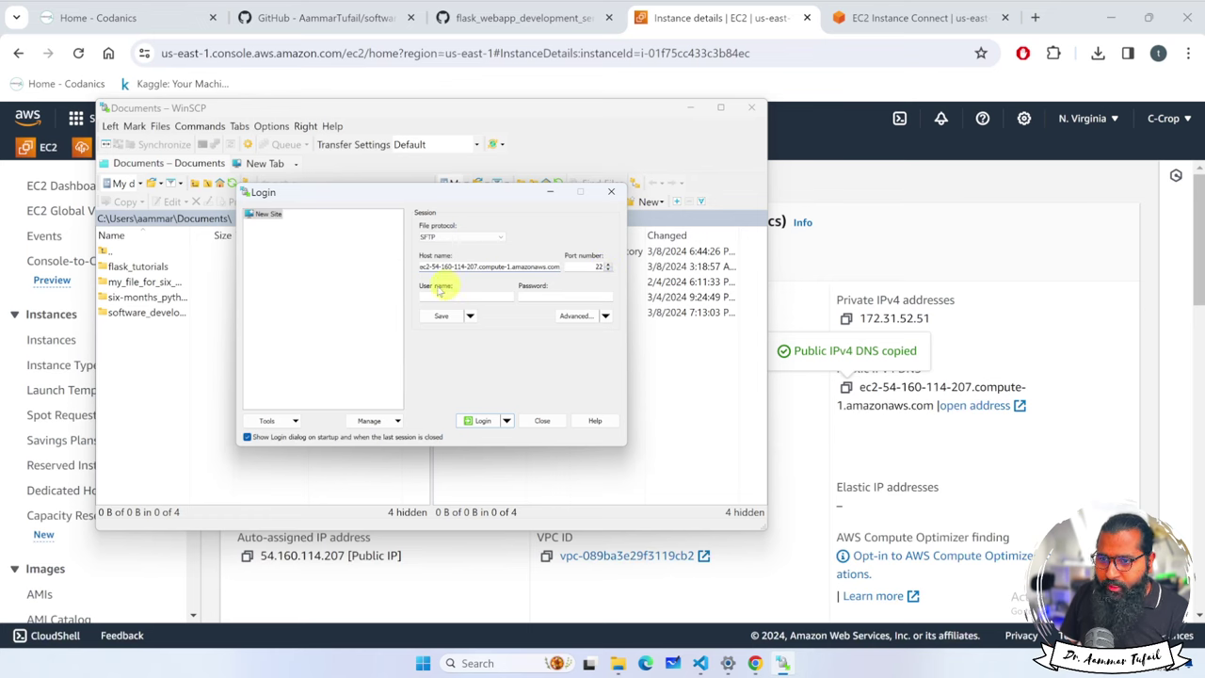
Step: Look up the instance's username under EC2 Instance Connect in the AWS console and enter ubuntu as the user name in the WinSCP login
{"action": "left_click", "coordinate": [767, 17]}
{"action": "left_click", "coordinate": [325, 243]}
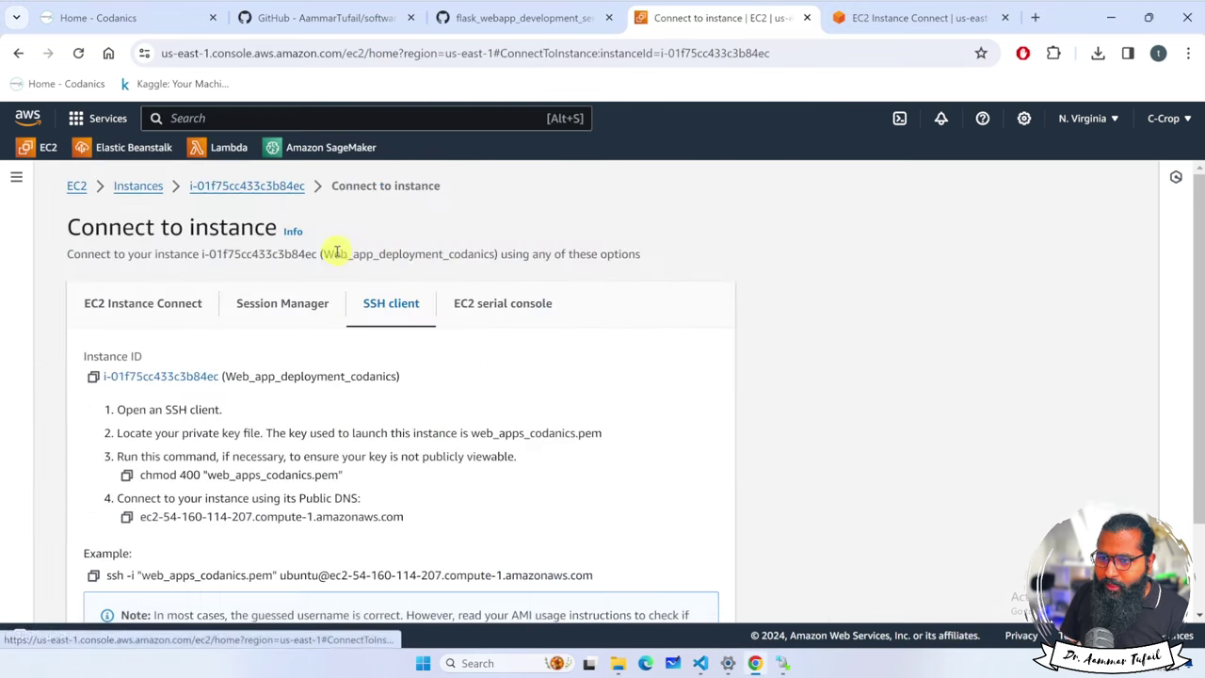
{"action": "left_click", "coordinate": [118, 301]}
{"action": "scroll", "coordinate": [178, 458], "scroll_direction": "down", "scroll_amount": 2}
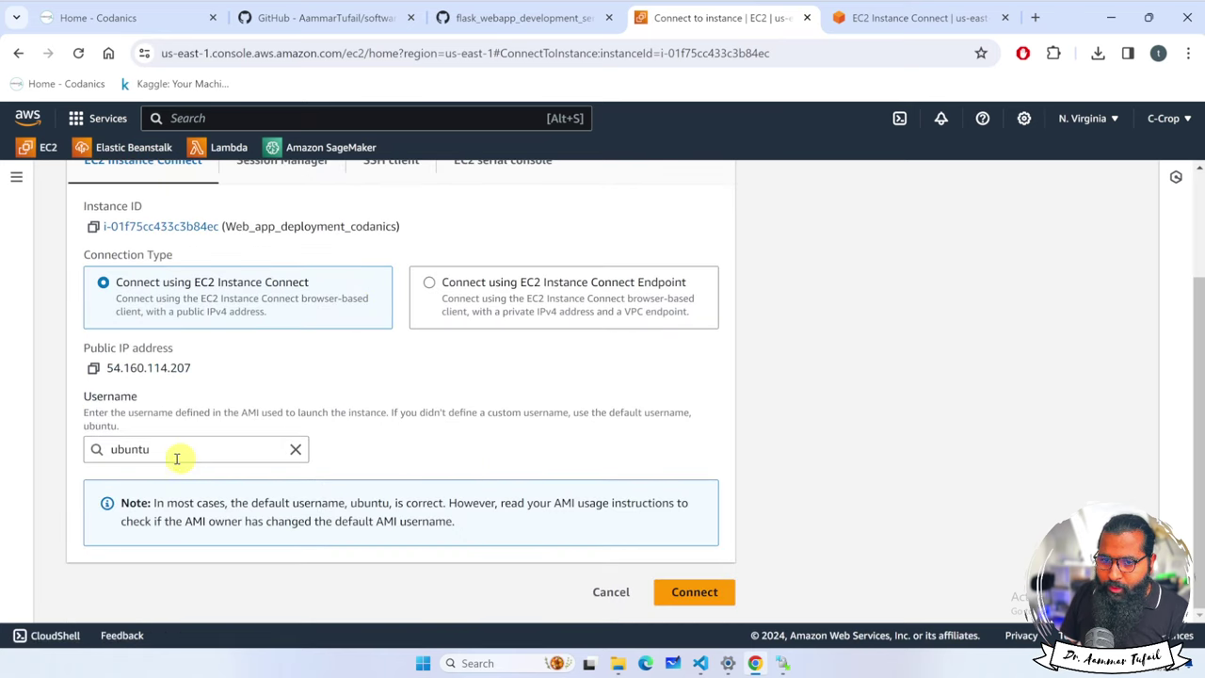
{"action": "left_click", "coordinate": [295, 449]}
{"action": "left_click", "coordinate": [129, 475]}
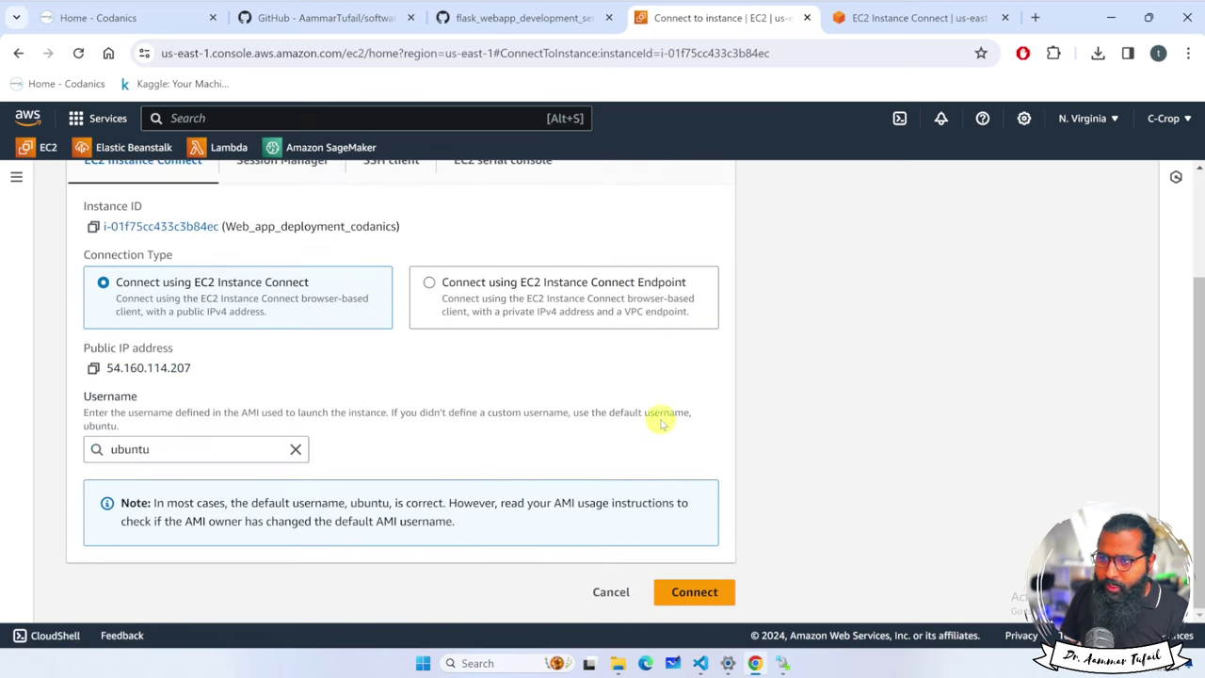
{"action": "left_click", "coordinate": [782, 662]}
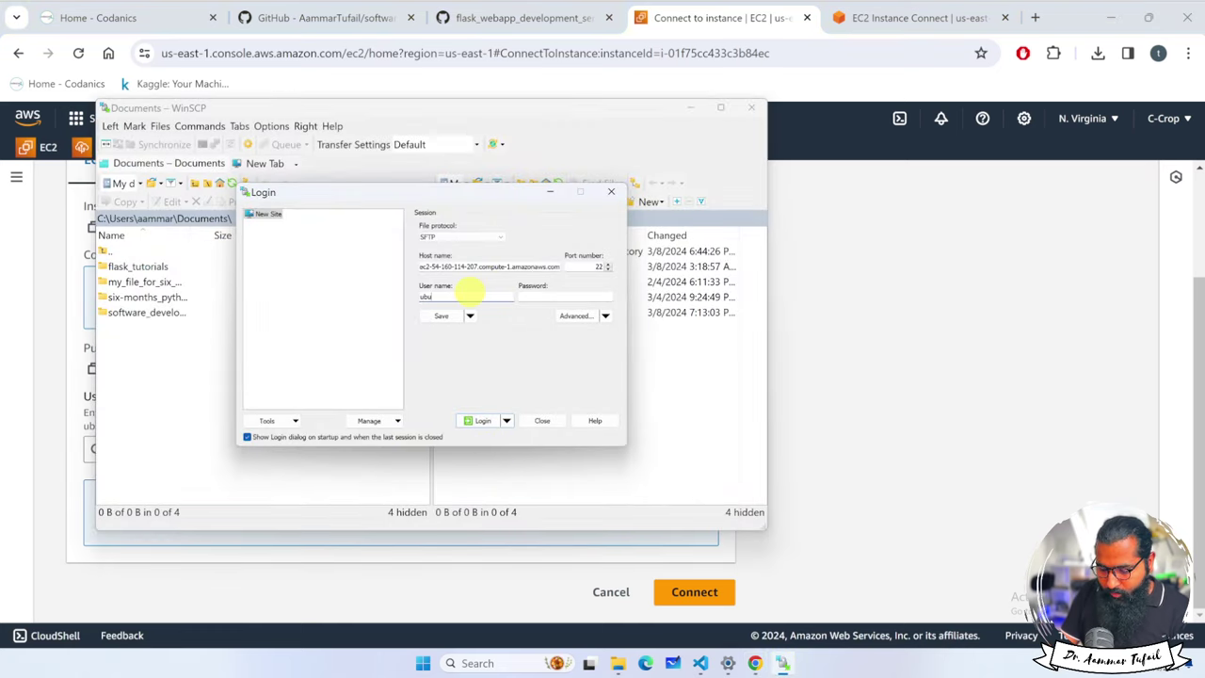
Step: In the site's advanced SSH authentication settings, choose web_apps_codanics.pem from Downloads as the private key file, showing all file types
{"action": "left_click", "coordinate": [581, 318]}
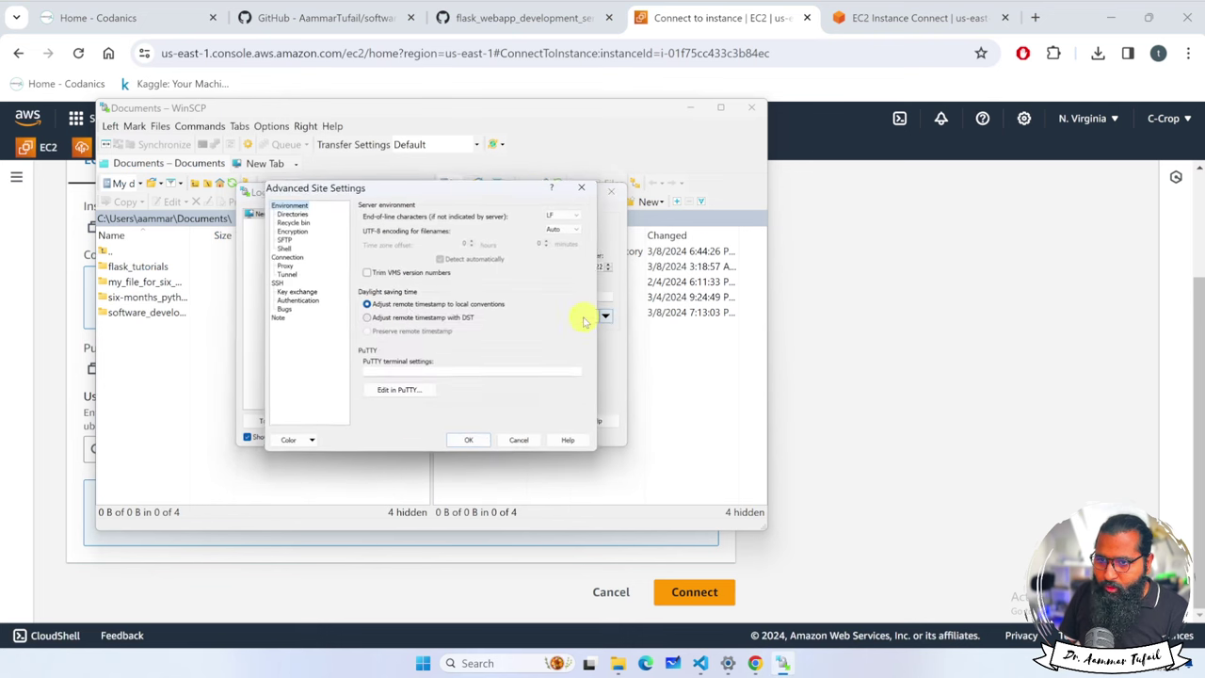
{"action": "left_click", "coordinate": [294, 300]}
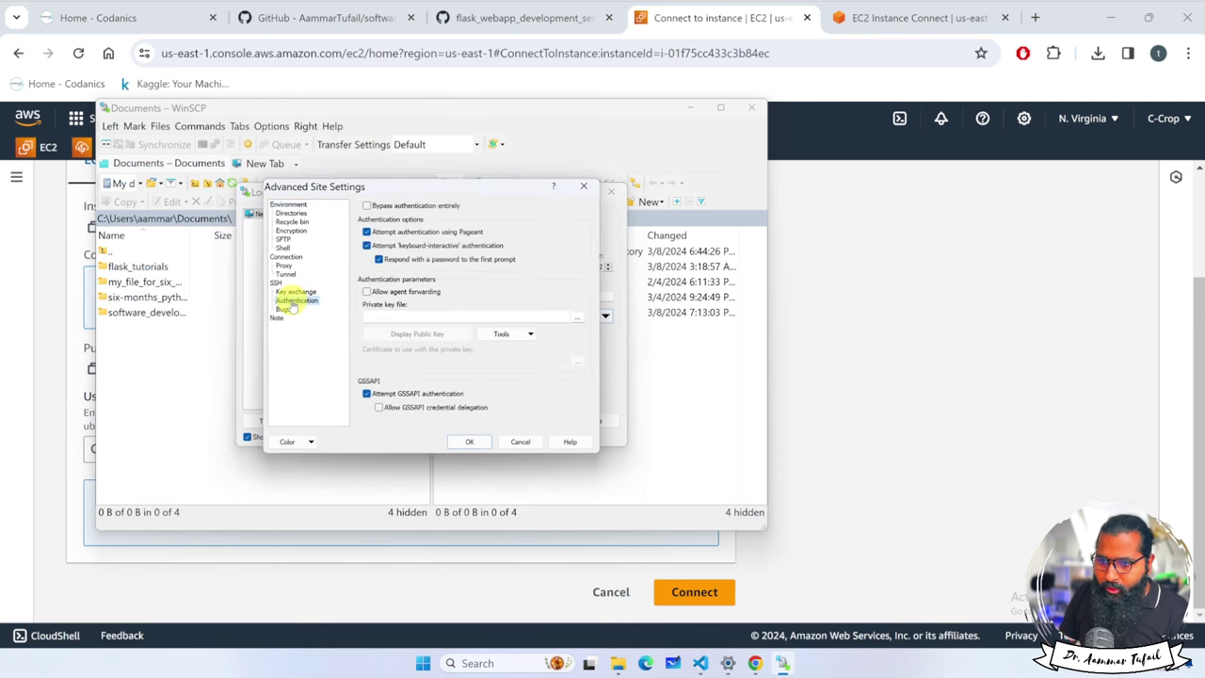
{"action": "left_click", "coordinate": [577, 319]}
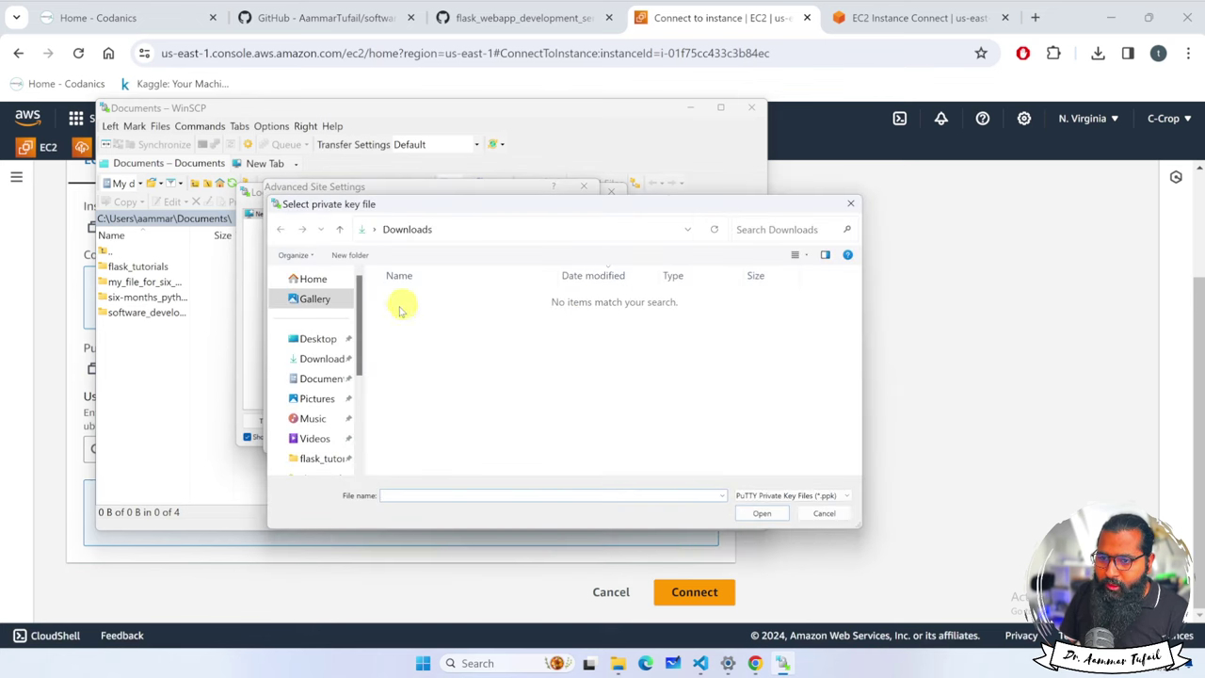
{"action": "left_click", "coordinate": [320, 359]}
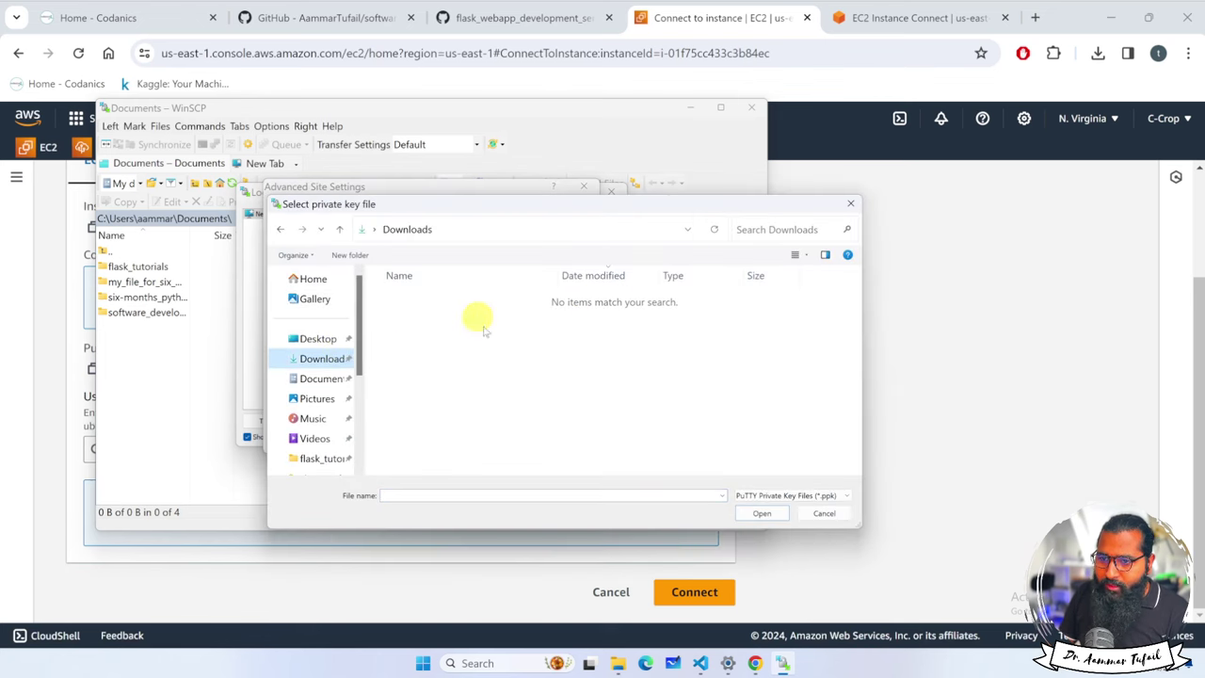
{"action": "left_click", "coordinate": [829, 496]}
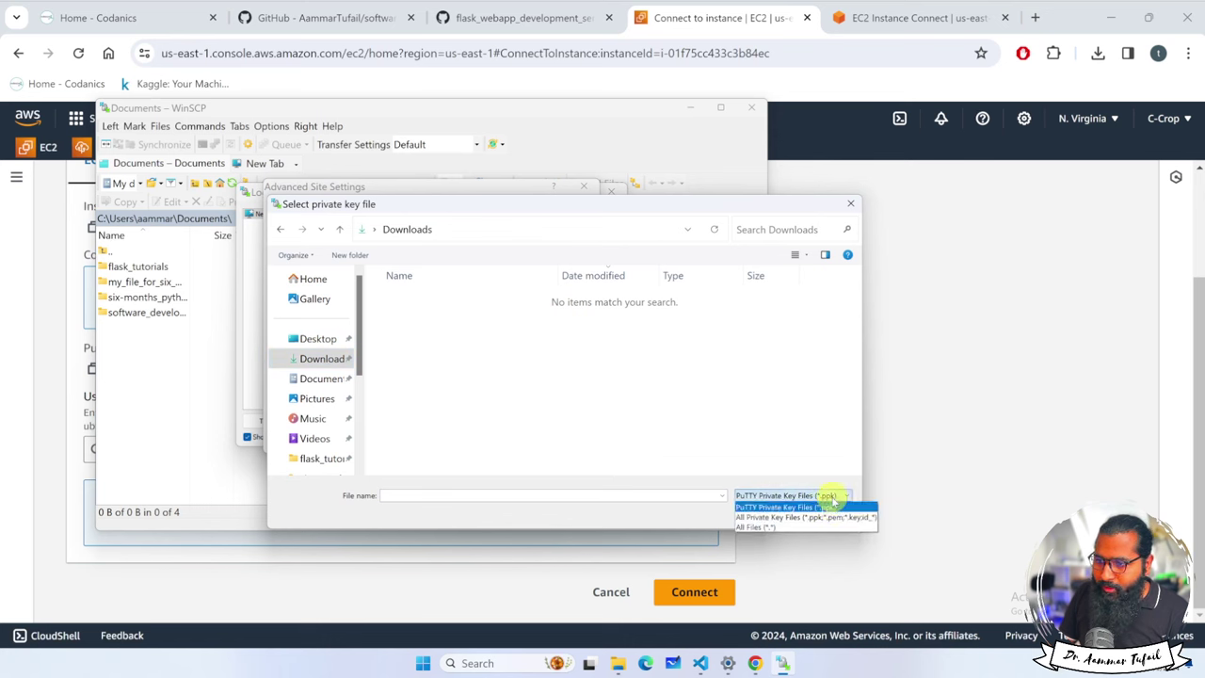
{"action": "left_click", "coordinate": [756, 529]}
{"action": "left_click", "coordinate": [446, 361]}
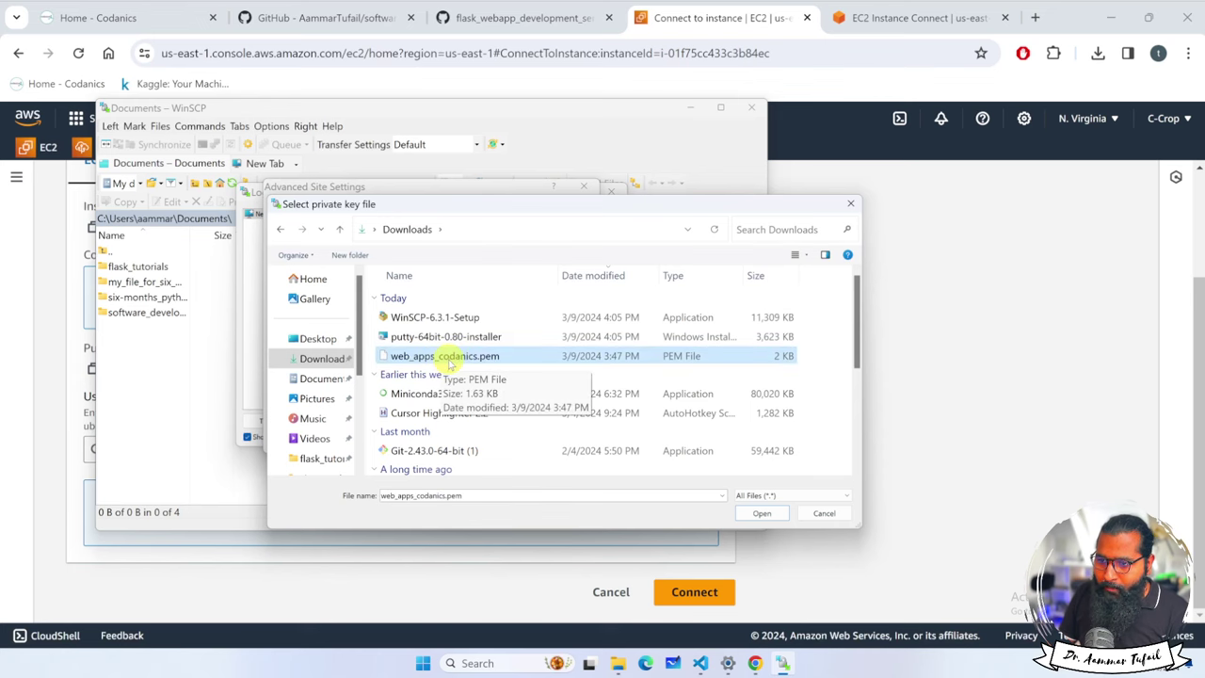
{"action": "left_click", "coordinate": [755, 510]}
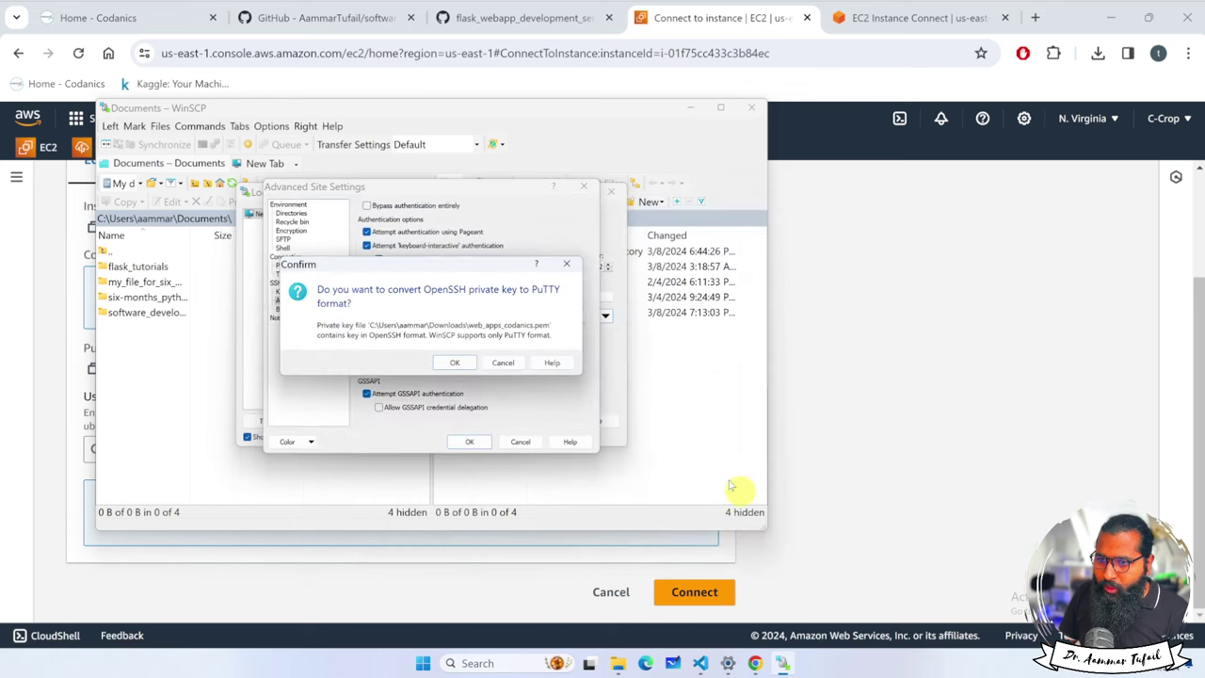
Step: Convert the private key to PuTTY format, save it as web_apps_codanics in Downloads, and apply the advanced site settings
{"action": "left_click", "coordinate": [451, 362]}
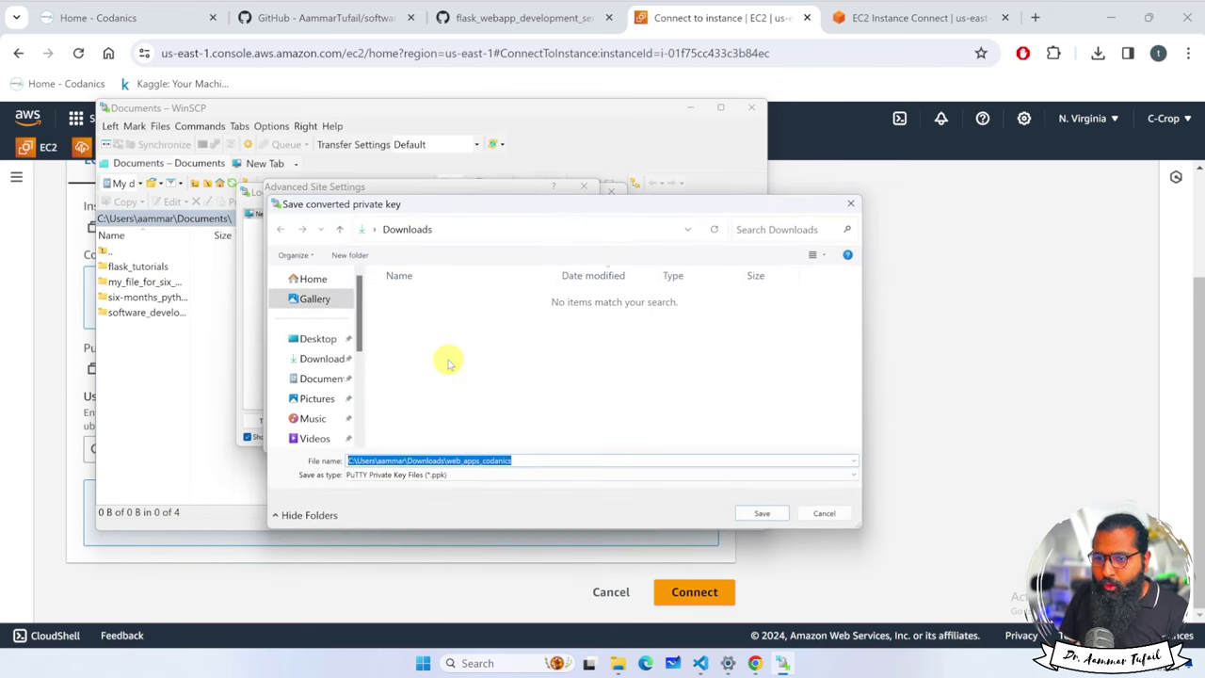
{"action": "left_click", "coordinate": [761, 515]}
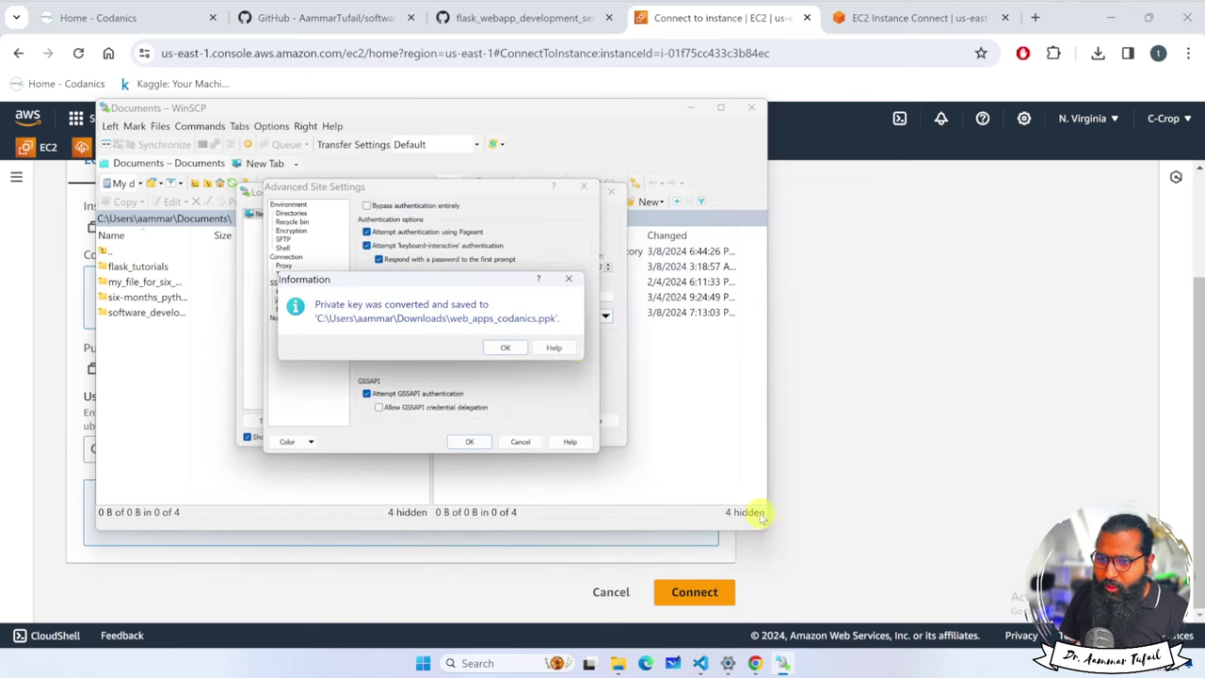
{"action": "left_click", "coordinate": [500, 345]}
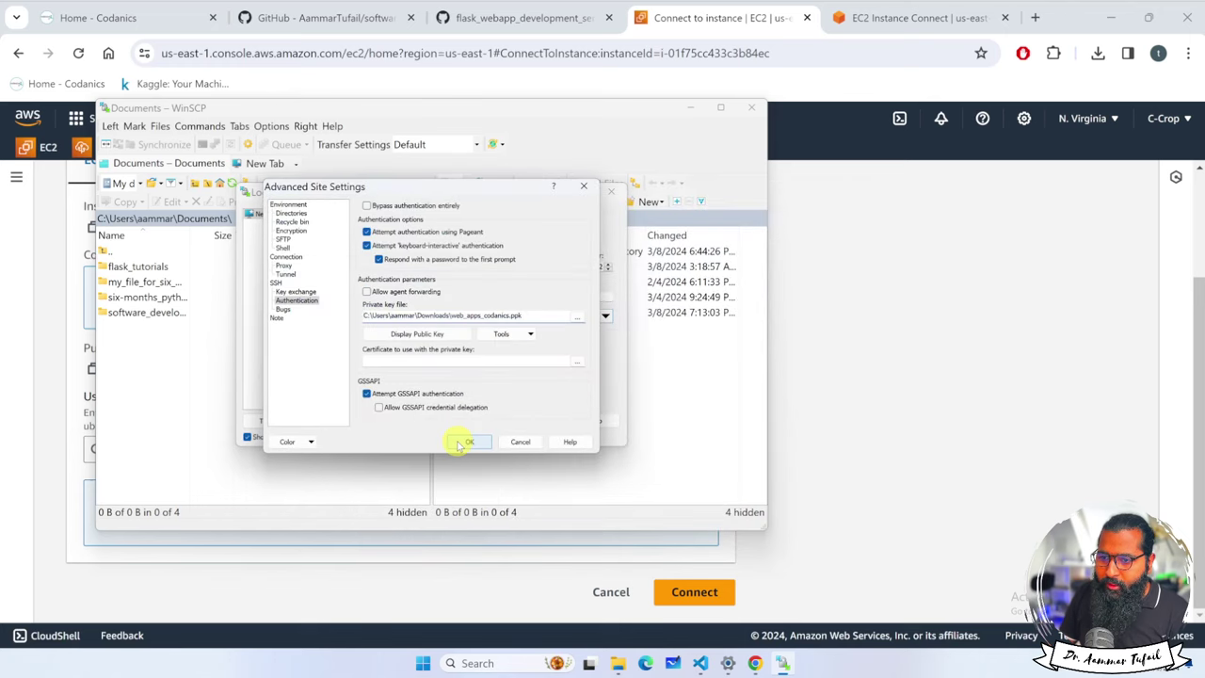
{"action": "left_click", "coordinate": [466, 442]}
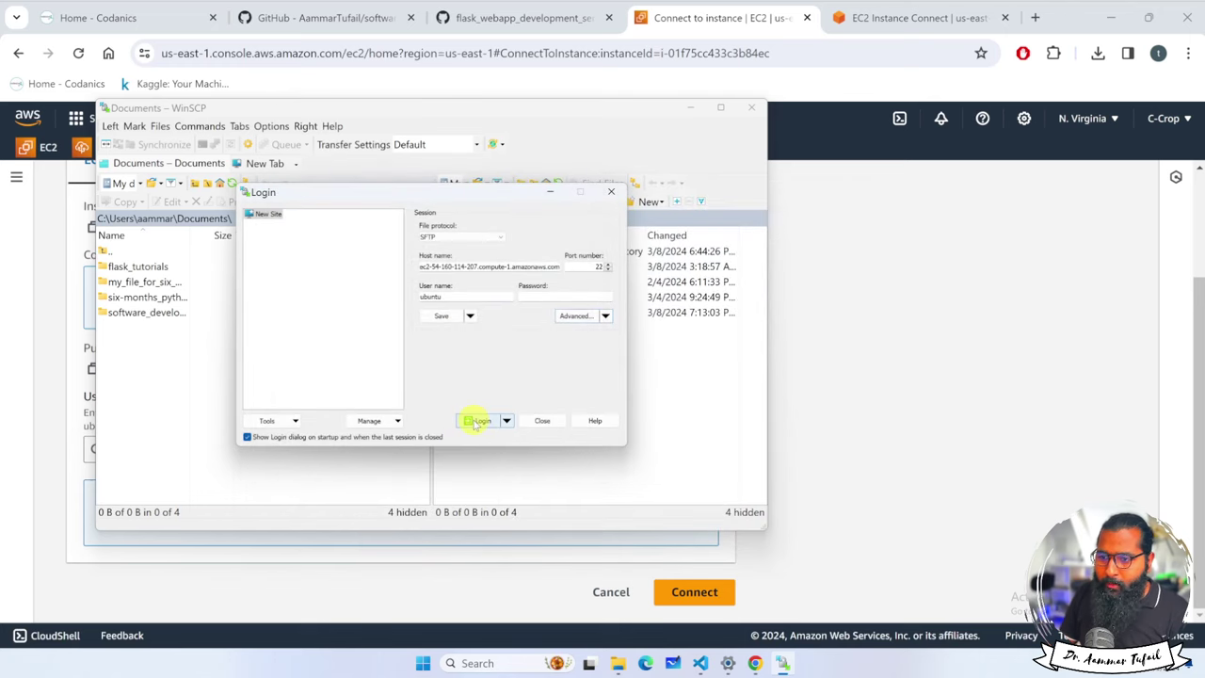
Step: Log in to the EC2 server over SFTP and accept its host key
{"action": "left_click", "coordinate": [477, 421]}
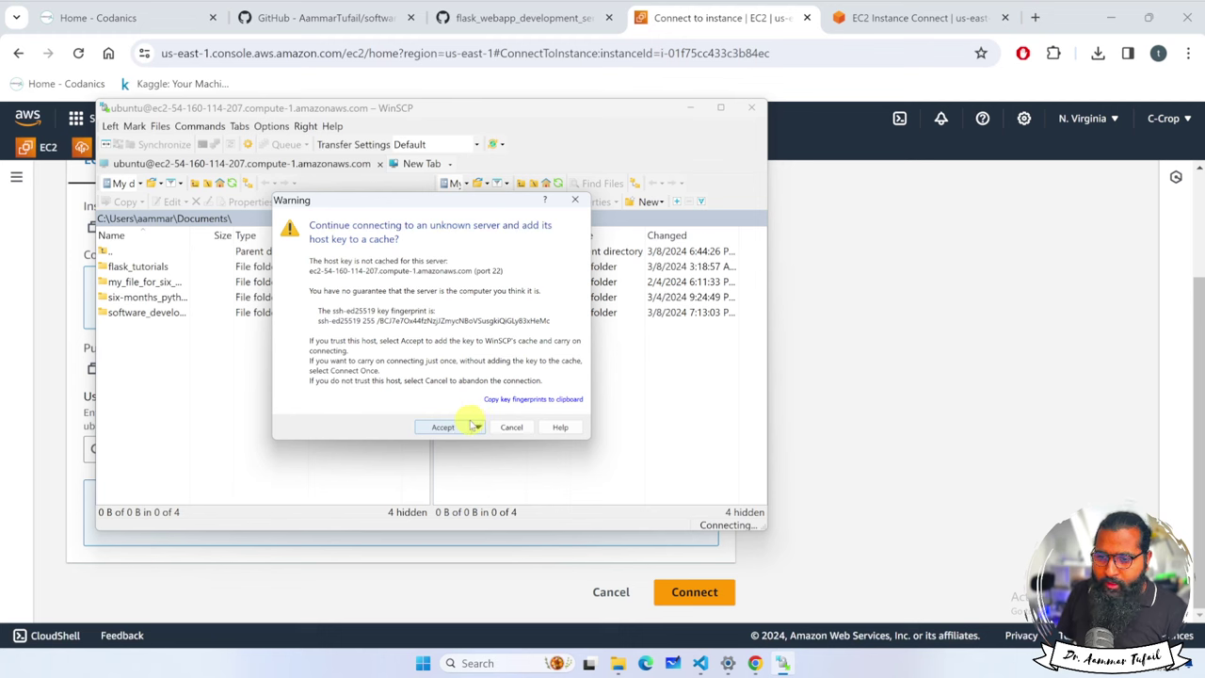
{"action": "left_click", "coordinate": [444, 427]}
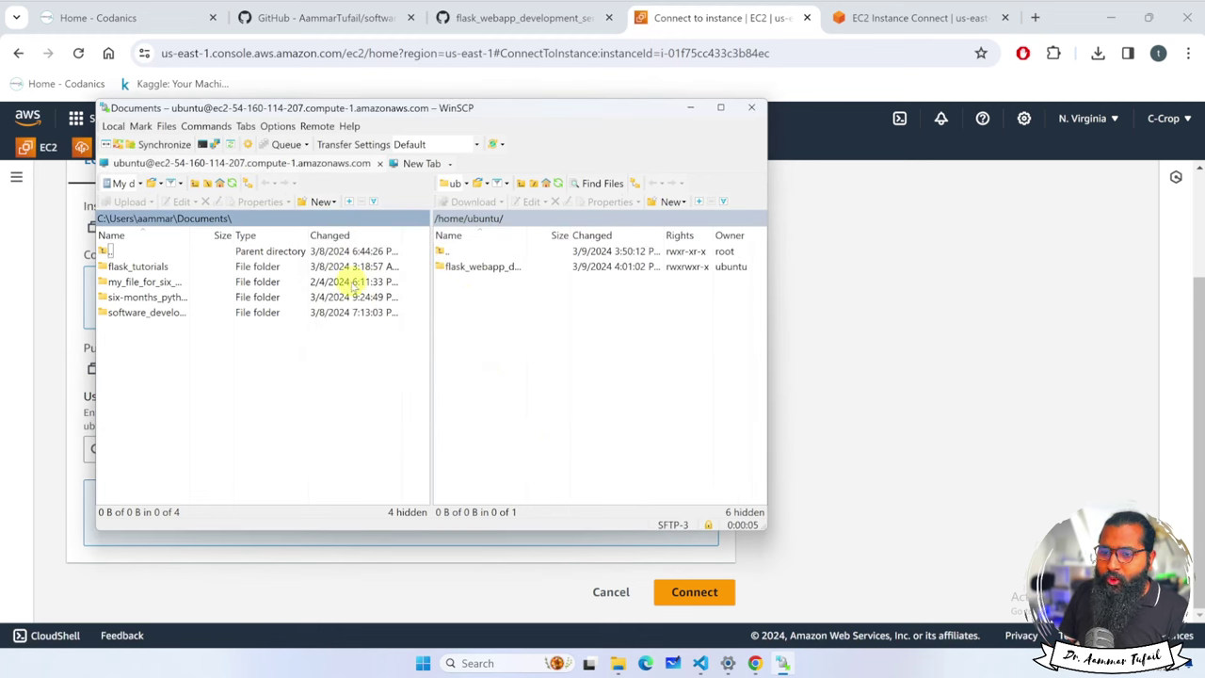
Step: Open app.py for editing from the remote flask_webapp_development_series/04_House-Price-Predictor folder
{"action": "double_click", "coordinate": [468, 267]}
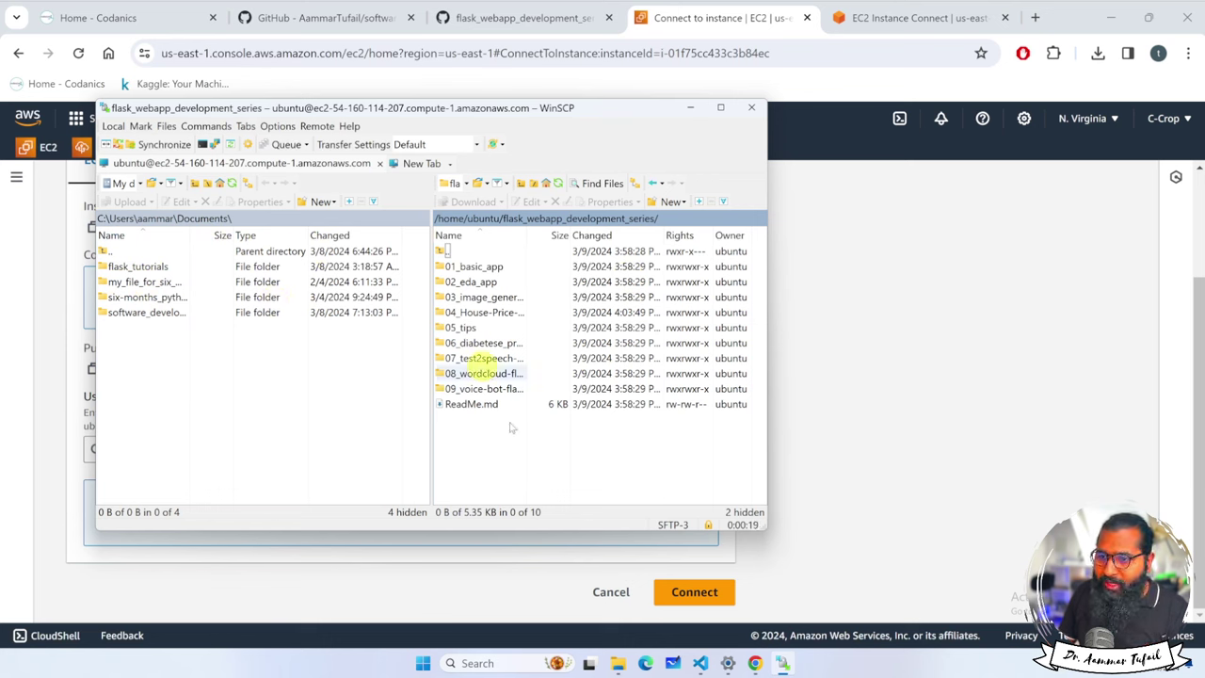
{"action": "double_click", "coordinate": [480, 313]}
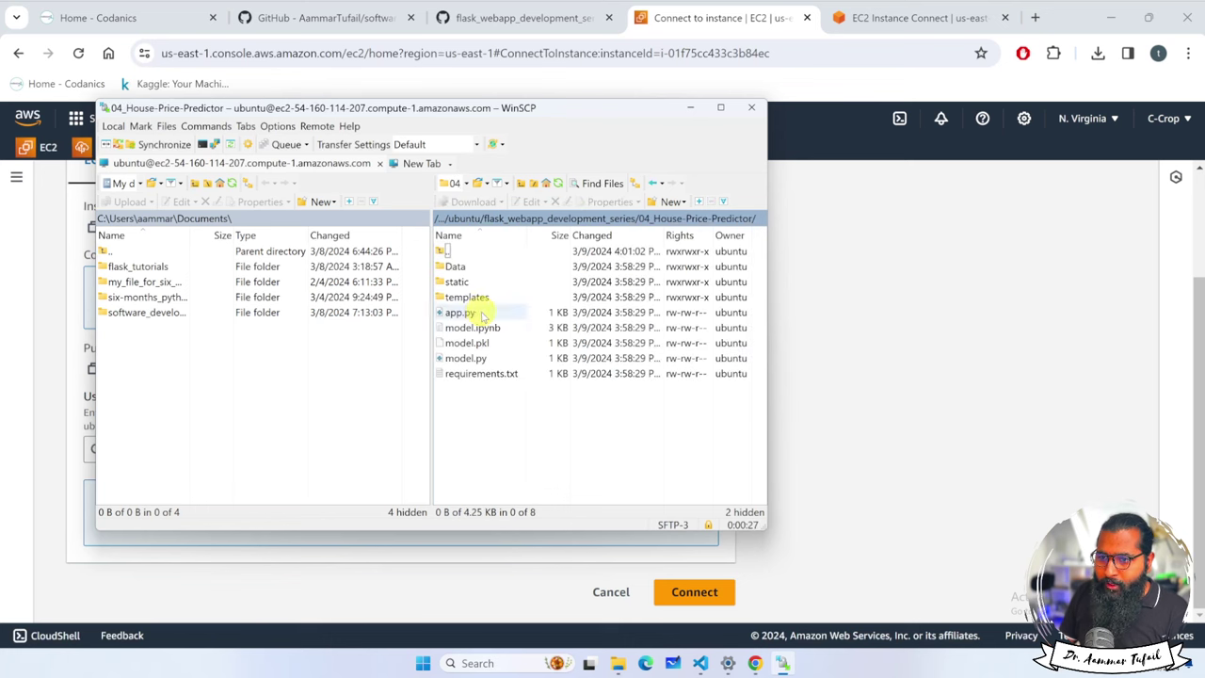
{"action": "left_click", "coordinate": [461, 313]}
{"action": "right_click", "coordinate": [459, 313]}
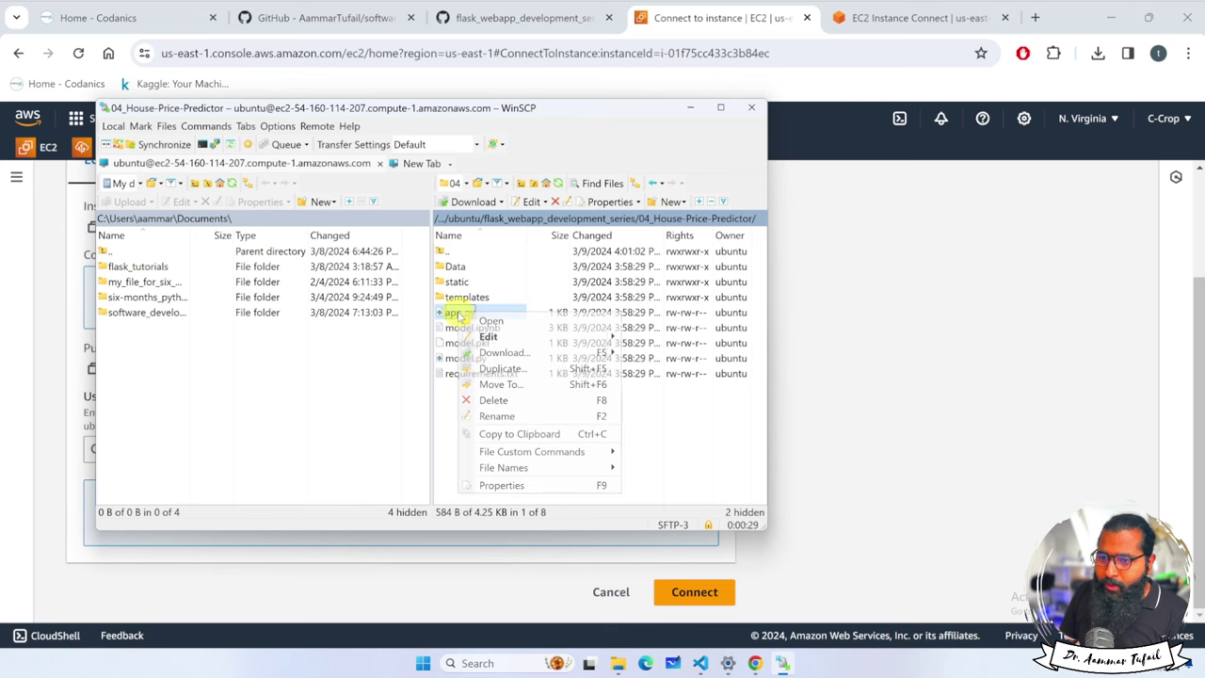
{"action": "left_click", "coordinate": [492, 336]}
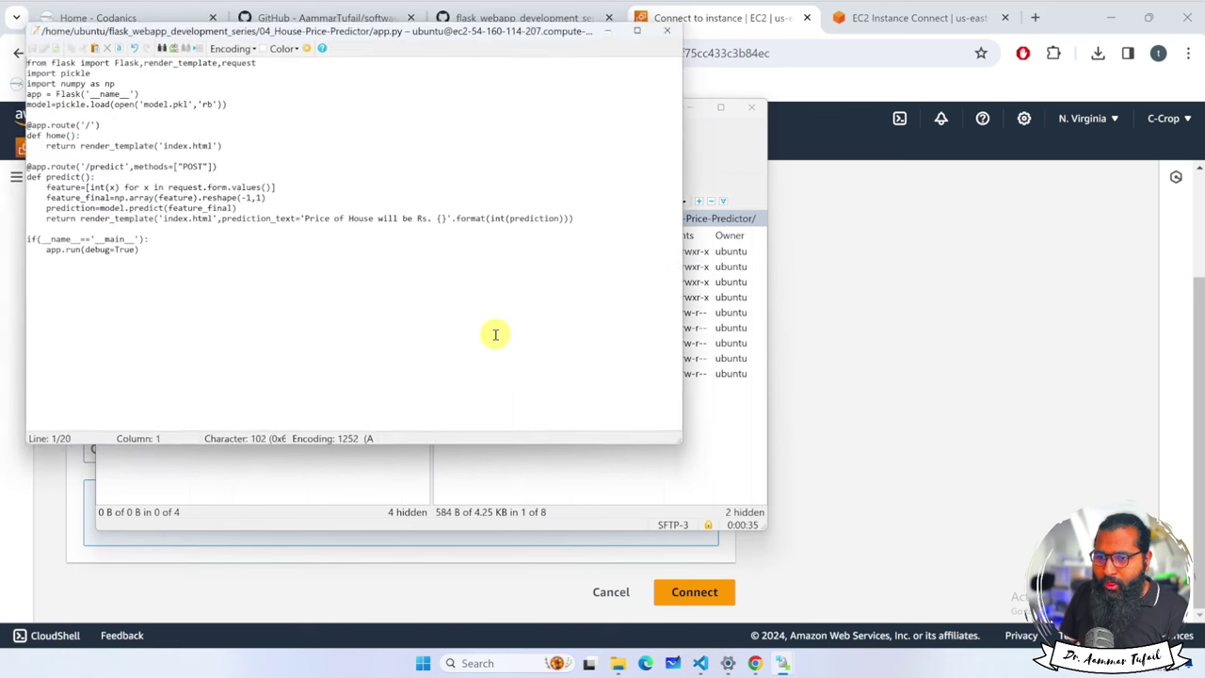
Step: Review the app.run(debug=True) line and the rest of the code in app.py, and close the editor without changes
{"action": "left_click", "coordinate": [173, 257]}
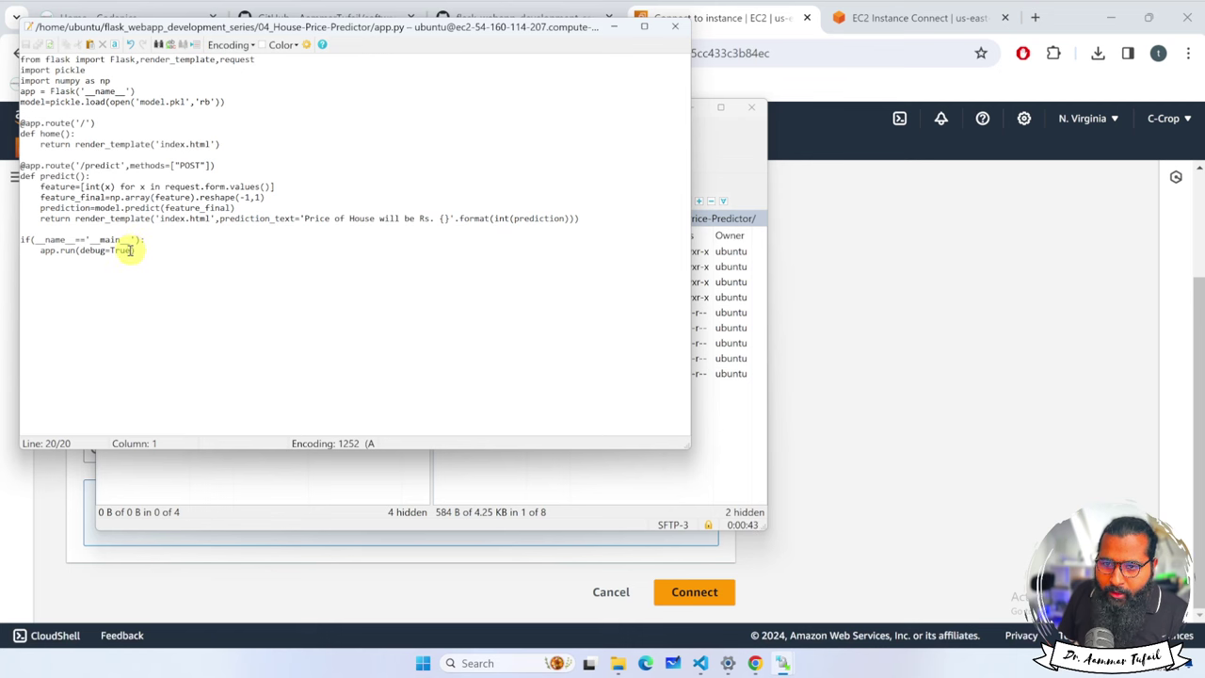
{"action": "left_click_drag", "start_coordinate": [131, 250], "coordinate": [84, 250]}
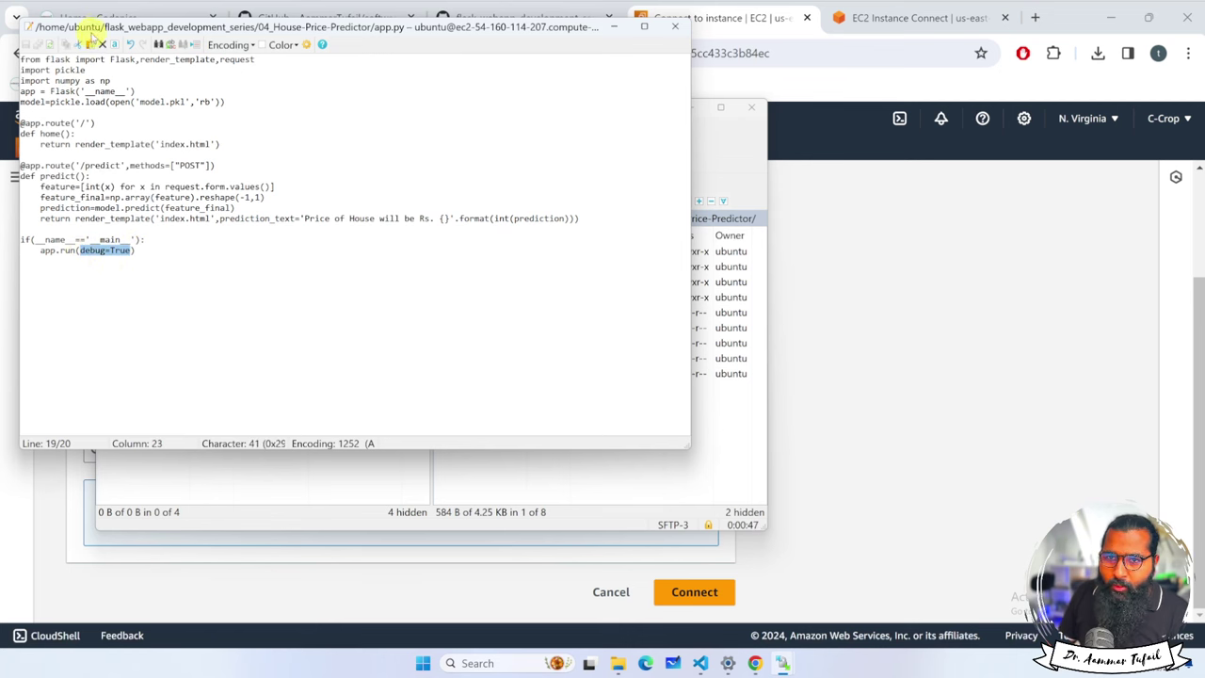
{"action": "left_click_drag", "start_coordinate": [92, 31], "coordinate": [270, 66]}
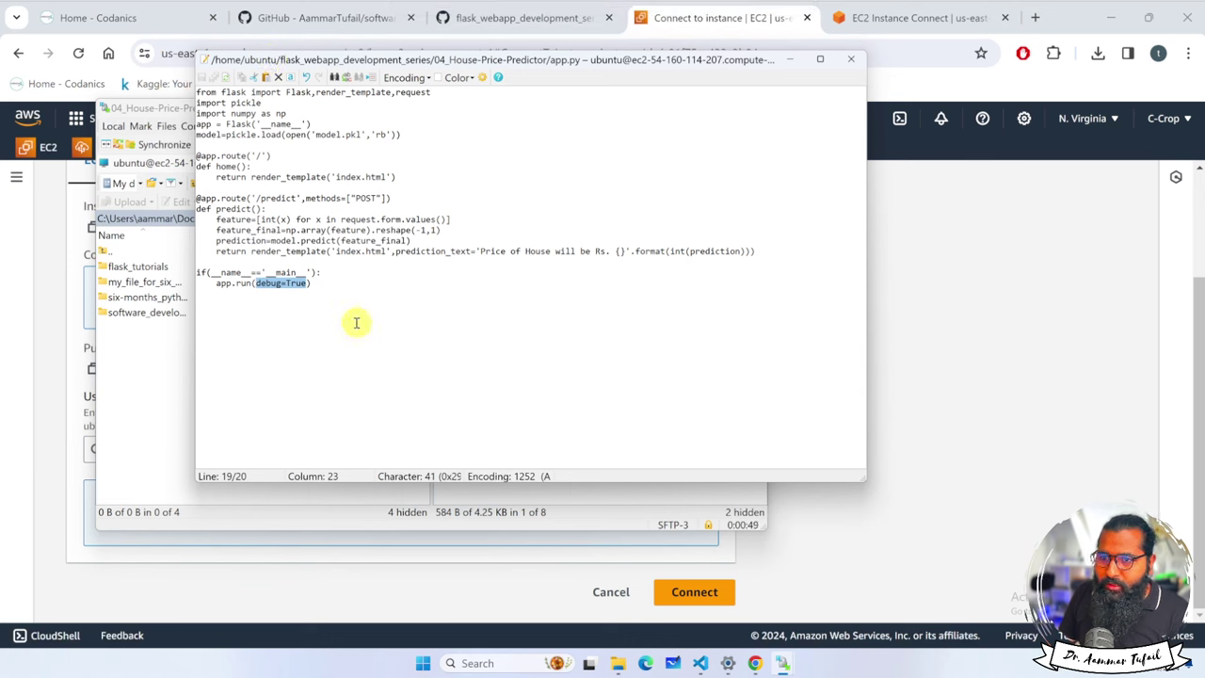
{"action": "left_click_drag", "start_coordinate": [317, 290], "coordinate": [198, 272]}
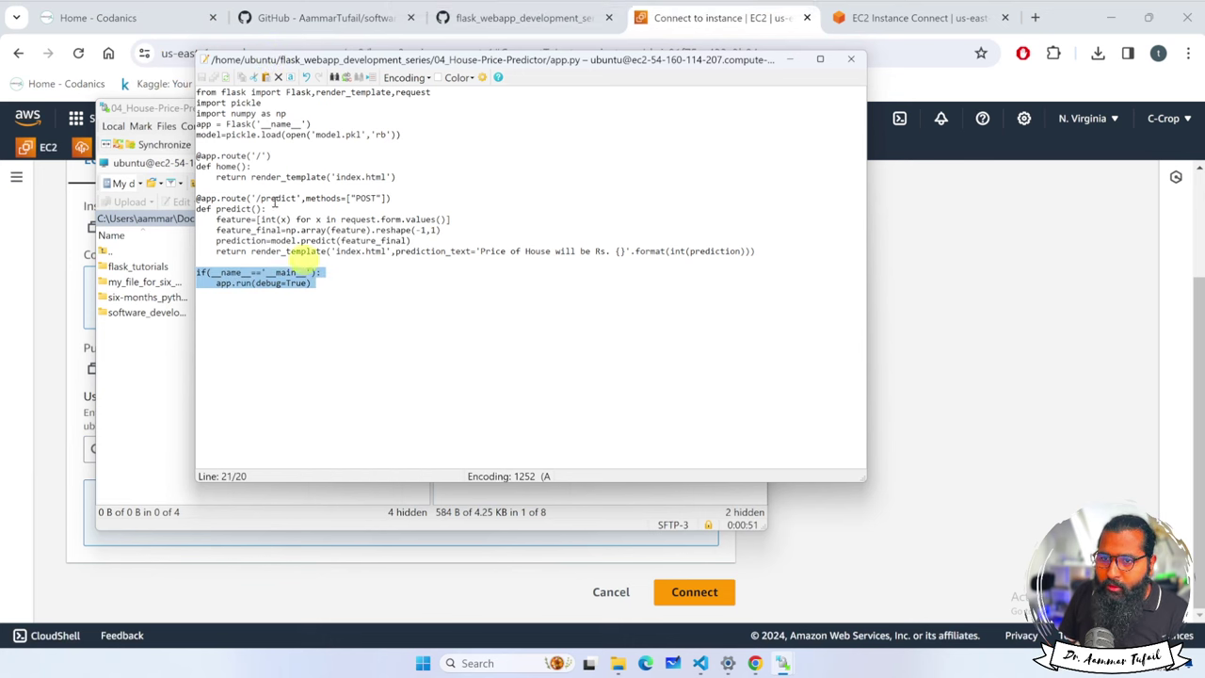
{"action": "left_click_drag", "start_coordinate": [274, 202], "coordinate": [187, 91]}
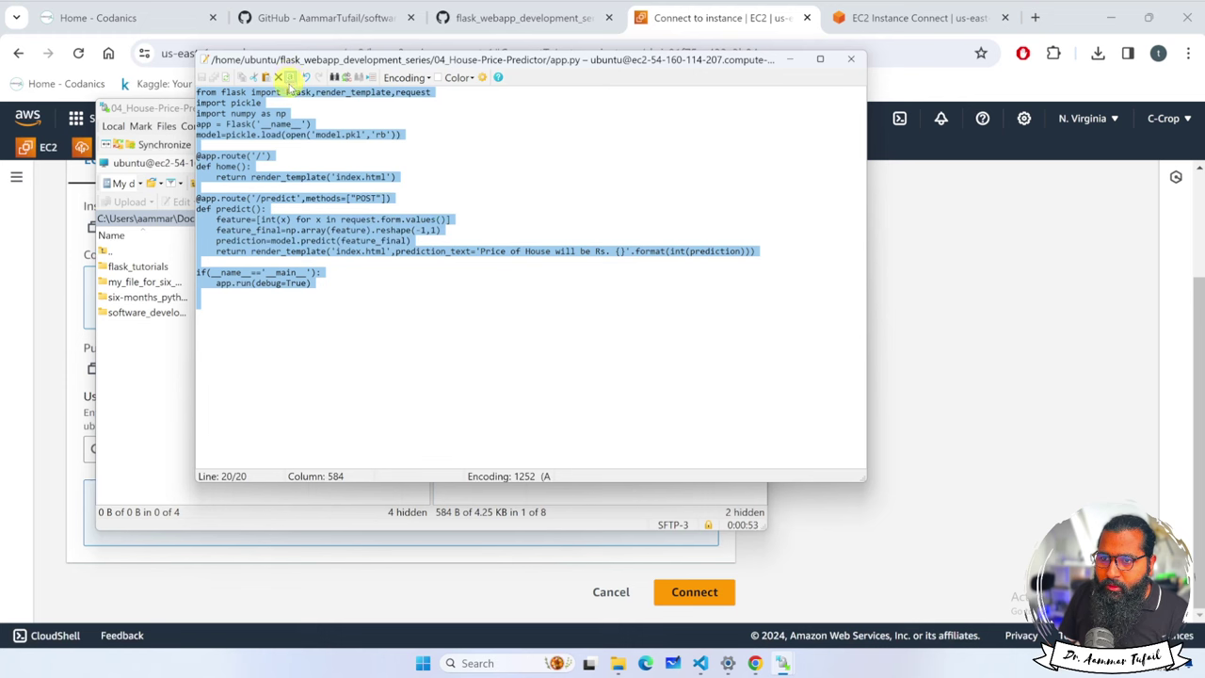
{"action": "left_click", "coordinate": [329, 313]}
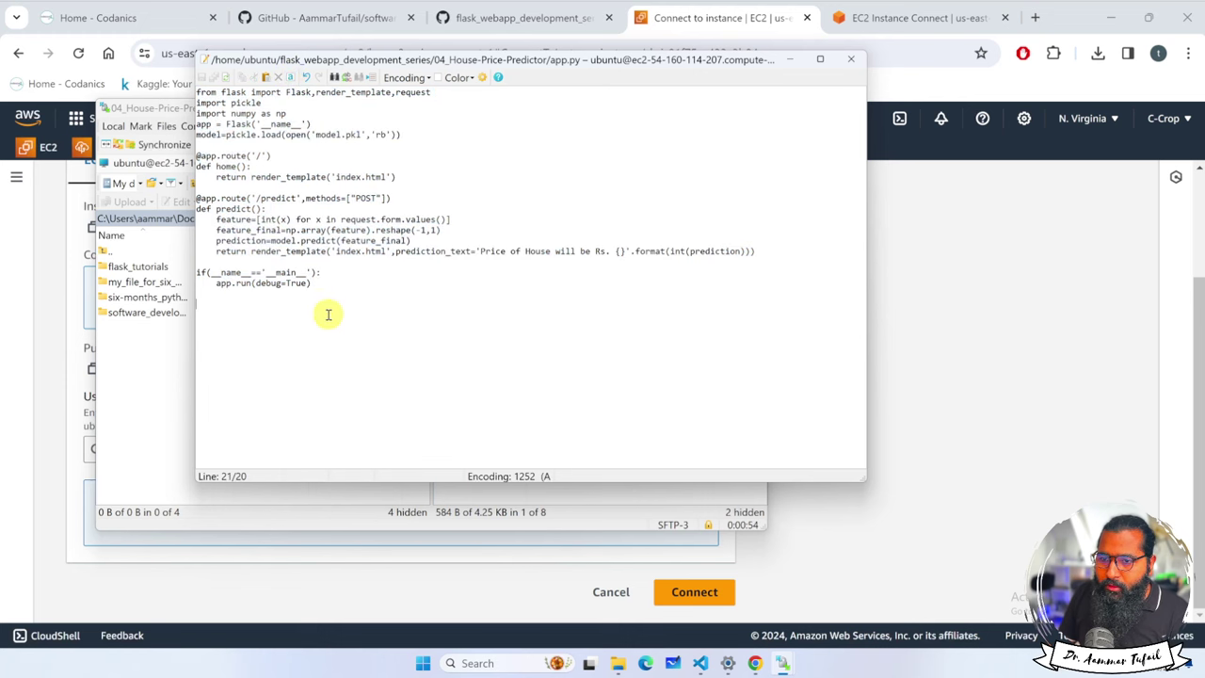
{"action": "left_click", "coordinate": [333, 285]}
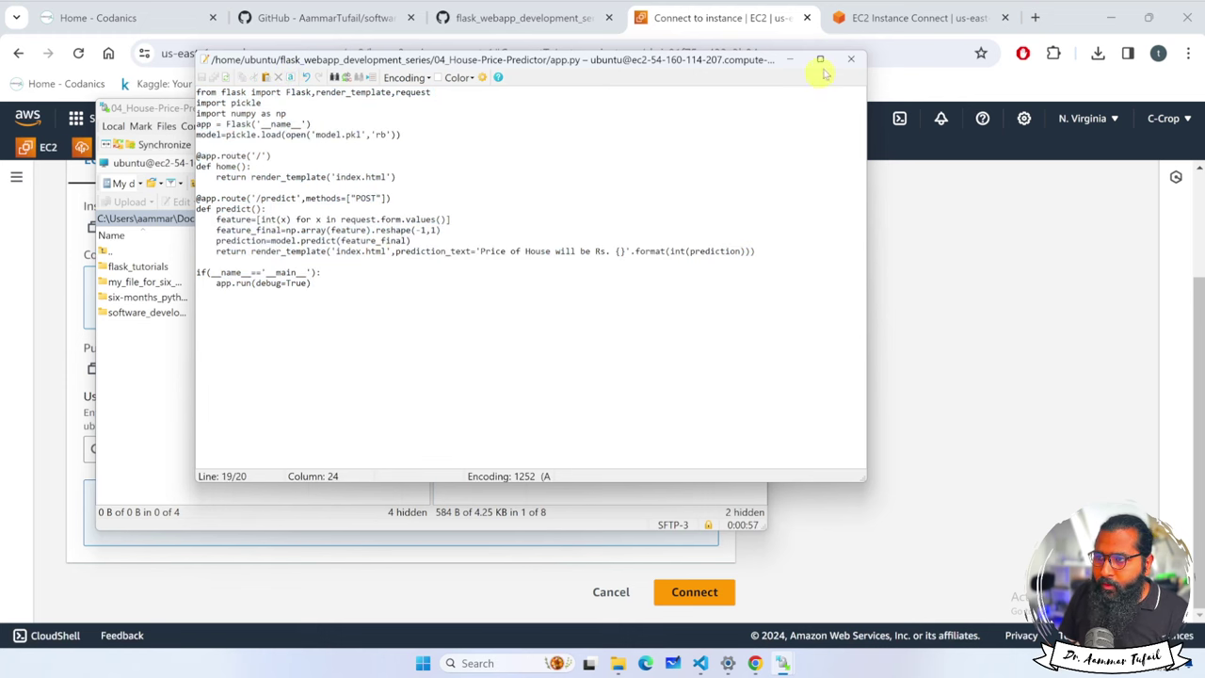
{"action": "left_click", "coordinate": [852, 59]}
Step: Try to edit app.py with VSCodeUserSetup-arm64-1.85.1 from Downloads as the external editor
{"action": "right_click", "coordinate": [458, 313]}
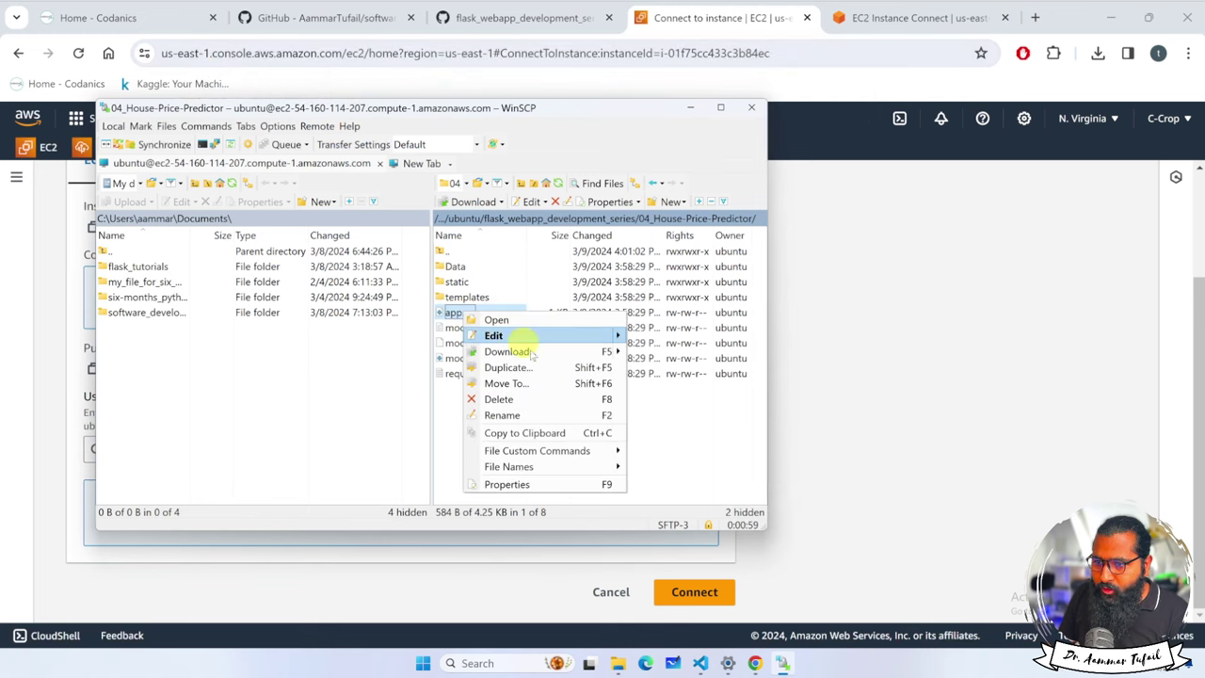
{"action": "mouse_move", "coordinate": [612, 336]}
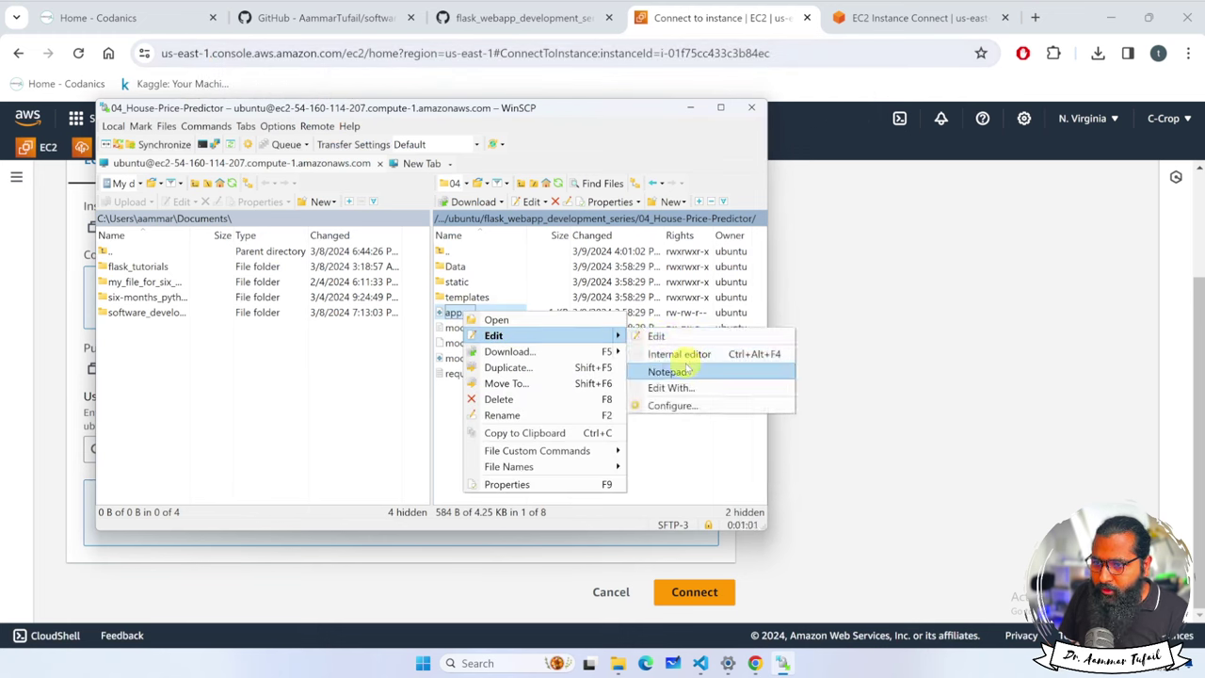
{"action": "left_click", "coordinate": [685, 392]}
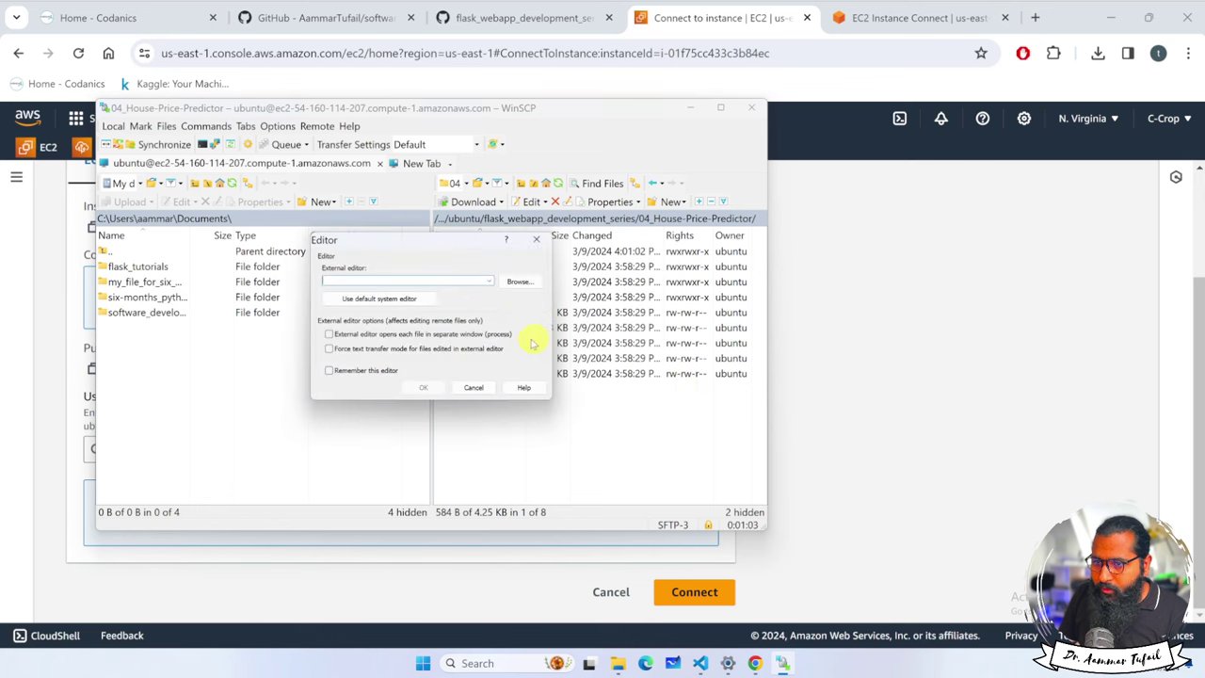
{"action": "left_click", "coordinate": [517, 285]}
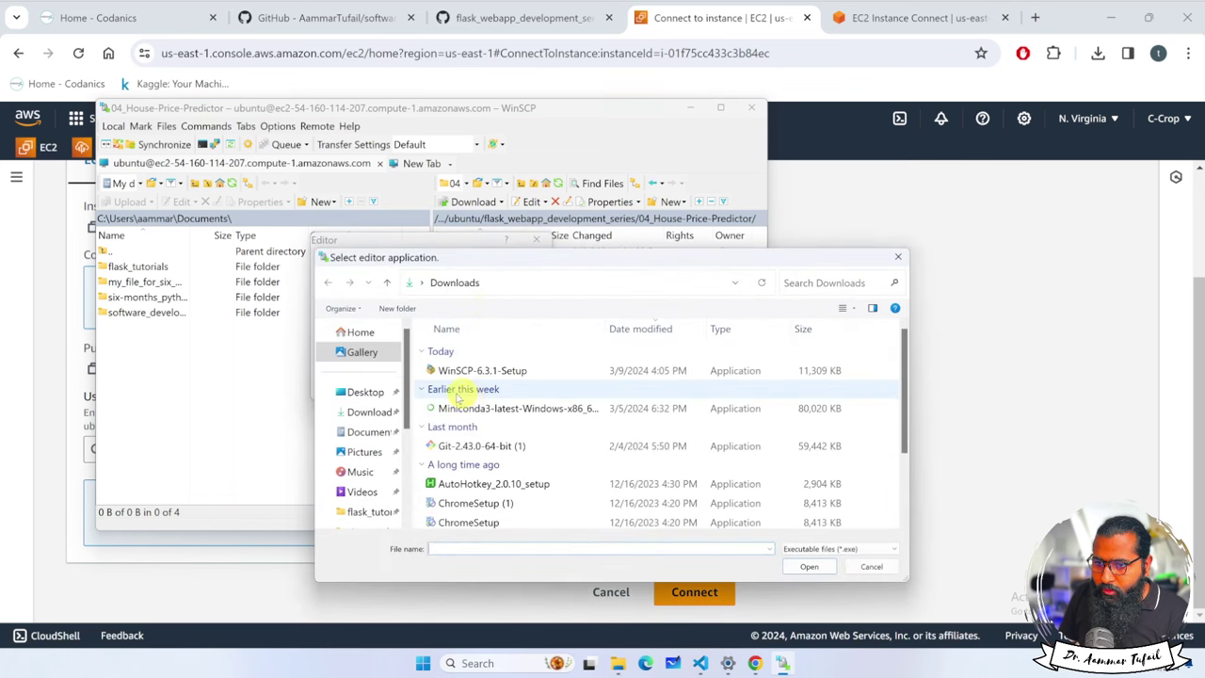
{"action": "scroll", "coordinate": [452, 414], "scroll_direction": "down", "scroll_amount": 2}
{"action": "left_click", "coordinate": [470, 480]}
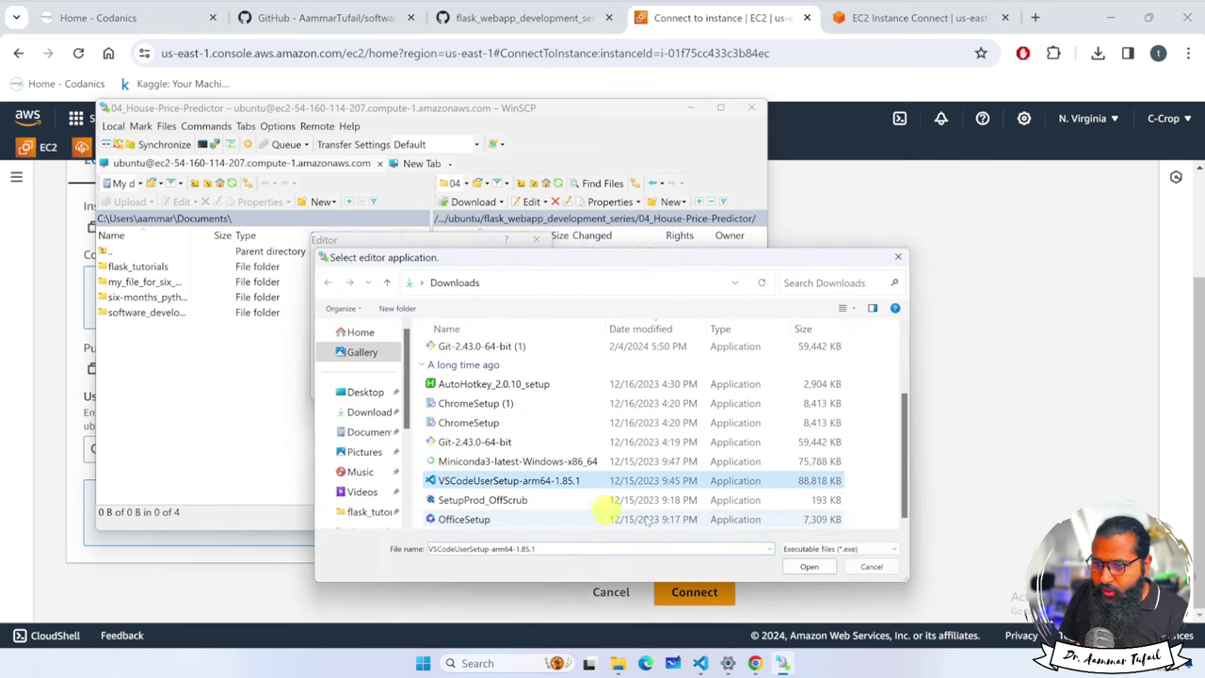
{"action": "left_click", "coordinate": [805, 566]}
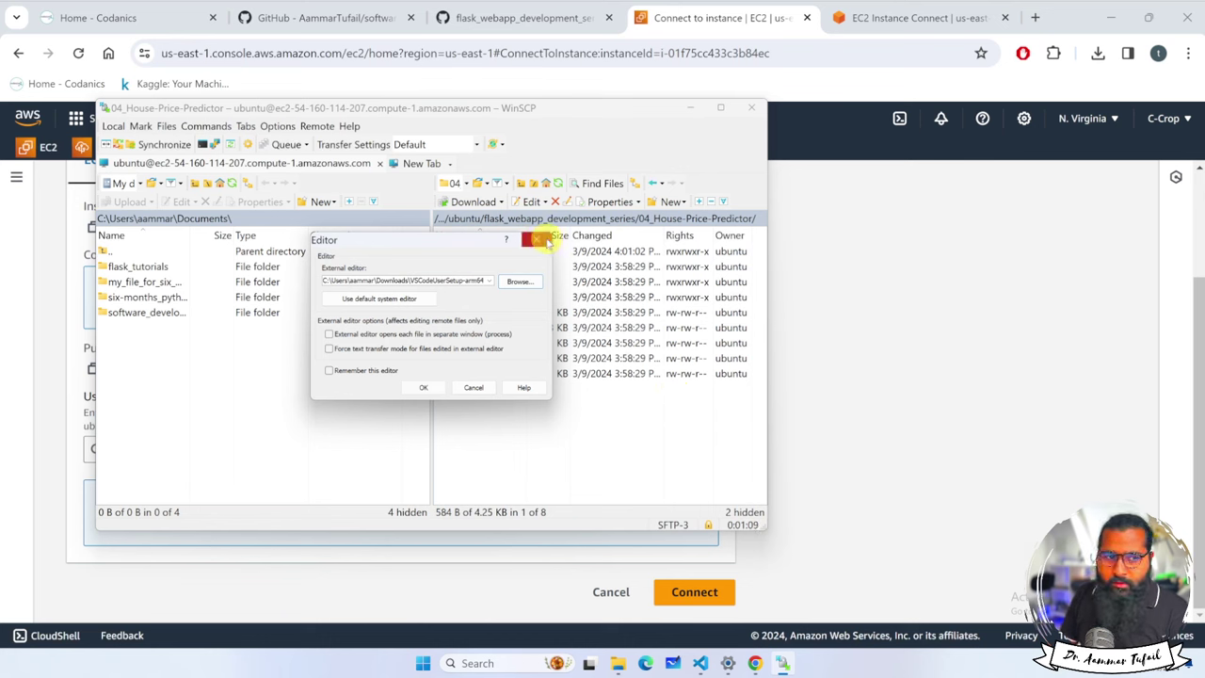
{"action": "left_click", "coordinate": [424, 388]}
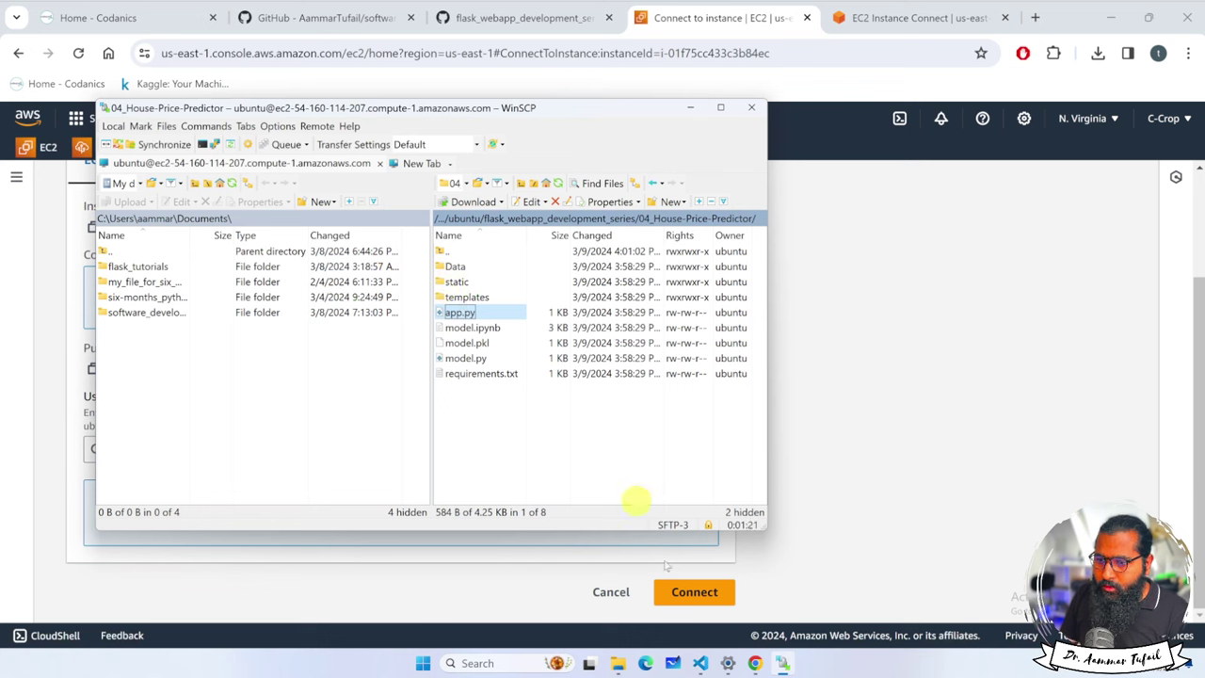
Step: Cancel the Visual Studio Code setup and close all open Visual Studio Code windows
{"action": "mouse_move", "coordinate": [699, 666]}
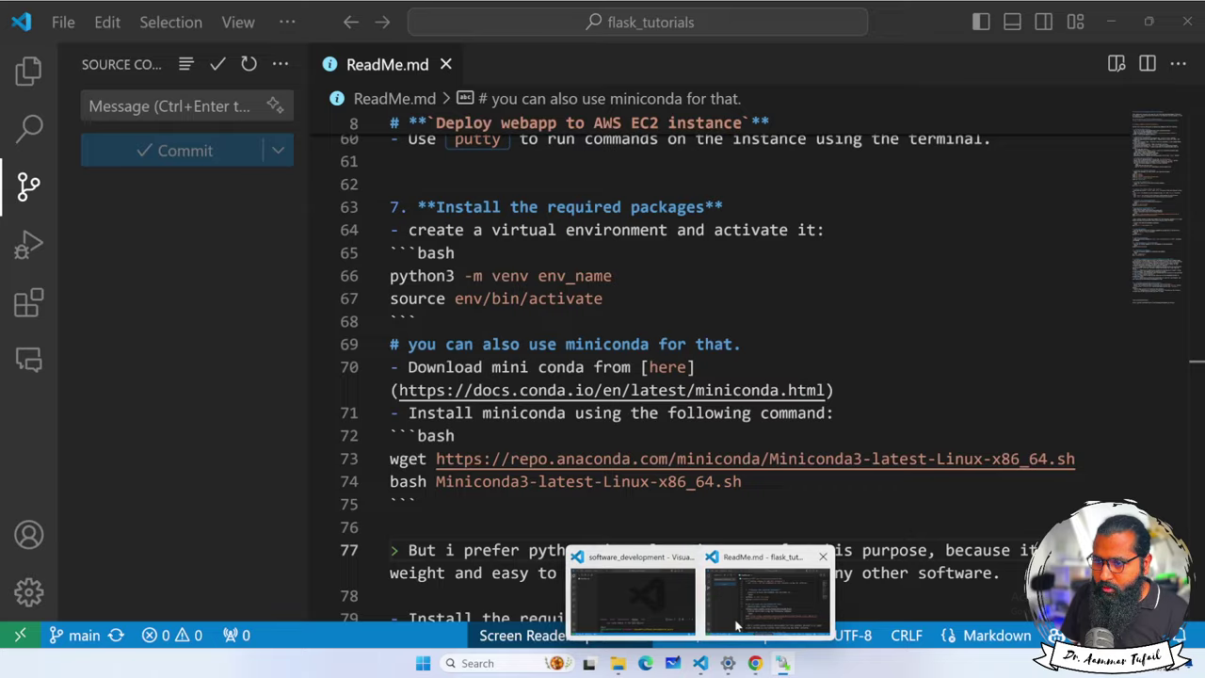
{"action": "left_click", "coordinate": [670, 617]}
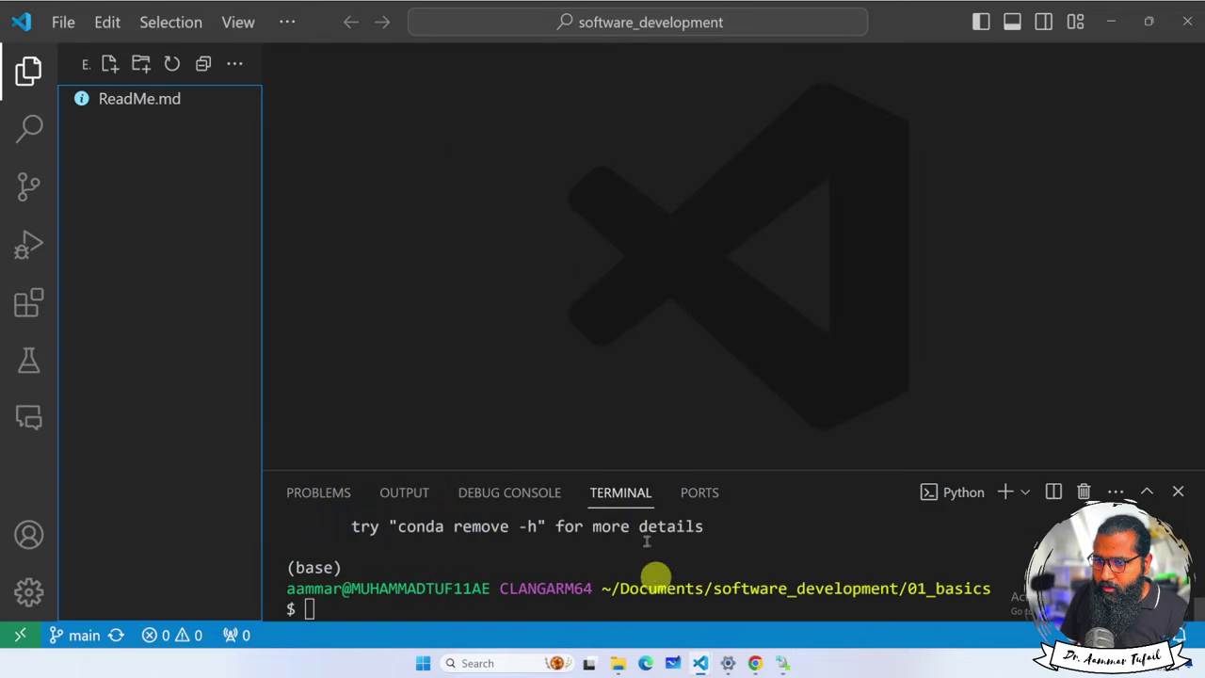
{"action": "right_click", "coordinate": [699, 664]}
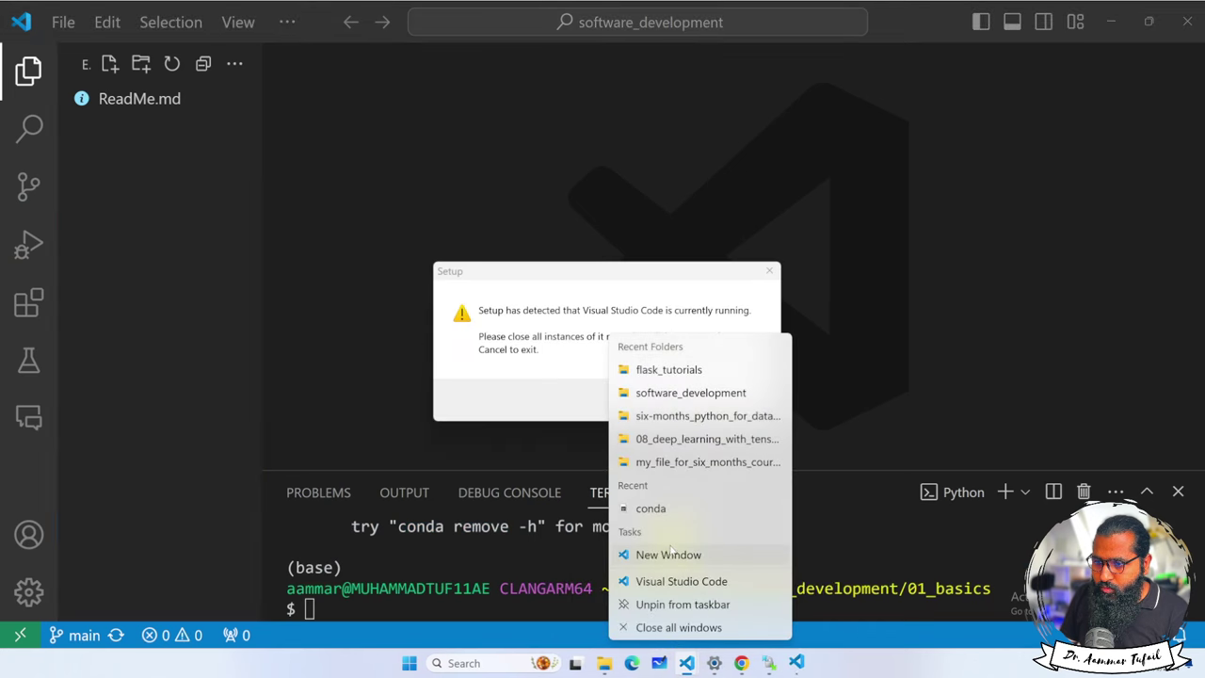
{"action": "left_click", "coordinate": [542, 356]}
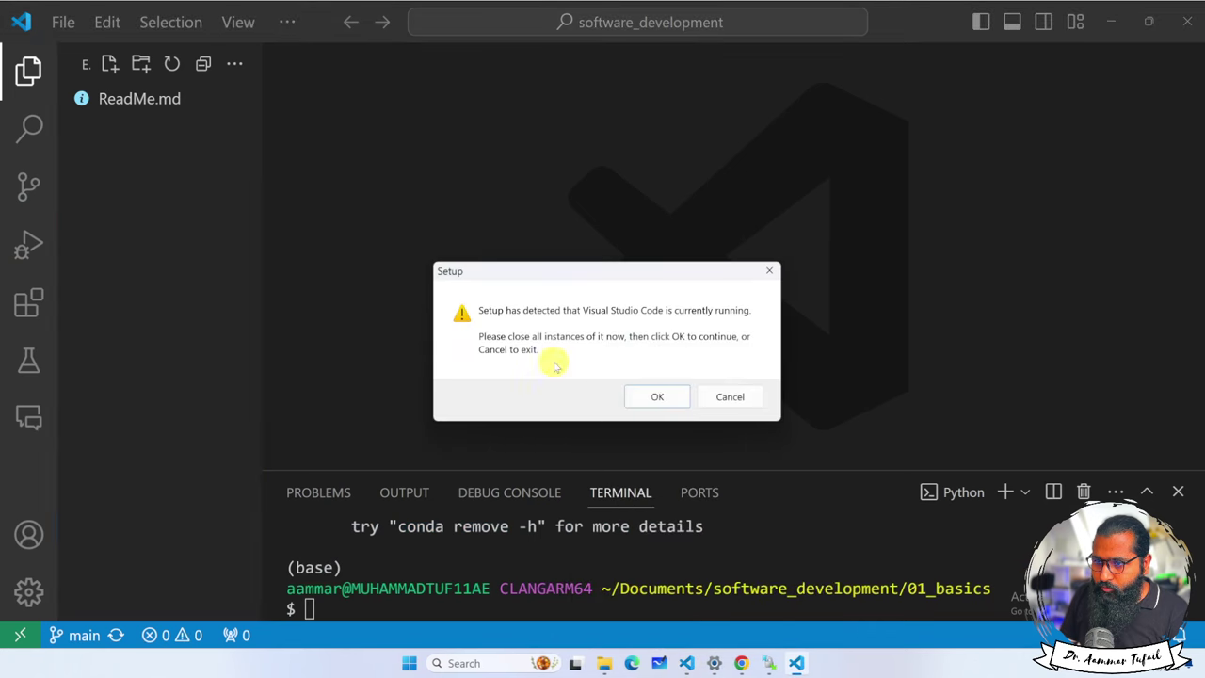
{"action": "left_click", "coordinate": [656, 399]}
{"action": "left_click", "coordinate": [738, 399]}
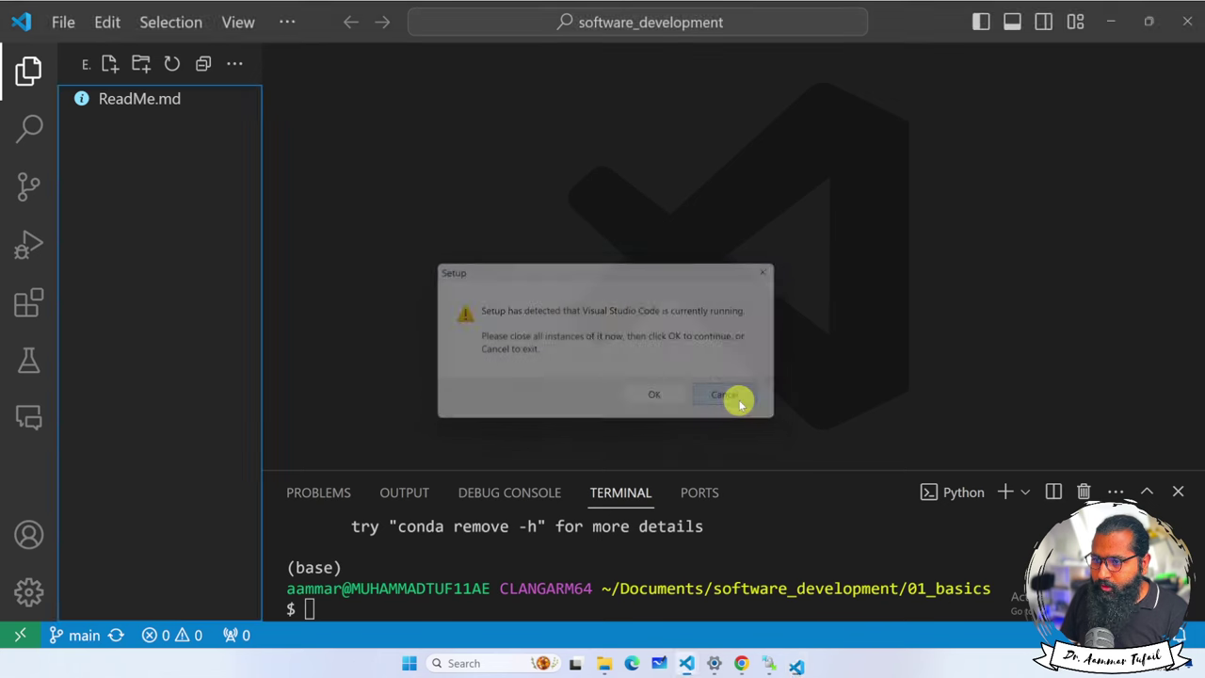
{"action": "right_click", "coordinate": [705, 663]}
{"action": "left_click", "coordinate": [708, 626]}
Step: Open the remote app.py from the 04_House-Price-Predictor folder in Visual Studio Code
{"action": "left_click", "coordinate": [461, 312]}
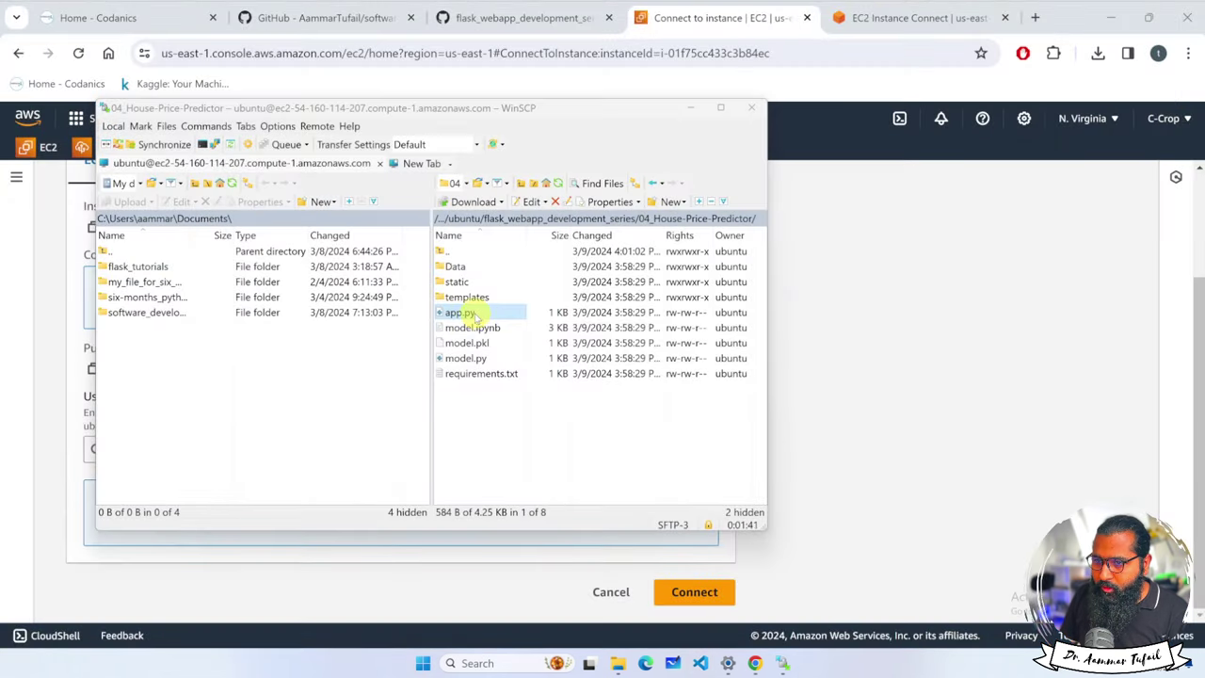
{"action": "right_click", "coordinate": [470, 314]}
{"action": "left_click", "coordinate": [505, 336]}
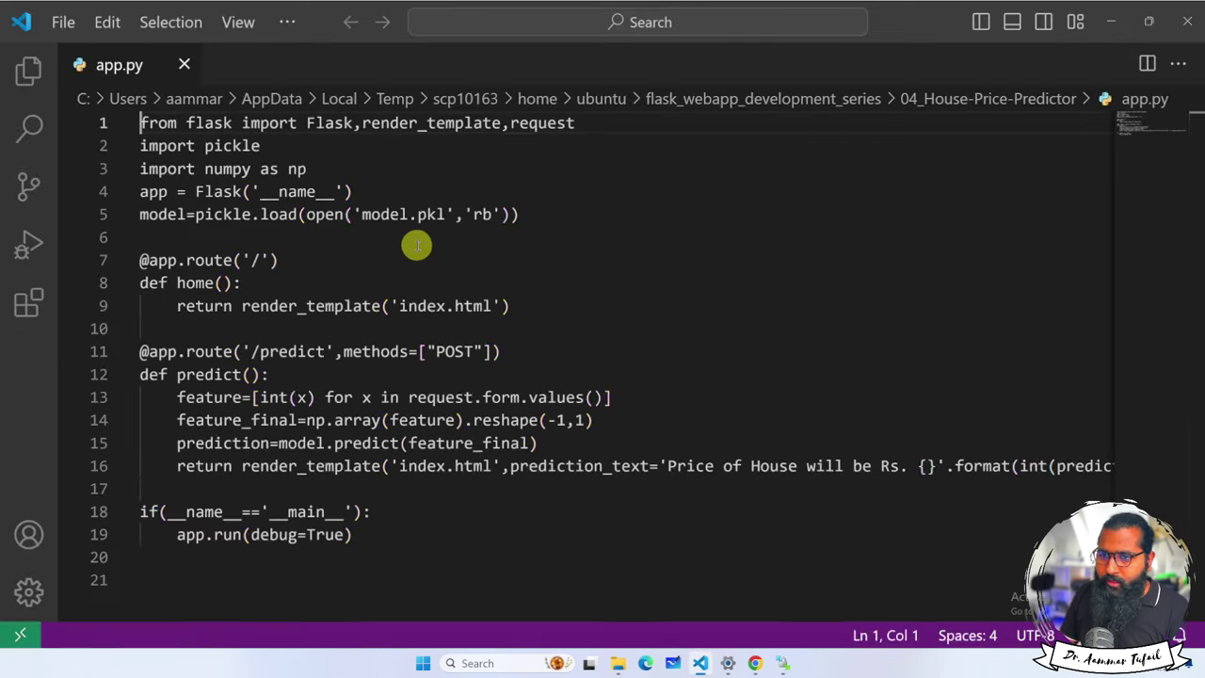
Step: Replace debug=True in the app.run call with host='0.0.0.0',port=8501, save app.py and close the code editor
{"action": "scroll", "coordinate": [423, 400], "scroll_direction": "down", "scroll_amount": 1}
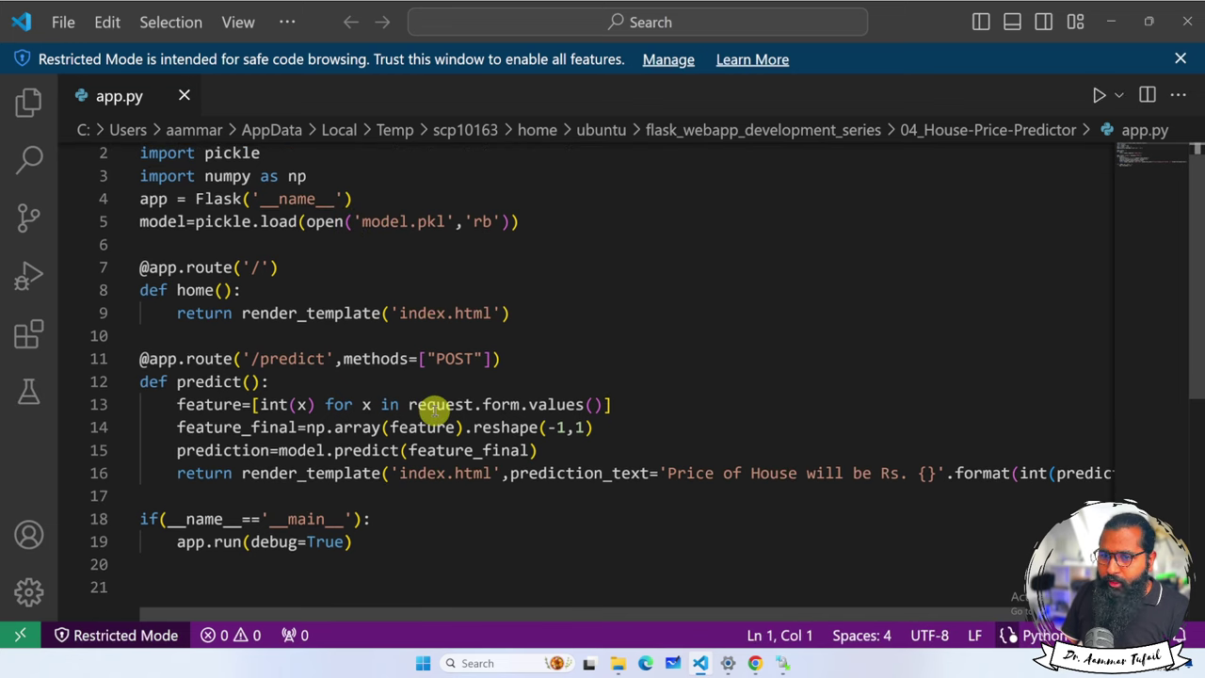
{"action": "scroll", "coordinate": [405, 501], "scroll_direction": "up", "scroll_amount": 4}
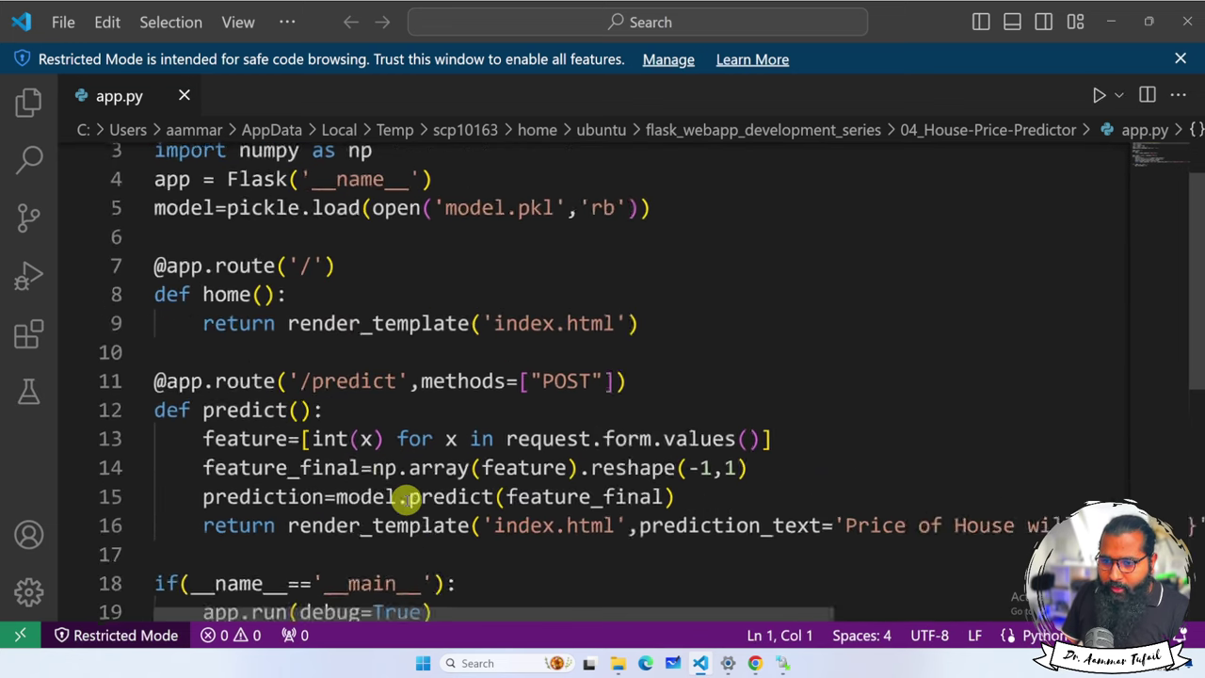
{"action": "scroll", "coordinate": [414, 494], "scroll_direction": "down", "scroll_amount": 2}
{"action": "left_click_drag", "start_coordinate": [440, 294], "coordinate": [312, 294]}
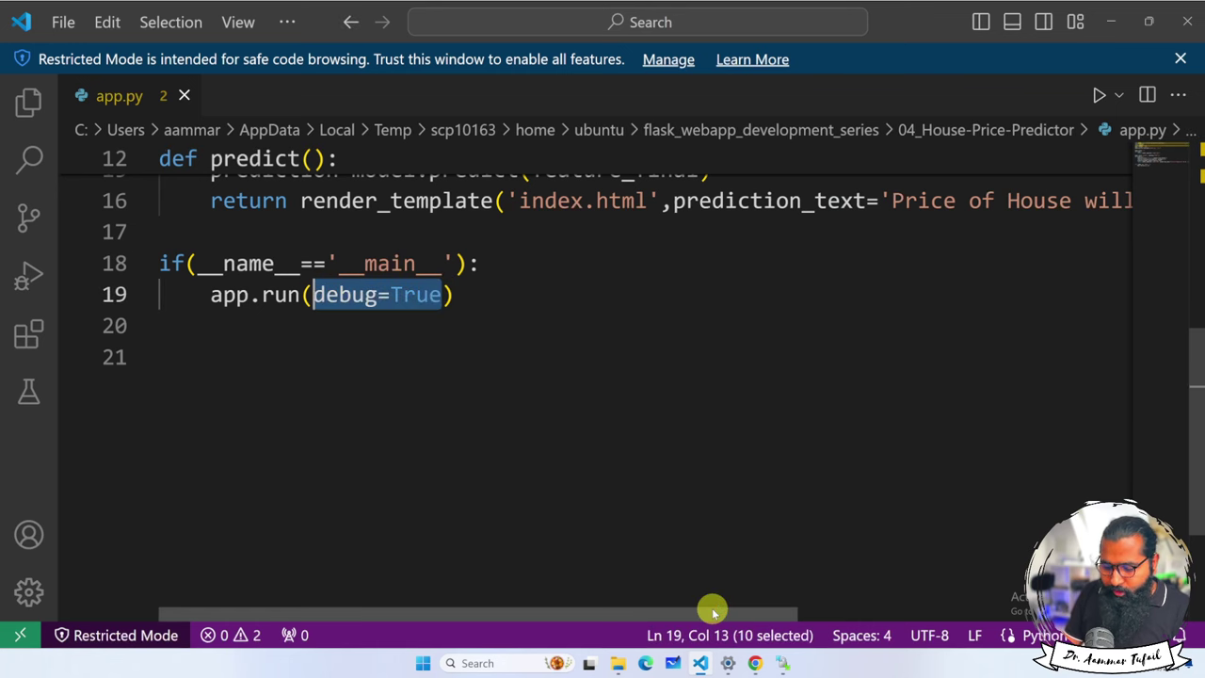
{"action": "key", "text": "BackSpace"}
{"action": "type", "text": "host"}
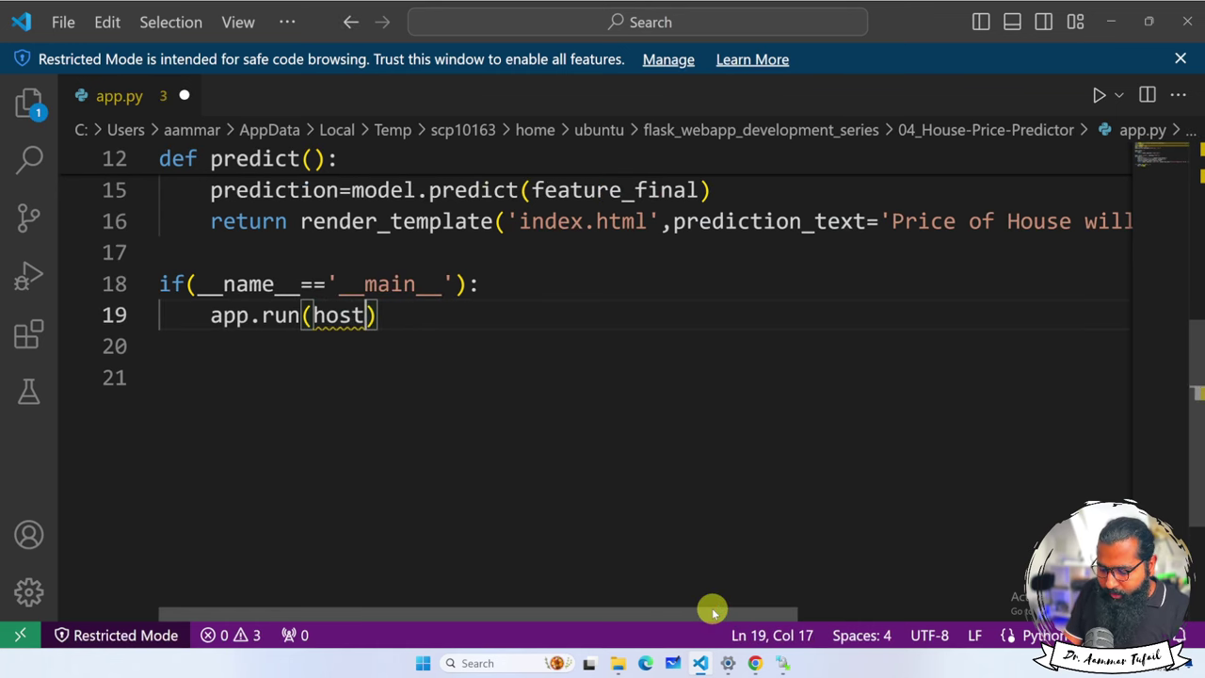
{"action": "type", "text": "="}
{"action": "type", "text": "'0.0"}
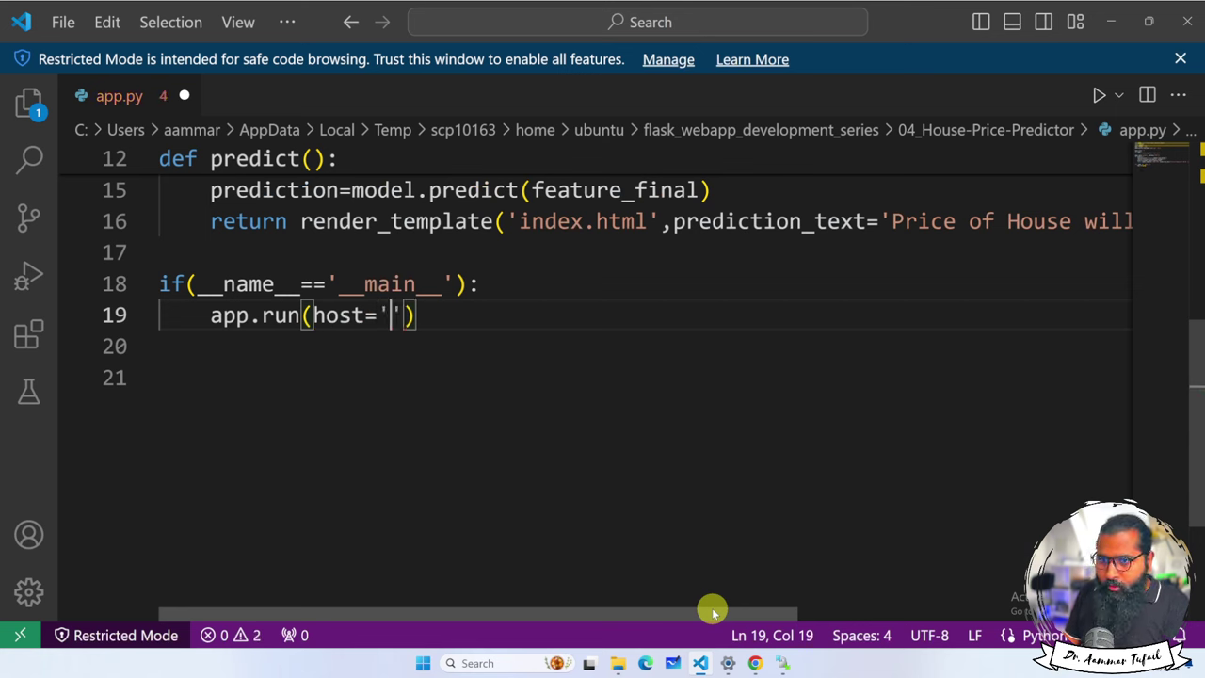
{"action": "type", "text": ".0.0."}
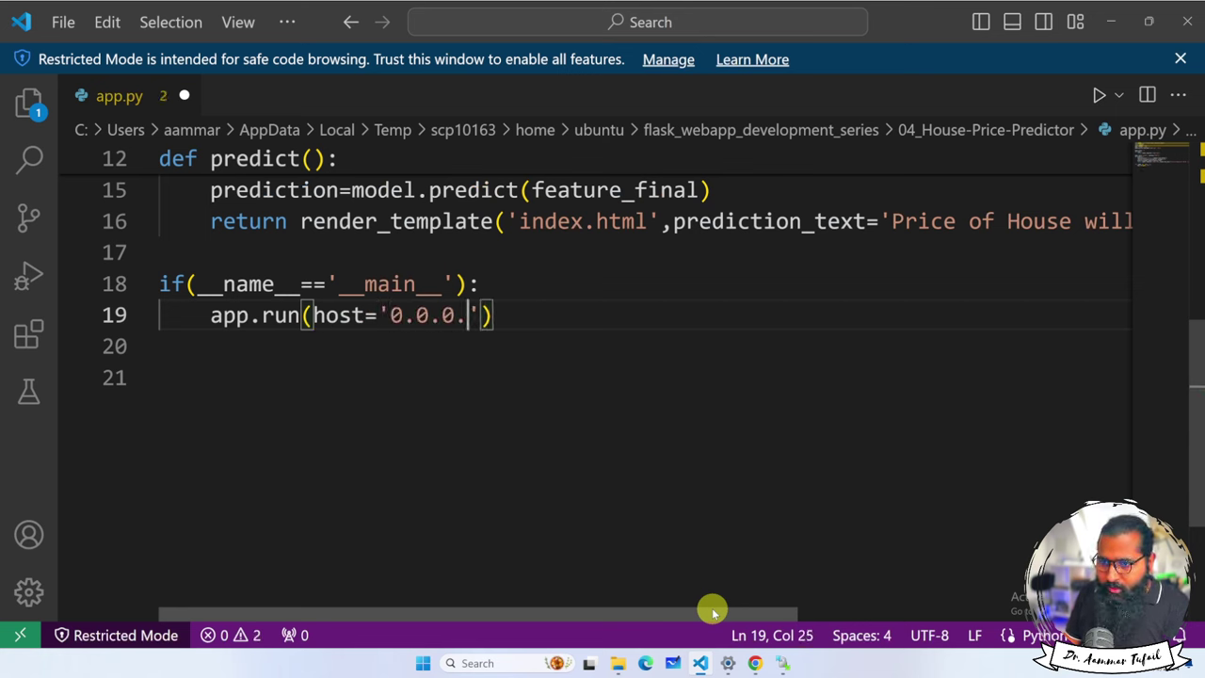
{"action": "type", "text": "'"}
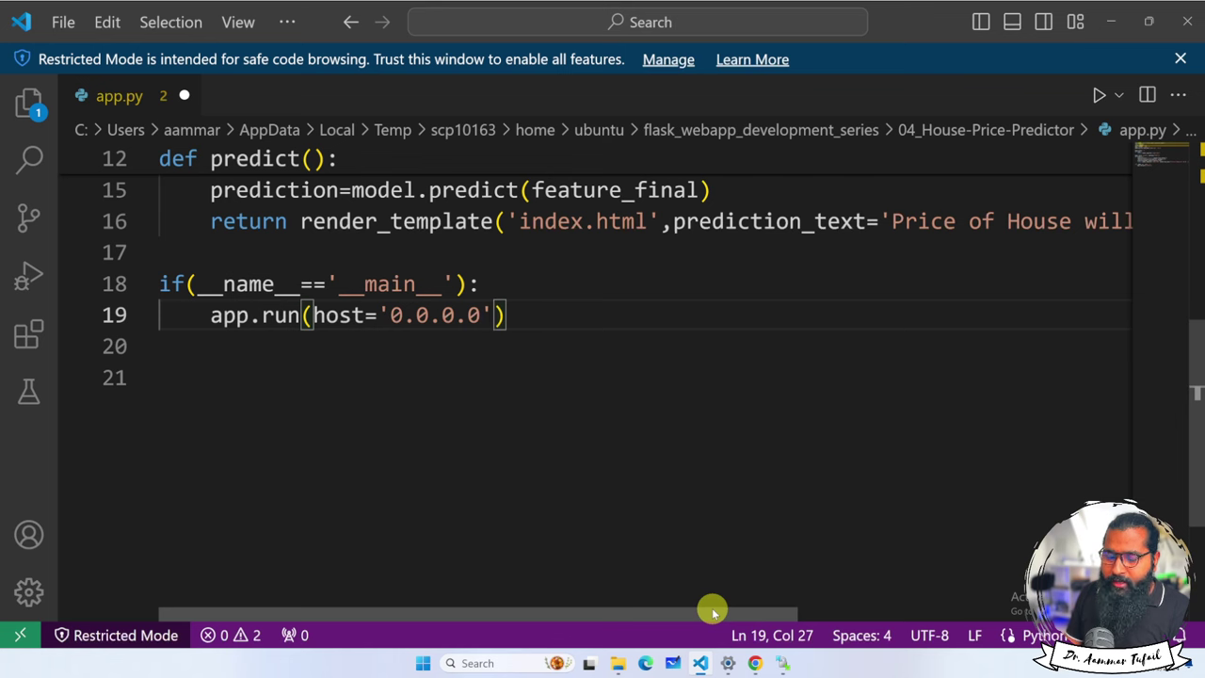
{"action": "type", "text": ",port="}
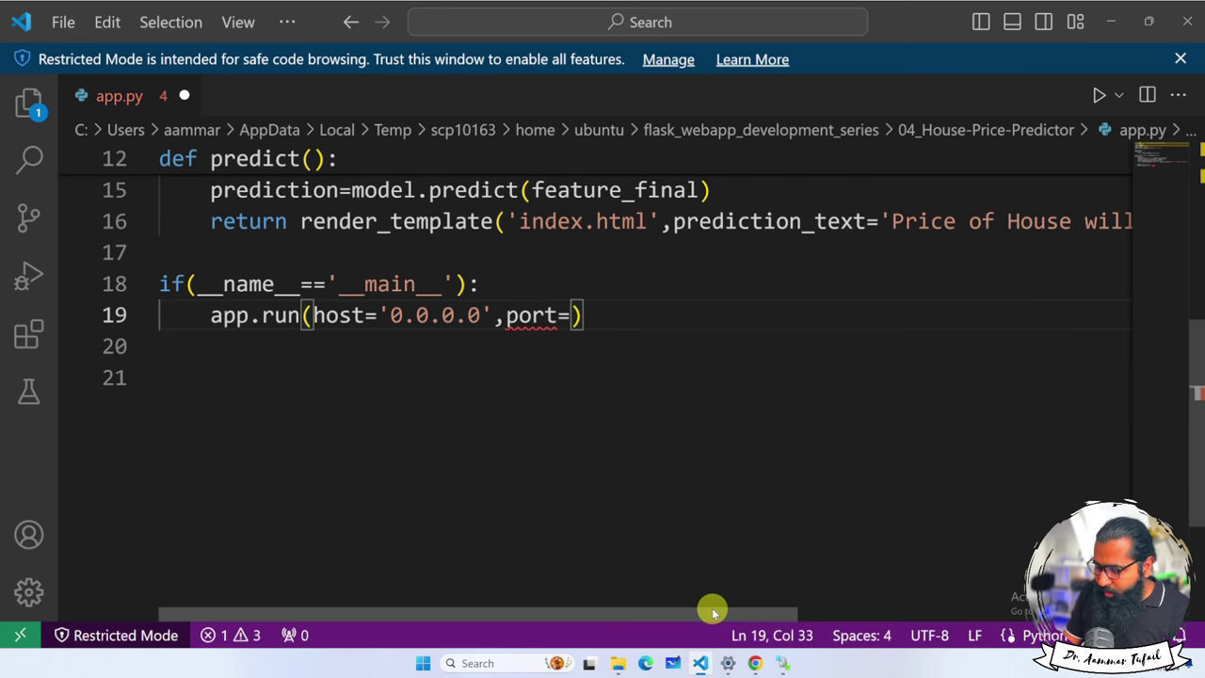
{"action": "type", "text": "8501"}
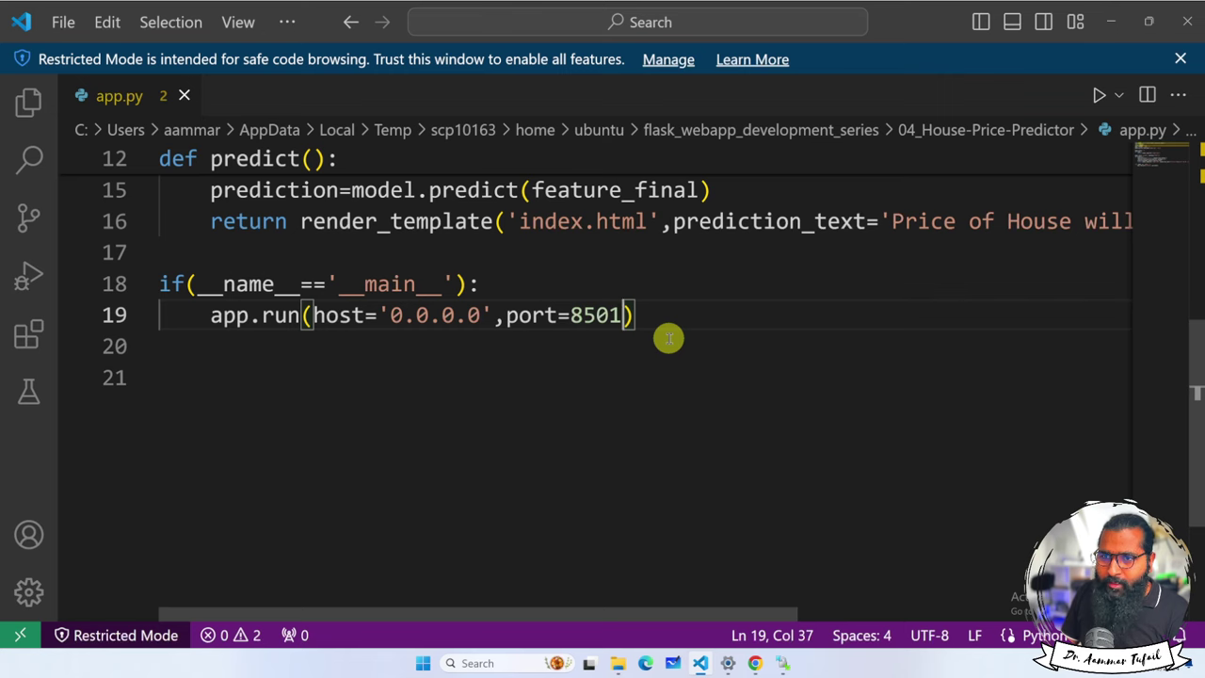
{"action": "left_click", "coordinate": [1178, 23]}
Step: Reopen the remote app.py and check the arguments of its app.run call
{"action": "right_click", "coordinate": [459, 313]}
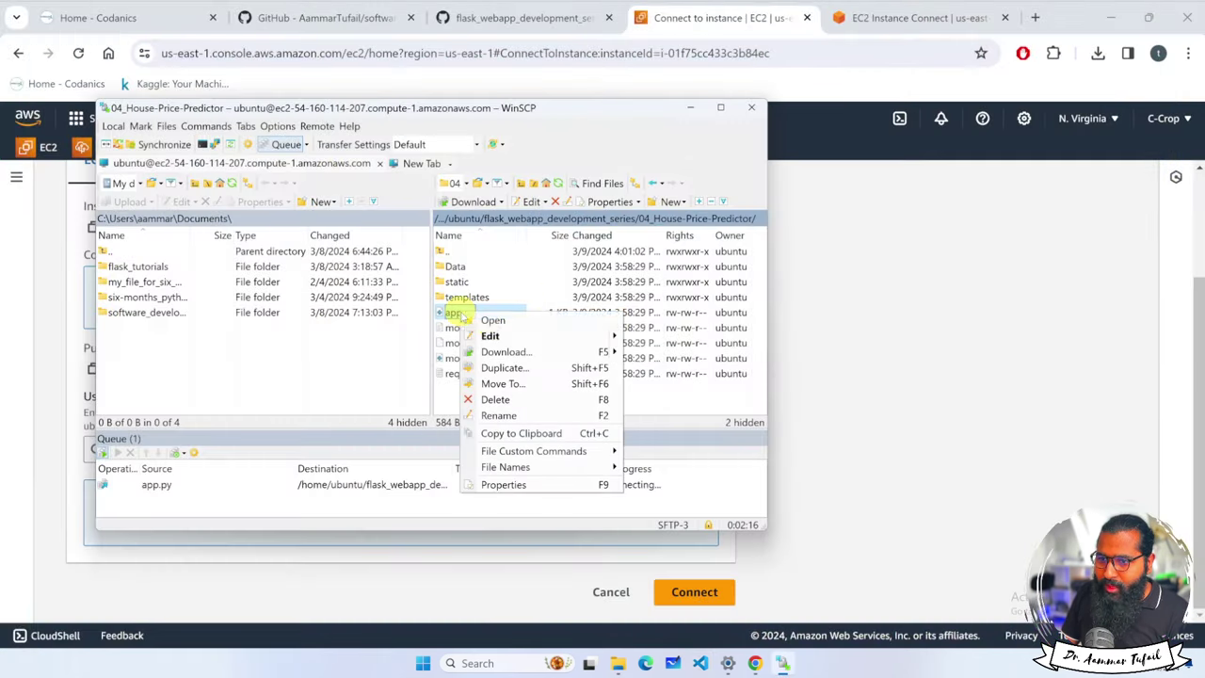
{"action": "left_click", "coordinate": [490, 320]}
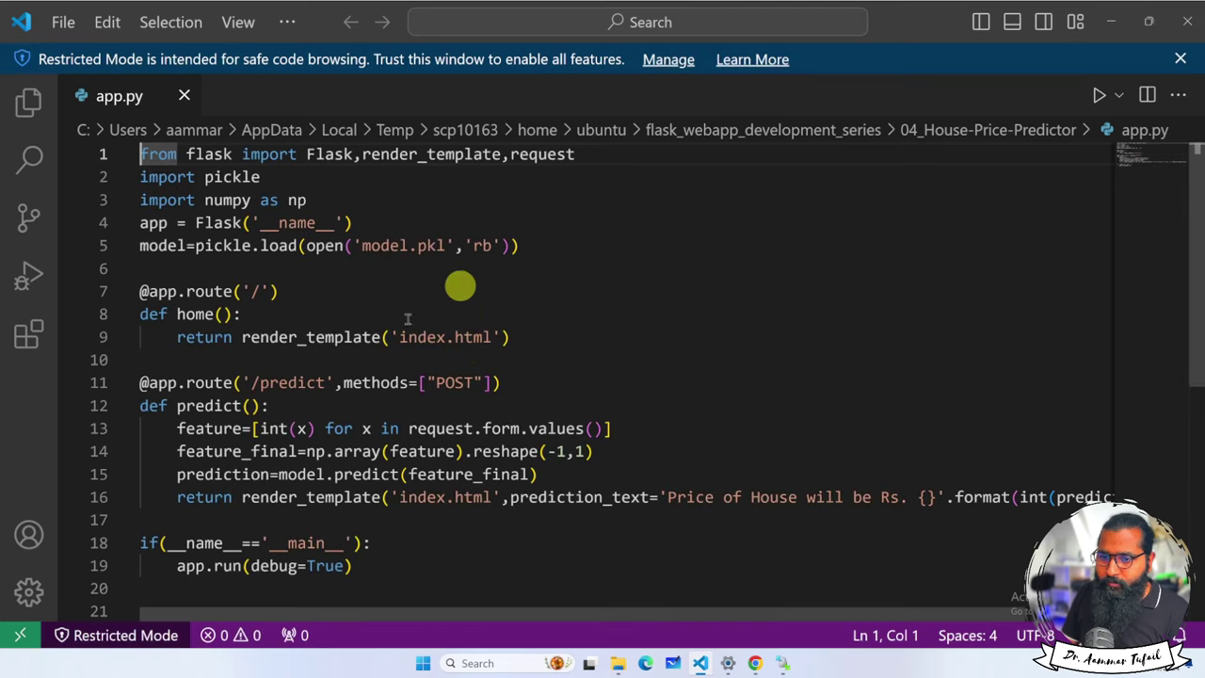
{"action": "scroll", "coordinate": [345, 535], "scroll_direction": "down", "scroll_amount": 1}
{"action": "left_click_drag", "start_coordinate": [344, 497], "coordinate": [251, 496]}
{"action": "scroll", "coordinate": [270, 505], "scroll_direction": "up", "scroll_amount": 1}
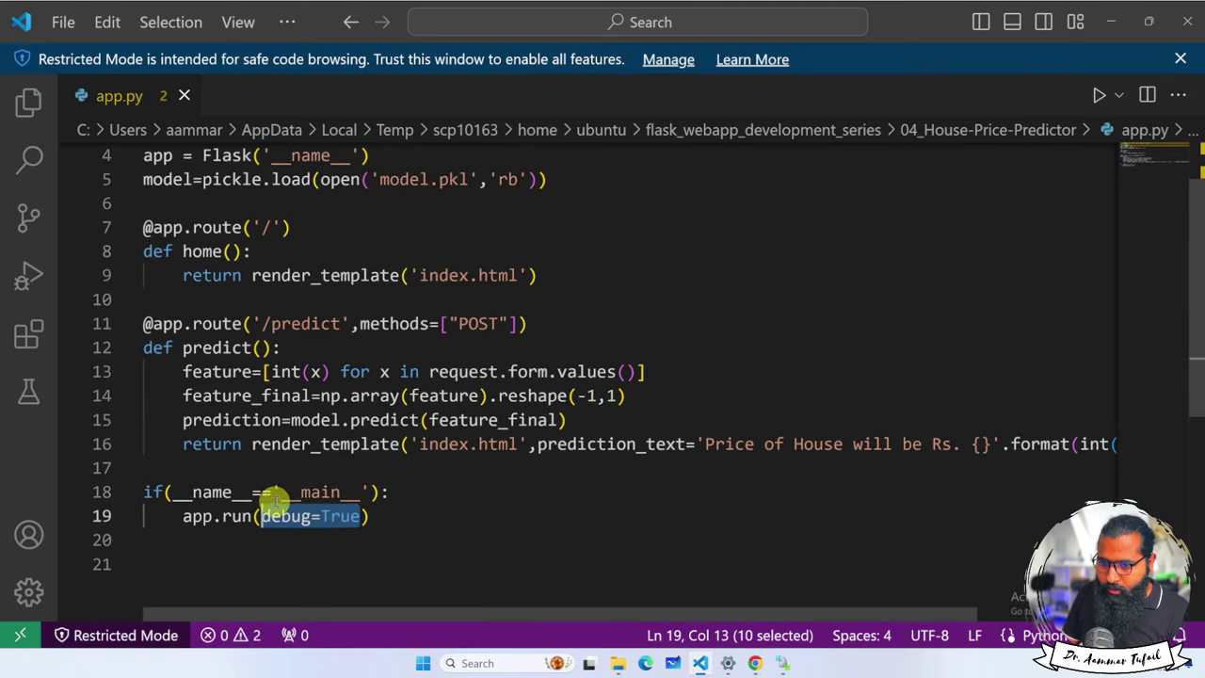
{"action": "scroll", "coordinate": [306, 491], "scroll_direction": "down", "scroll_amount": 2}
{"action": "scroll", "coordinate": [306, 491], "scroll_direction": "up", "scroll_amount": 4}
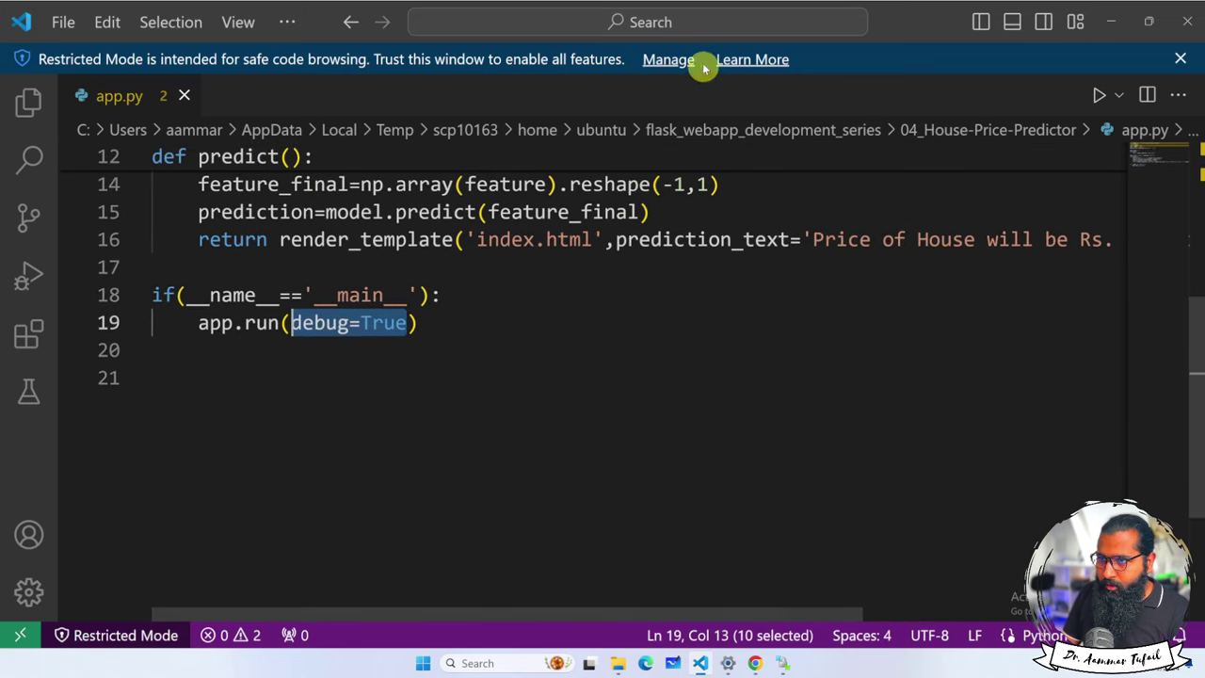
Step: Trust the restricted workspace window of app.py and close the Workspace Trust page
{"action": "left_click", "coordinate": [672, 58]}
{"action": "scroll", "coordinate": [446, 406], "scroll_direction": "down", "scroll_amount": 3}
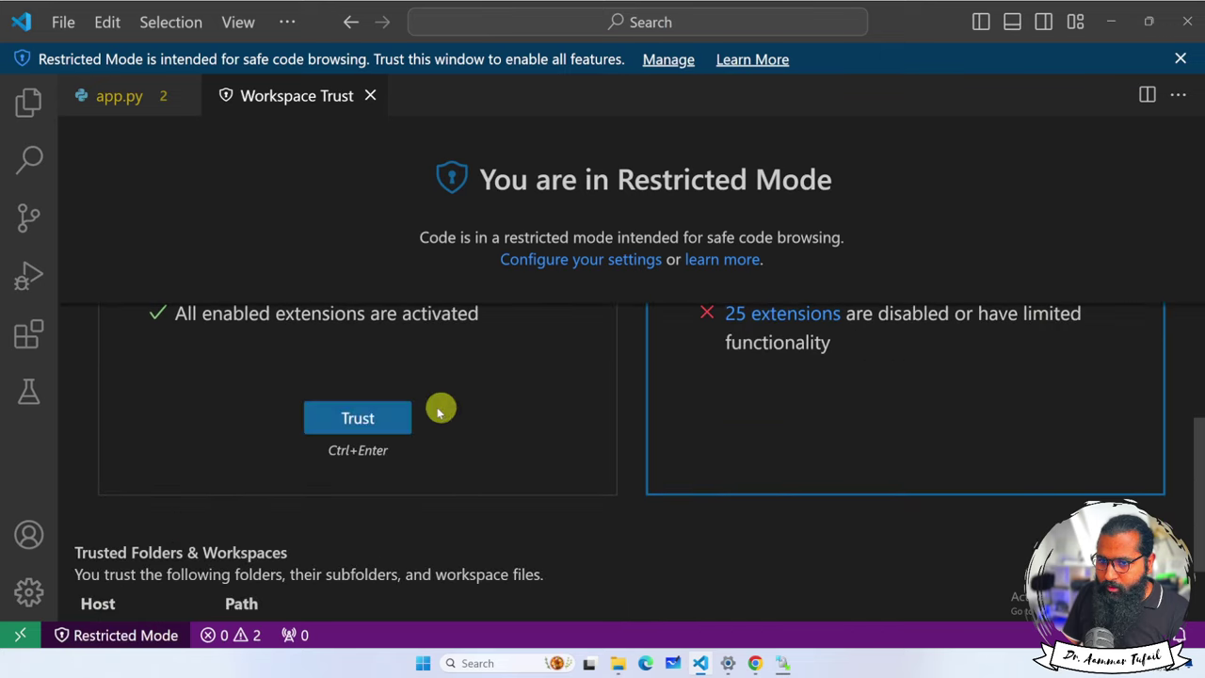
{"action": "left_click", "coordinate": [410, 417]}
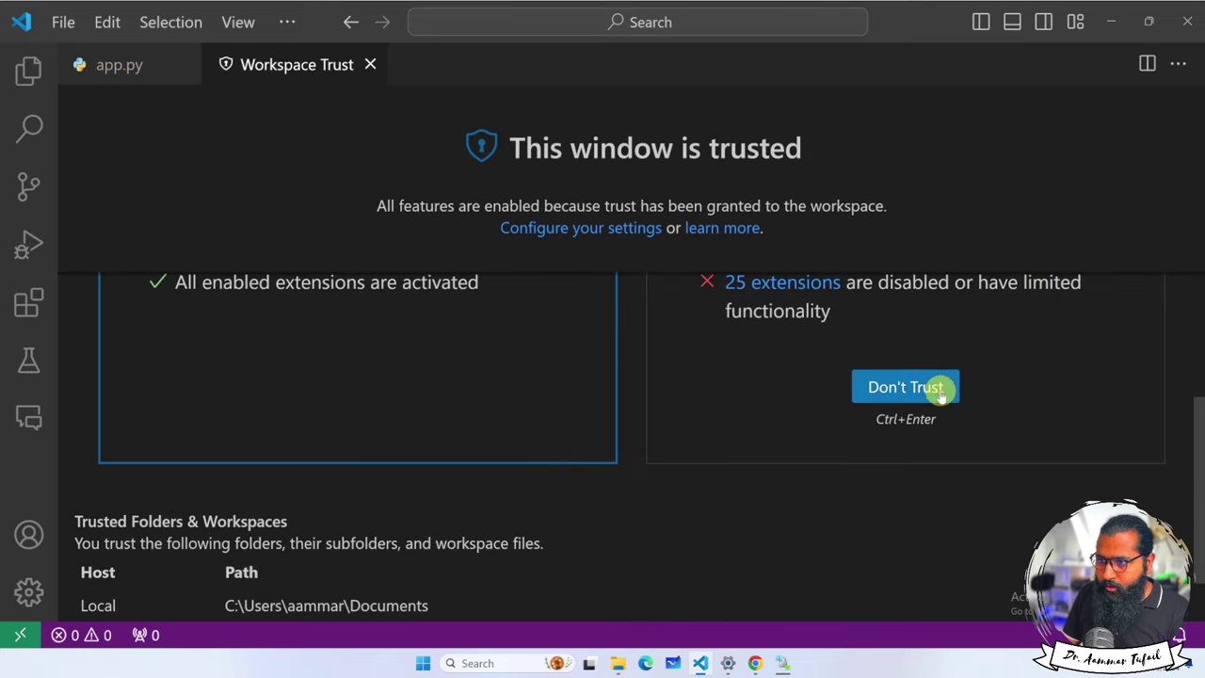
{"action": "left_click", "coordinate": [370, 64]}
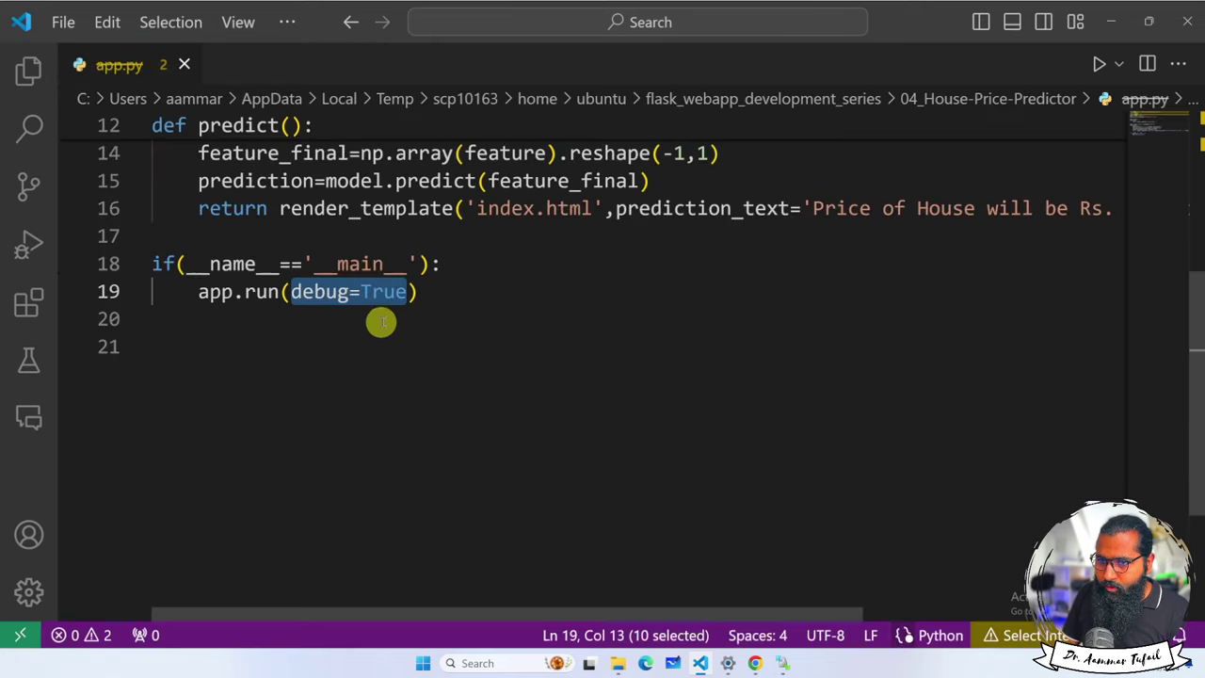
Step: Replace debug=True in the app.run call on line 19 with host='0.0.0.0',port=8501, without a space after the comma
{"action": "left_click_drag", "start_coordinate": [406, 293], "coordinate": [293, 292]}
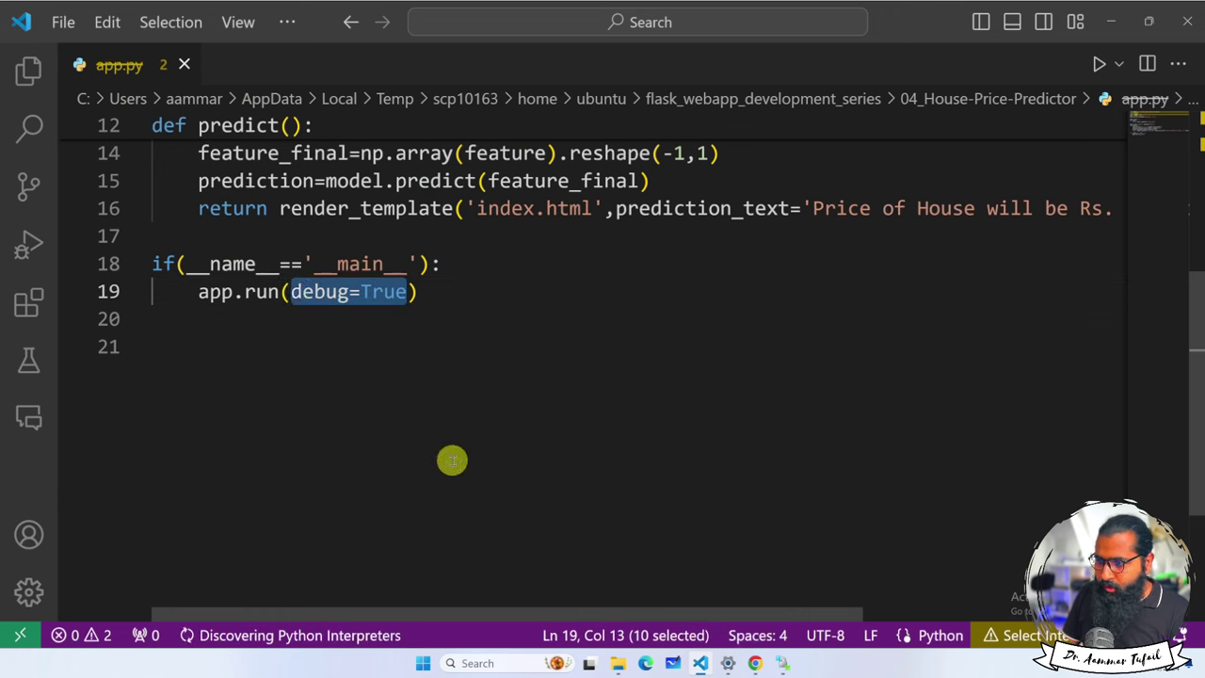
{"action": "type", "text": "hos"}
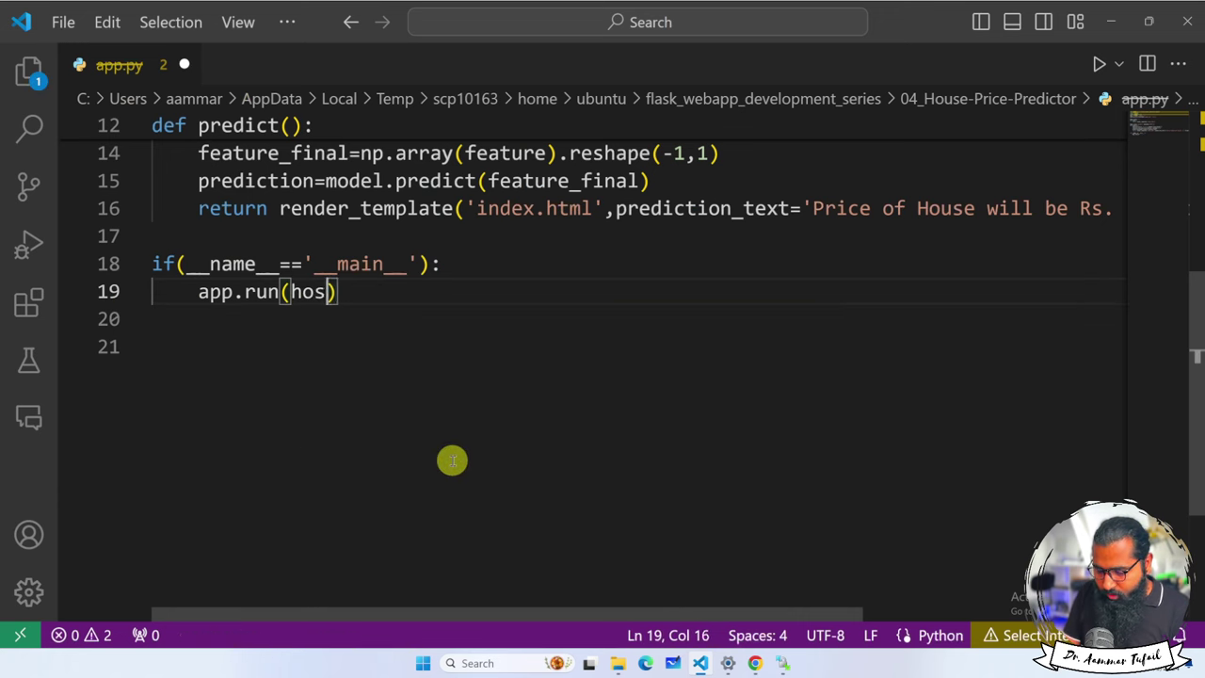
{"action": "type", "text": "t="}
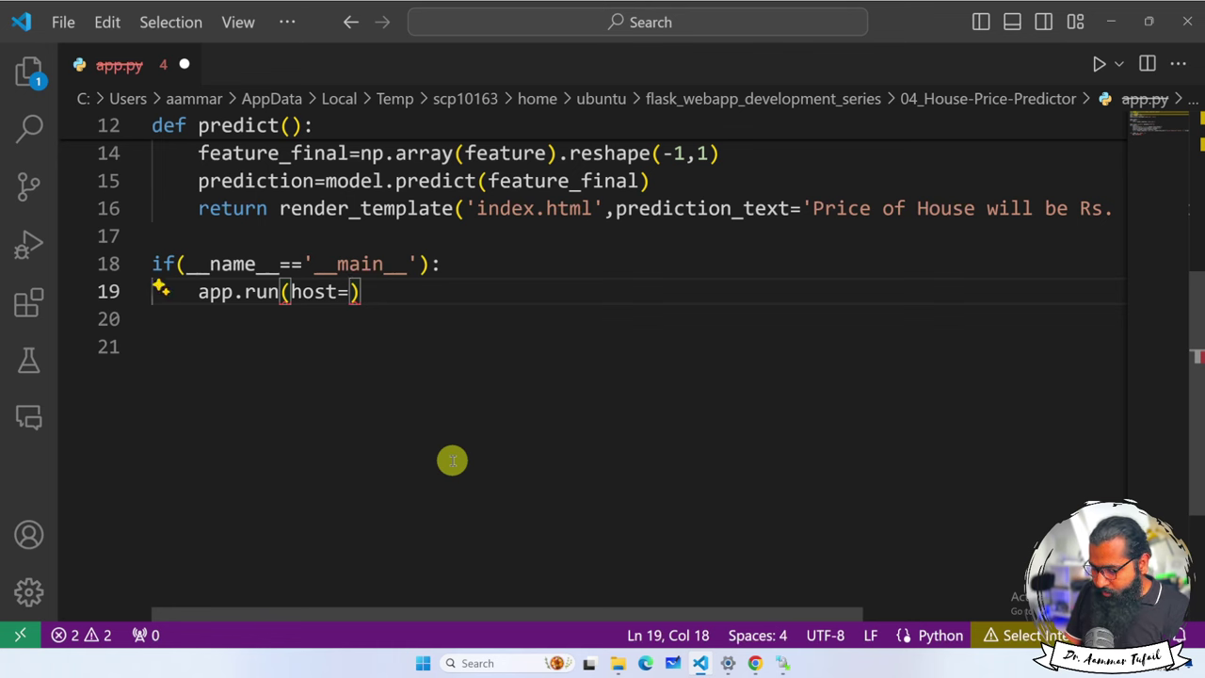
{"action": "type", "text": "'0.0.0.0"}
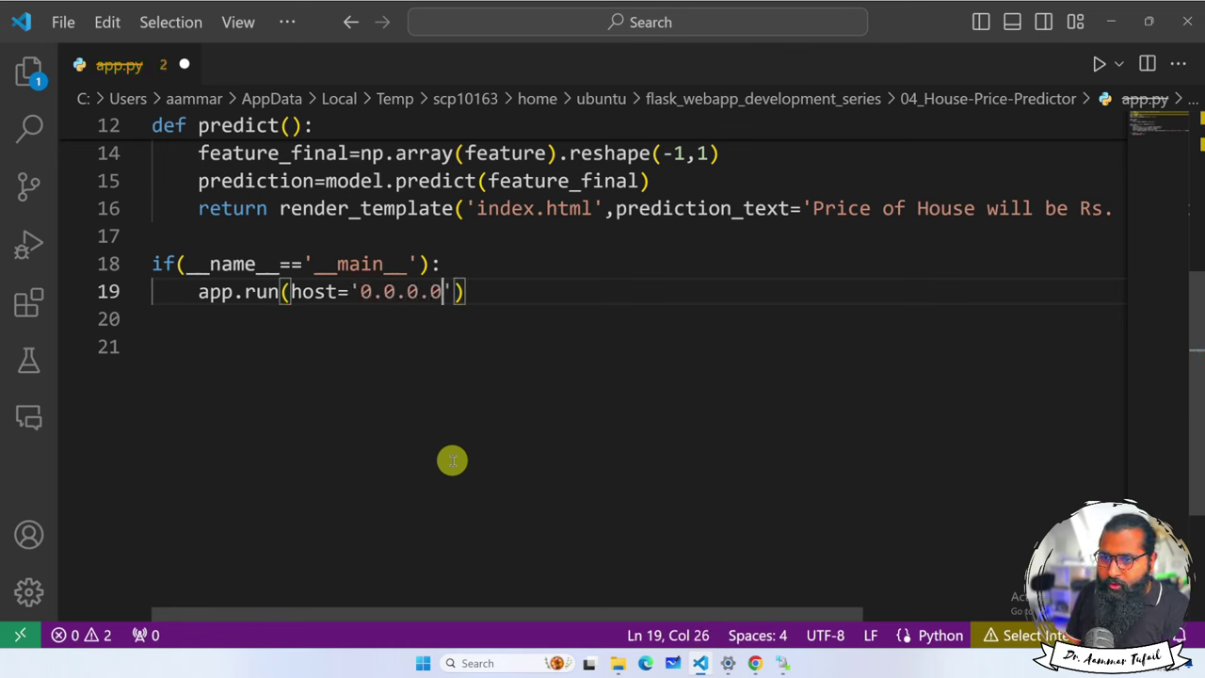
{"action": "type", "text": "', "}
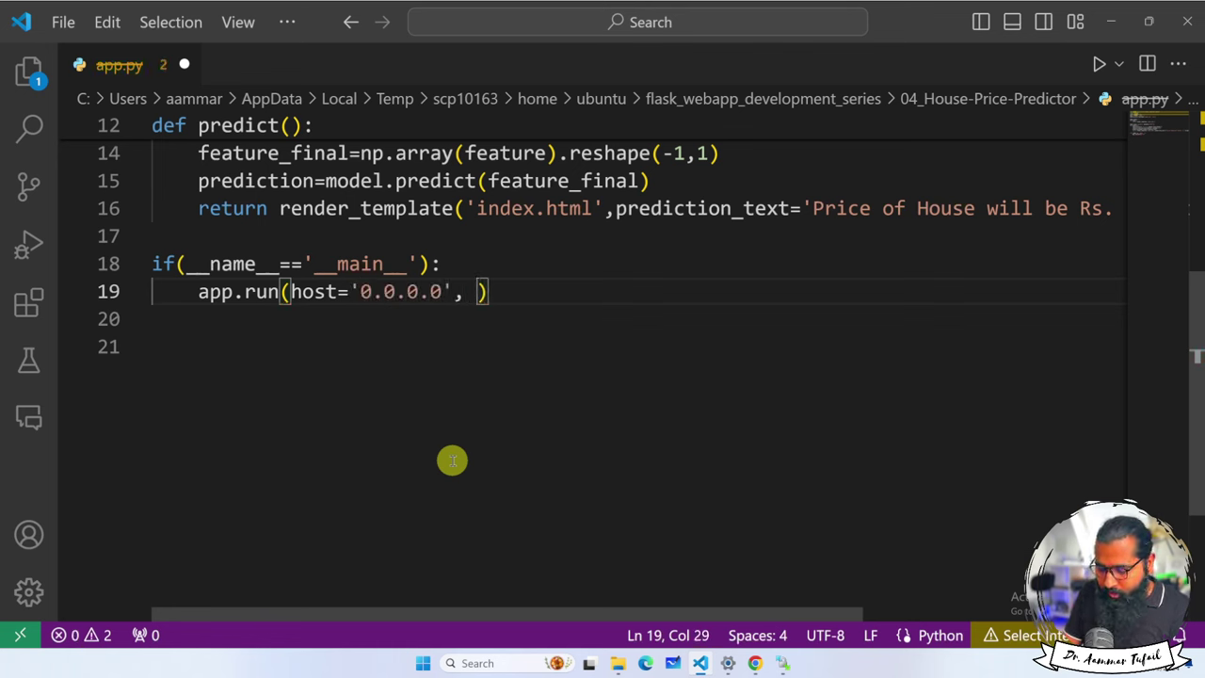
{"action": "type", "text": "port=85"}
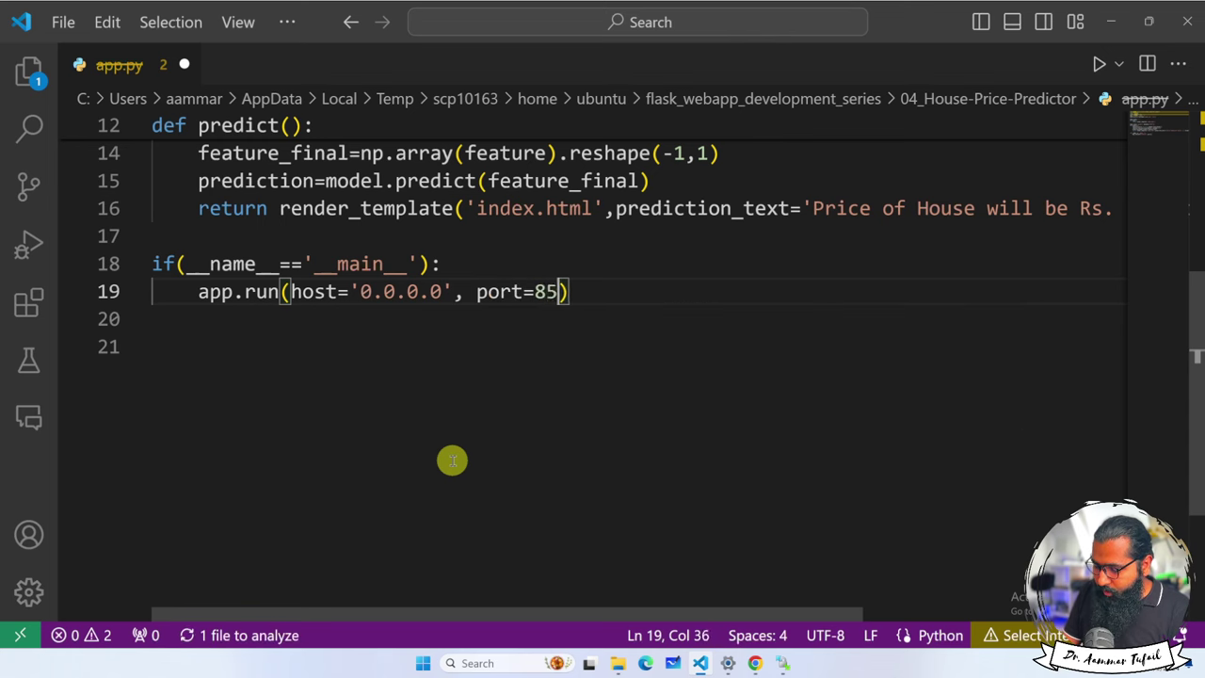
{"action": "type", "text": "01"}
{"action": "left_click", "coordinate": [473, 291]}
{"action": "key", "text": "BackSpace"}
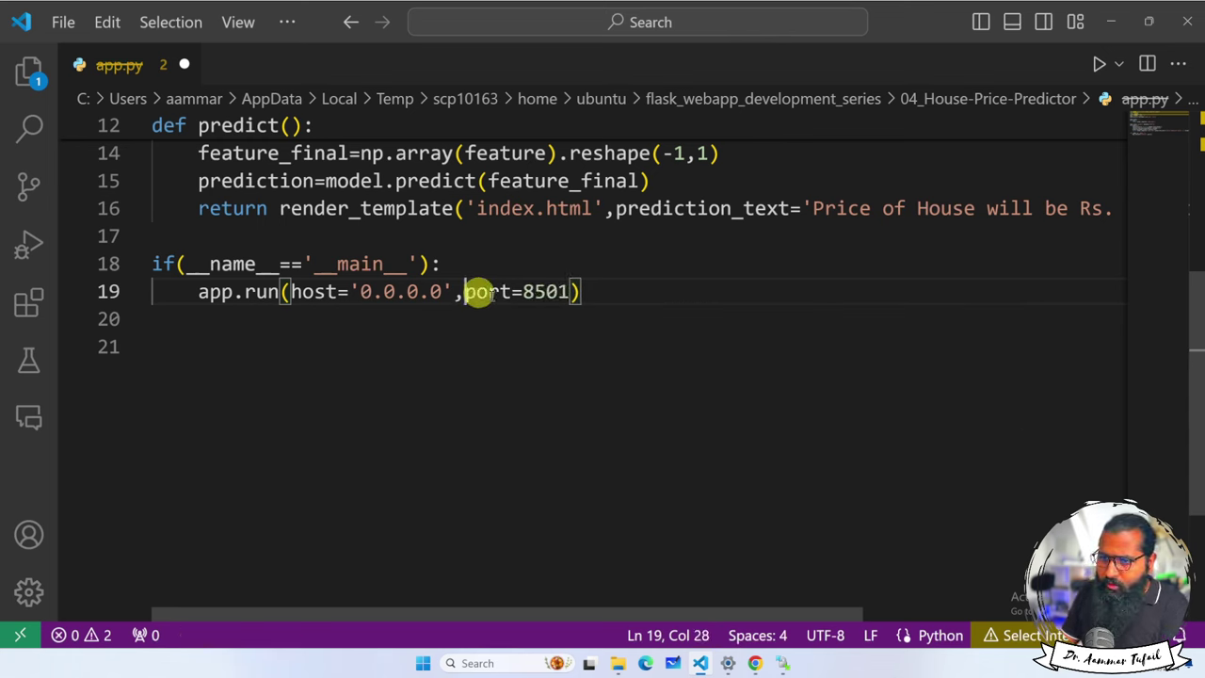
Step: Save app.py and close the code editor
{"action": "left_click_drag", "start_coordinate": [569, 290], "coordinate": [292, 293]}
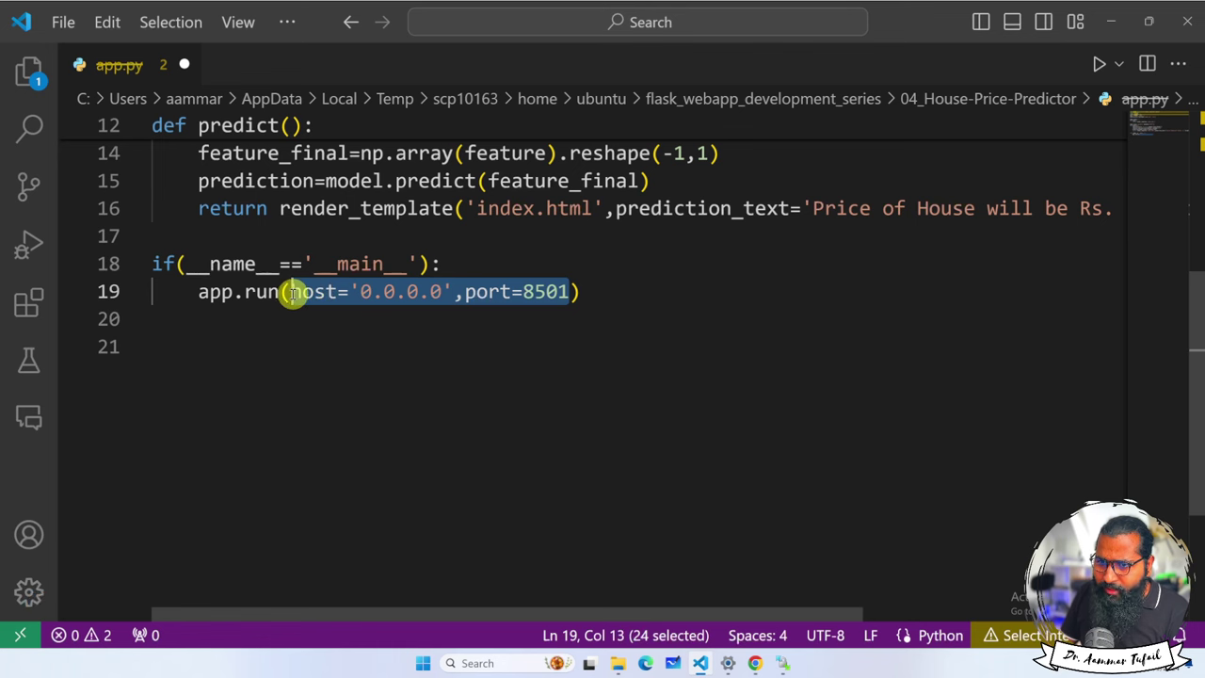
{"action": "scroll", "coordinate": [358, 348], "scroll_direction": "up", "scroll_amount": 2, "text": "ctrl"}
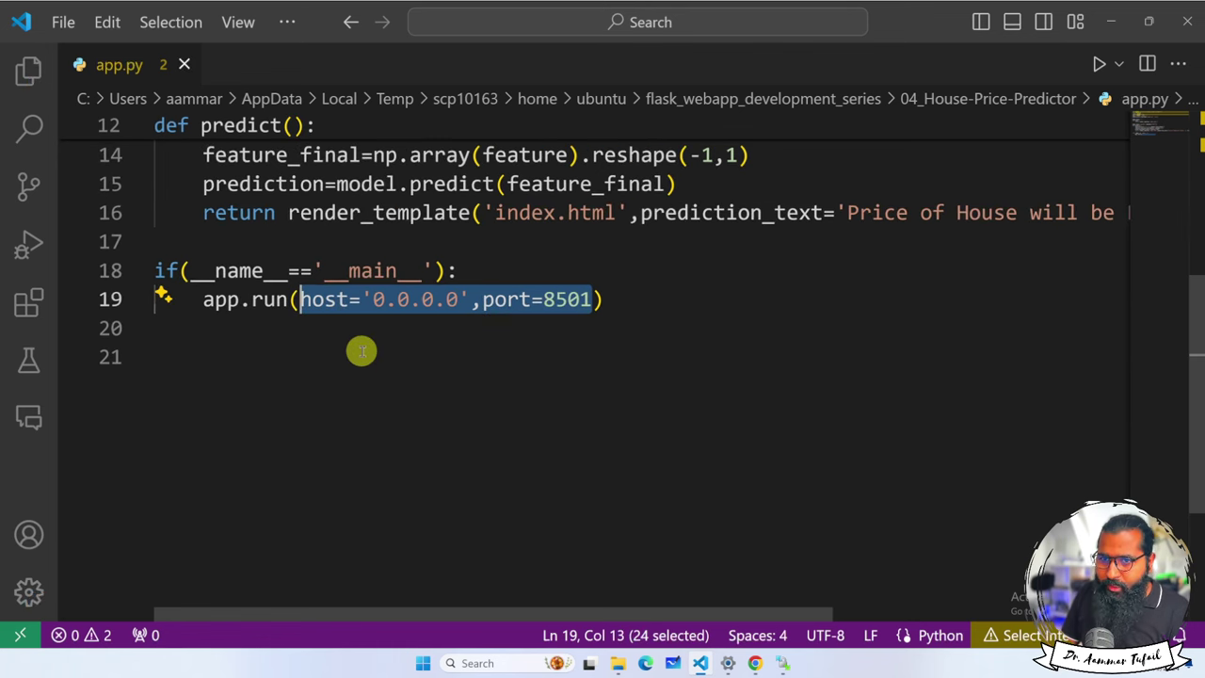
{"action": "left_click", "coordinate": [183, 63]}
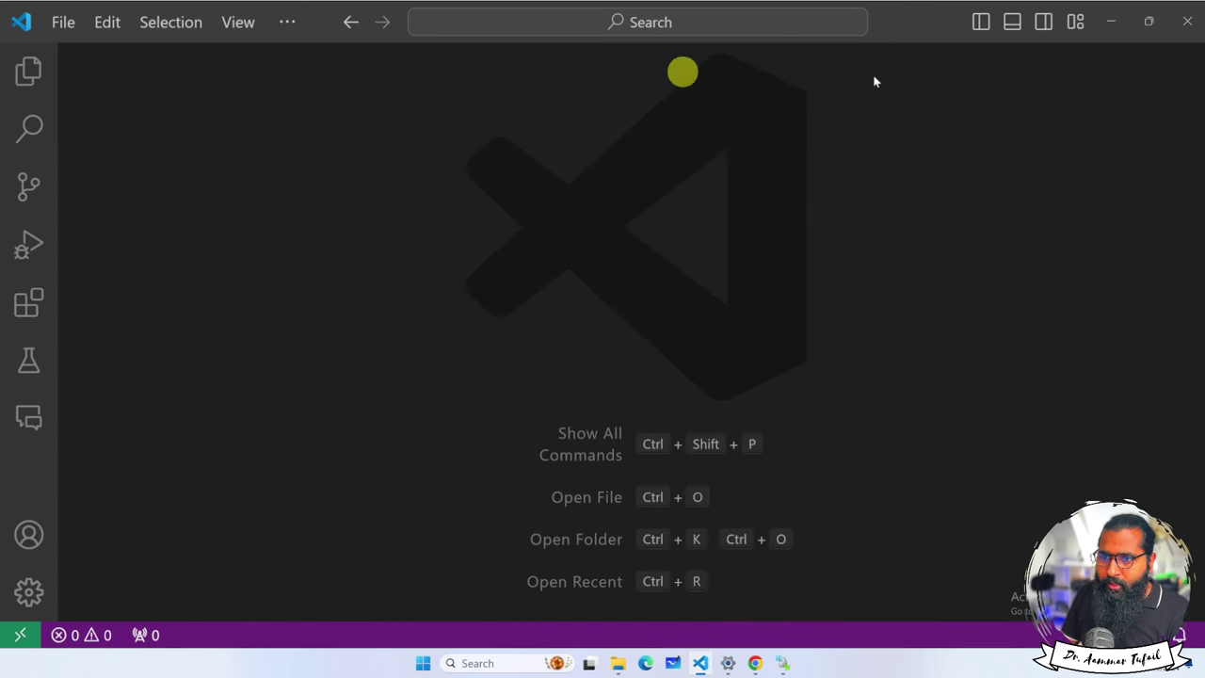
{"action": "left_click", "coordinate": [1178, 31]}
Step: Try to open the remote app.py for editing from the 04_House-Price-Predictor folder in WinSCP
{"action": "right_click", "coordinate": [456, 313]}
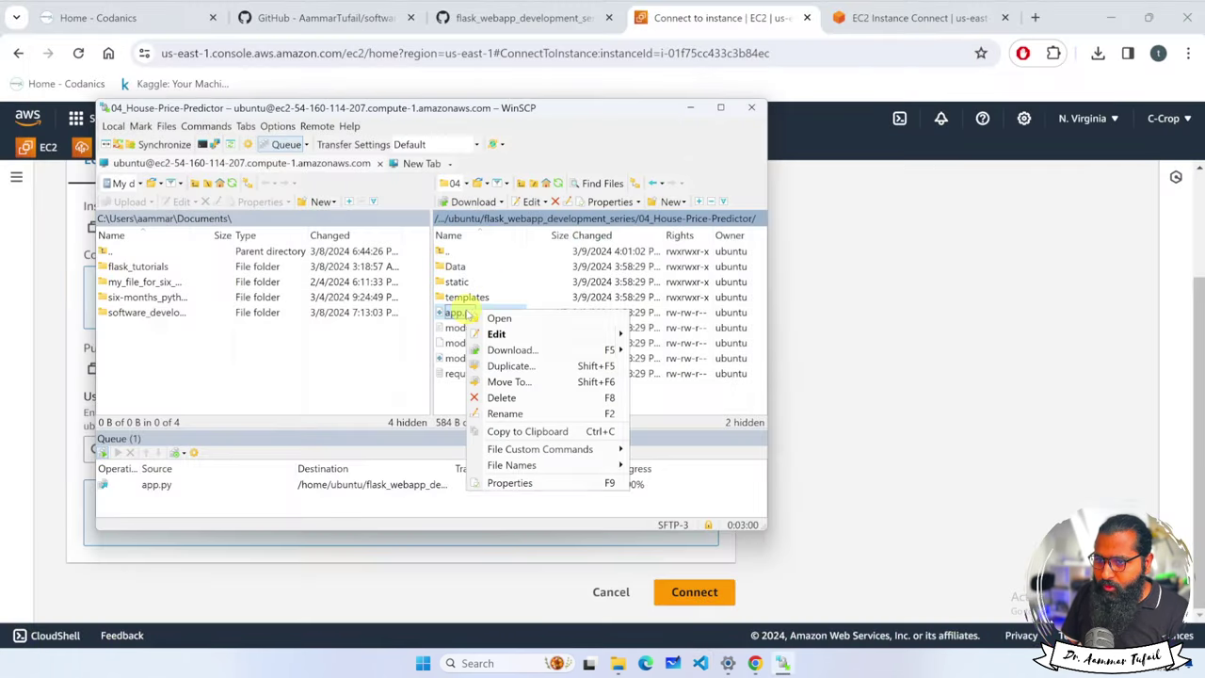
{"action": "left_click", "coordinate": [496, 334]}
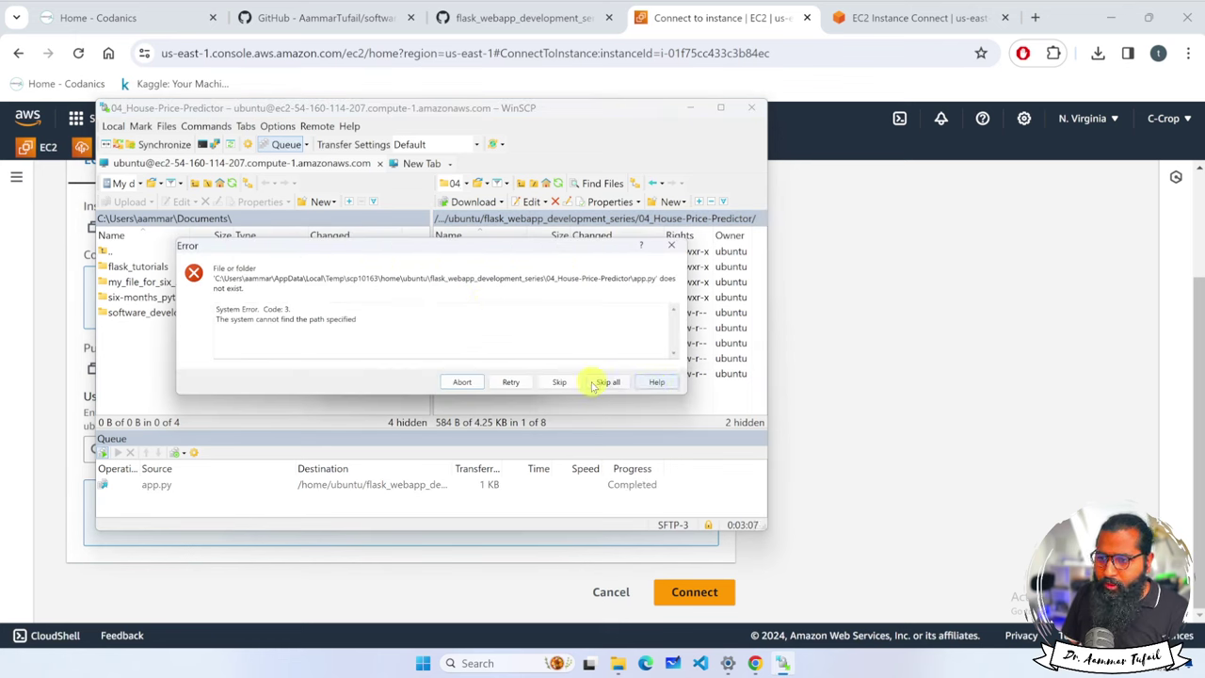
{"action": "left_click", "coordinate": [670, 245]}
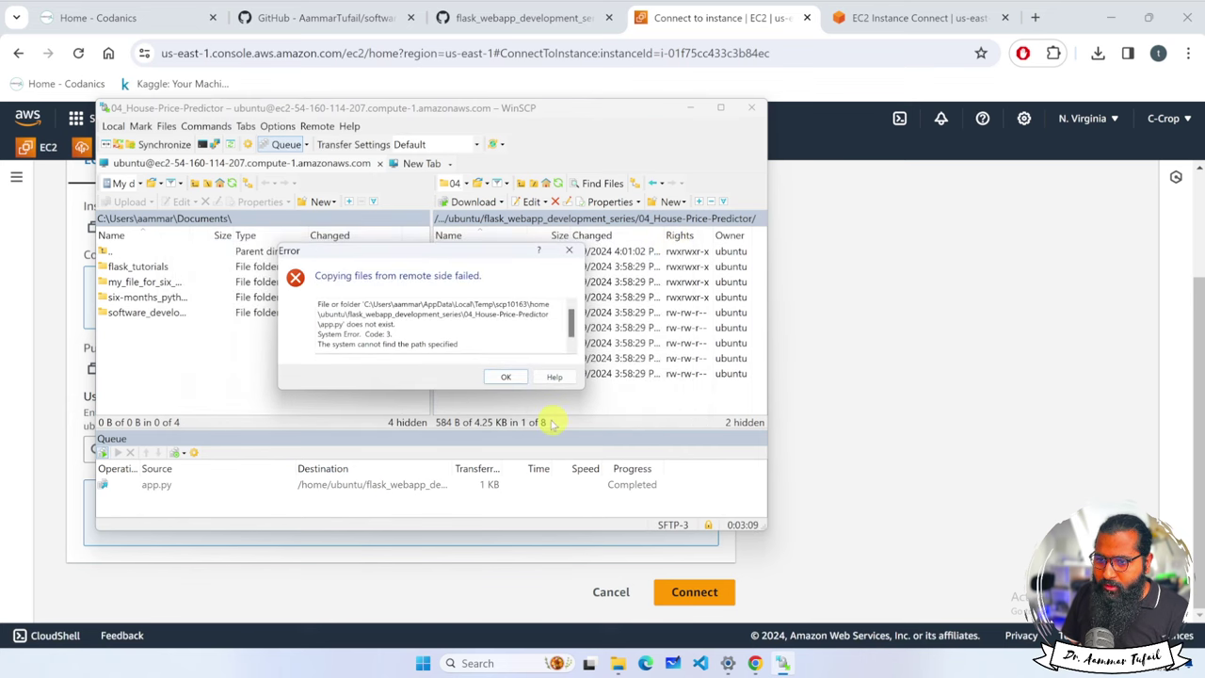
{"action": "left_click", "coordinate": [506, 377]}
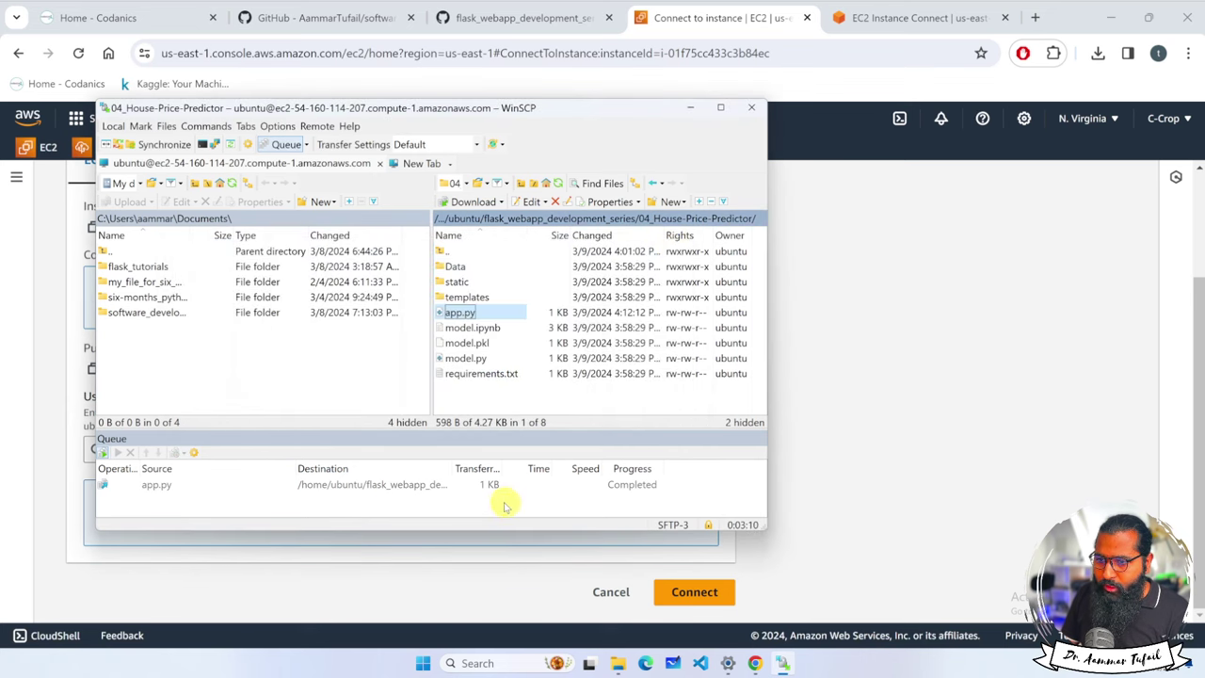
Step: Open the remote app.py again, check the host and port arguments of app.run, and return to WinSCP
{"action": "right_click", "coordinate": [476, 316]}
{"action": "left_click", "coordinate": [499, 319]}
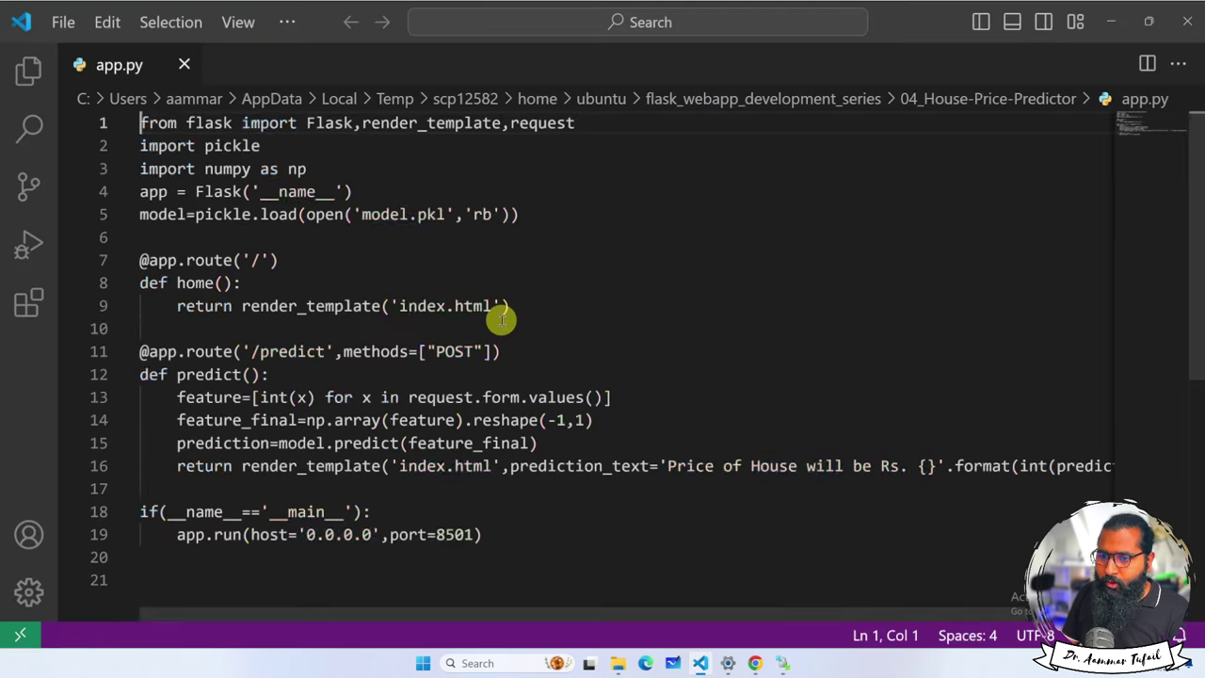
{"action": "scroll", "coordinate": [428, 462], "scroll_direction": "down", "scroll_amount": 1}
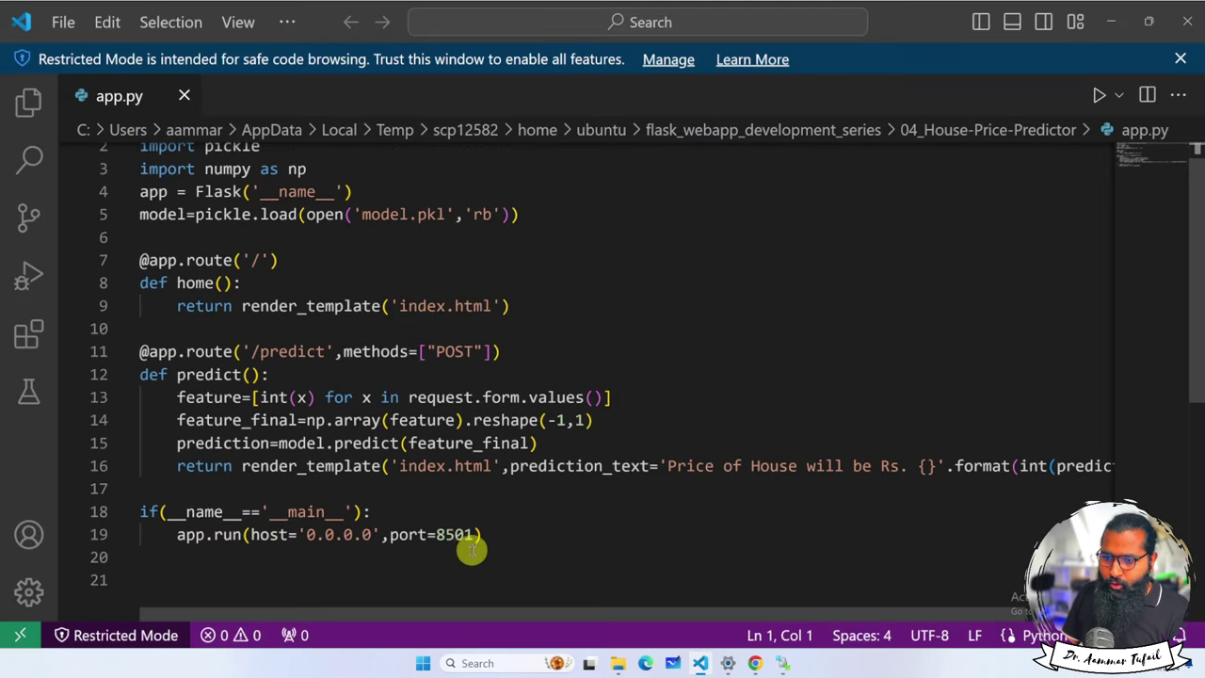
{"action": "left_click_drag", "start_coordinate": [474, 534], "coordinate": [254, 534]}
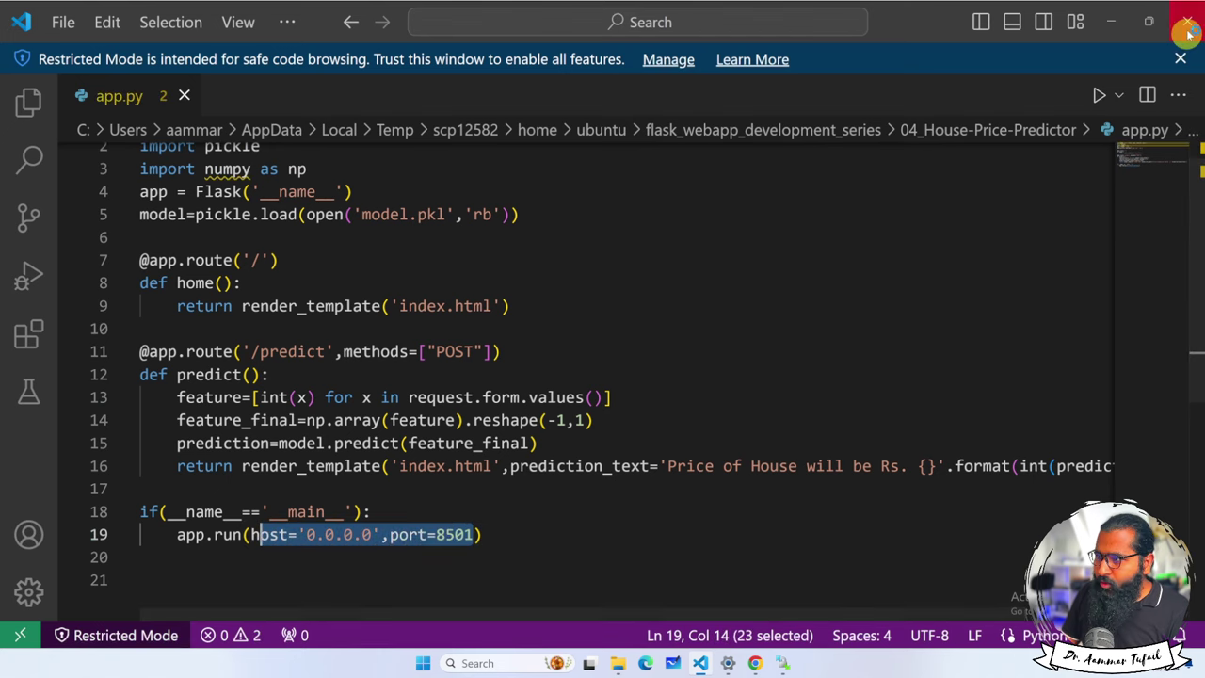
{"action": "key", "text": "alt+Tab"}
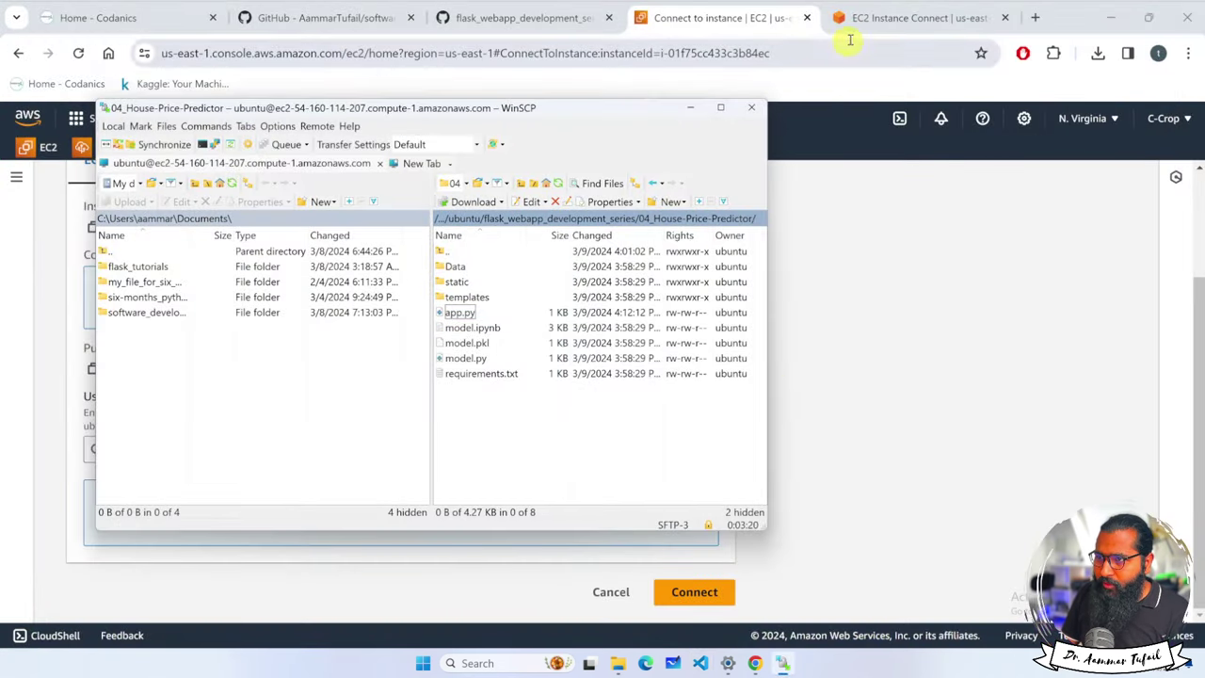
Step: Run python app.py in the EC2 Instance Connect terminal and review the server's warning, addresses and port
{"action": "left_click", "coordinate": [871, 18]}
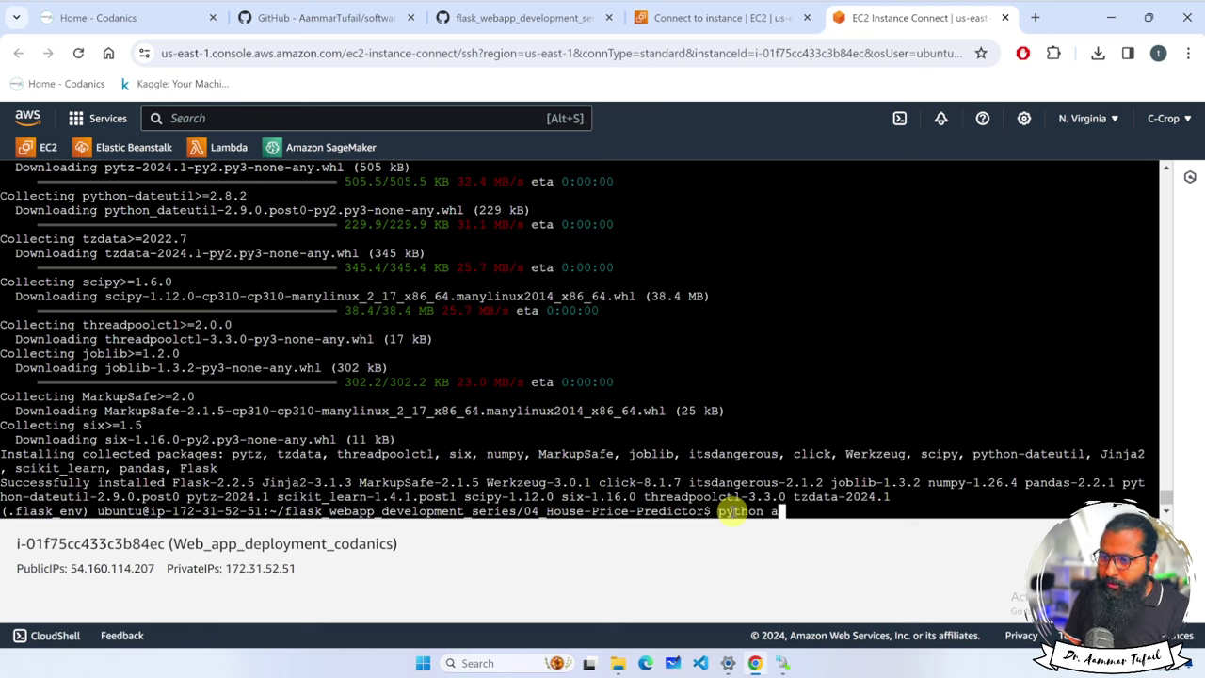
{"action": "key", "text": "Return"}
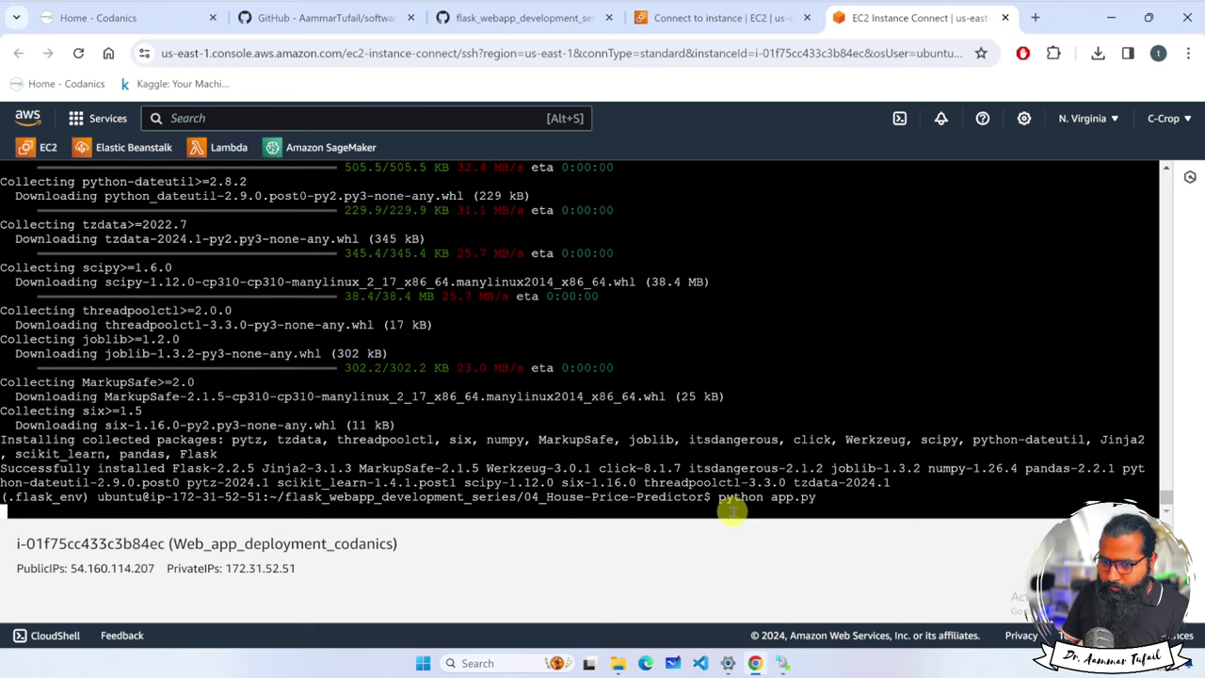
{"action": "key", "text": "ctrl+plus"}
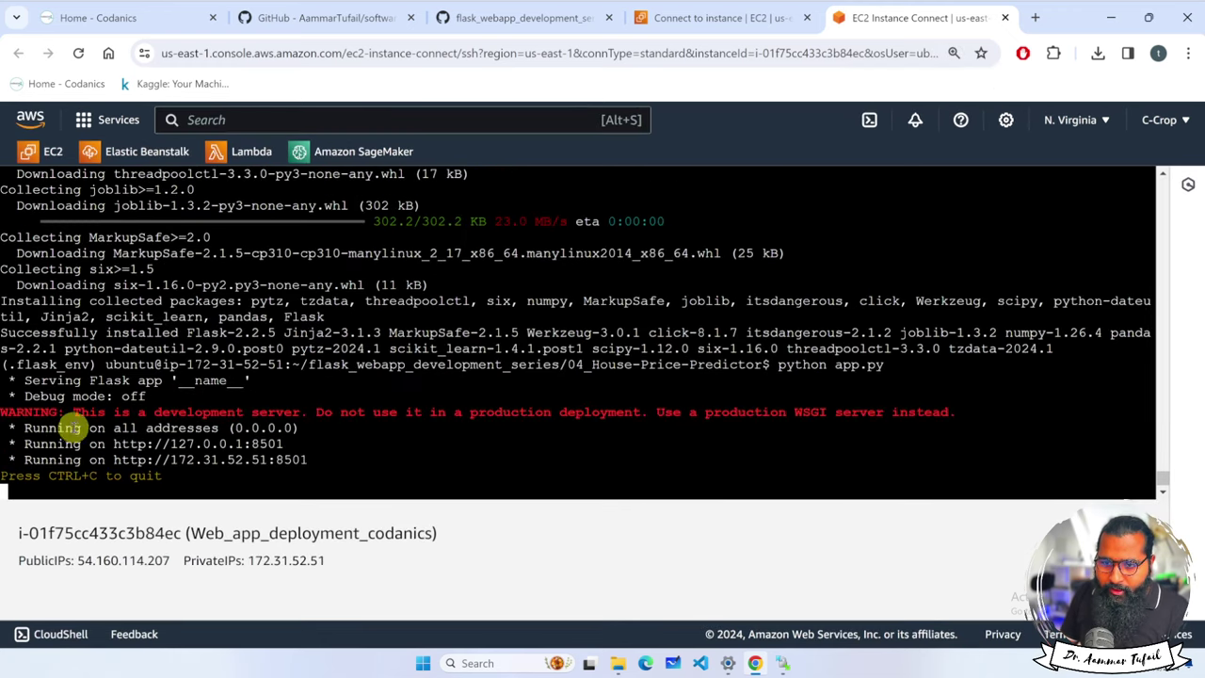
{"action": "left_click_drag", "start_coordinate": [75, 411], "coordinate": [960, 411]}
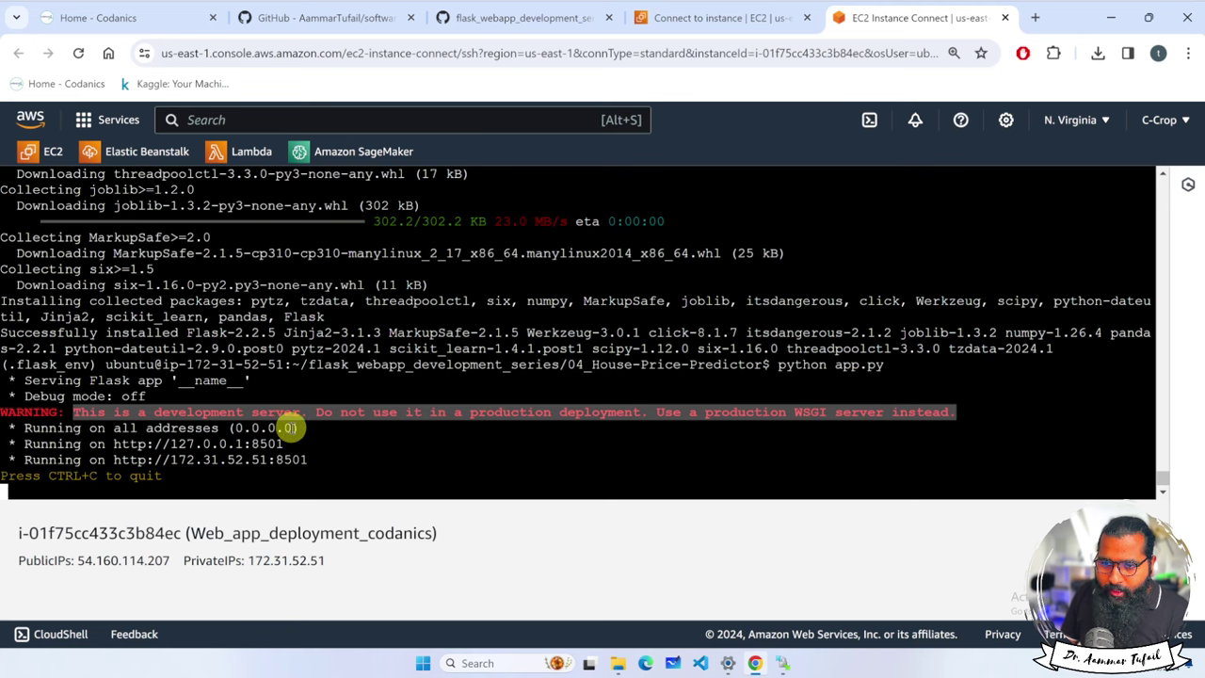
{"action": "left_click_drag", "start_coordinate": [284, 444], "coordinate": [247, 446]}
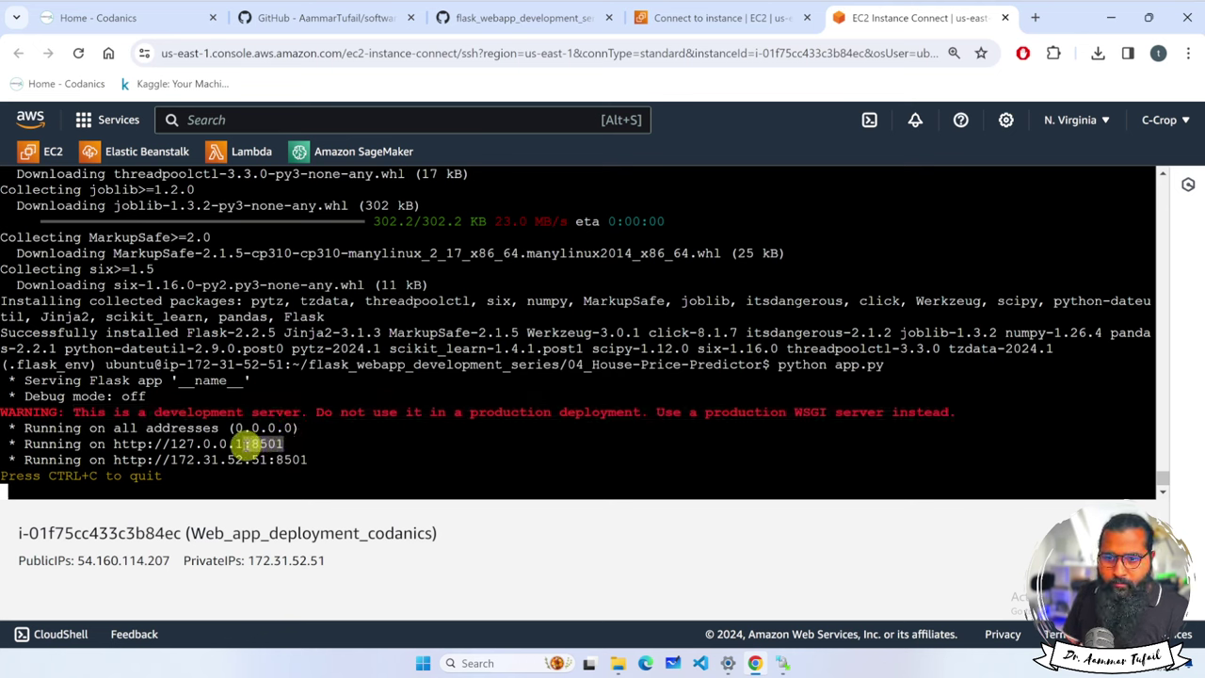
{"action": "left_click_drag", "start_coordinate": [247, 446], "coordinate": [243, 444]}
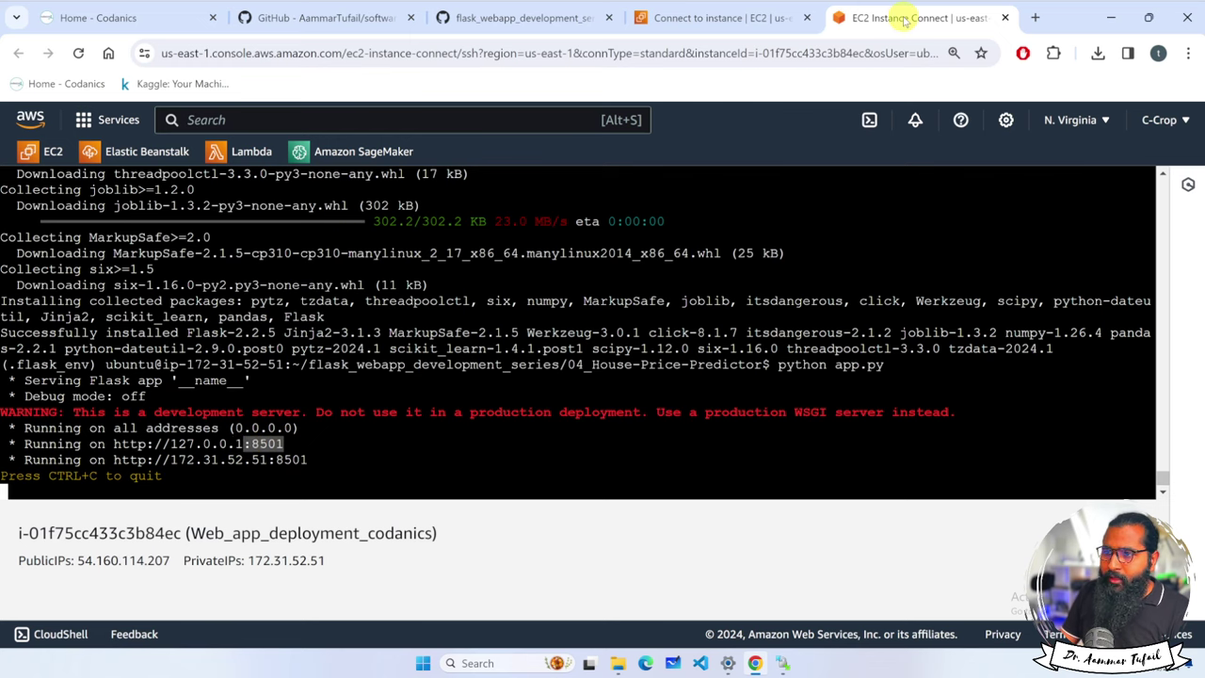
Step: Copy the instance's public IP address from the Connect to instance page
{"action": "left_click", "coordinate": [731, 19]}
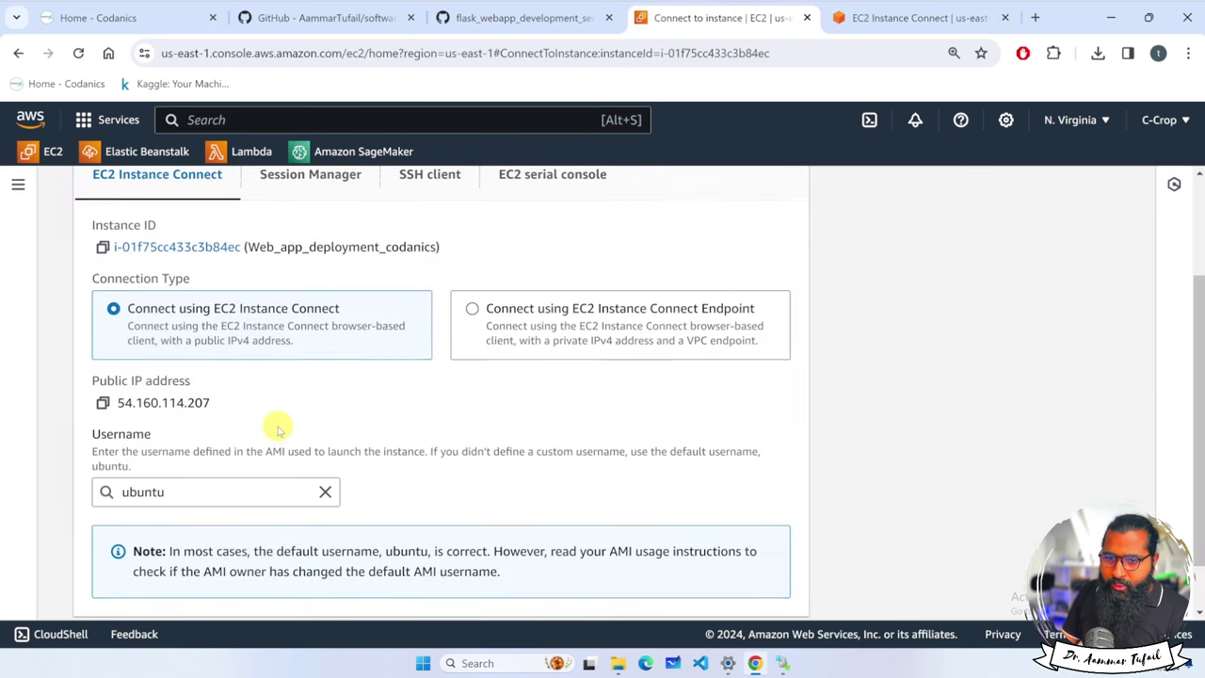
{"action": "scroll", "coordinate": [278, 428], "scroll_direction": "up", "scroll_amount": 1}
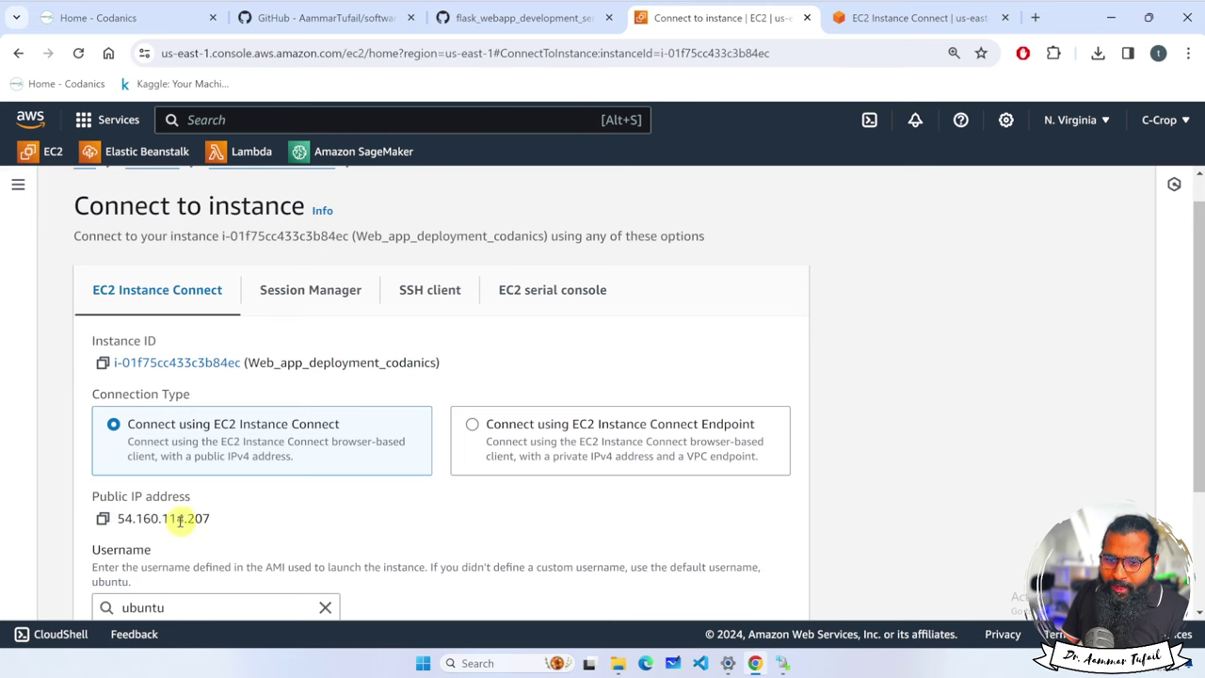
{"action": "left_click_drag", "start_coordinate": [211, 519], "coordinate": [122, 521]}
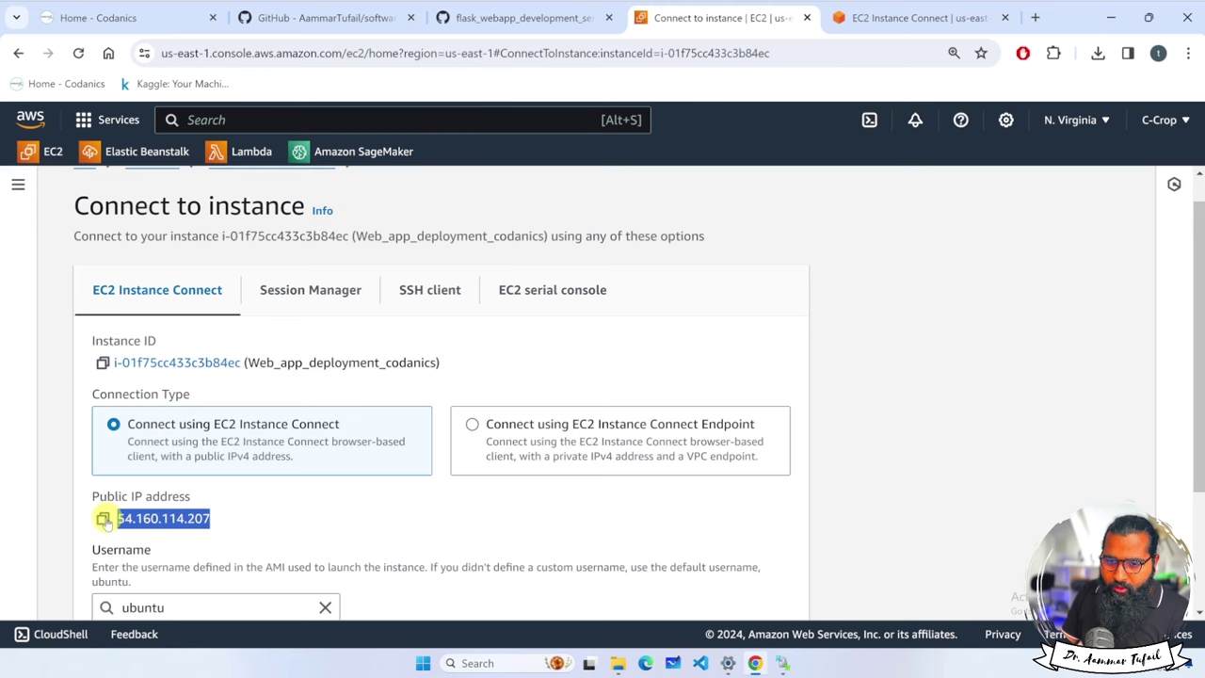
{"action": "left_click", "coordinate": [104, 518]}
Step: Try to open 54.160.114.207 in a new browser tab and reload the page
{"action": "left_click", "coordinate": [1035, 17]}
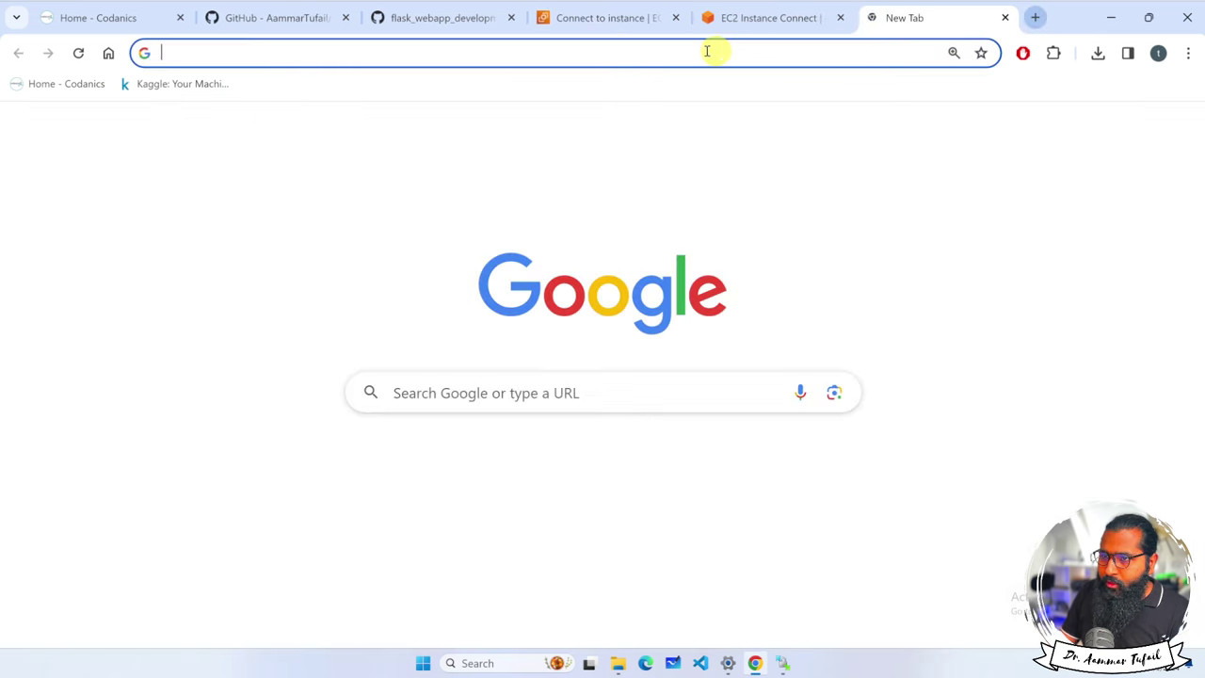
{"action": "key", "text": "ctrl+v"}
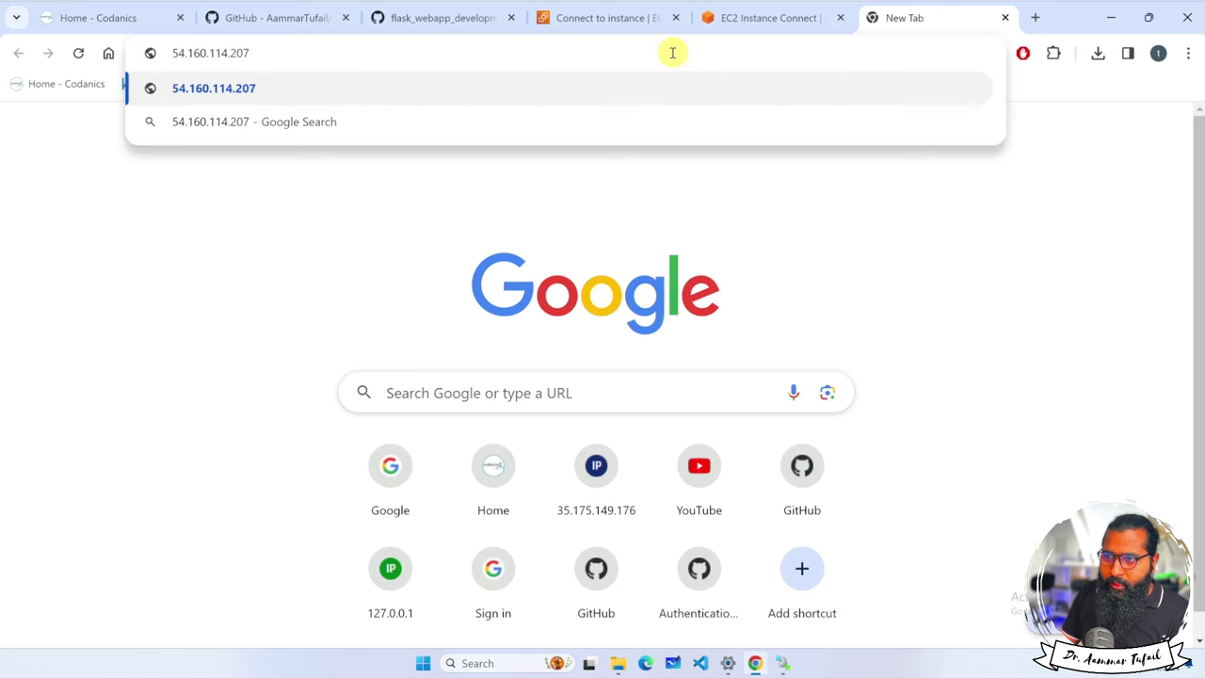
{"action": "key", "text": "Return"}
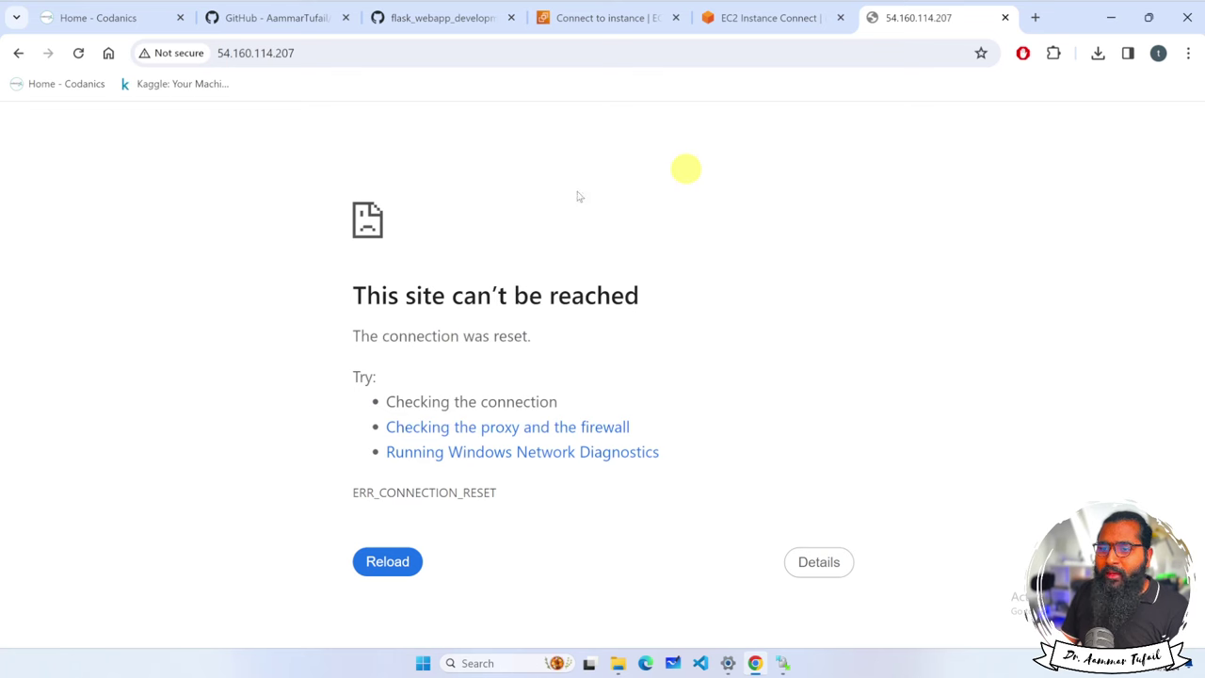
{"action": "key", "text": "F5"}
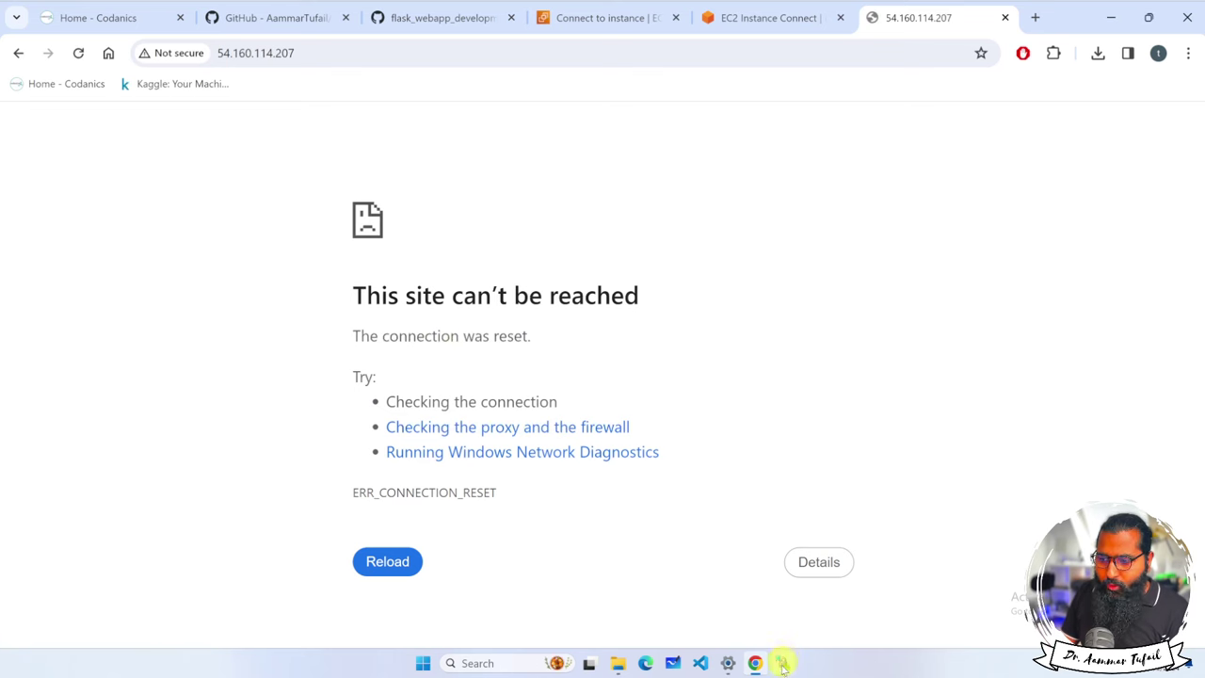
Step: Check the Flask server's port in the EC2 Instance Connect terminal and open 54.160.114.207:8501 in the browser
{"action": "left_click", "coordinate": [753, 18]}
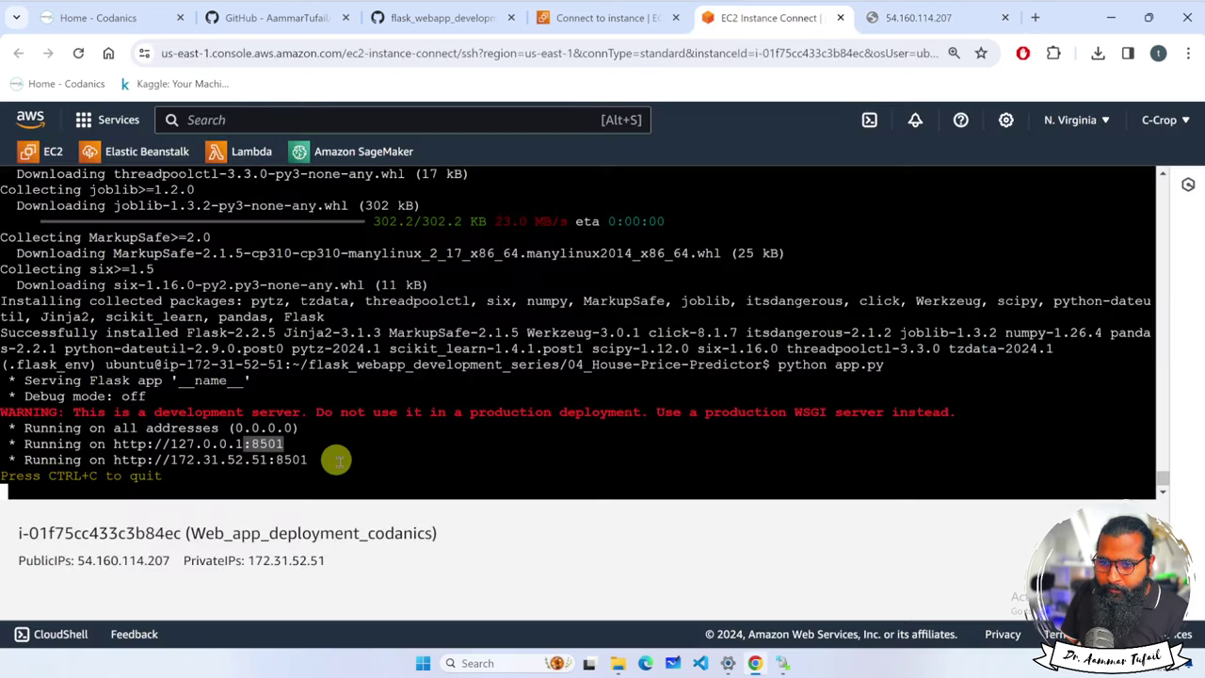
{"action": "left_click_drag", "start_coordinate": [280, 442], "coordinate": [252, 443]}
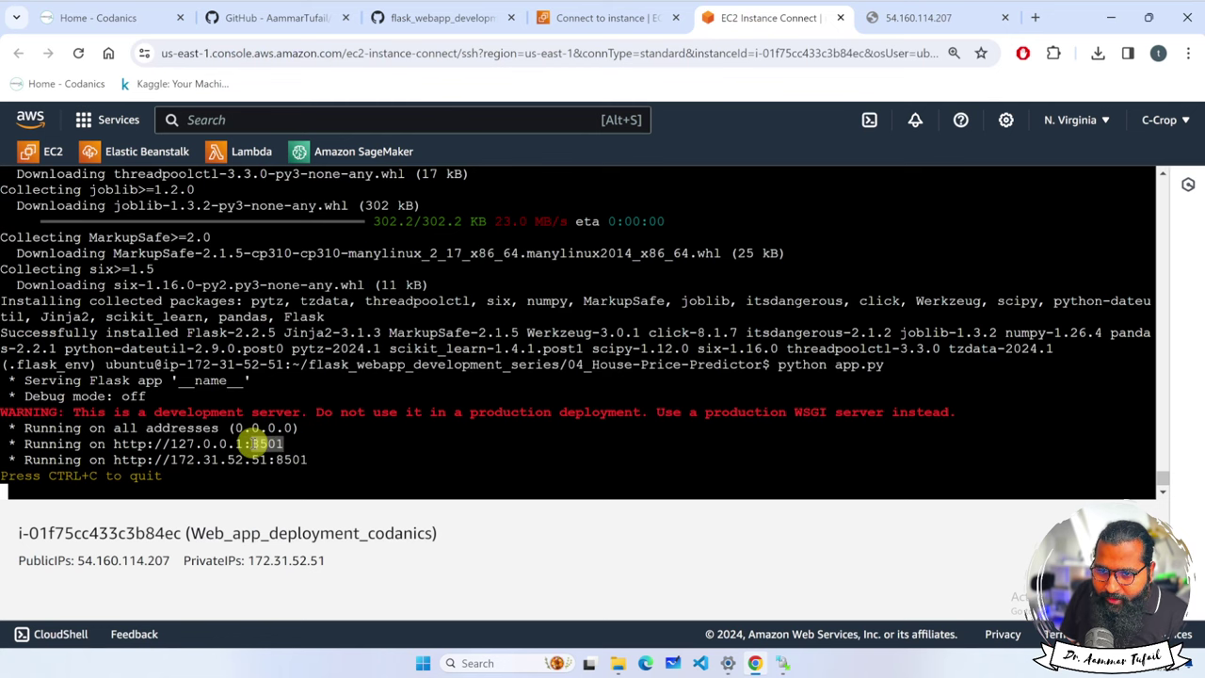
{"action": "left_click", "coordinate": [907, 17]}
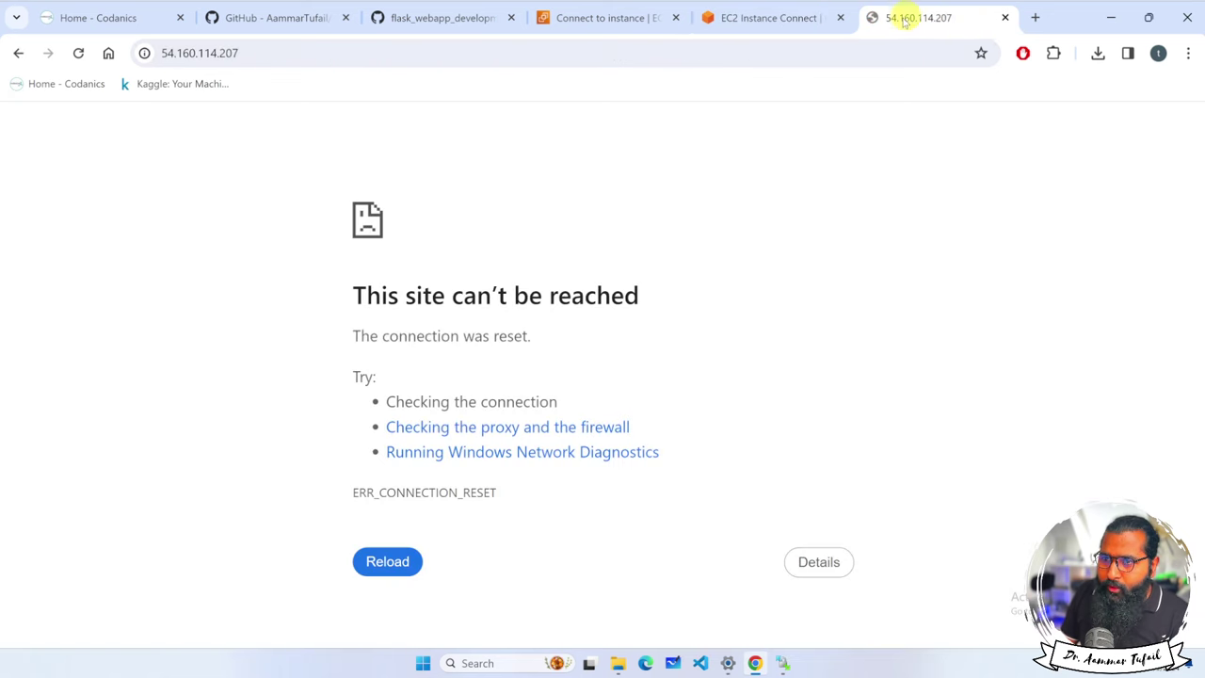
{"action": "left_click", "coordinate": [601, 48]}
{"action": "left_click", "coordinate": [600, 48]}
{"action": "type", "text": ":"}
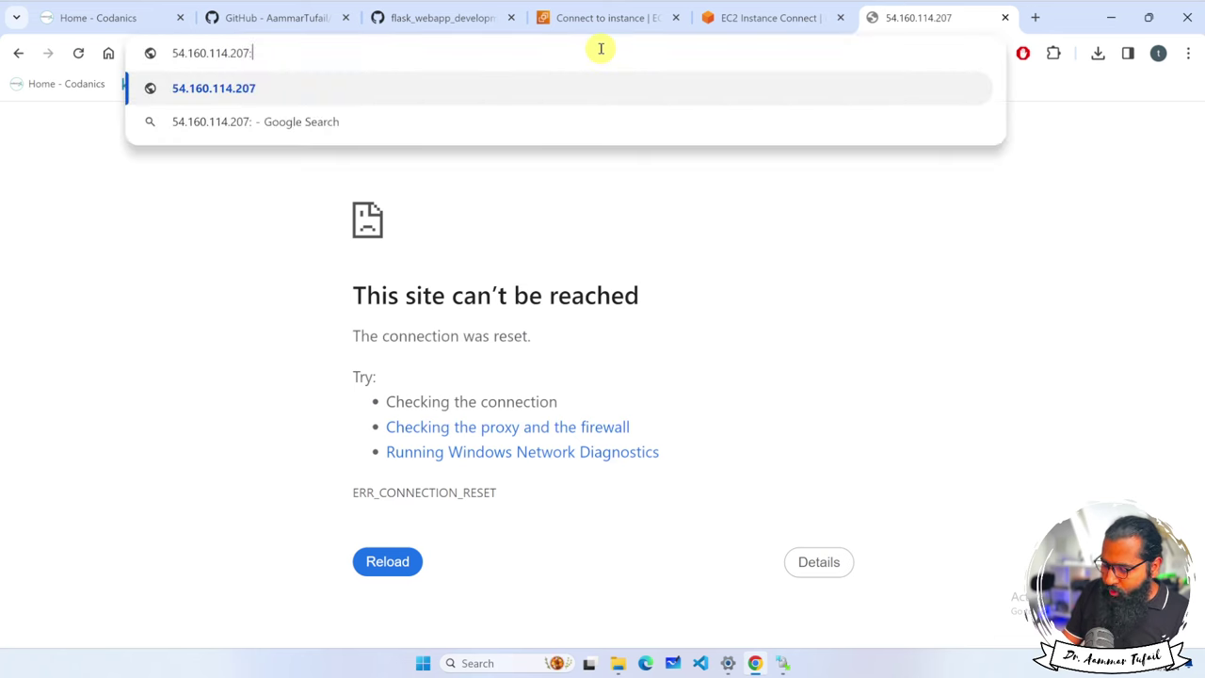
{"action": "type", "text": "8501"}
{"action": "key", "text": "Return"}
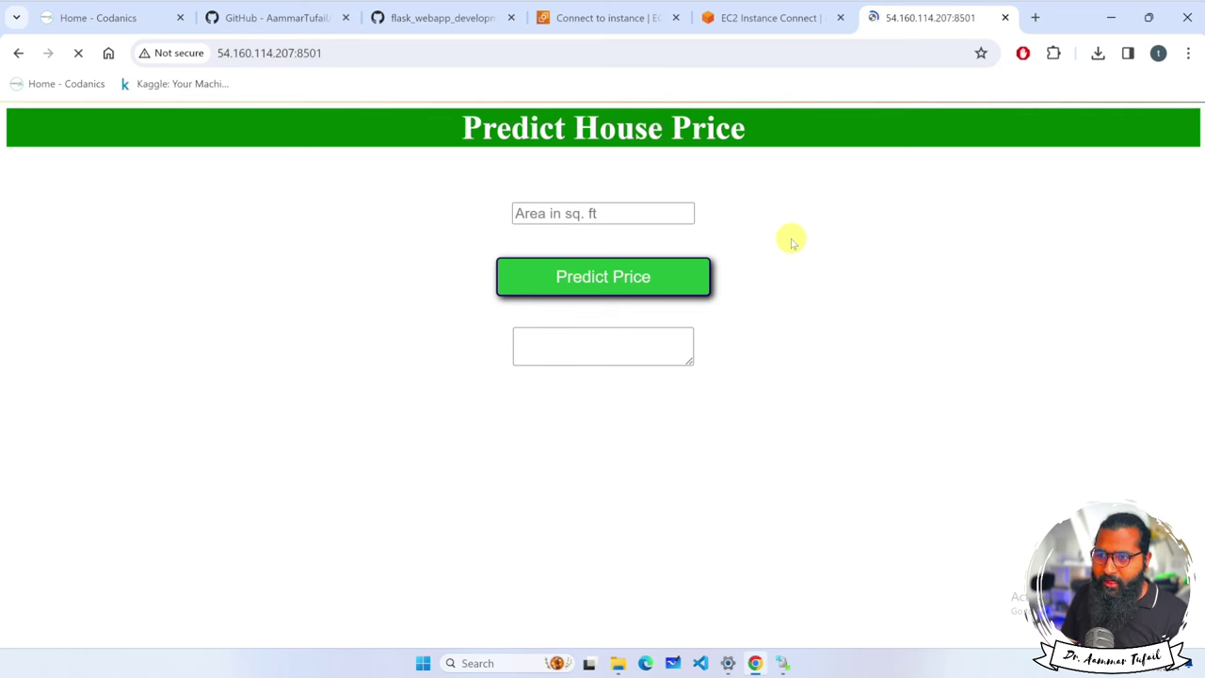
Step: Copy the app's address, 54.160.114.207:8501, and load it in a new incognito window
{"action": "left_click", "coordinate": [350, 53]}
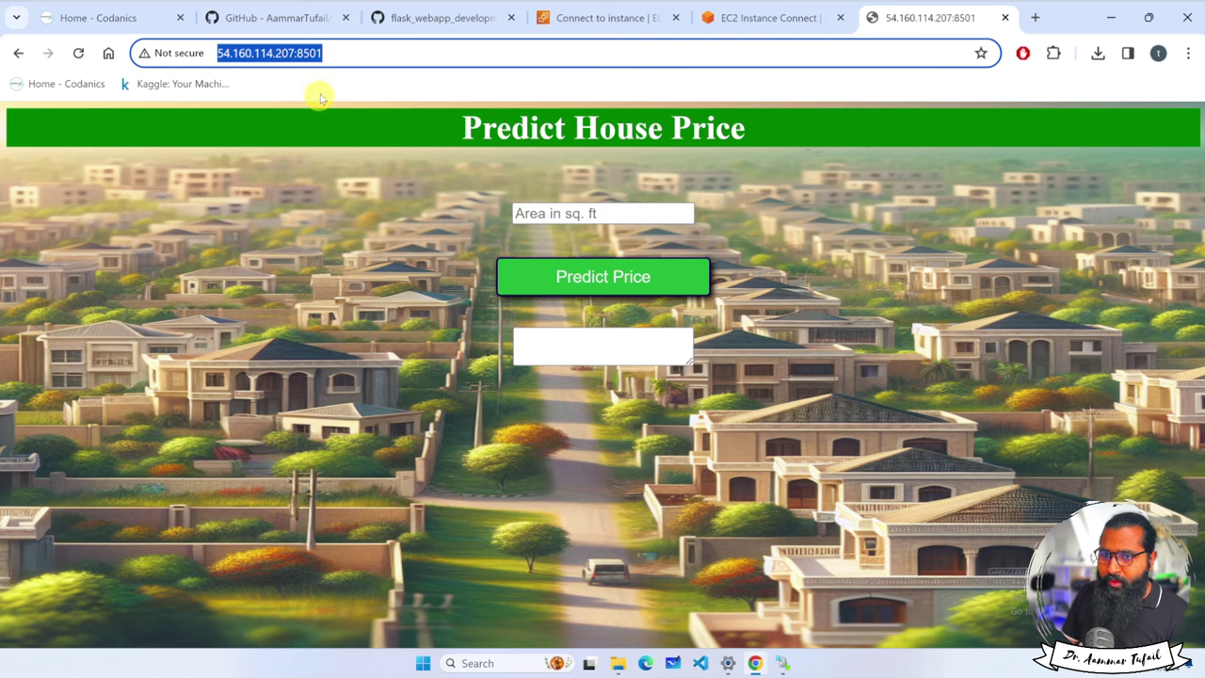
{"action": "triple_click", "coordinate": [331, 55]}
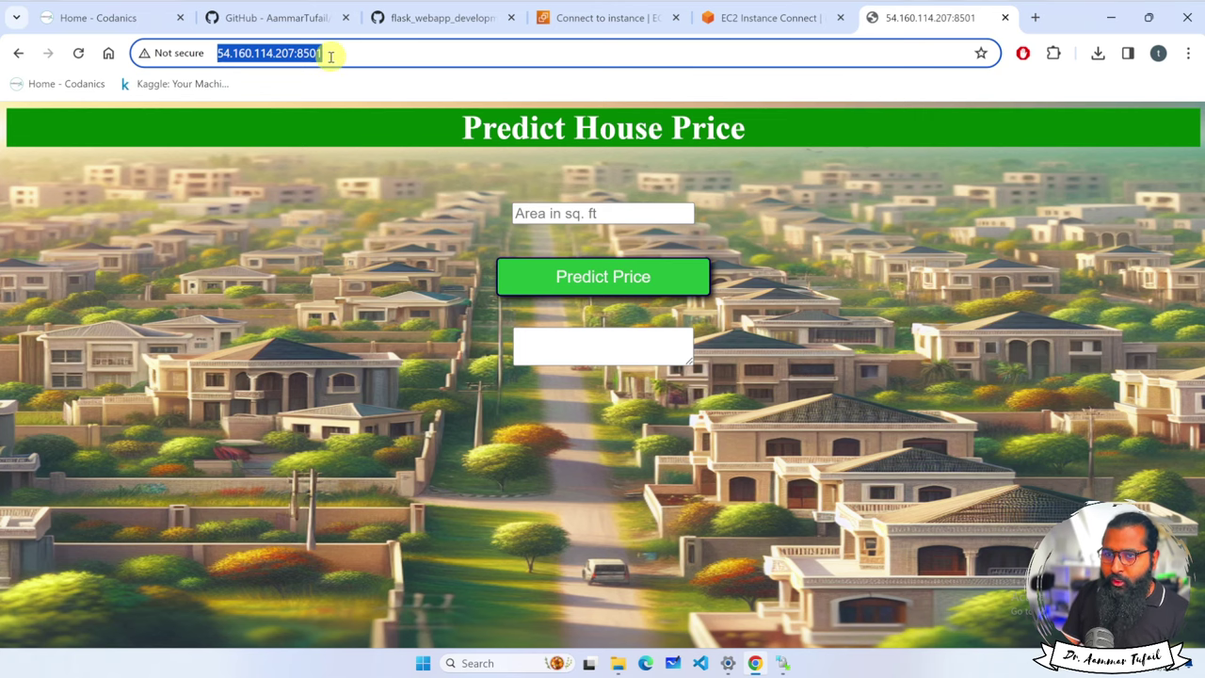
{"action": "key", "text": "ctrl+shift+n"}
{"action": "key", "text": "ctrl+v"}
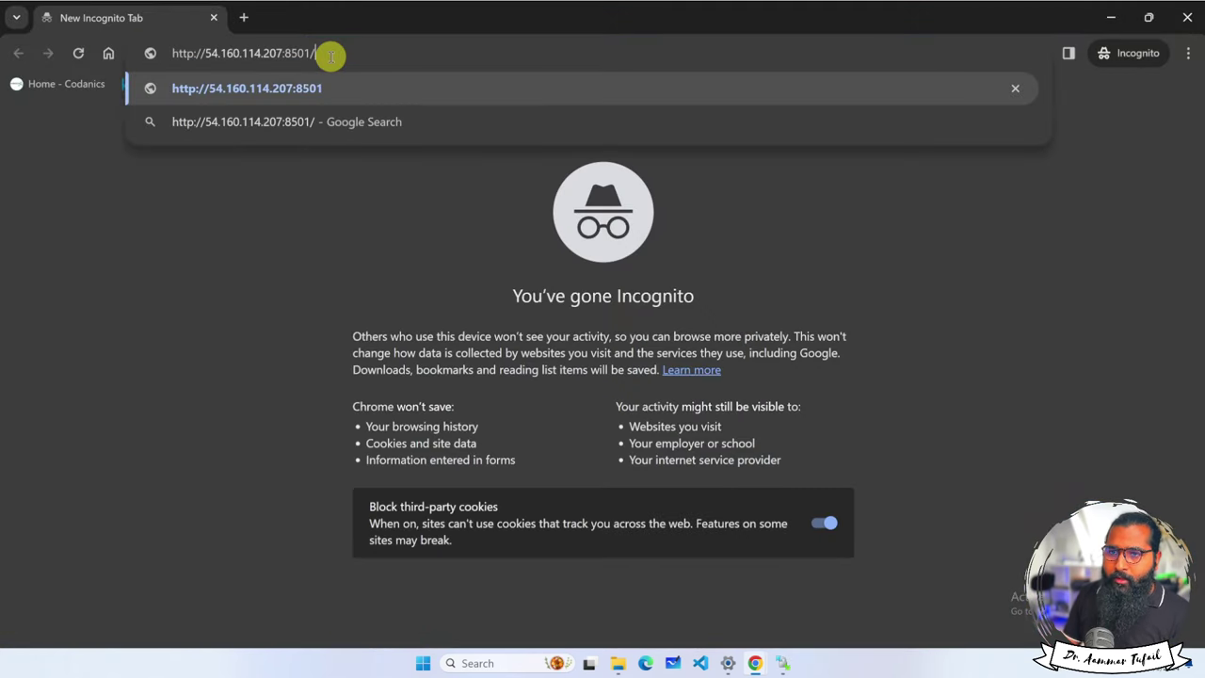
{"action": "key", "text": "Return"}
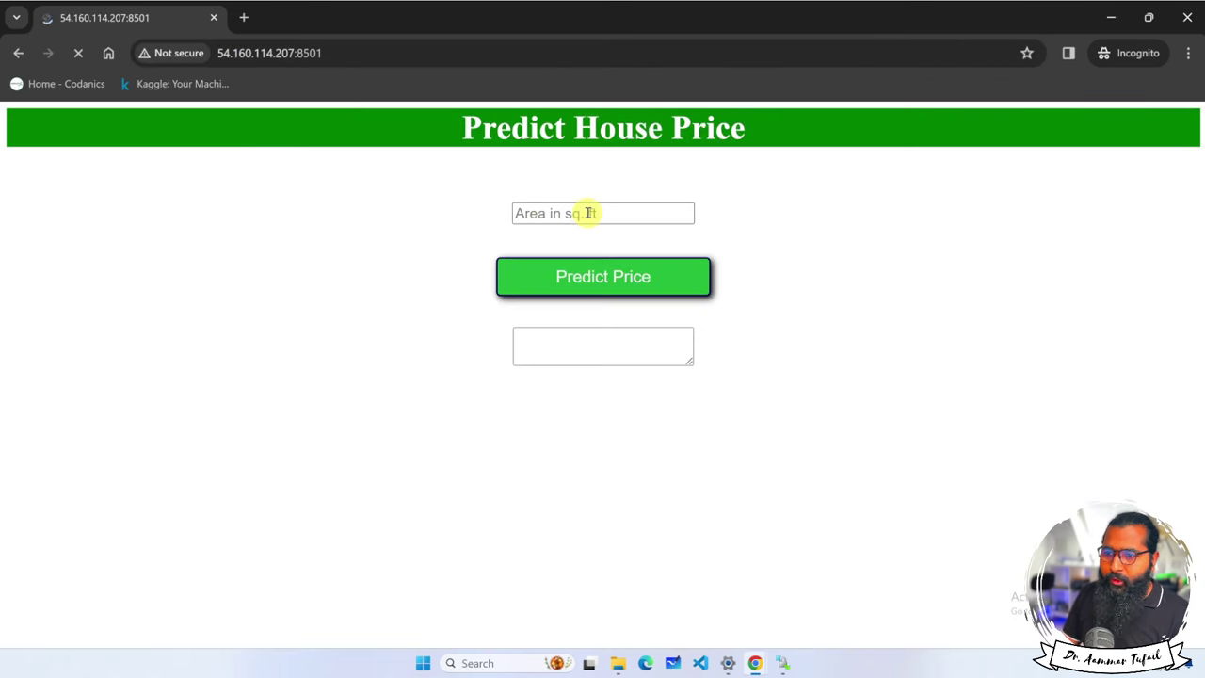
Step: Try to predict the price for an area of 15 sq. ft and close the incognito window
{"action": "left_click", "coordinate": [589, 213]}
{"action": "left_click", "coordinate": [653, 250]}
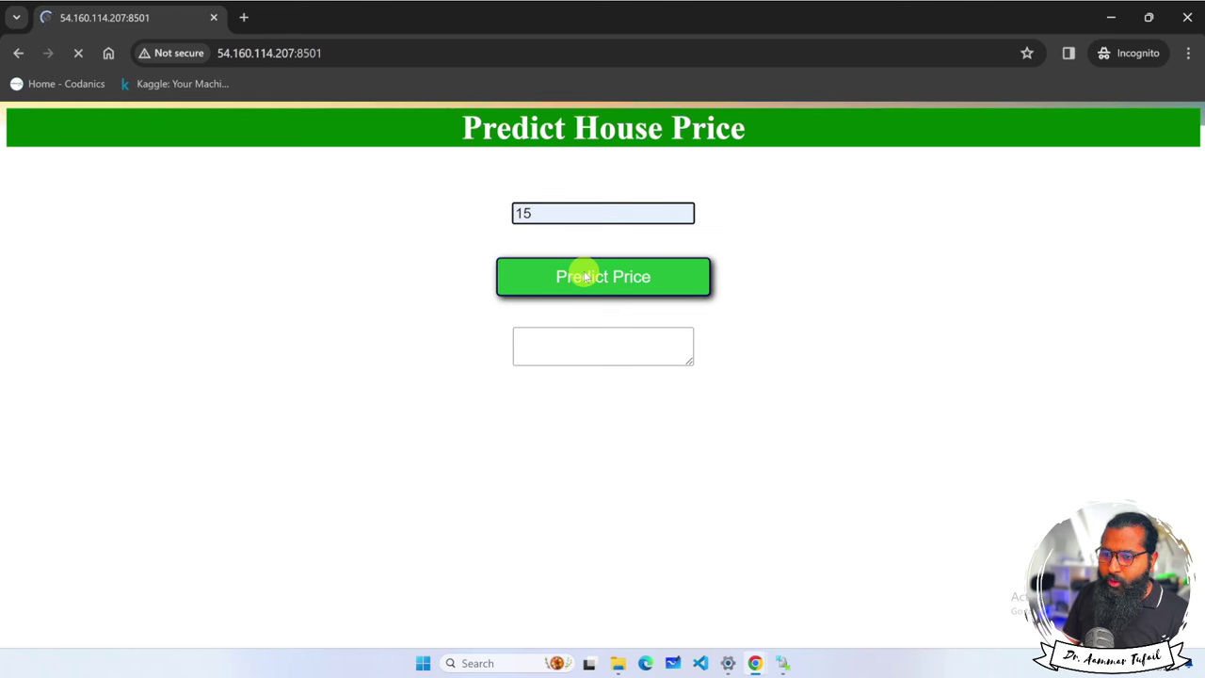
{"action": "left_click", "coordinate": [584, 276]}
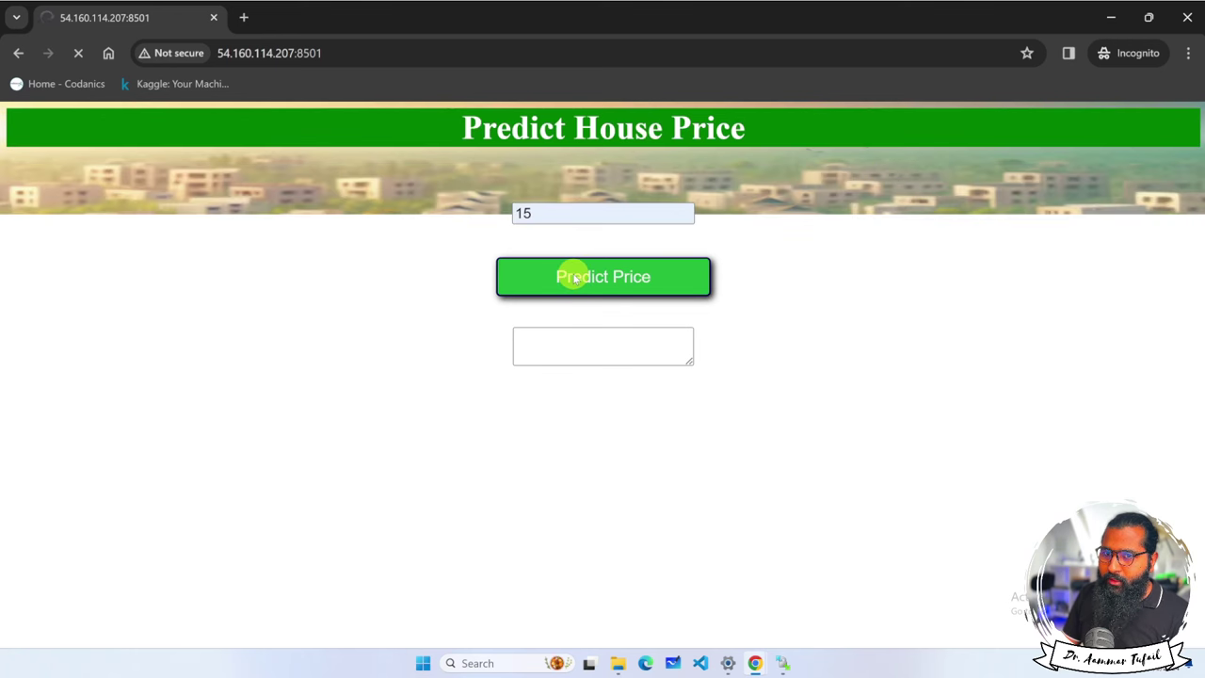
{"action": "left_click", "coordinate": [214, 17]}
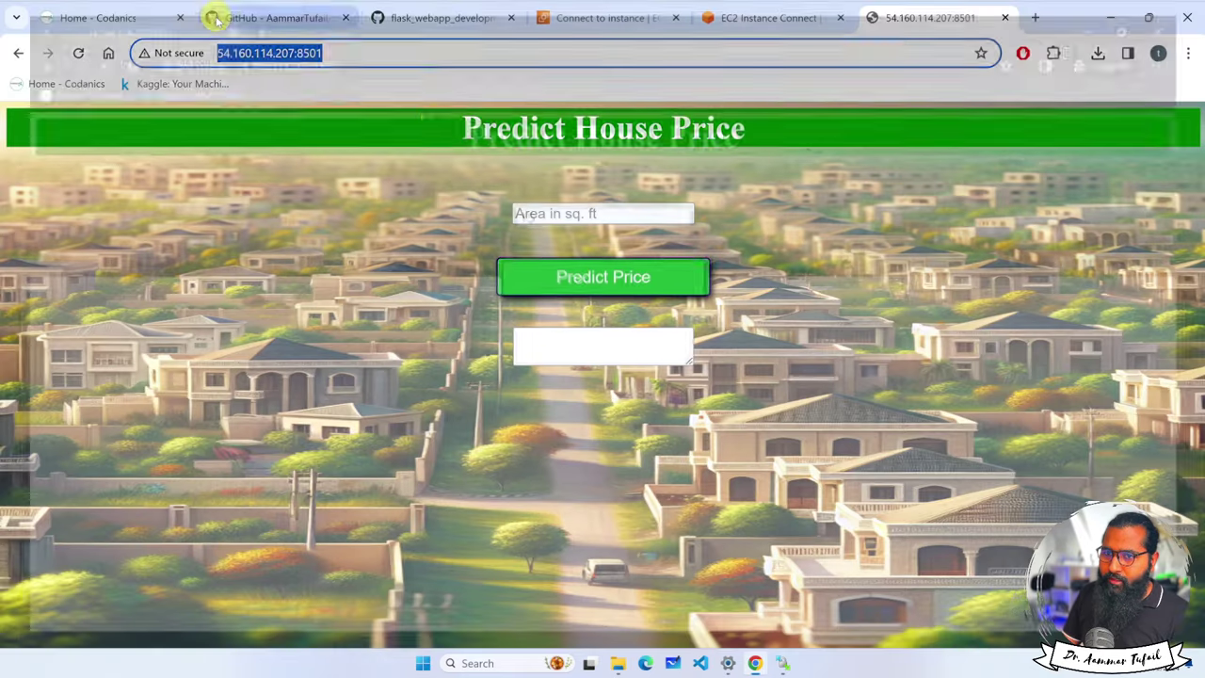
Step: Return to the EC2 Instance Connect terminal and review the Flask server's incoming request log
{"action": "left_click", "coordinate": [594, 51]}
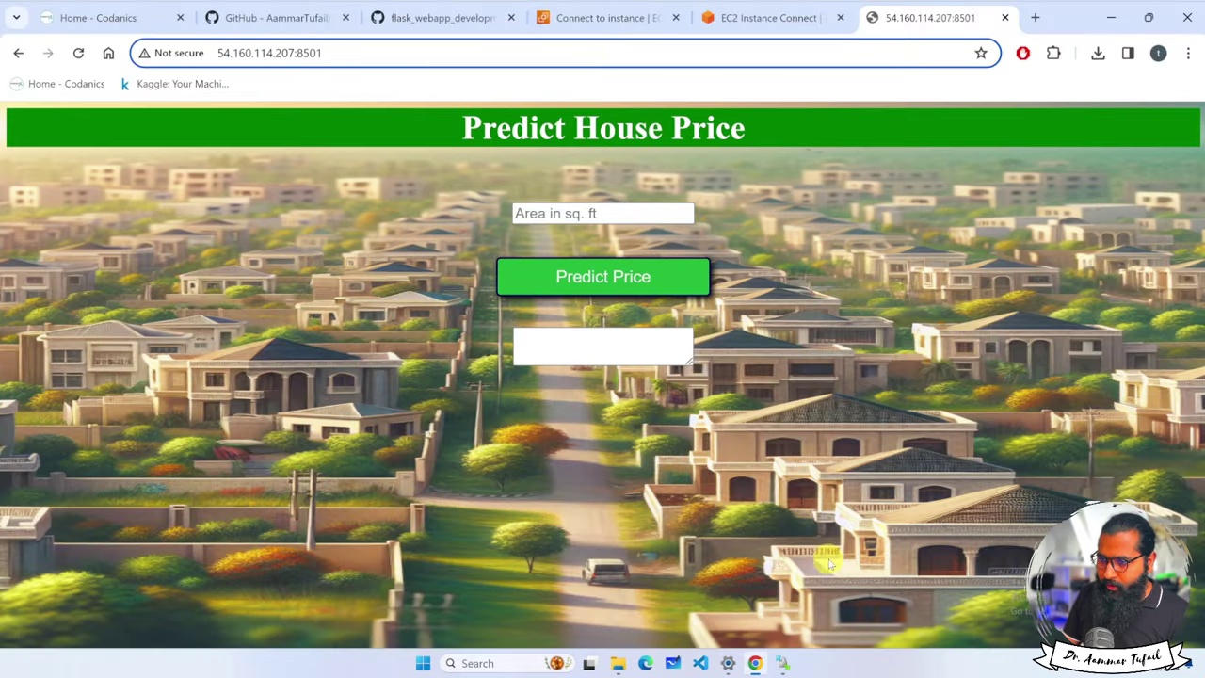
{"action": "left_click", "coordinate": [772, 18]}
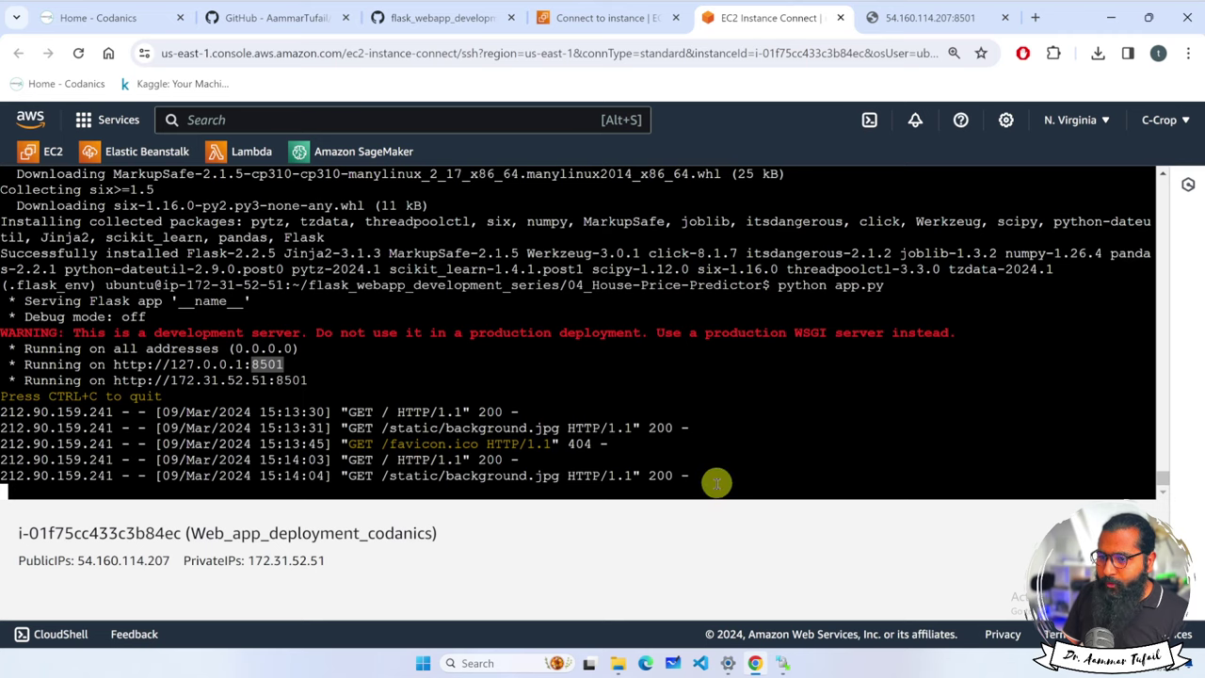
{"action": "left_click", "coordinate": [716, 483]}
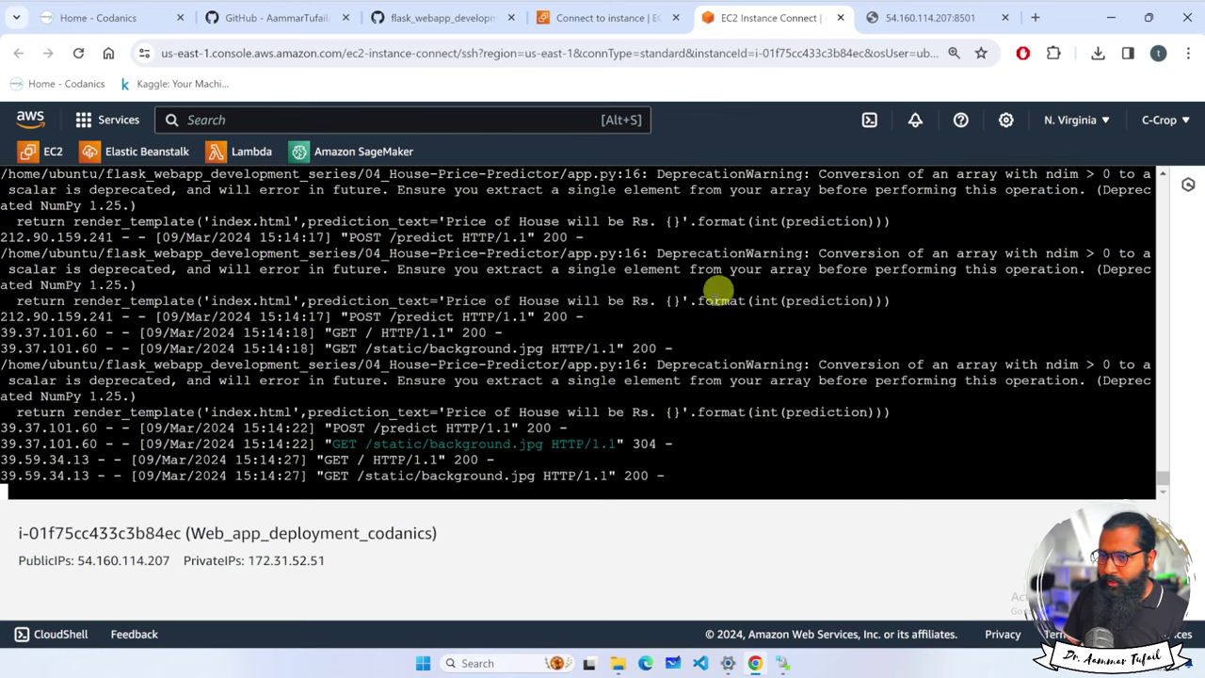
Step: Predict the house price for an area of 6200 sq. ft in the deployed web app
{"action": "left_click", "coordinate": [913, 19]}
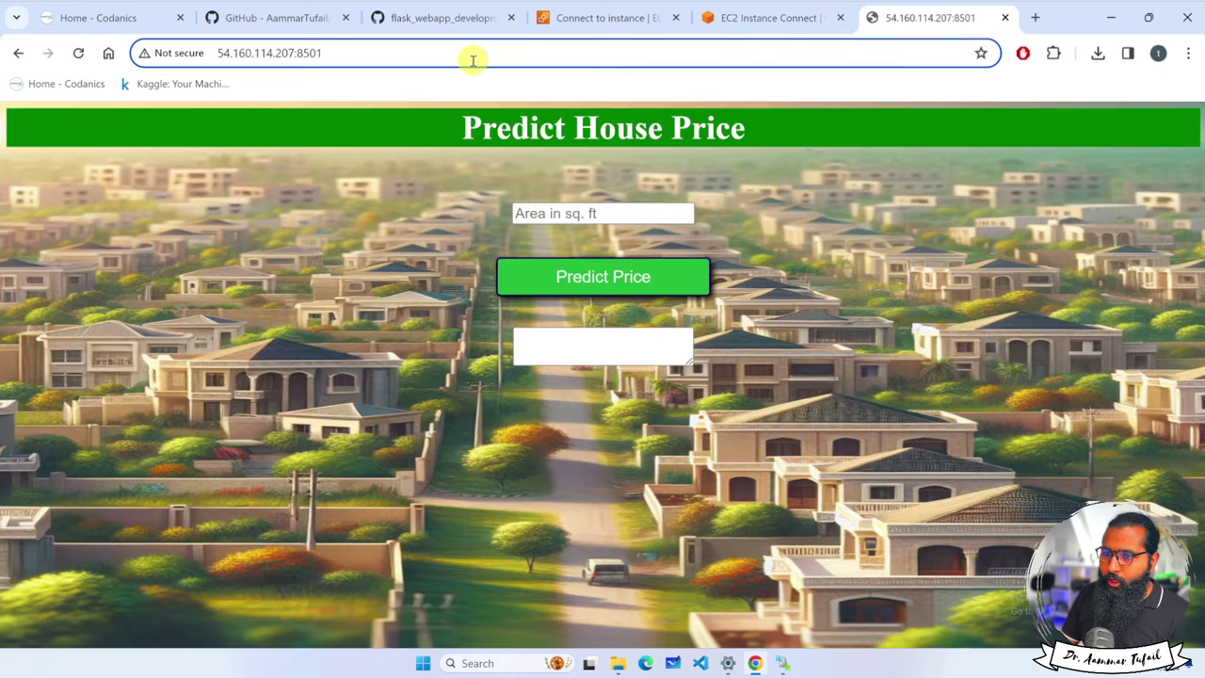
{"action": "left_click", "coordinate": [600, 214]}
{"action": "left_click", "coordinate": [603, 277]}
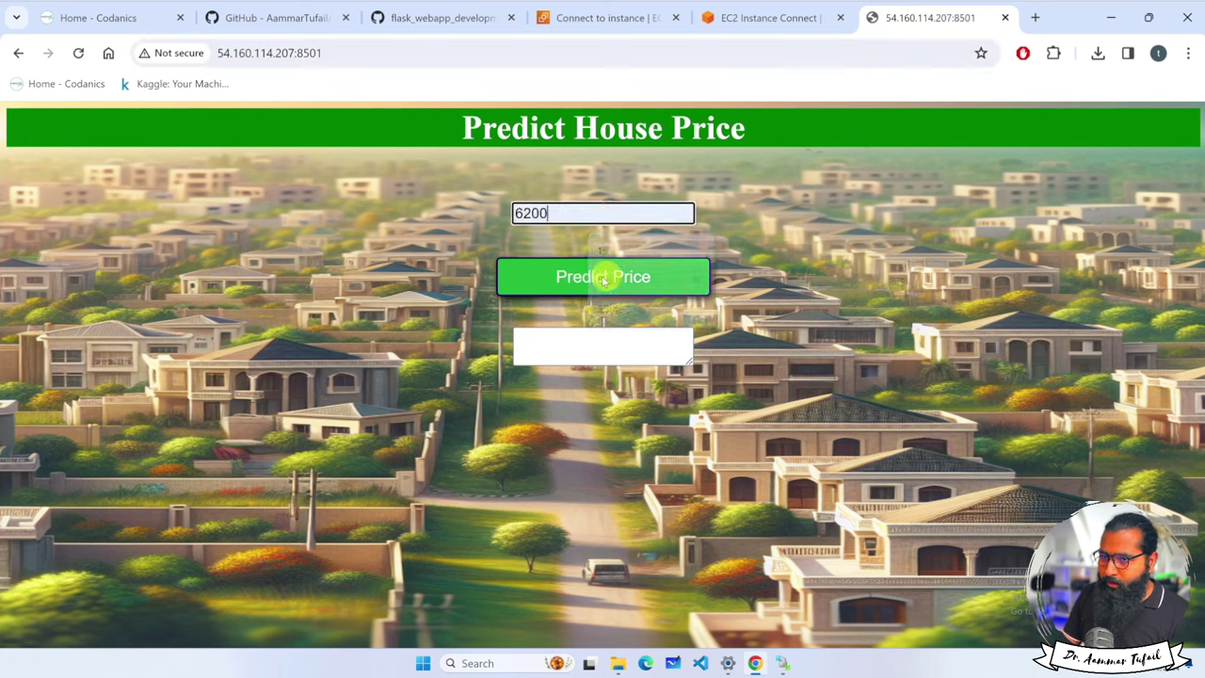
{"action": "left_click", "coordinate": [572, 277]}
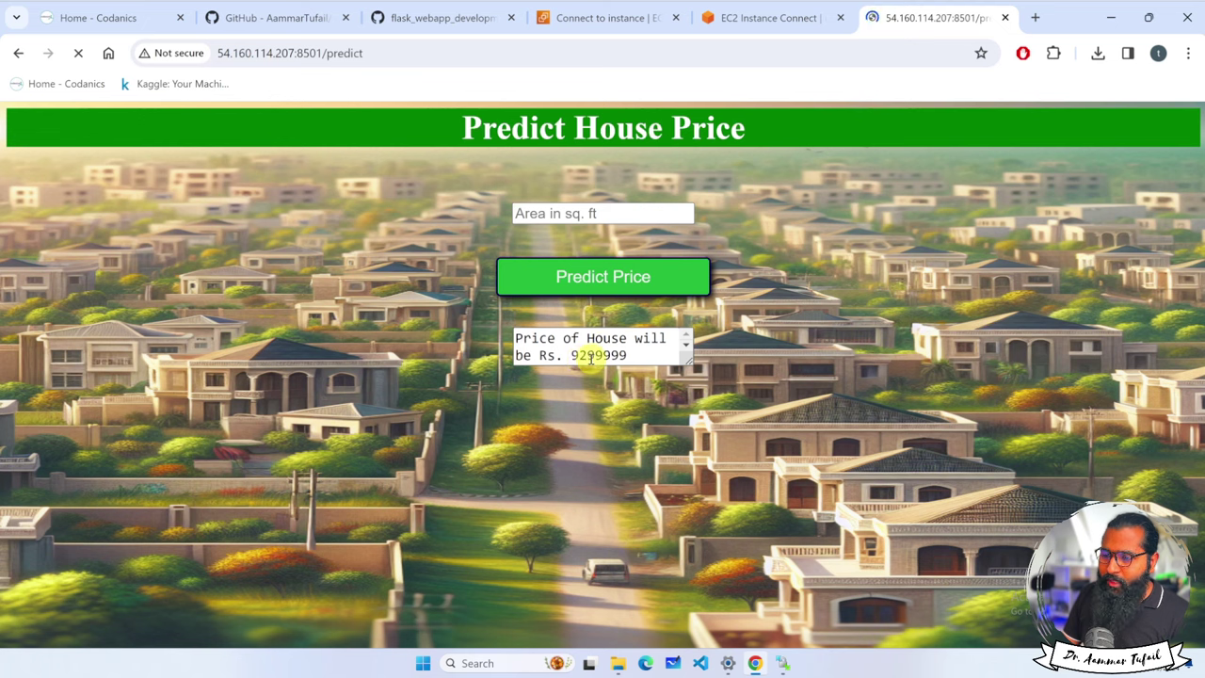
Step: Remove /predict from the page address, load the app's home page at 54.160.114.207:8501, and select its address
{"action": "left_click", "coordinate": [324, 52]}
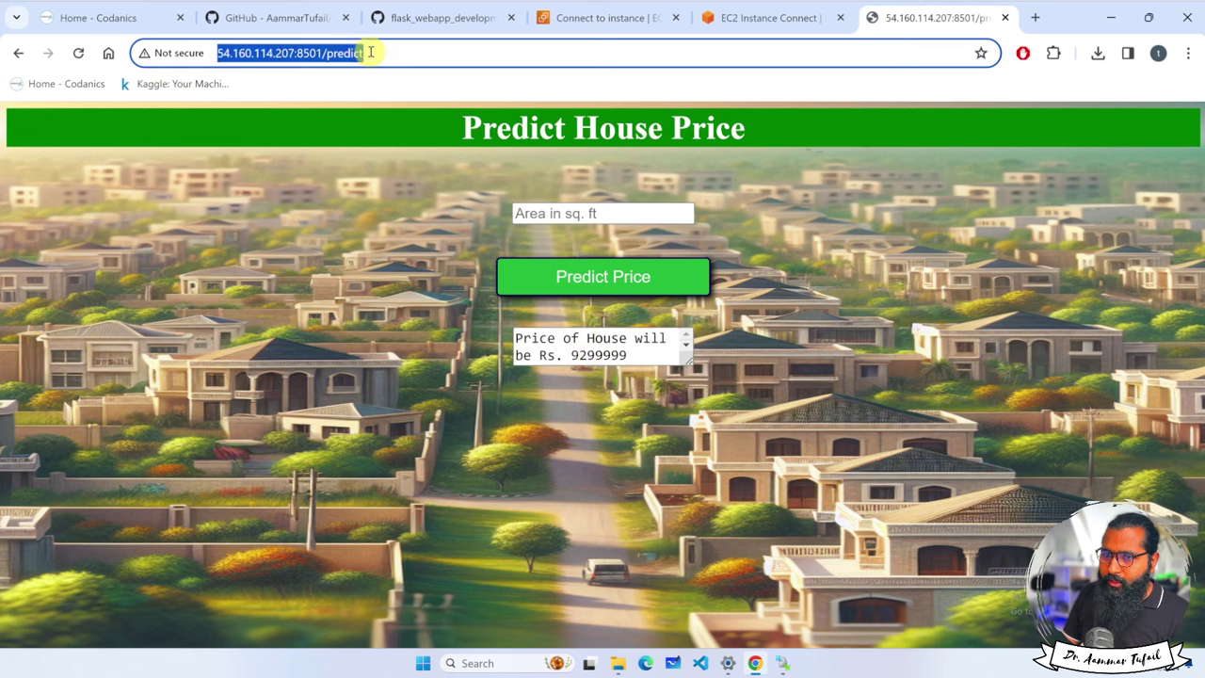
{"action": "left_click_drag", "start_coordinate": [371, 53], "coordinate": [324, 53]}
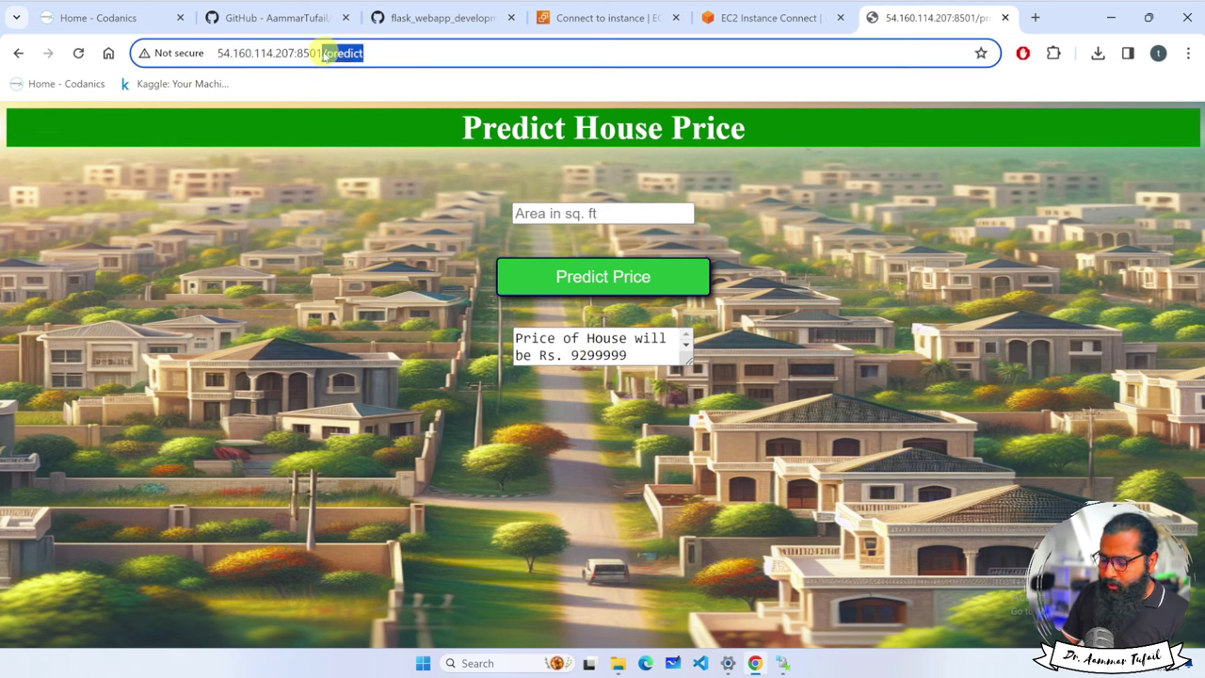
{"action": "key", "text": "BackSpace"}
{"action": "key", "text": "Return"}
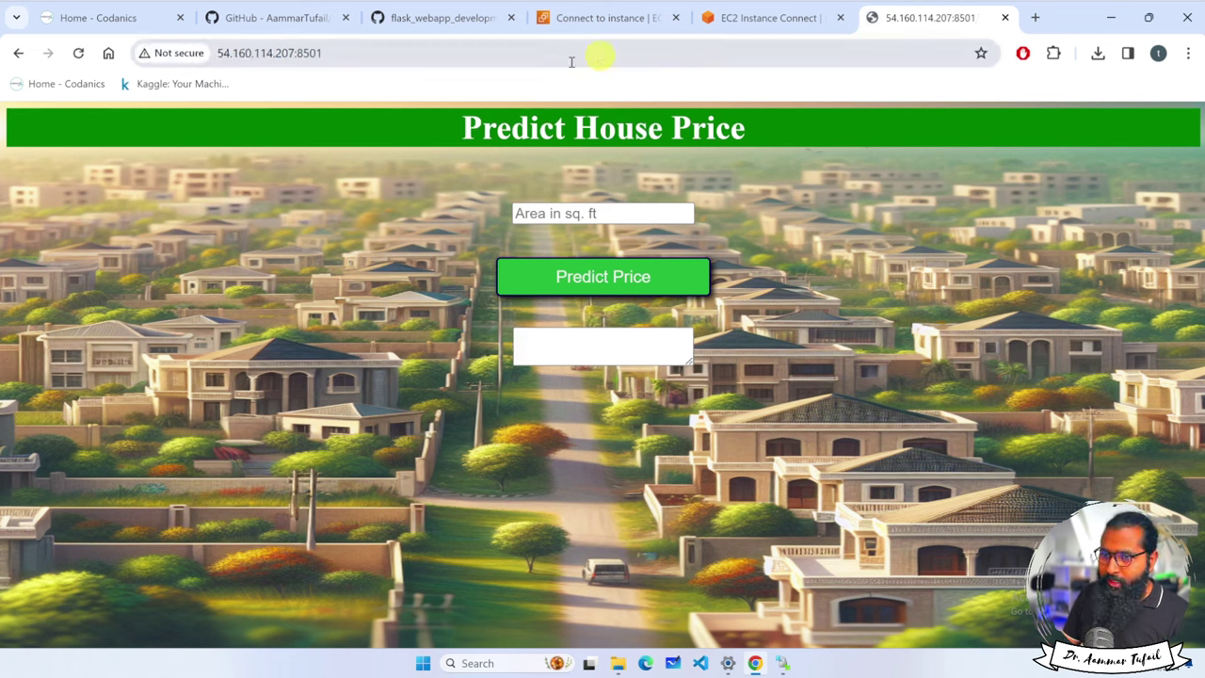
{"action": "left_click", "coordinate": [403, 51]}
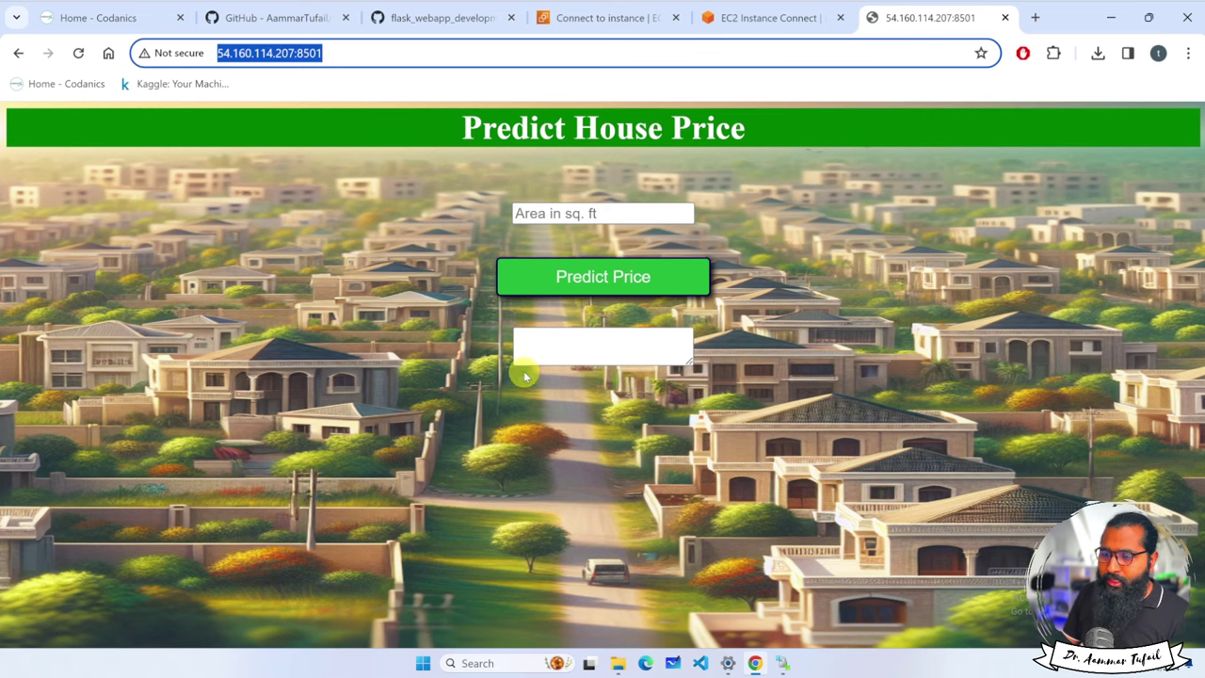
Step: Examine the latest /predict error traceback in the EC2 terminal, including the invalid input value it names
{"action": "left_click", "coordinate": [768, 18]}
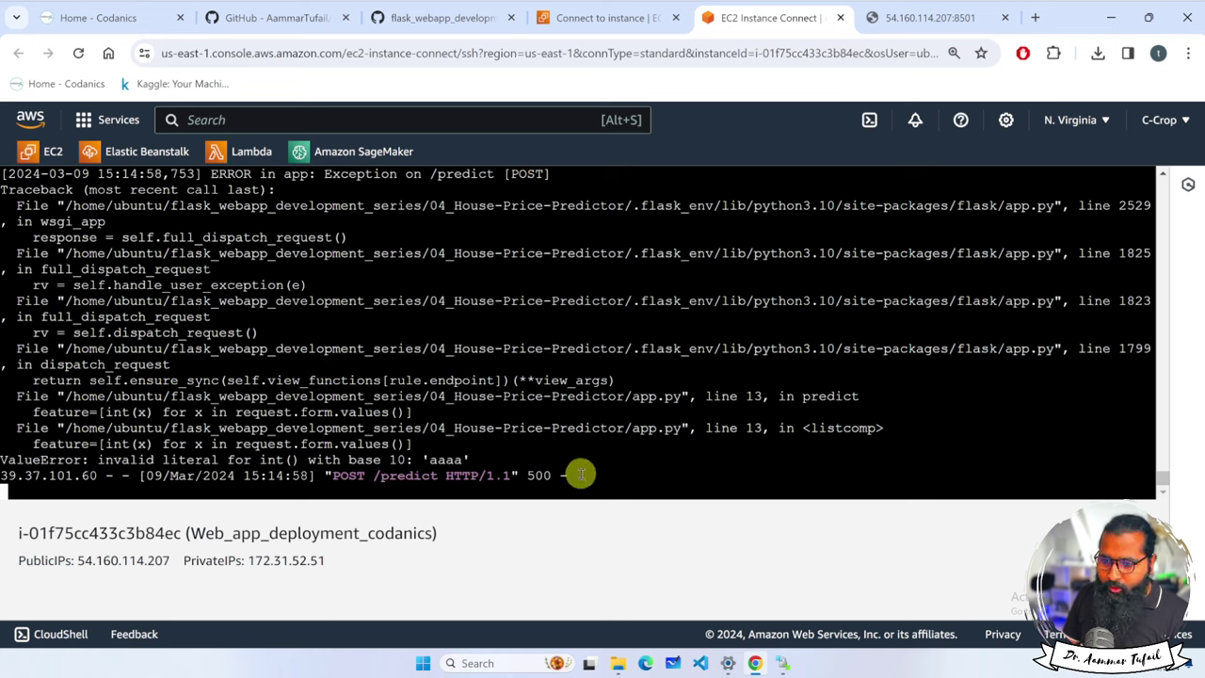
{"action": "double_click", "coordinate": [445, 459]}
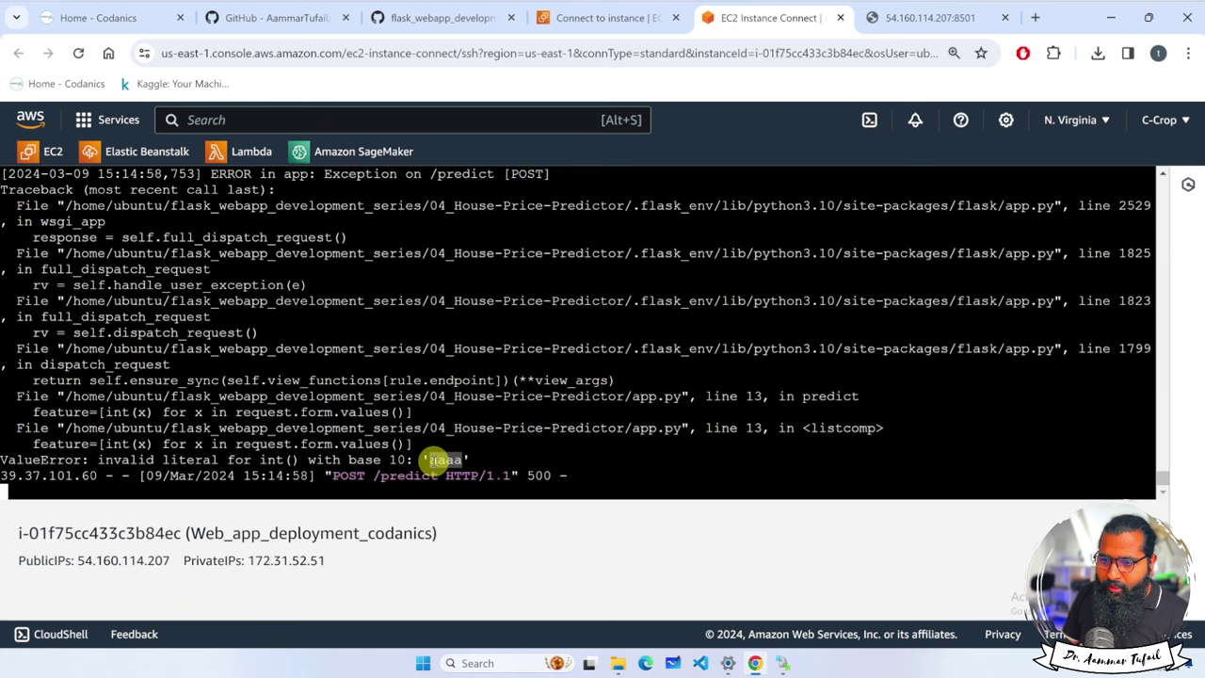
{"action": "left_click", "coordinate": [618, 480]}
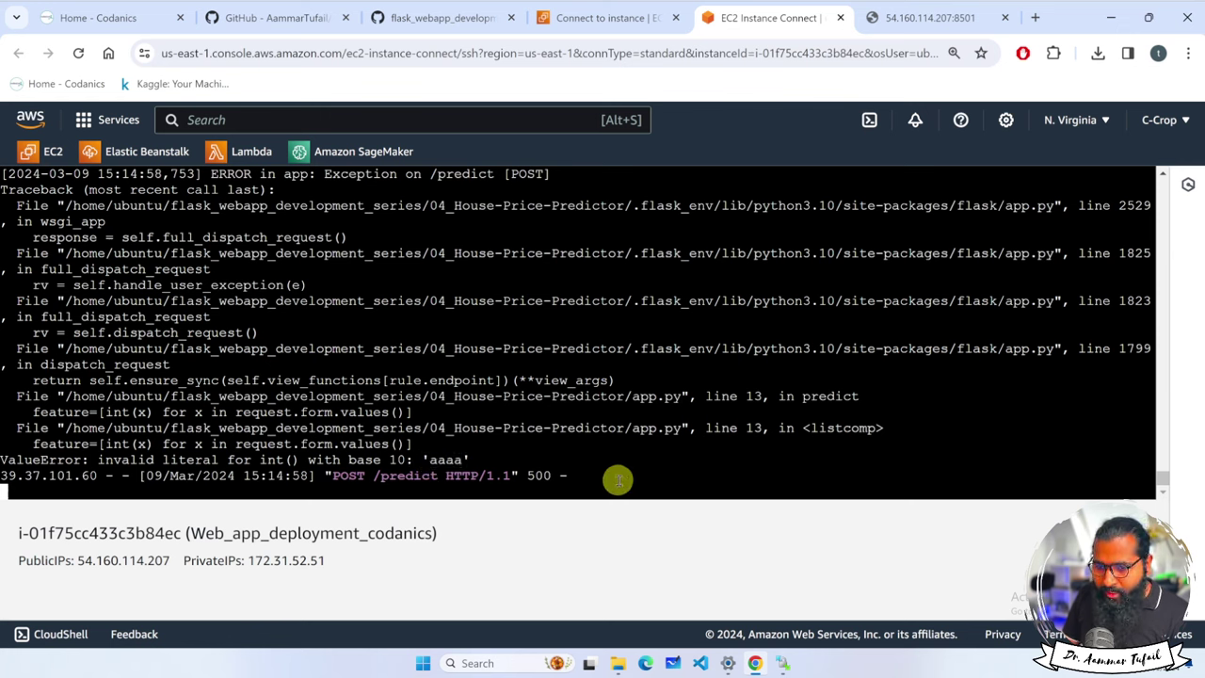
Step: Stop the running Flask server in the EC2 terminal and reload the app page to test its availability
{"action": "key", "text": "ctrl+c"}
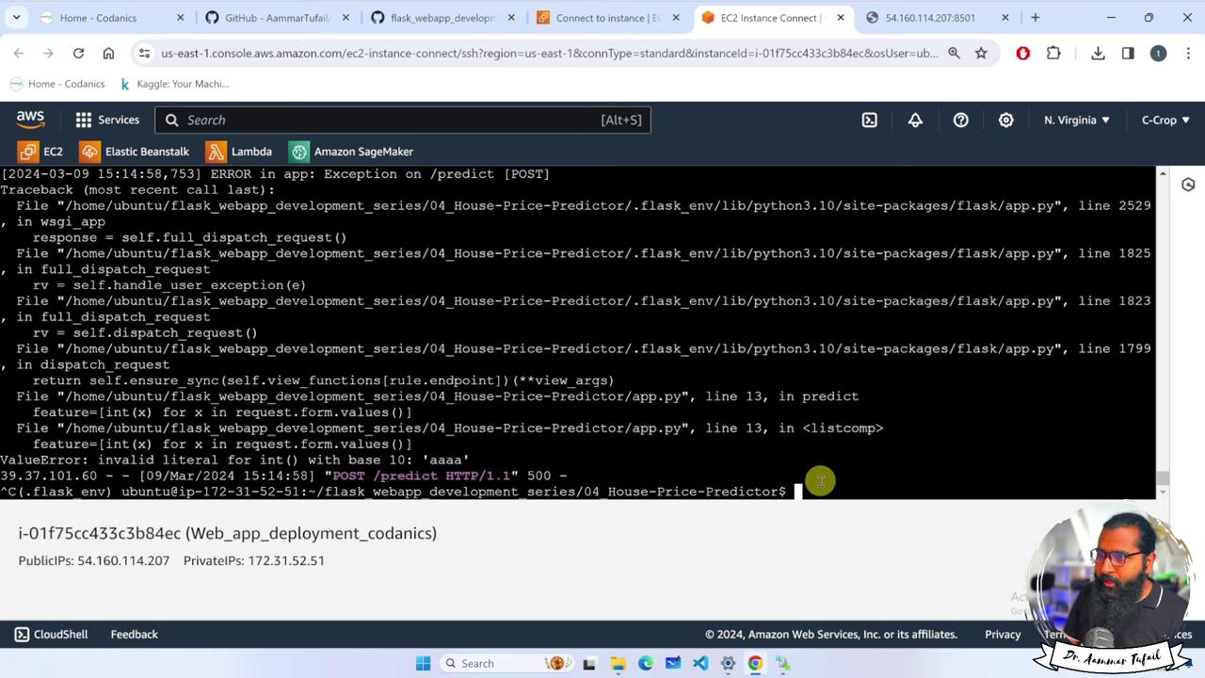
{"action": "left_click", "coordinate": [941, 17]}
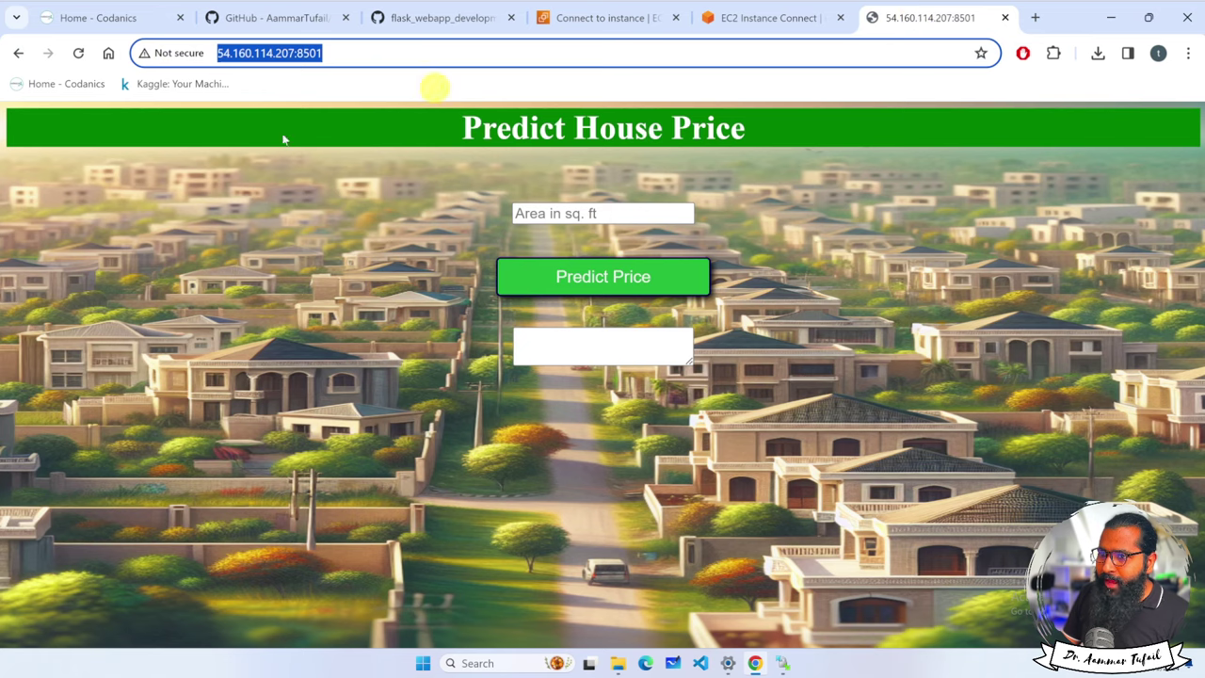
{"action": "left_click", "coordinate": [79, 54]}
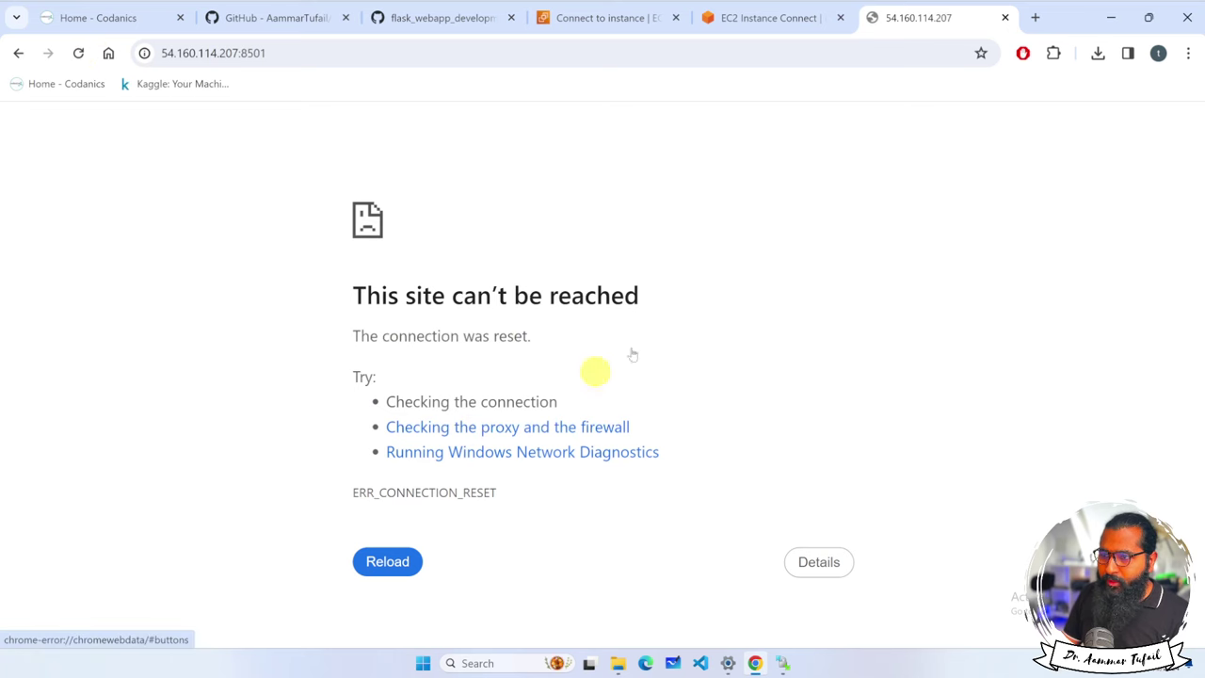
Step: Restart the Flask server with python app.py in the EC2 terminal and reload the app page
{"action": "left_click", "coordinate": [743, 21]}
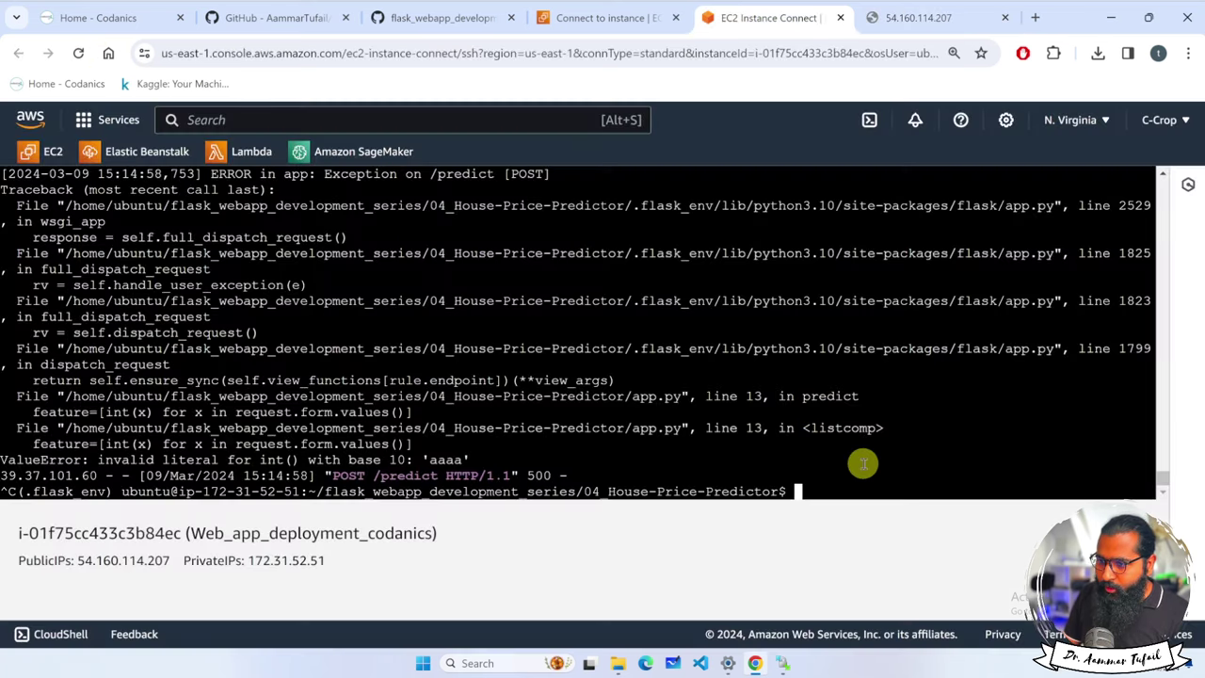
{"action": "key", "text": "Up"}
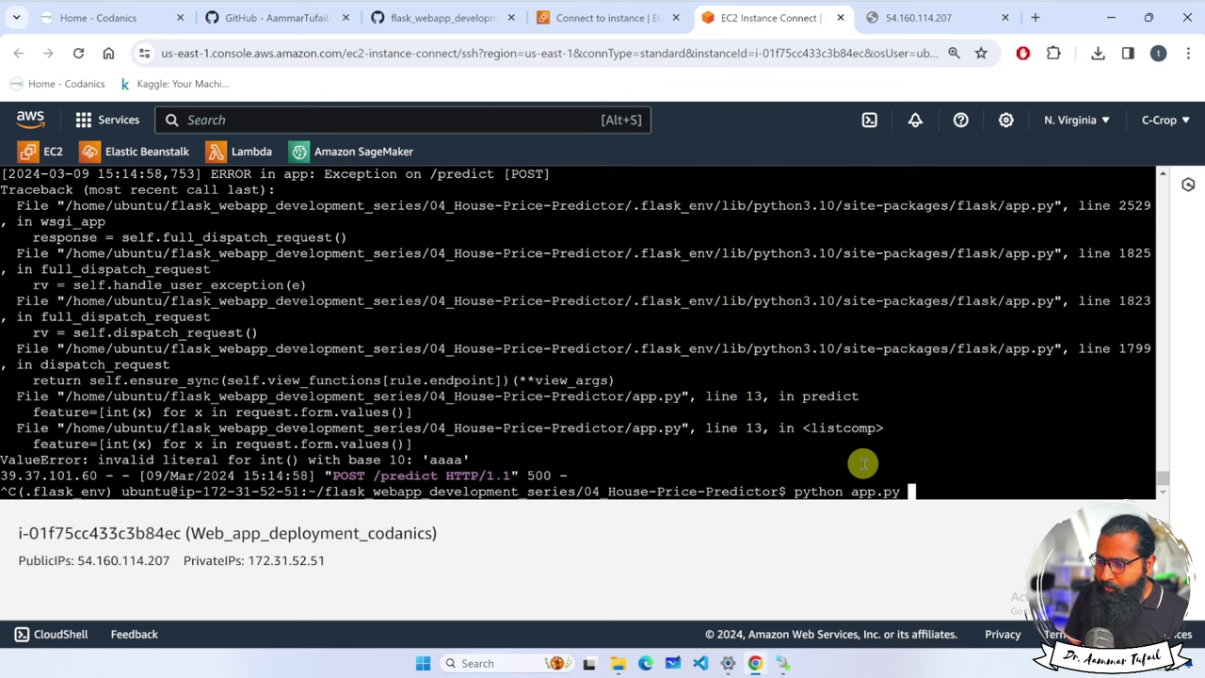
{"action": "key", "text": "Return"}
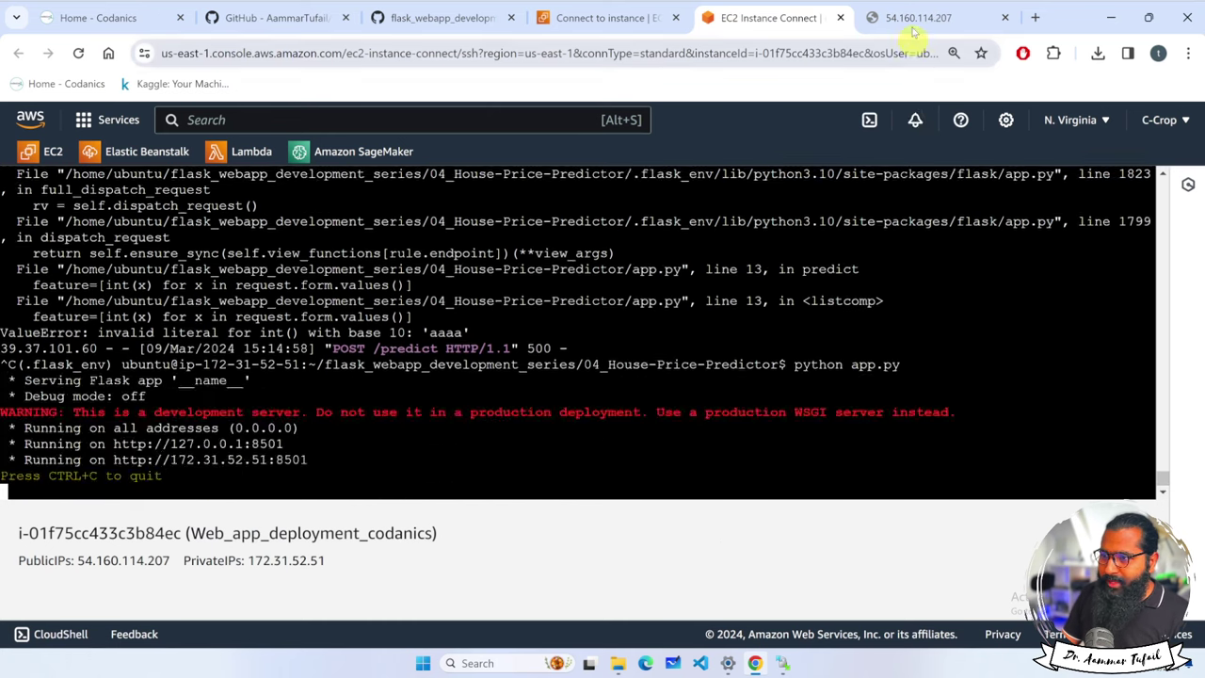
{"action": "left_click", "coordinate": [917, 17]}
{"action": "left_click", "coordinate": [78, 53]}
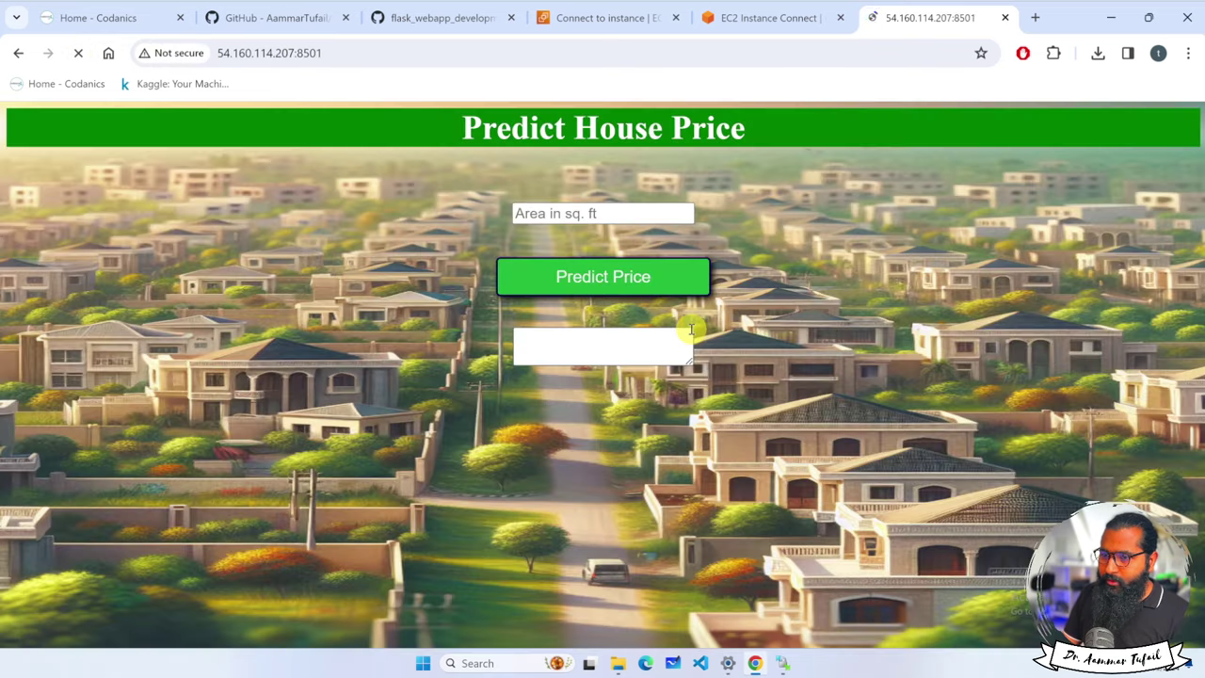
Step: Close the EC2 Instance Connect terminal tab and reload the app page at 54.160.114.207:8501
{"action": "left_click", "coordinate": [770, 17]}
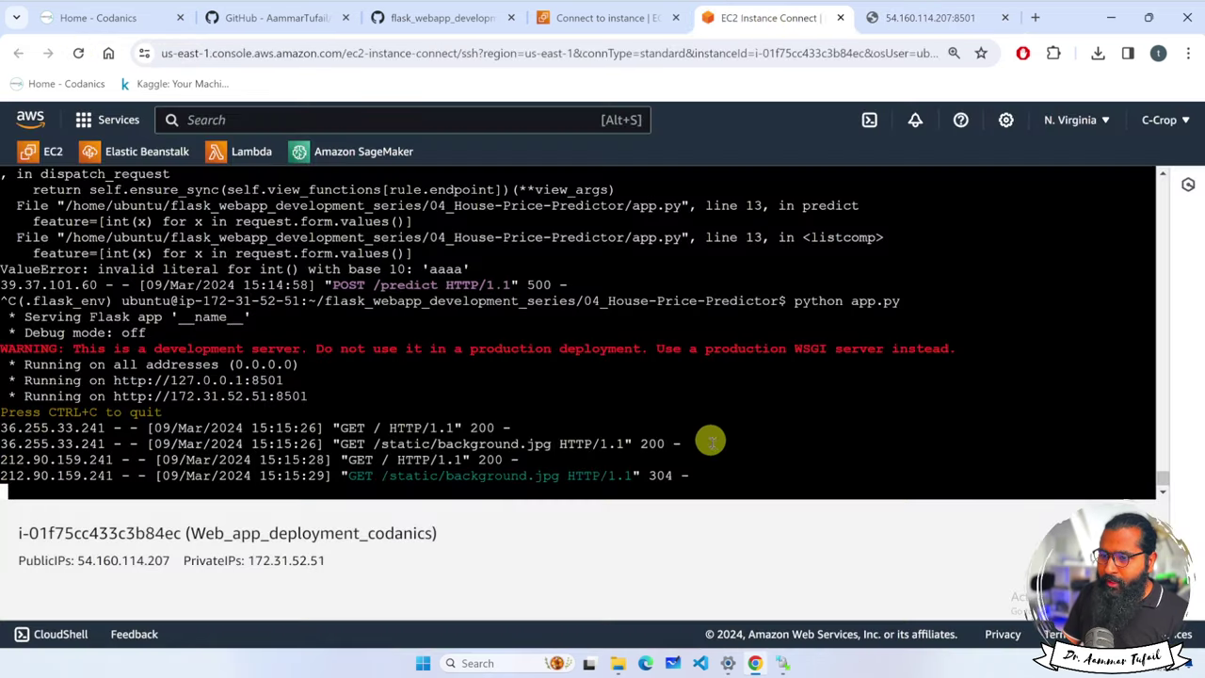
{"action": "left_click", "coordinate": [840, 19]}
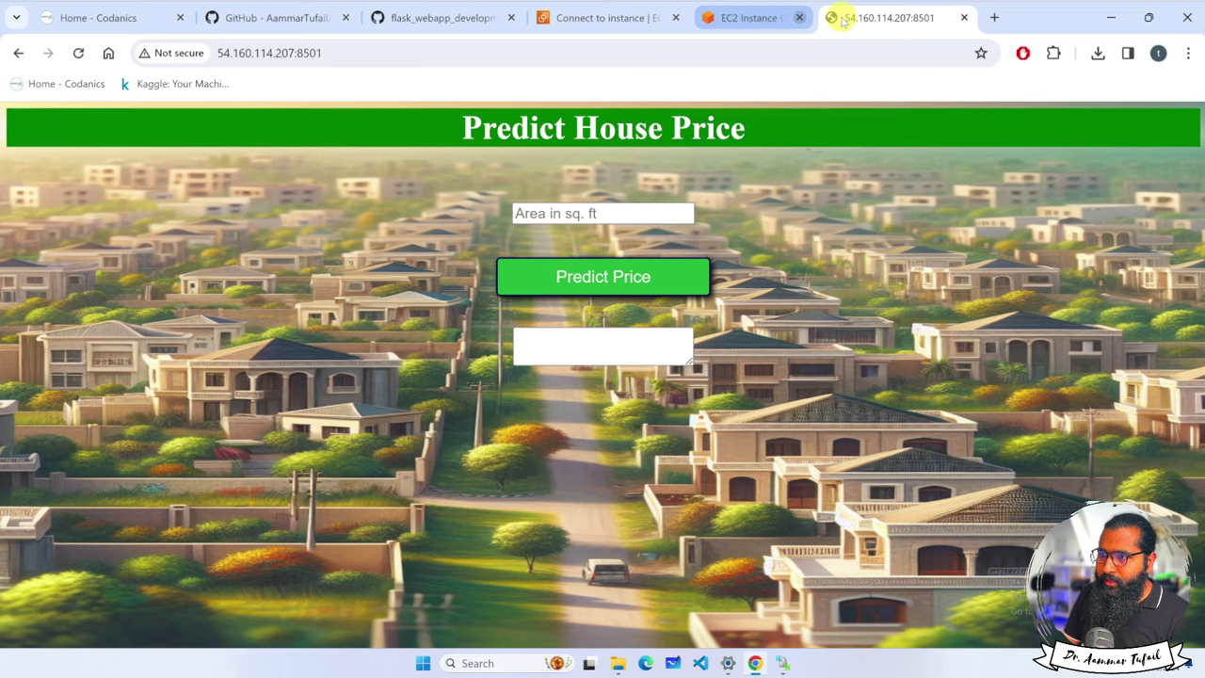
{"action": "left_click", "coordinate": [80, 54]}
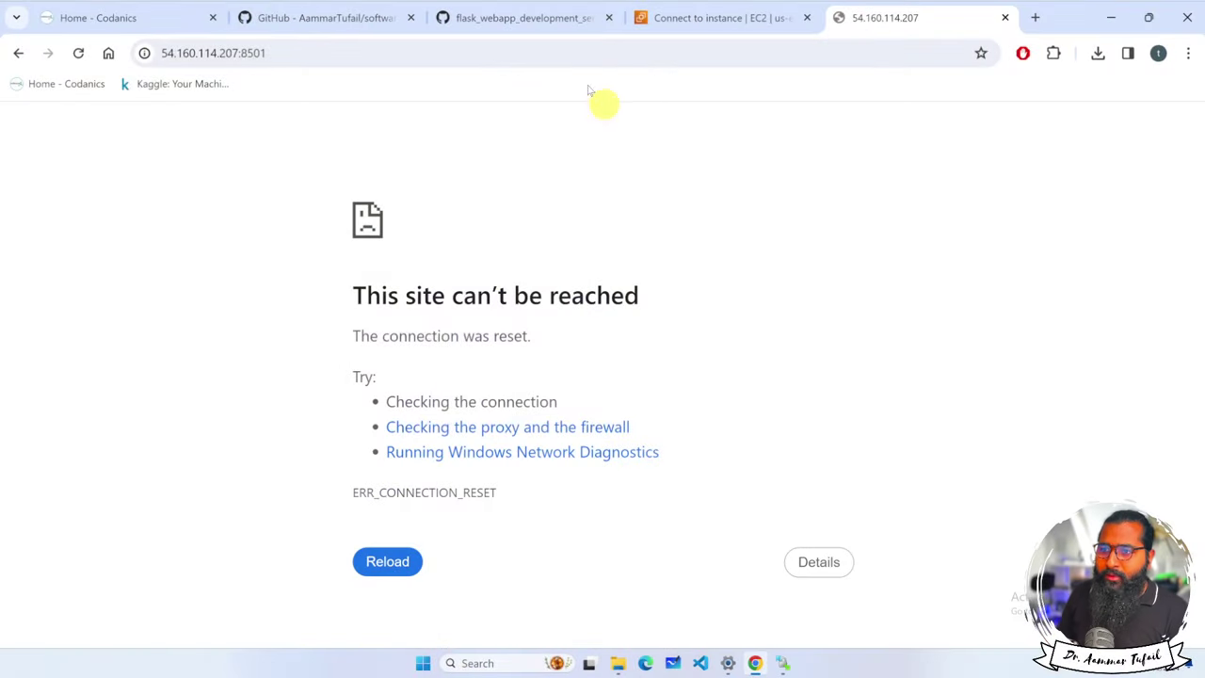
Step: Open the flask_webapp_development_series repository README on GitHub and select the background-run command nohup python3 app.py &
{"action": "left_click", "coordinate": [525, 19]}
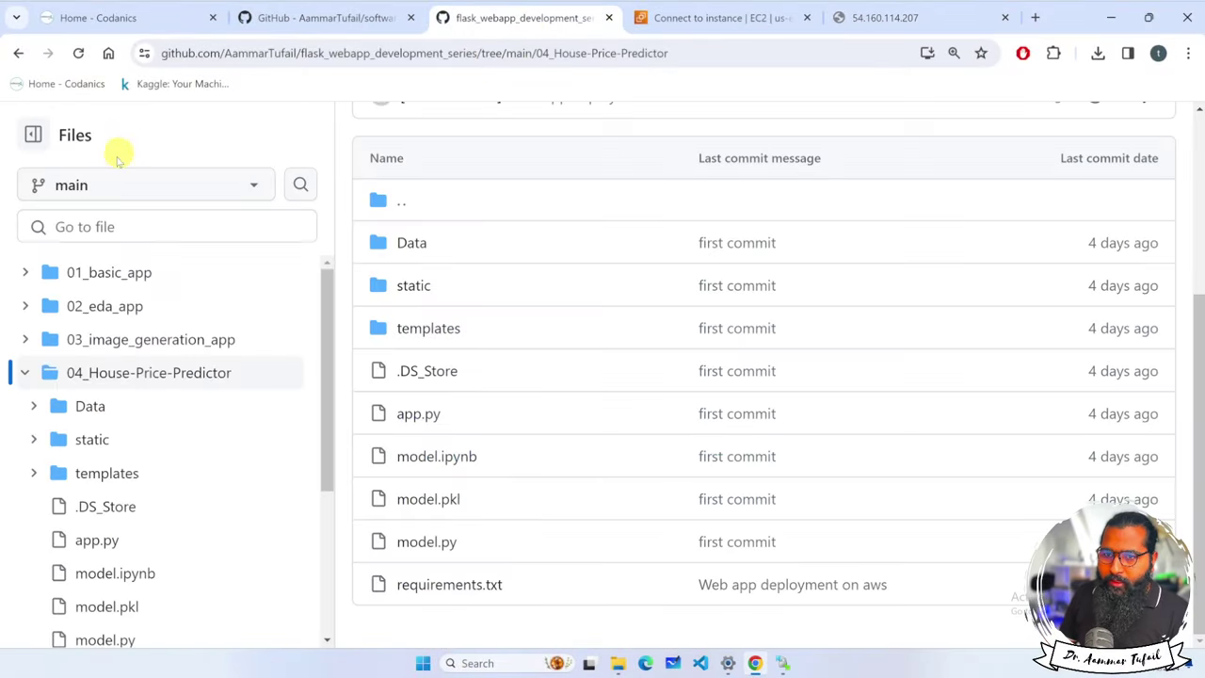
{"action": "scroll", "coordinate": [118, 158], "scroll_direction": "up", "scroll_amount": 3}
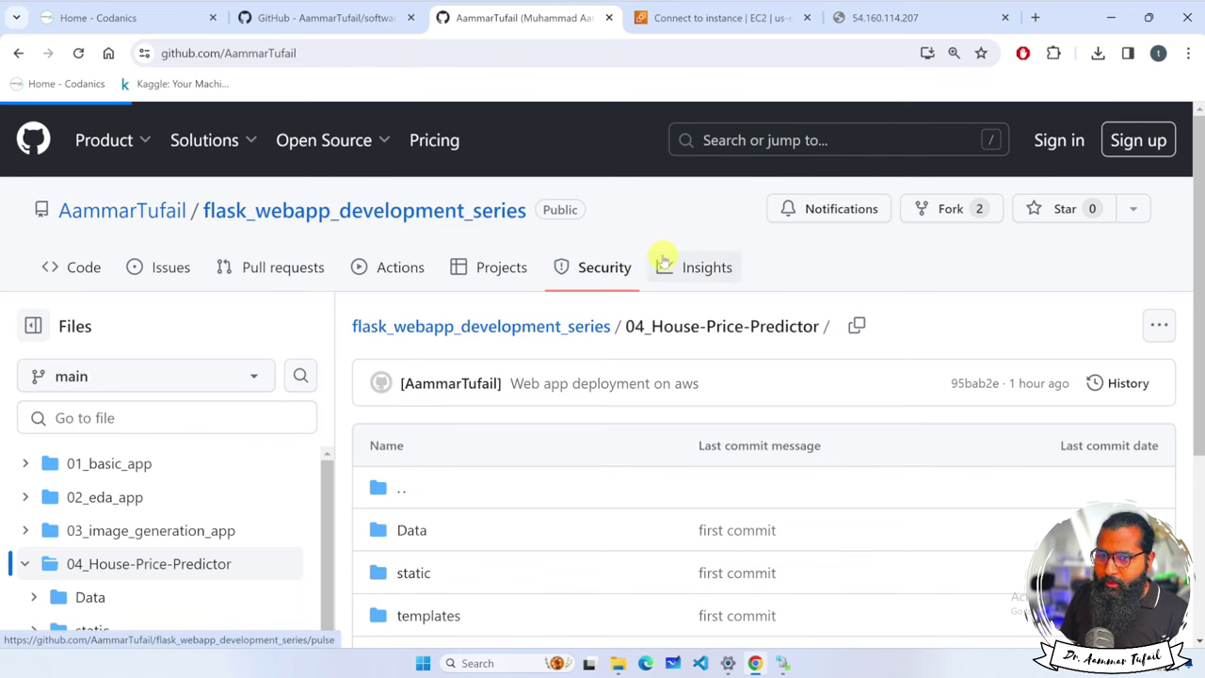
{"action": "key", "text": "alt+Left"}
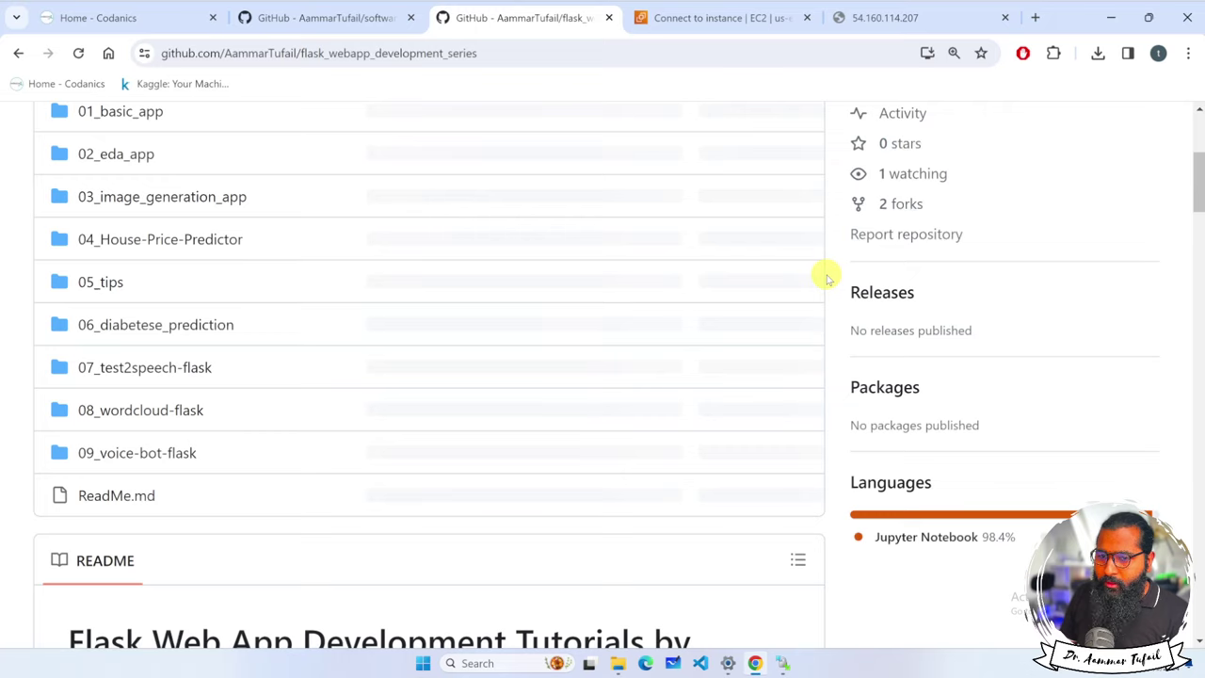
{"action": "scroll", "coordinate": [226, 339], "scroll_direction": "down", "scroll_amount": 20}
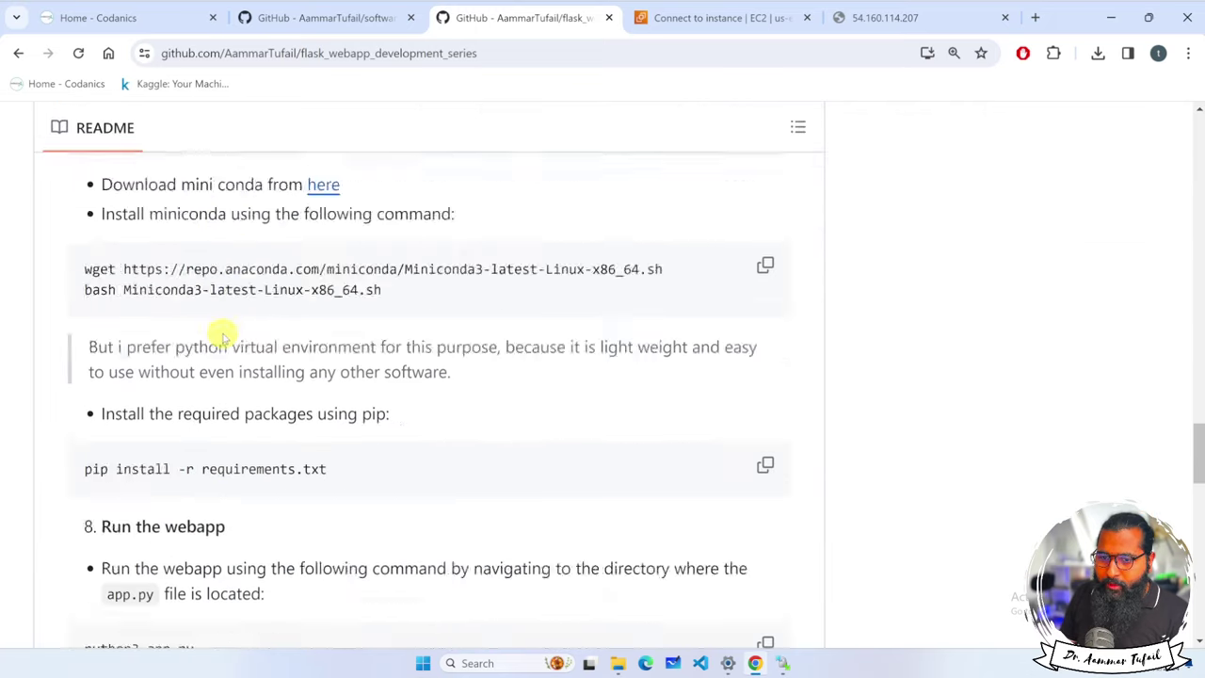
{"action": "scroll", "coordinate": [222, 335], "scroll_direction": "down", "scroll_amount": 6}
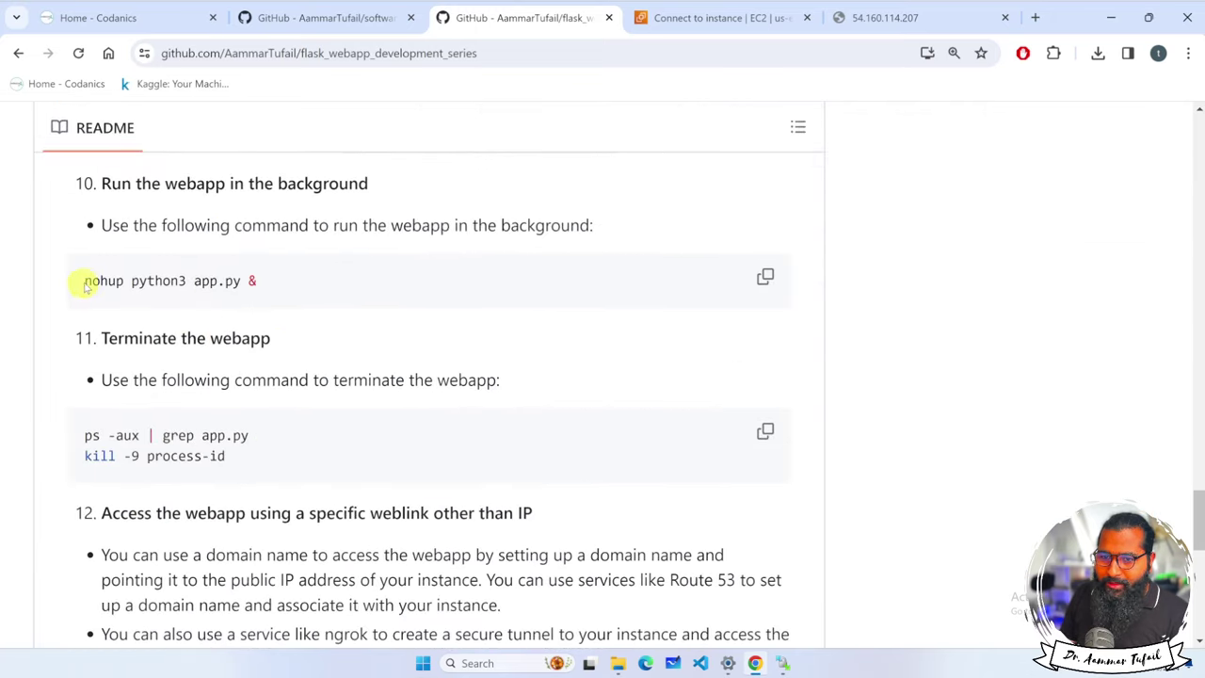
{"action": "left_click_drag", "start_coordinate": [84, 281], "coordinate": [269, 285]}
Step: Connect to the Web_app_deployment_codanics instance through a new EC2 Instance Connect terminal
{"action": "left_click", "coordinate": [734, 26]}
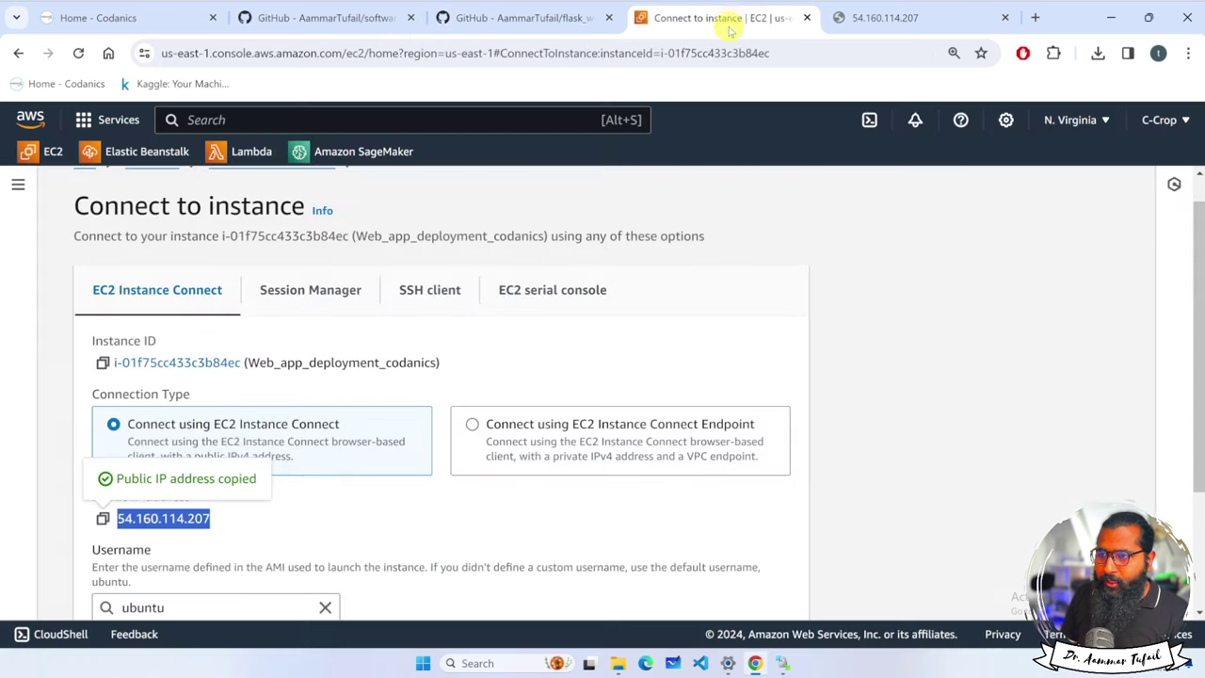
{"action": "scroll", "coordinate": [635, 439], "scroll_direction": "down", "scroll_amount": 2}
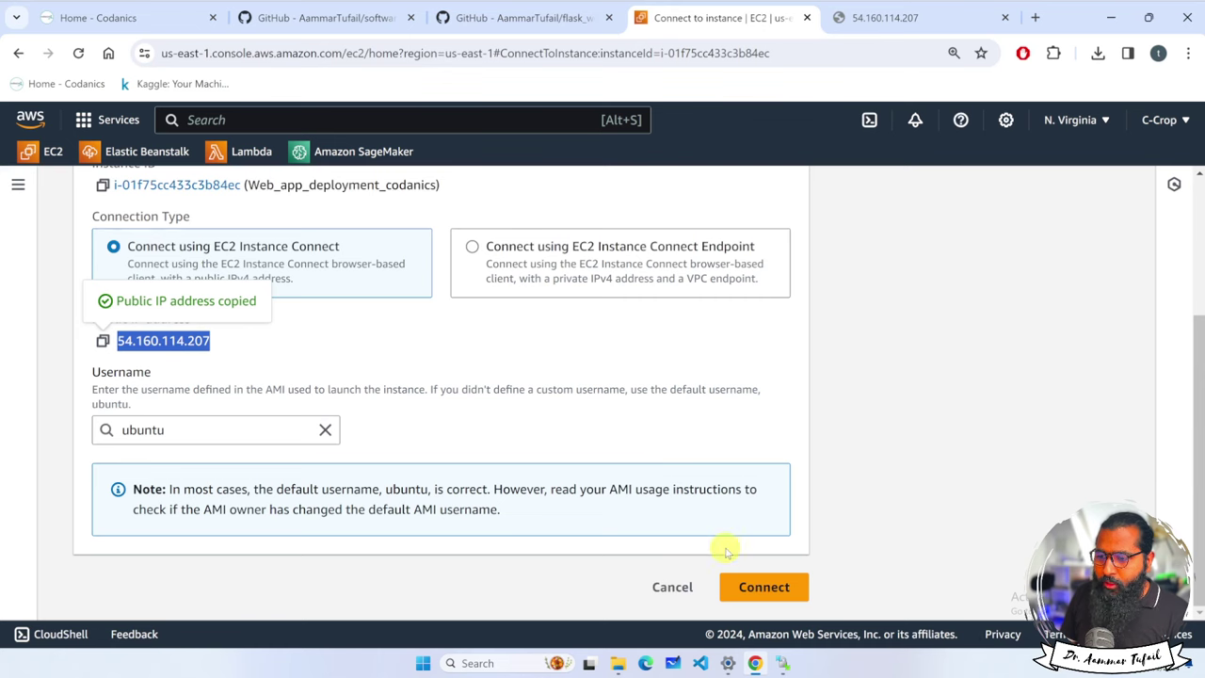
{"action": "left_click", "coordinate": [753, 589]}
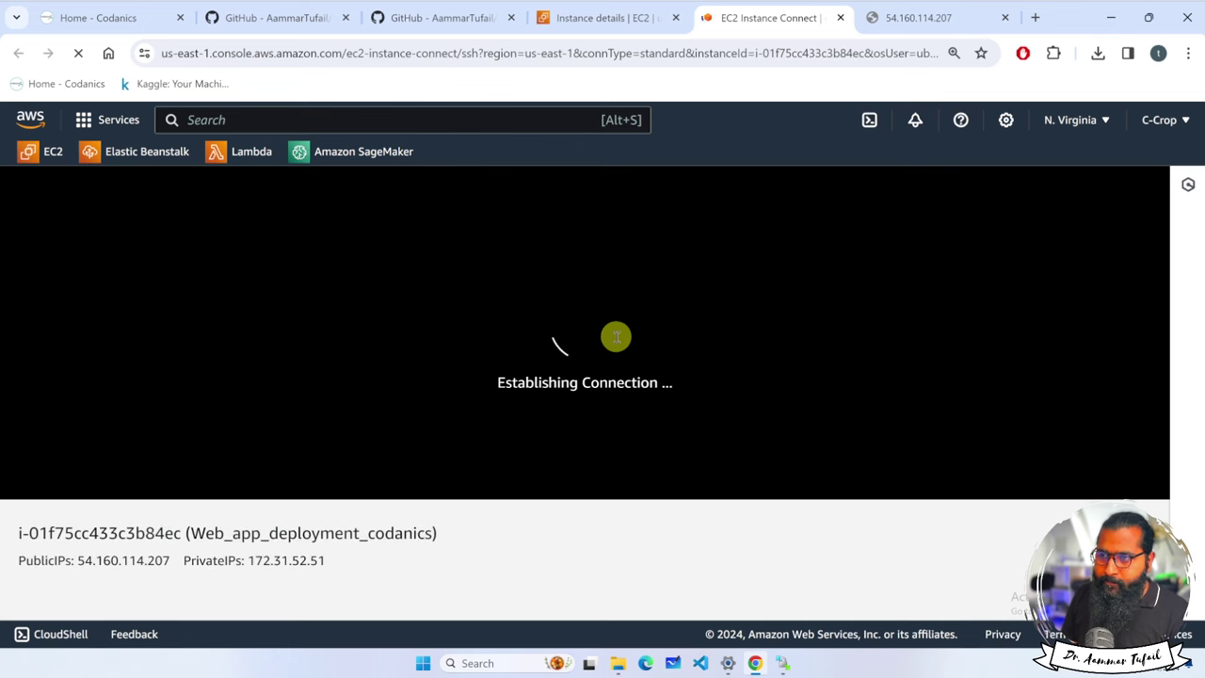
{"action": "left_click", "coordinate": [627, 24]}
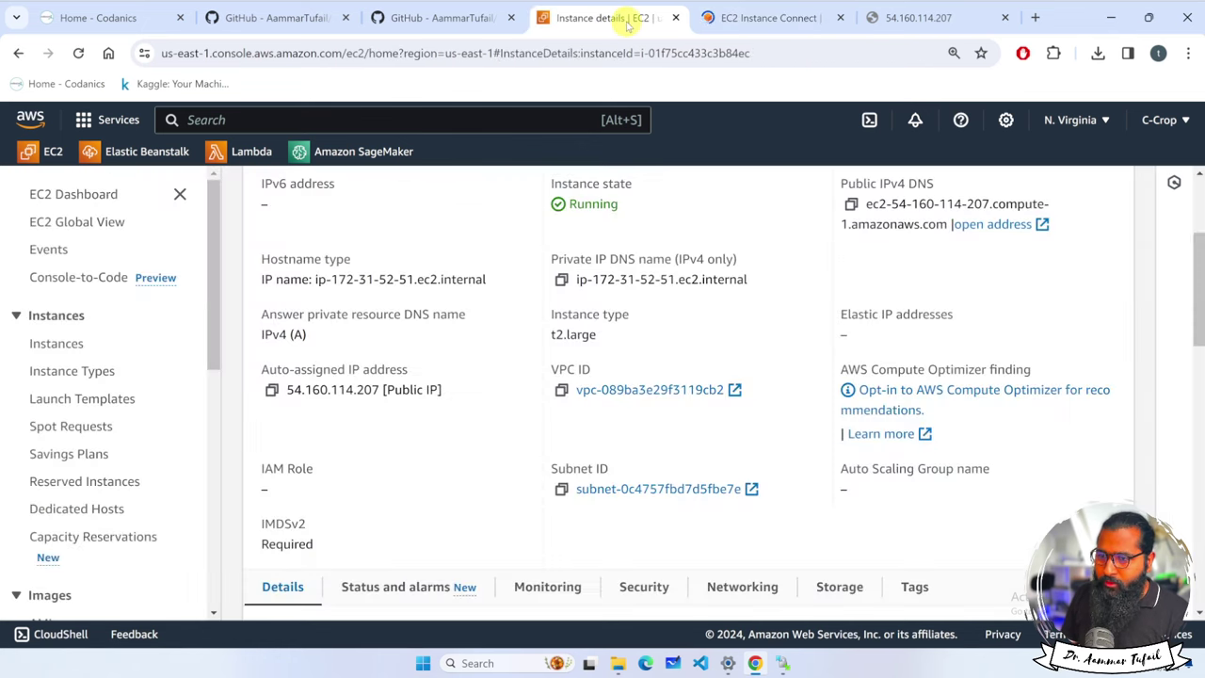
{"action": "left_click", "coordinate": [743, 19]}
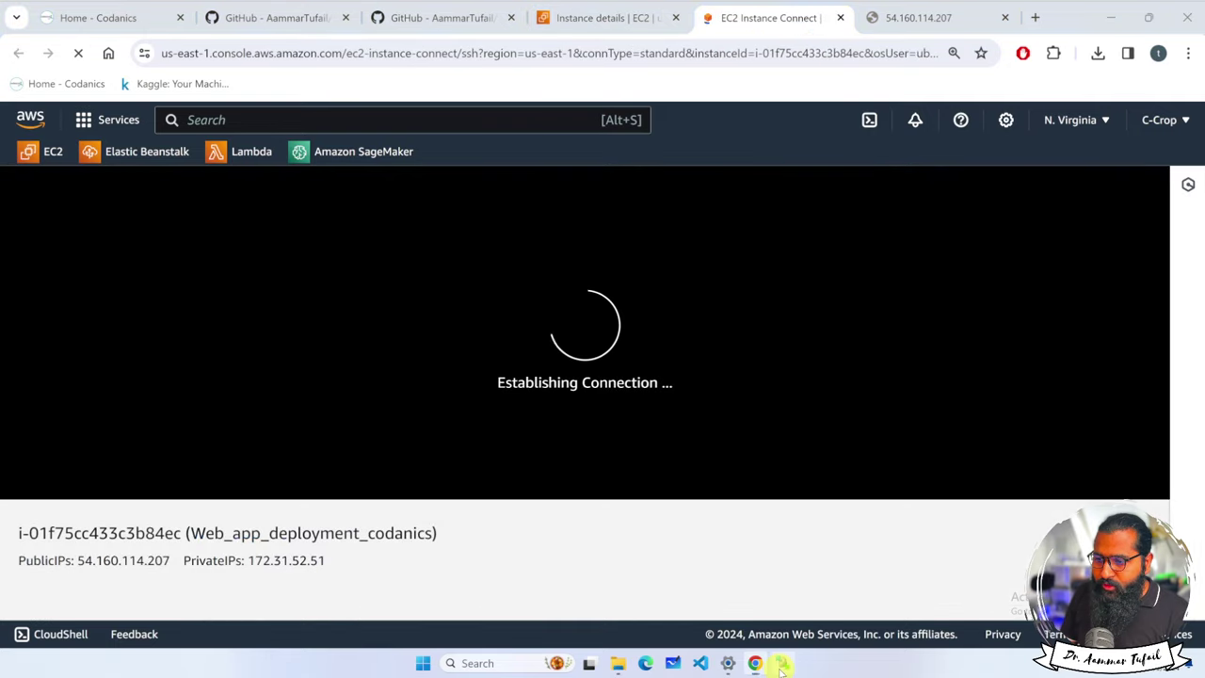
Step: Switch to WinSCP, open a PuTTY session to the EC2 instance, and close that session
{"action": "left_click", "coordinate": [781, 663]}
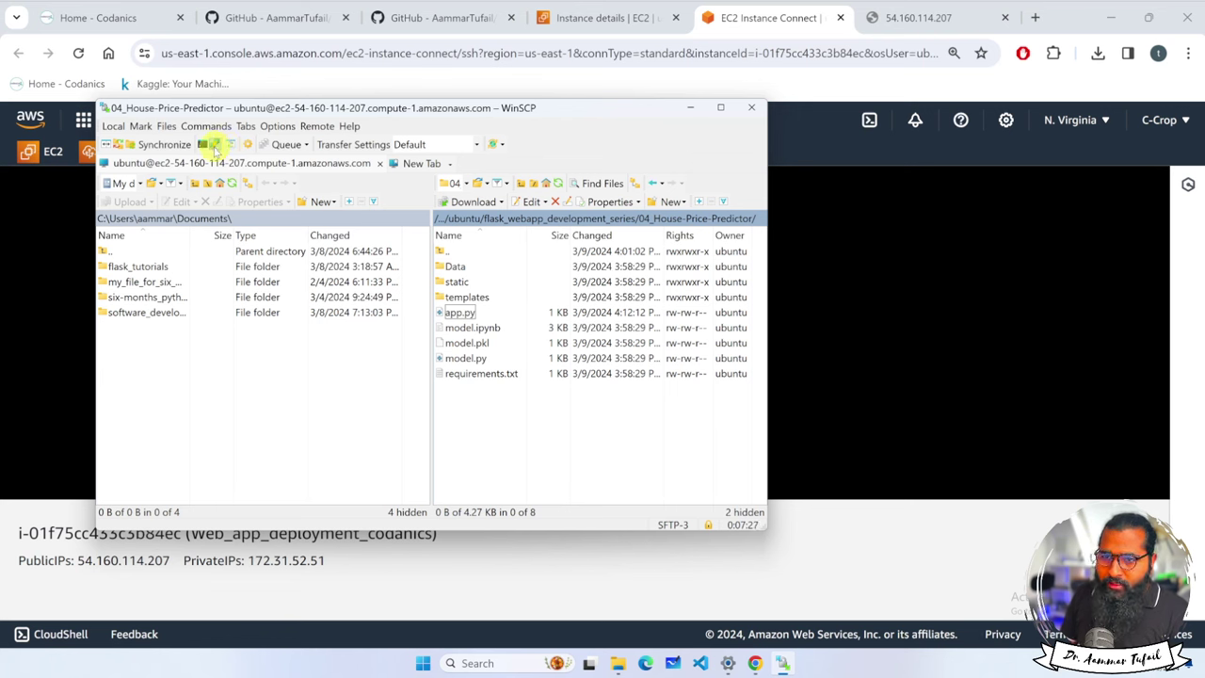
{"action": "left_click", "coordinate": [216, 146]}
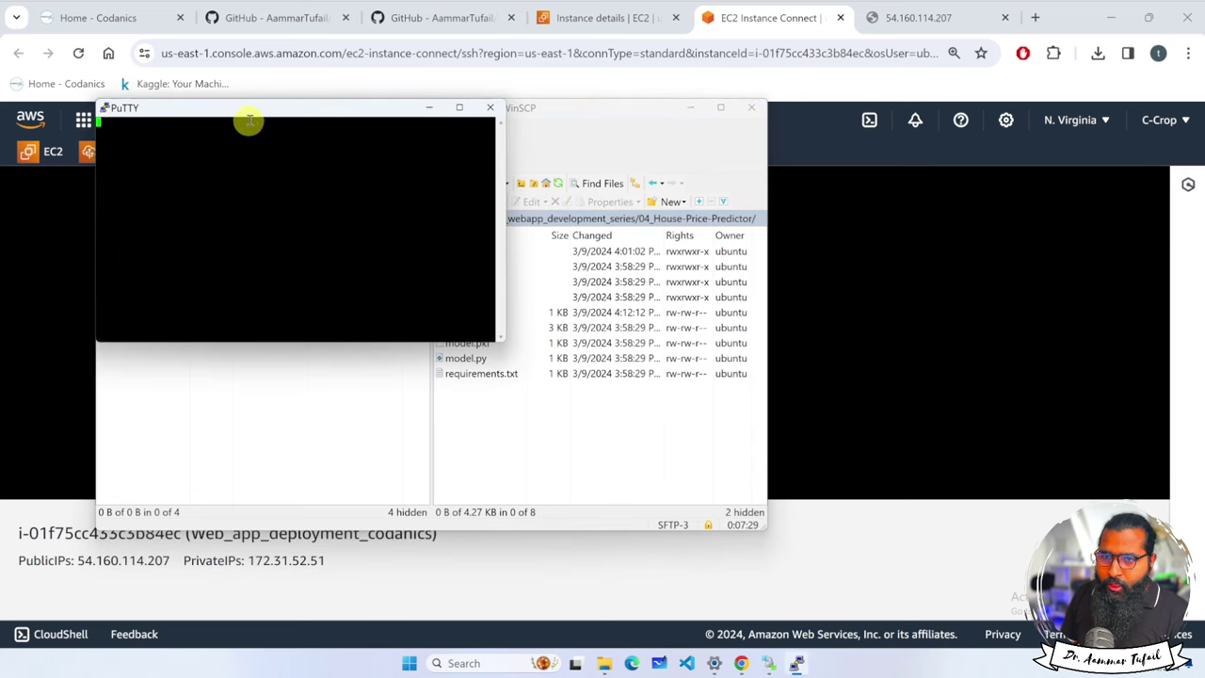
{"action": "left_click_drag", "start_coordinate": [262, 114], "coordinate": [493, 138]}
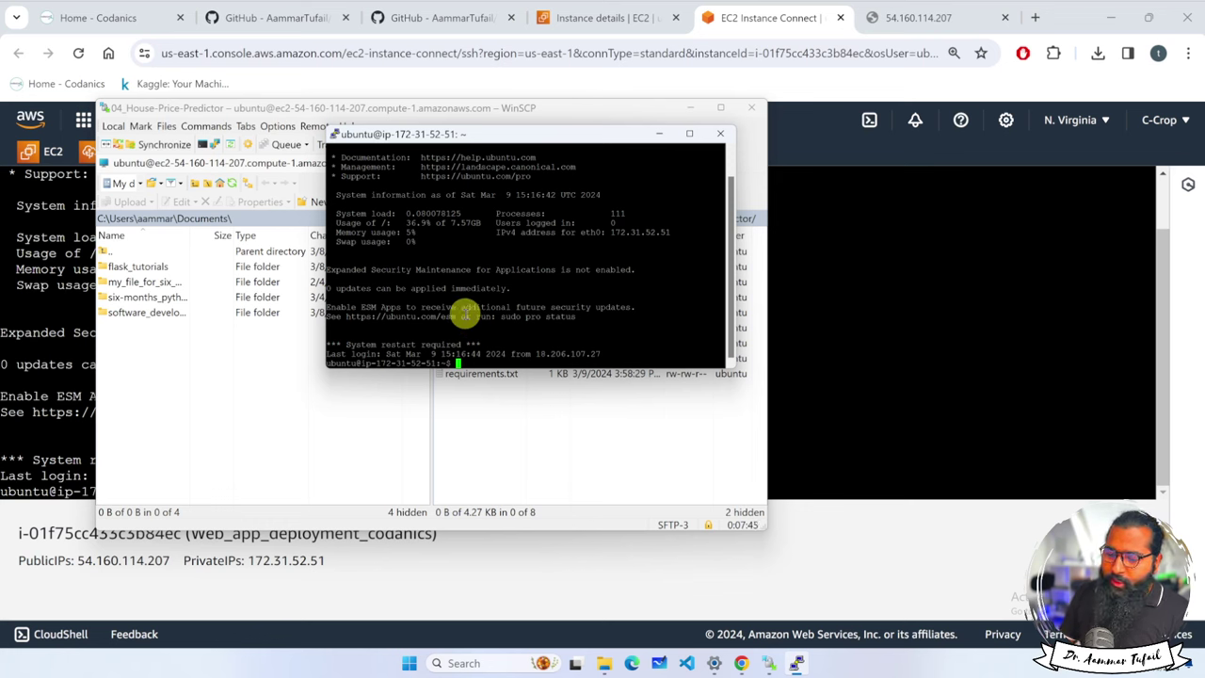
{"action": "left_click", "coordinate": [719, 136]}
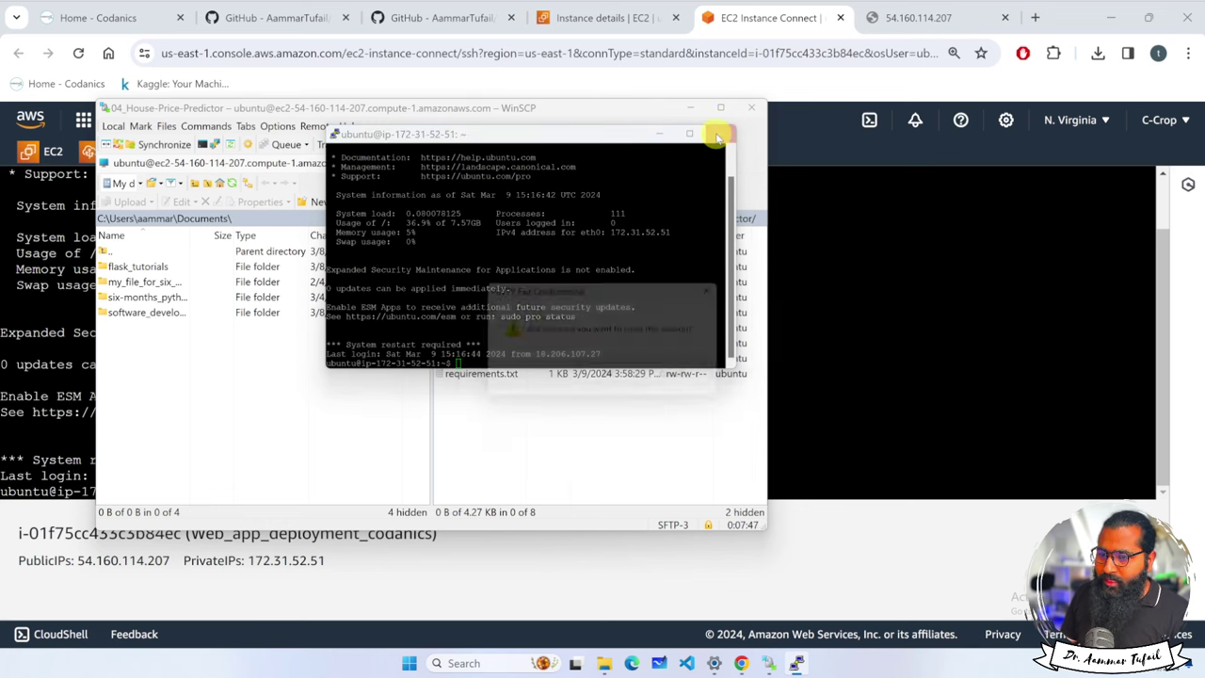
{"action": "left_click", "coordinate": [608, 377]}
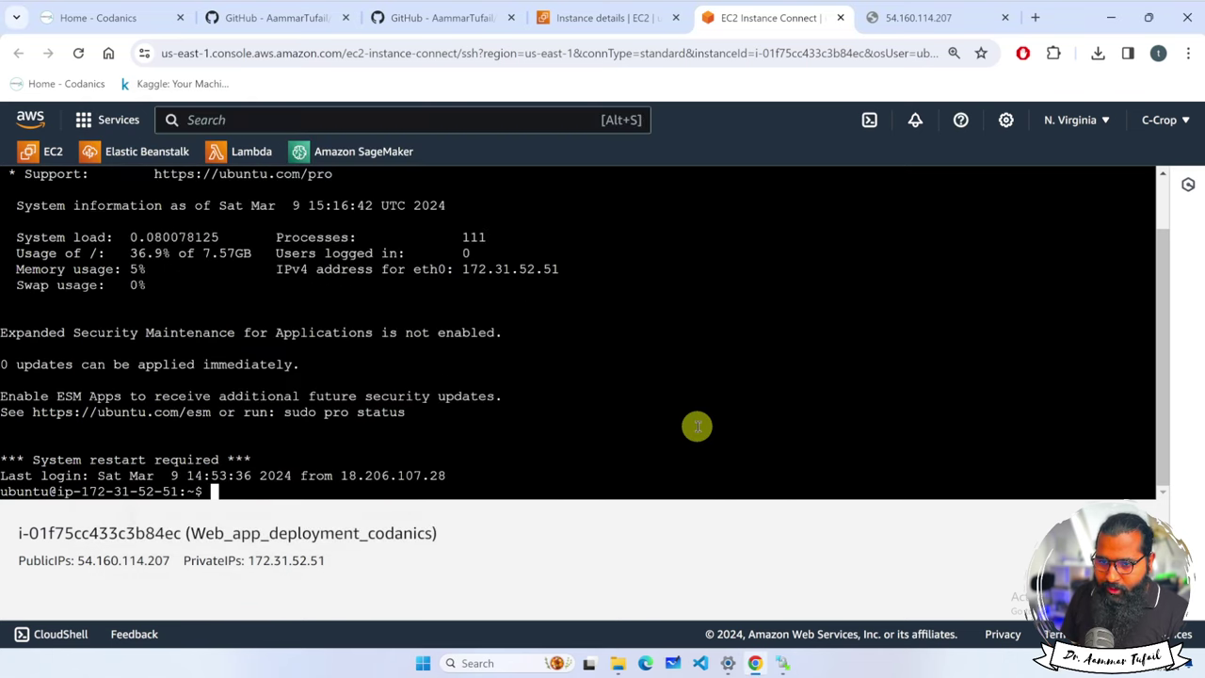
Step: Change the EC2 terminal's working directory to flask_webapp_development_series/04_House-Price-Predictor
{"action": "key", "text": "ctrl+plus"}
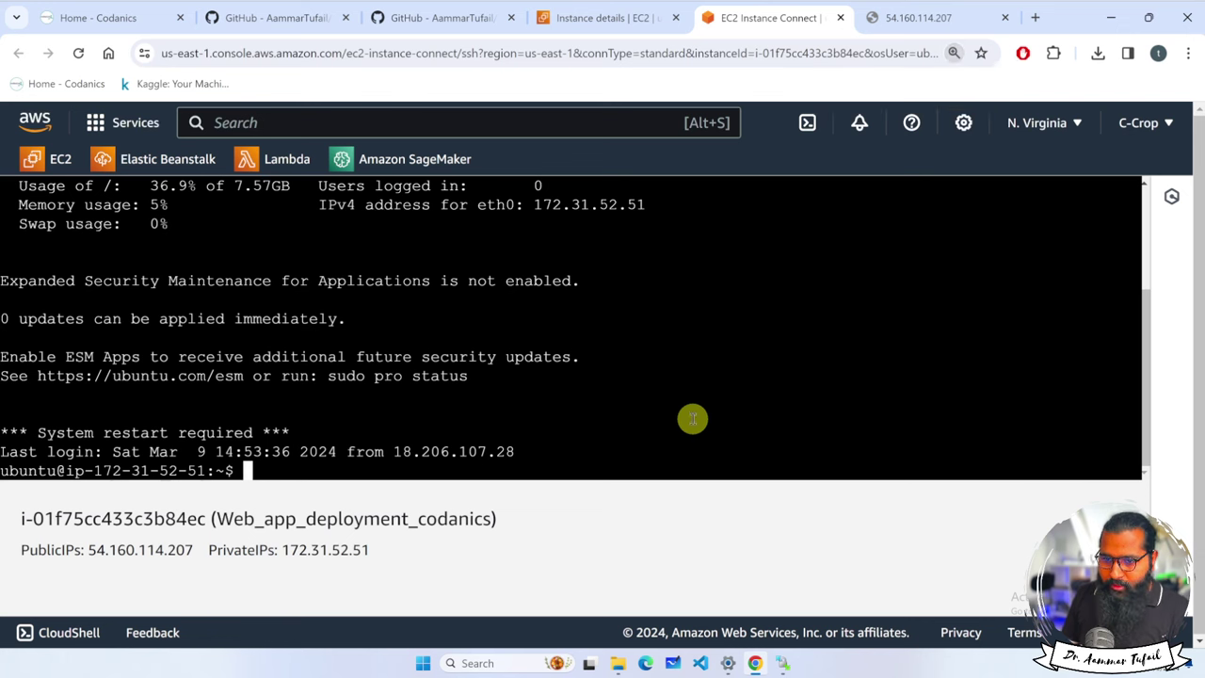
{"action": "type", "text": "c"}
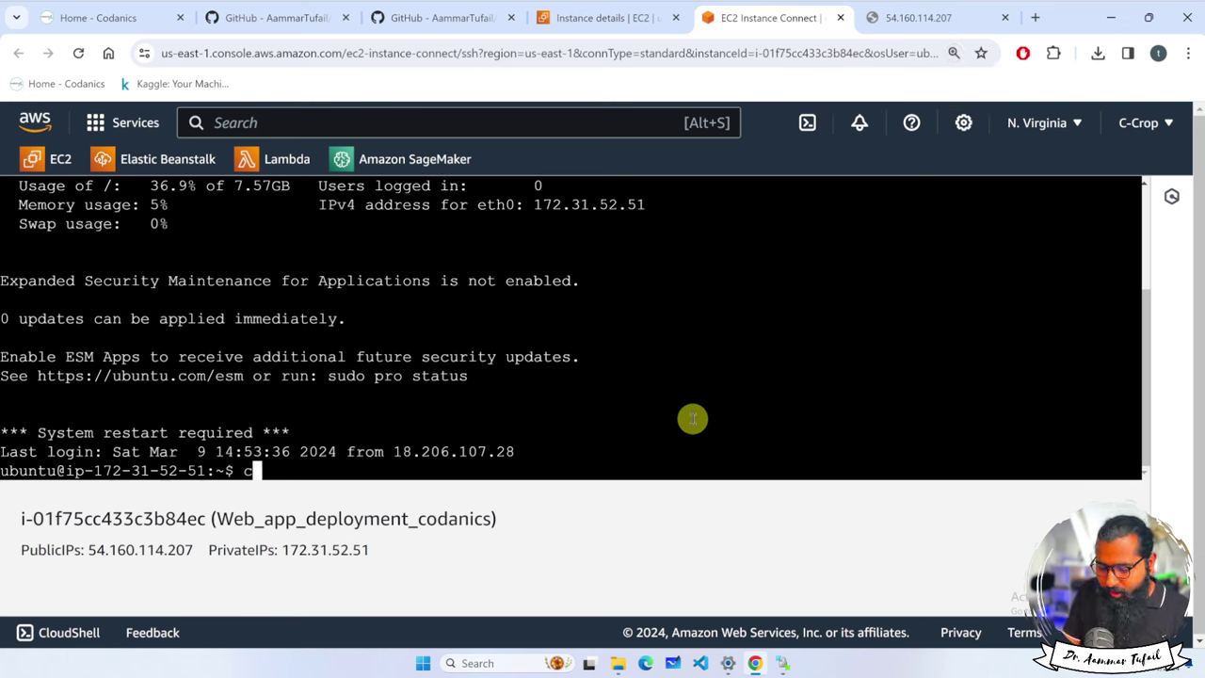
{"action": "type", "text": "d f"}
{"action": "key", "text": "Tab"}
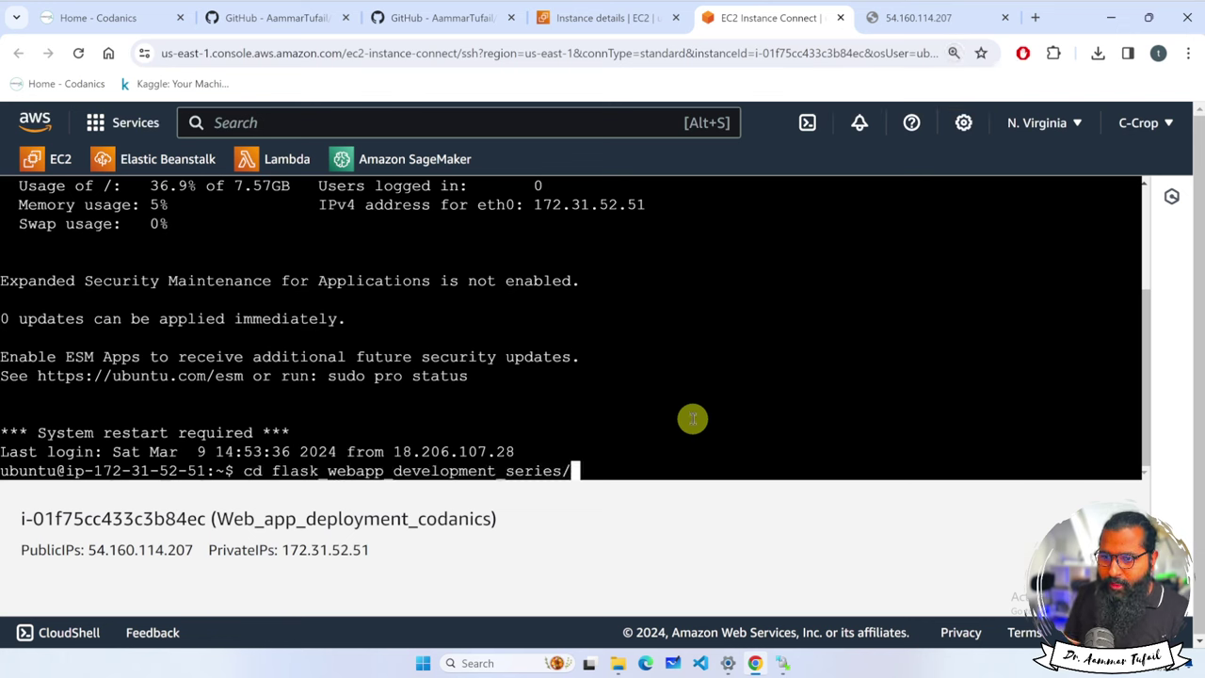
{"action": "key", "text": "Return"}
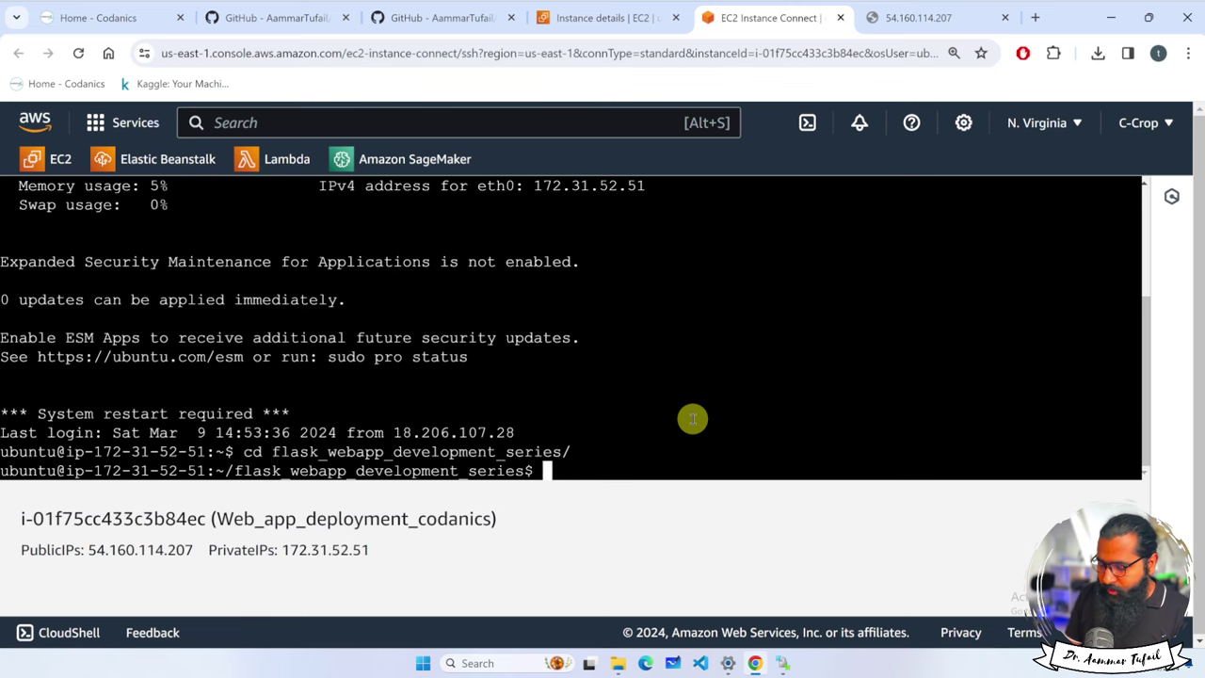
{"action": "type", "text": "cd 04"}
{"action": "key", "text": "Tab"}
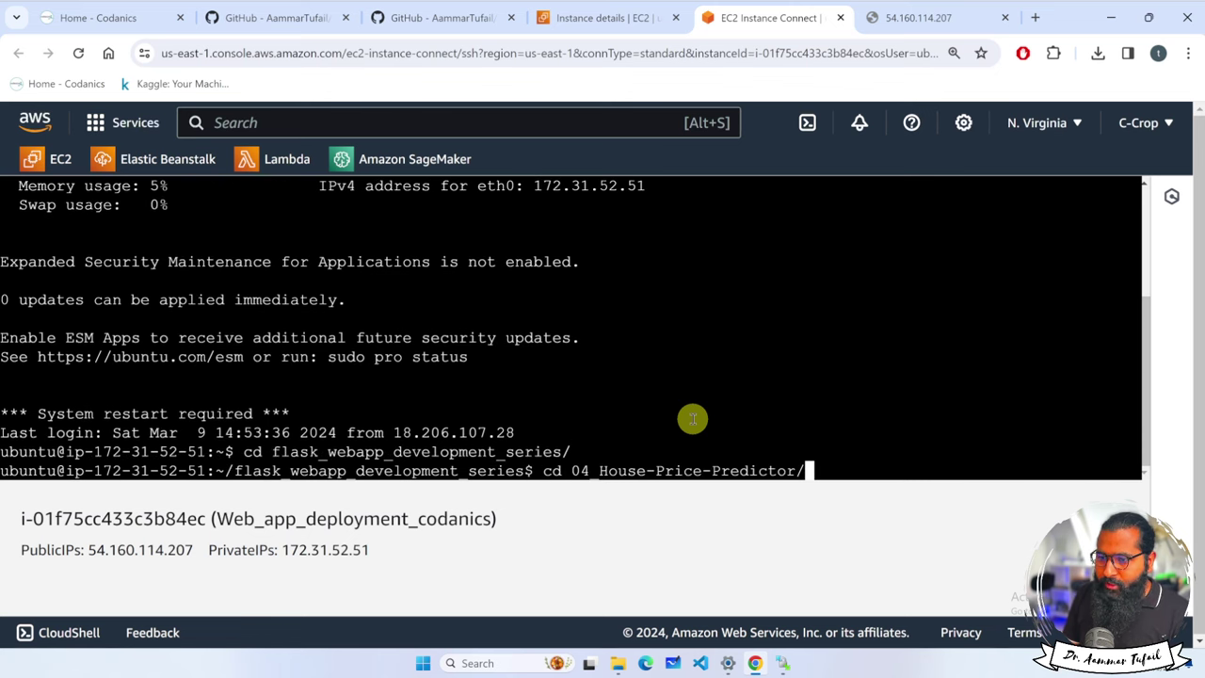
{"action": "key", "text": "Return"}
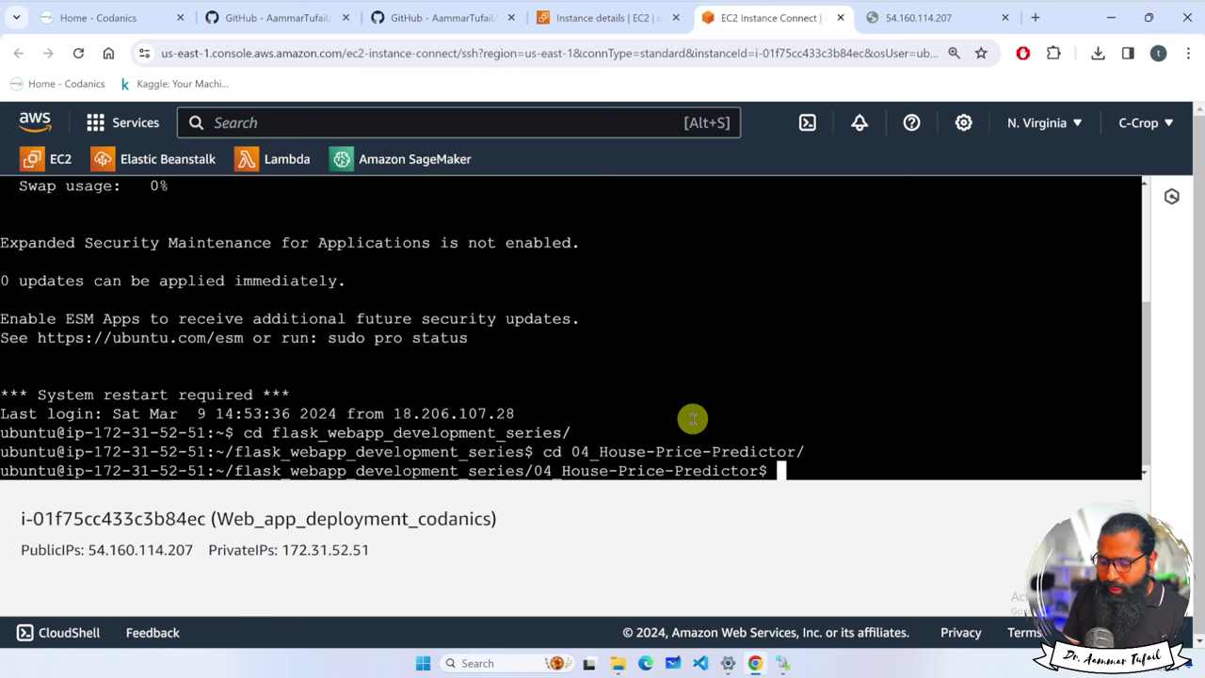
Step: Activate the virtual environment with source .flask_env/bin/activate in the EC2 terminal
{"action": "type", "text": "sour"}
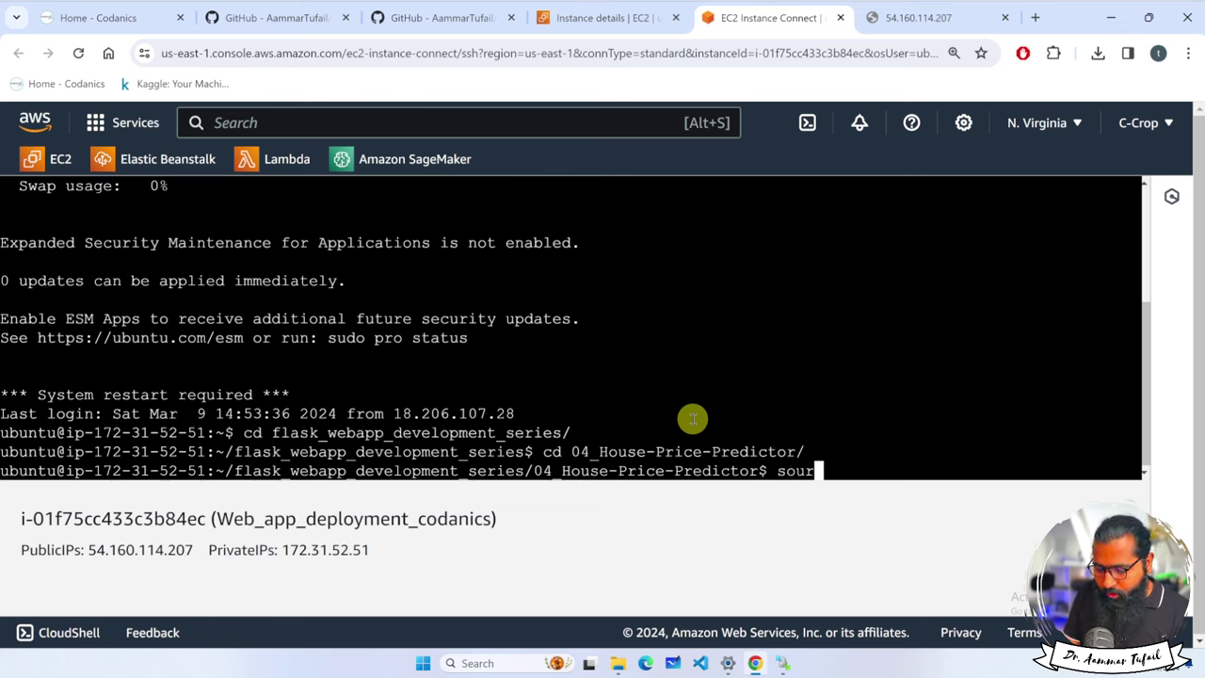
{"action": "type", "text": "ce .flask_env/"}
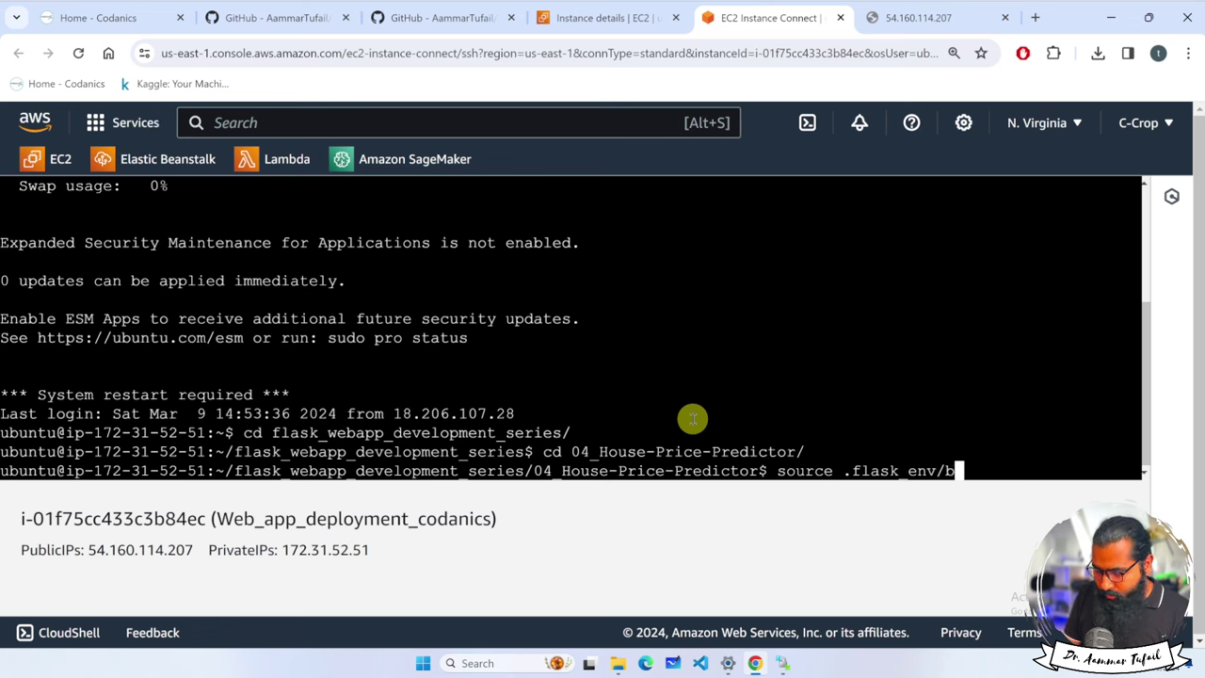
{"action": "type", "text": "bin/"}
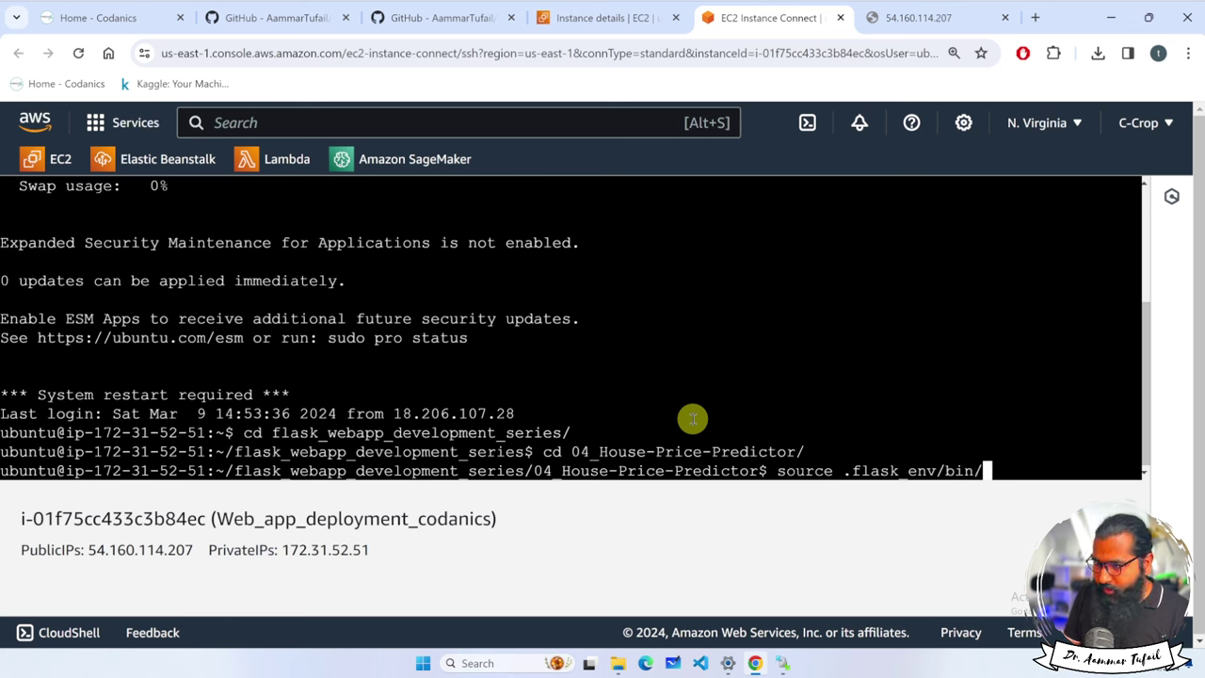
{"action": "type", "text": "a"}
{"action": "key", "text": "Tab"}
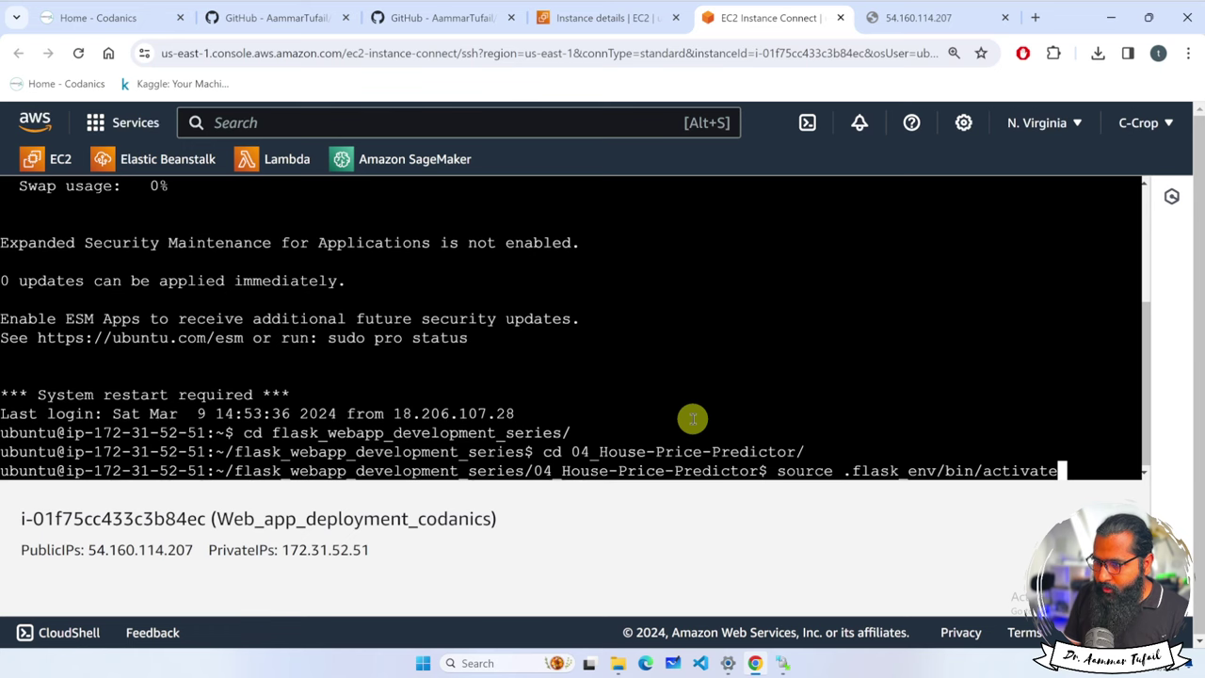
{"action": "key", "text": "Return"}
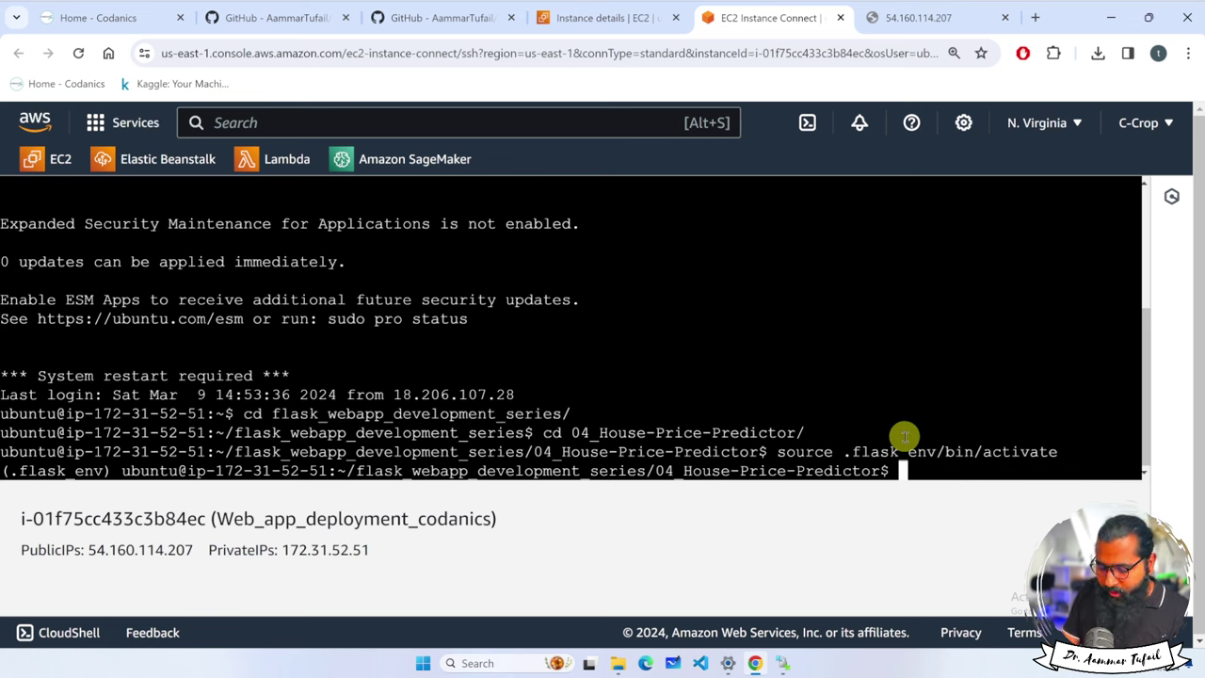
Step: Start the Flask server with python3 app.py in the EC2 terminal and reload the app page at 54.160.114.207:8501
{"action": "type", "text": "python"}
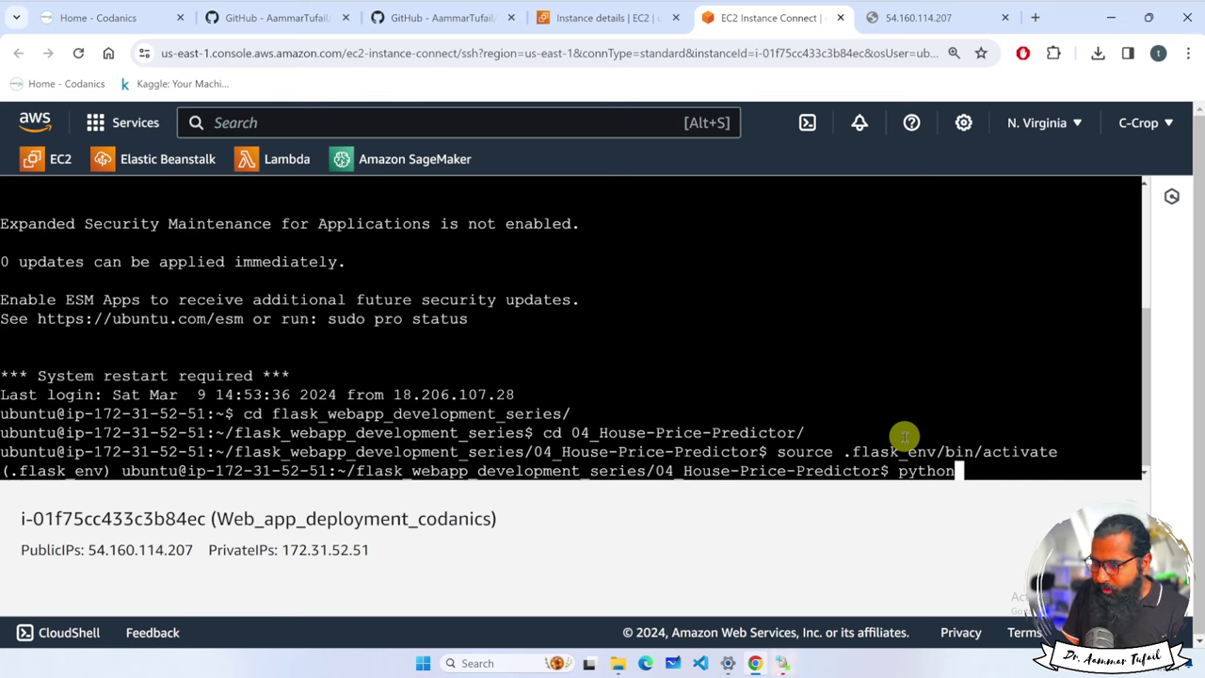
{"action": "type", "text": "3"}
{"action": "type", "text": " app.py"}
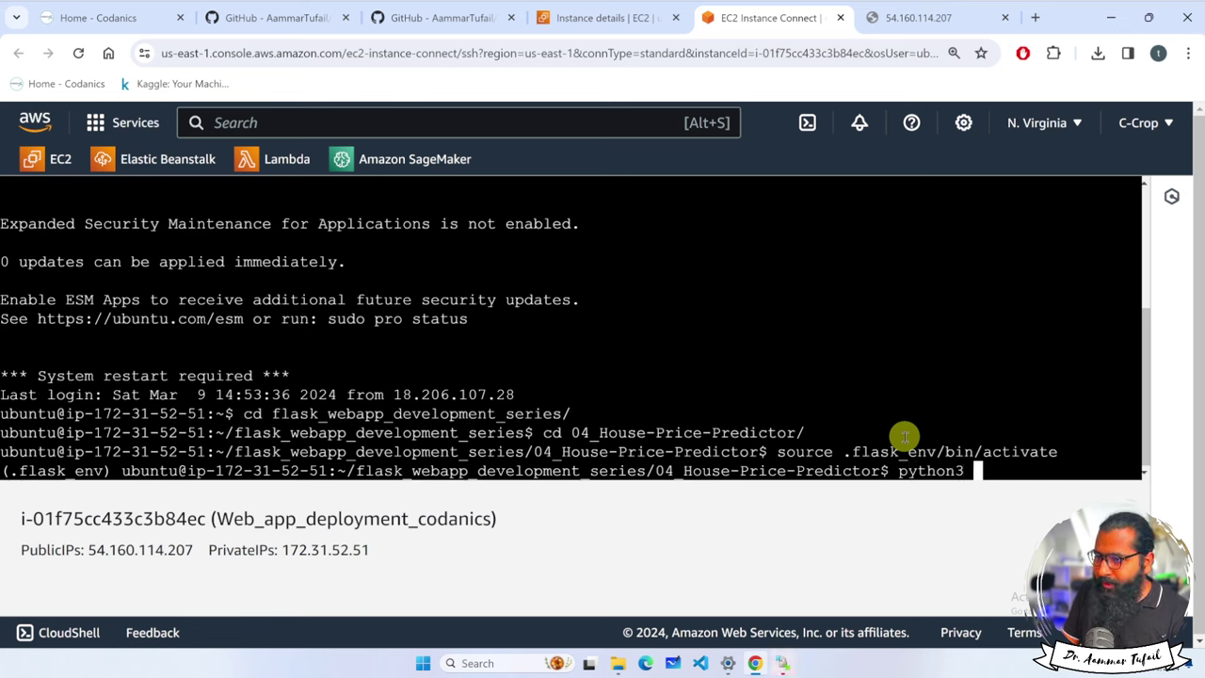
{"action": "key", "text": "Return"}
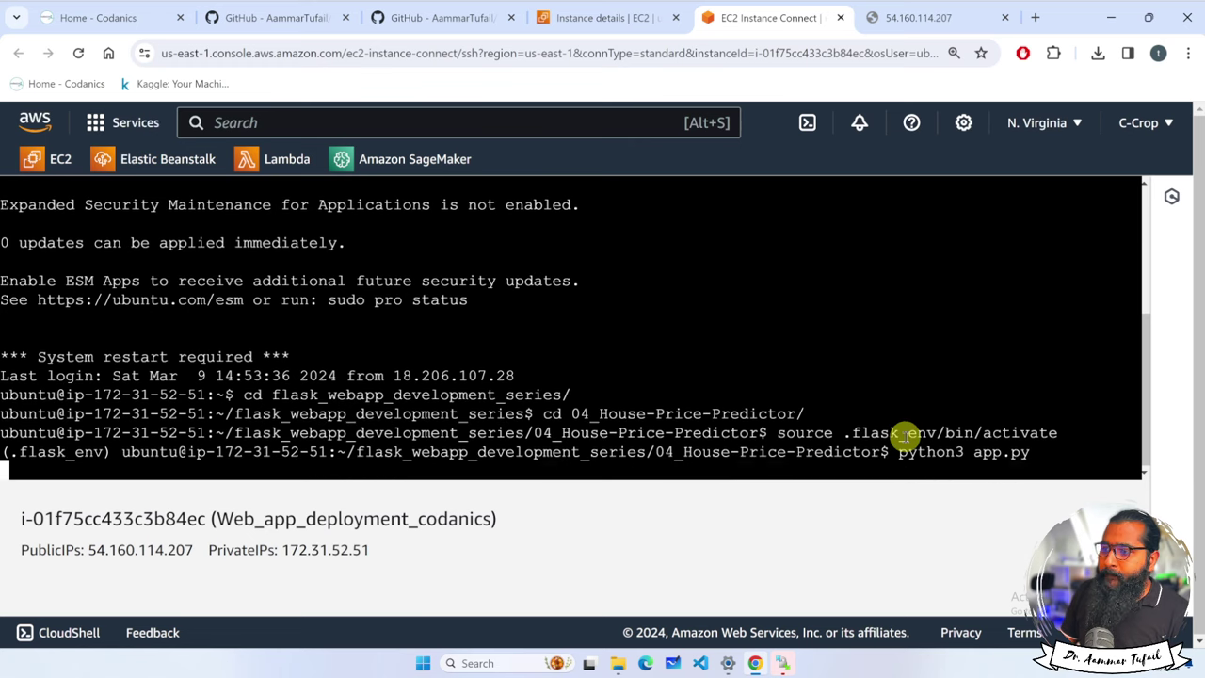
{"action": "left_click", "coordinate": [918, 17]}
{"action": "left_click", "coordinate": [79, 54]}
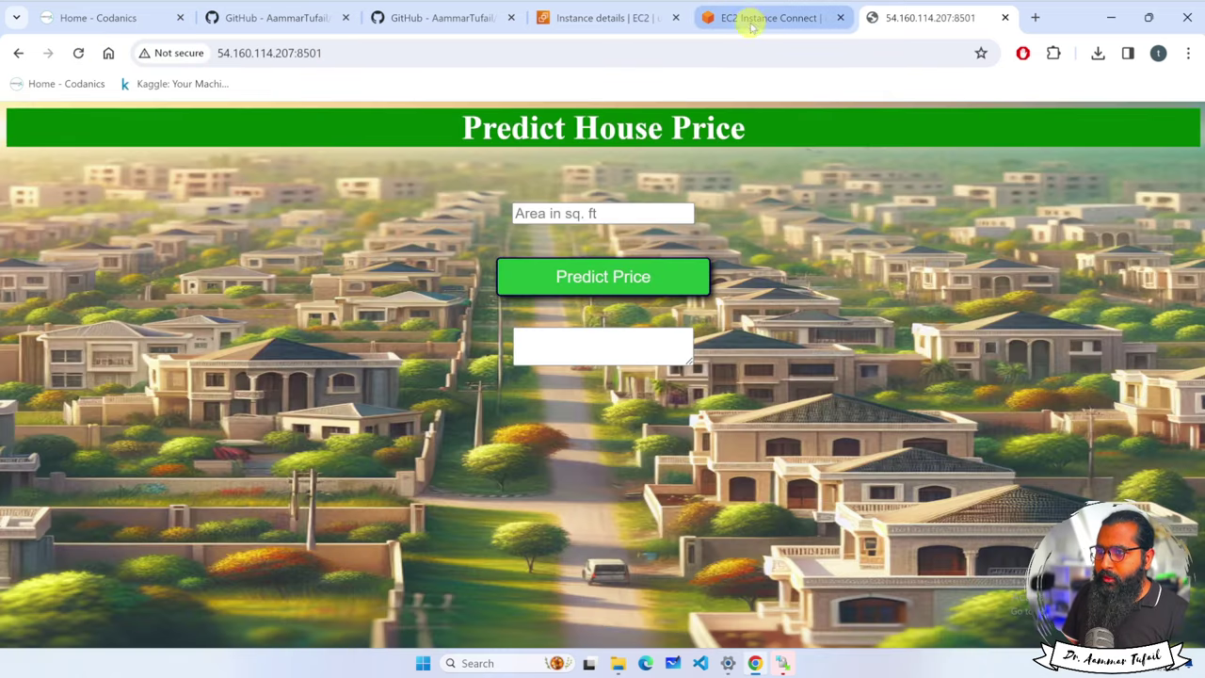
Step: Stop the Flask server in the EC2 terminal and reload the app page to test its availability
{"action": "left_click", "coordinate": [748, 19]}
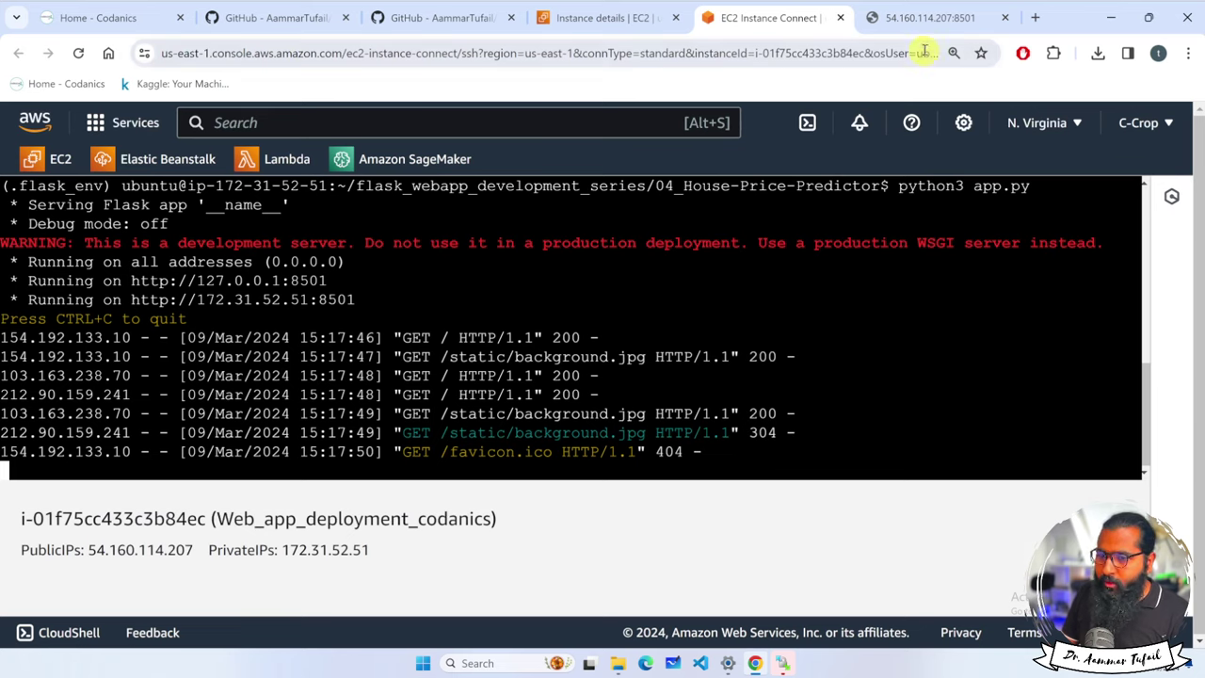
{"action": "left_click", "coordinate": [919, 17]}
{"action": "left_click", "coordinate": [78, 53]}
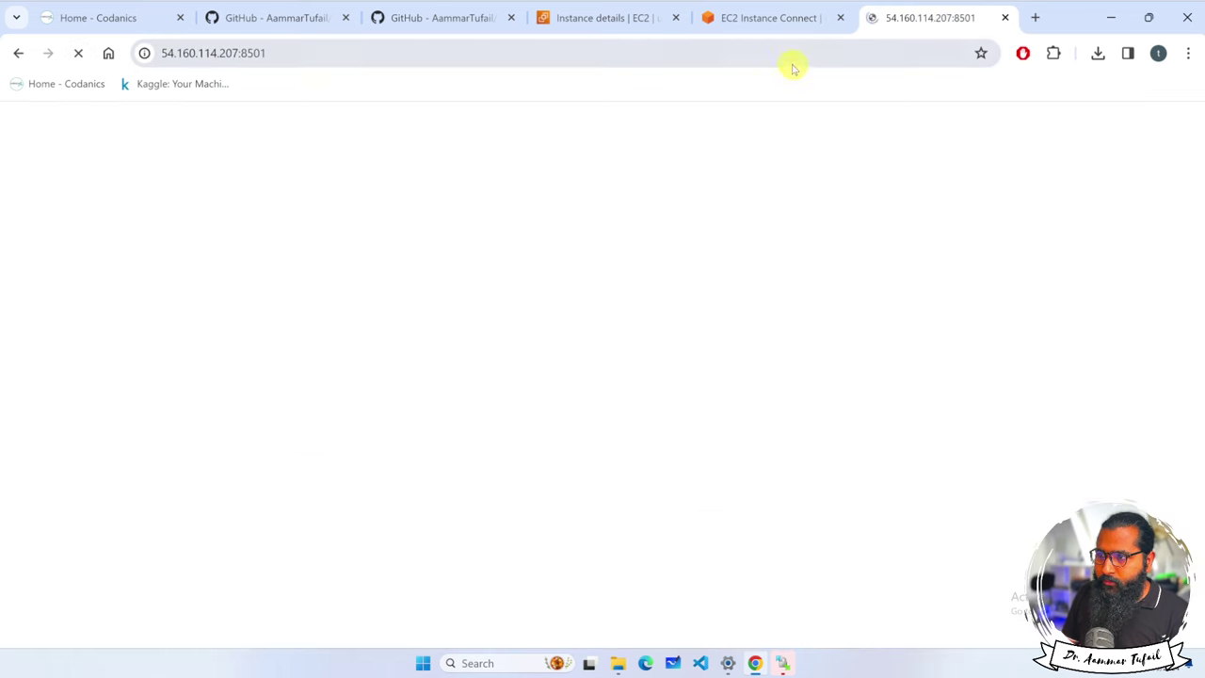
Step: Return to the EC2 terminal and enlarge its page zoom to 150%
{"action": "left_click", "coordinate": [778, 18]}
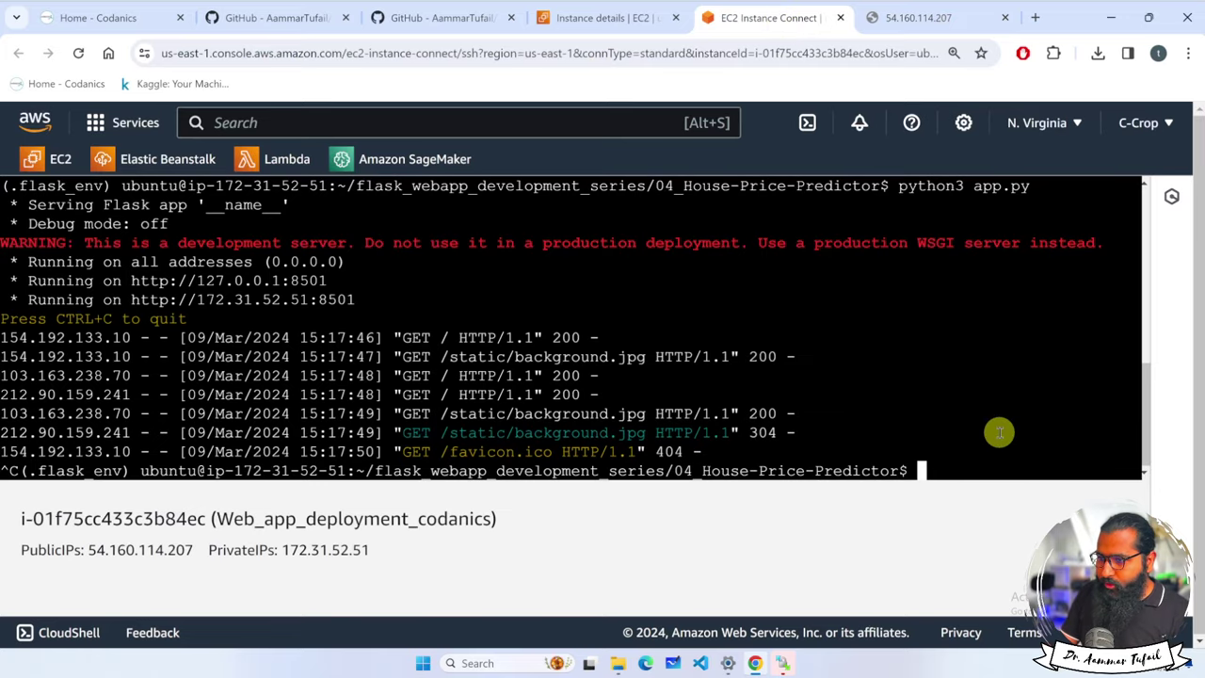
{"action": "key", "text": "ctrl+plus"}
{"action": "key", "text": "ctrl+plus"}
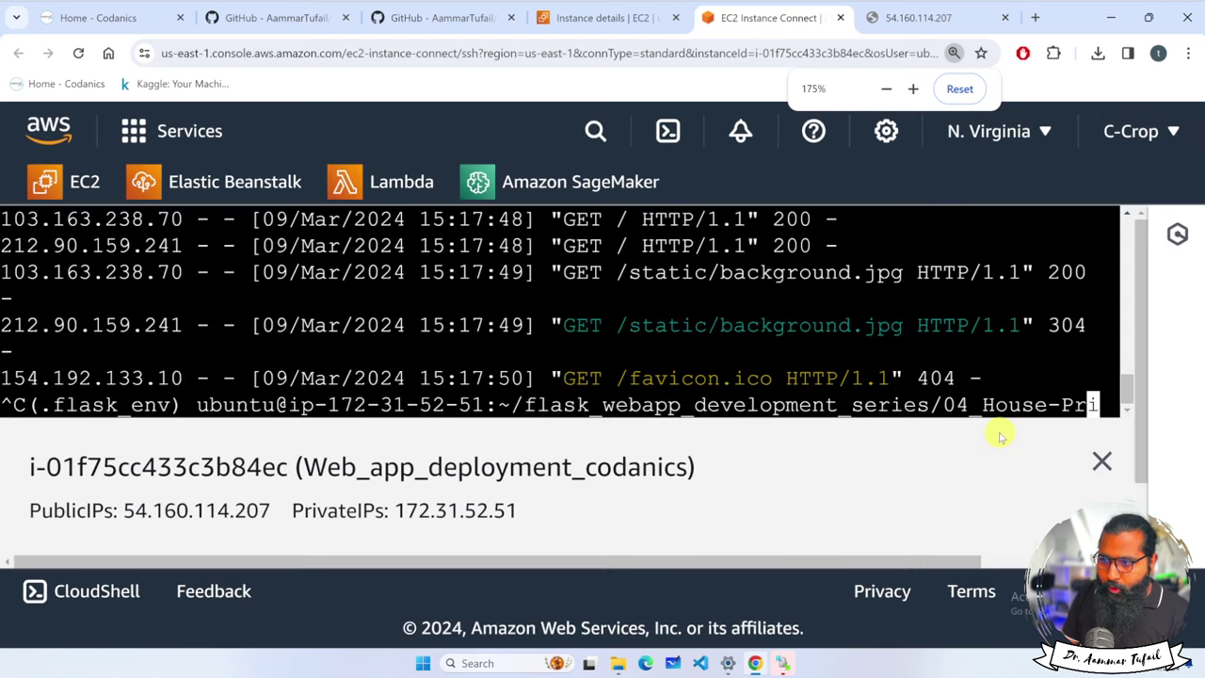
{"action": "key", "text": "ctrl+minus"}
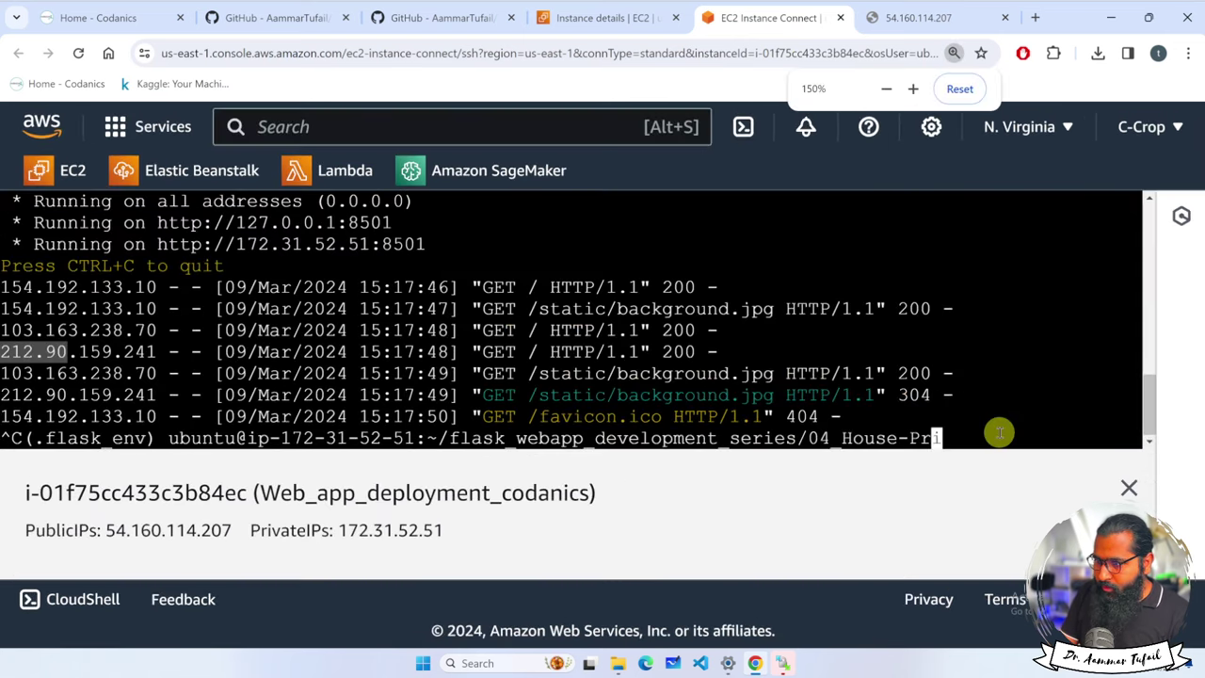
Step: Run the Flask app with nohup python3 app.py from a fresh prompt in the EC2 terminal, with the page zoom reduced
{"action": "key", "text": "ctrl+plus"}
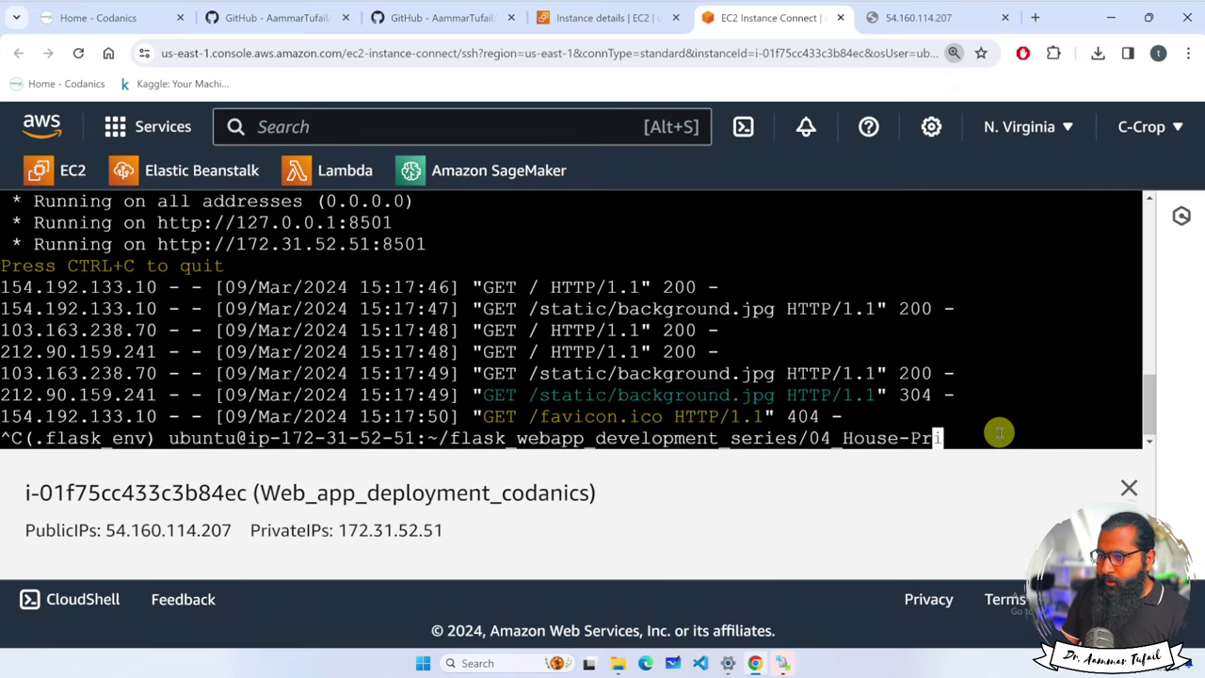
{"action": "key", "text": "Return"}
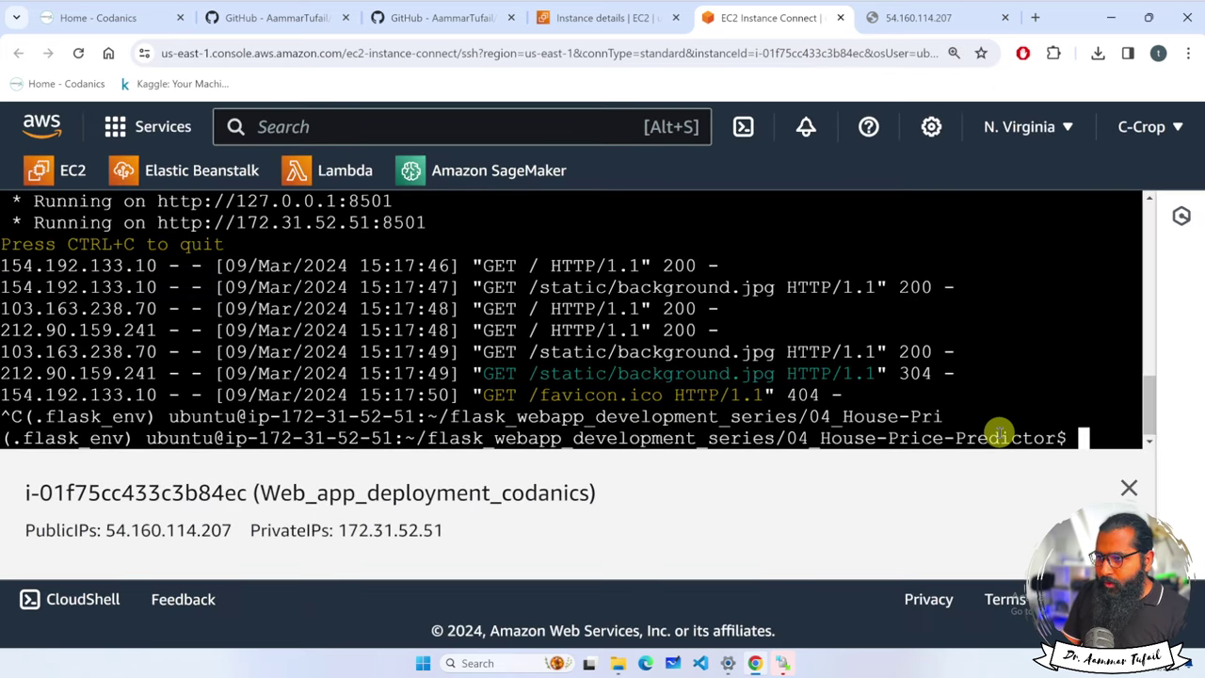
{"action": "key", "text": "ctrl+minus"}
{"action": "key", "text": "ctrl+minus"}
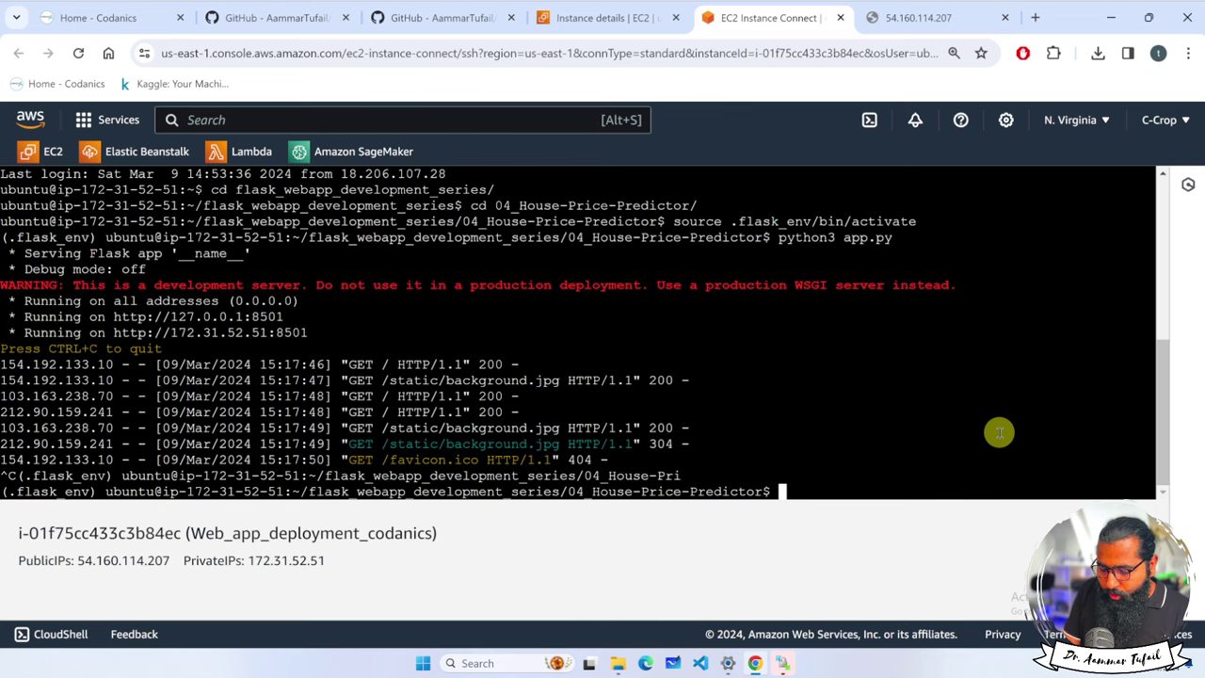
{"action": "type", "text": "no"}
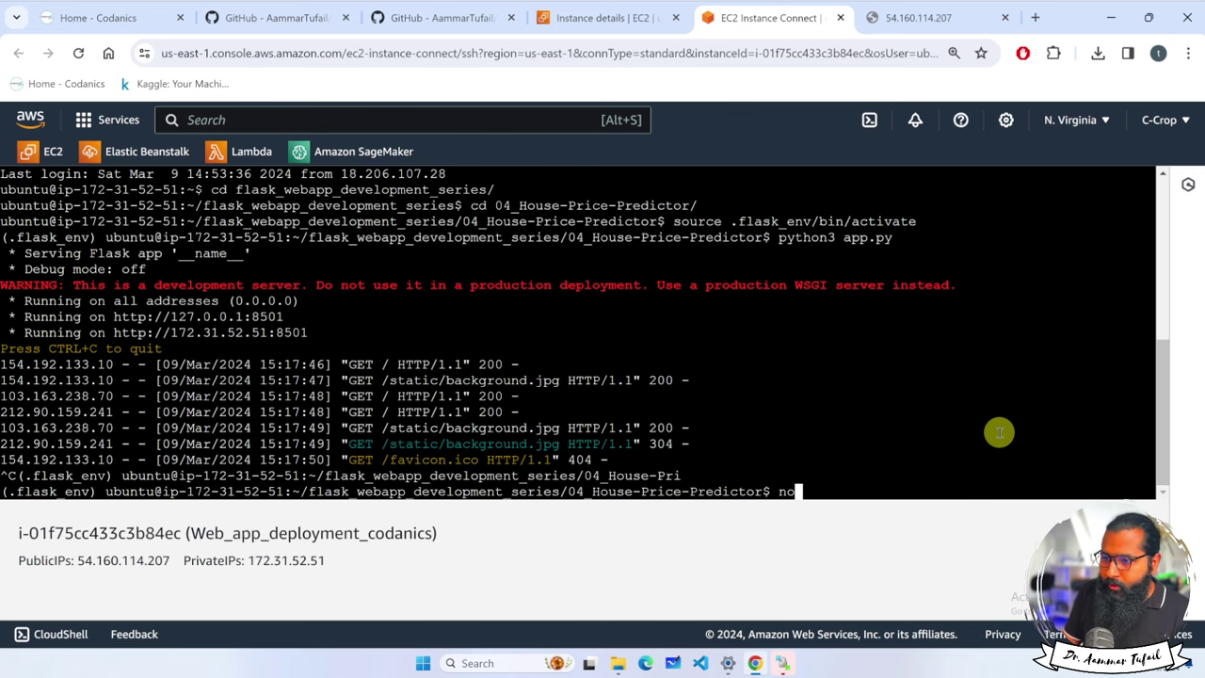
{"action": "type", "text": "hup"}
{"action": "left_click", "coordinate": [450, 20]}
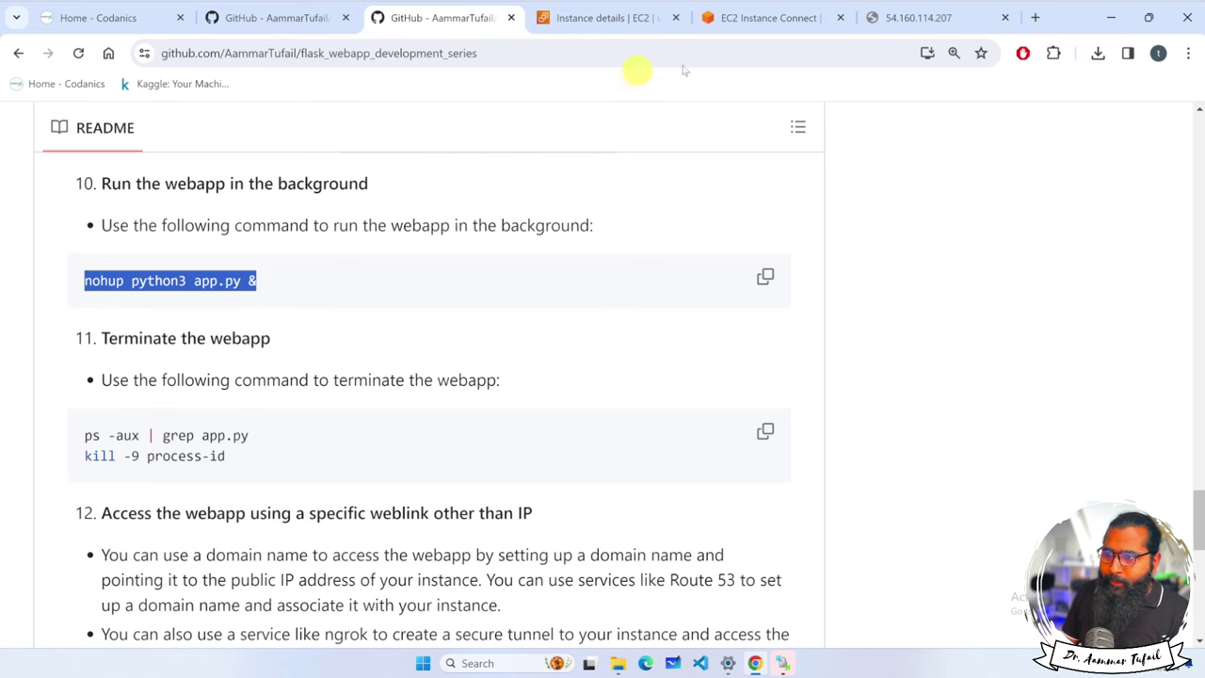
{"action": "left_click", "coordinate": [786, 16]}
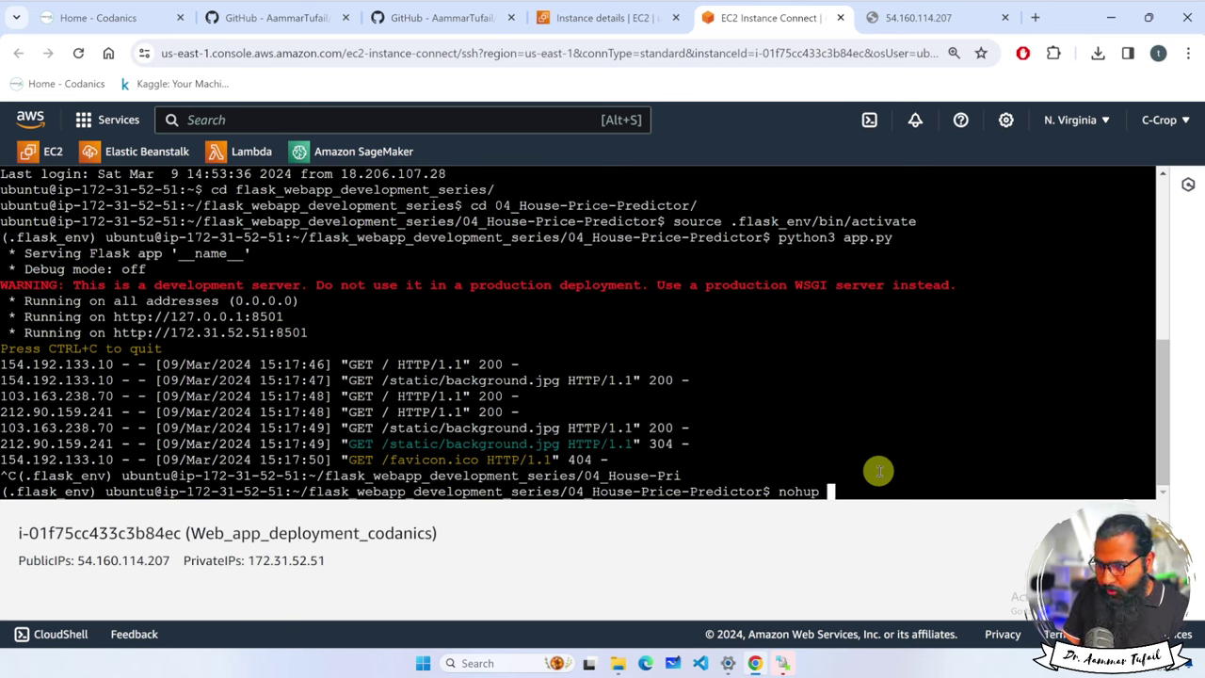
{"action": "type", "text": "python"}
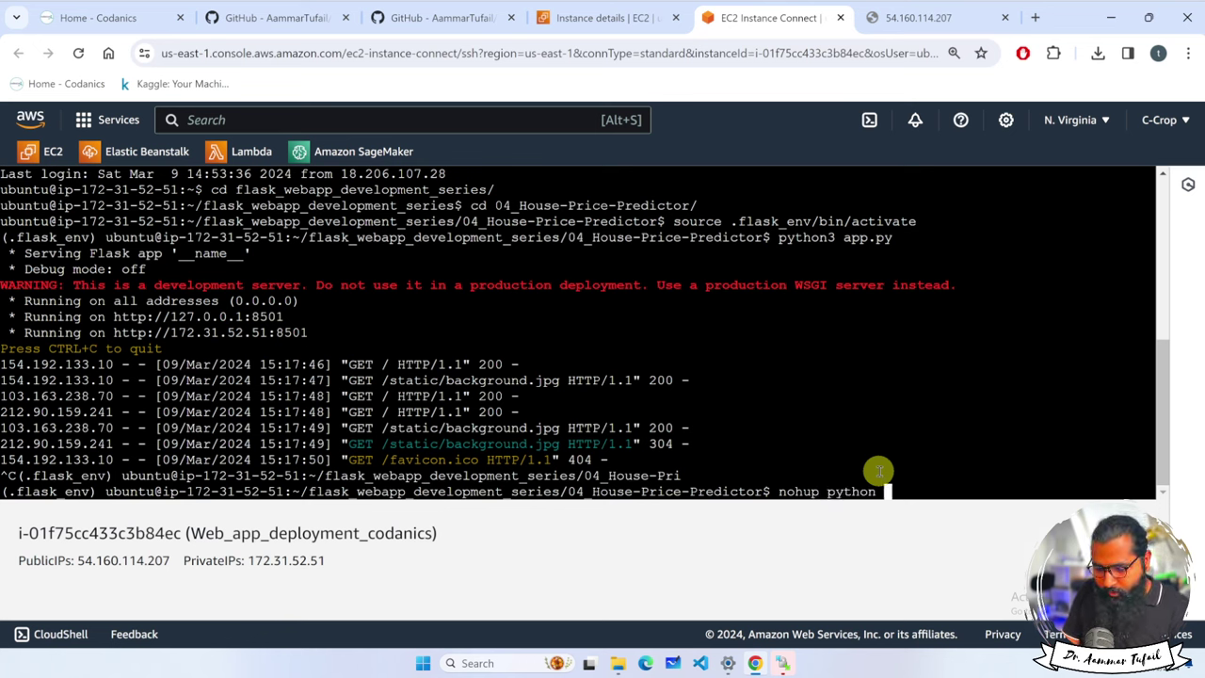
{"action": "key", "text": "BackSpace"}
{"action": "type", "text": "3 "}
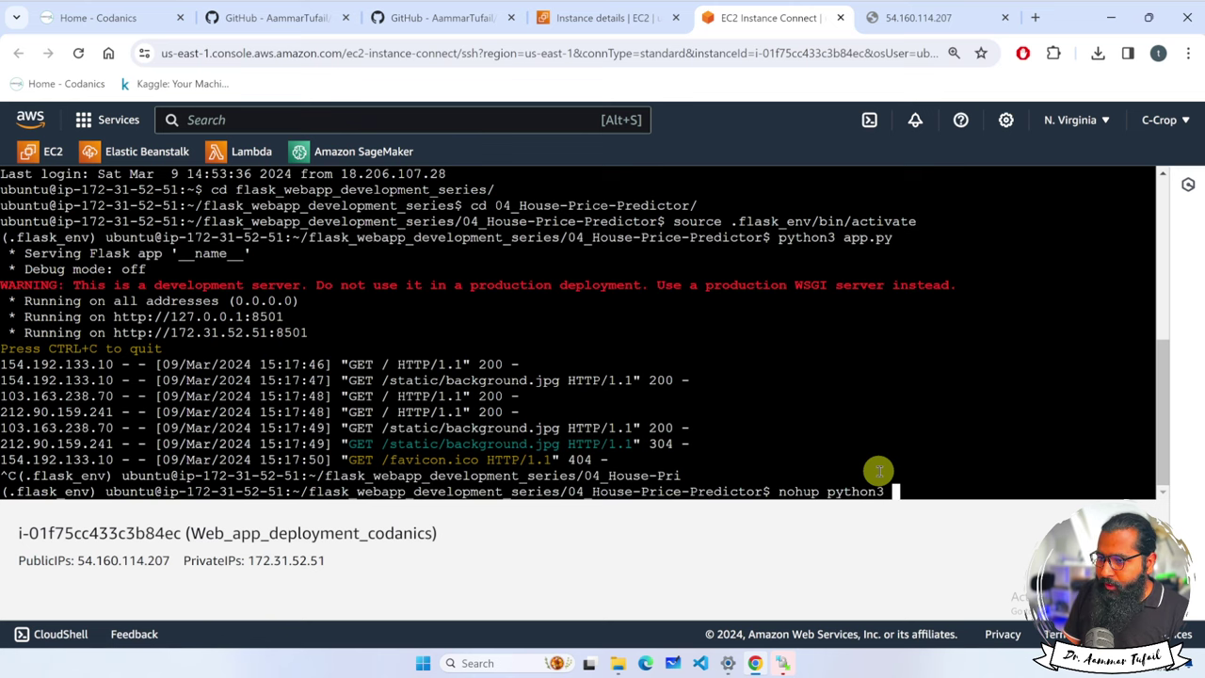
{"action": "type", "text": "app.py"}
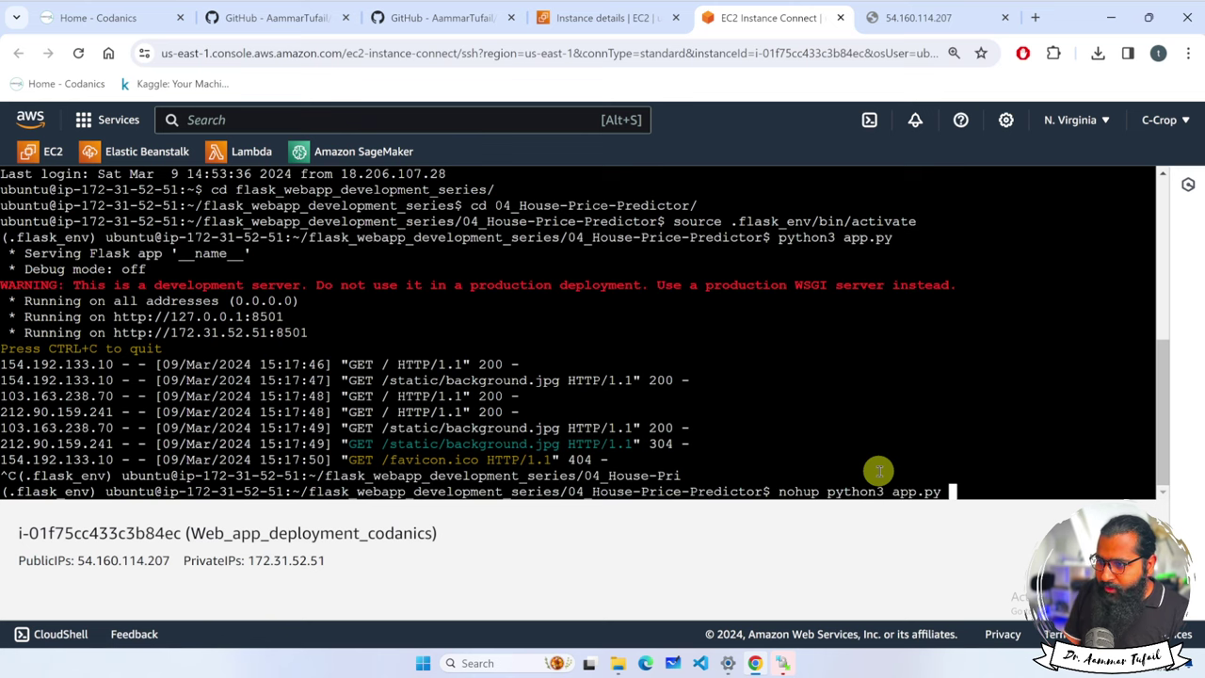
{"action": "key", "text": "Return"}
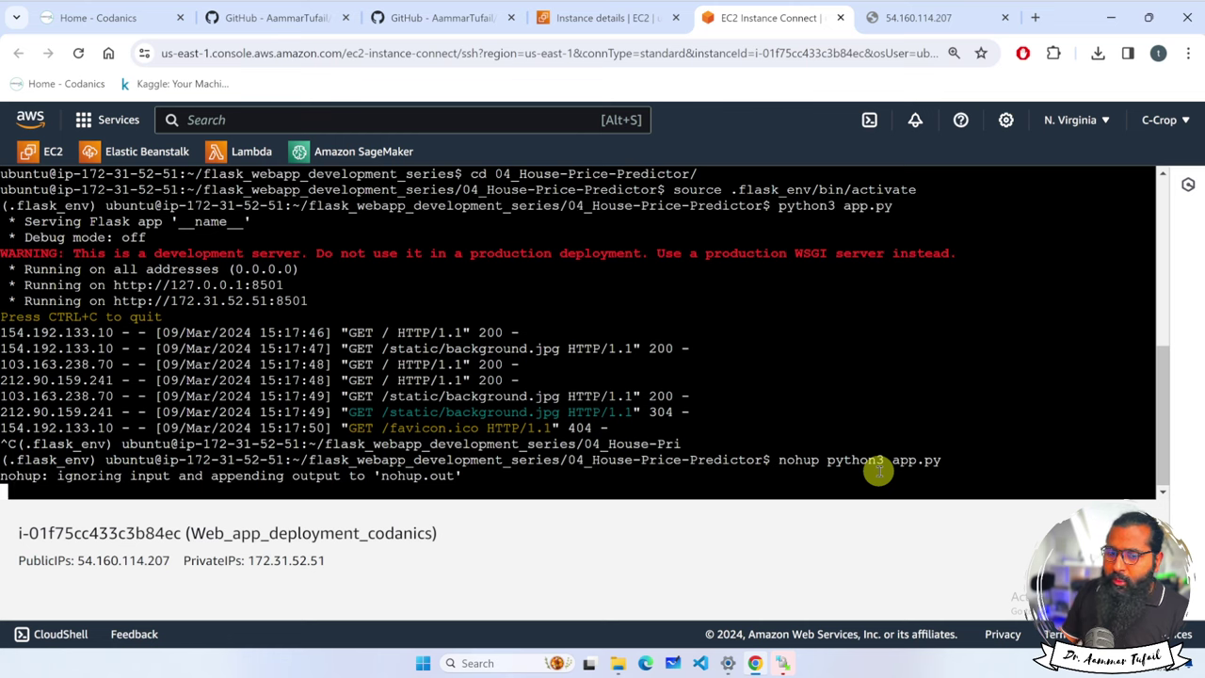
Step: Inspect the nohup output line and reload the app page at 54.160.114.207:8501
{"action": "left_click_drag", "start_coordinate": [461, 476], "coordinate": [5, 478]}
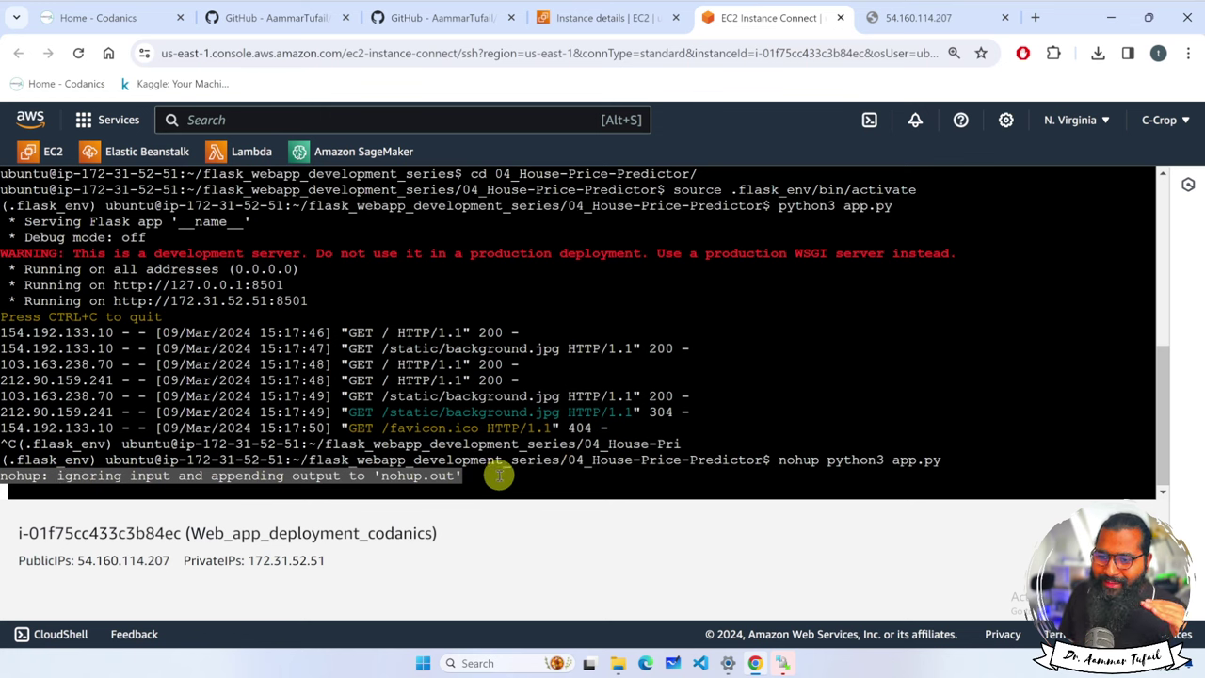
{"action": "left_click", "coordinate": [889, 19]}
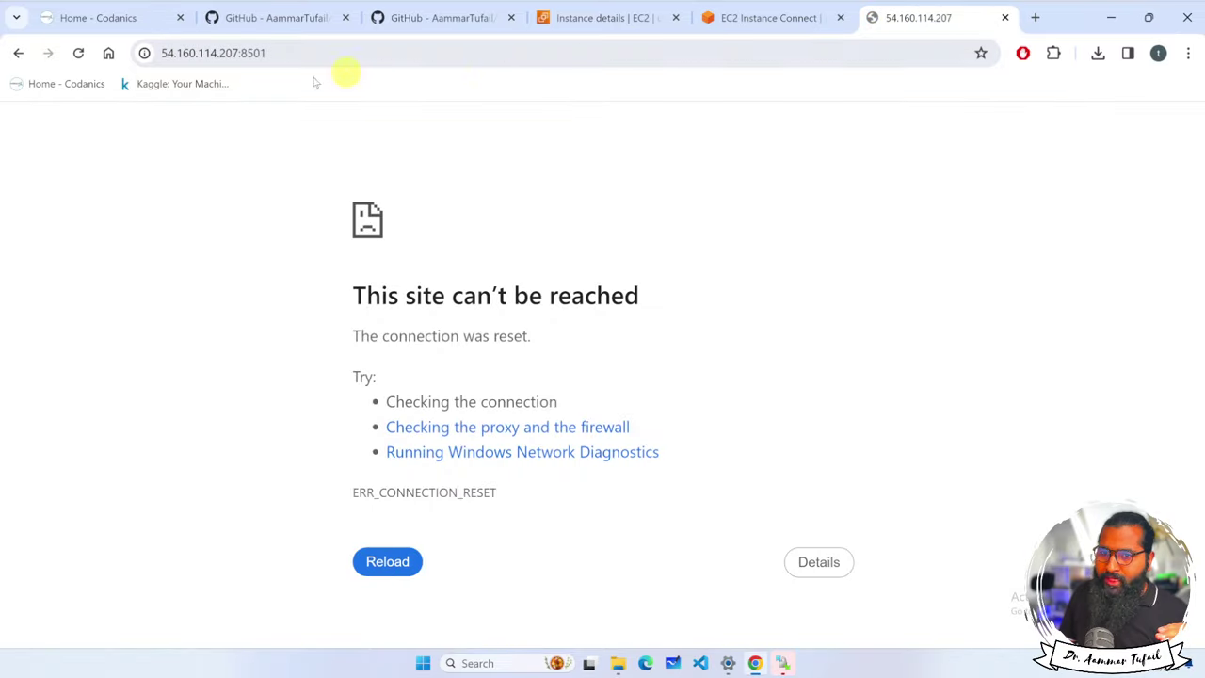
{"action": "left_click", "coordinate": [80, 53]}
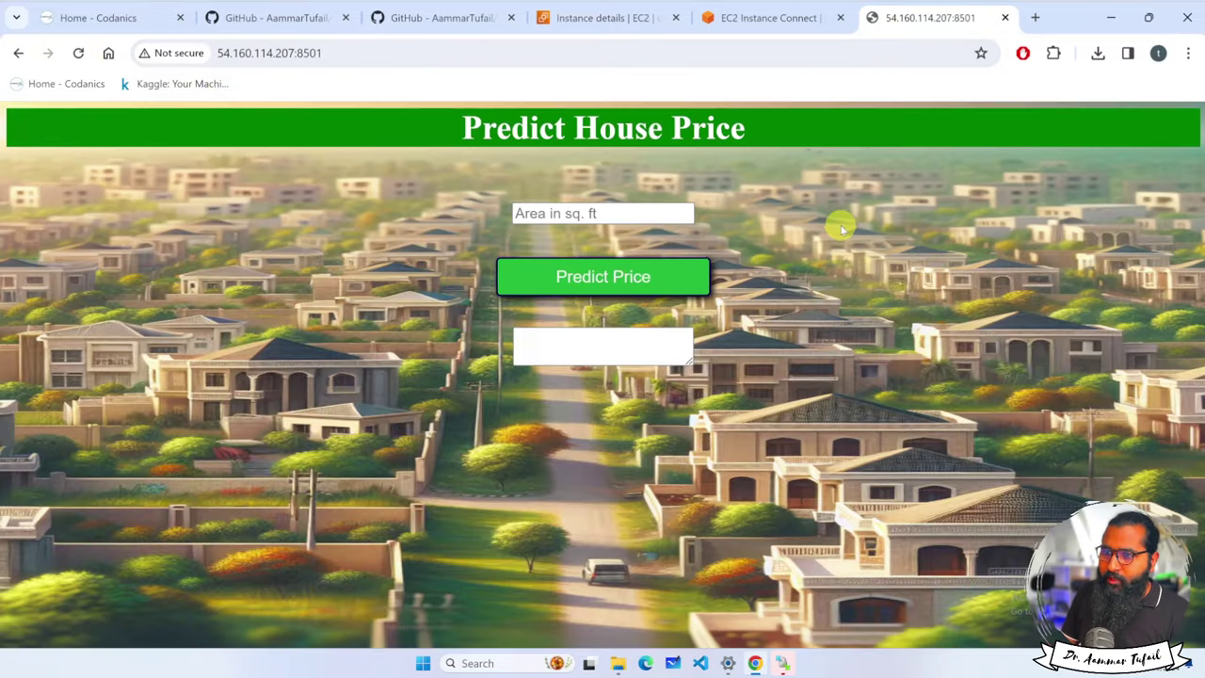
Step: Close the EC2 terminal's browser page and reload the app page to test whether it stays available
{"action": "left_click", "coordinate": [770, 18]}
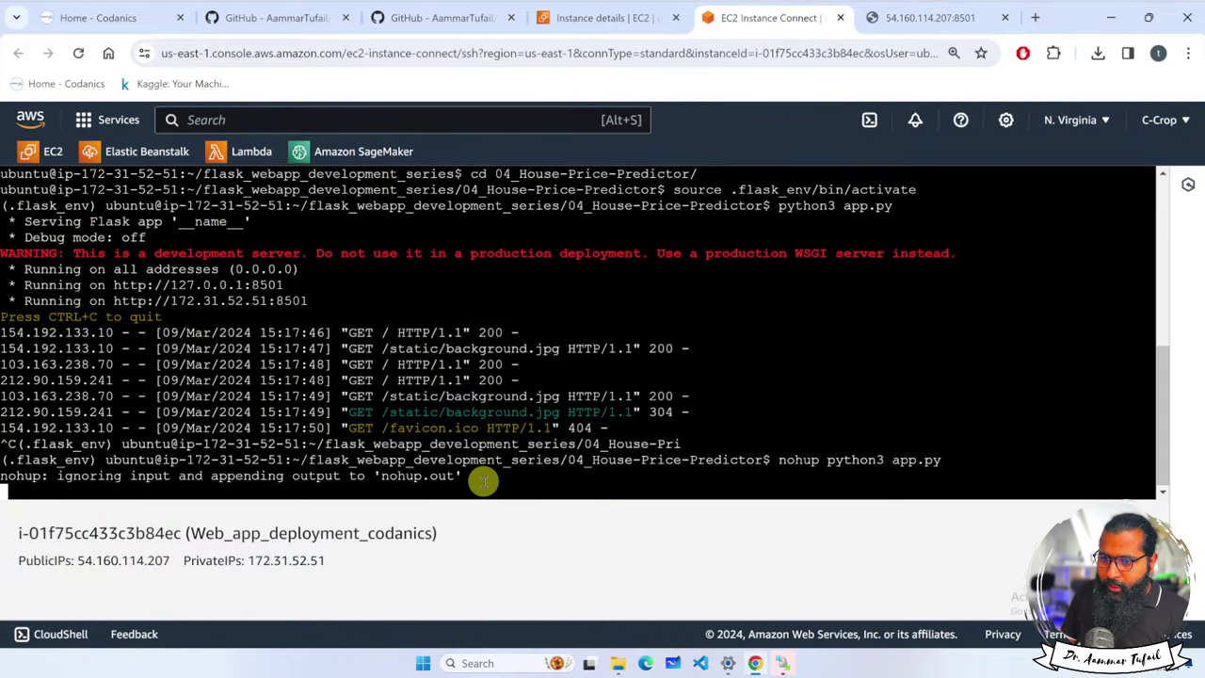
{"action": "left_click", "coordinate": [841, 18]}
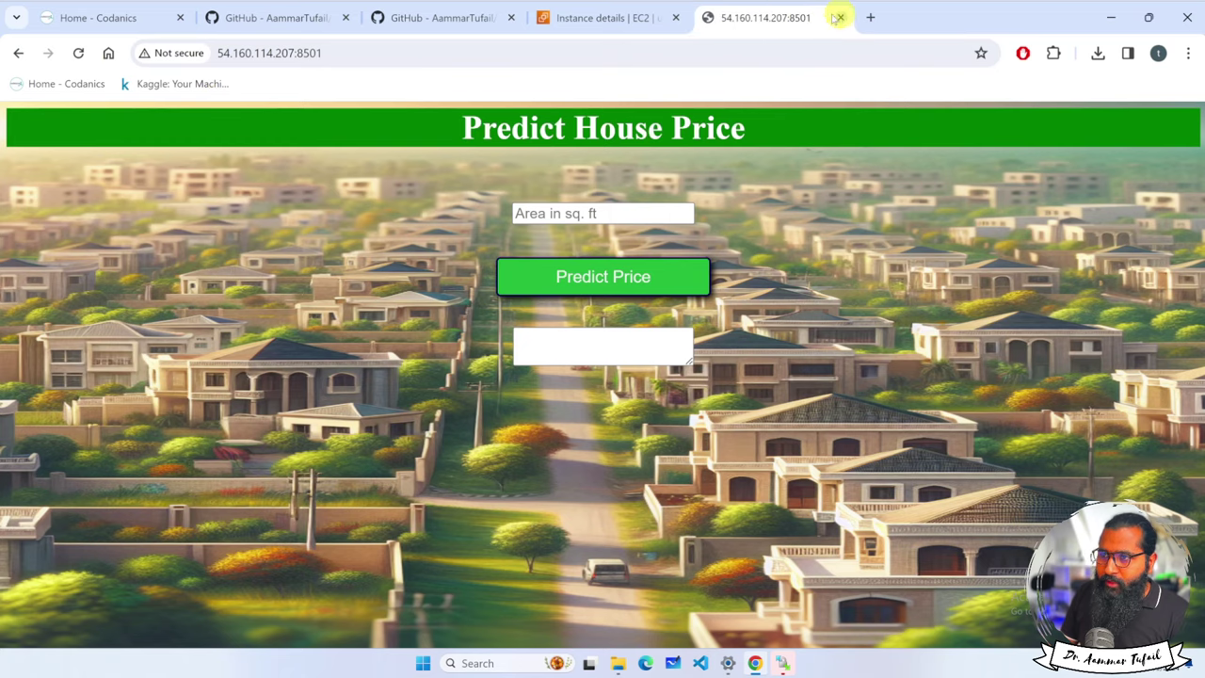
{"action": "left_click", "coordinate": [79, 53]}
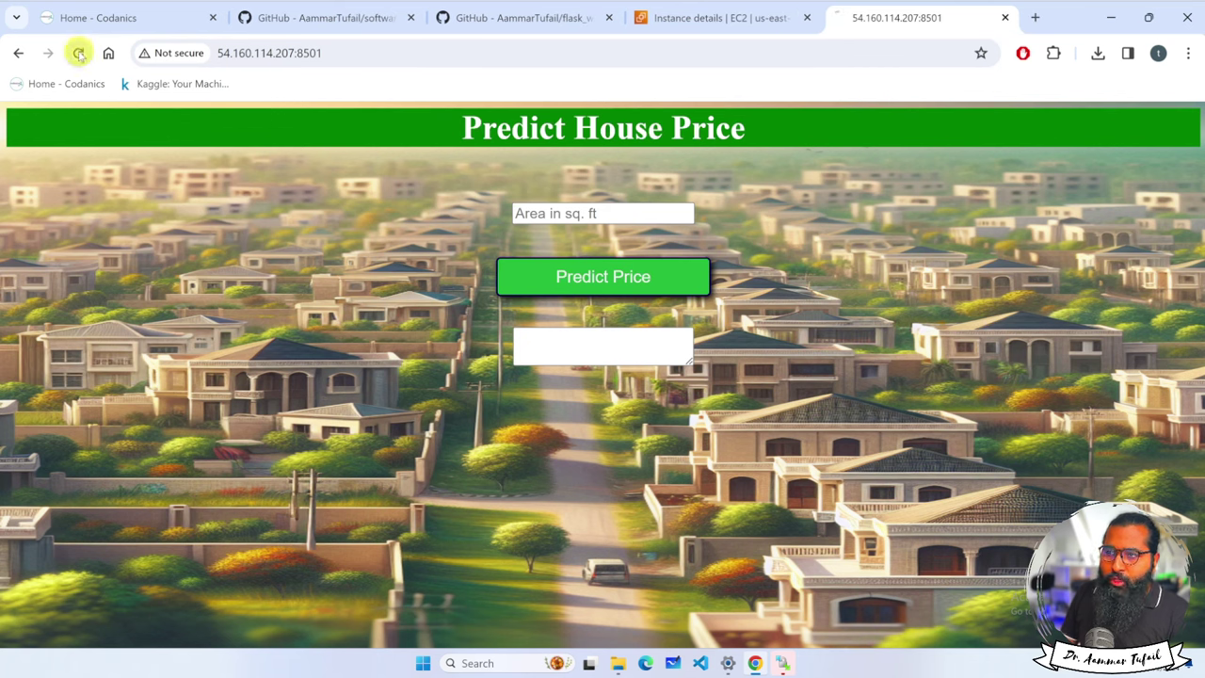
{"action": "left_click", "coordinate": [78, 53]}
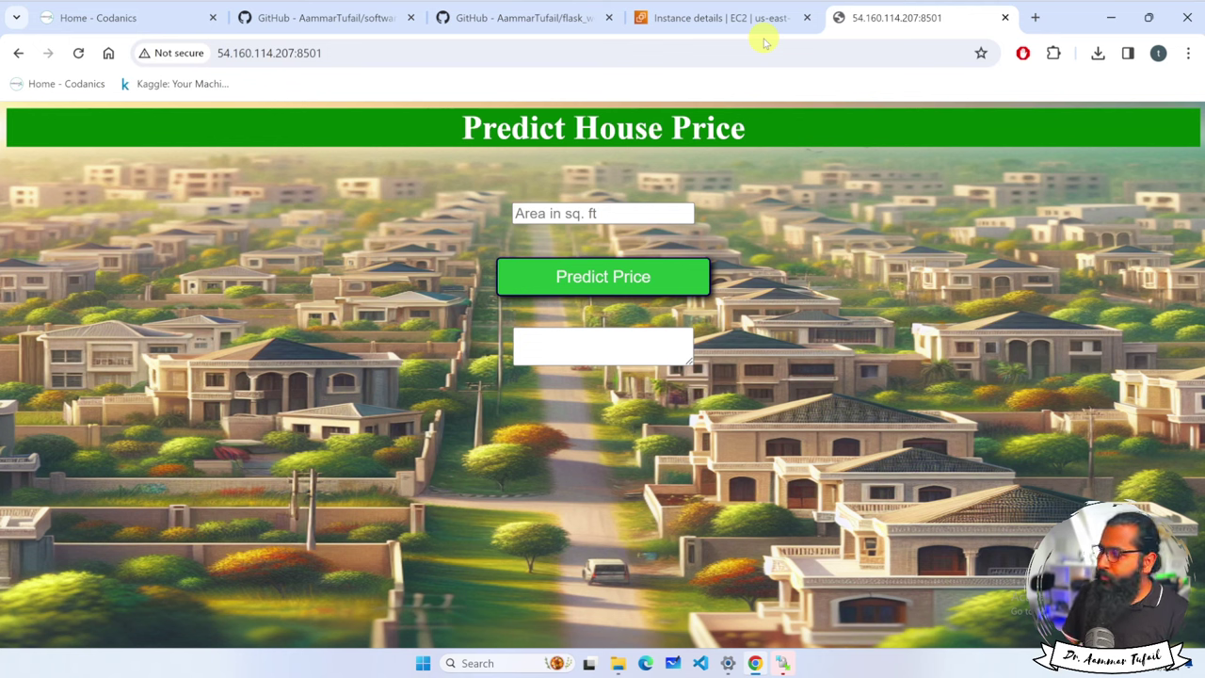
Step: Predict the house price for an area of 6200 sq. ft and widen the result box to fit the text on one line
{"action": "left_click", "coordinate": [714, 21]}
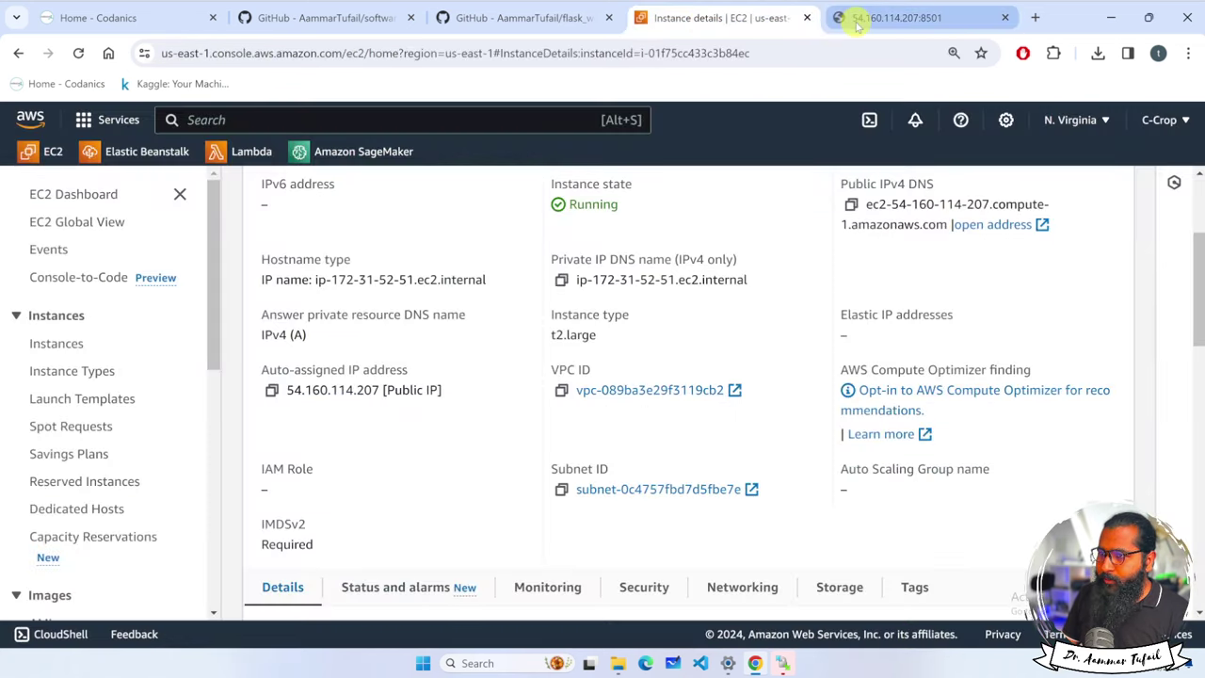
{"action": "left_click", "coordinate": [856, 20]}
{"action": "left_click", "coordinate": [613, 213]}
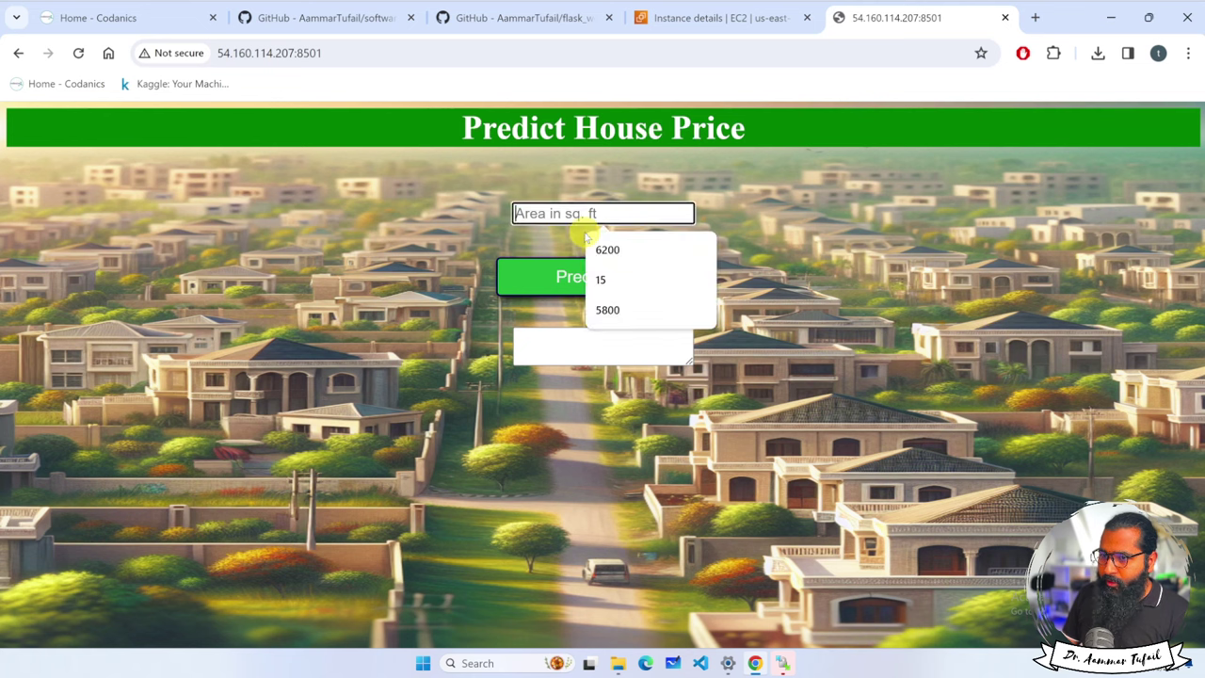
{"action": "left_click", "coordinate": [598, 248]}
{"action": "left_click", "coordinate": [571, 281]}
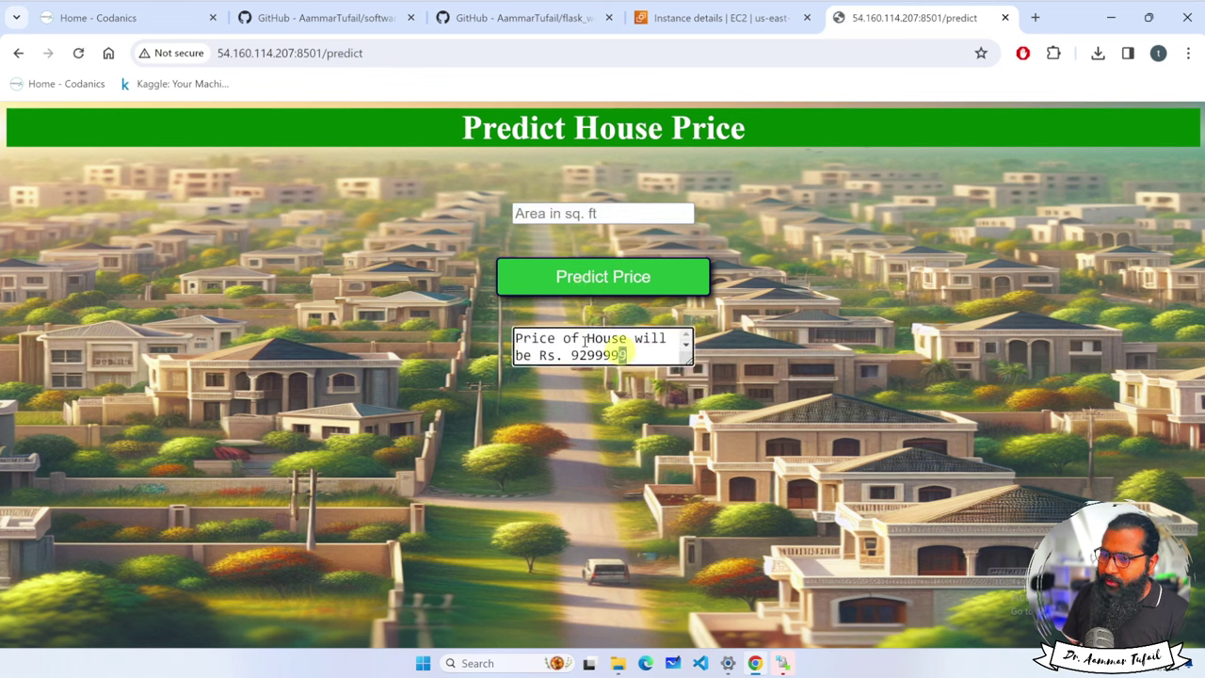
{"action": "left_click_drag", "start_coordinate": [624, 354], "coordinate": [499, 331]}
{"action": "left_click_drag", "start_coordinate": [688, 361], "coordinate": [754, 351]}
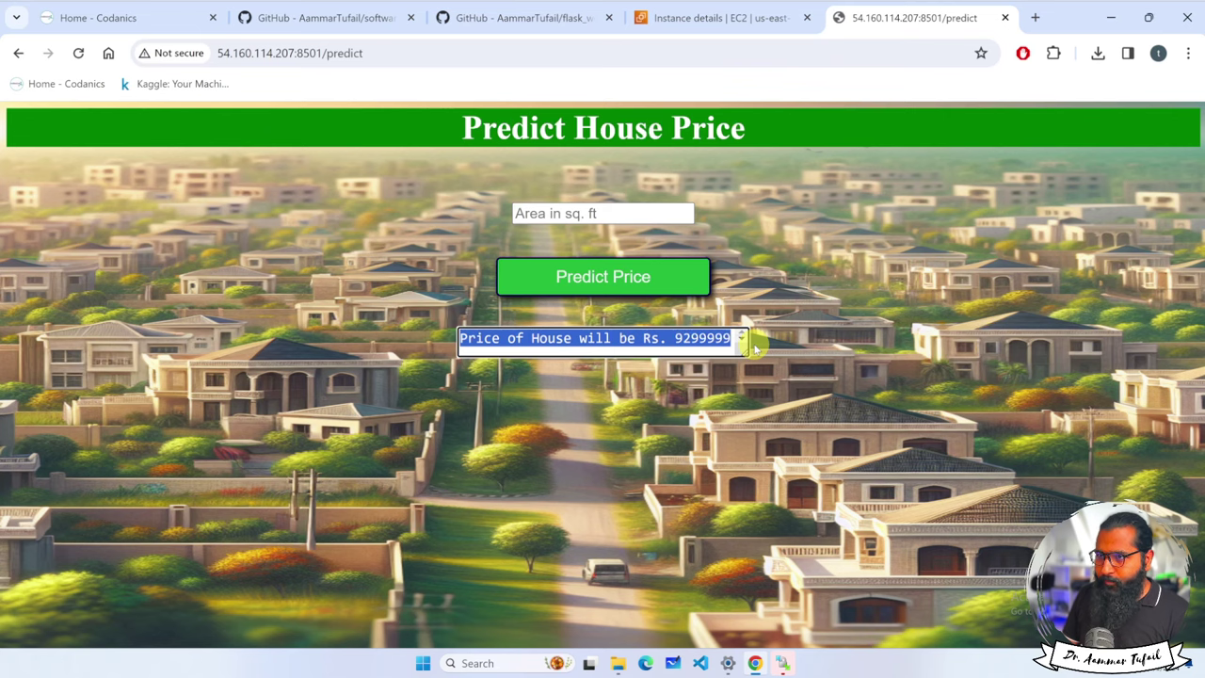
Step: Open a new terminal session to the Web_app_deployment_codanics instance through EC2 Instance Connect with the username ubuntu
{"action": "left_click", "coordinate": [720, 19]}
{"action": "scroll", "coordinate": [605, 499], "scroll_direction": "down", "scroll_amount": 1}
{"action": "scroll", "coordinate": [605, 495], "scroll_direction": "down", "scroll_amount": 3}
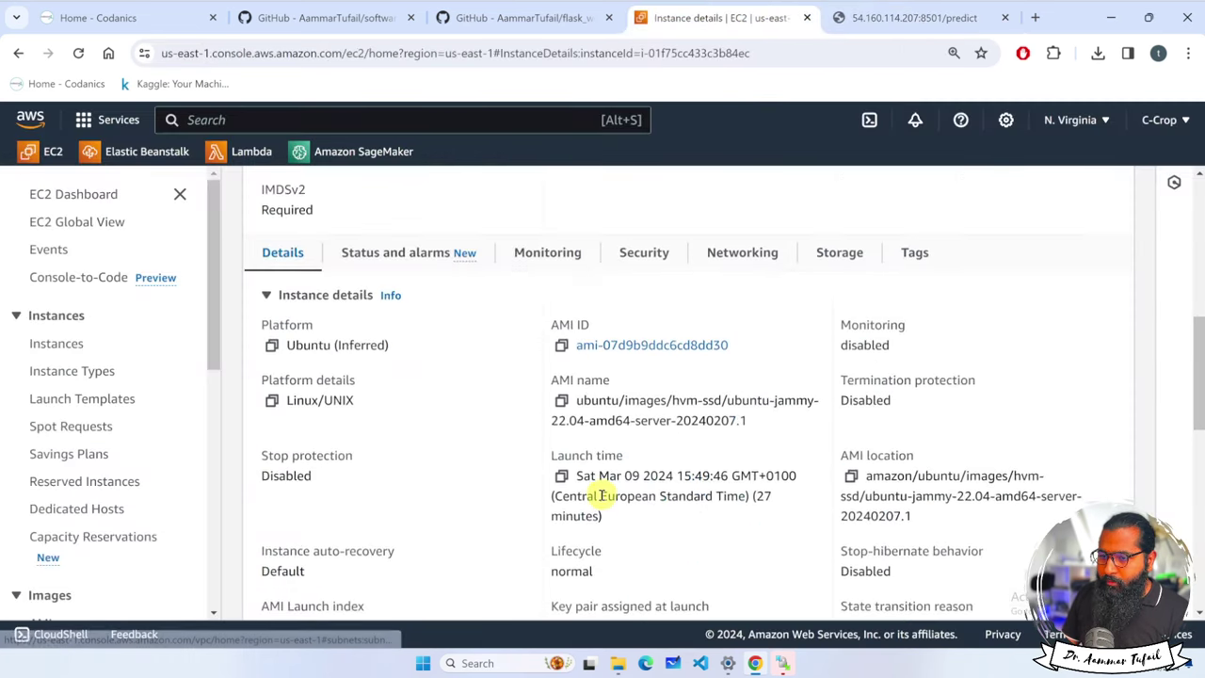
{"action": "scroll", "coordinate": [725, 398], "scroll_direction": "up", "scroll_amount": 6}
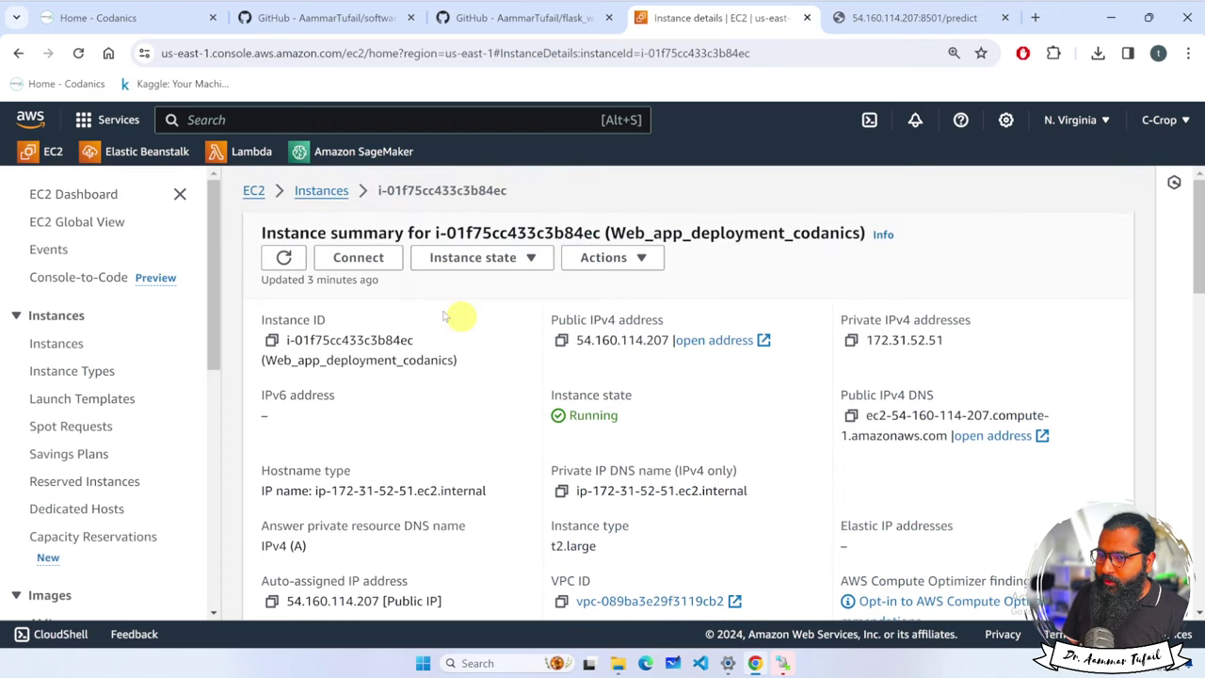
{"action": "left_click", "coordinate": [361, 260]}
{"action": "scroll", "coordinate": [436, 452], "scroll_direction": "down", "scroll_amount": 3}
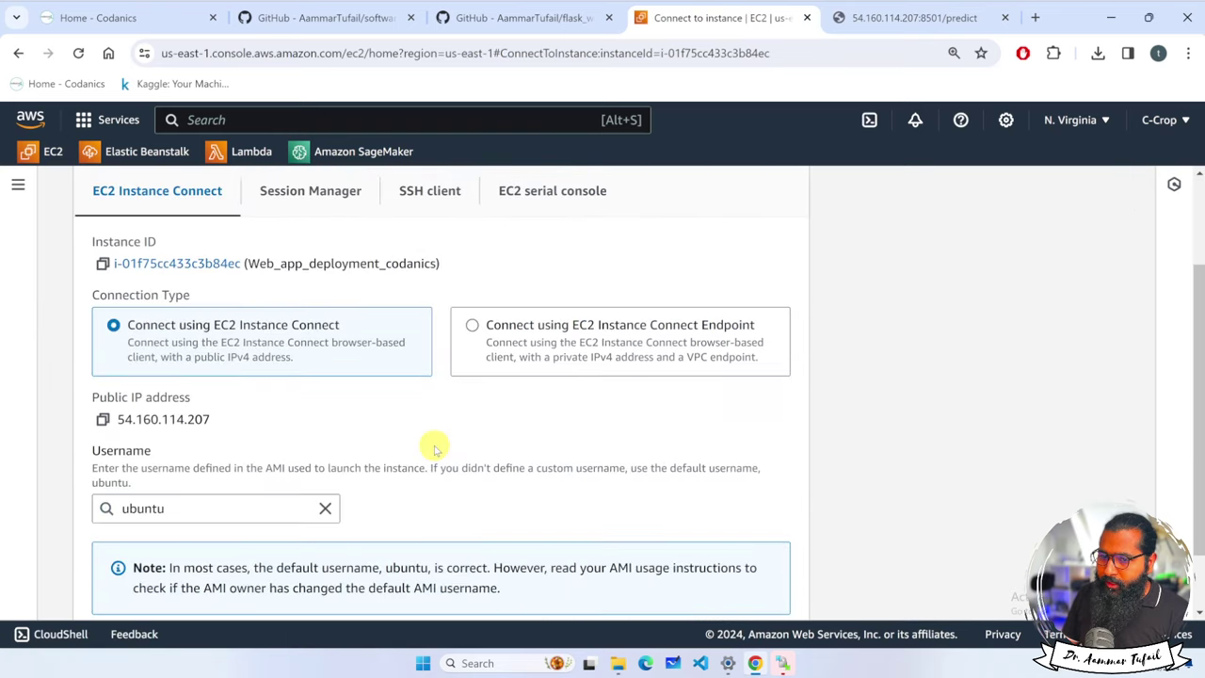
{"action": "left_click", "coordinate": [802, 591]}
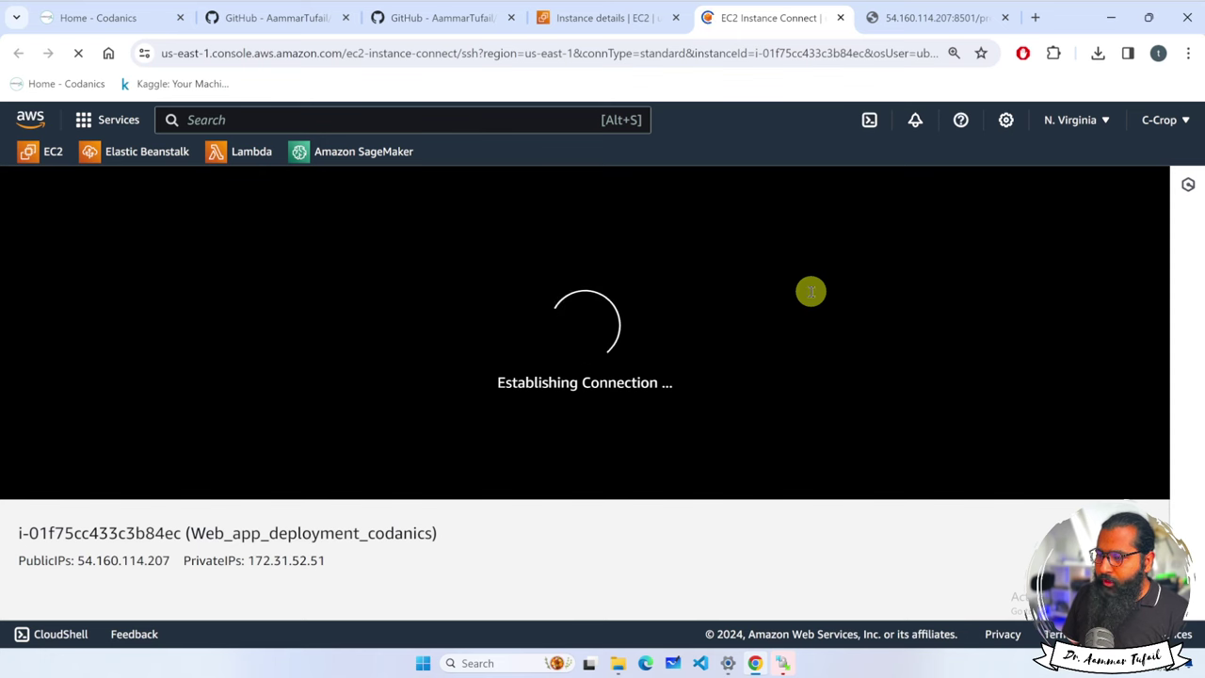
Step: Look up the commands for terminating the webapp in section 11 of the GitHub README
{"action": "left_click", "coordinate": [393, 23]}
{"action": "scroll", "coordinate": [273, 428], "scroll_direction": "down", "scroll_amount": 1}
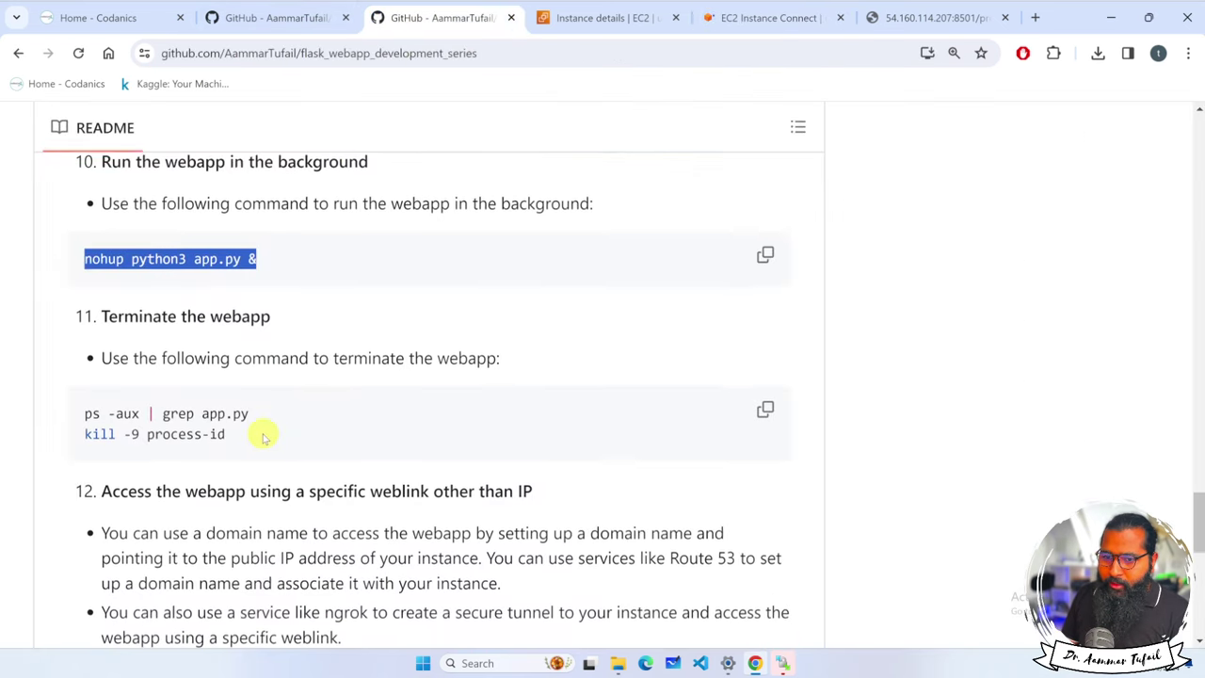
{"action": "left_click_drag", "start_coordinate": [87, 411], "coordinate": [247, 414]}
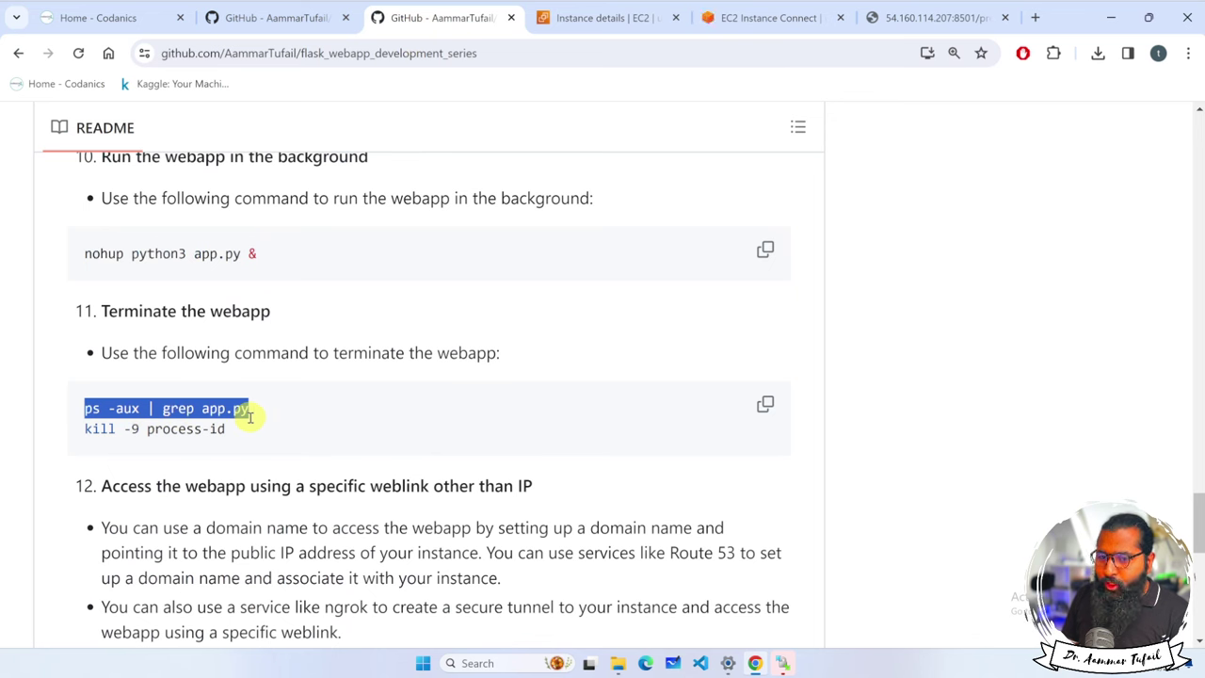
{"action": "left_click_drag", "start_coordinate": [225, 429], "coordinate": [79, 428]}
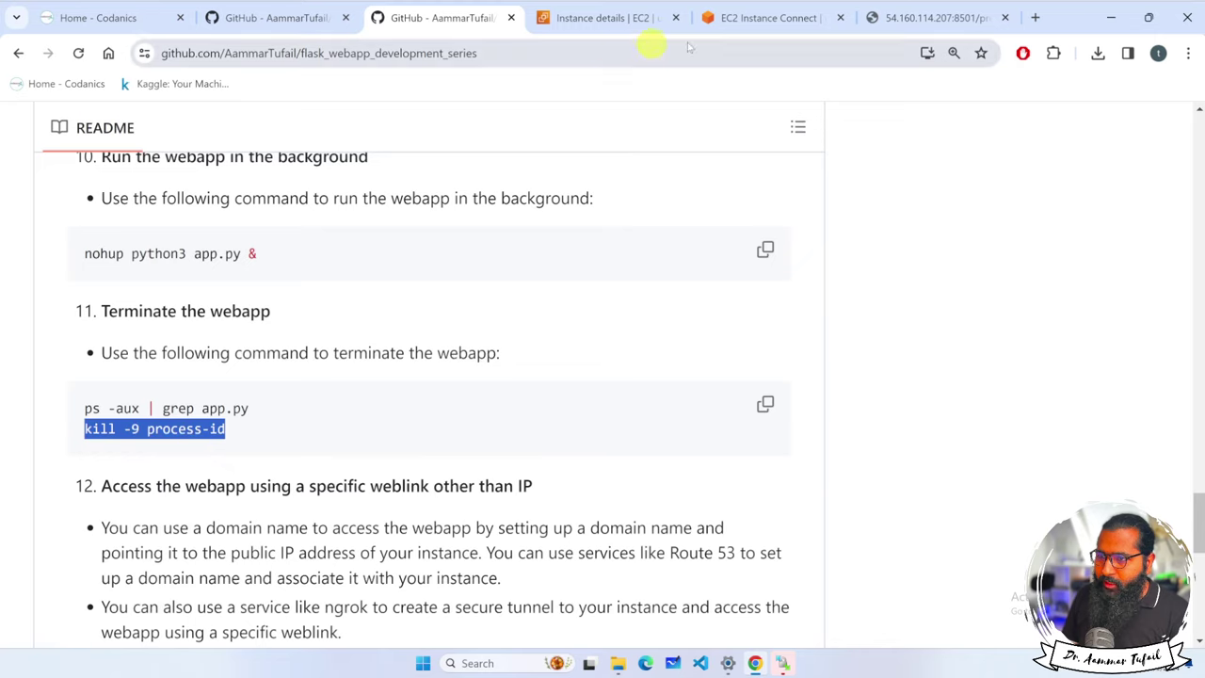
Step: List all running processes with ps -ef in the enlarged EC2 terminal and locate the python3 app.py entry and its process ID
{"action": "left_click", "coordinate": [770, 19]}
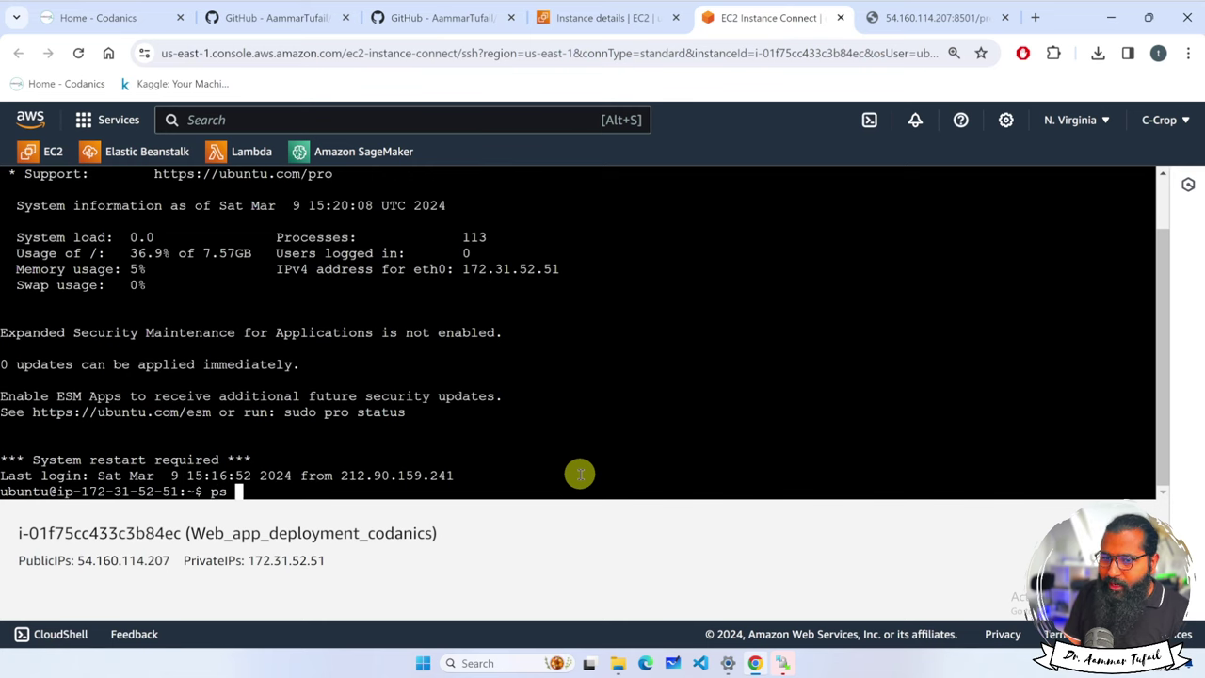
{"action": "type", "text": "ps -ef"}
{"action": "key", "text": "ctrl+plus"}
{"action": "key", "text": "ctrl+plus"}
{"action": "key", "text": "ctrl+plus"}
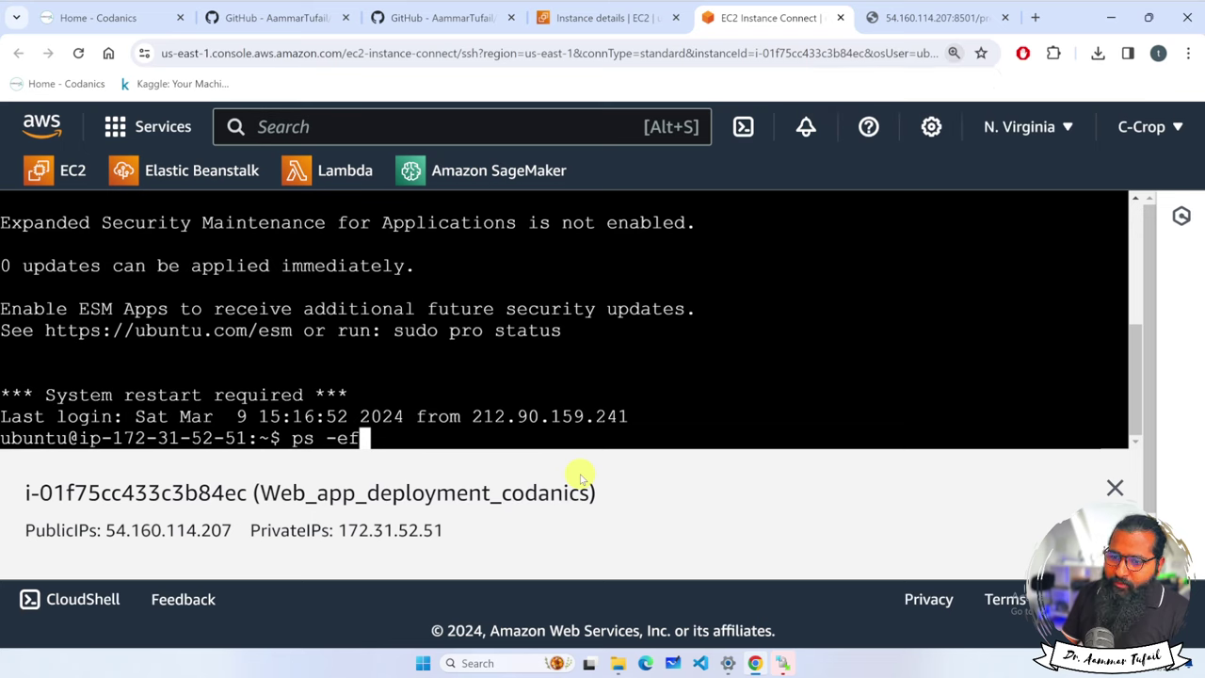
{"action": "key", "text": "Return"}
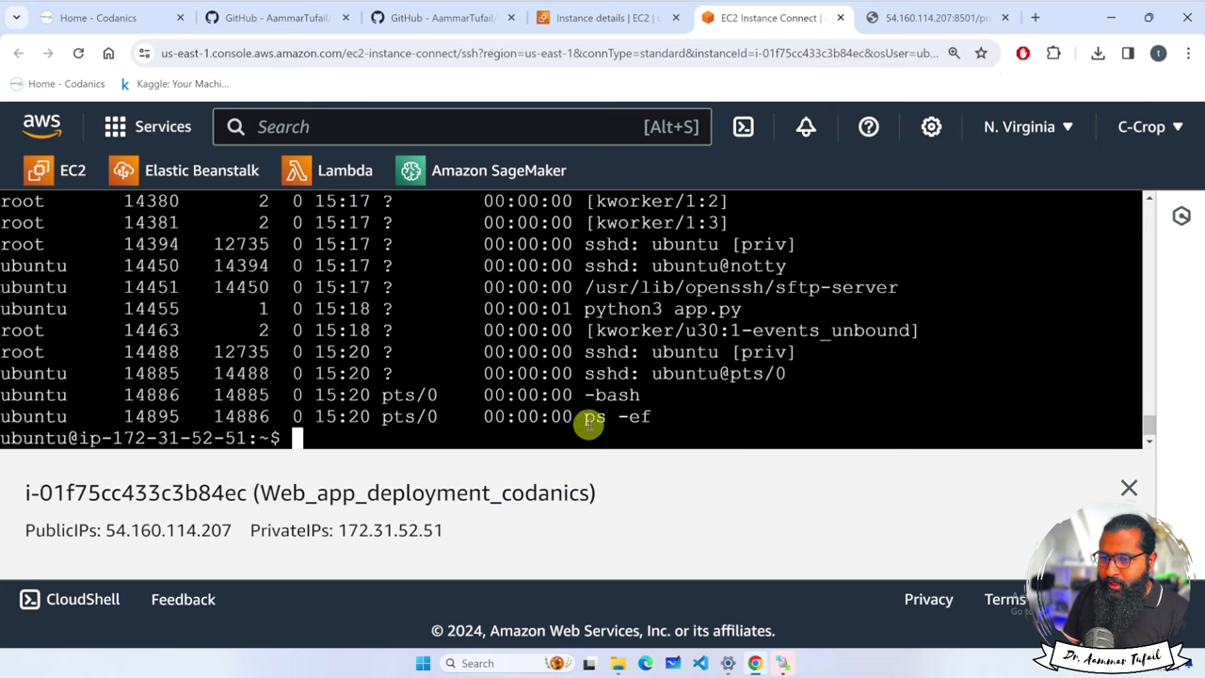
{"action": "scroll", "coordinate": [622, 417], "scroll_direction": "up", "scroll_amount": 1}
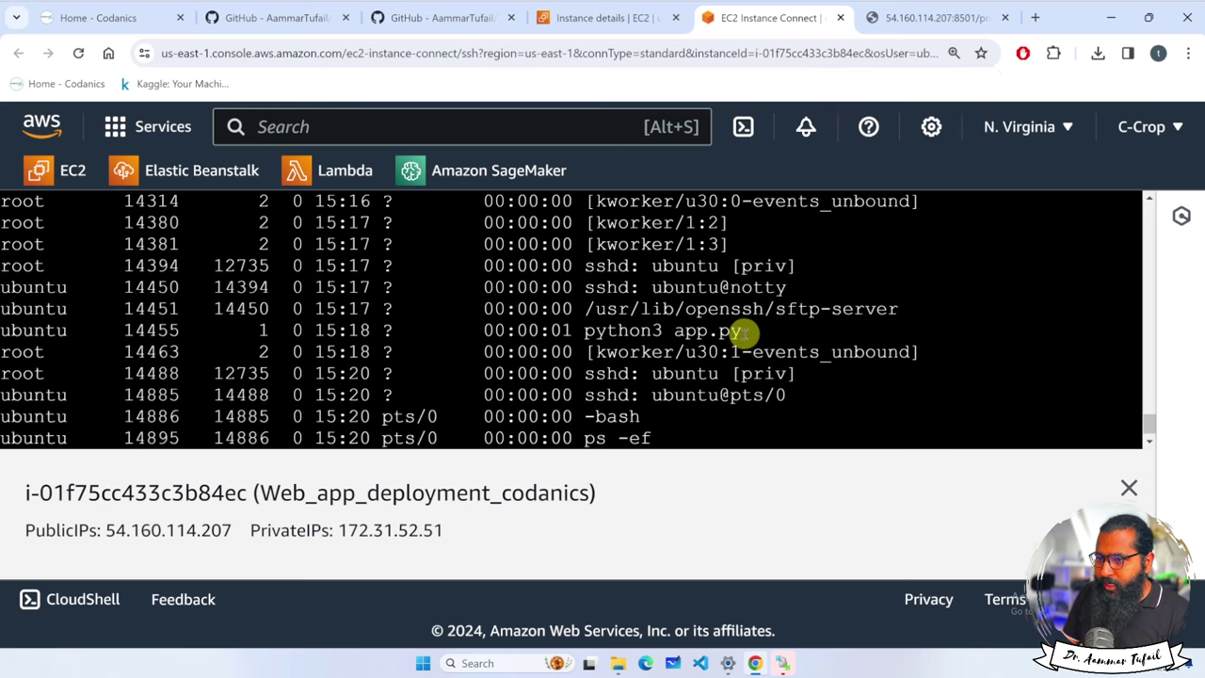
{"action": "left_click_drag", "start_coordinate": [744, 331], "coordinate": [593, 329]}
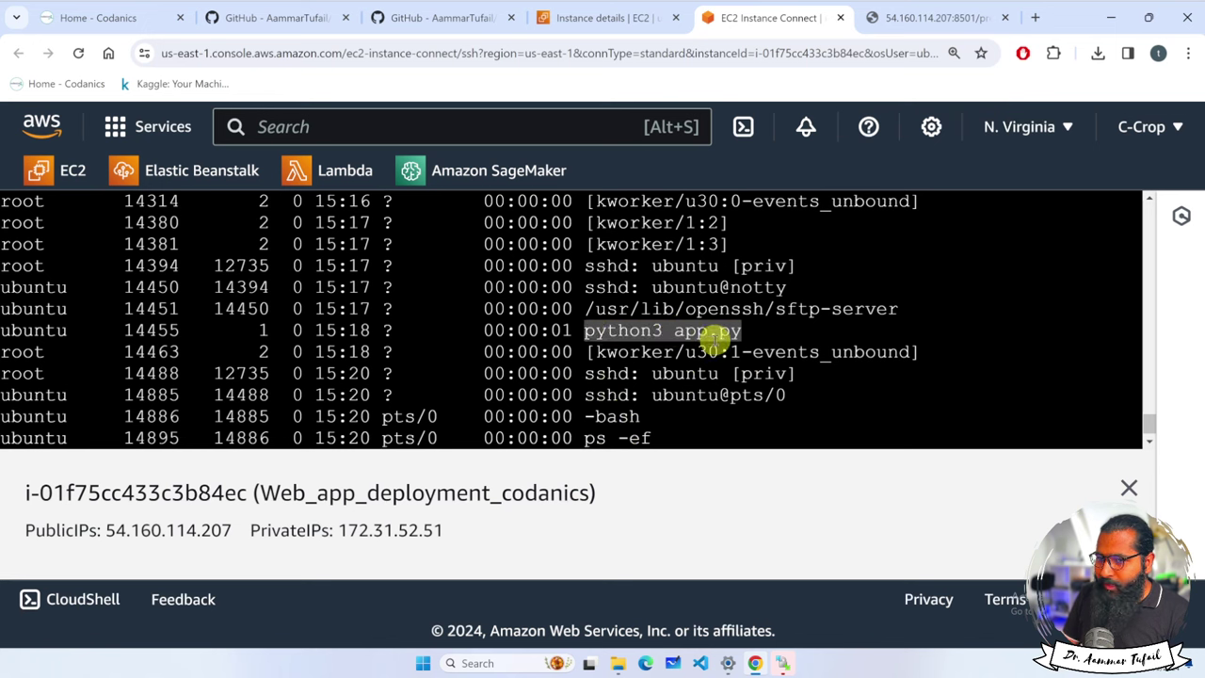
{"action": "left_click_drag", "start_coordinate": [183, 329], "coordinate": [124, 330]}
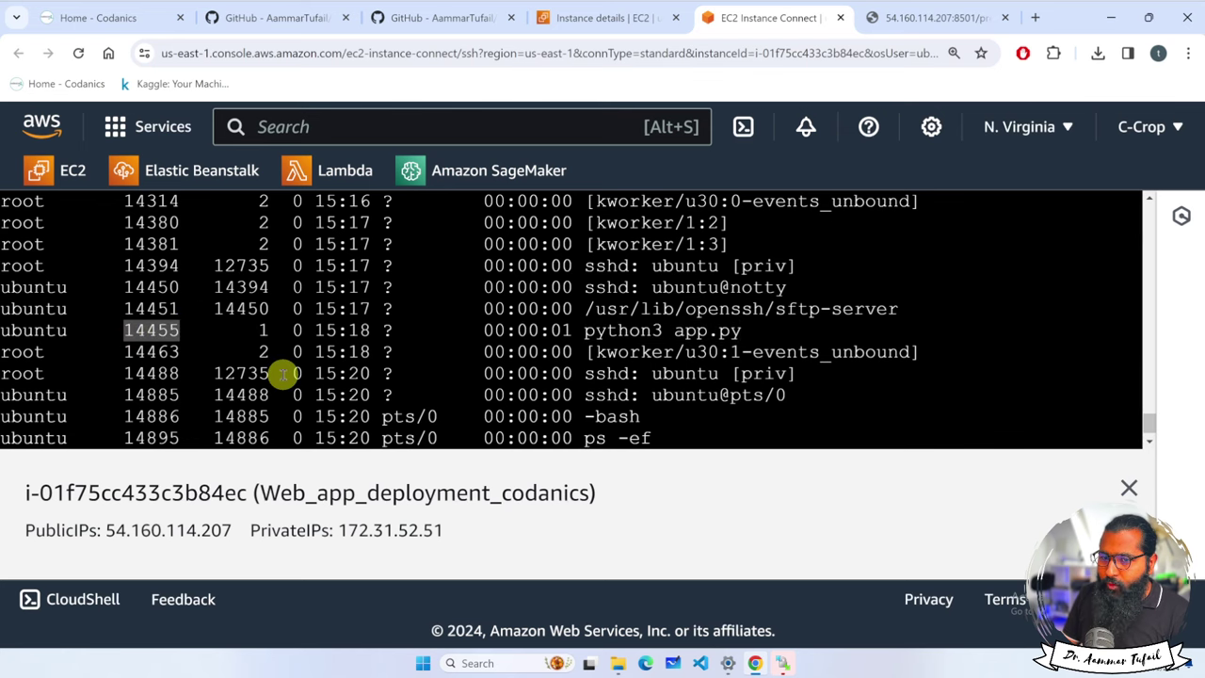
{"action": "scroll", "coordinate": [282, 373], "scroll_direction": "up", "scroll_amount": 15}
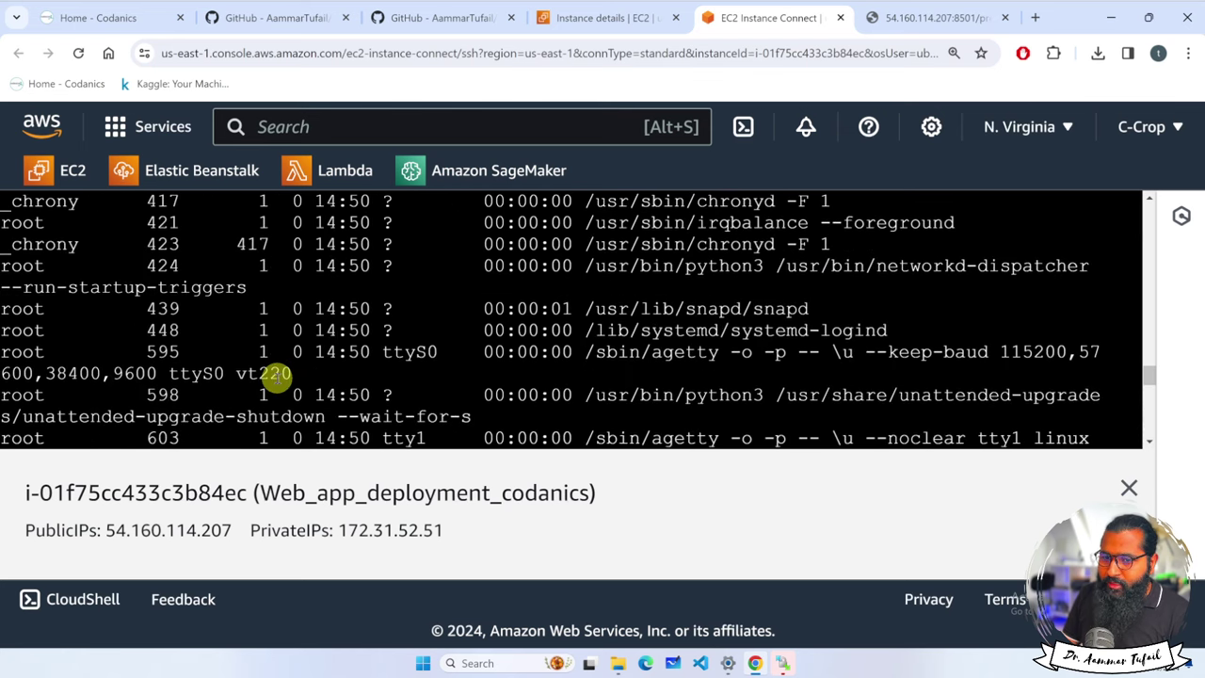
Step: Read through the rest of the process listing to its end and pick out the process ID on the python3 app.py line
{"action": "scroll", "coordinate": [278, 374], "scroll_direction": "down", "scroll_amount": 2}
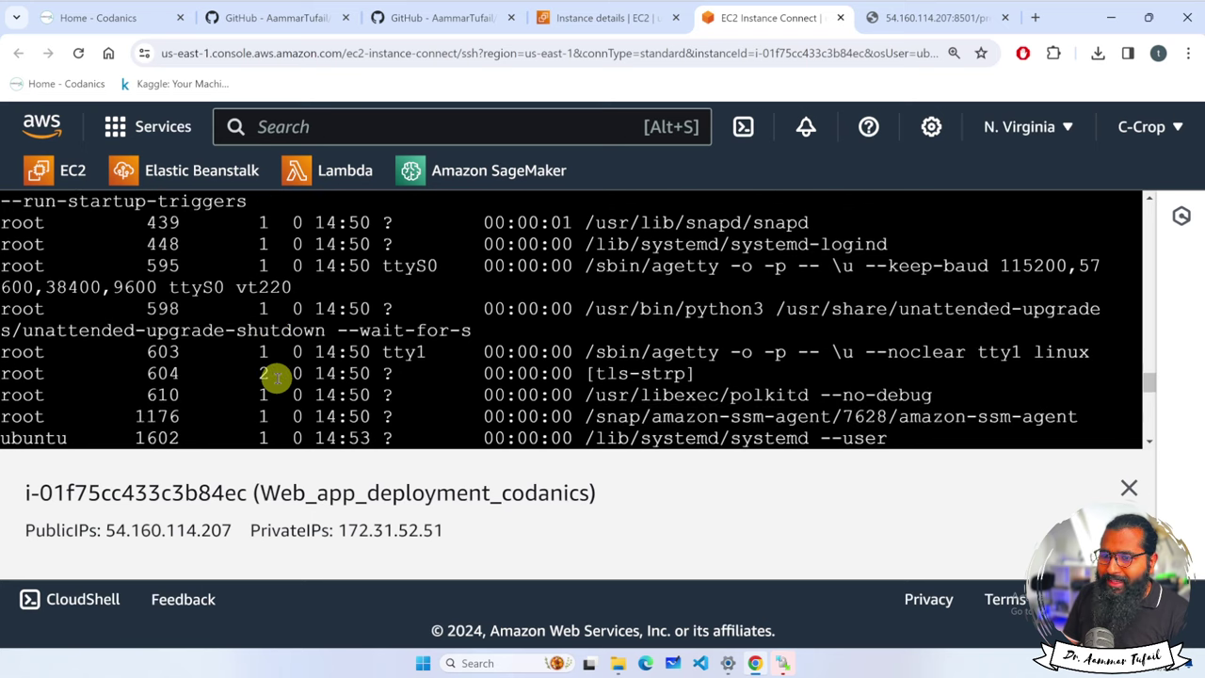
{"action": "scroll", "coordinate": [277, 376], "scroll_direction": "down", "scroll_amount": 6}
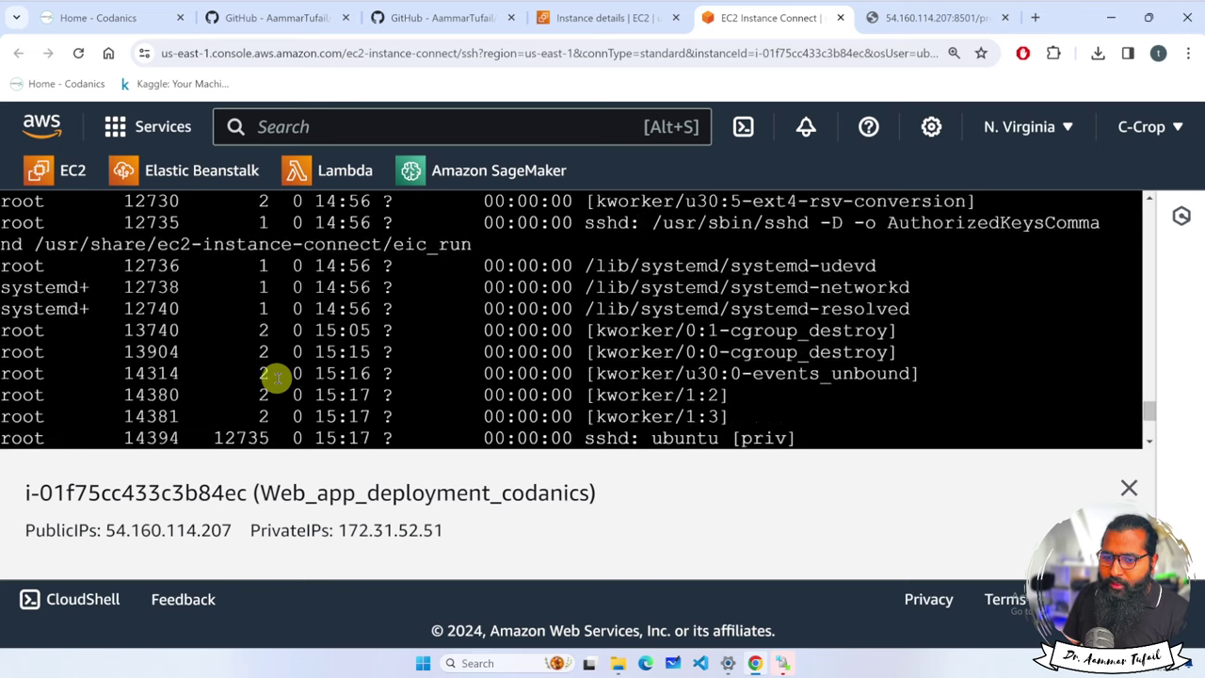
{"action": "scroll", "coordinate": [278, 376], "scroll_direction": "down", "scroll_amount": 3}
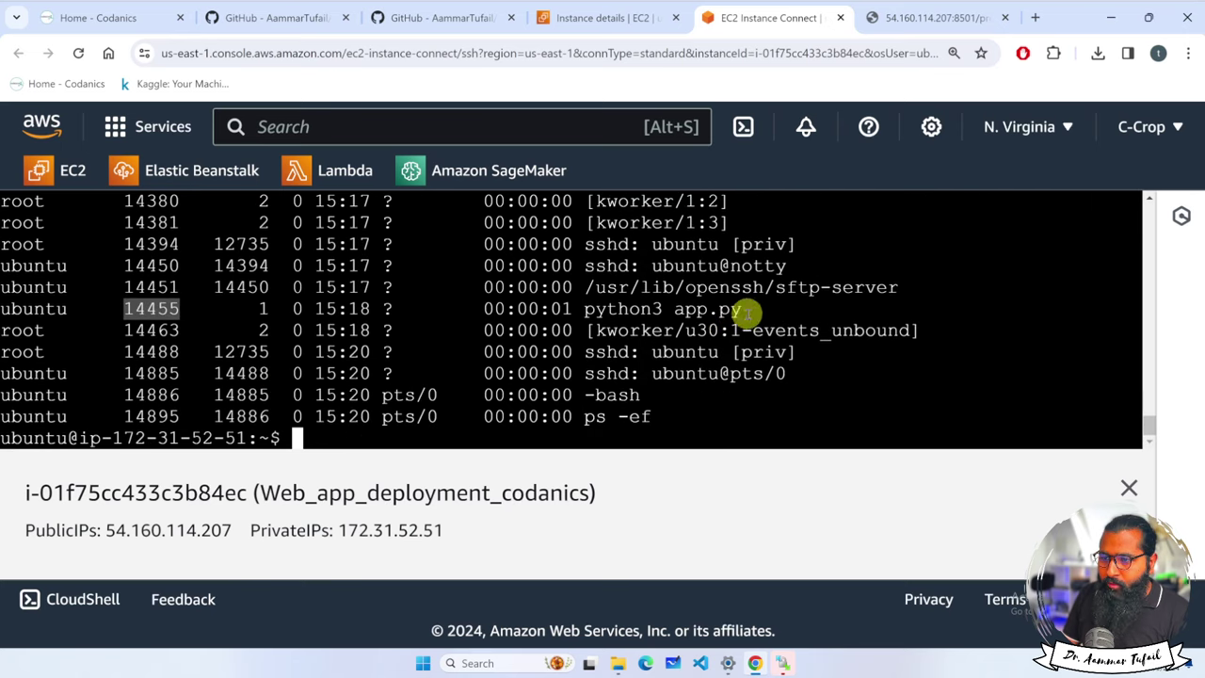
{"action": "left_click_drag", "start_coordinate": [743, 311], "coordinate": [132, 311]}
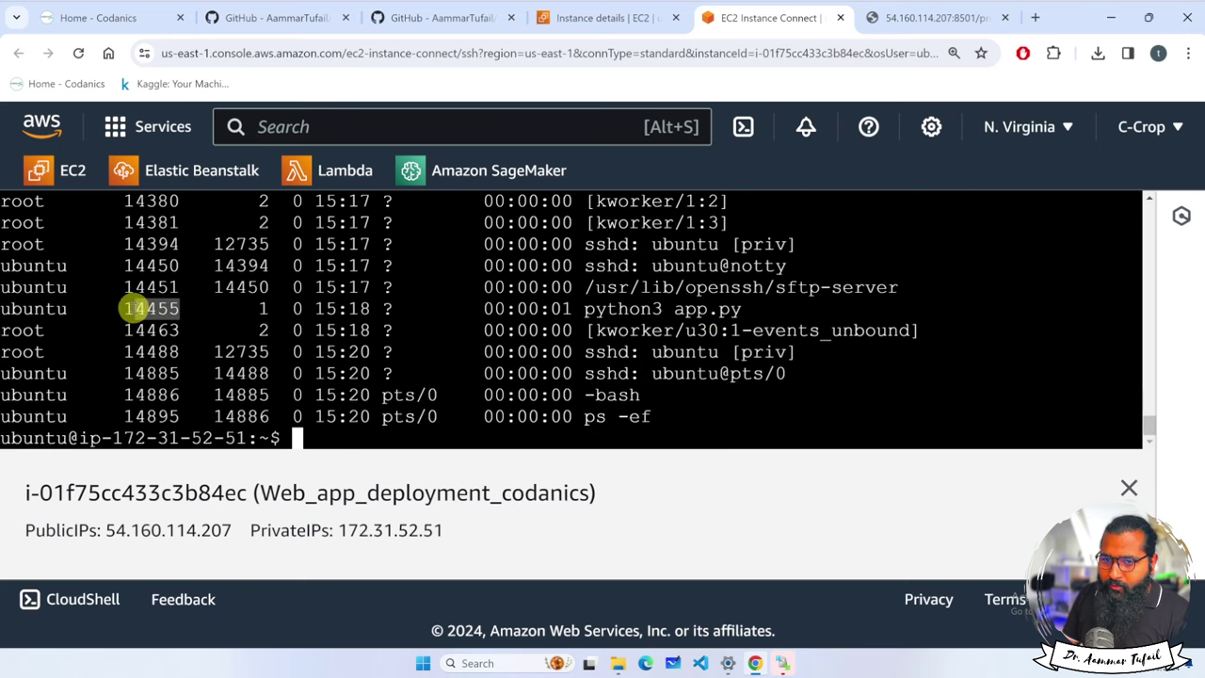
{"action": "left_click", "coordinate": [310, 433]}
Step: Copy the command ps -aux | grep app.py from section 11 of the GitHub README and run it in the EC2 terminal
{"action": "key", "text": "ctrl+Page_Up"}
{"action": "key", "text": "ctrl+Page_Up"}
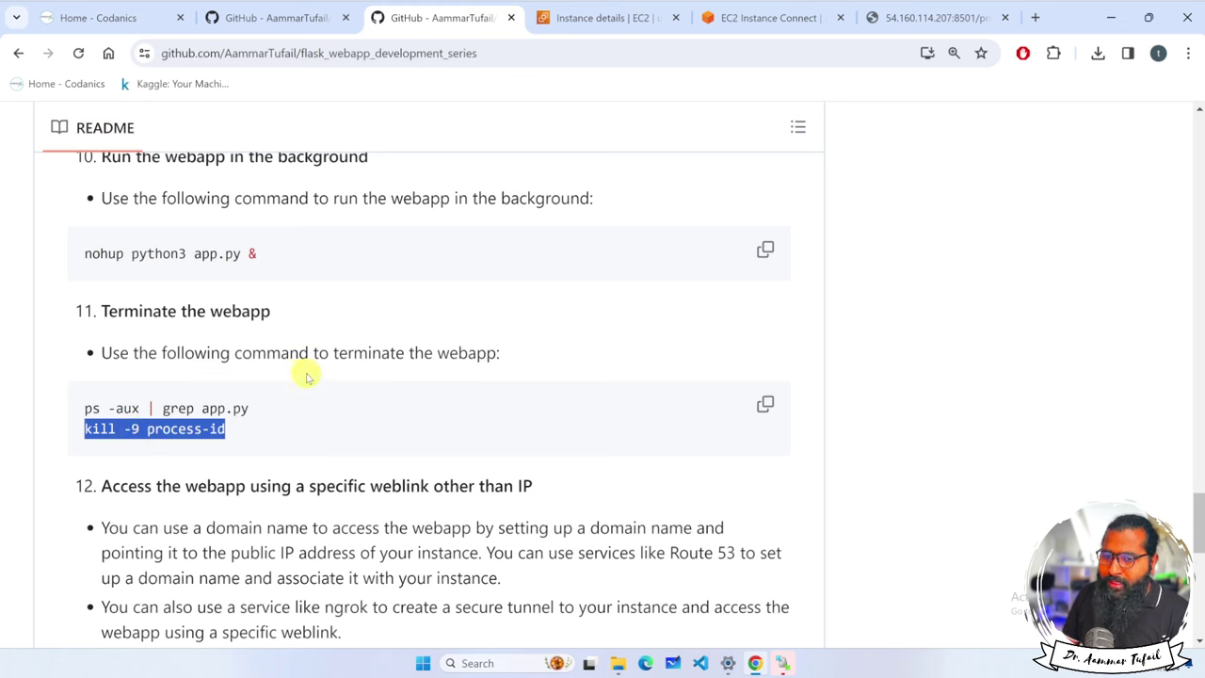
{"action": "left_click", "coordinate": [174, 405]}
{"action": "left_click_drag", "start_coordinate": [246, 407], "coordinate": [83, 408]}
{"action": "key", "text": "ctrl+c"}
{"action": "left_click", "coordinate": [767, 17]}
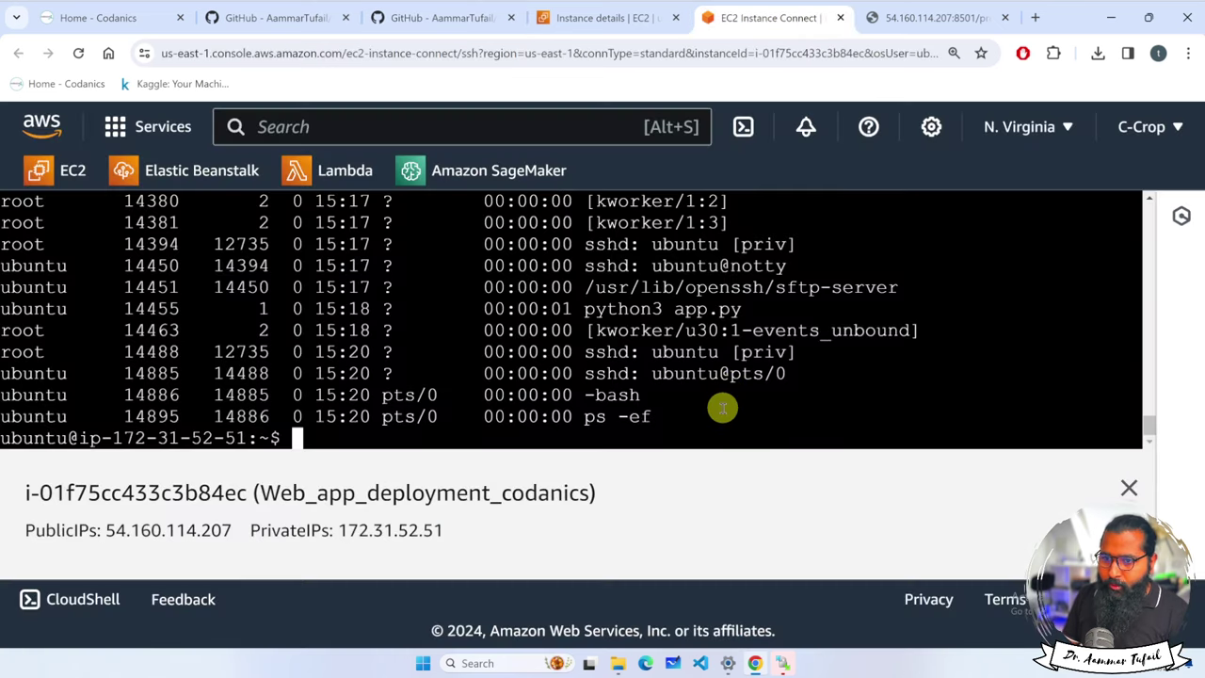
{"action": "key", "text": "ctrl+v"}
{"action": "key", "text": "Return"}
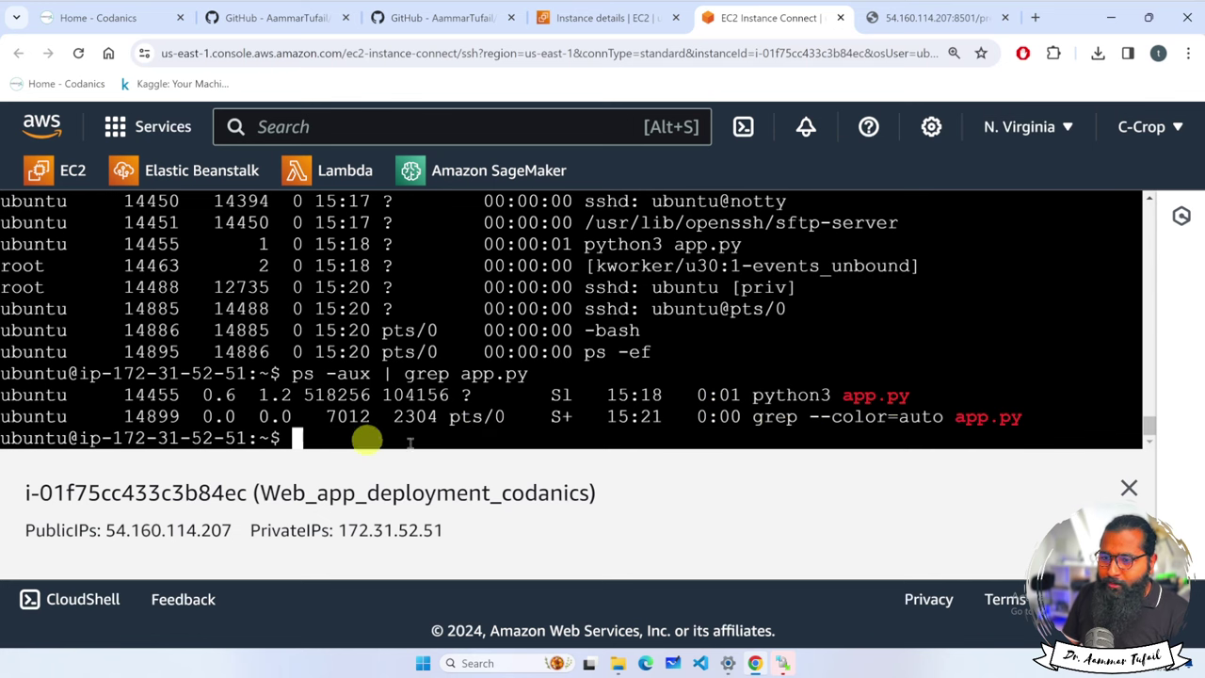
Step: Identify the python3 app.py process in the filtered list and enter kill 14455 at the prompt without running it
{"action": "left_click_drag", "start_coordinate": [906, 396], "coordinate": [840, 398]}
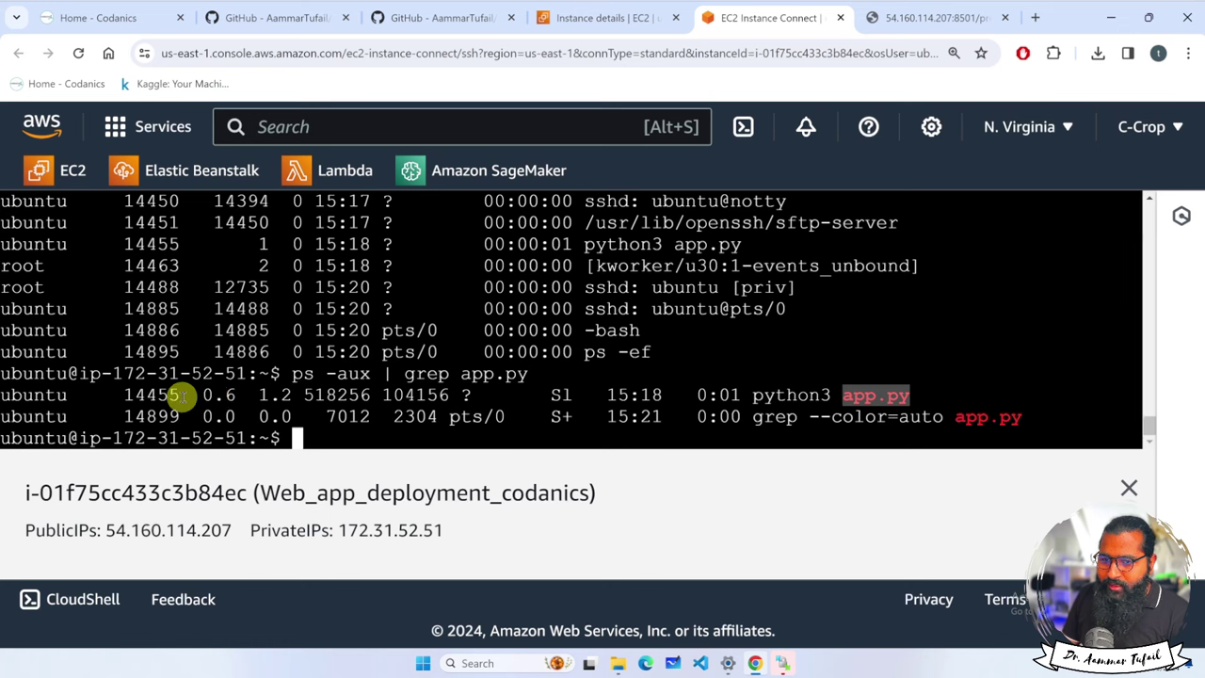
{"action": "left_click_drag", "start_coordinate": [180, 396], "coordinate": [129, 417]}
{"action": "left_click", "coordinate": [325, 432]}
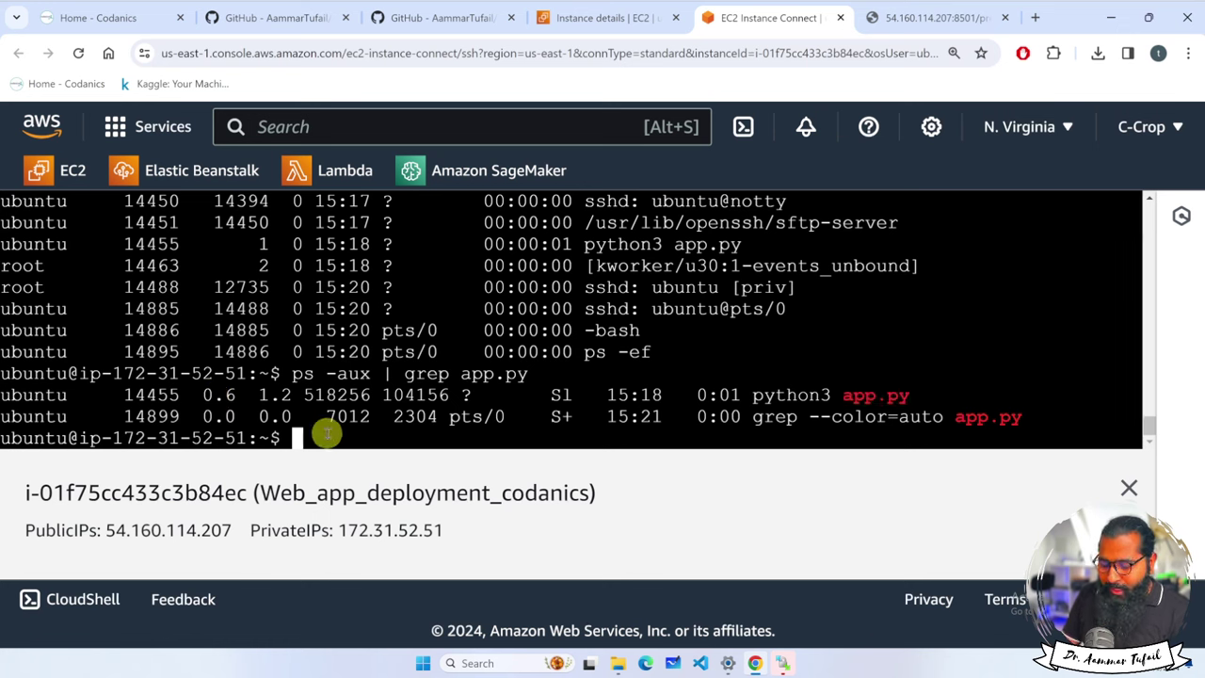
{"action": "type", "text": "kiell"}
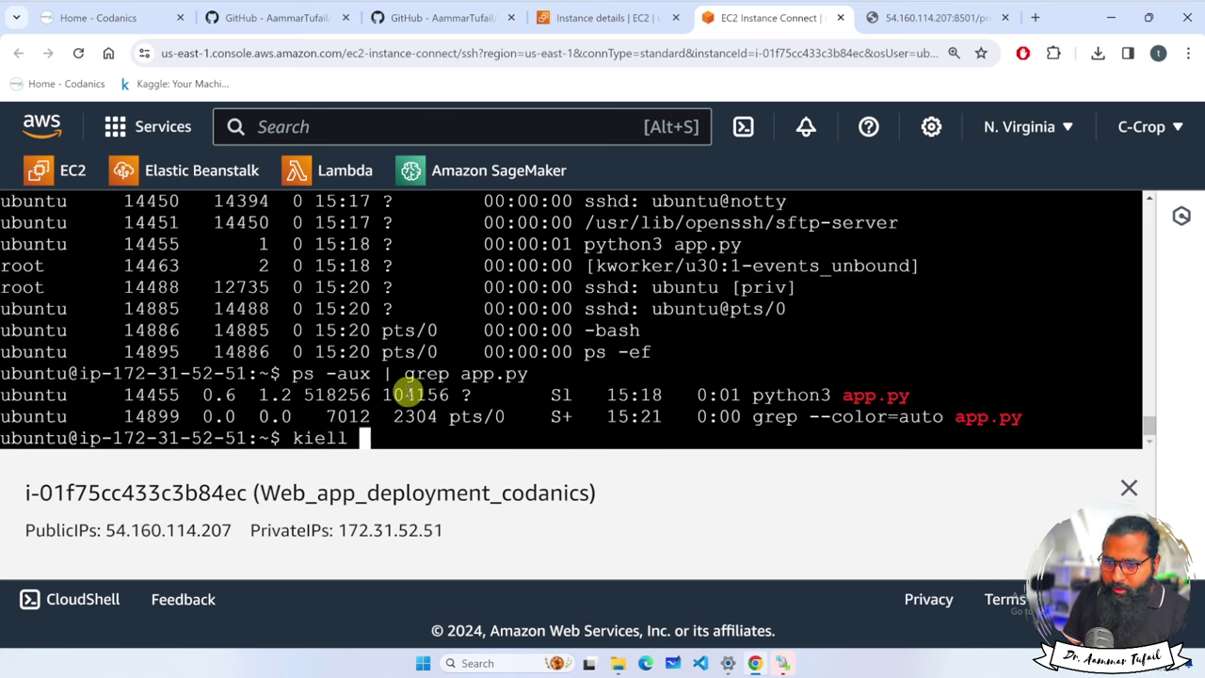
{"action": "key", "text": "BackSpace"}
{"action": "key", "text": "BackSpace"}
{"action": "key", "text": "BackSpace"}
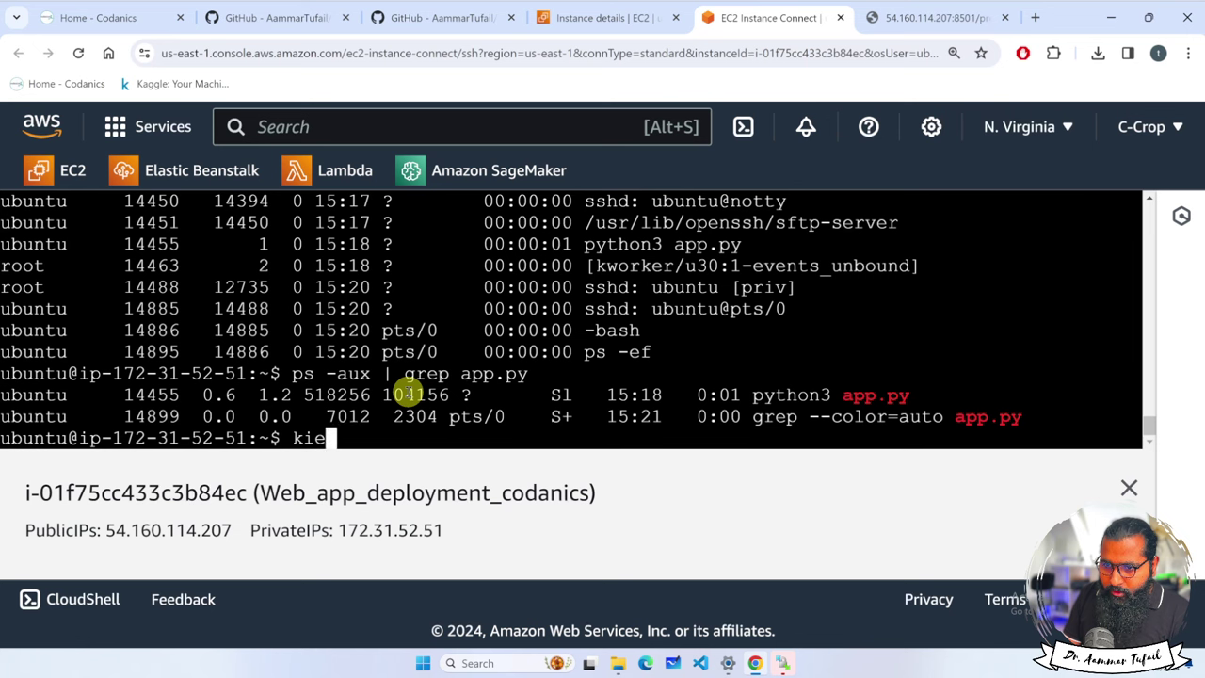
{"action": "key", "text": "BackSpace"}
{"action": "type", "text": "l"}
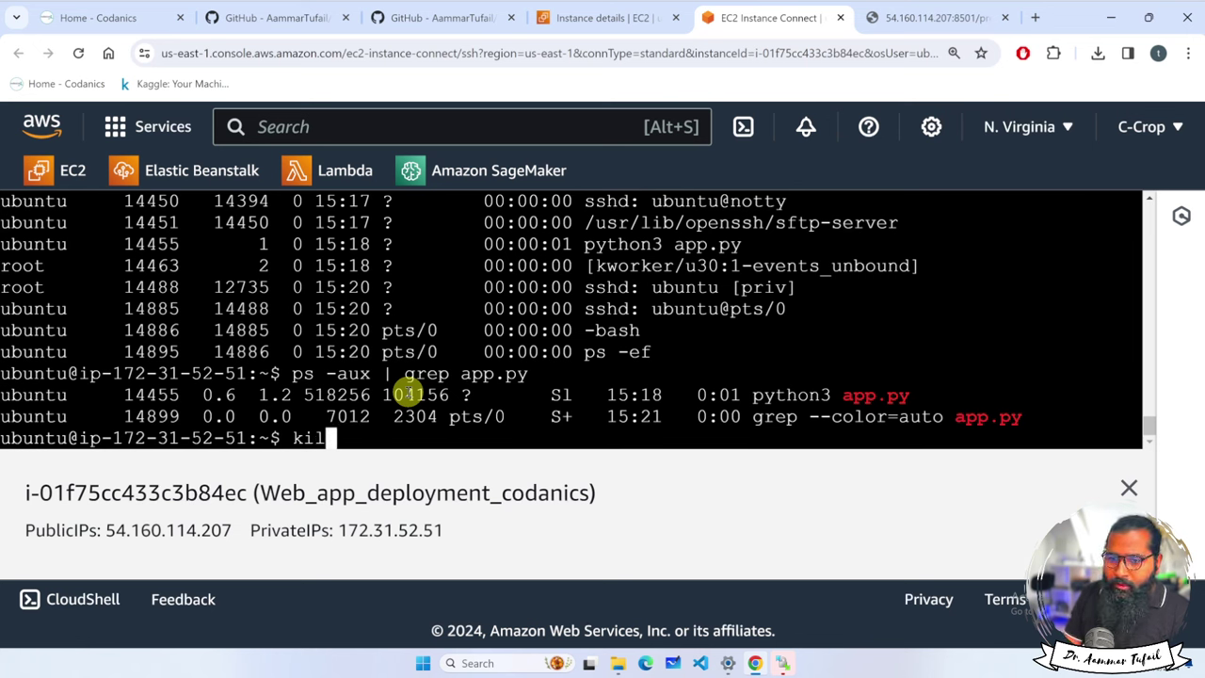
{"action": "type", "text": "l"}
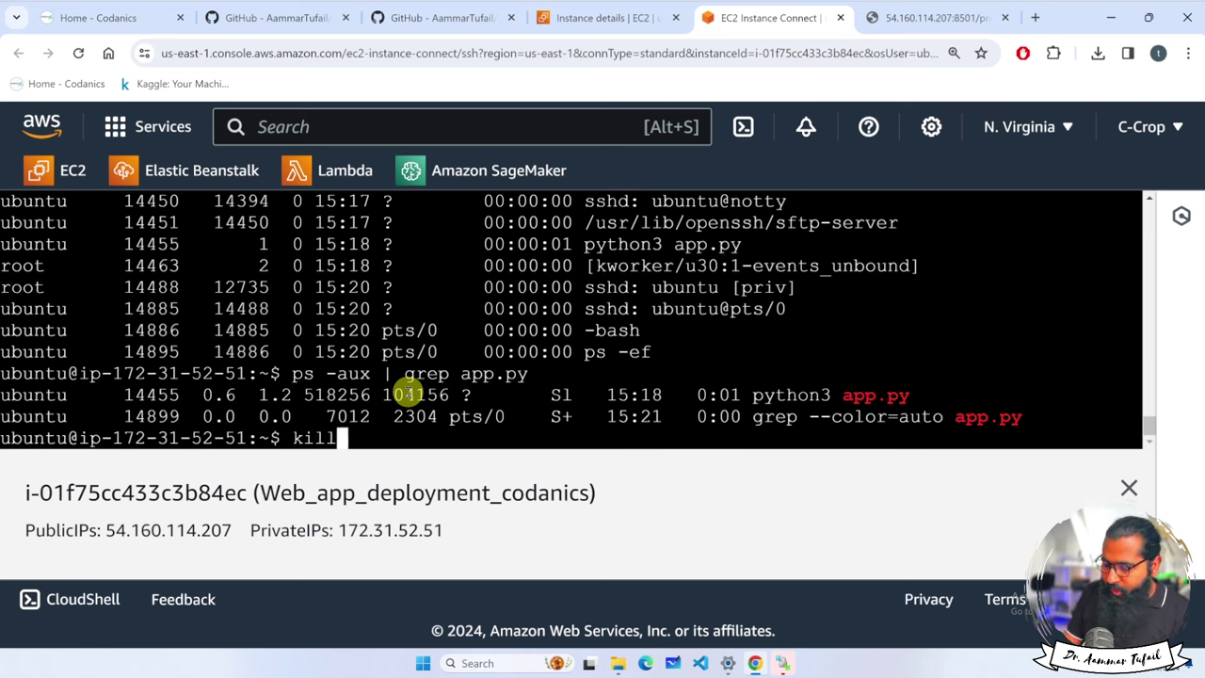
{"action": "type", "text": " 1"}
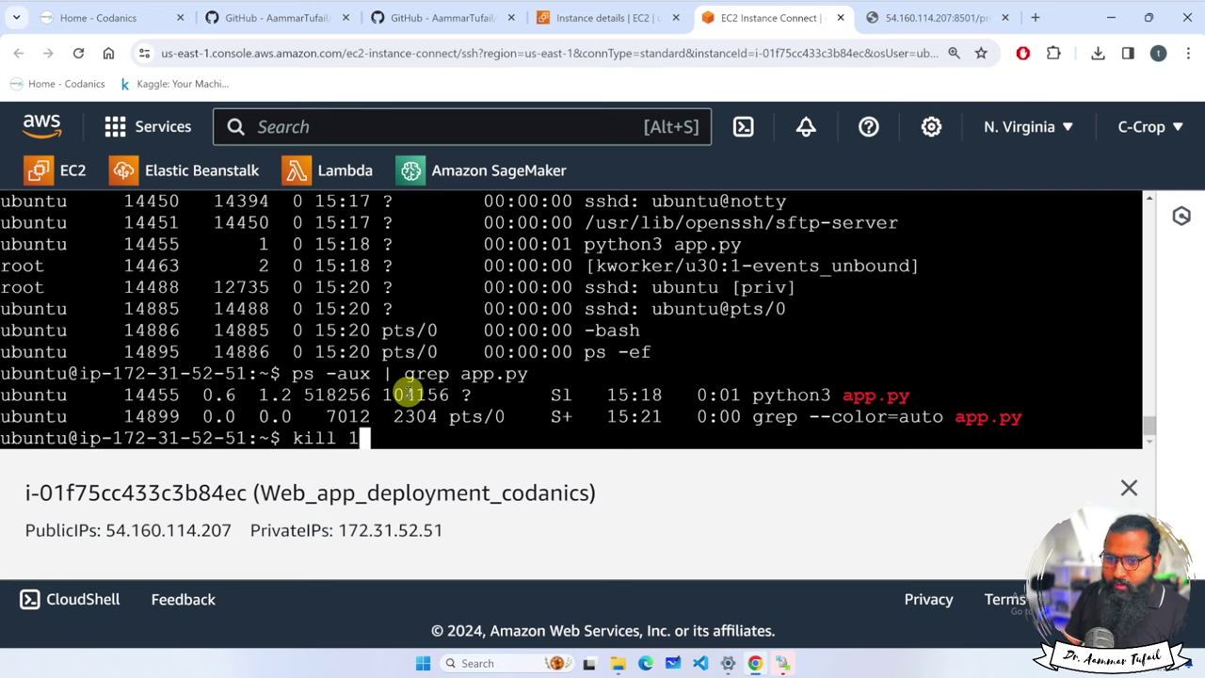
{"action": "type", "text": "4455"}
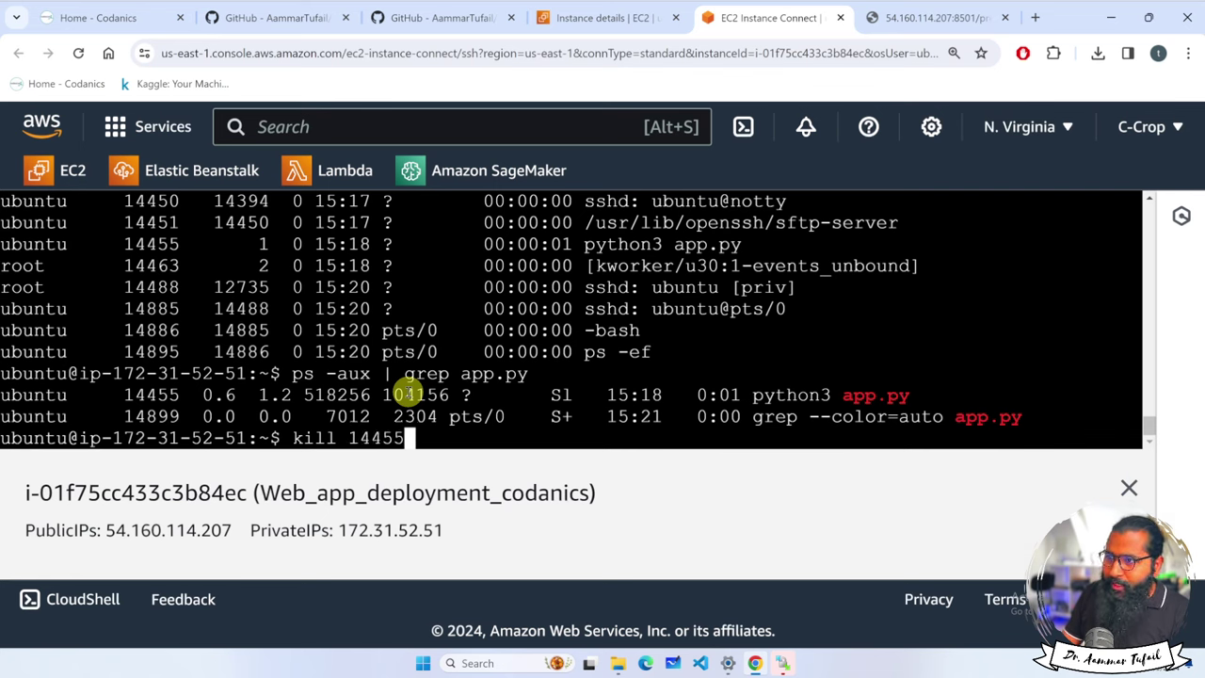
Step: Reload the house price web app, resubmitting its form, and open its root address 54.160.114.207:8501 to check that it still responds
{"action": "left_click", "coordinate": [941, 17]}
{"action": "left_click", "coordinate": [79, 53]}
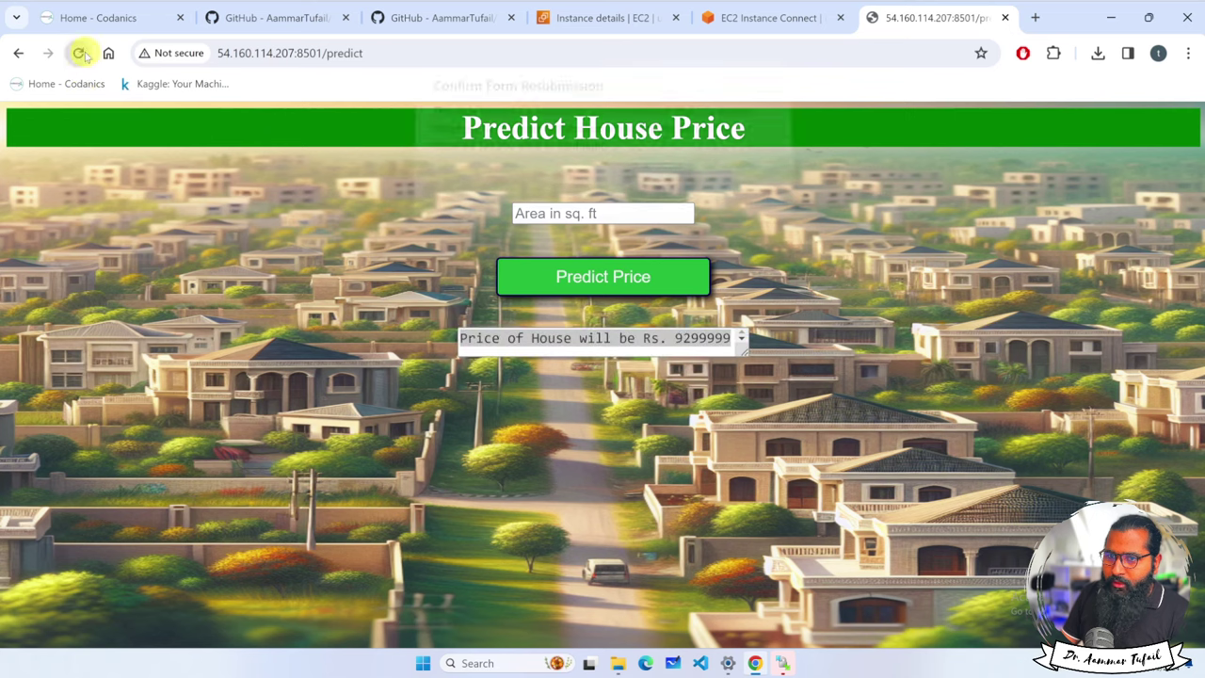
{"action": "left_click", "coordinate": [637, 190]}
{"action": "left_click", "coordinate": [392, 52]}
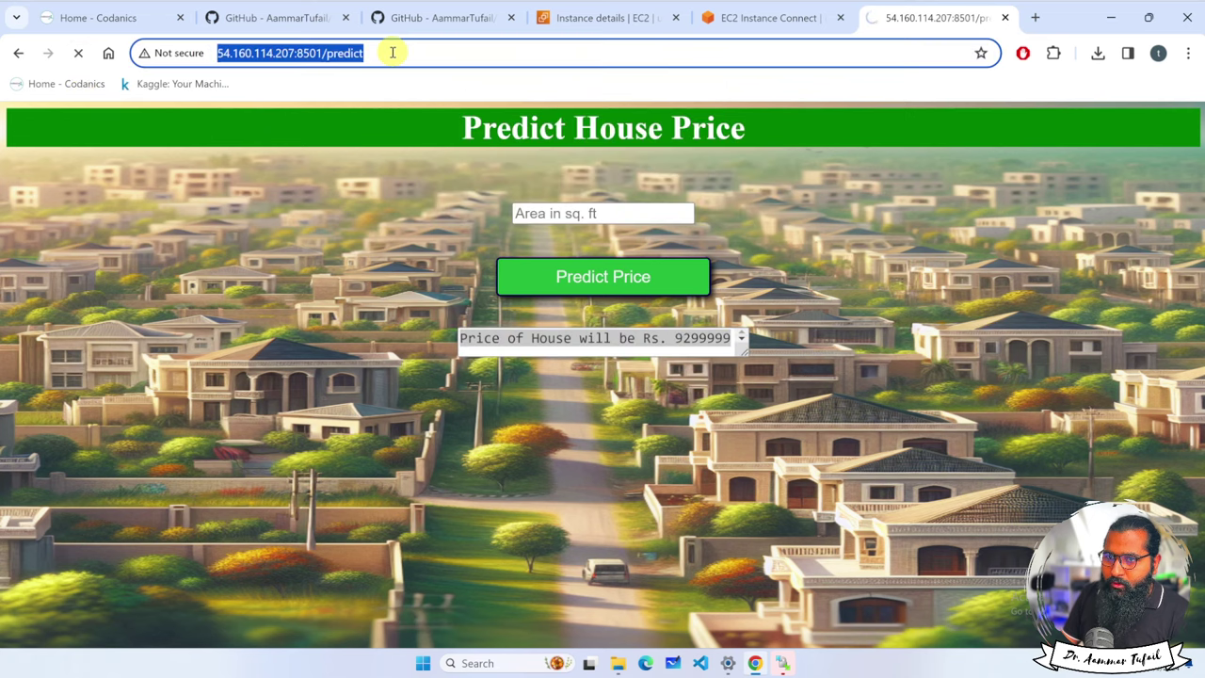
{"action": "left_click", "coordinate": [392, 53]}
{"action": "key", "text": "BackSpace"}
{"action": "key", "text": "BackSpace"}
{"action": "key", "text": "BackSpace"}
{"action": "key", "text": "BackSpace"}
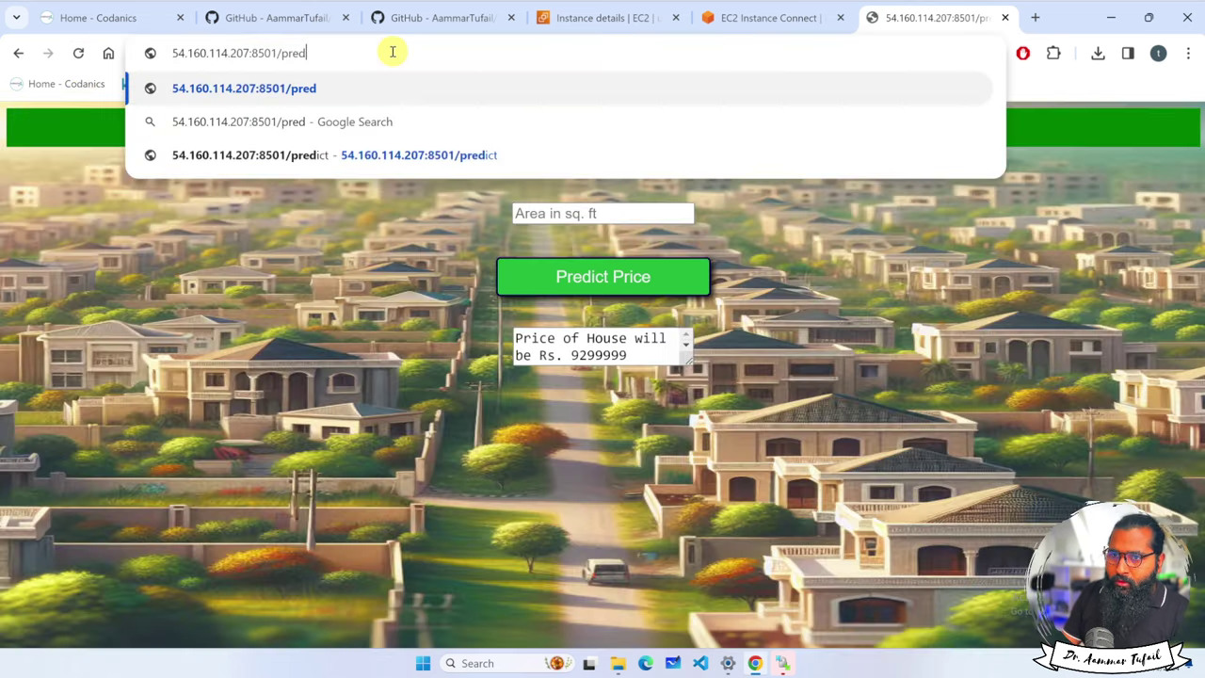
{"action": "key", "text": "BackSpace"}
{"action": "key", "text": "BackSpace"}
{"action": "key", "text": "BackSpace"}
{"action": "key", "text": "Return"}
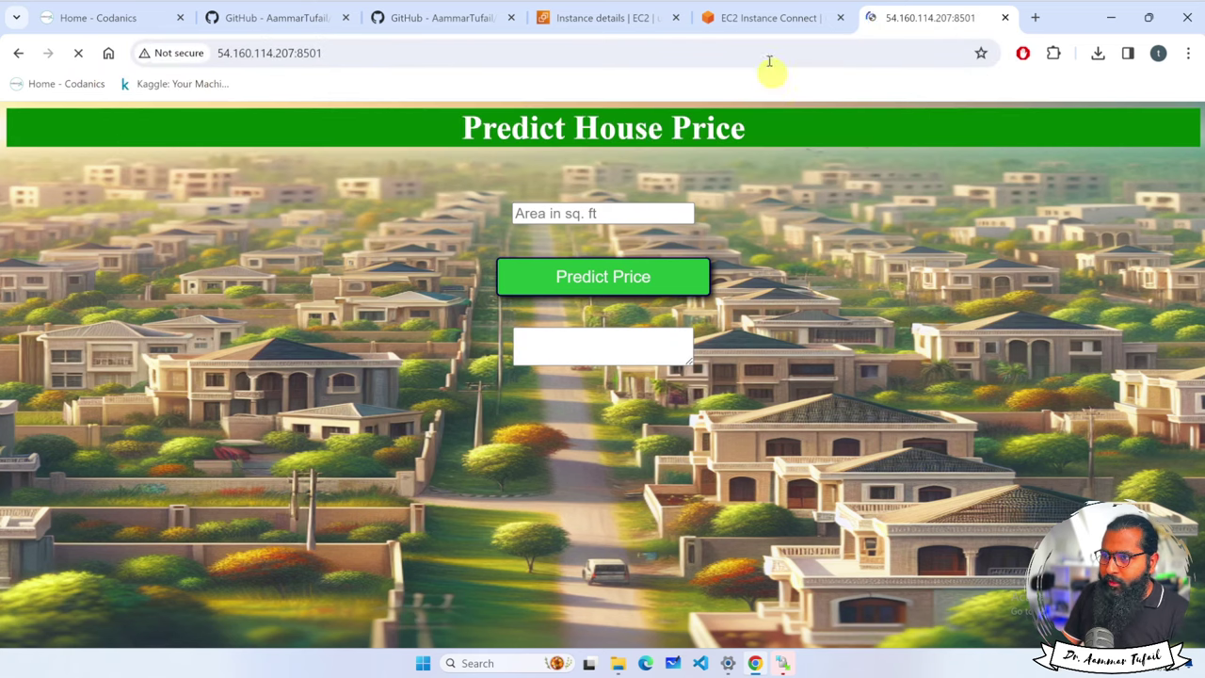
Step: Run the prepared kill 14455 command in the EC2 terminal and reload the web app page to check whether it has stopped
{"action": "left_click", "coordinate": [761, 19]}
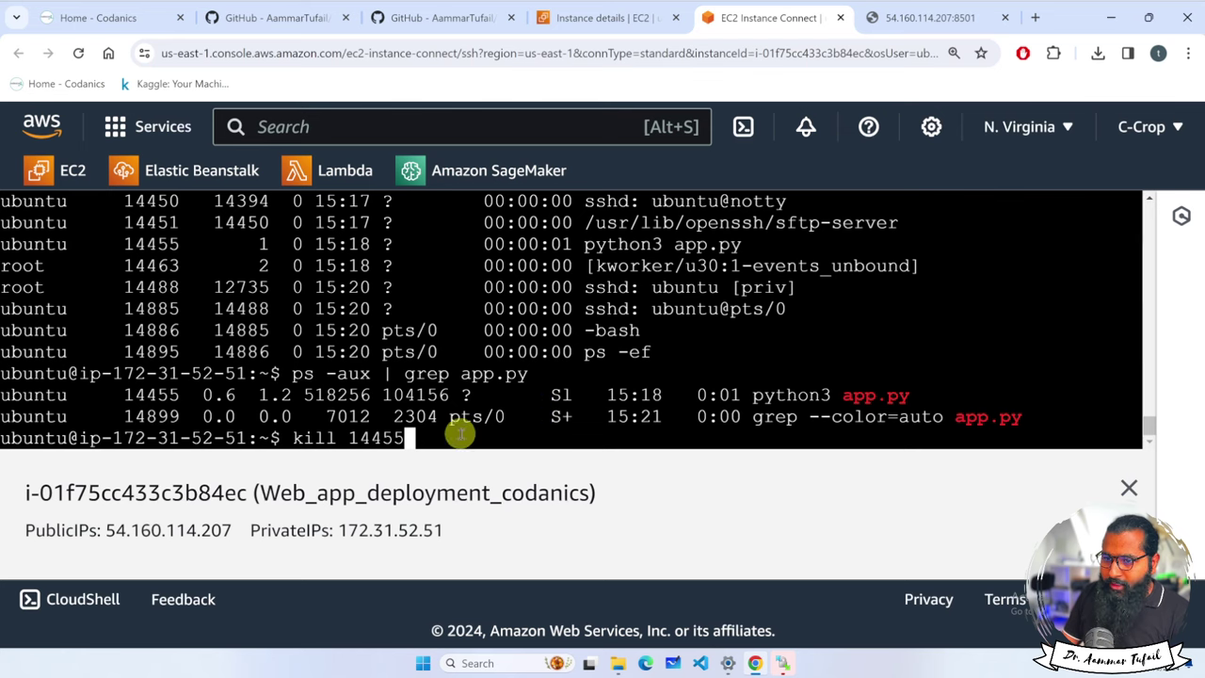
{"action": "key", "text": "Return"}
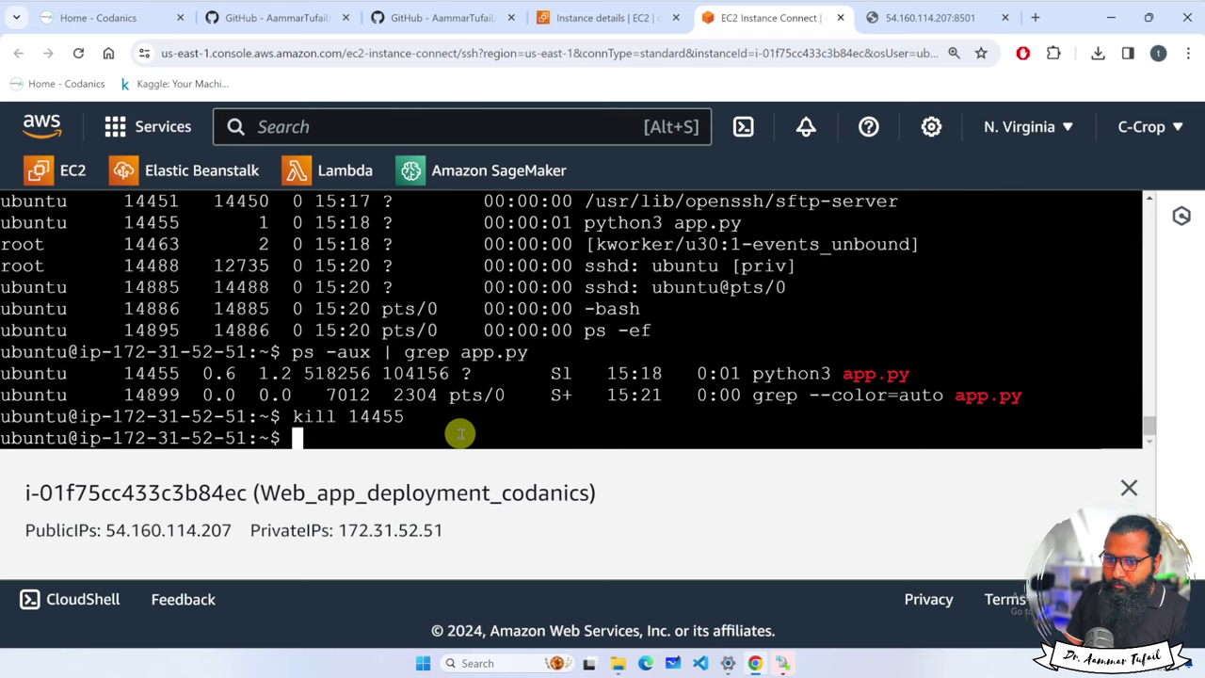
{"action": "left_click", "coordinate": [927, 18]}
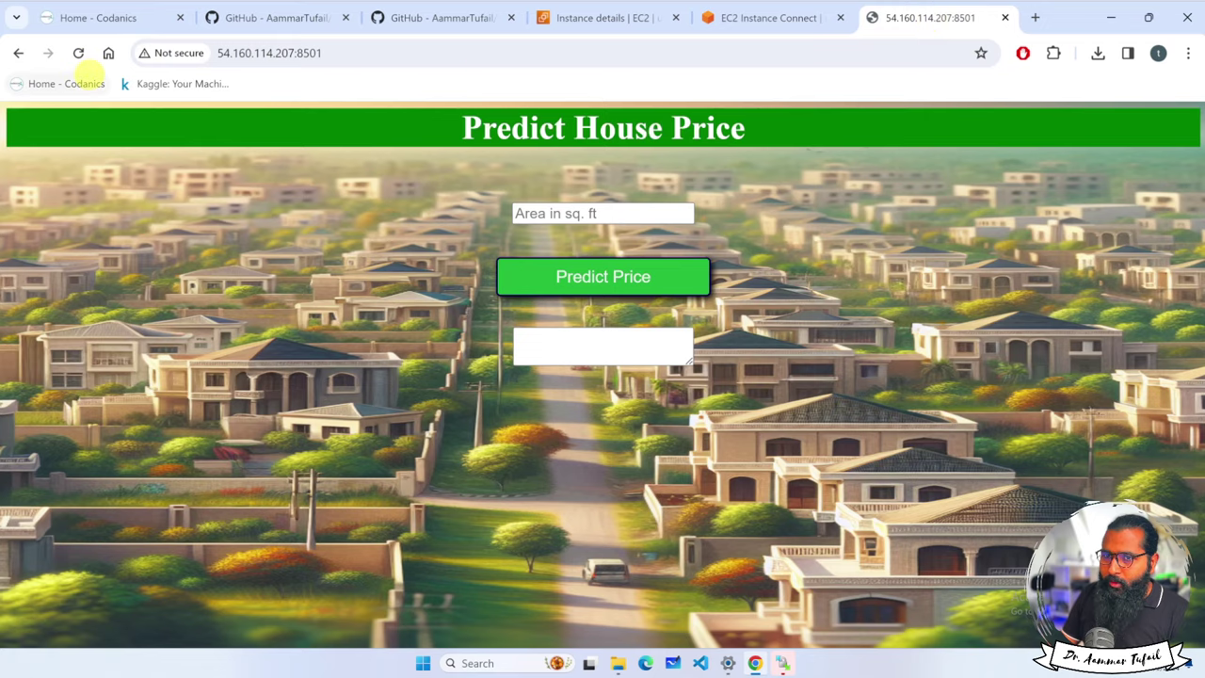
{"action": "left_click", "coordinate": [78, 53]}
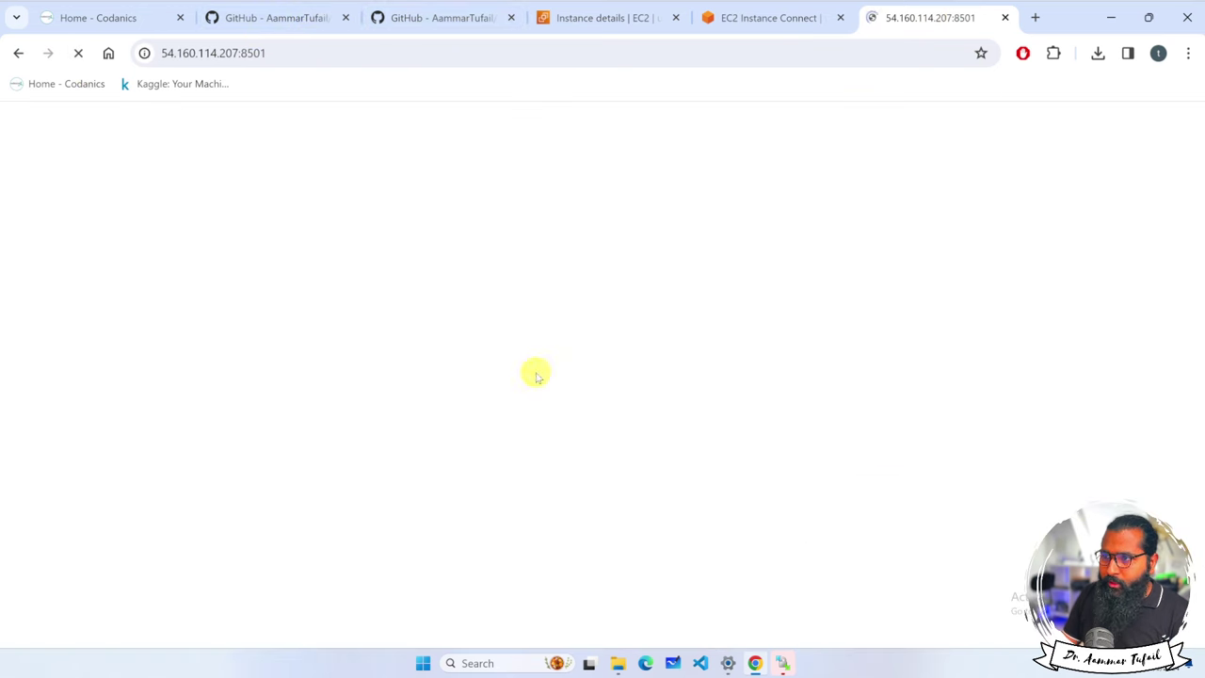
{"action": "left_click", "coordinate": [753, 17]}
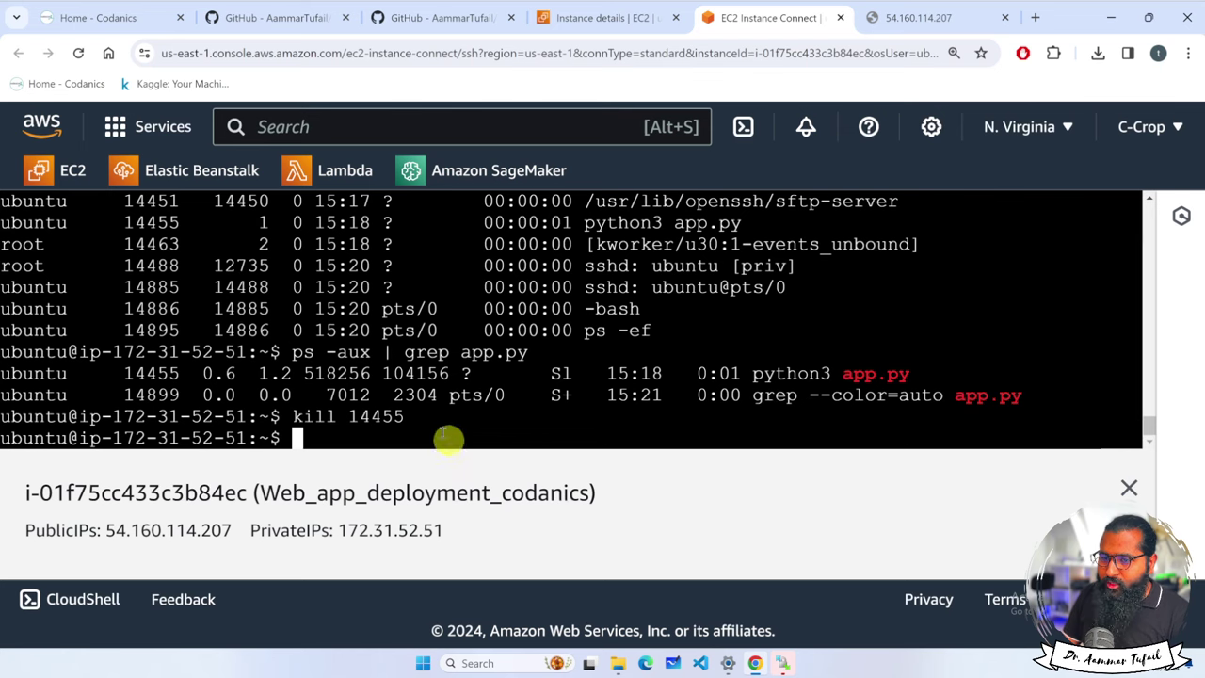
Step: Review README sections 11 to 13 on the kill -9 option, accessing the webapp through a specific weblink, and terminating the instance
{"action": "left_click", "coordinate": [414, 17]}
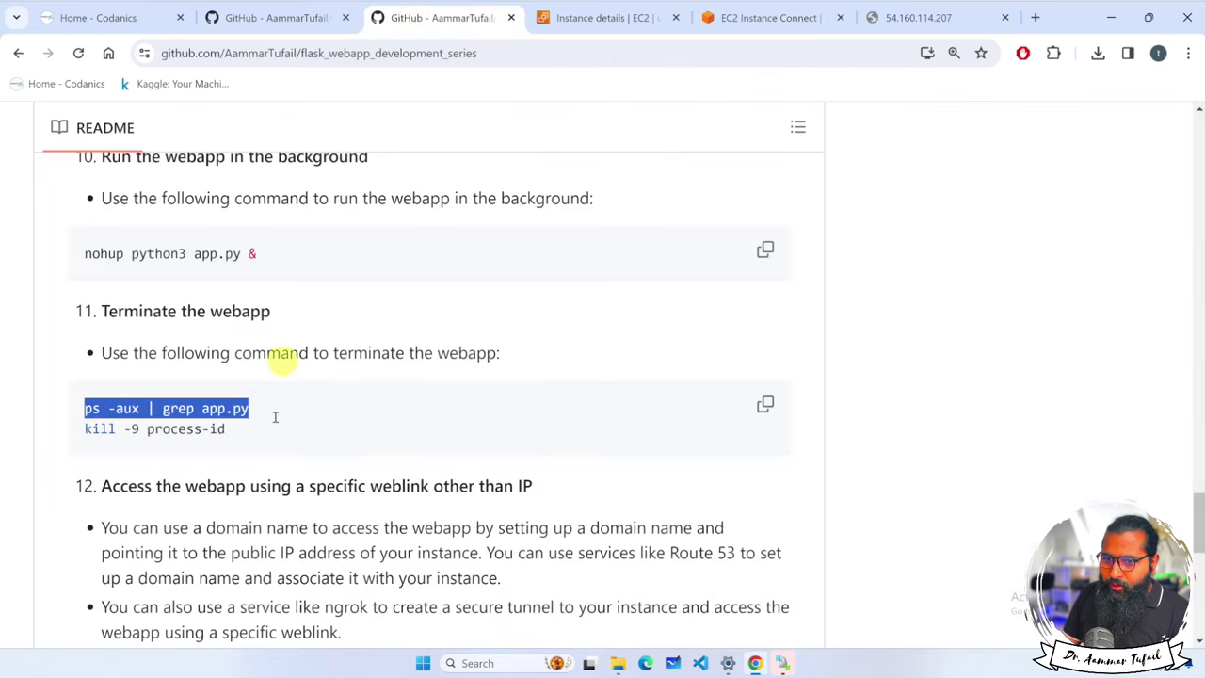
{"action": "left_click", "coordinate": [136, 429]}
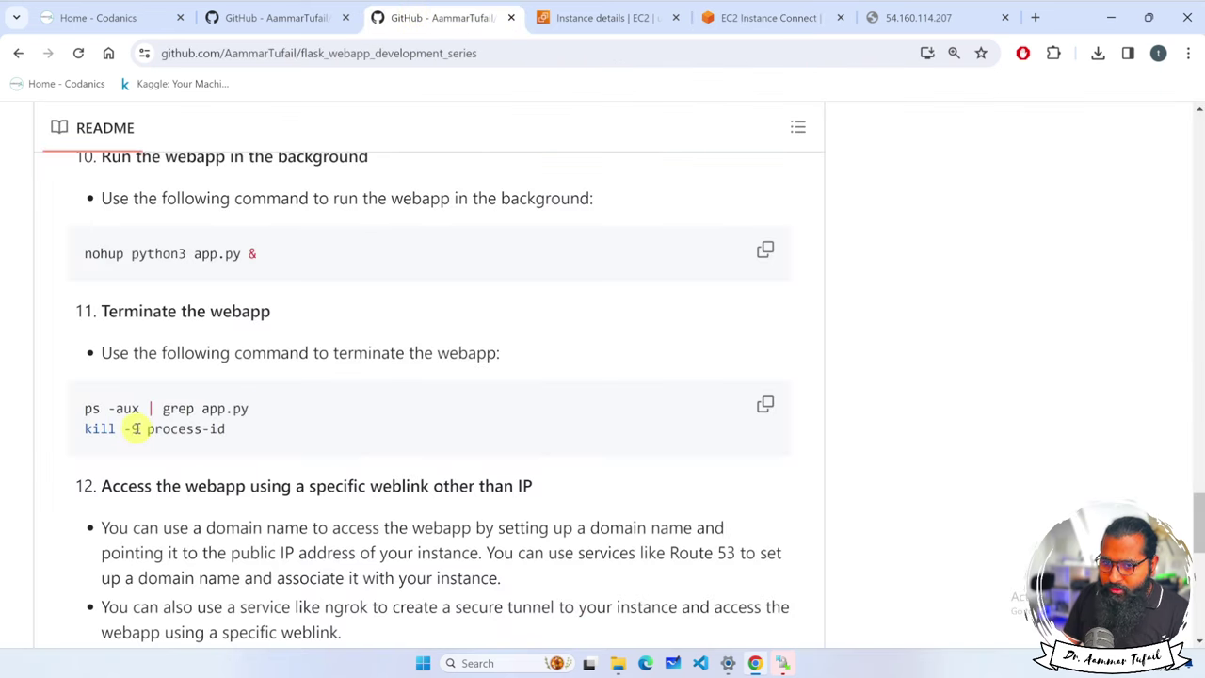
{"action": "double_click", "coordinate": [130, 428]}
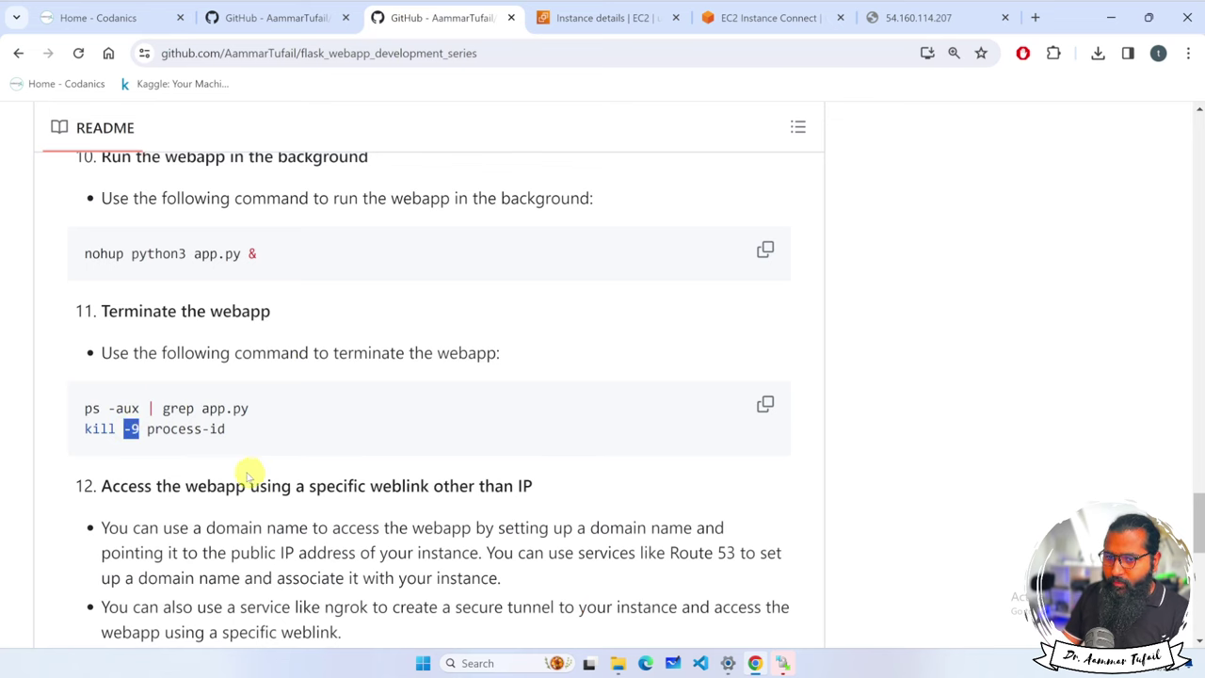
{"action": "scroll", "coordinate": [243, 471], "scroll_direction": "down", "scroll_amount": 3}
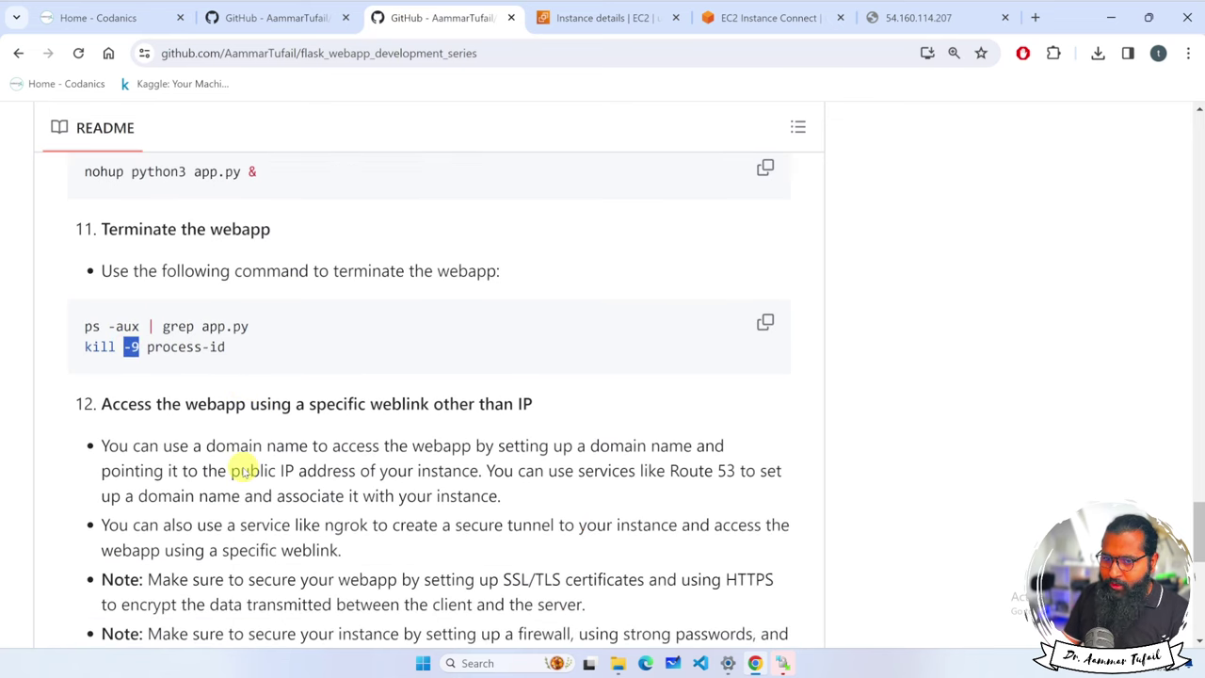
{"action": "scroll", "coordinate": [243, 467], "scroll_direction": "down", "scroll_amount": 3}
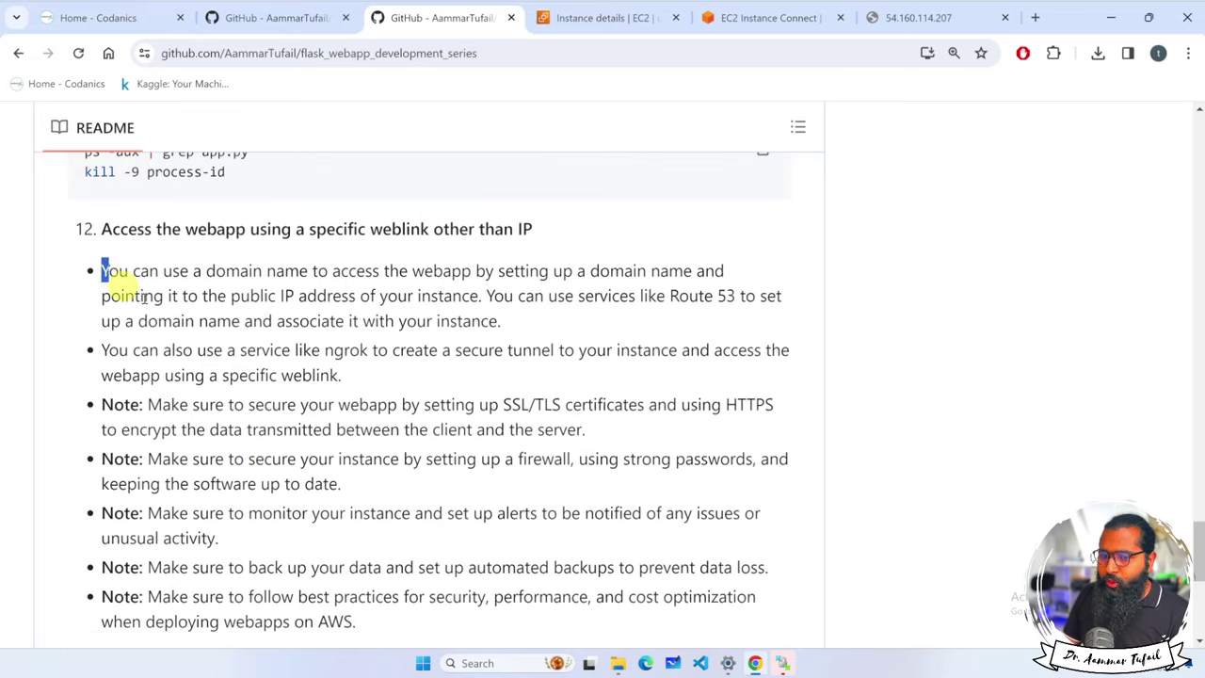
{"action": "left_click_drag", "start_coordinate": [103, 270], "coordinate": [446, 616]}
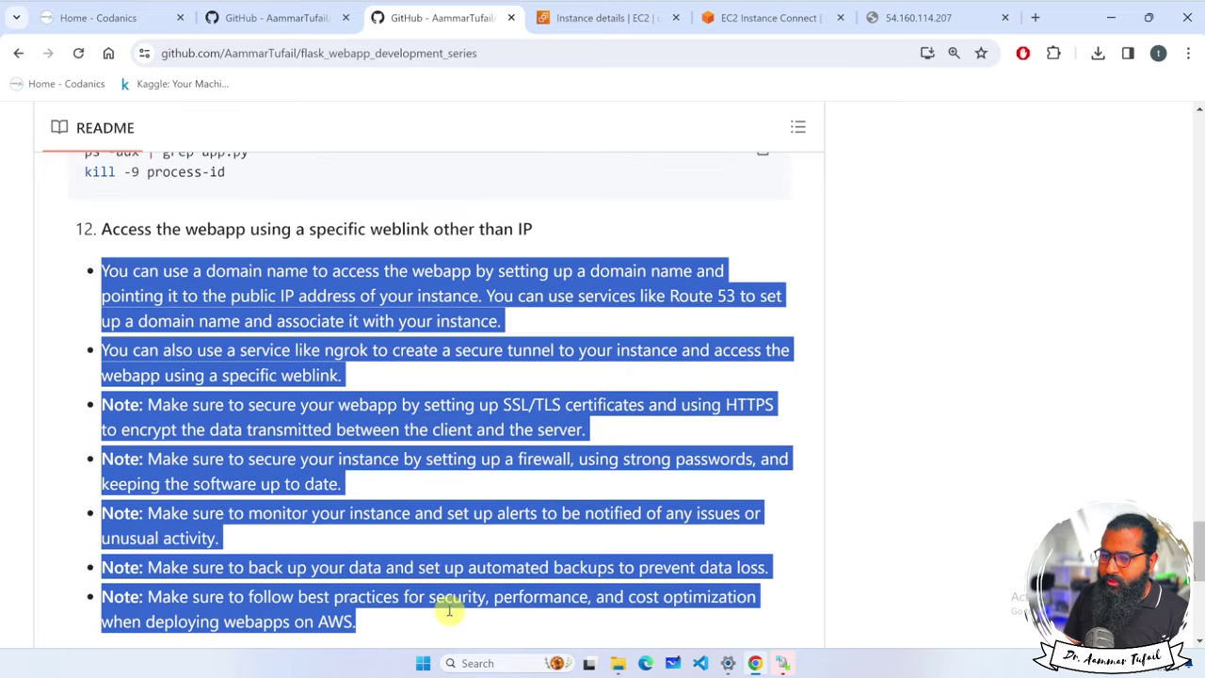
{"action": "scroll", "coordinate": [347, 395], "scroll_direction": "down", "scroll_amount": 2}
{"action": "scroll", "coordinate": [346, 395], "scroll_direction": "down", "scroll_amount": 5}
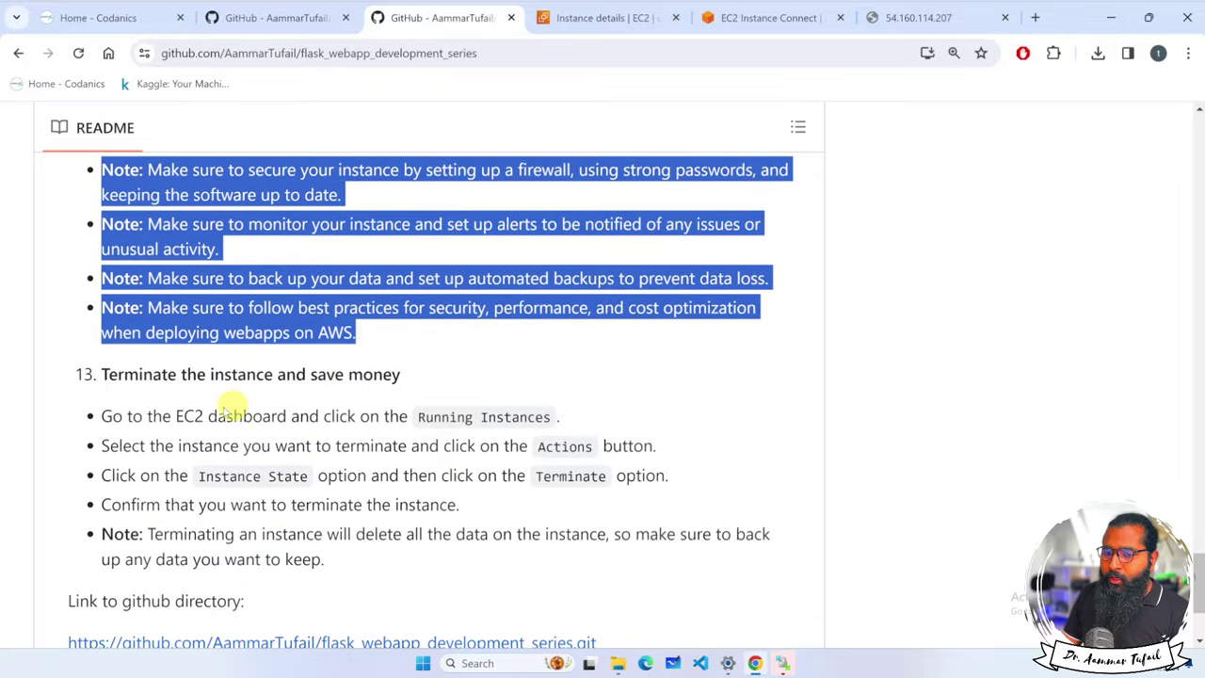
{"action": "left_click_drag", "start_coordinate": [101, 374], "coordinate": [355, 559]}
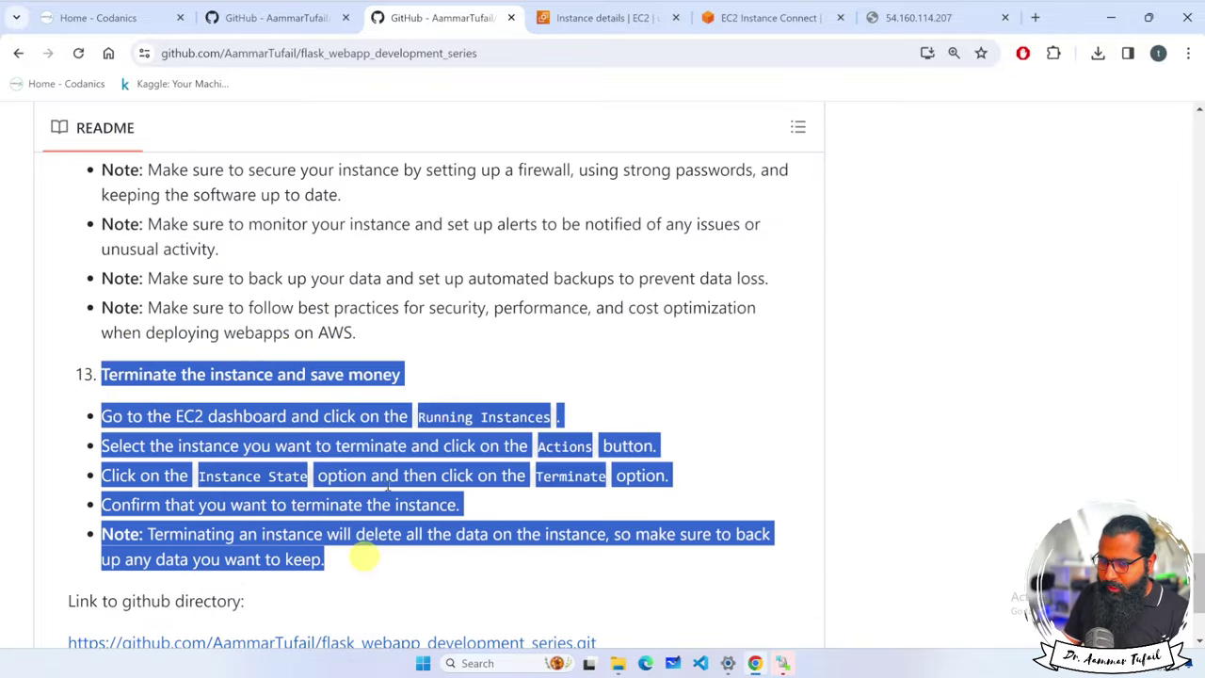
{"action": "scroll", "coordinate": [391, 475], "scroll_direction": "down", "scroll_amount": 4}
{"action": "scroll", "coordinate": [462, 451], "scroll_direction": "up", "scroll_amount": 6}
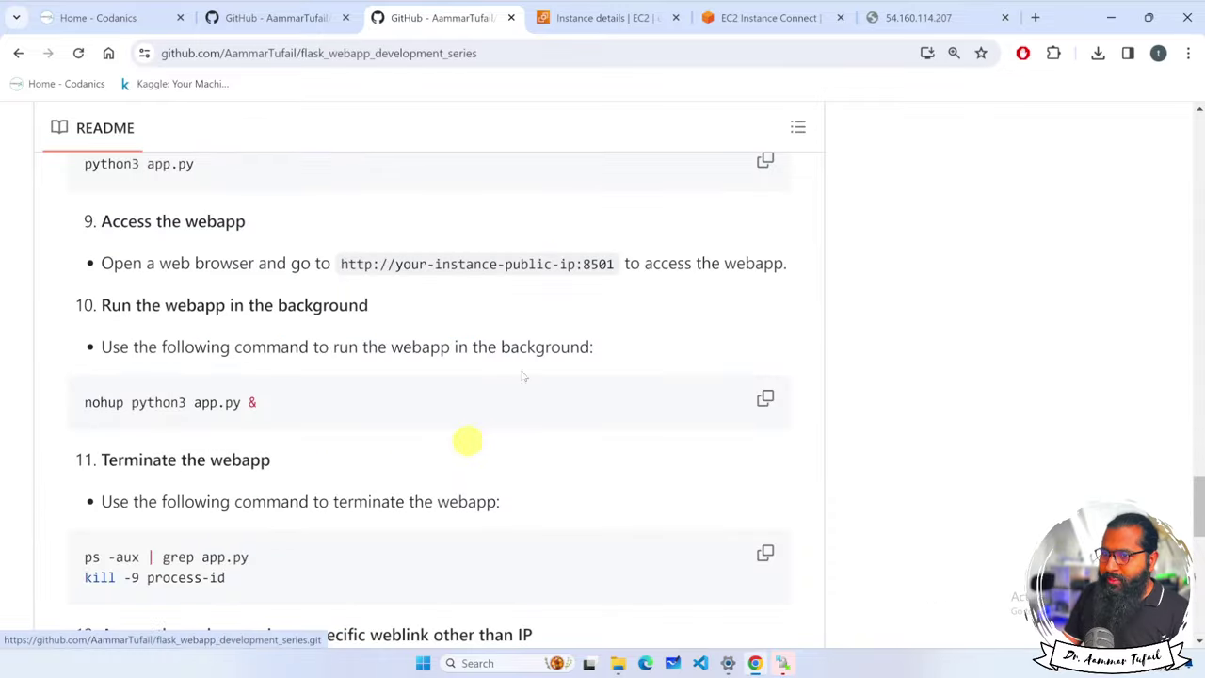
Step: Close the EC2 Instance Connect terminal page and the web app page, returning to the EC2 instance details
{"action": "left_click", "coordinate": [790, 17]}
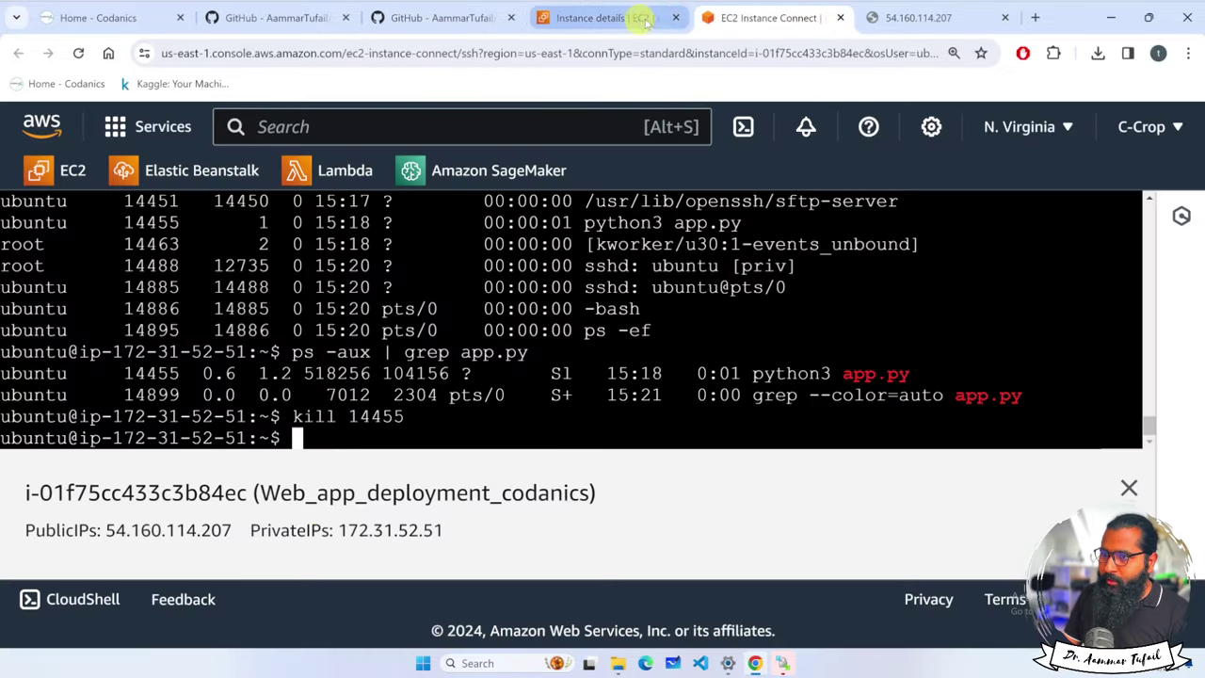
{"action": "left_click", "coordinate": [838, 24]}
{"action": "left_click", "coordinate": [841, 18]}
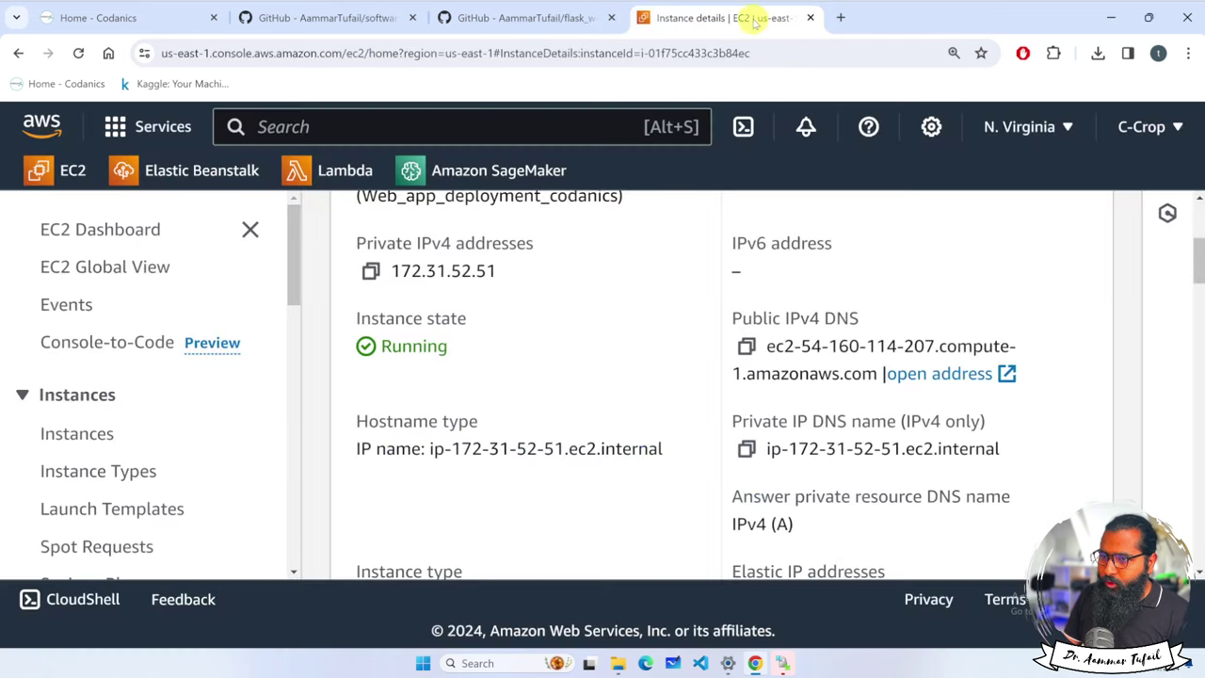
Step: Check the instance state of Web_app_deployment_codanics, open the Instances list and select that instance
{"action": "scroll", "coordinate": [634, 294], "scroll_direction": "up", "scroll_amount": 1}
{"action": "key", "text": "ctrl+minus"}
{"action": "key", "text": "ctrl+minus"}
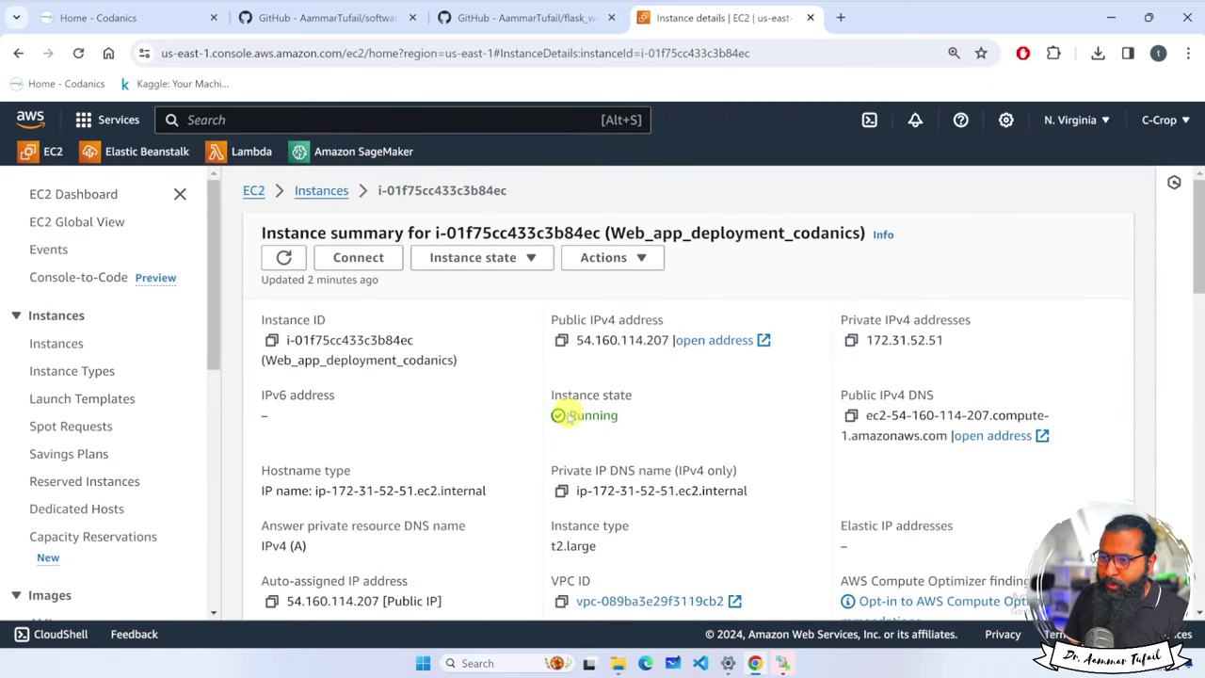
{"action": "left_click_drag", "start_coordinate": [568, 415], "coordinate": [625, 421]}
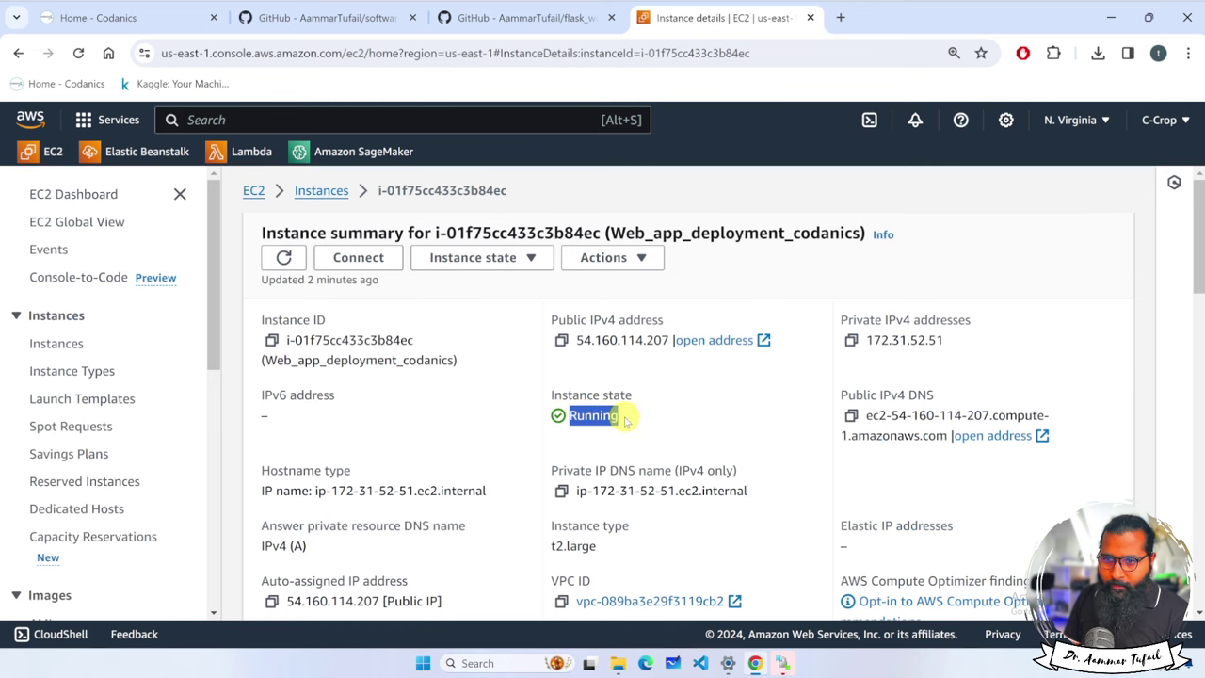
{"action": "left_click", "coordinate": [329, 194]}
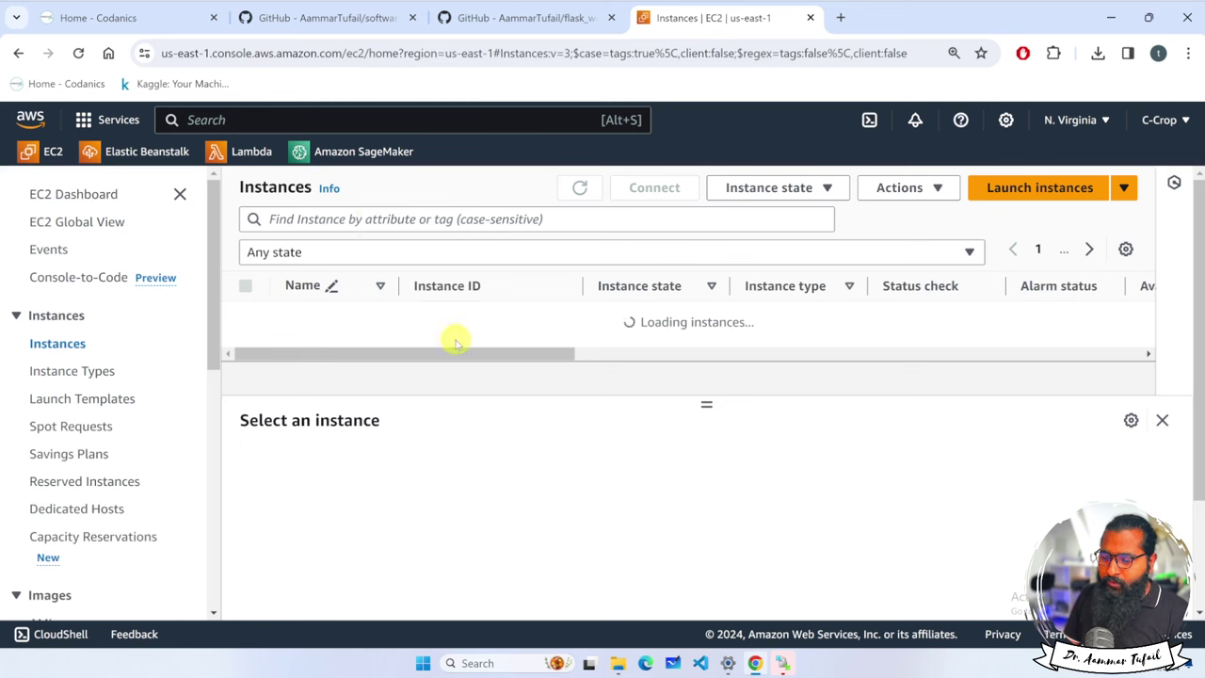
{"action": "left_click_drag", "start_coordinate": [706, 402], "coordinate": [675, 473]}
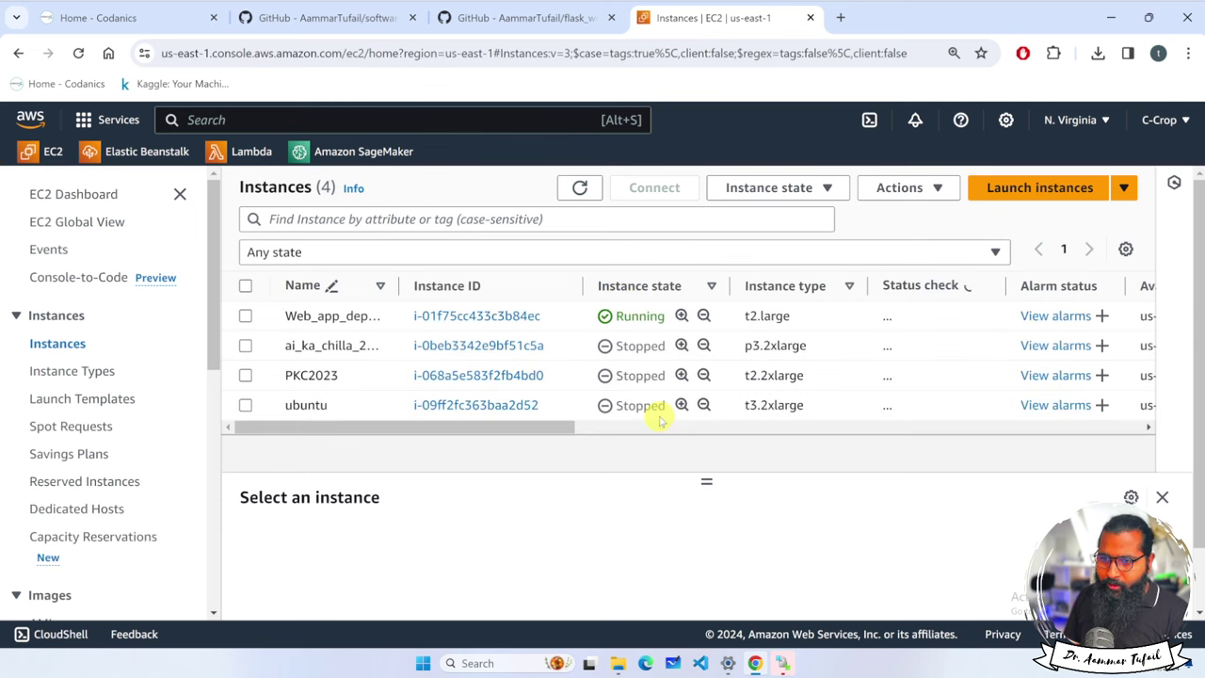
{"action": "left_click", "coordinate": [246, 317]}
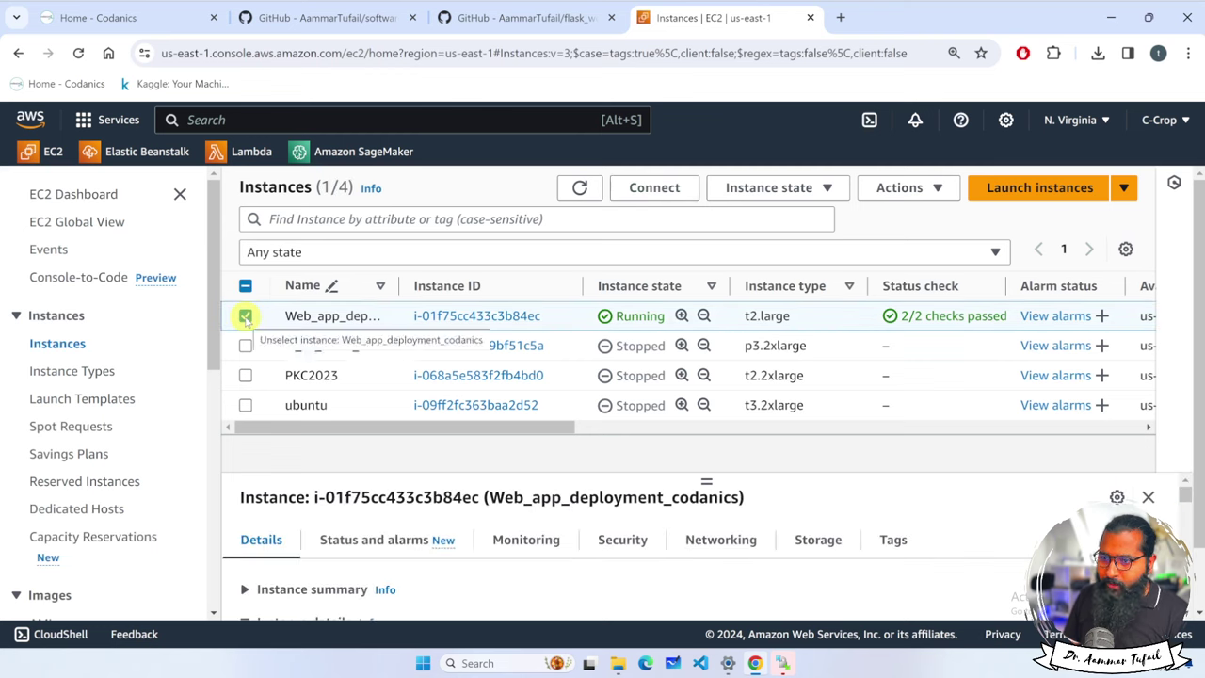
Step: Terminate the selected Web_app_deployment_codanics instance and reload the Instances page
{"action": "left_click", "coordinate": [827, 189]}
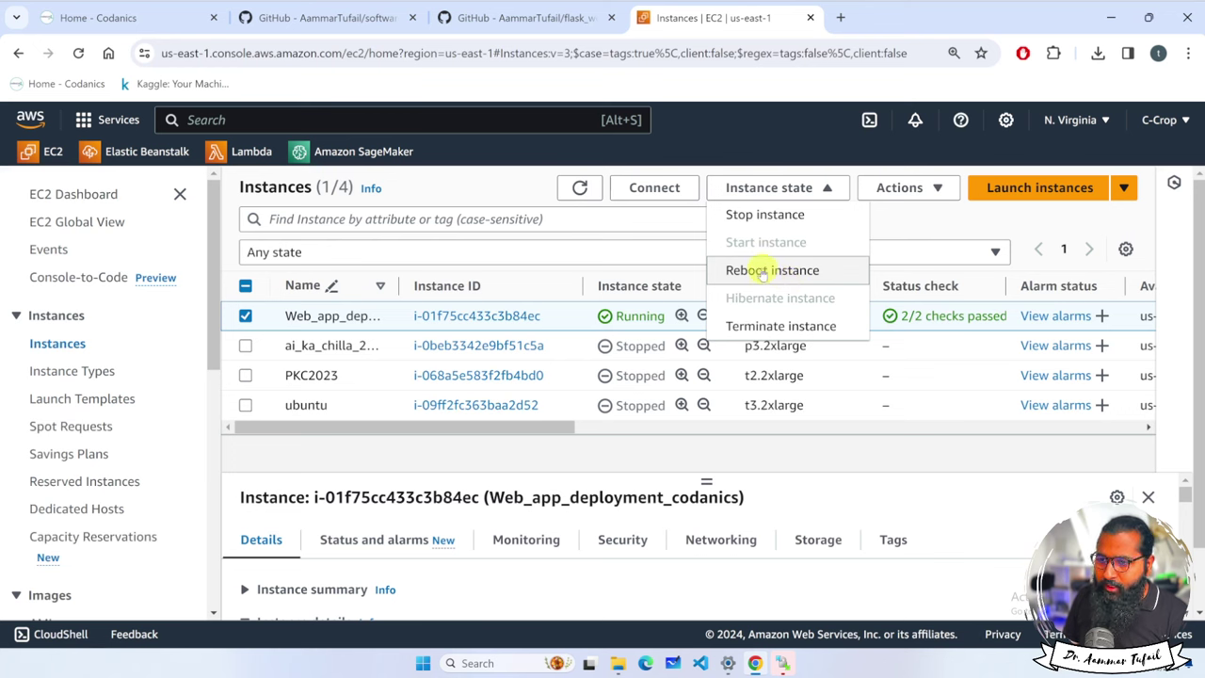
{"action": "right_click", "coordinate": [466, 315]}
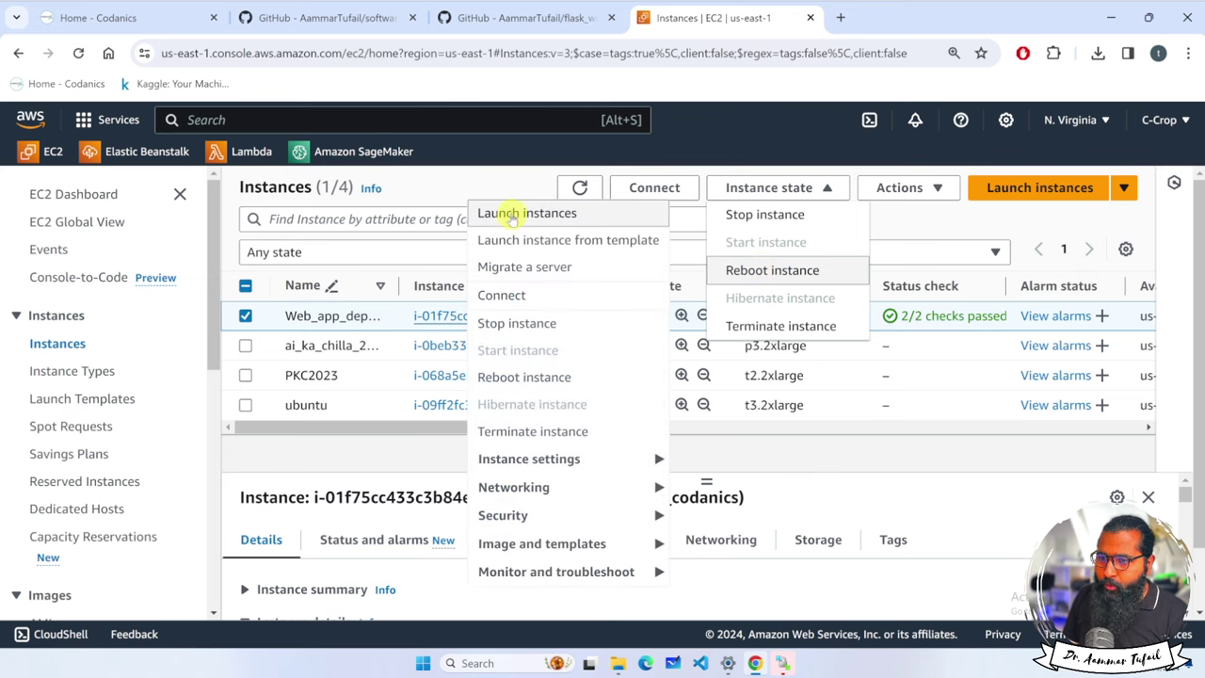
{"action": "left_click", "coordinate": [888, 215]}
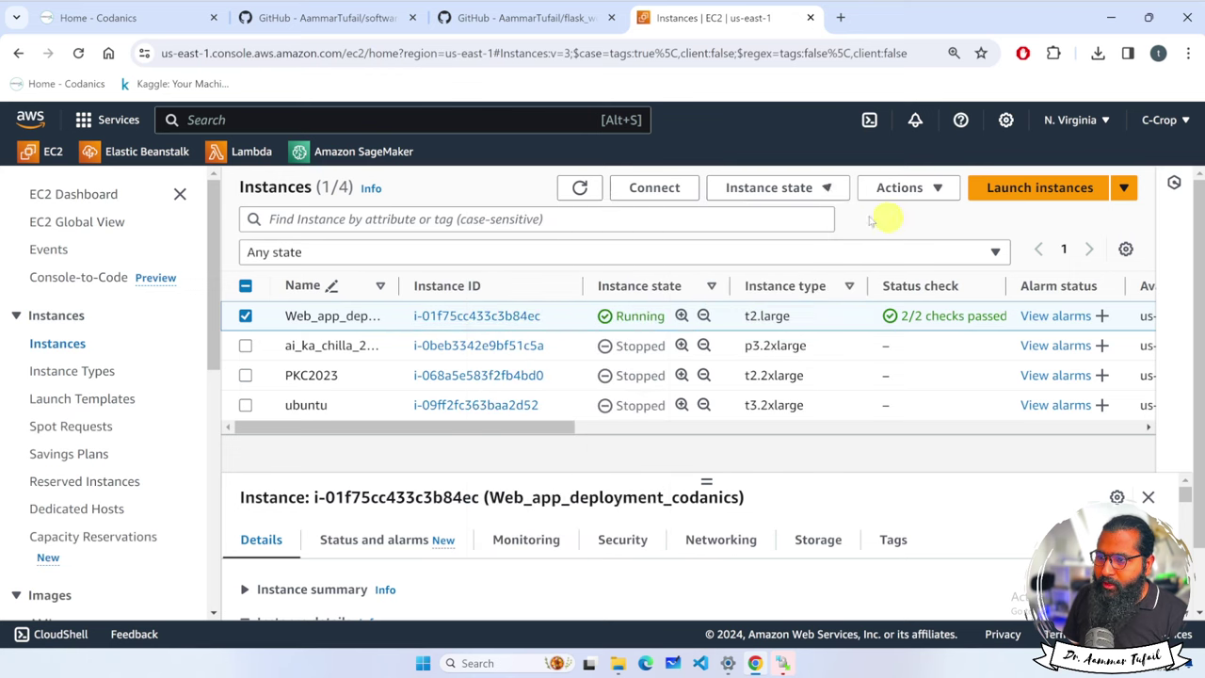
{"action": "left_click", "coordinate": [805, 191]}
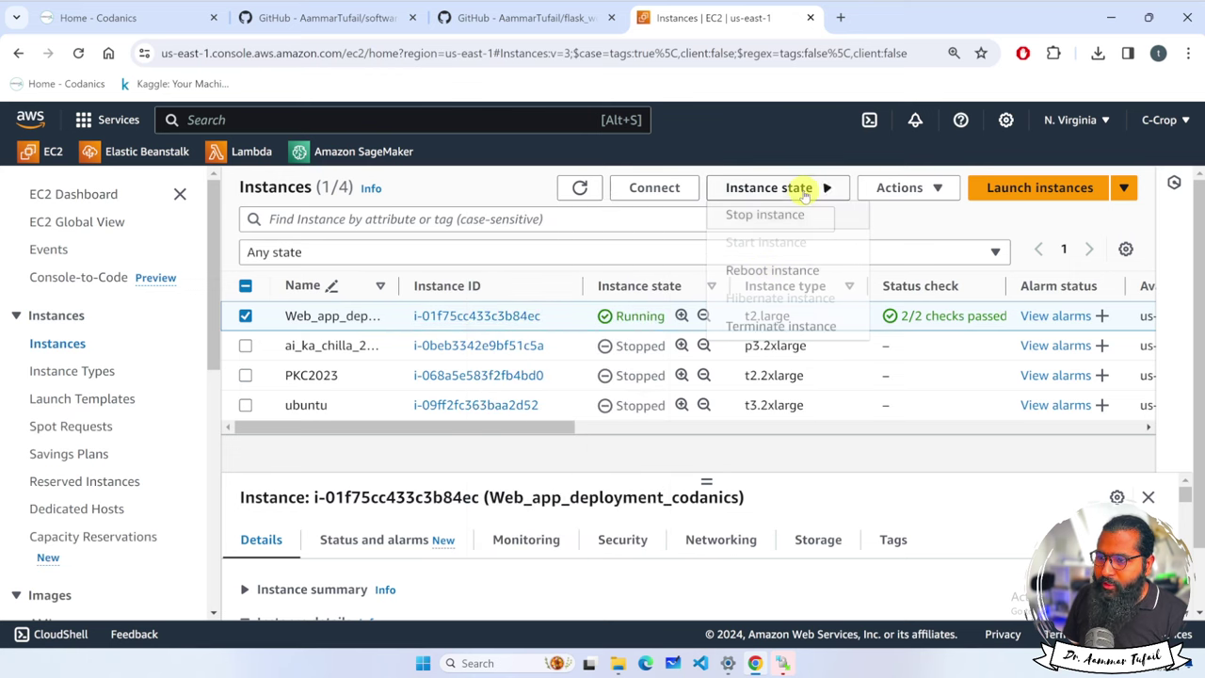
{"action": "left_click", "coordinate": [772, 326]}
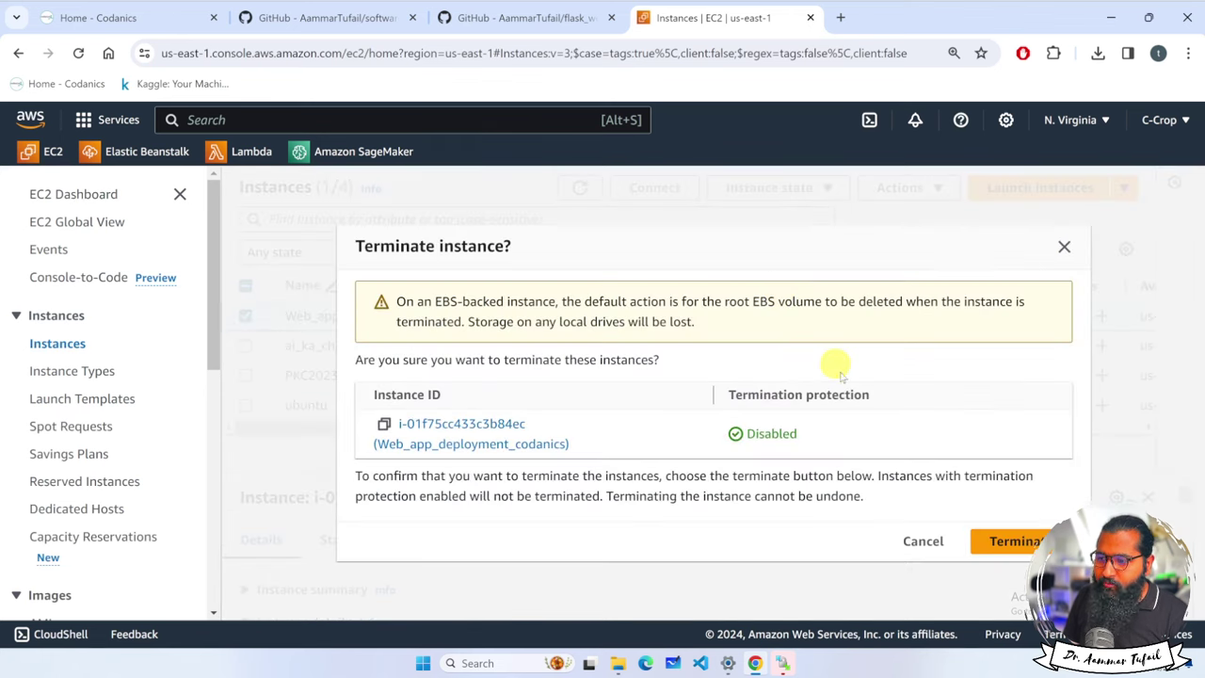
{"action": "left_click", "coordinate": [1014, 543]}
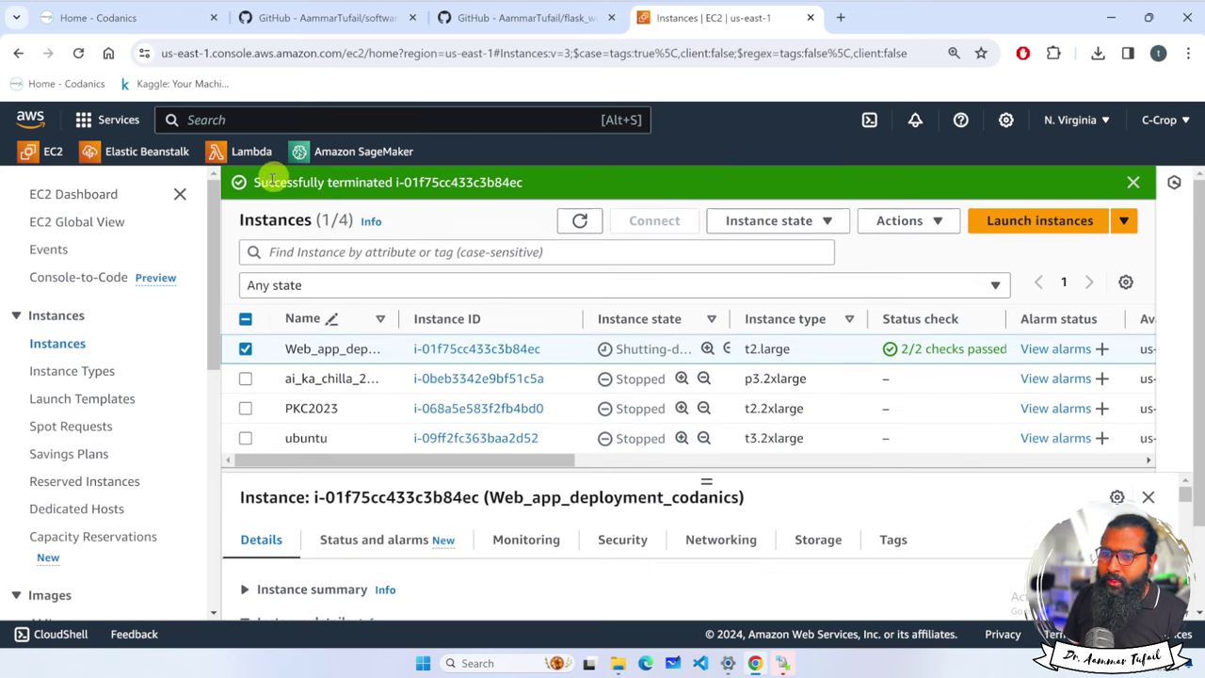
{"action": "left_click", "coordinate": [79, 54]}
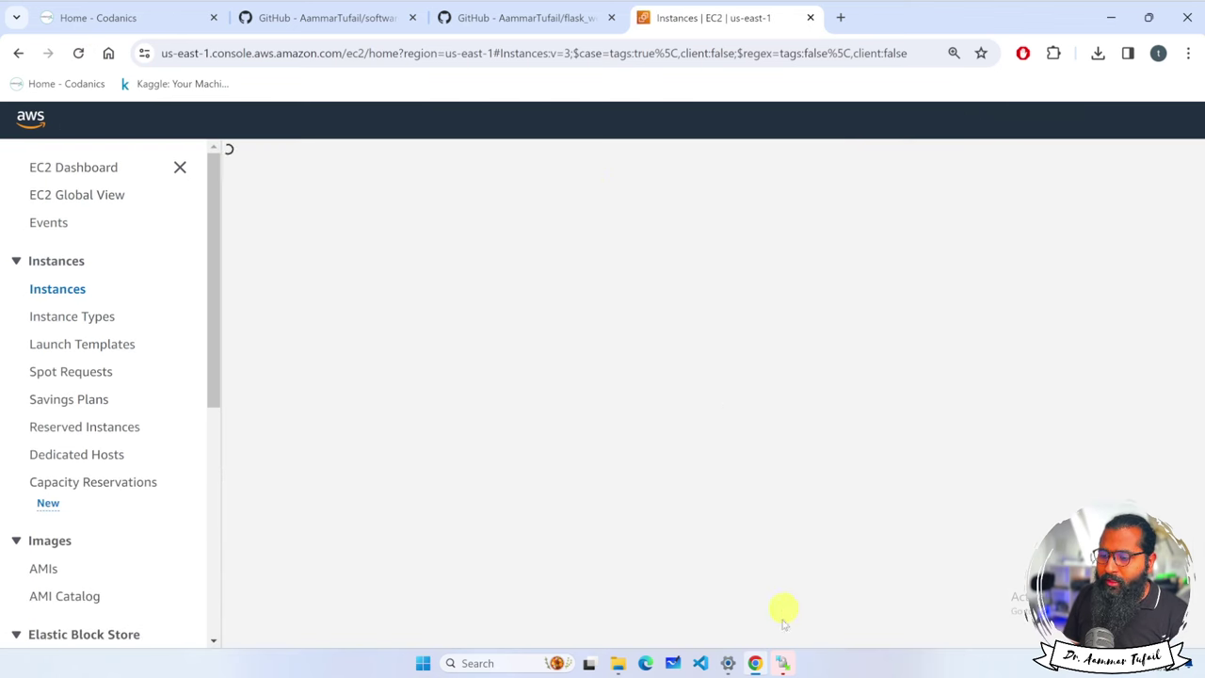
Step: Switch to WinSCP, cancel its reconnection and close it, and close the AWS console page in Chrome
{"action": "left_click", "coordinate": [782, 663]}
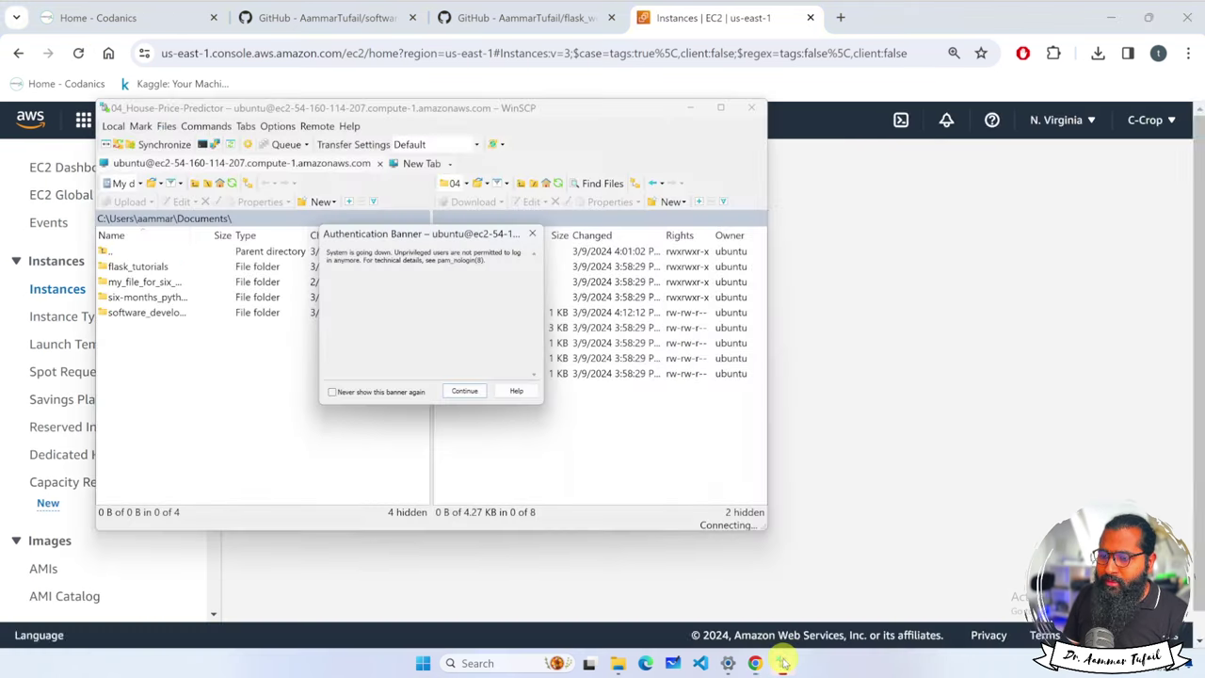
{"action": "left_click", "coordinate": [532, 233]}
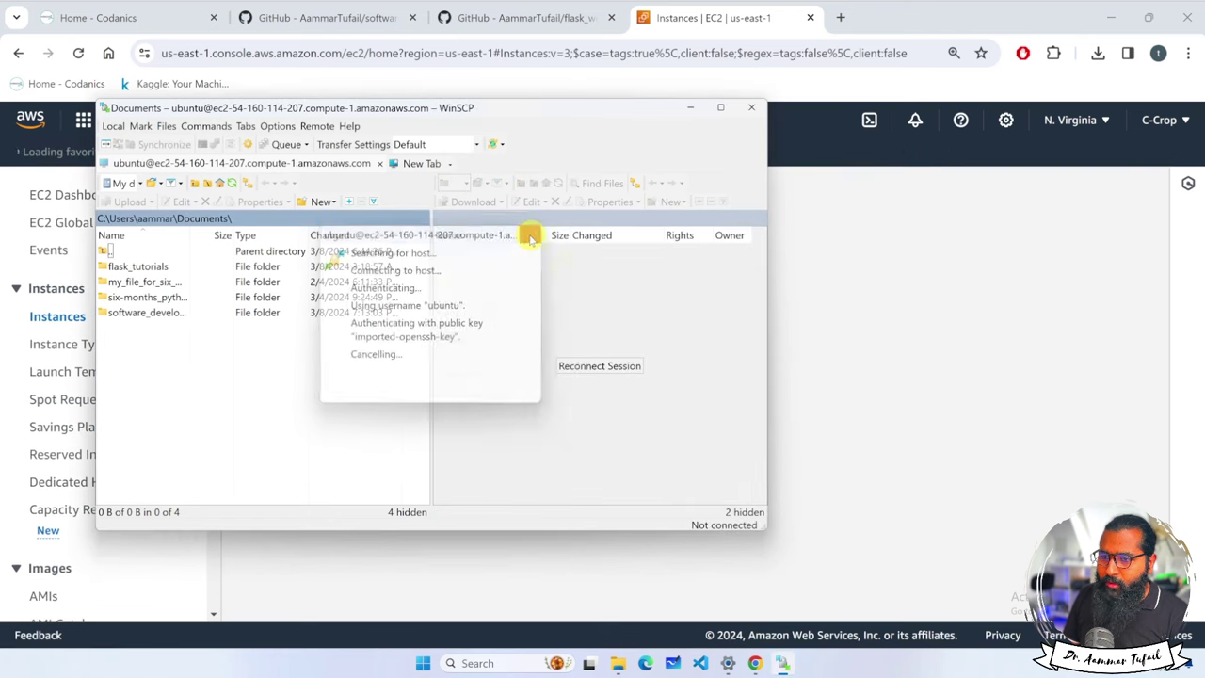
{"action": "left_click", "coordinate": [751, 108]}
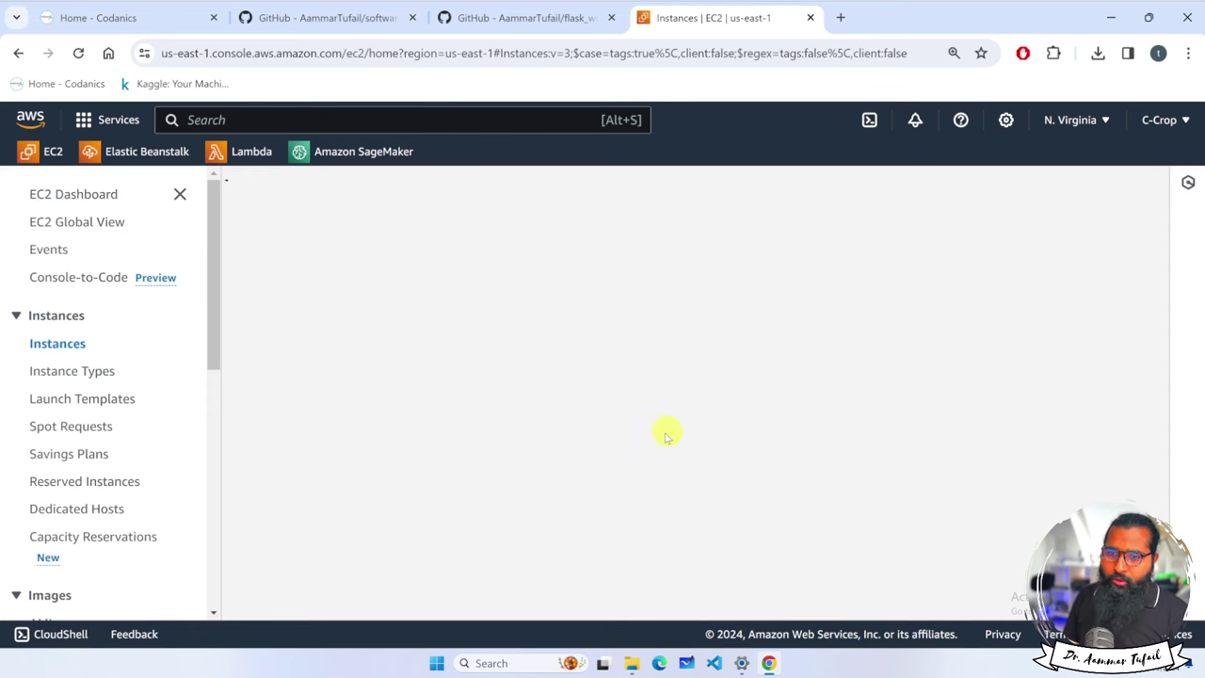
{"action": "left_click", "coordinate": [810, 18]}
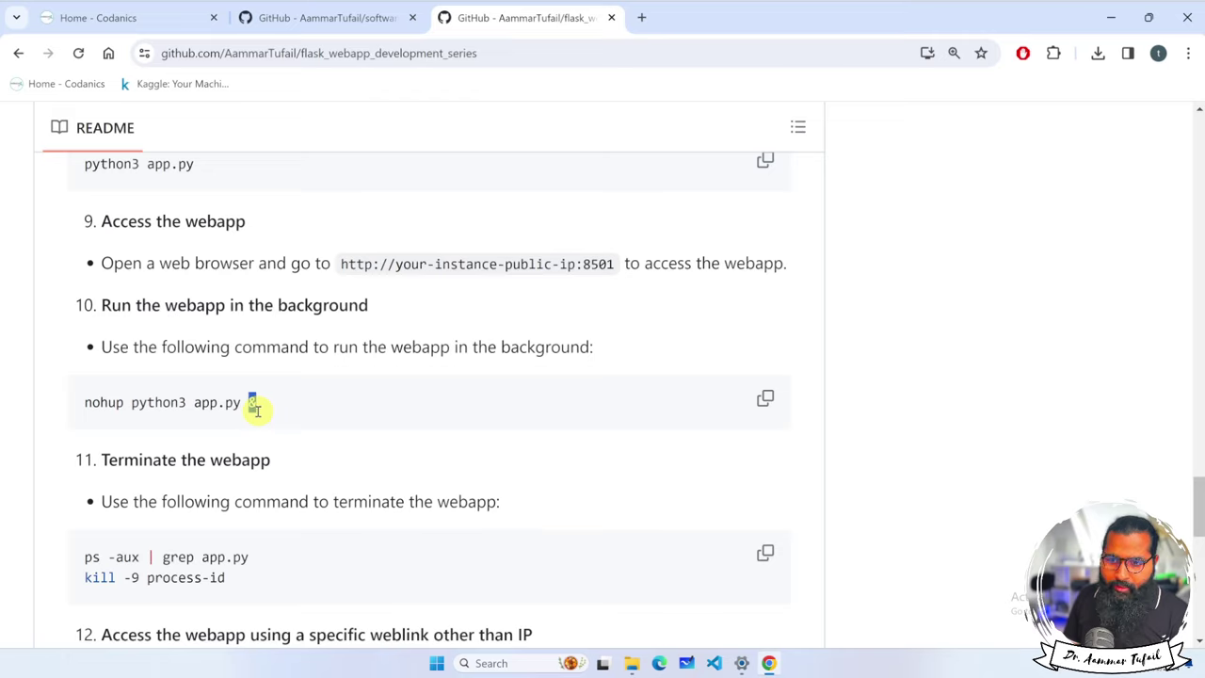
Step: Review the deployment instructions in the flask_webapp_development_series README and return to the repository's file list
{"action": "scroll", "coordinate": [314, 452], "scroll_direction": "up", "scroll_amount": 20}
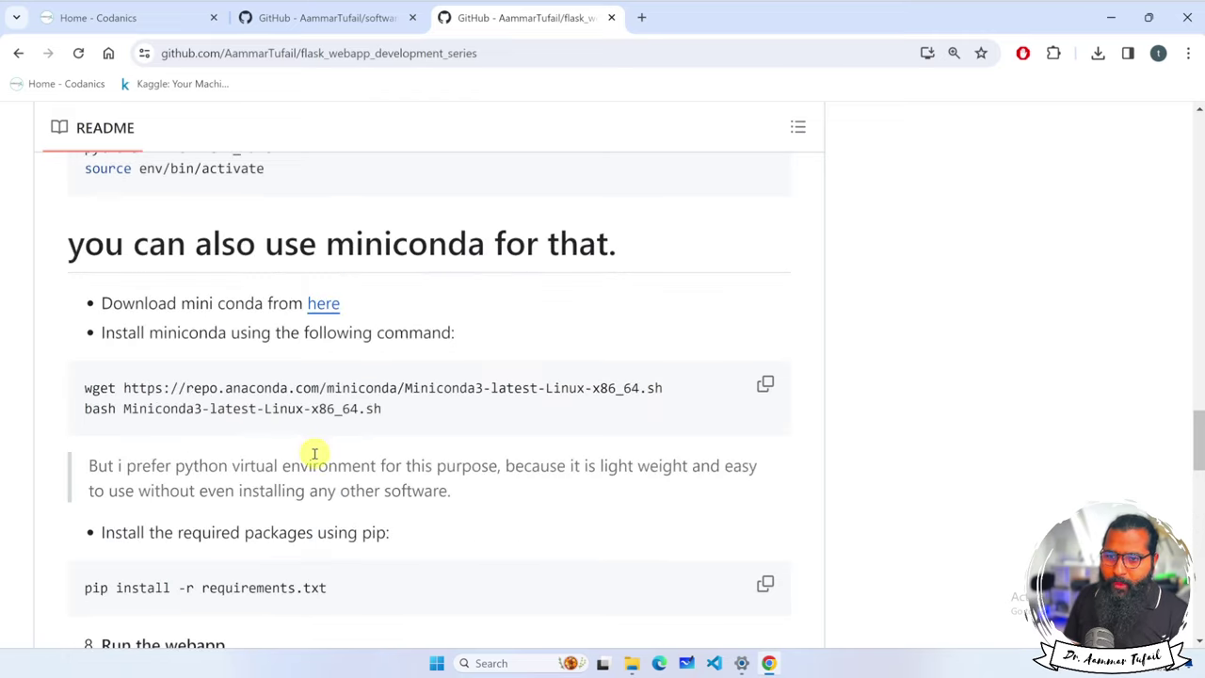
{"action": "scroll", "coordinate": [313, 456], "scroll_direction": "down", "scroll_amount": 5}
{"action": "scroll", "coordinate": [313, 457], "scroll_direction": "up", "scroll_amount": 2}
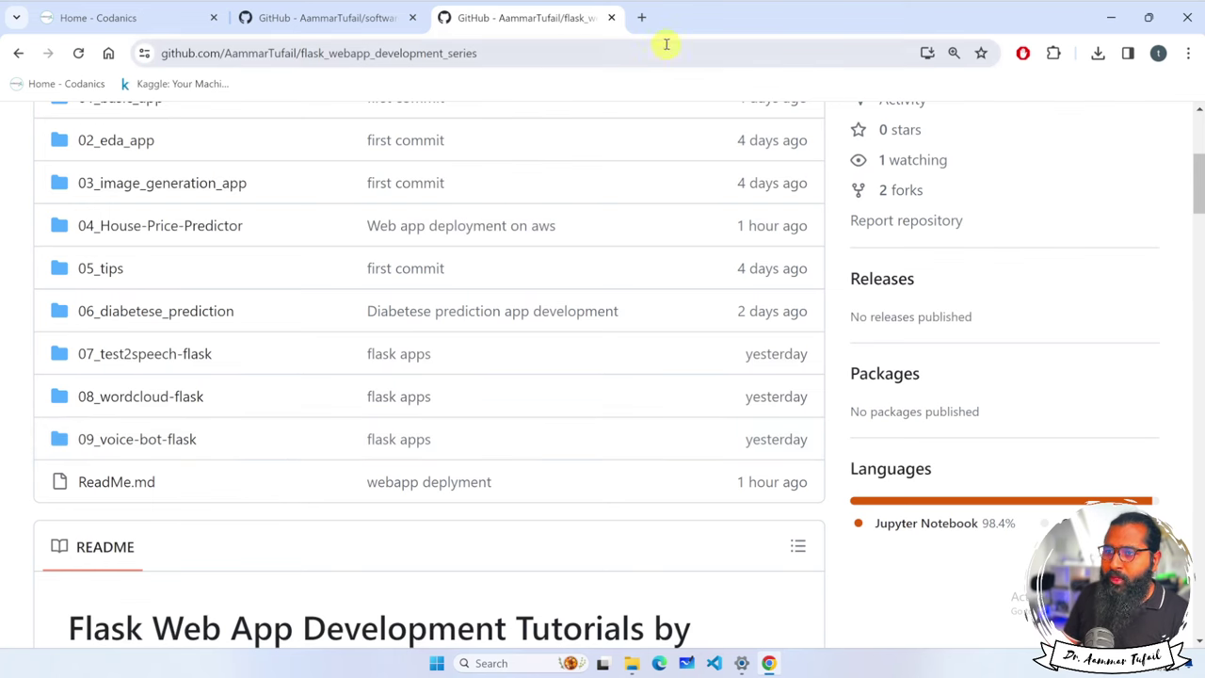
Step: Search Google for gcp, open the Google Cloud Platform result separately and close the search page
{"action": "left_click", "coordinate": [641, 18]}
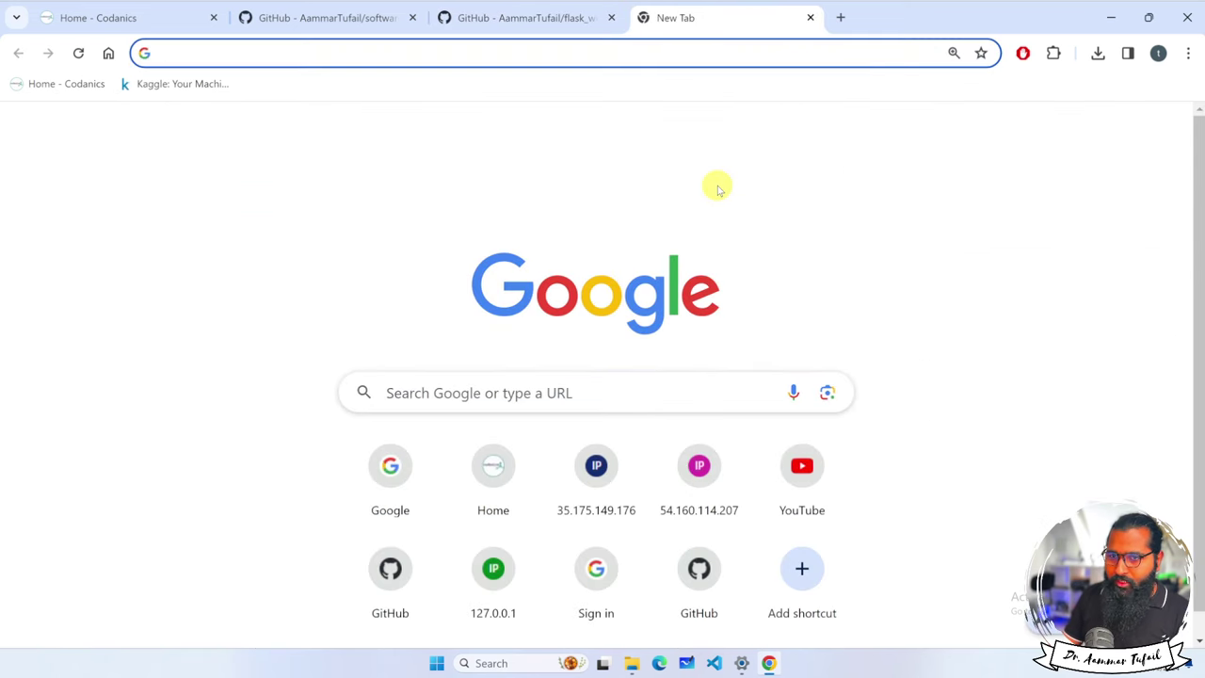
{"action": "left_click", "coordinate": [109, 53]}
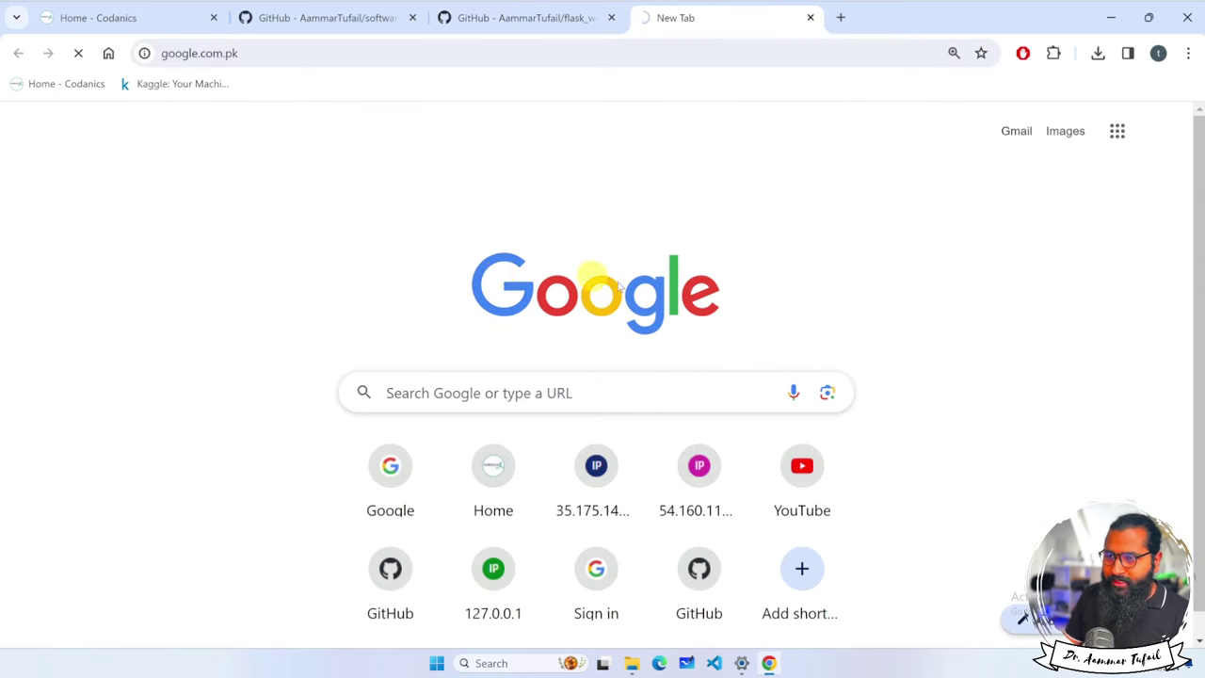
{"action": "type", "text": "gcp"}
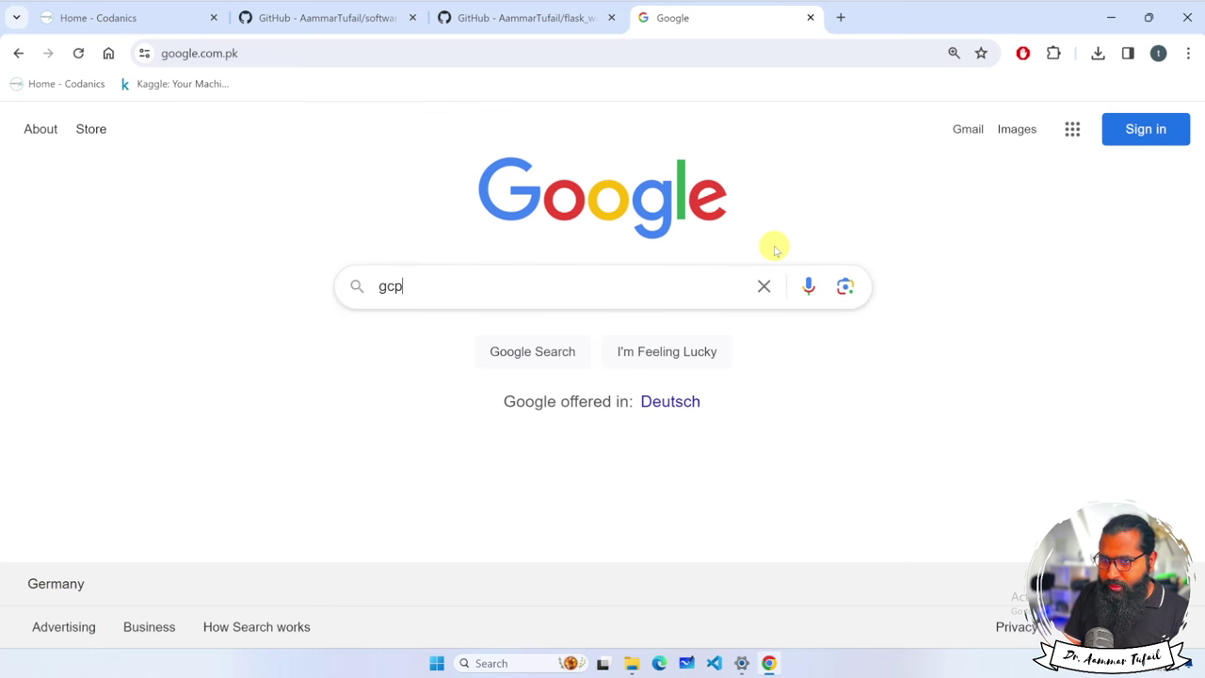
{"action": "key", "text": "Return"}
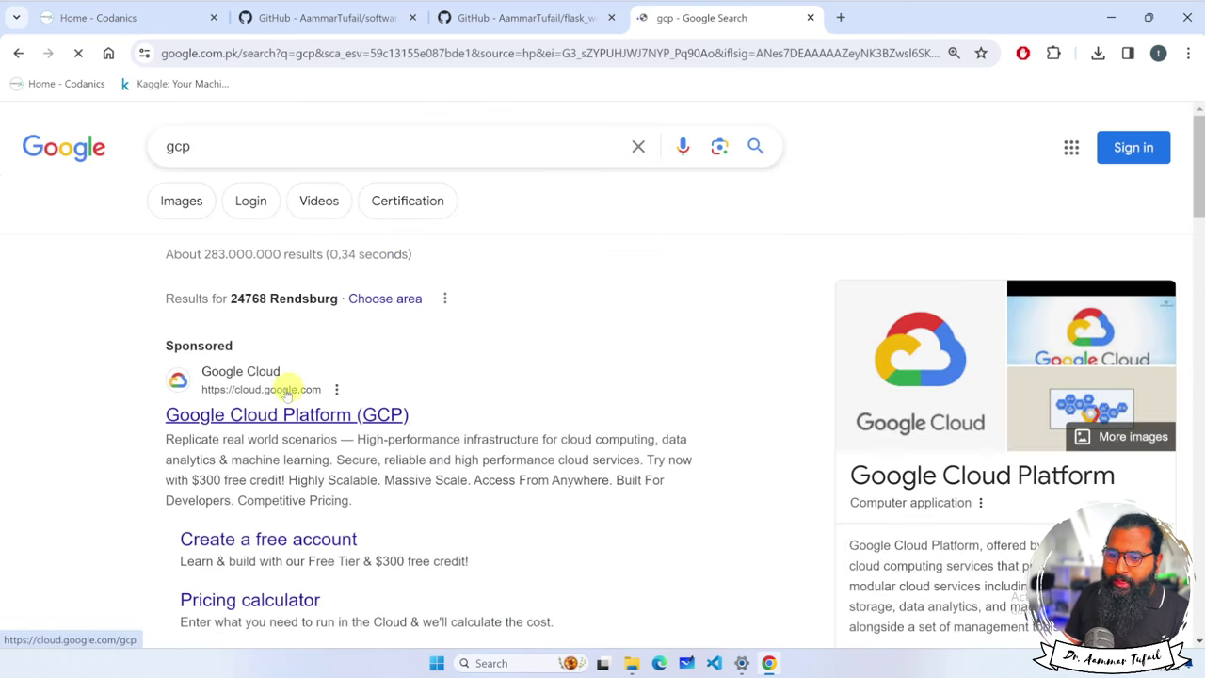
{"action": "right_click", "coordinate": [279, 409]}
{"action": "left_click", "coordinate": [323, 194]}
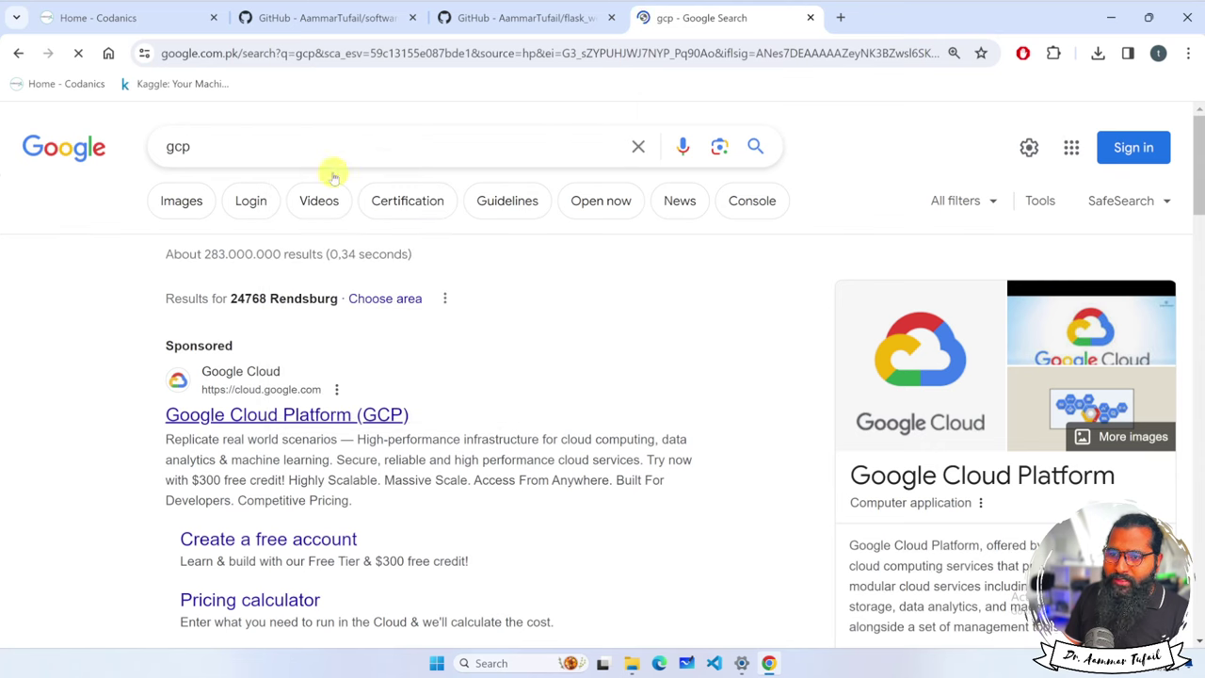
{"action": "left_click", "coordinate": [806, 17]}
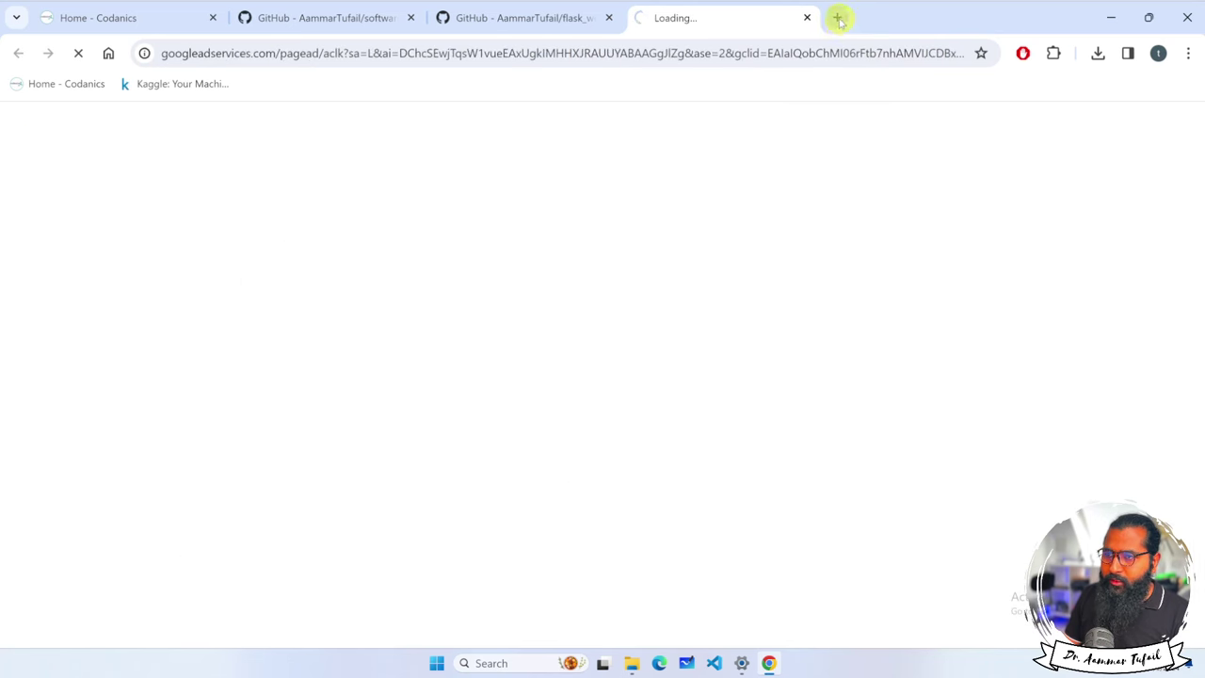
Step: Search Google for azure in a new browser page
{"action": "left_click", "coordinate": [837, 17]}
{"action": "left_click", "coordinate": [106, 54]}
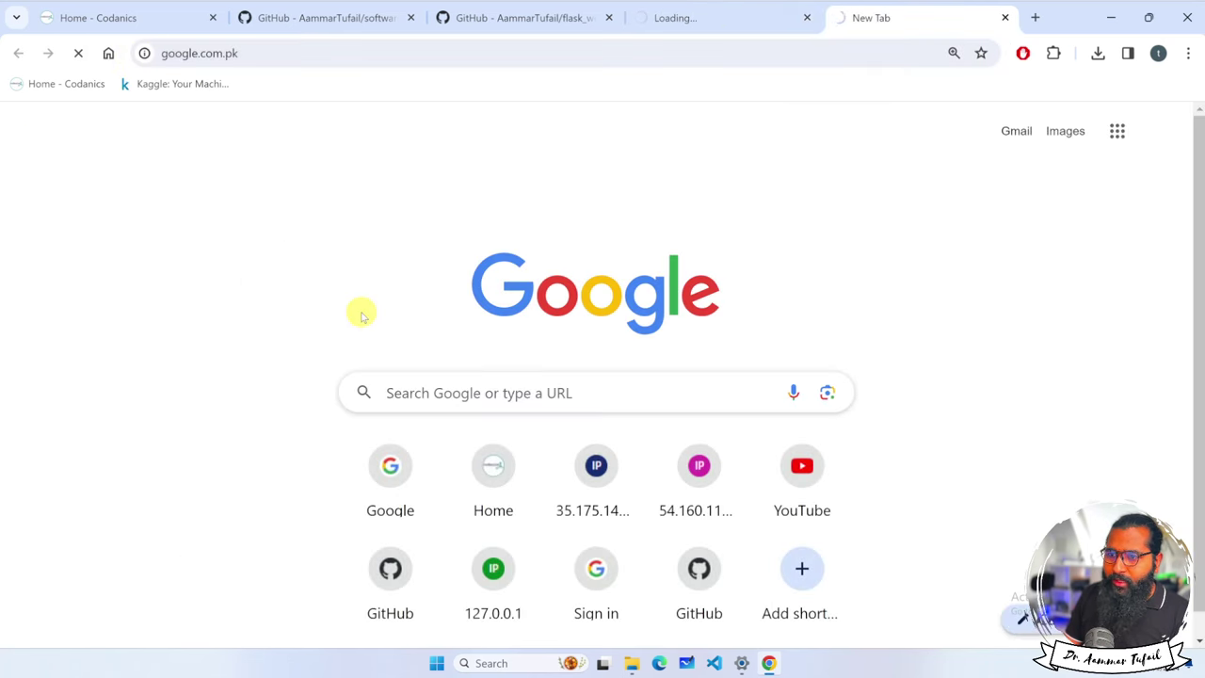
{"action": "type", "text": "azure"}
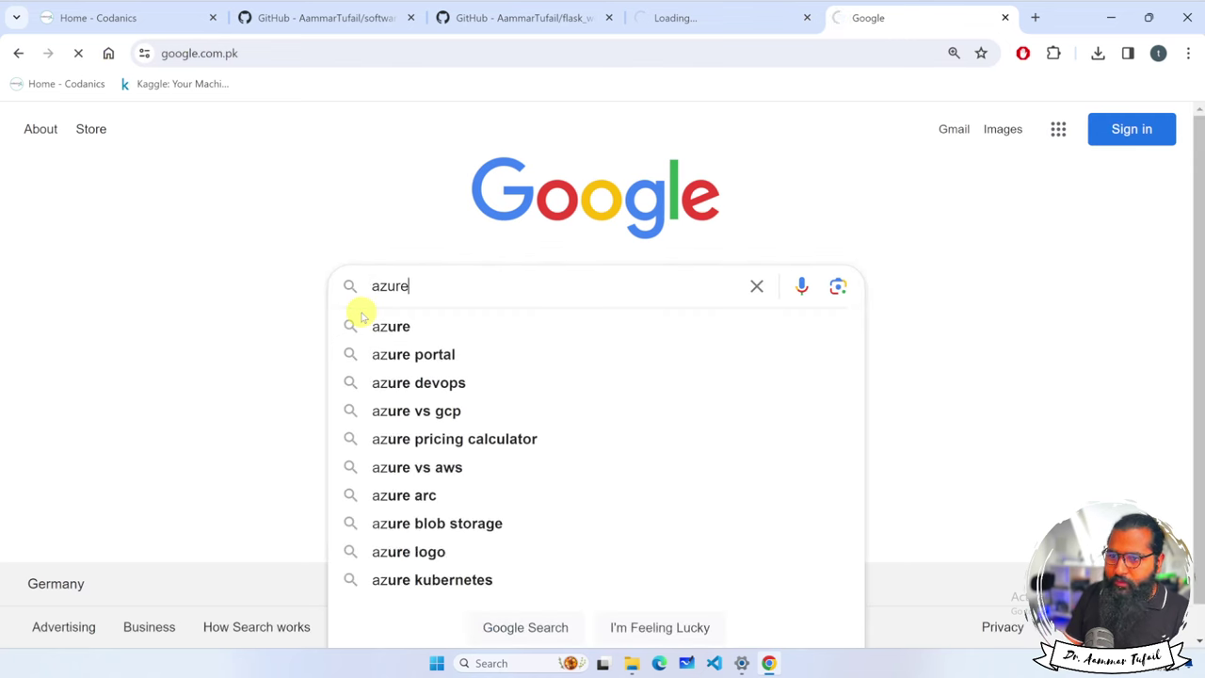
{"action": "key", "text": "Return"}
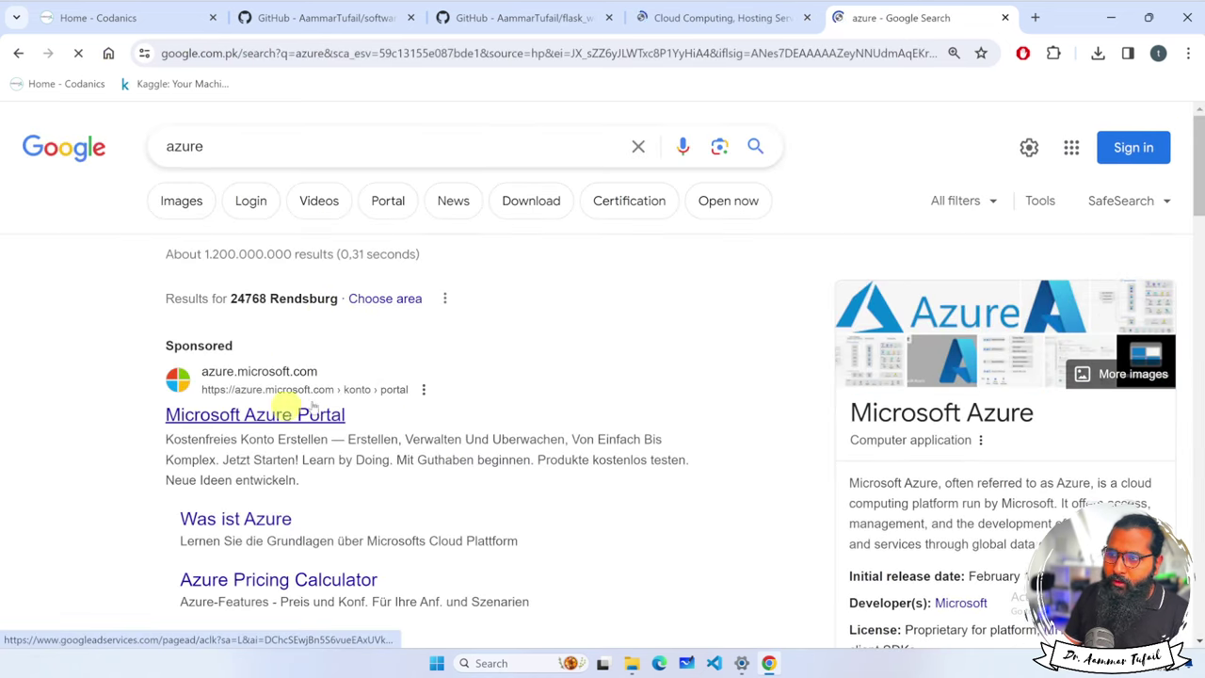
Step: Search for Heroku in another new browser page and open the heroku.com result
{"action": "left_click", "coordinate": [1034, 17]}
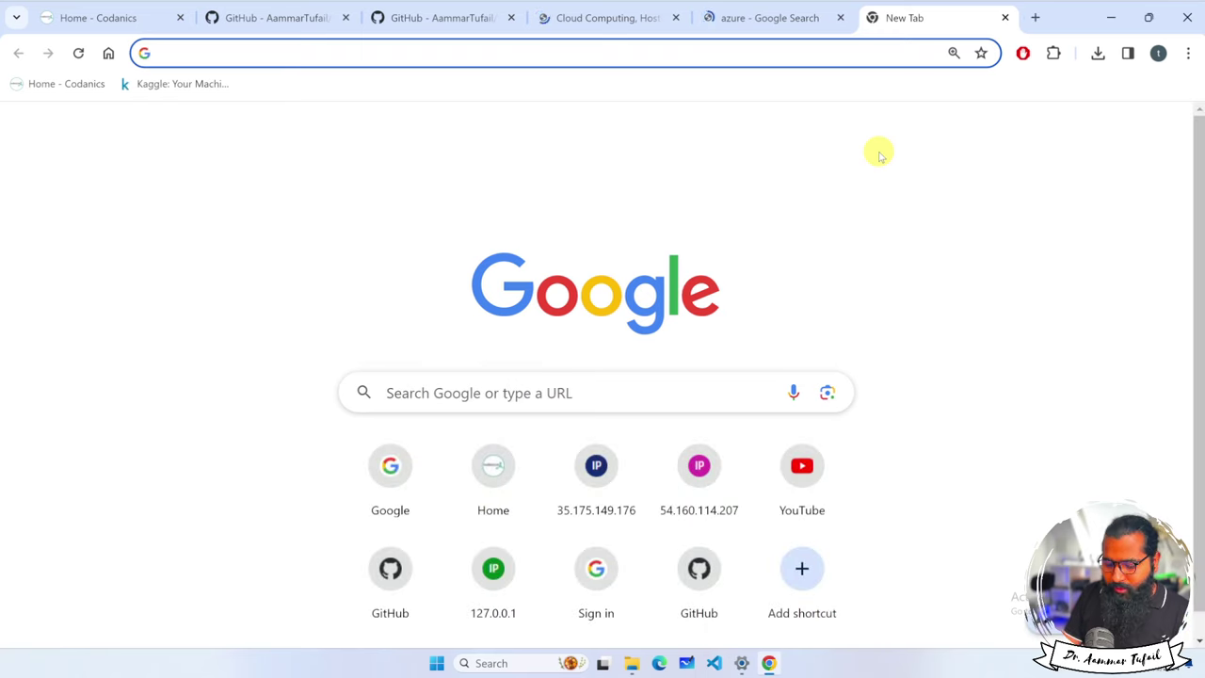
{"action": "type", "text": "herouku"}
{"action": "key", "text": "Return"}
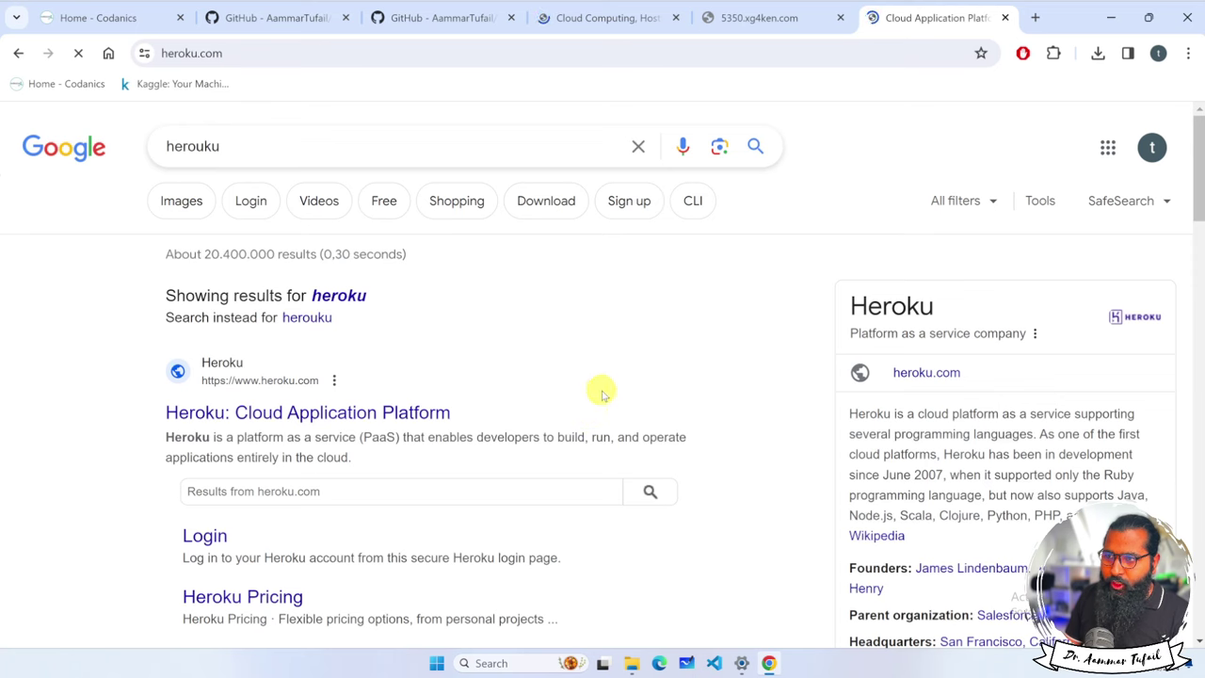
Step: Return to the azure search results and open the "Microsoft Azure: Cloud Computing Services" result
{"action": "left_click", "coordinate": [765, 19]}
{"action": "key", "text": "alt+Left"}
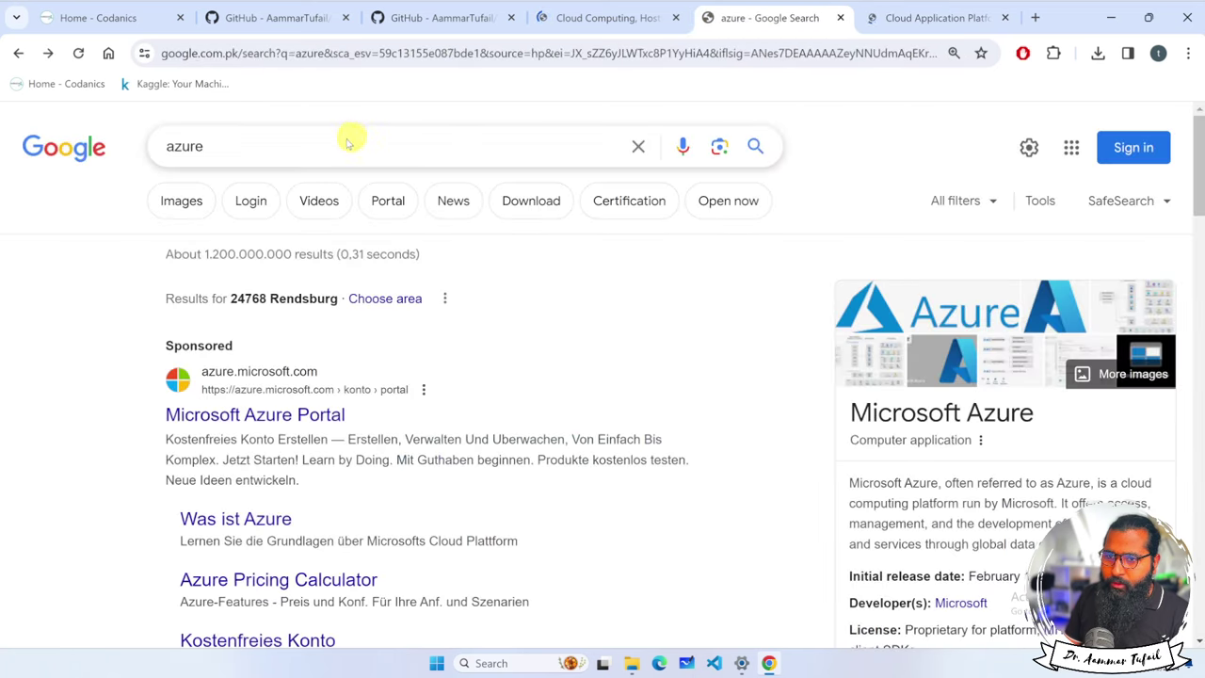
{"action": "scroll", "coordinate": [282, 396], "scroll_direction": "down", "scroll_amount": 5}
{"action": "scroll", "coordinate": [290, 424], "scroll_direction": "down", "scroll_amount": 1}
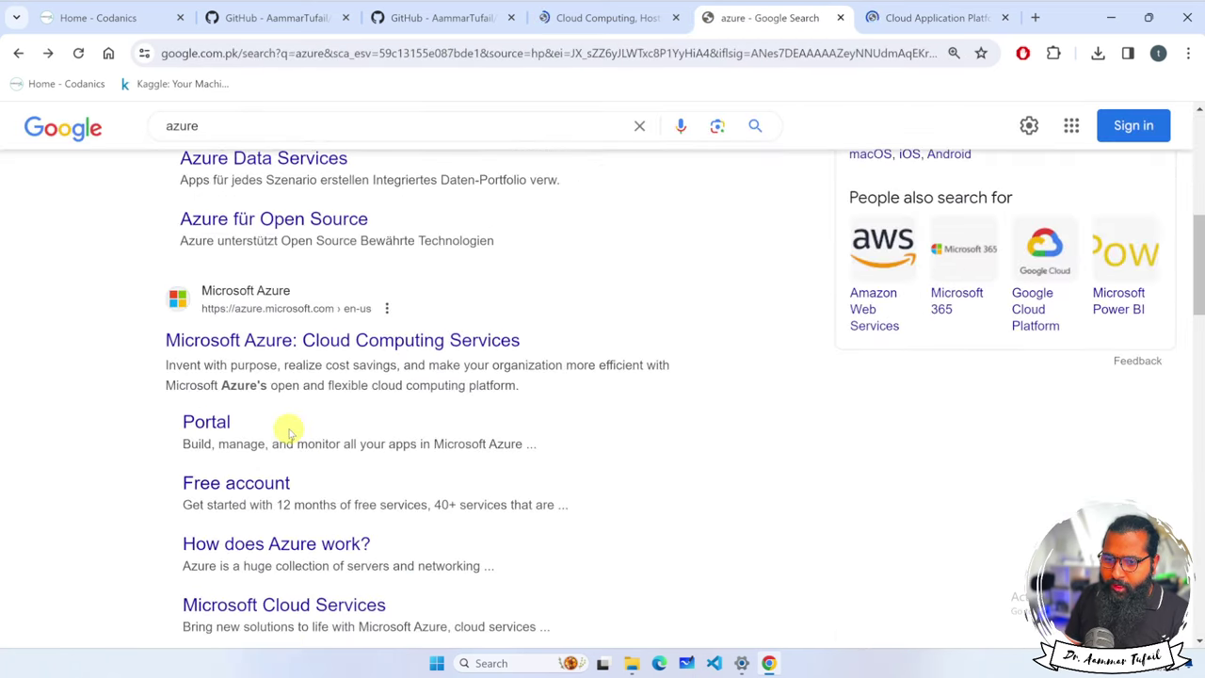
{"action": "left_click", "coordinate": [288, 337]}
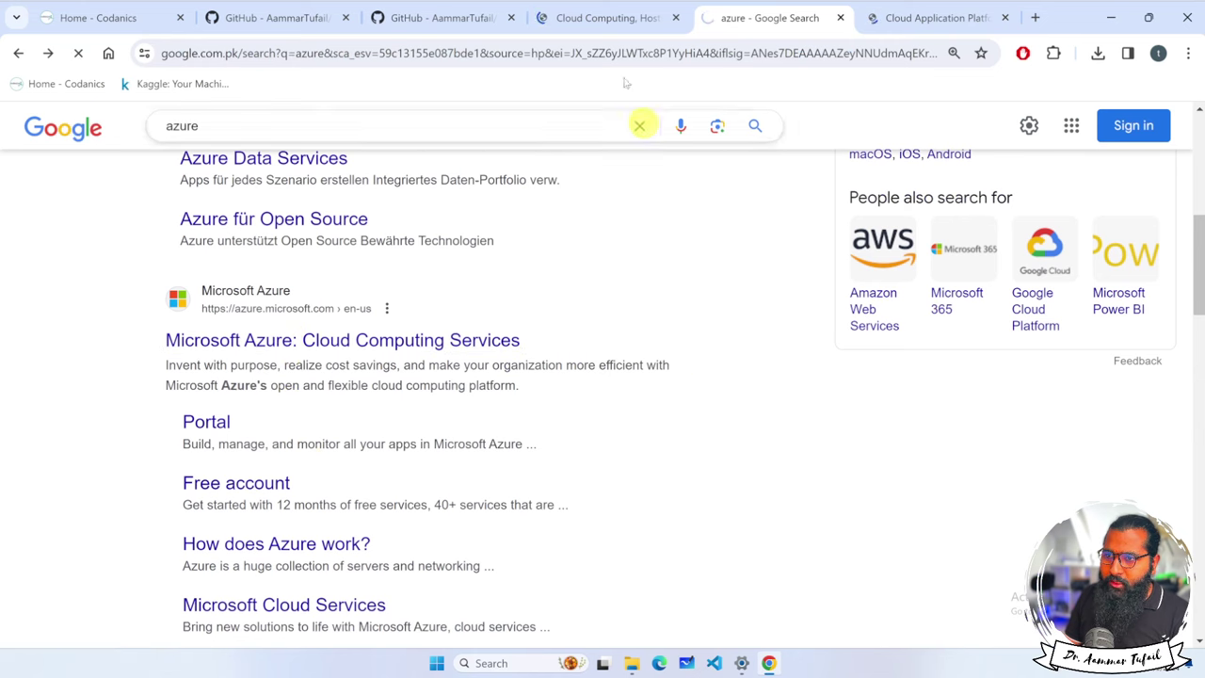
Step: Look through the Google Cloud home page, including its free-start offer and its list of products
{"action": "left_click", "coordinate": [608, 21]}
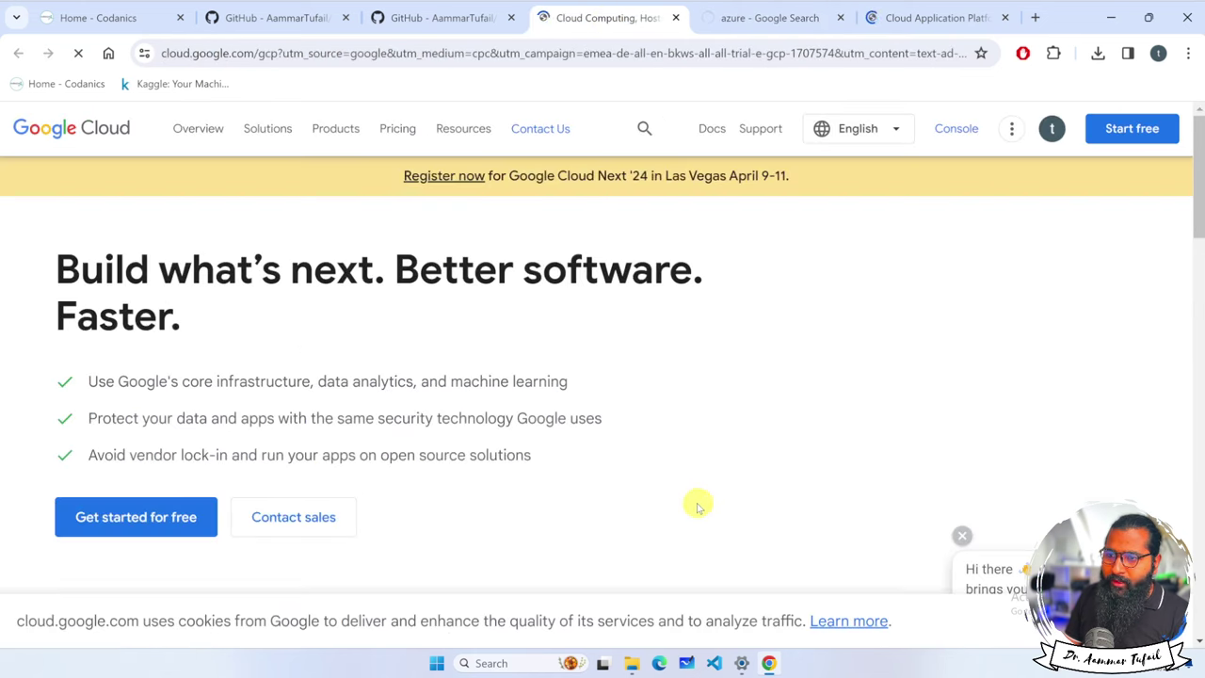
{"action": "scroll", "coordinate": [699, 506], "scroll_direction": "down", "scroll_amount": 3}
{"action": "scroll", "coordinate": [699, 506], "scroll_direction": "up", "scroll_amount": 2}
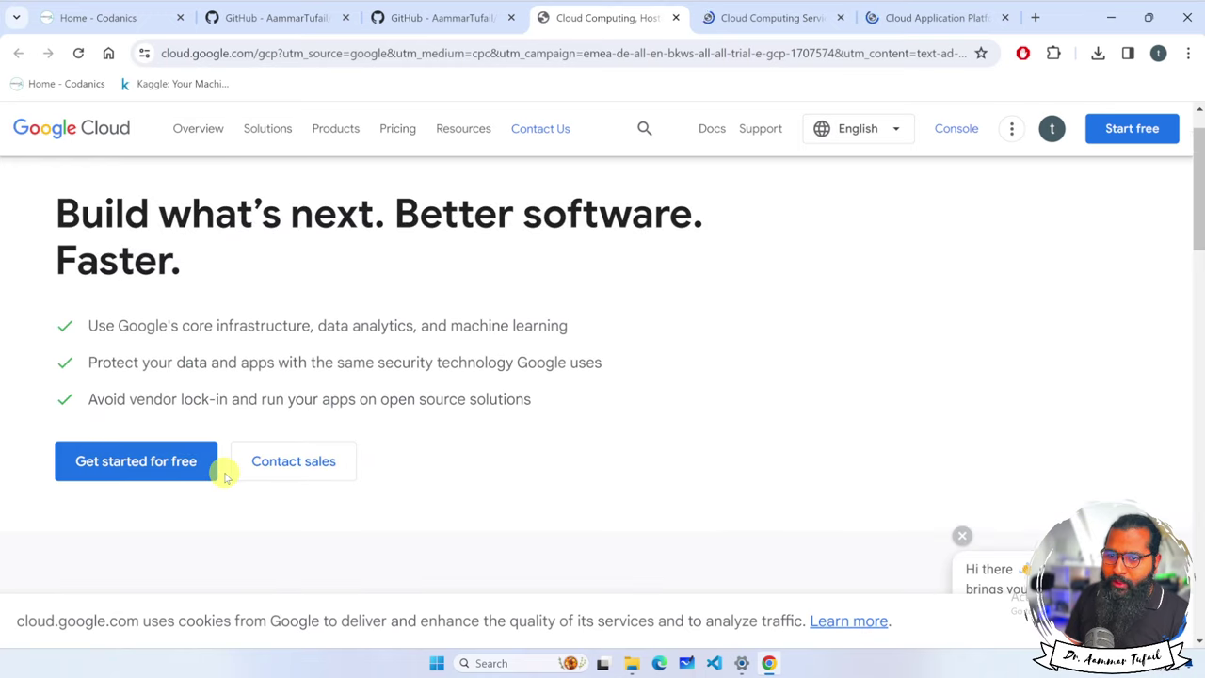
{"action": "scroll", "coordinate": [226, 473], "scroll_direction": "down", "scroll_amount": 3}
{"action": "scroll", "coordinate": [226, 472], "scroll_direction": "down", "scroll_amount": 5}
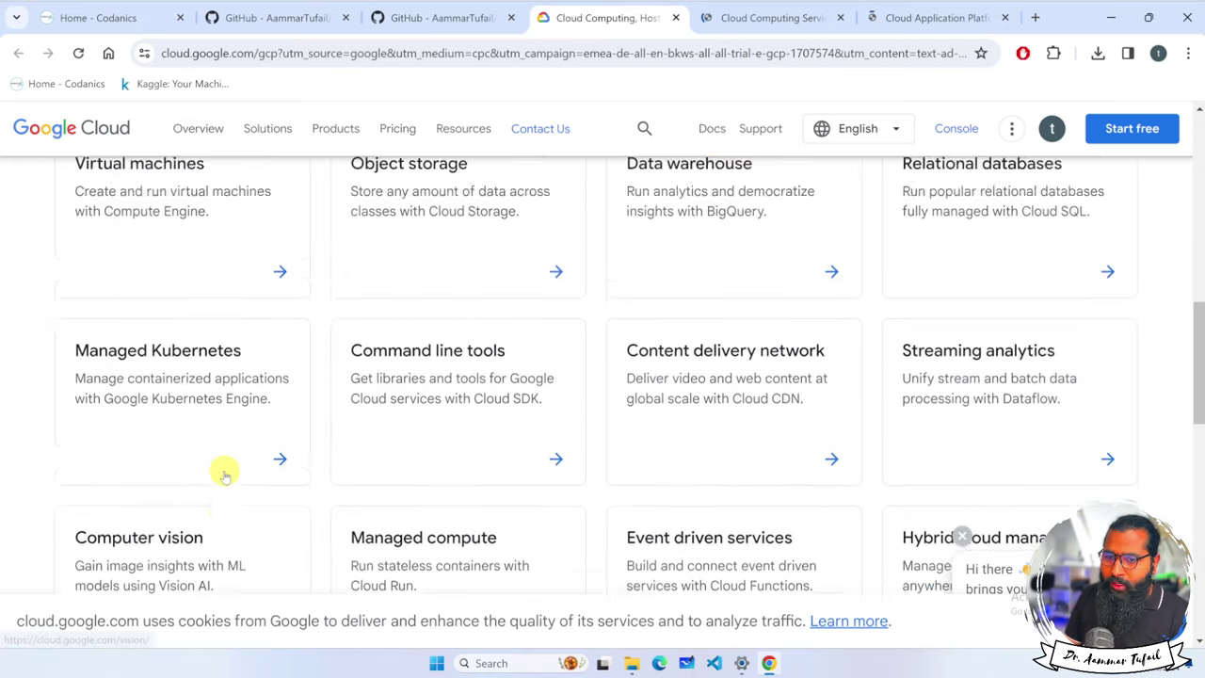
{"action": "scroll", "coordinate": [224, 461], "scroll_direction": "up", "scroll_amount": 10}
Step: Search Google for gcp credits for students and open the "Get and redeem education credits | Cloud Billing" result
{"action": "left_click", "coordinate": [108, 53]}
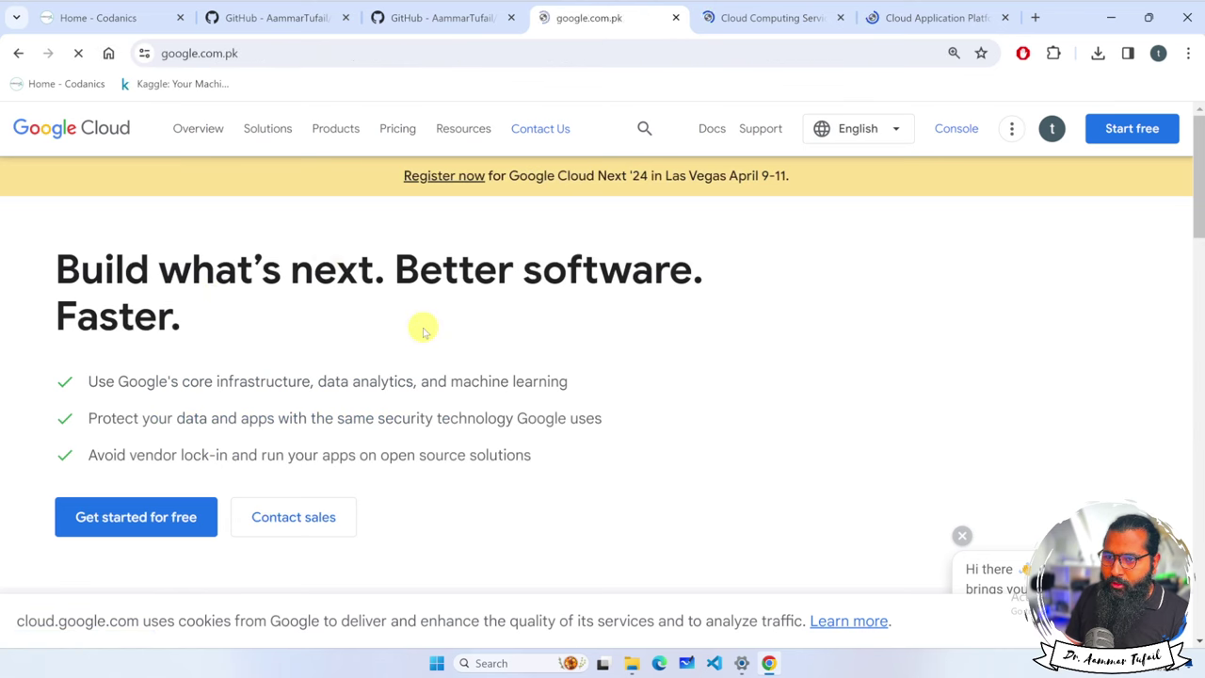
{"action": "type", "text": "gcp c"}
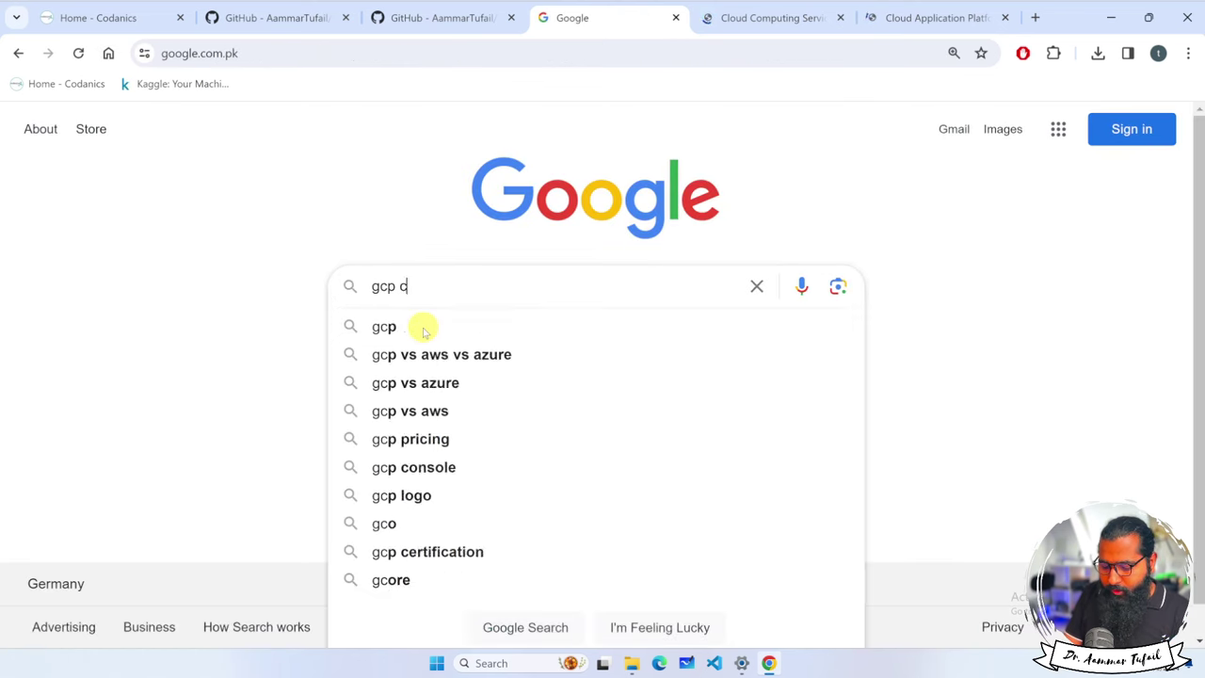
{"action": "type", "text": "redits for studne"}
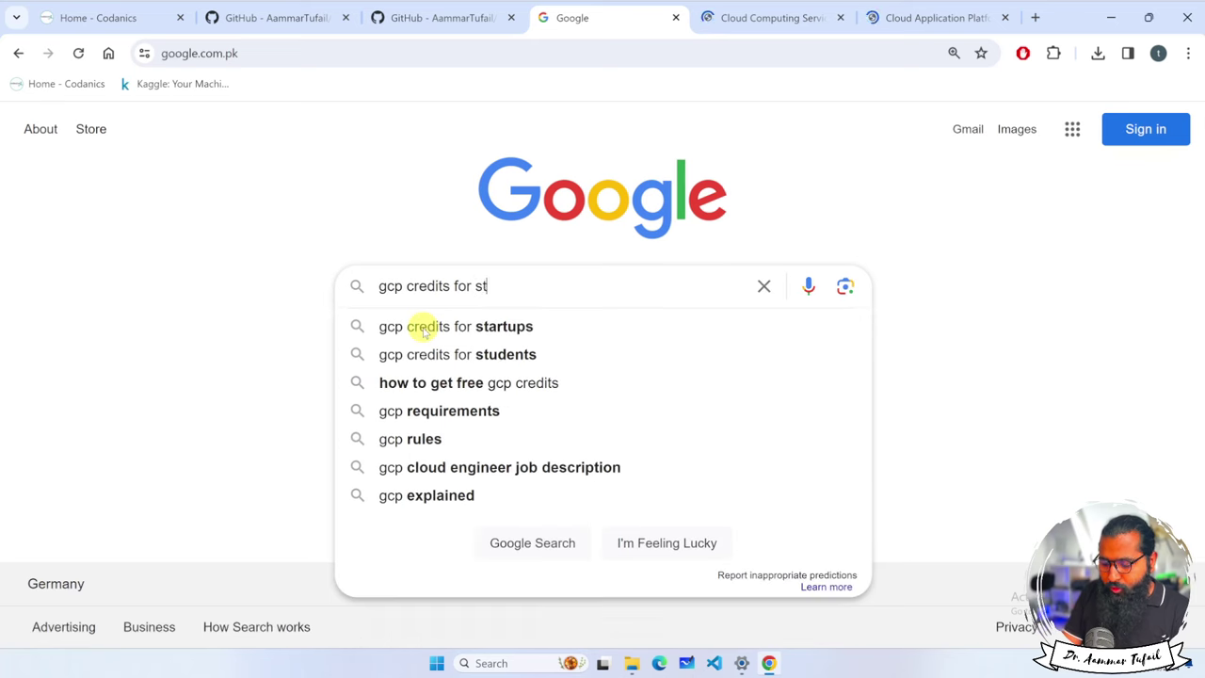
{"action": "key", "text": "BackSpace"}
{"action": "key", "text": "BackSpace"}
{"action": "type", "text": "ents"}
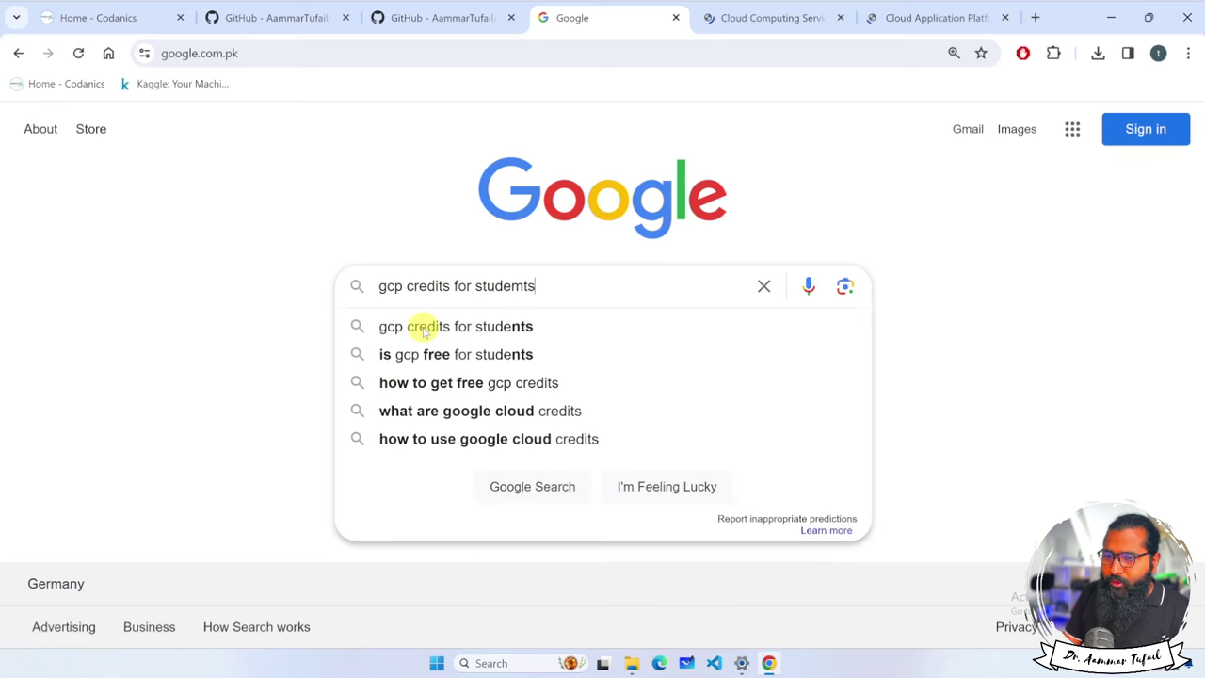
{"action": "key", "text": "BackSpace"}
{"action": "key", "text": "BackSpace"}
{"action": "key", "text": "BackSpace"}
{"action": "left_click", "coordinate": [424, 327]}
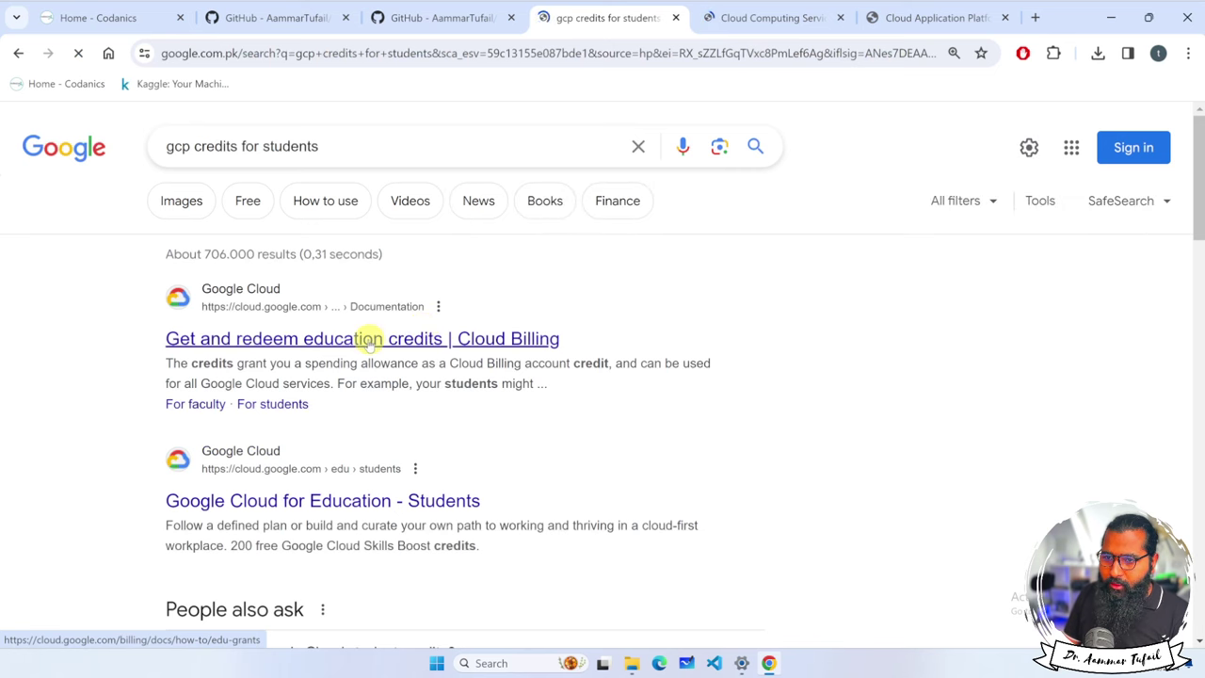
{"action": "left_click", "coordinate": [369, 341]}
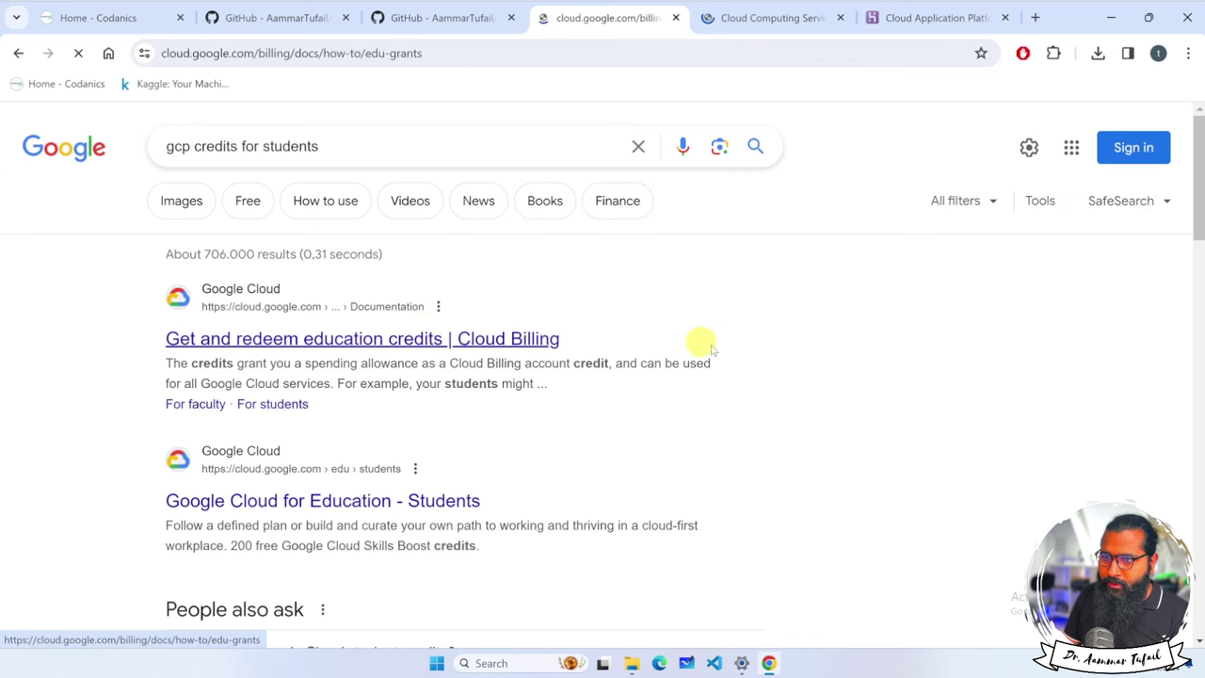
Step: View the Azure home page, and open the pricing page on the Heroku site
{"action": "left_click", "coordinate": [742, 19]}
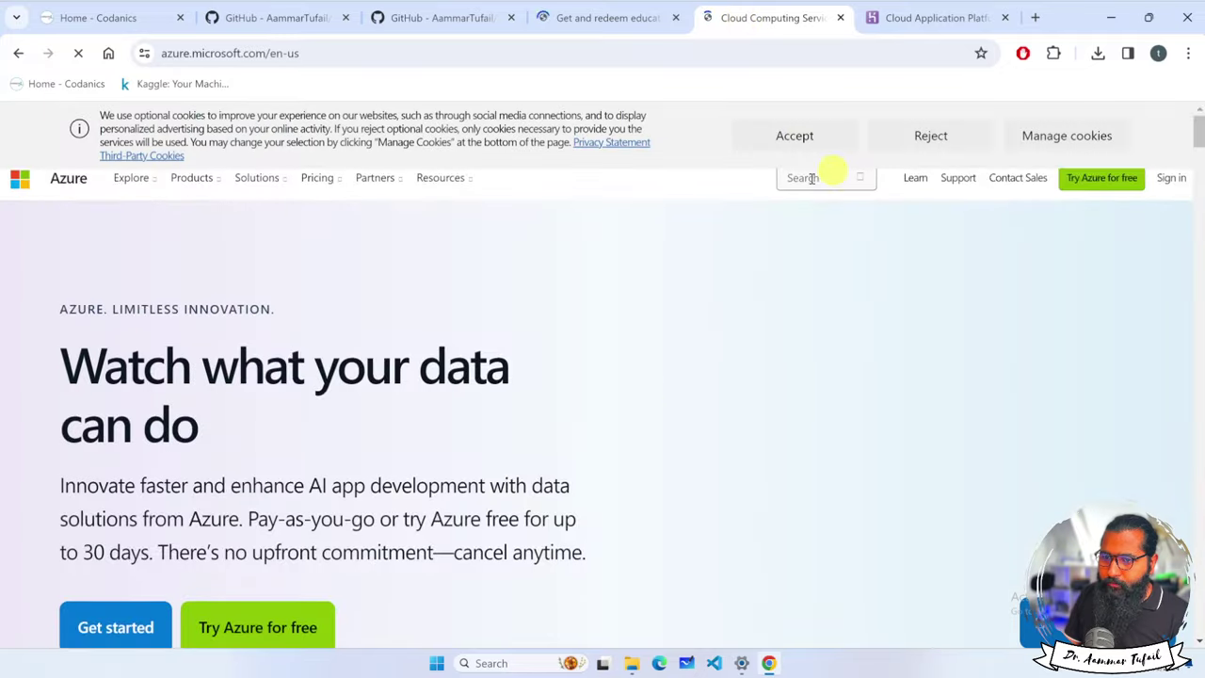
{"action": "scroll", "coordinate": [640, 387], "scroll_direction": "down", "scroll_amount": 1}
{"action": "left_click", "coordinate": [932, 18]}
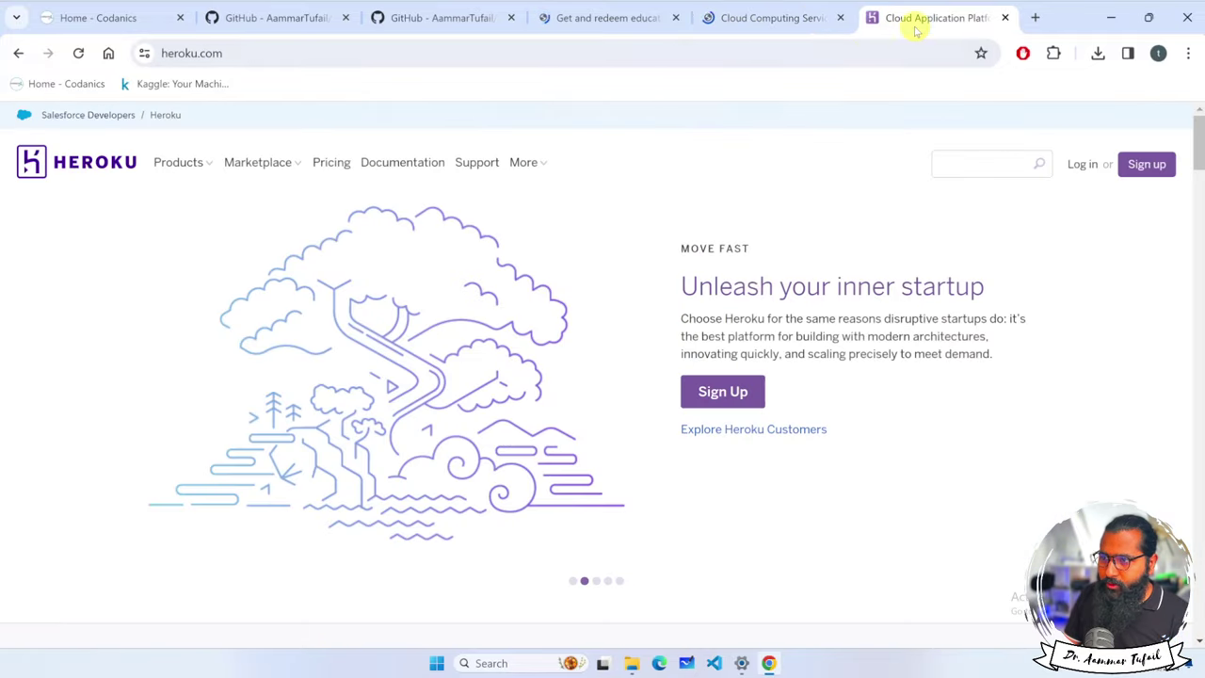
{"action": "left_click", "coordinate": [331, 163]}
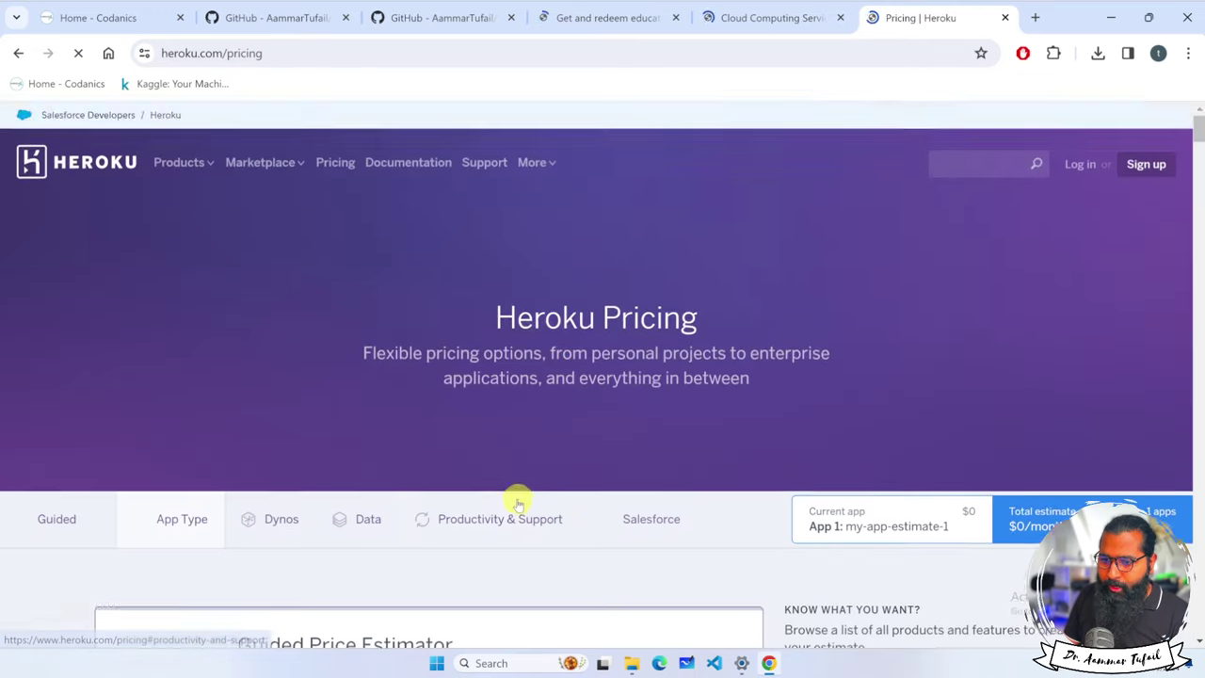
Step: Examine the app type plans and their monthly prices on the Heroku pricing page
{"action": "scroll", "coordinate": [519, 502], "scroll_direction": "down", "scroll_amount": 4}
{"action": "scroll", "coordinate": [518, 502], "scroll_direction": "down", "scroll_amount": 5}
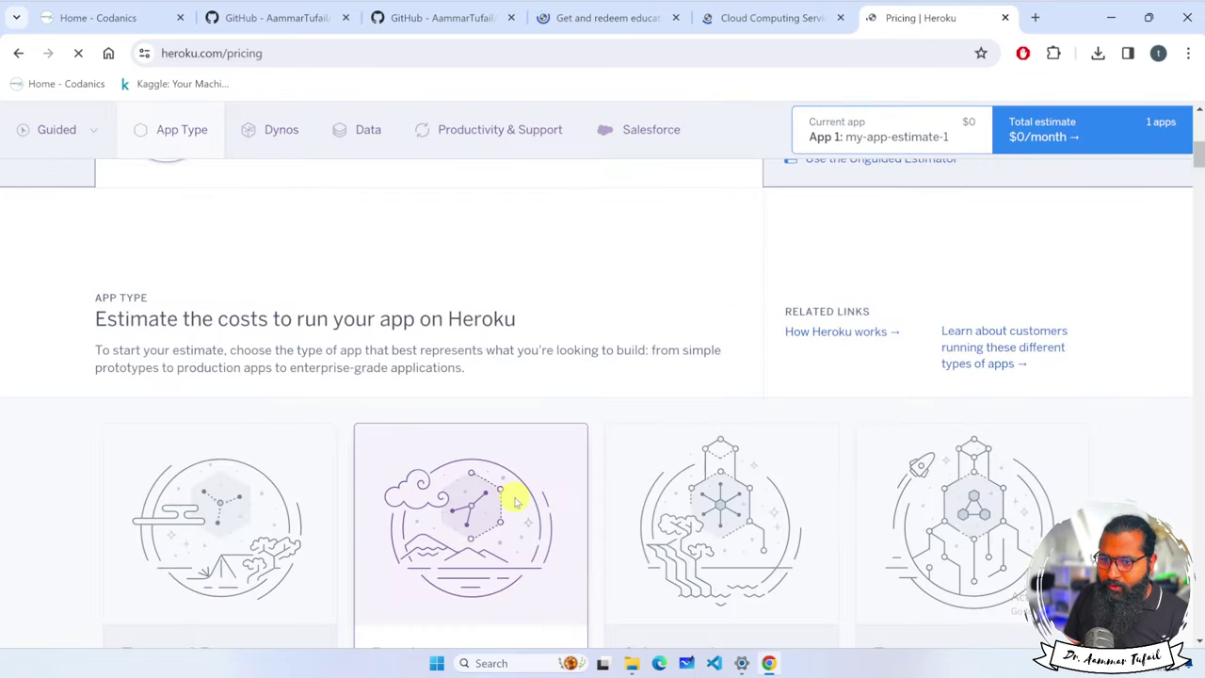
{"action": "scroll", "coordinate": [511, 496], "scroll_direction": "down", "scroll_amount": 1}
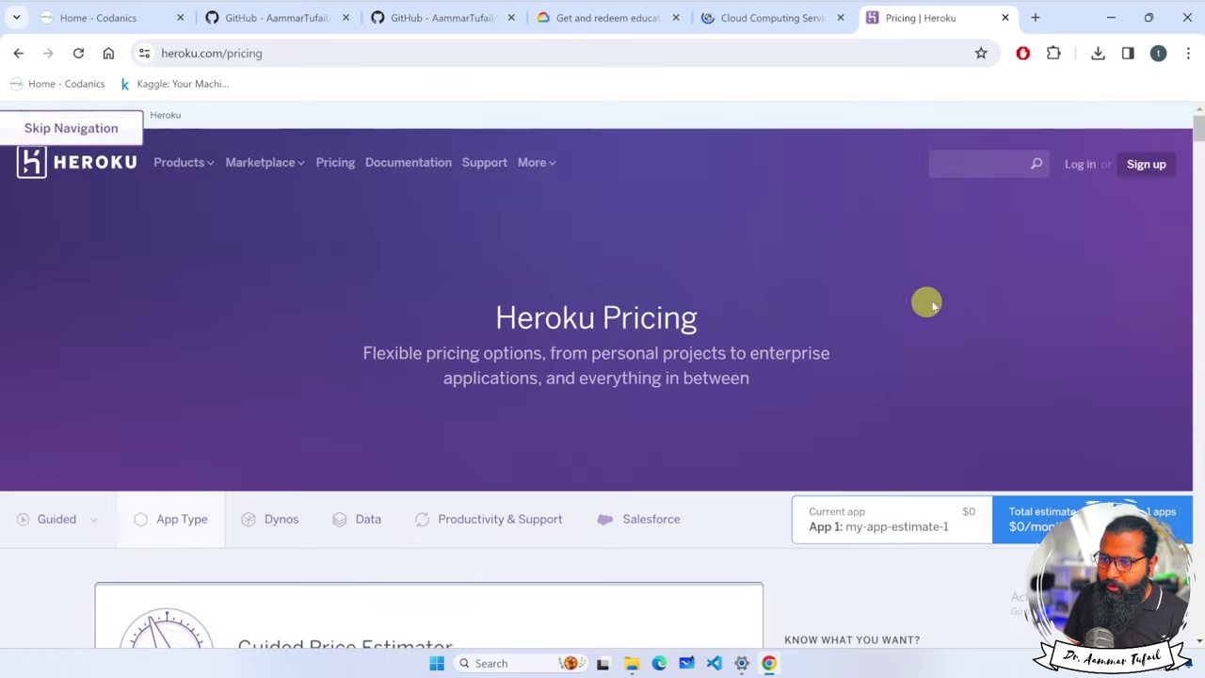
{"action": "scroll", "coordinate": [866, 342], "scroll_direction": "down", "scroll_amount": 8}
{"action": "scroll", "coordinate": [865, 345], "scroll_direction": "up", "scroll_amount": 2}
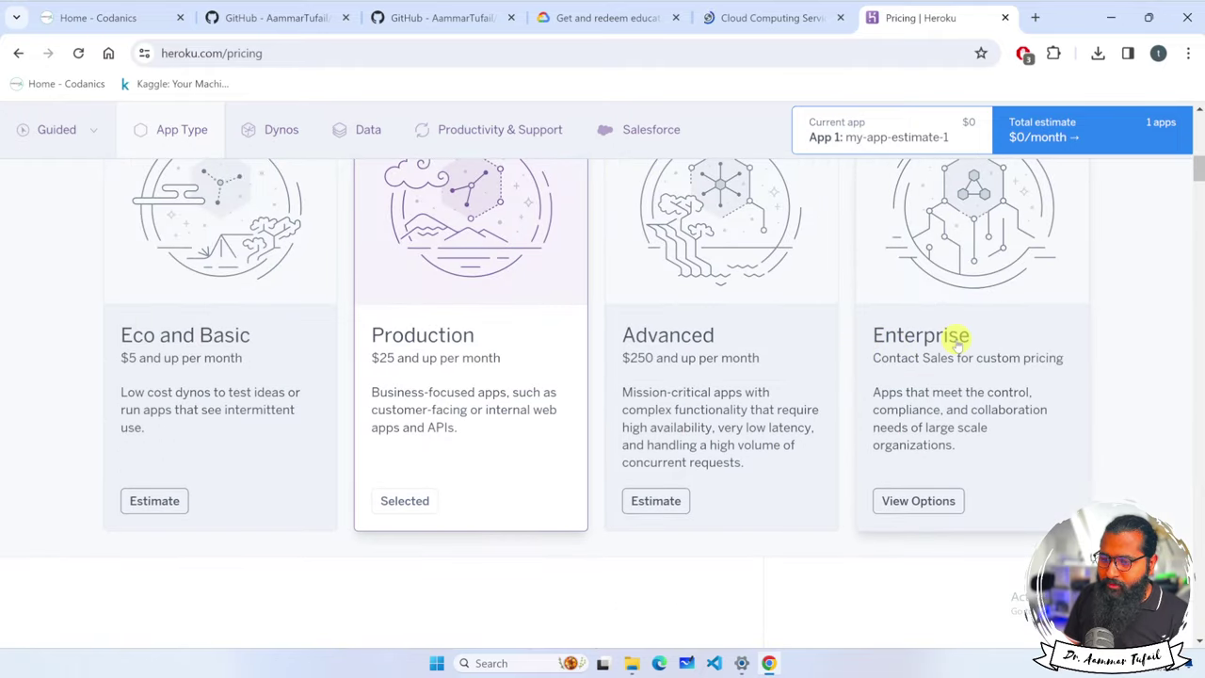
{"action": "key", "text": "Tab"}
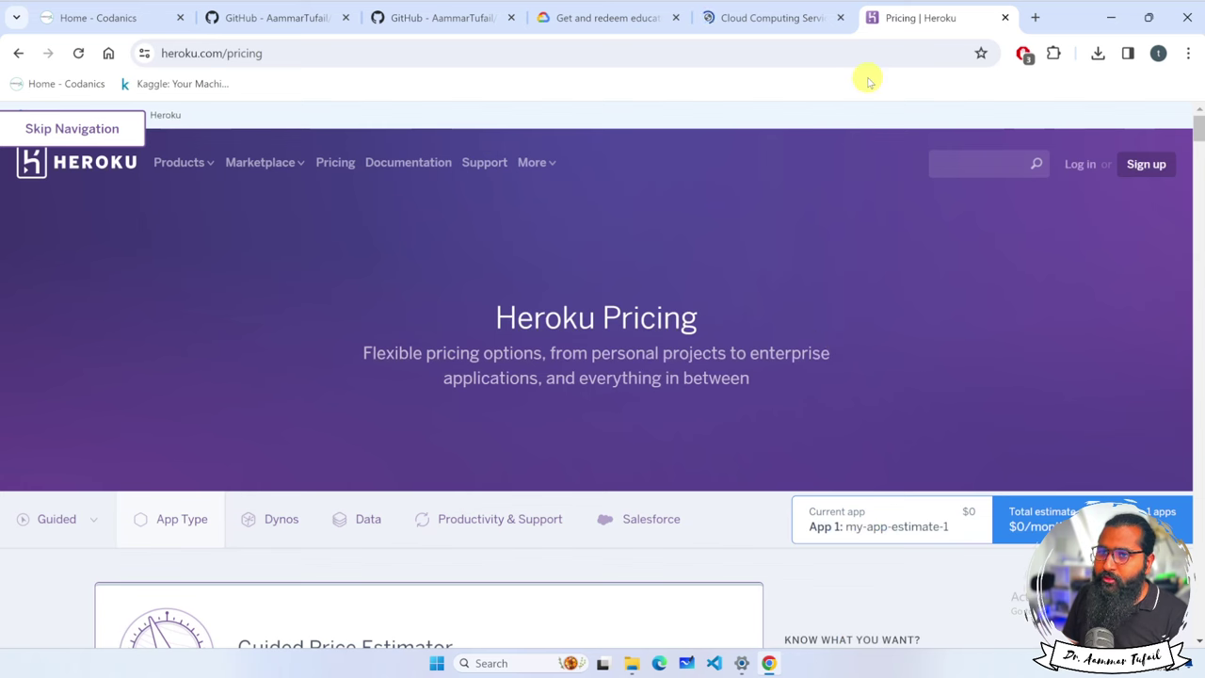
Step: Search Google for aws in a new browser page
{"action": "left_click", "coordinate": [1035, 17]}
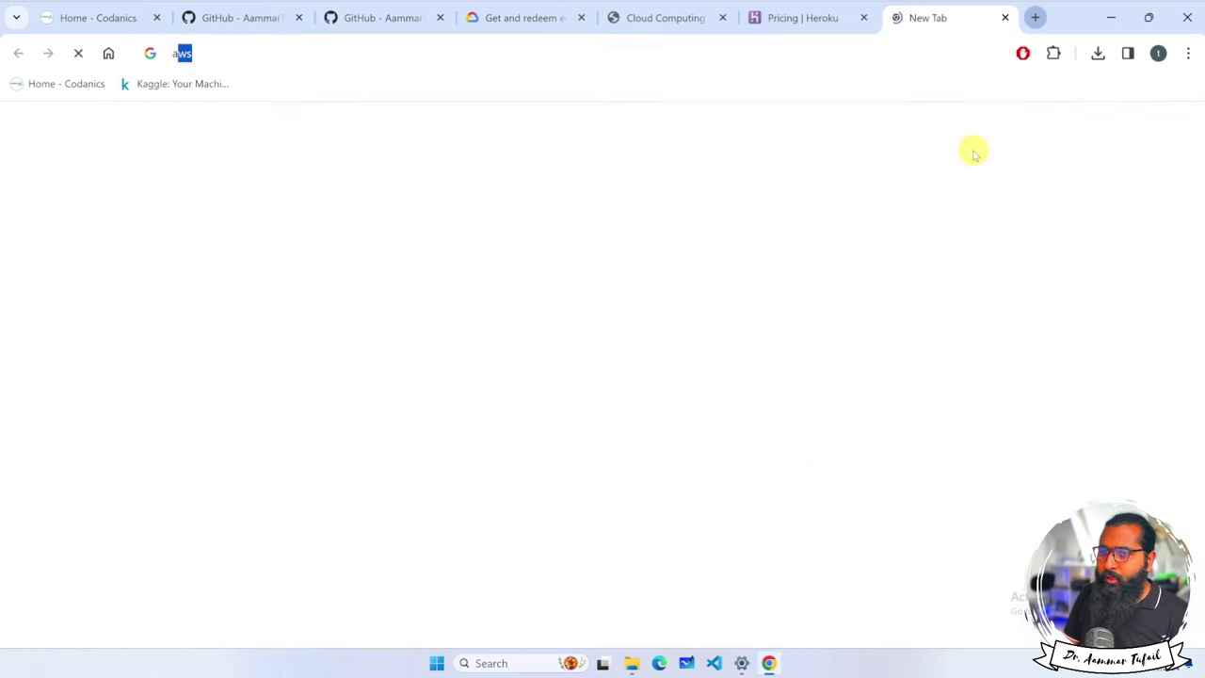
{"action": "type", "text": "aws"}
{"action": "key", "text": "Return"}
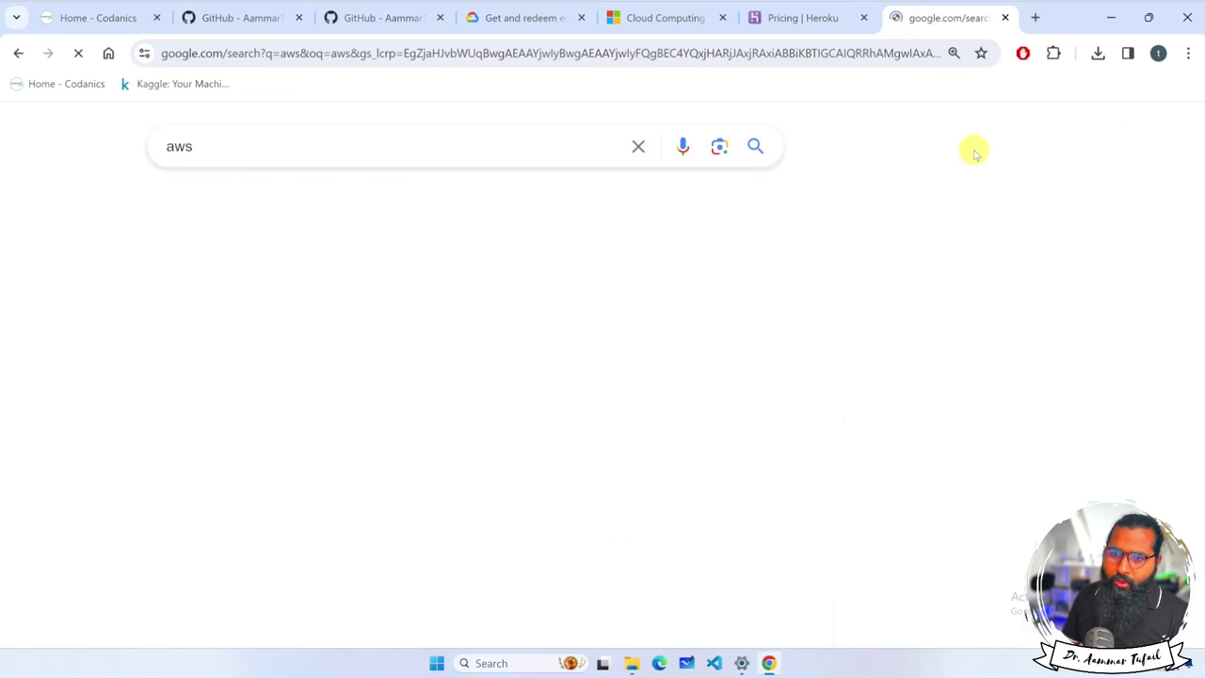